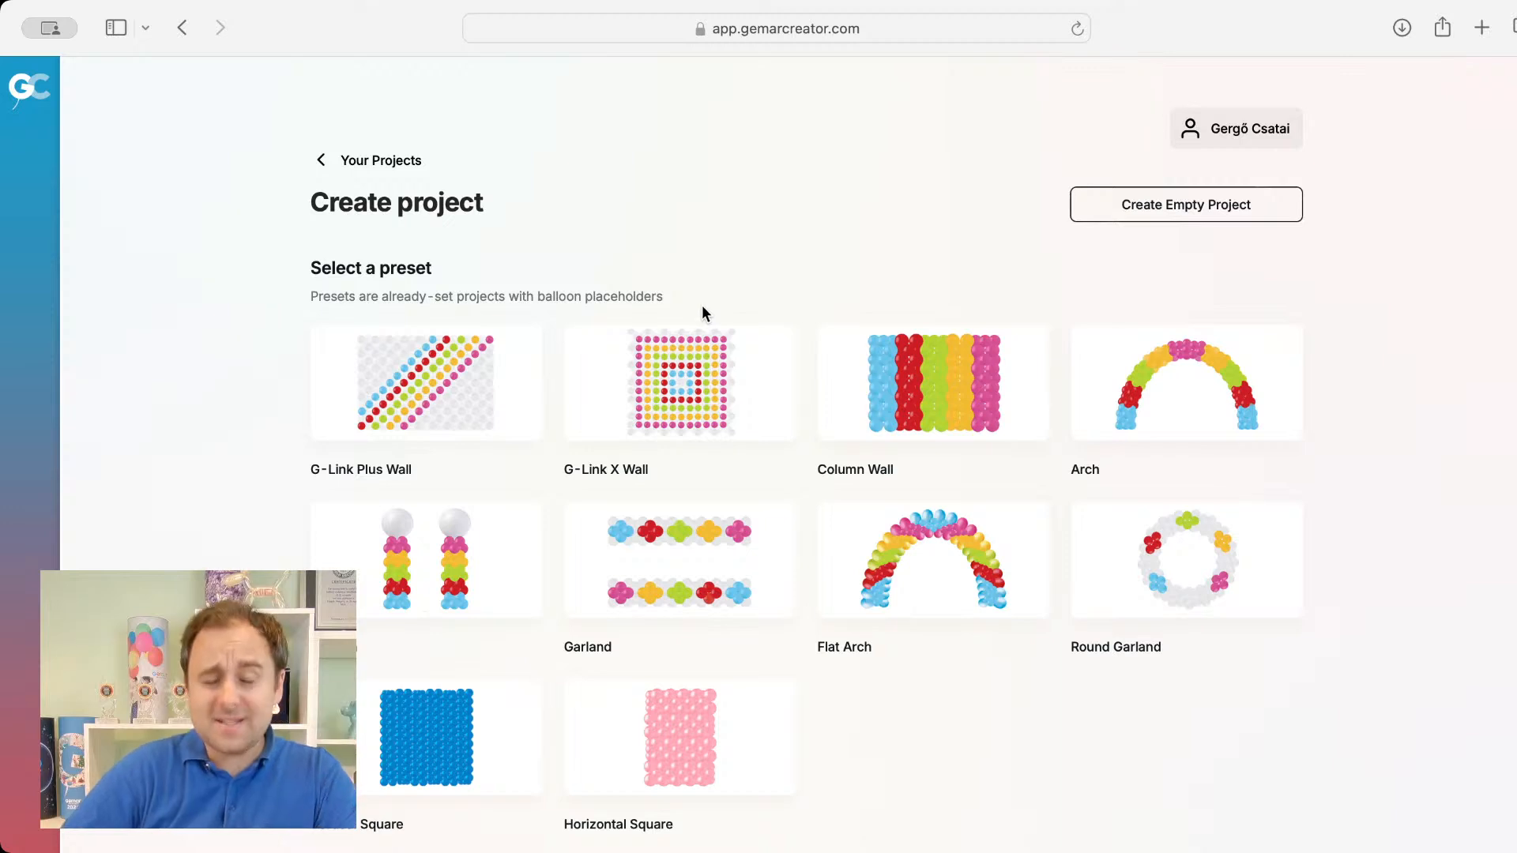
Step: Browse the available presets and templates and choose the Round Garland preset
scroll(702, 307, down, 1)
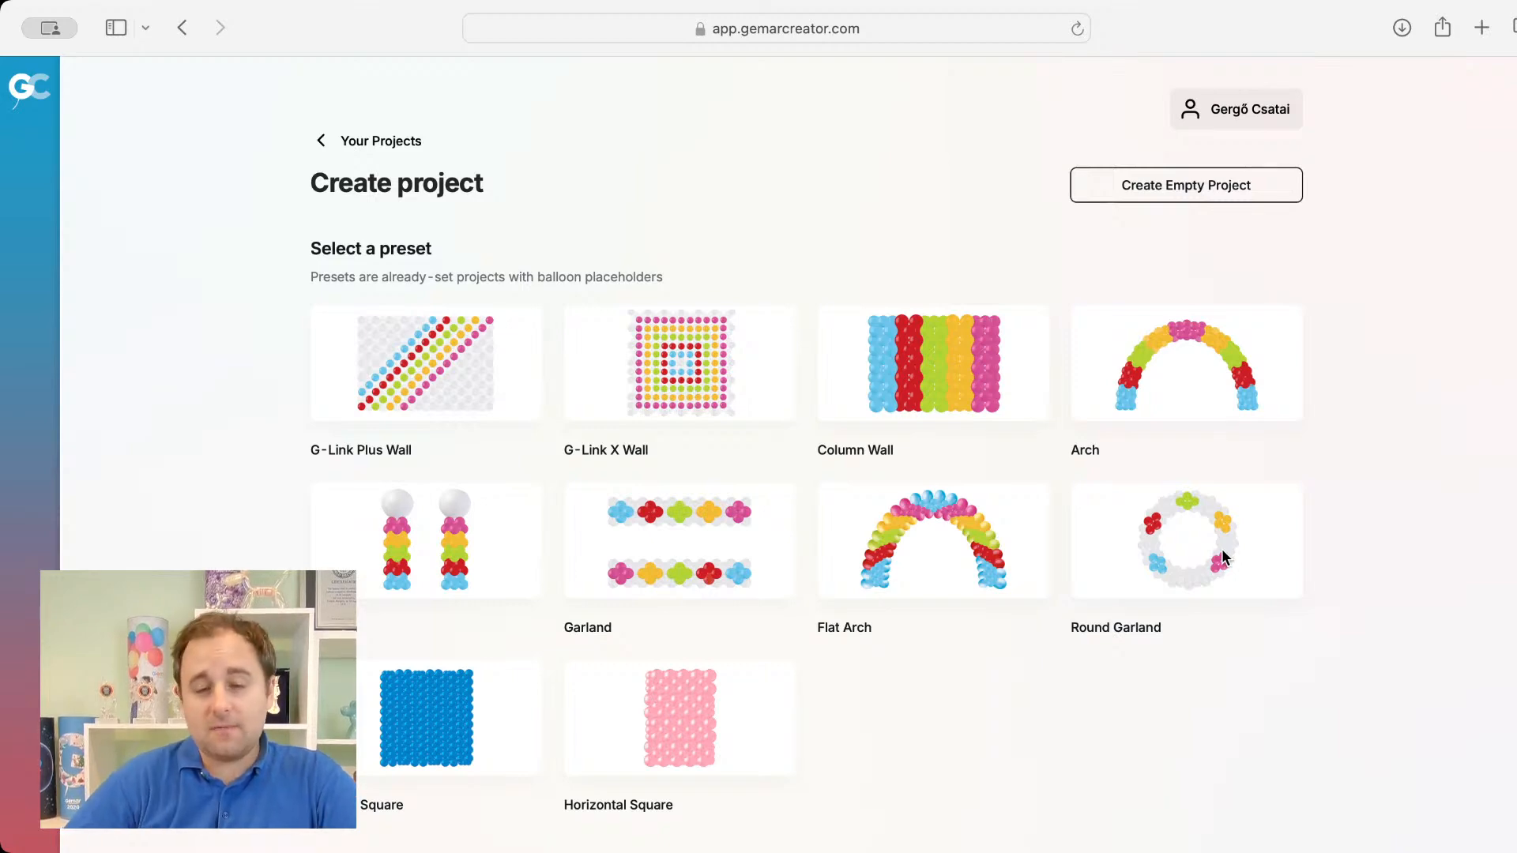
scroll(1222, 553, down, 10)
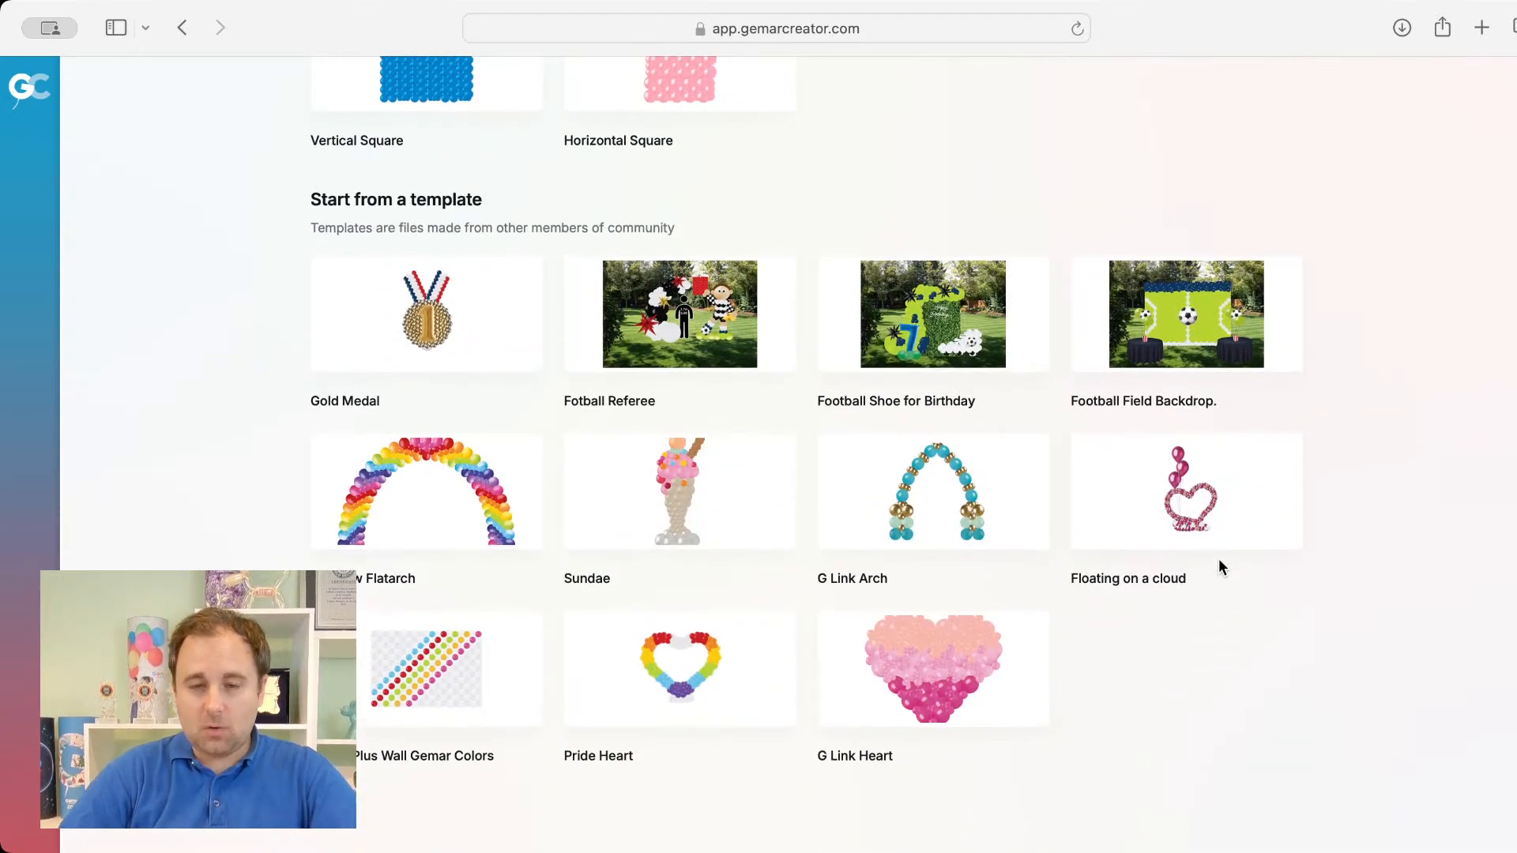
scroll(1201, 723, up, 8)
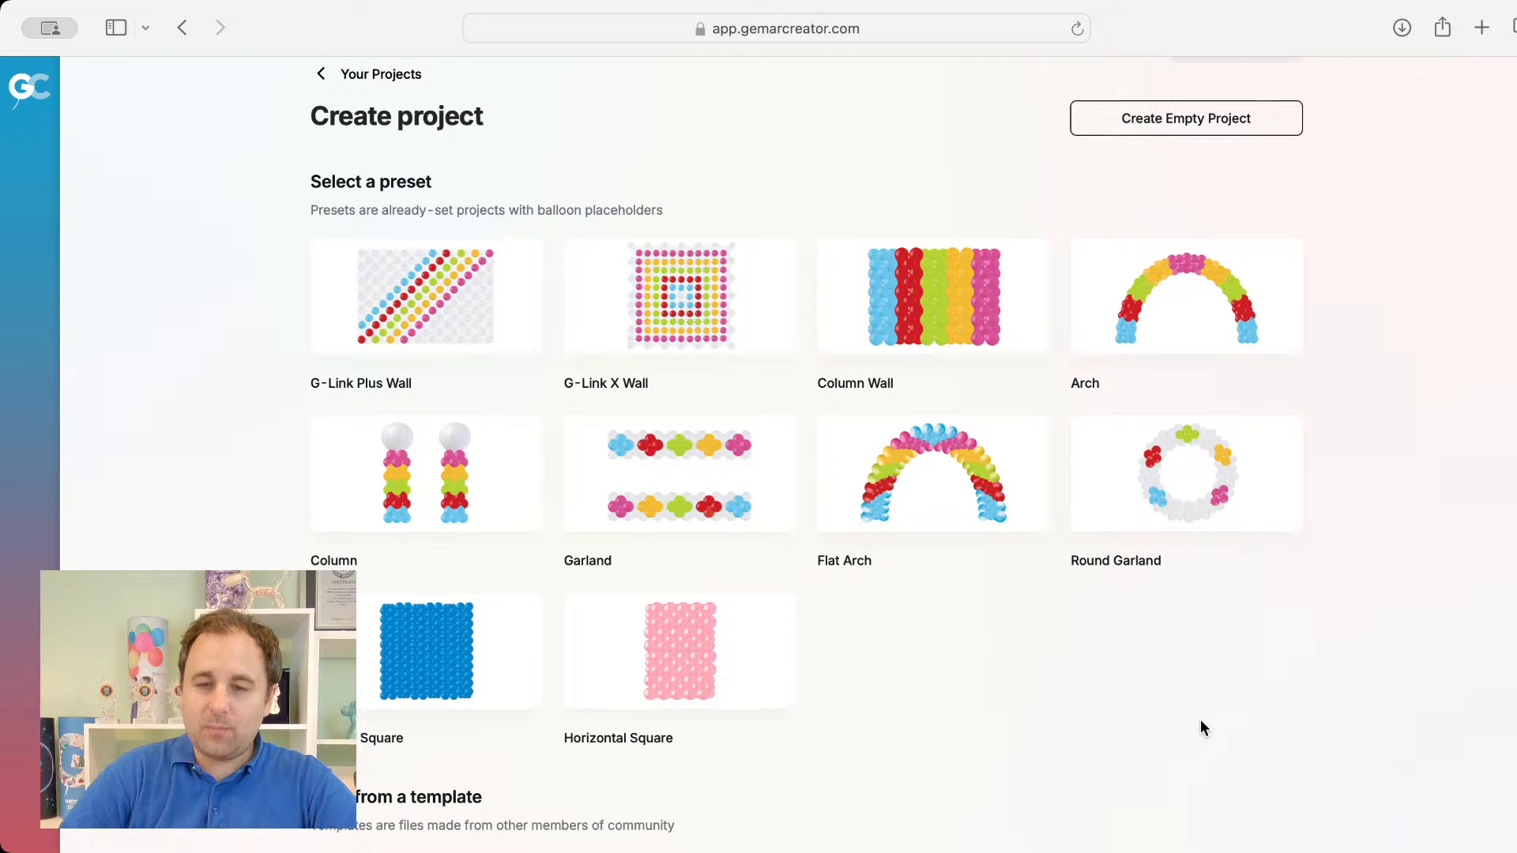
click(1195, 506)
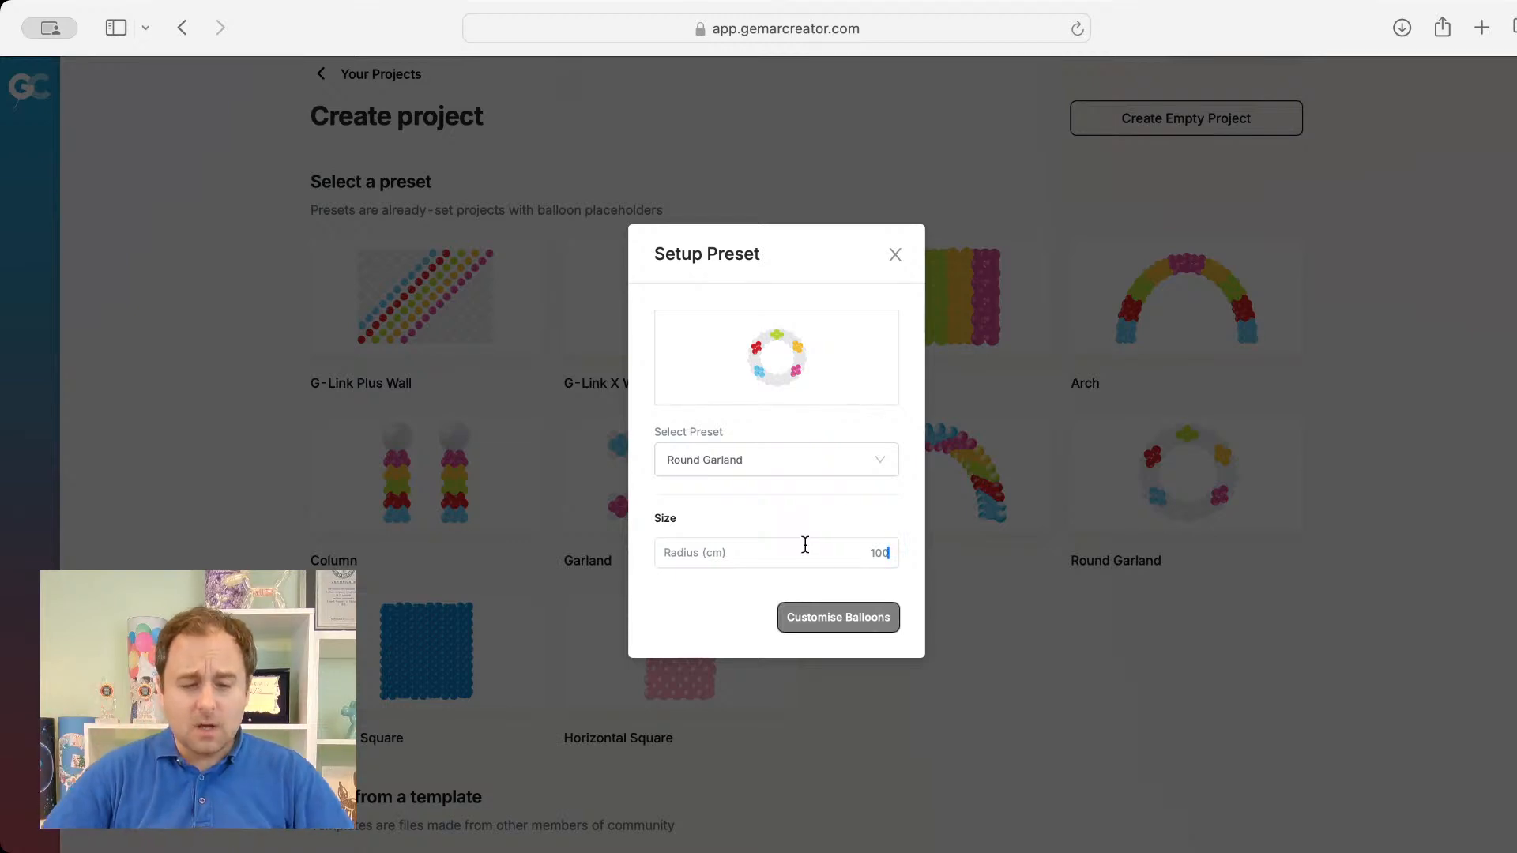
Step: Set the round garland's radius to 50 cm and continue to the balloon settings
key(BackSpace)
key(BackSpace)
key(BackSpace)
text(50)
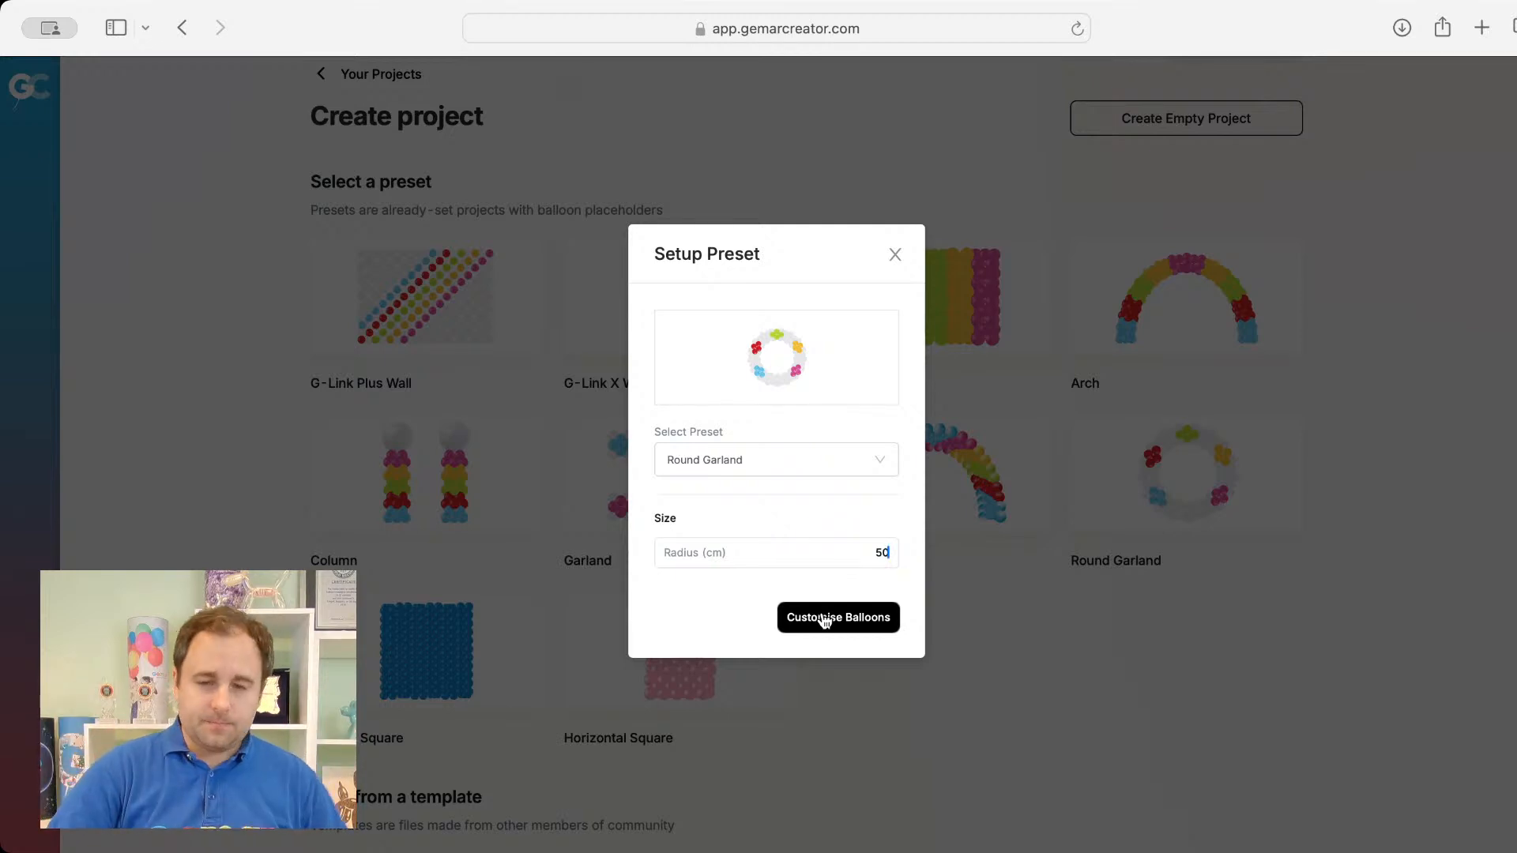
click(824, 618)
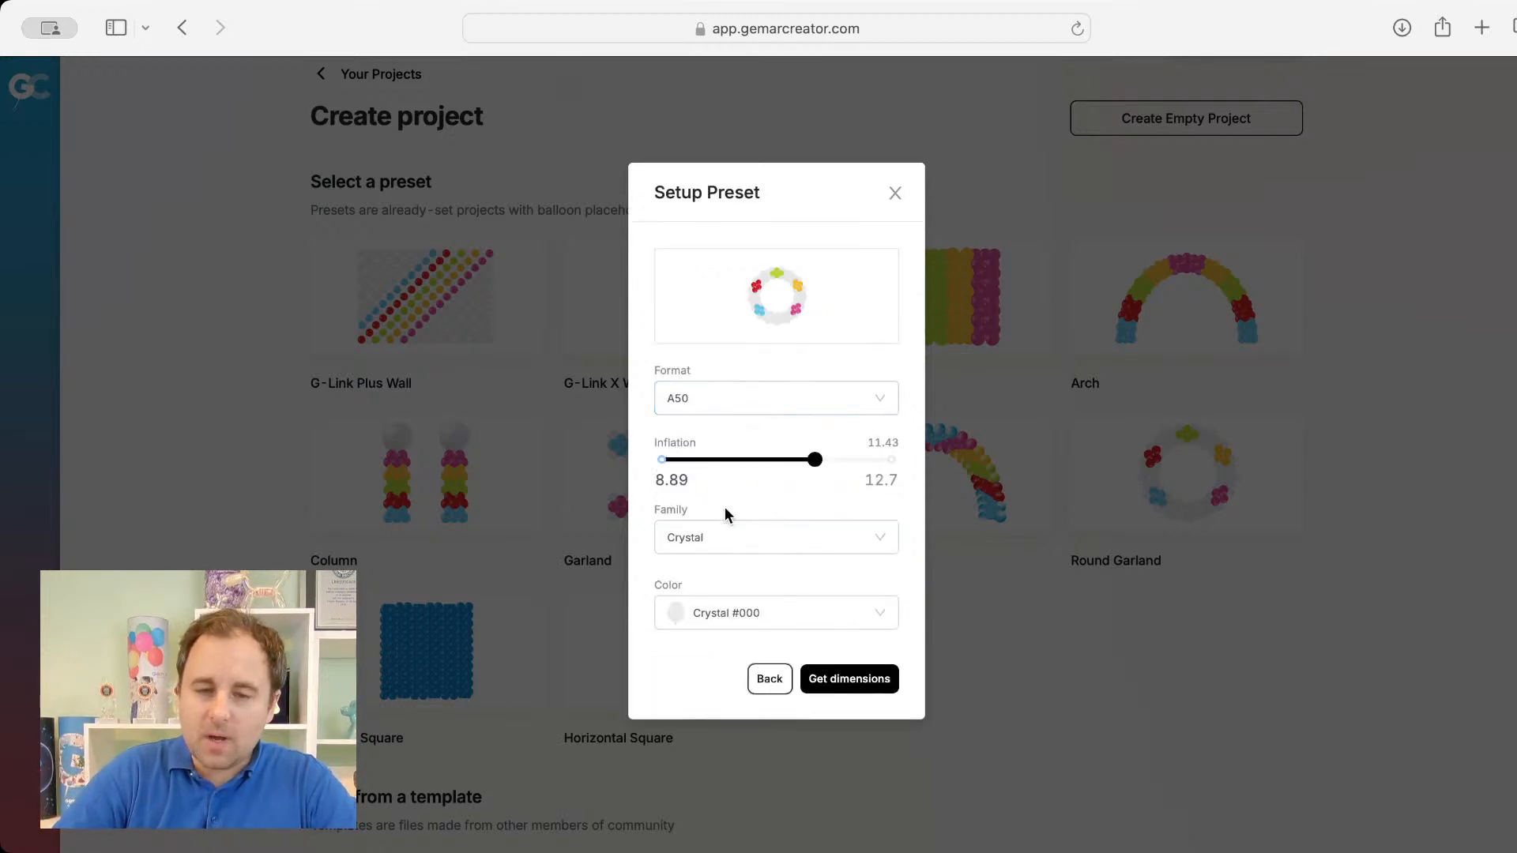
Step: Set the A50 balloons to the Standard family, Navy #102 colour and 9.38 inflation, and get the garland's dimensions
click(727, 608)
click(724, 539)
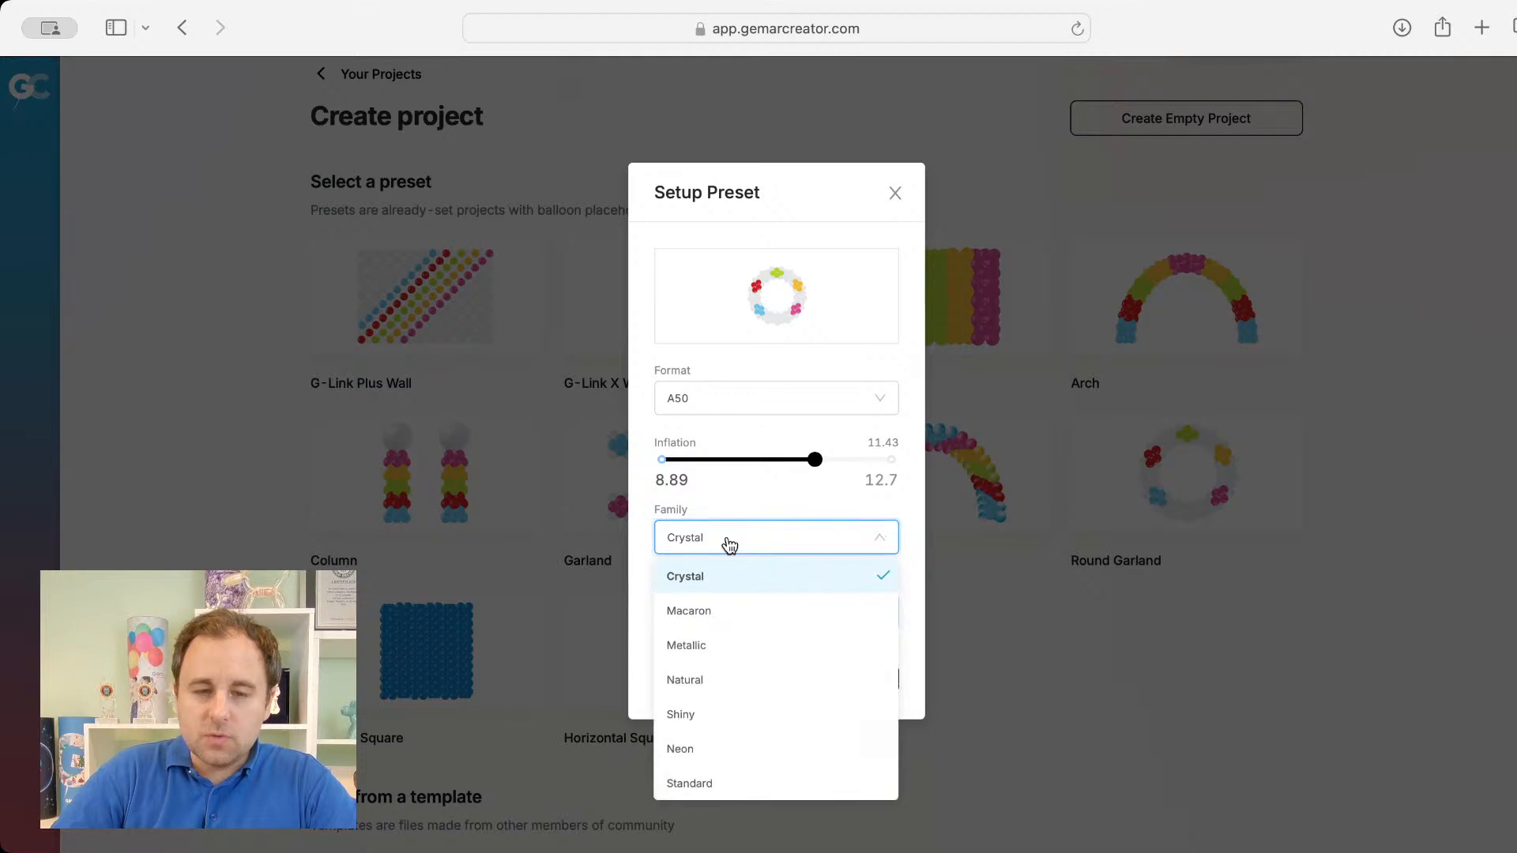
click(704, 780)
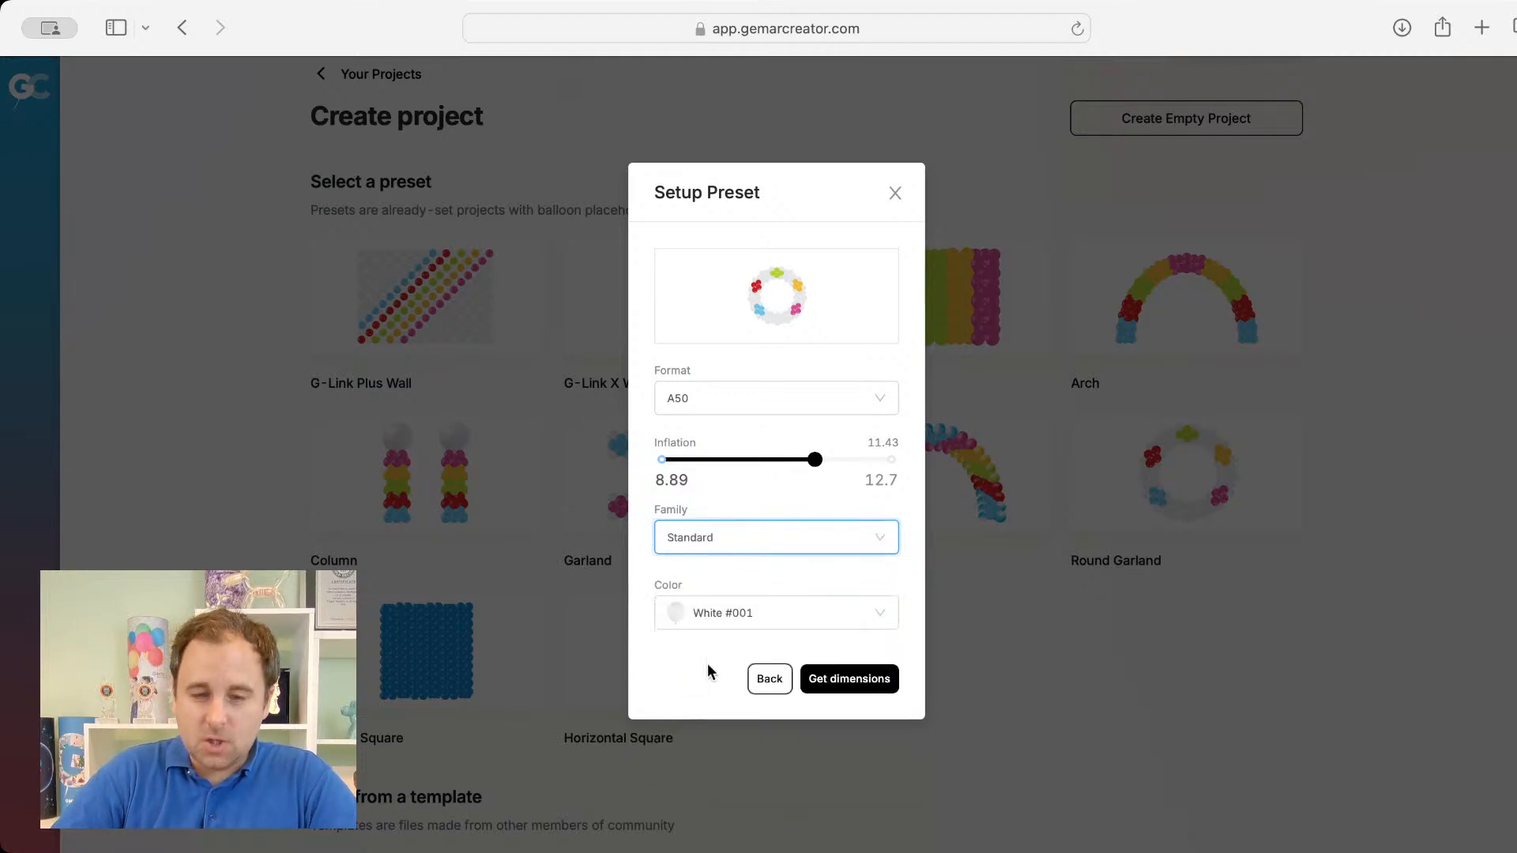
click(713, 624)
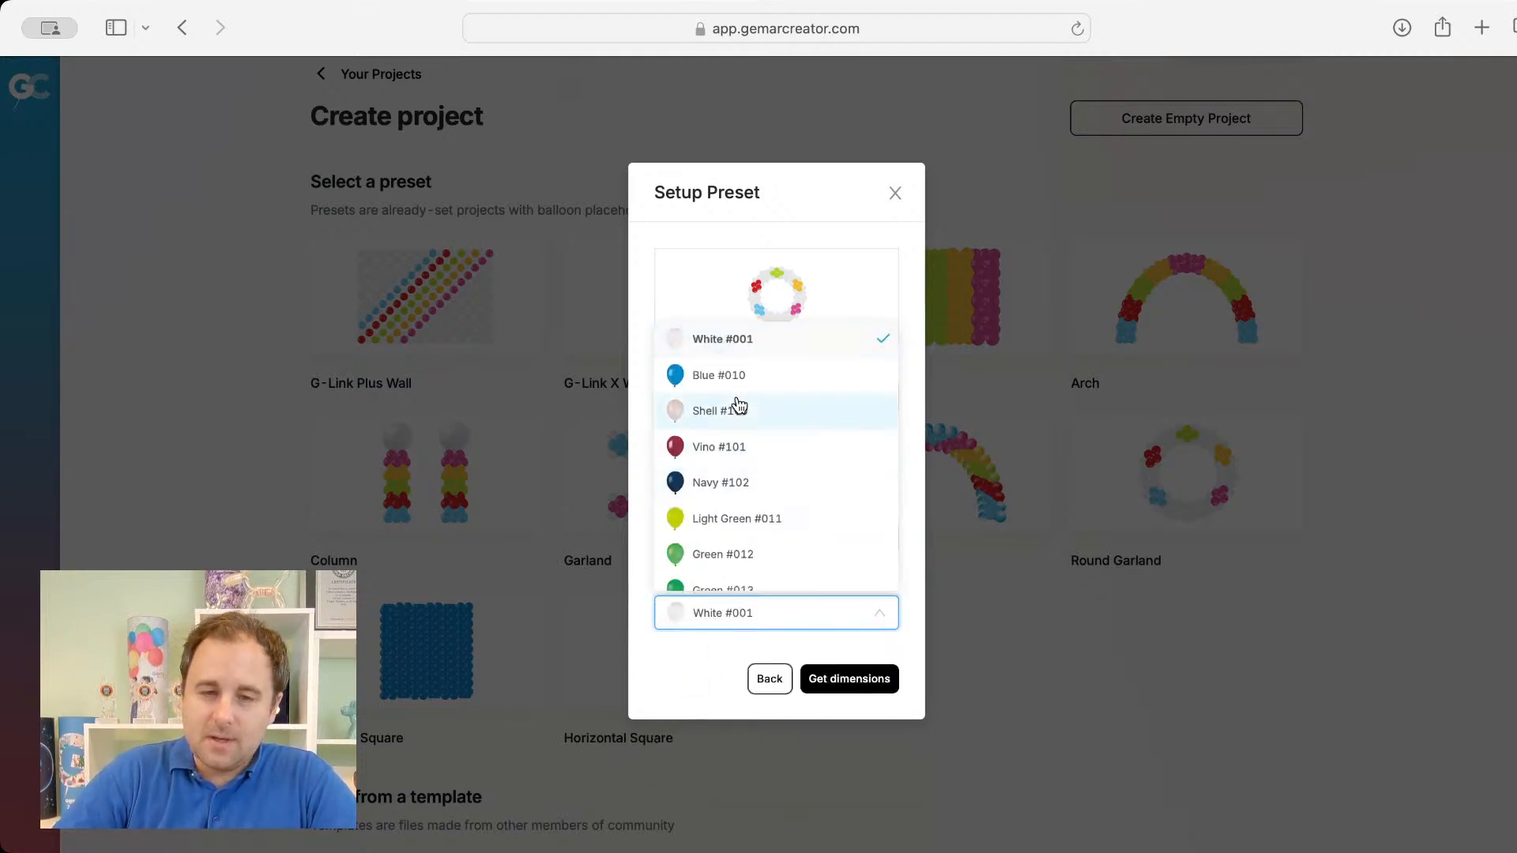
scroll(738, 406, down, 3)
scroll(740, 406, down, 2)
scroll(740, 407, up, 5)
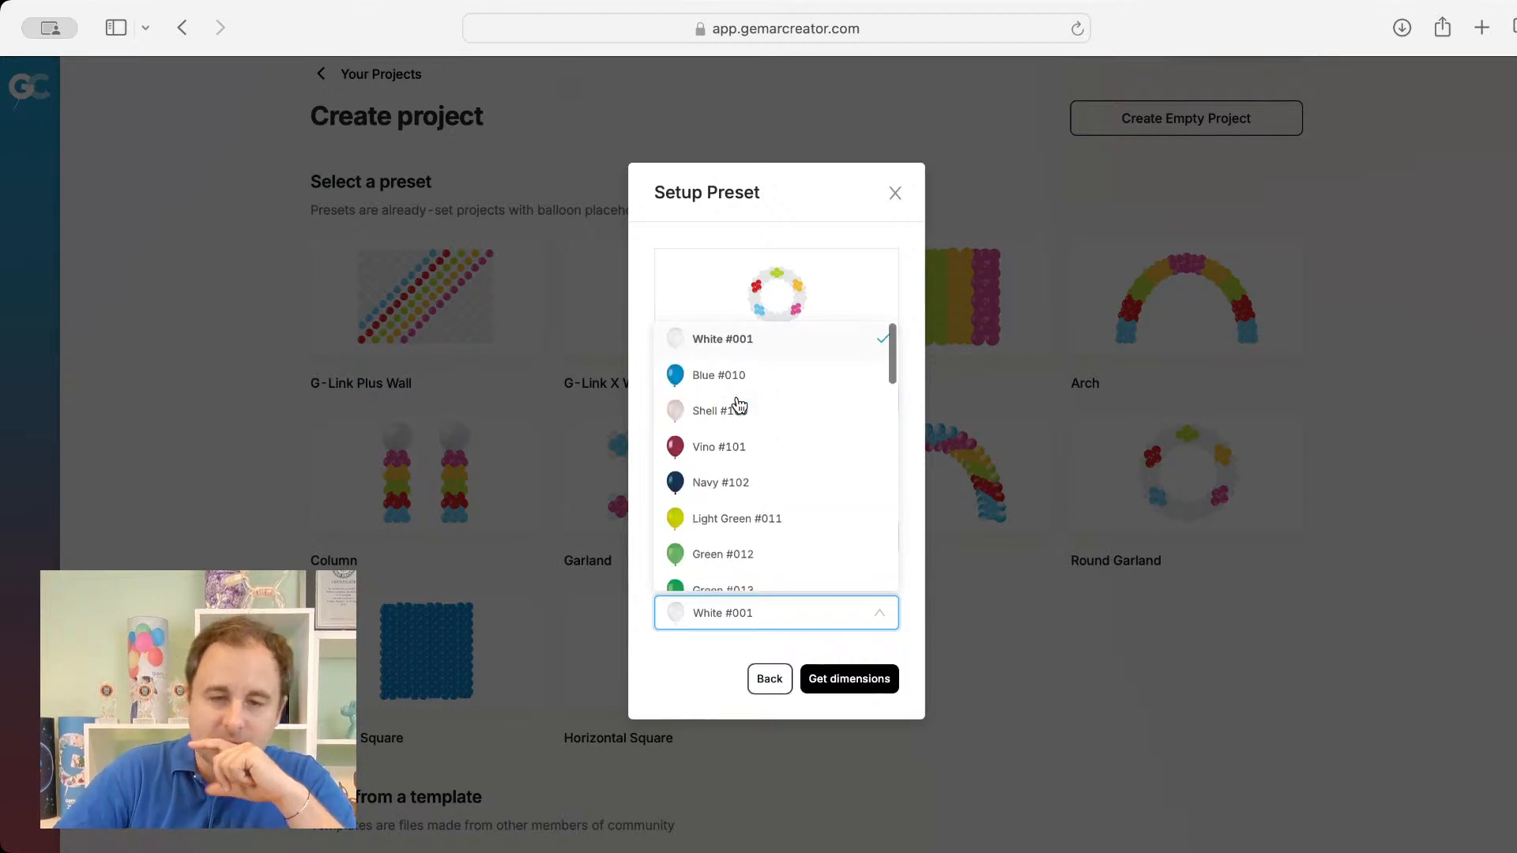
scroll(740, 406, down, 2)
click(741, 382)
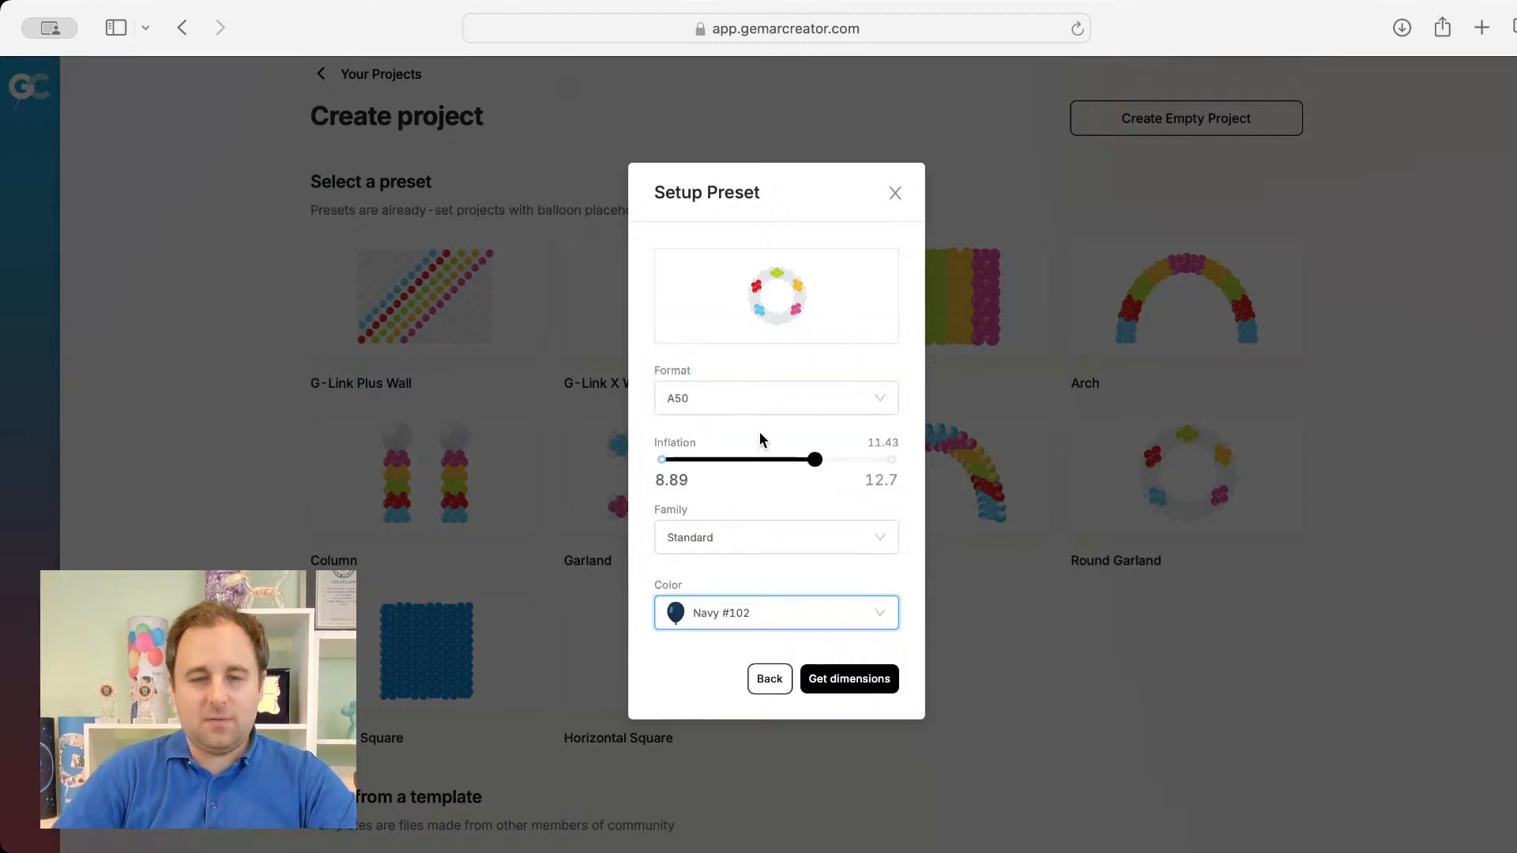
drag(814, 459, 690, 460)
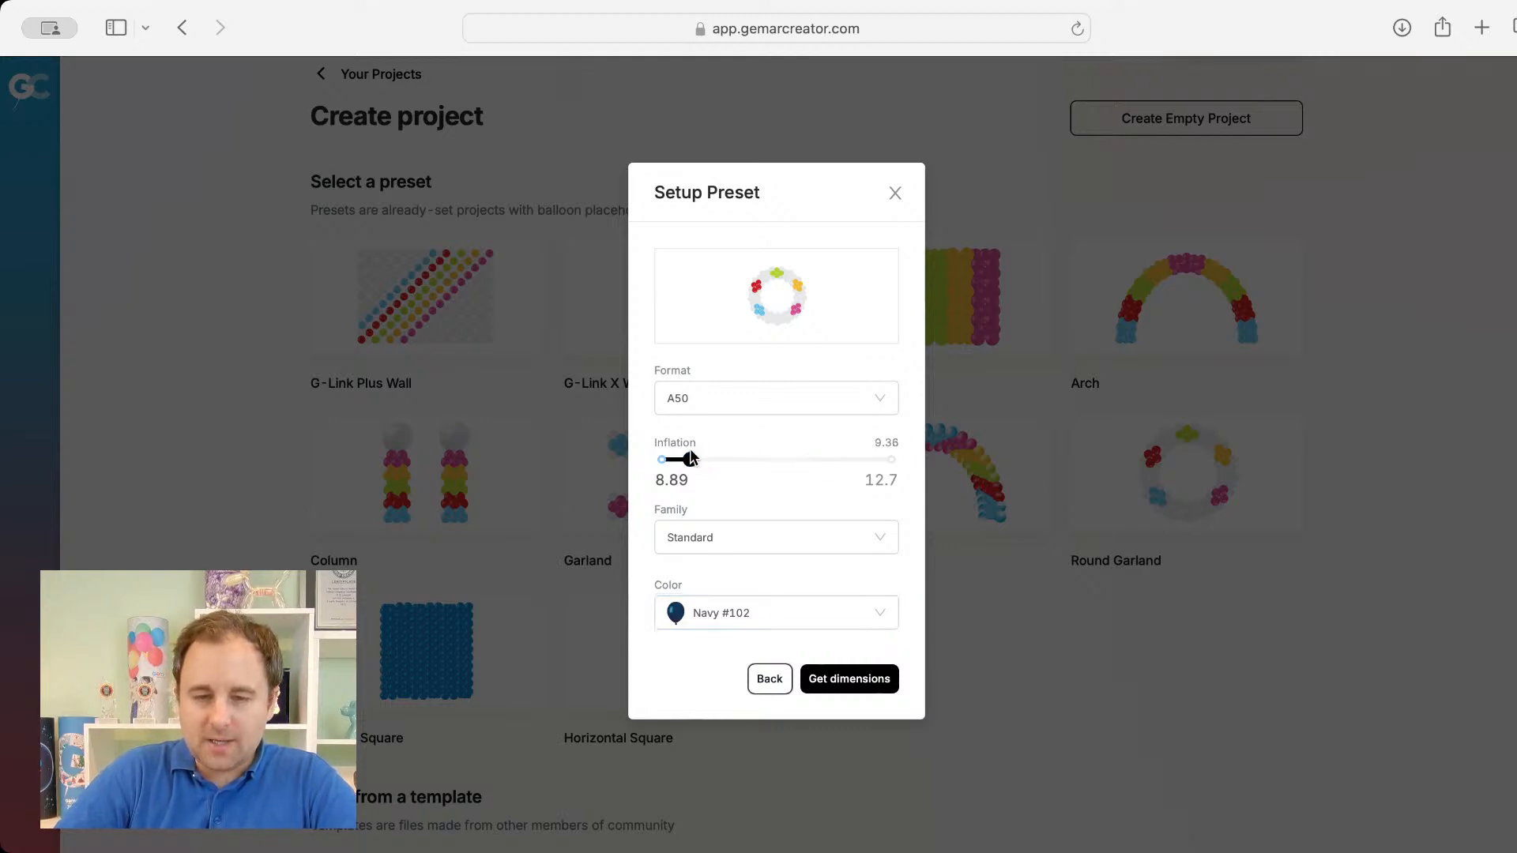
click(840, 681)
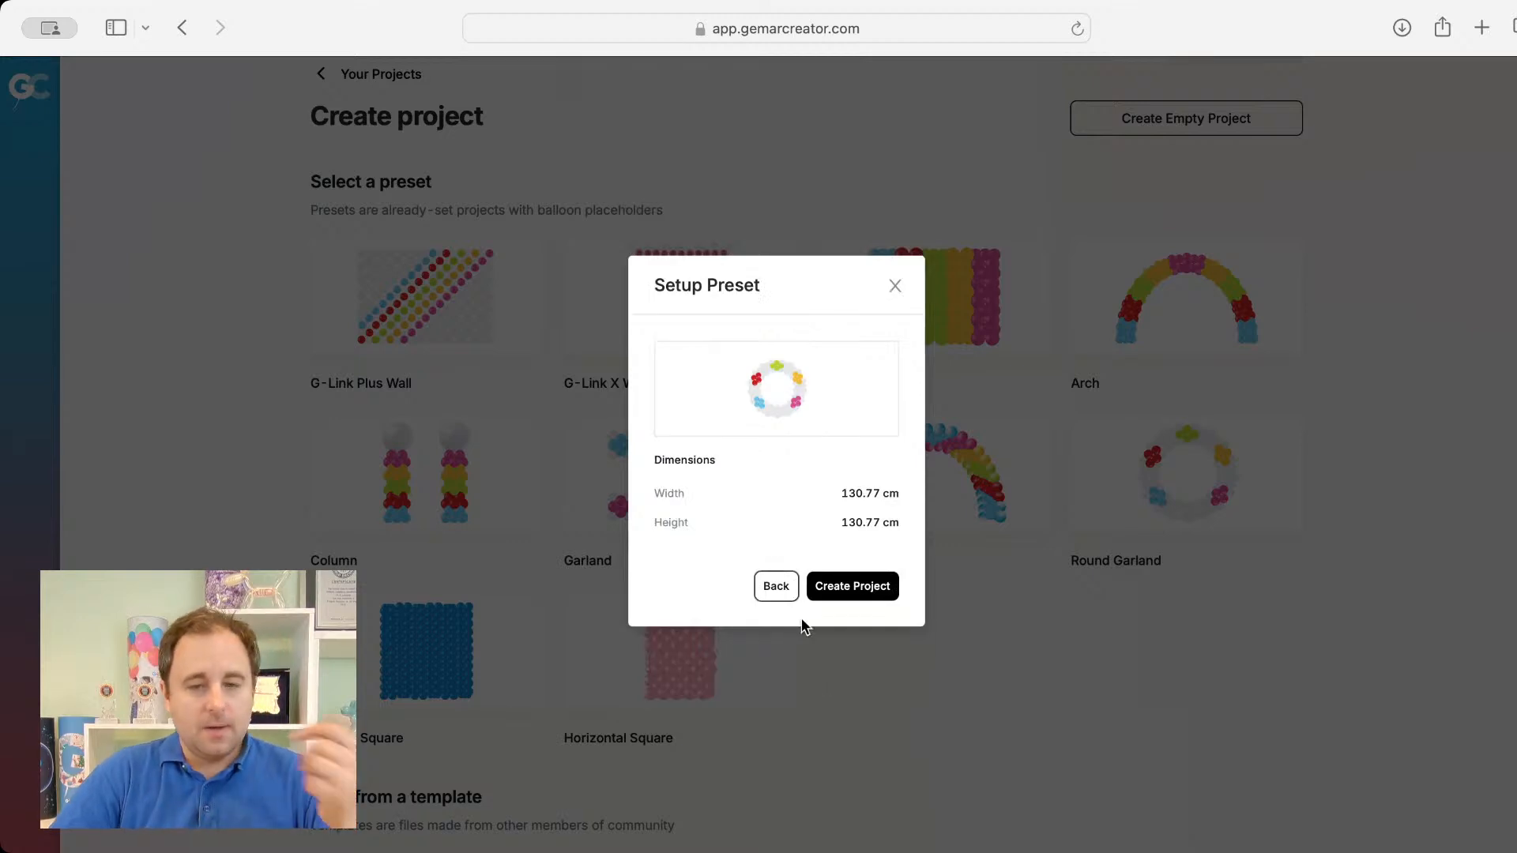
Step: Return to the preset's size settings, set the radius to 40 cm and continue to the balloon settings
click(774, 588)
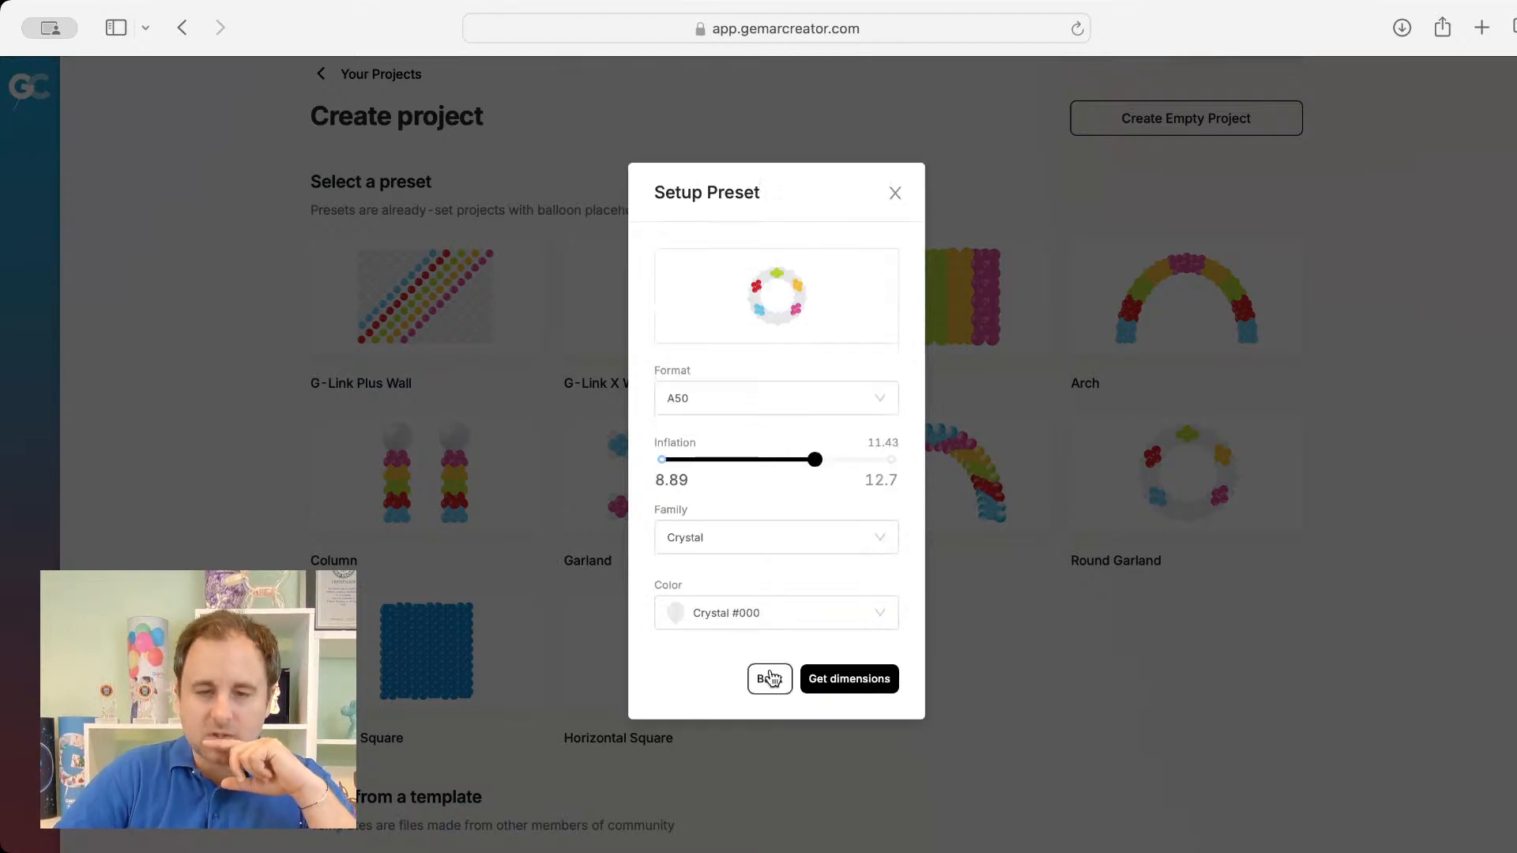
click(771, 677)
key(BackSpace)
key(BackSpace)
text(40)
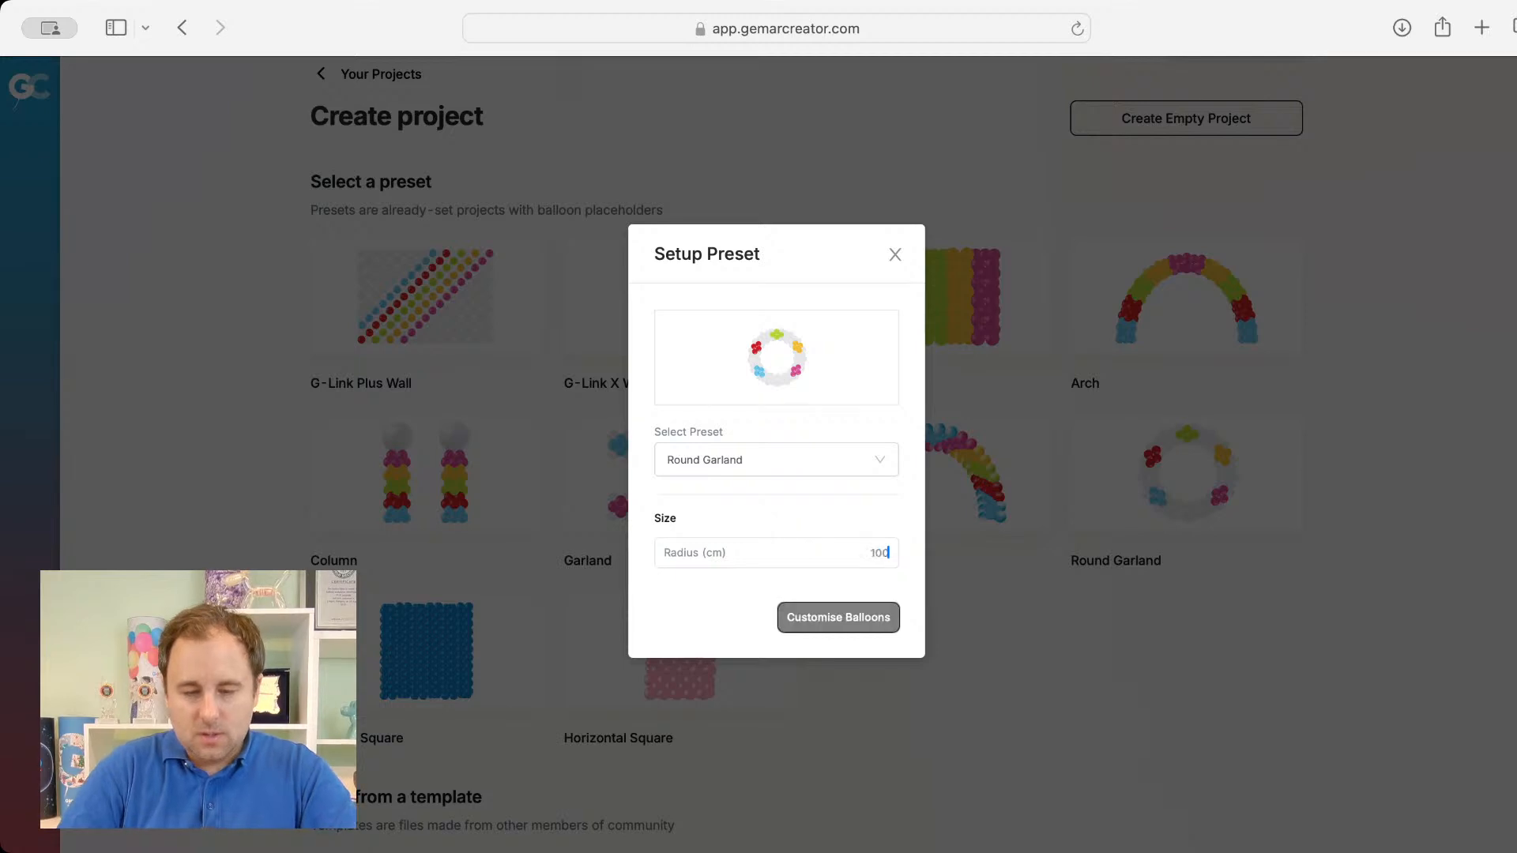
click(833, 616)
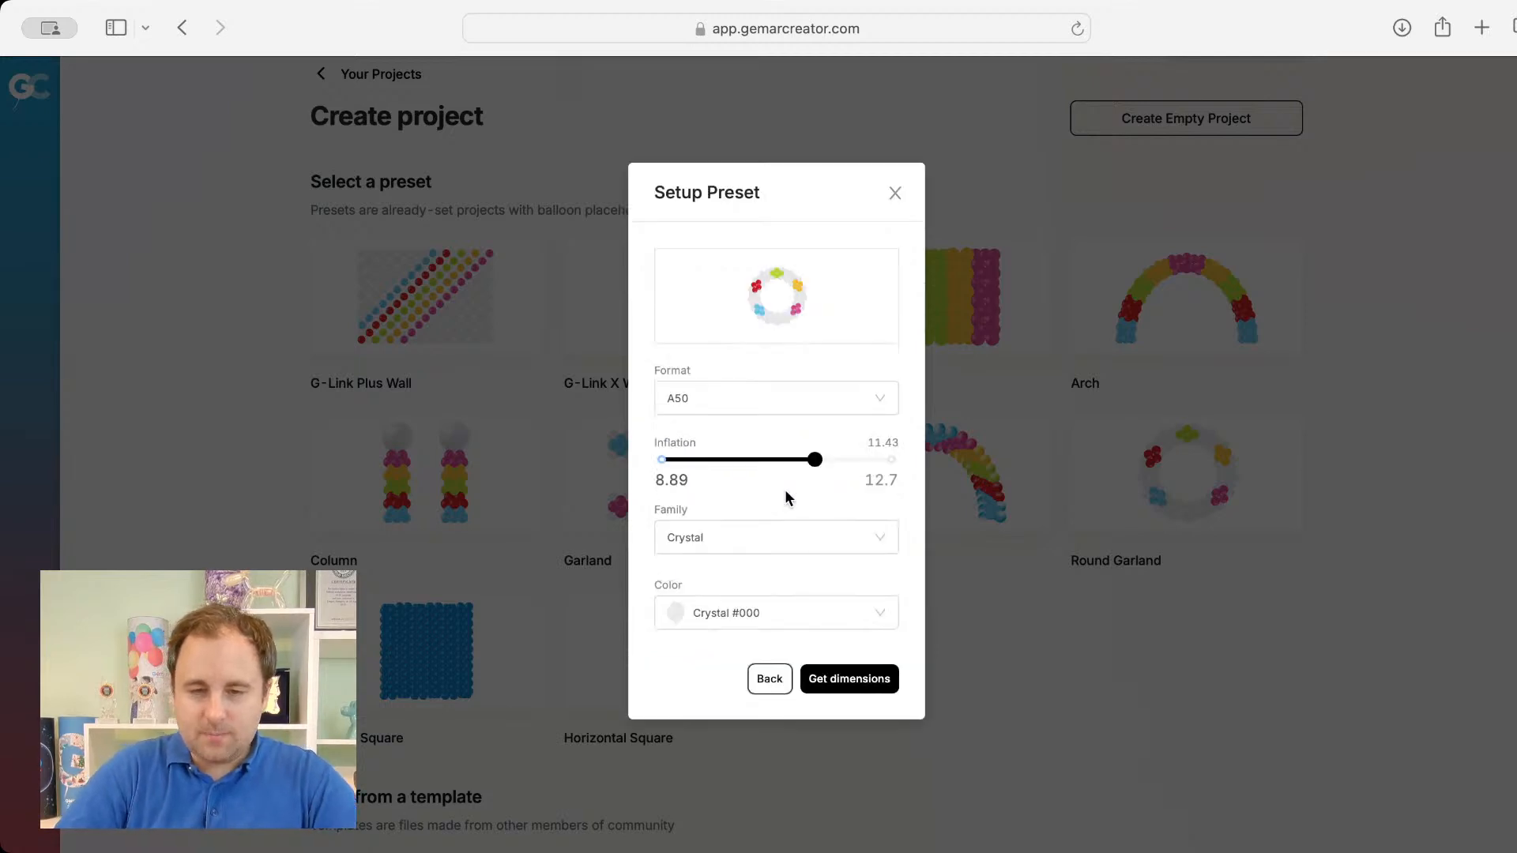
Step: Set the A50 balloons to Standard, Navy #102 and 9.54 inflation, and create the project with these dimensions
click(748, 545)
click(712, 786)
click(705, 613)
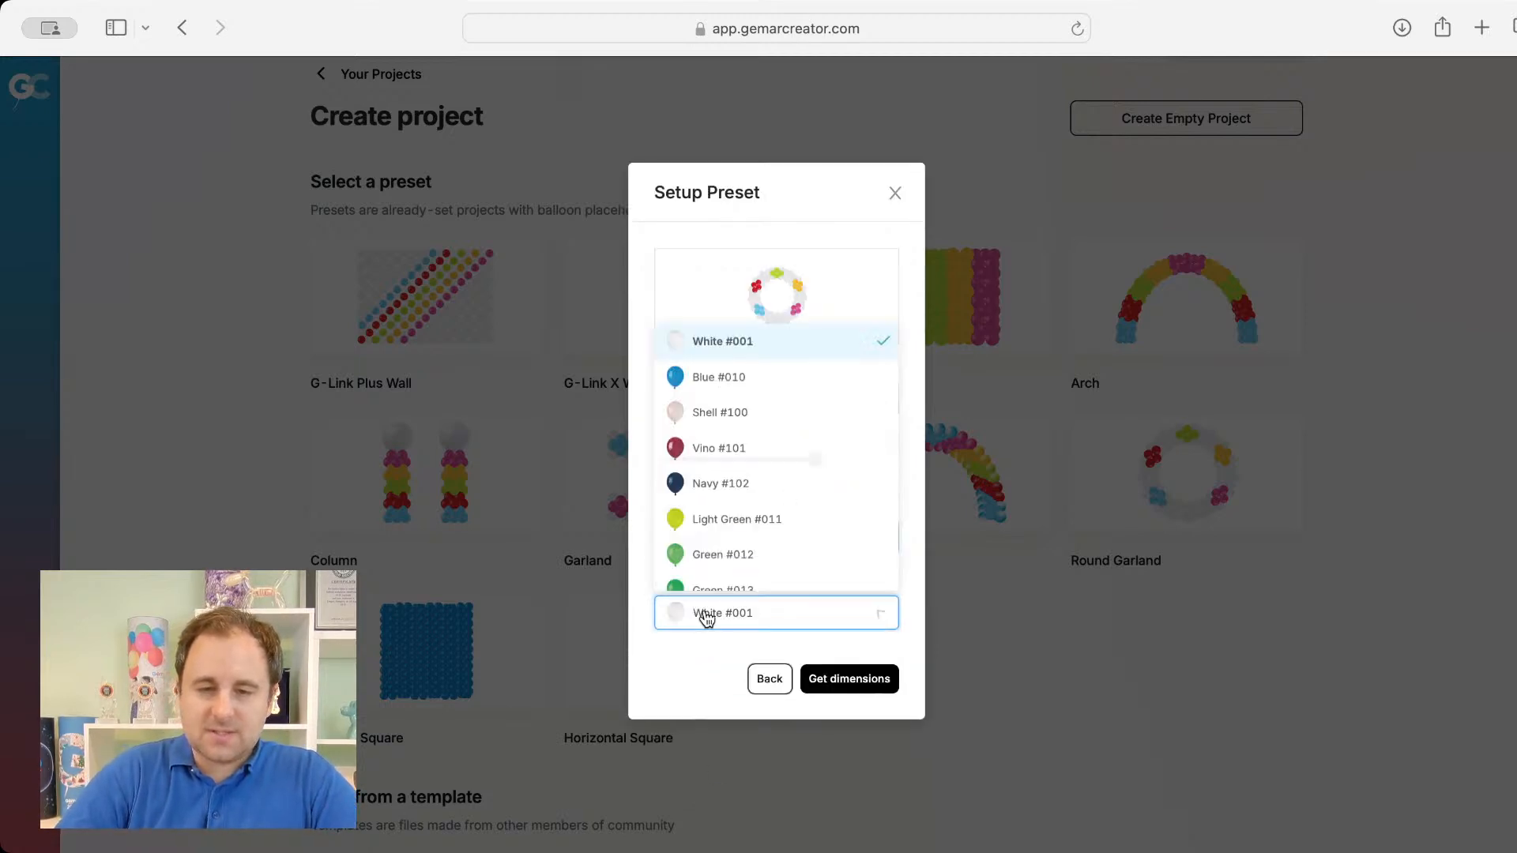
scroll(725, 406, down, 1)
click(721, 467)
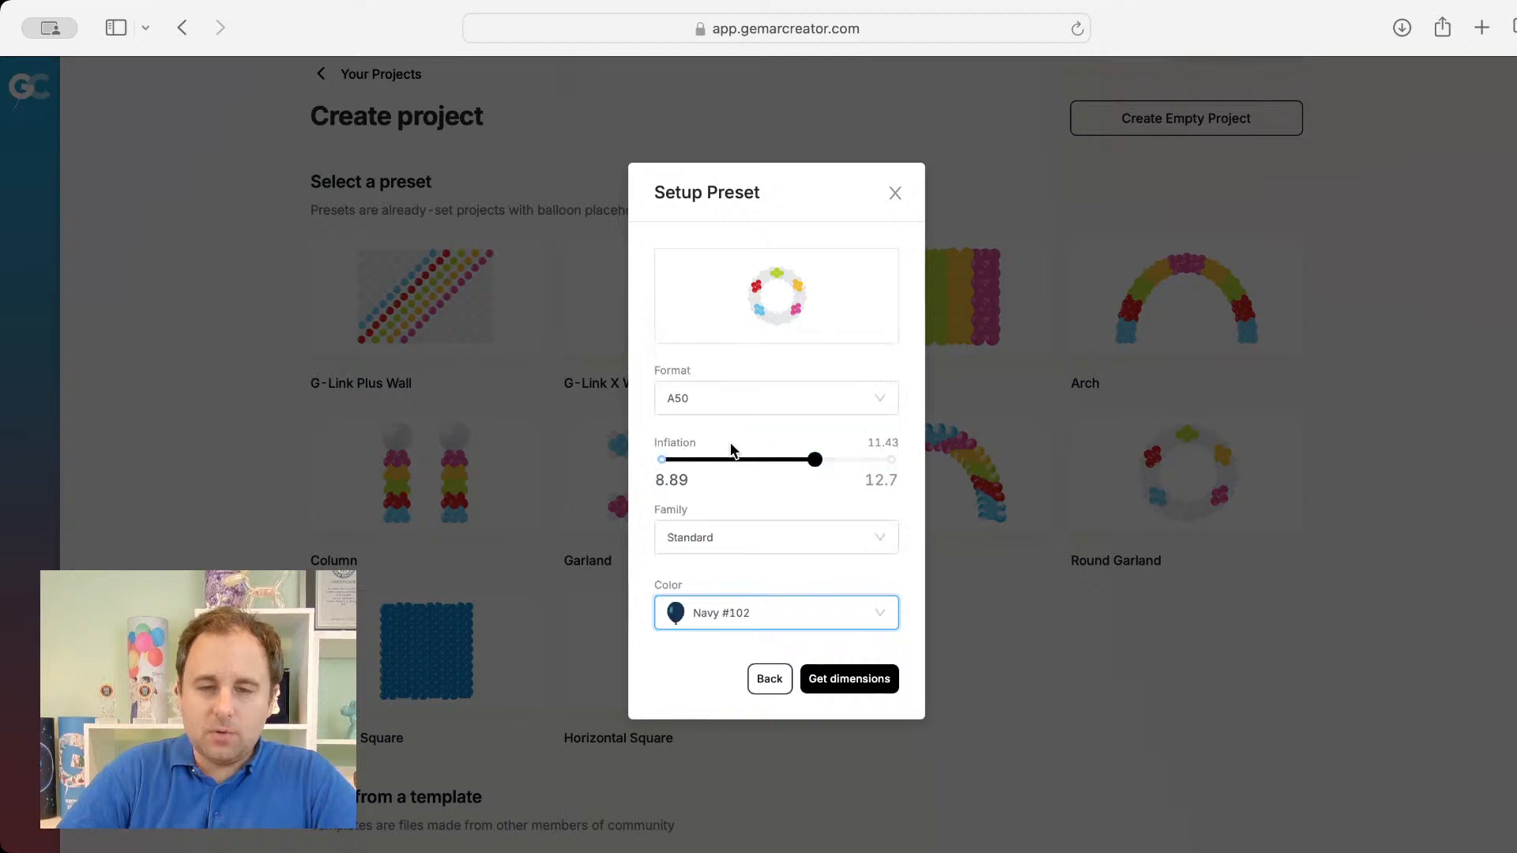
drag(729, 459, 701, 459)
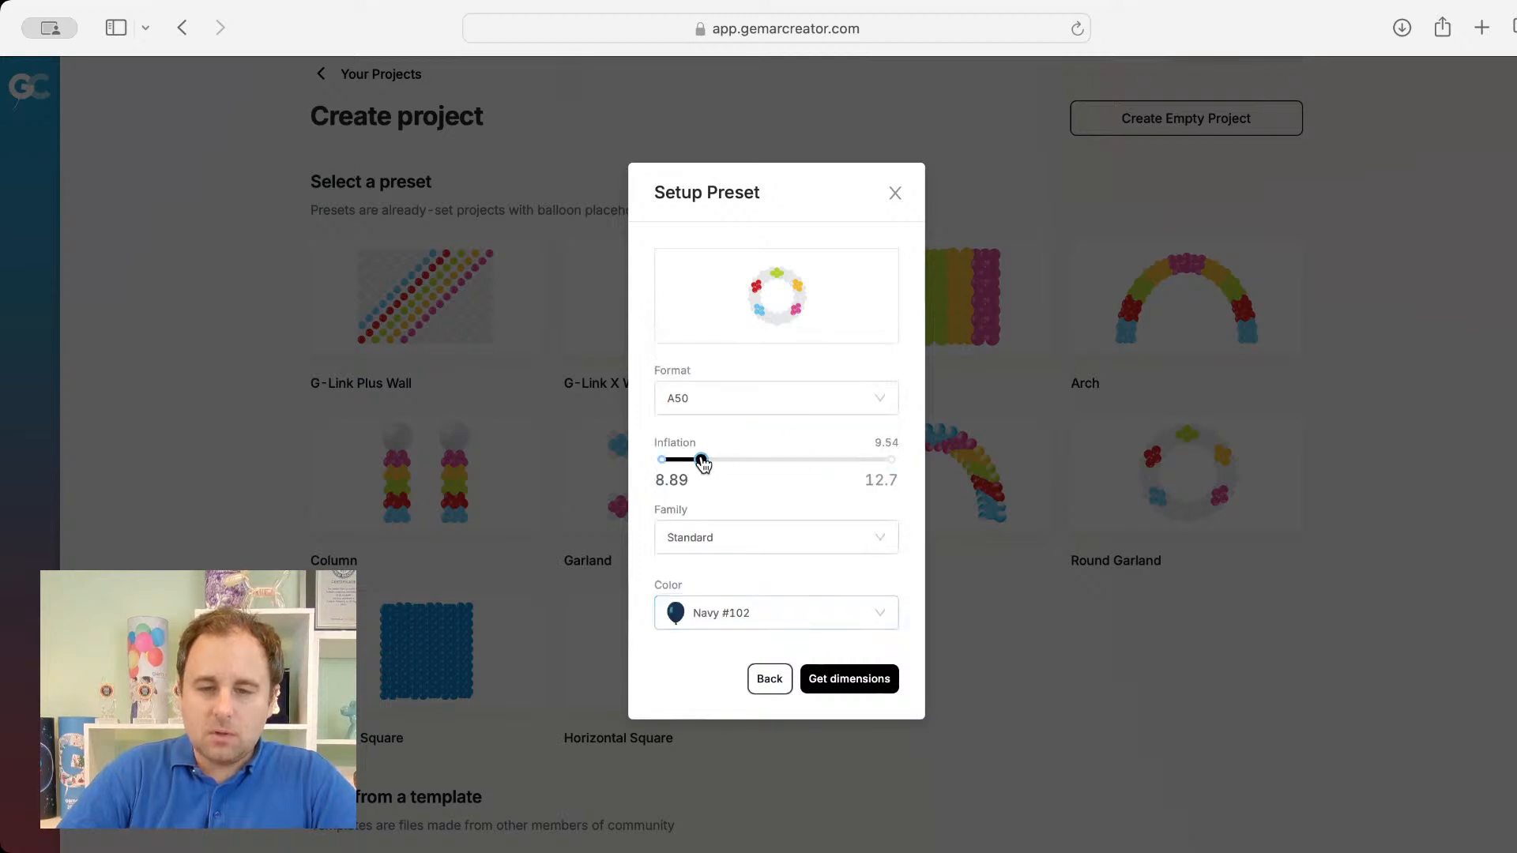
click(861, 677)
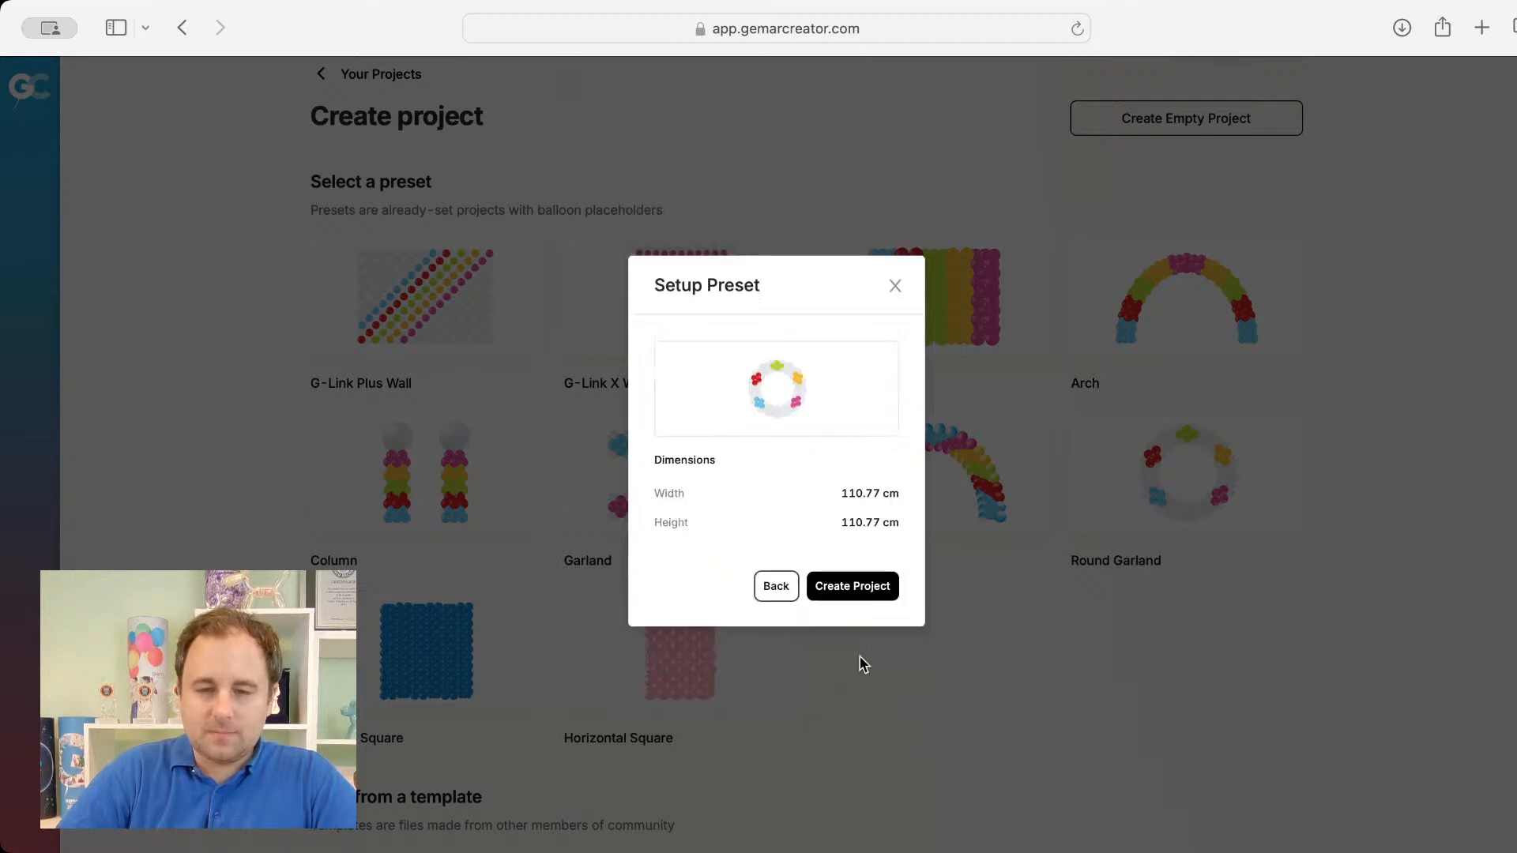
click(876, 596)
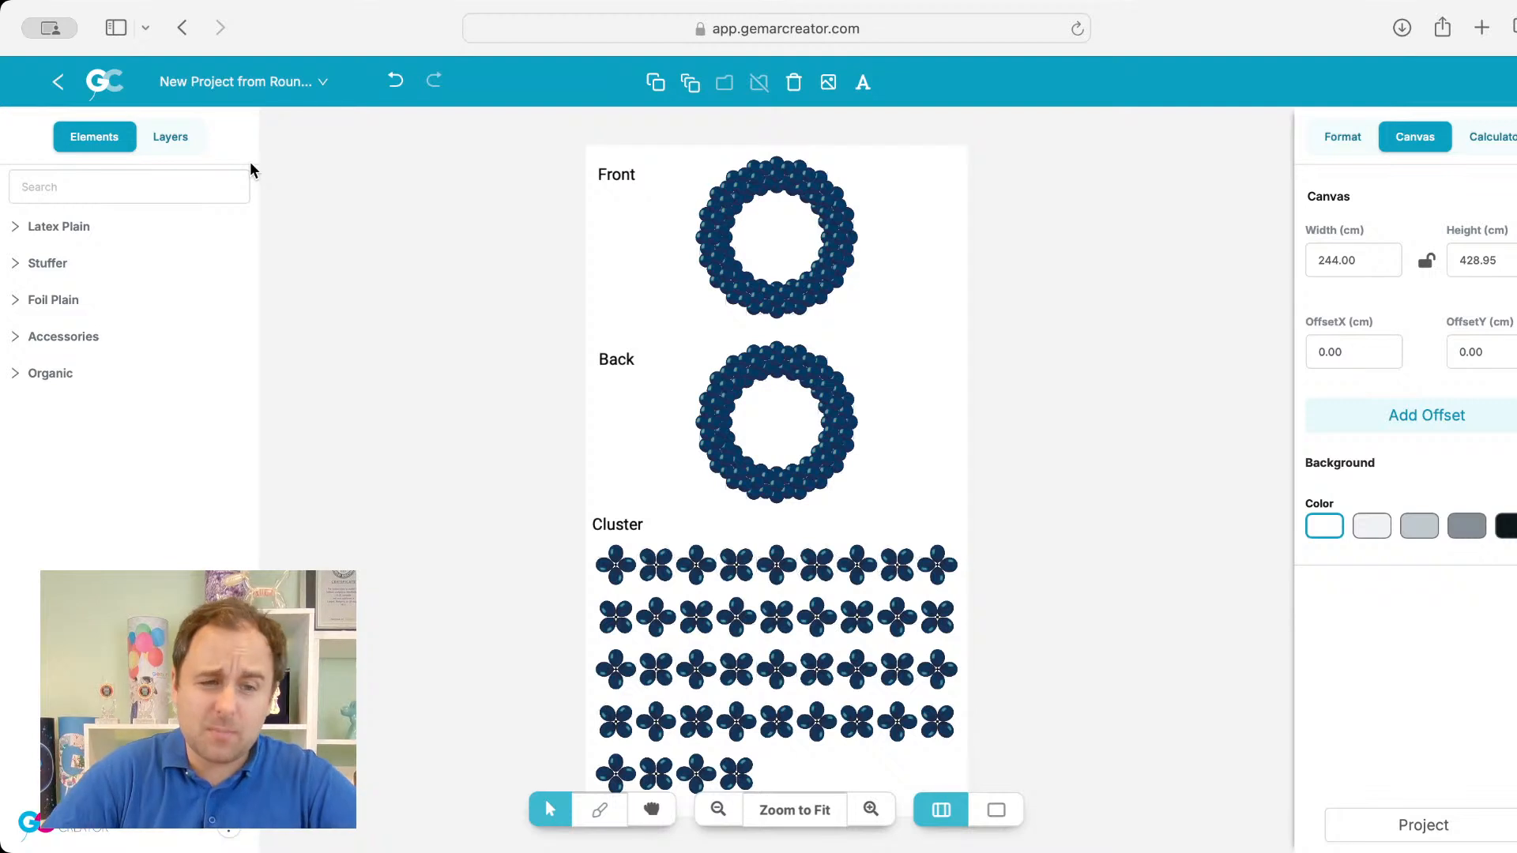
Step: Unlock the preset so its individual balloons can be moved and arranged freely
click(183, 126)
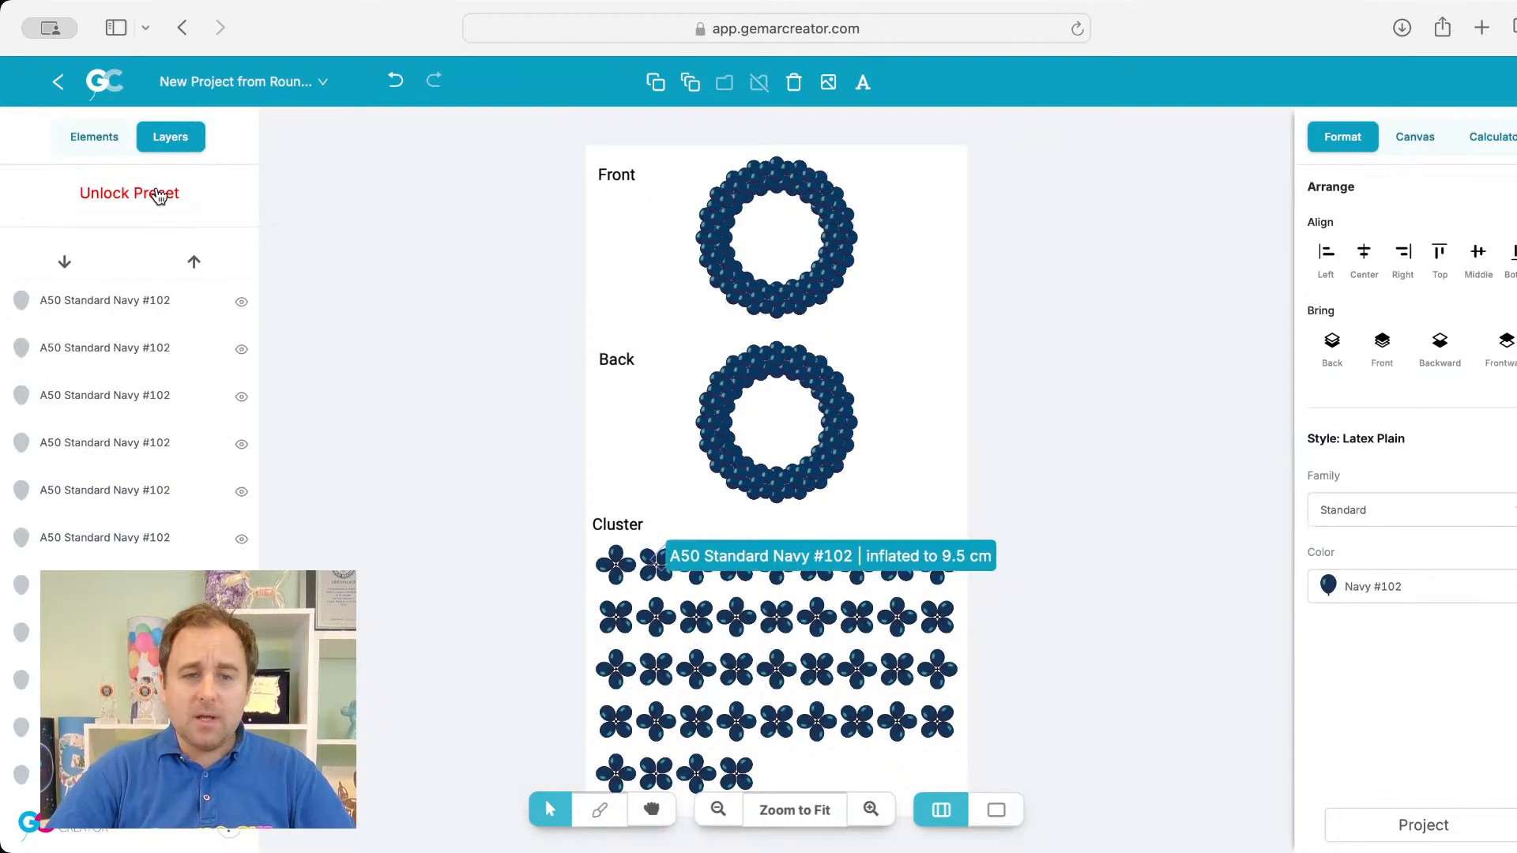
click(144, 207)
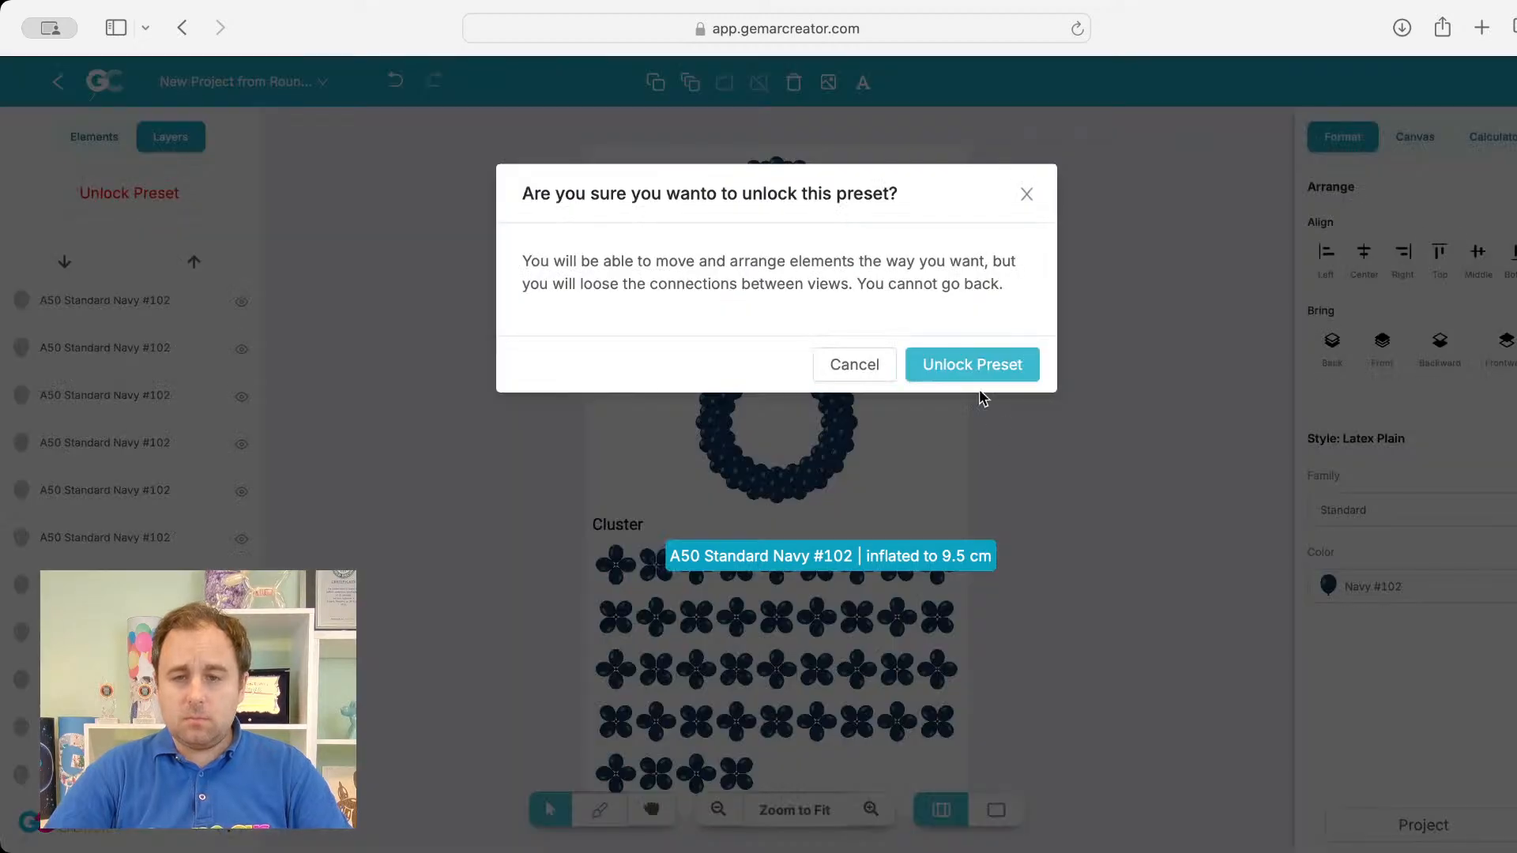
click(978, 366)
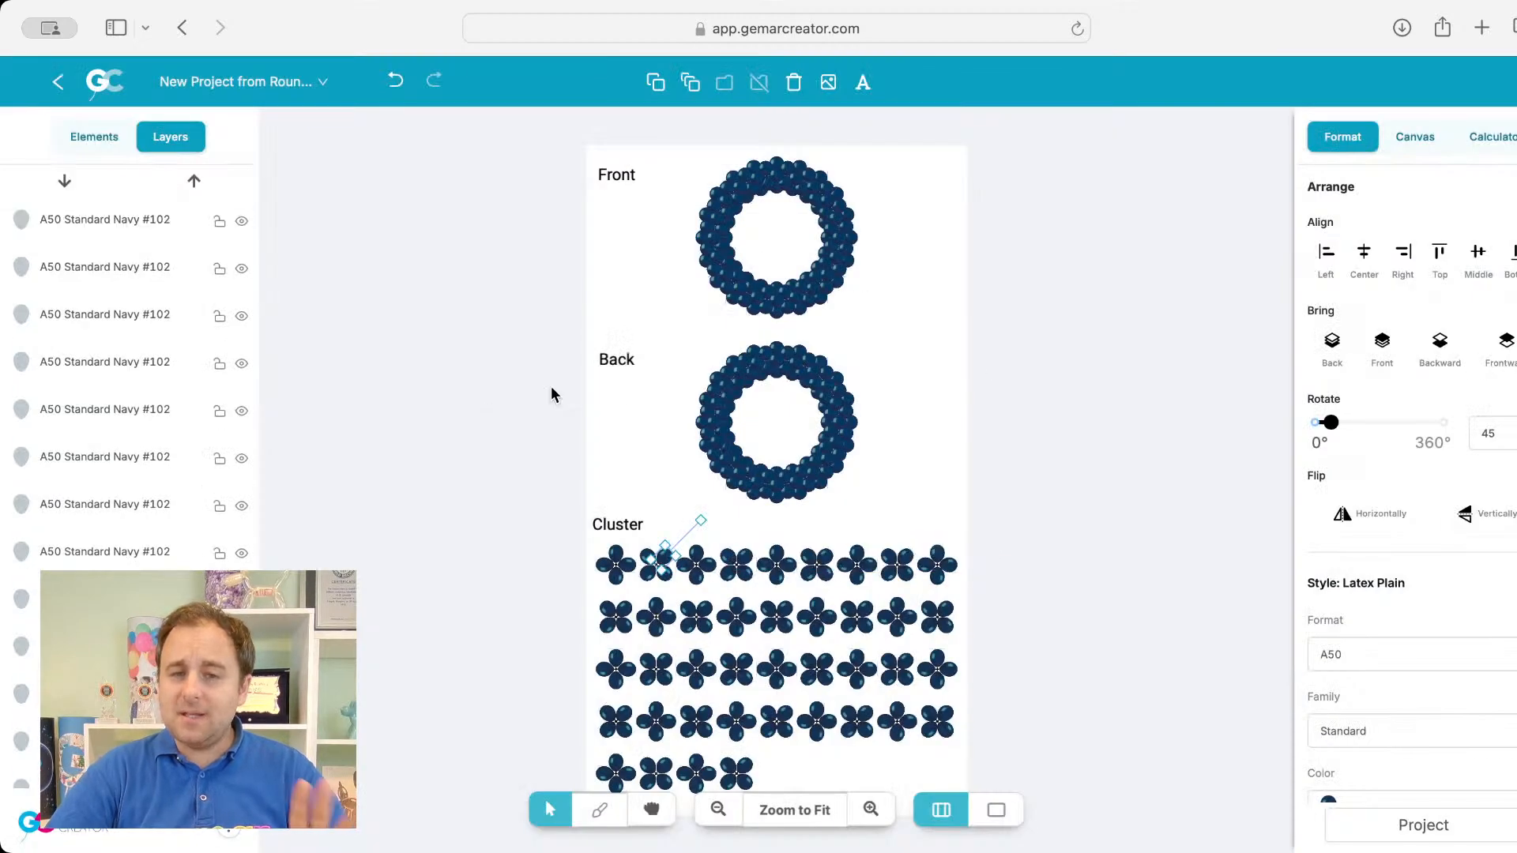
Step: Delete the Back view, all the cluster drawings and the Front label, keeping only the front ring
drag(562, 353, 1088, 852)
key(Delete)
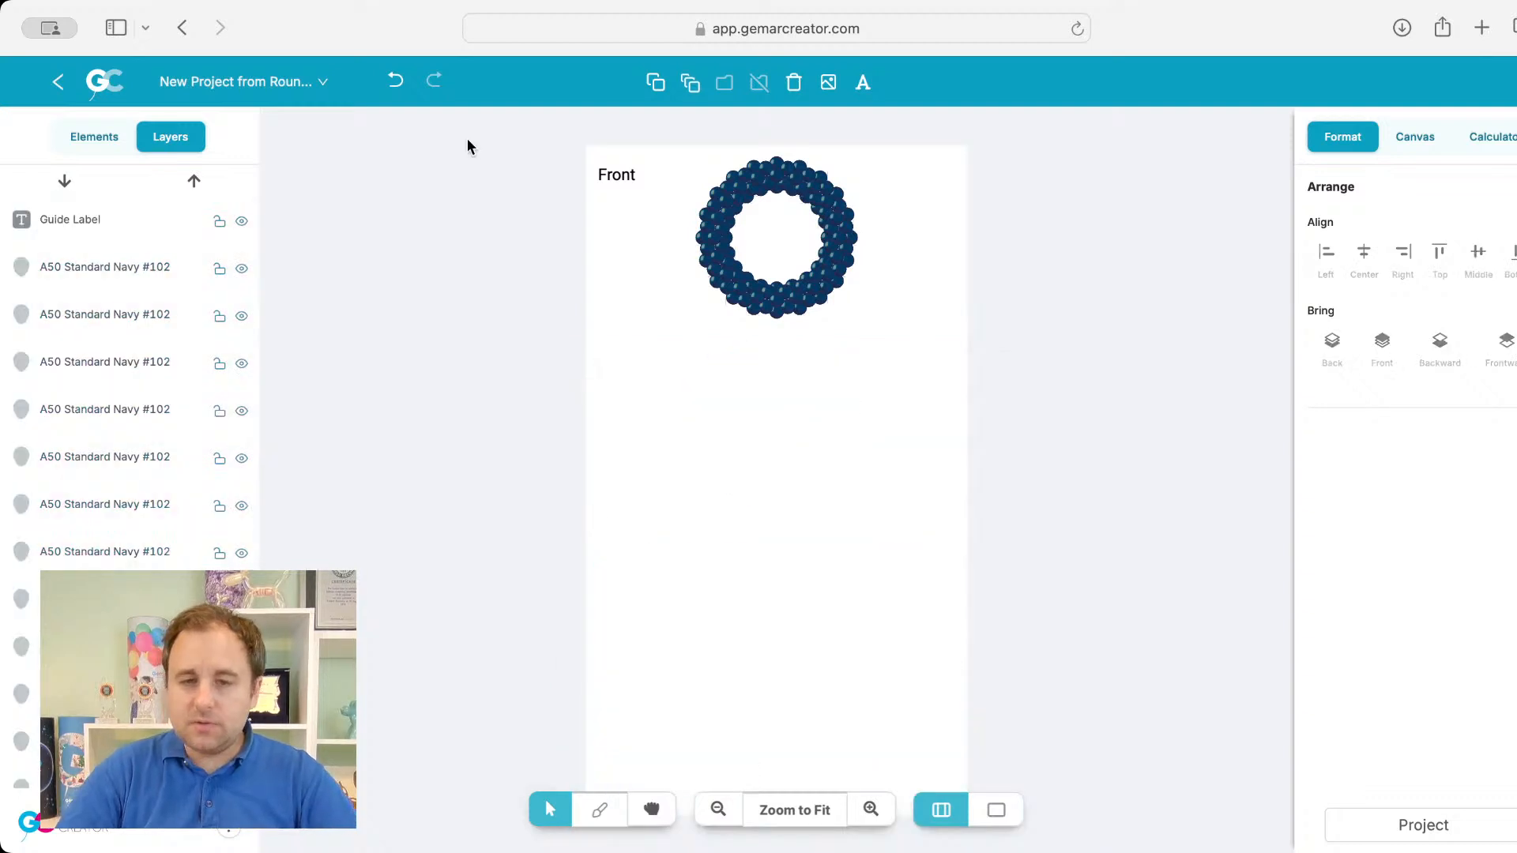
drag(521, 138, 629, 205)
key(Delete)
Step: Move the remaining ring down to the middle of the canvas and set the canvas height to 200 cm
drag(685, 128, 852, 360)
drag(776, 281, 782, 492)
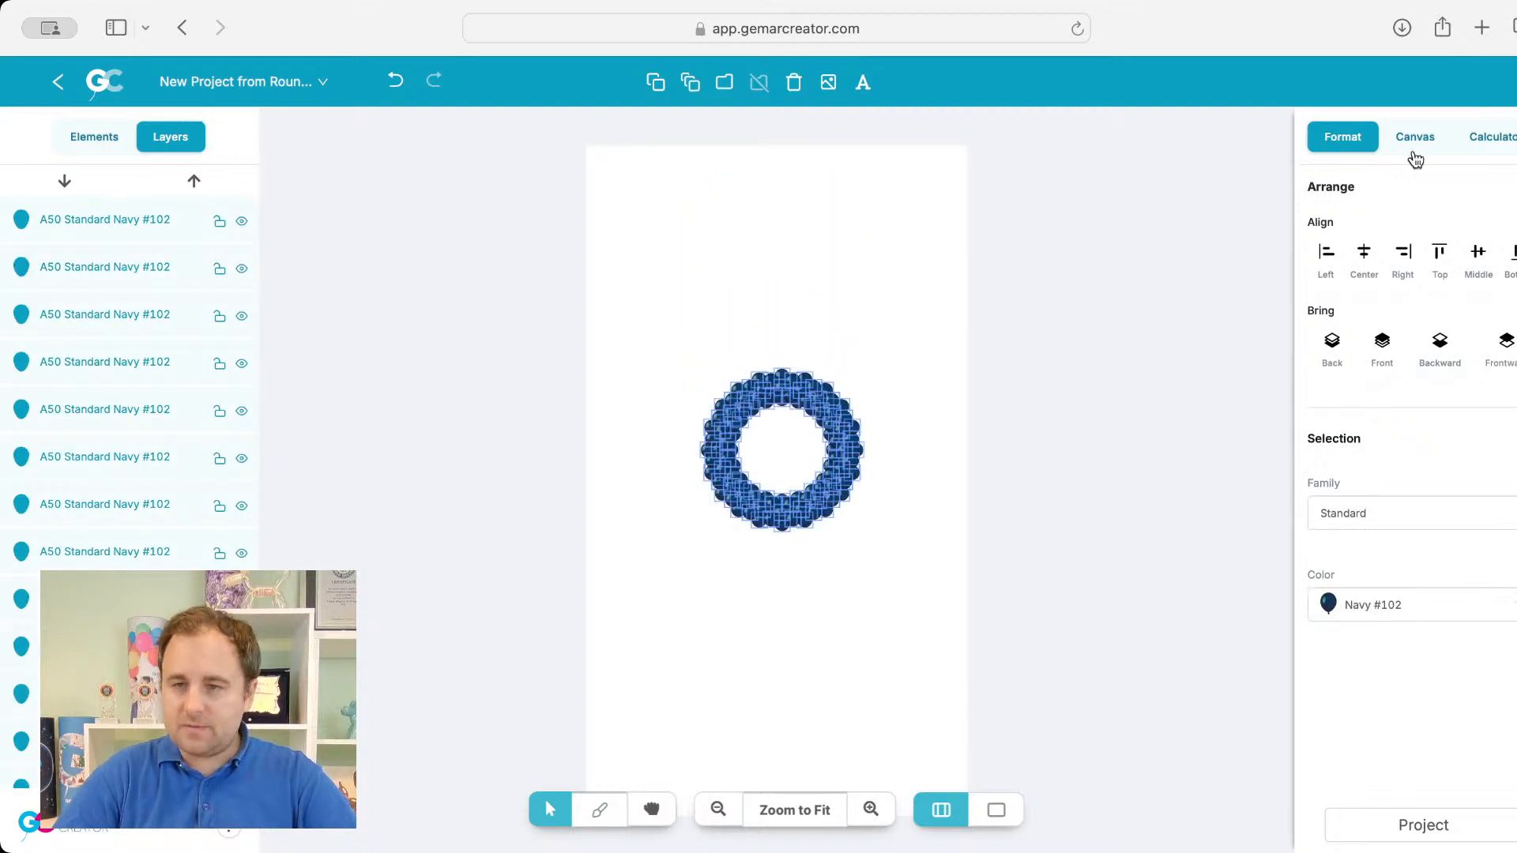
click(1418, 153)
click(1480, 258)
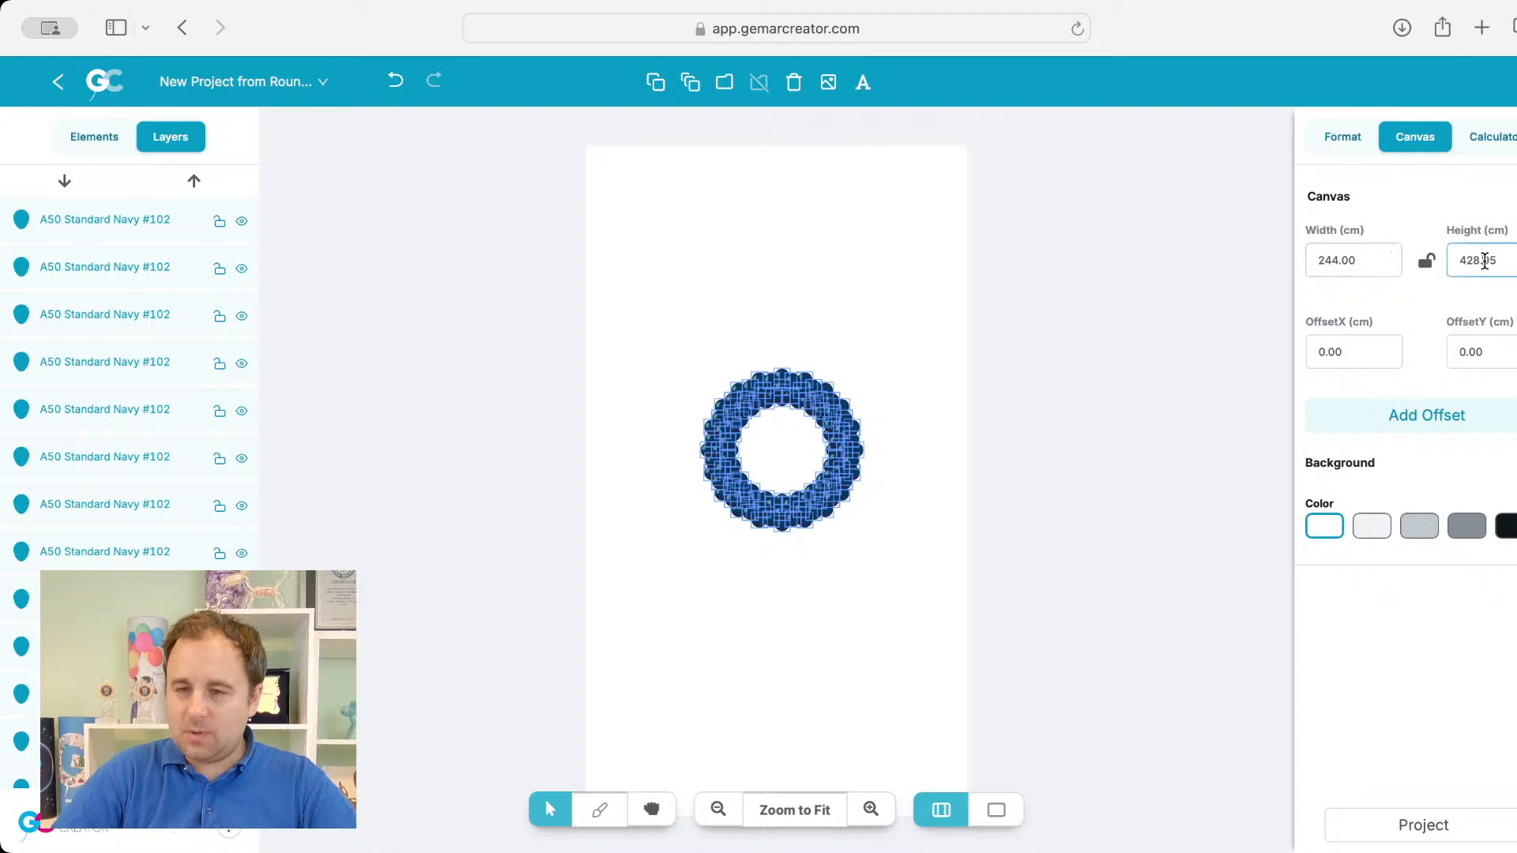
double_click(1485, 262)
text(200)
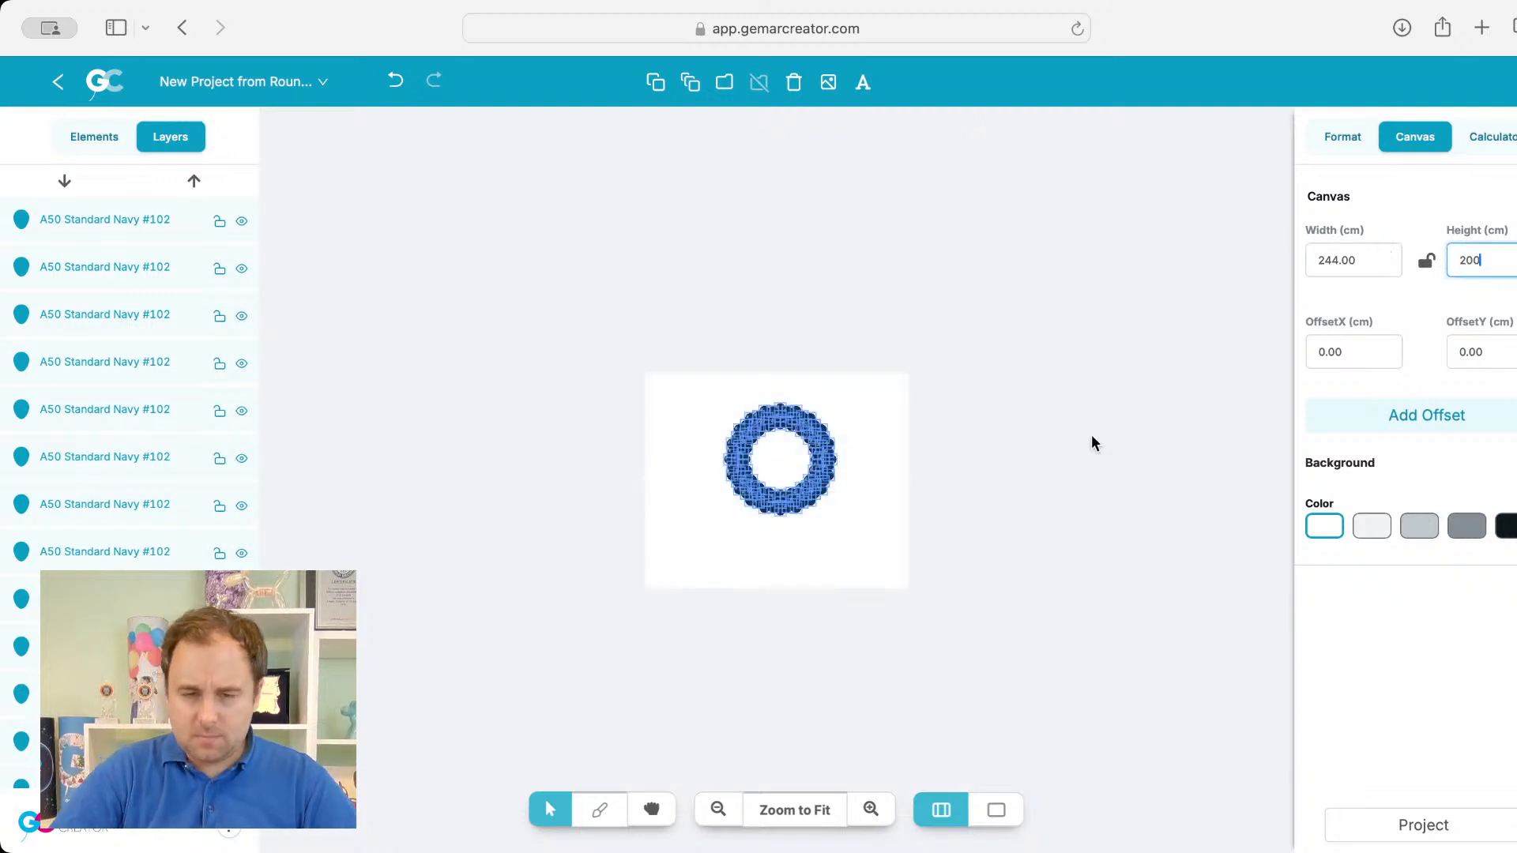
click(813, 819)
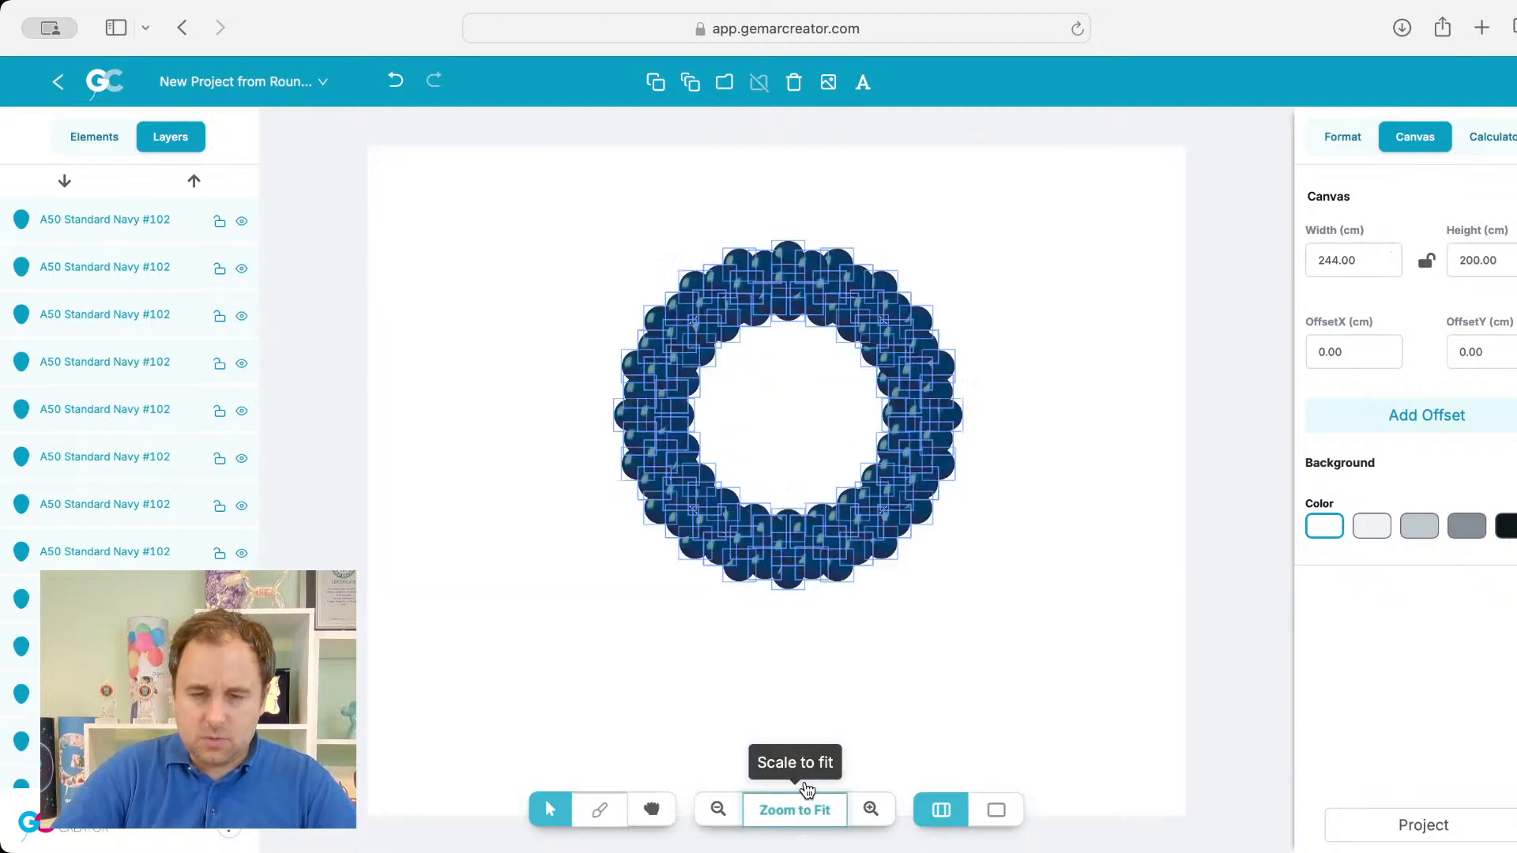
Step: Select the entire balloon ring and move it up into the upper middle of the canvas
click(1043, 537)
drag(535, 226, 1002, 594)
drag(882, 488, 894, 437)
click(512, 430)
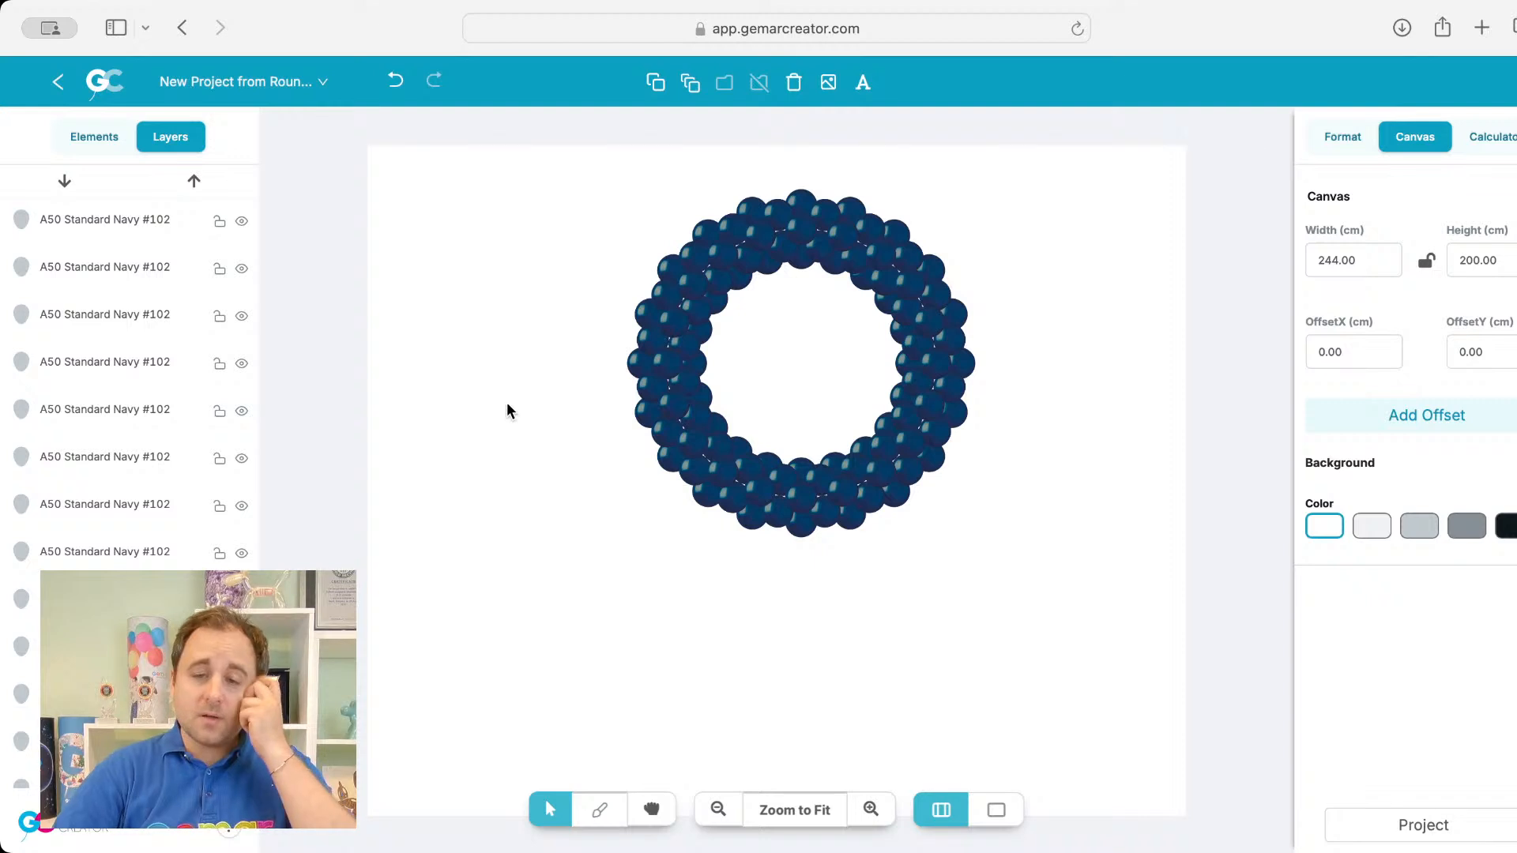
Step: Try the dark grey and black canvas backgrounds, and set the background to the medium-light grey
click(1475, 532)
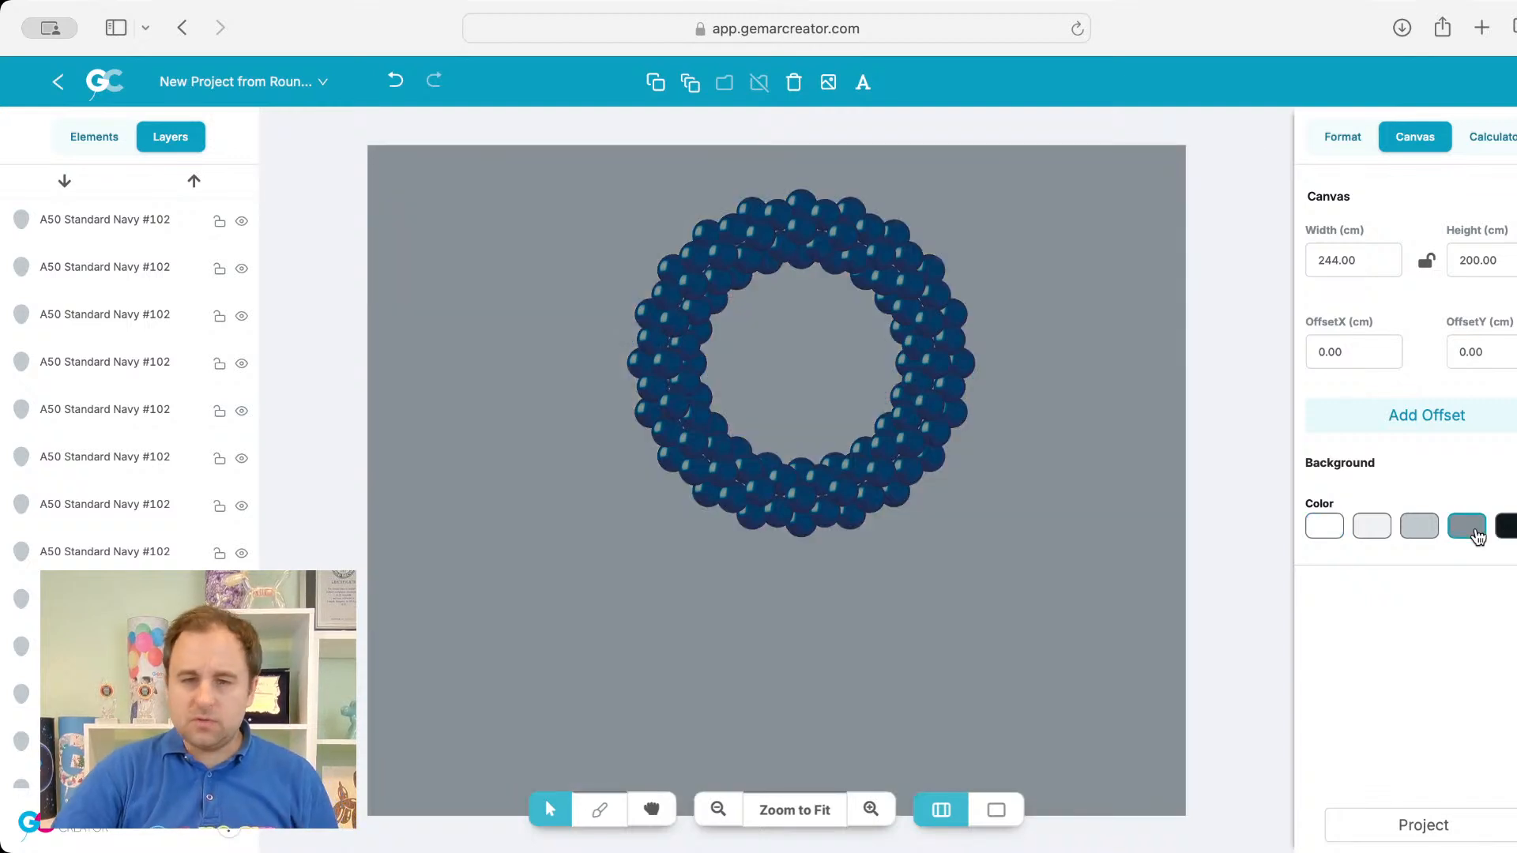
click(1506, 525)
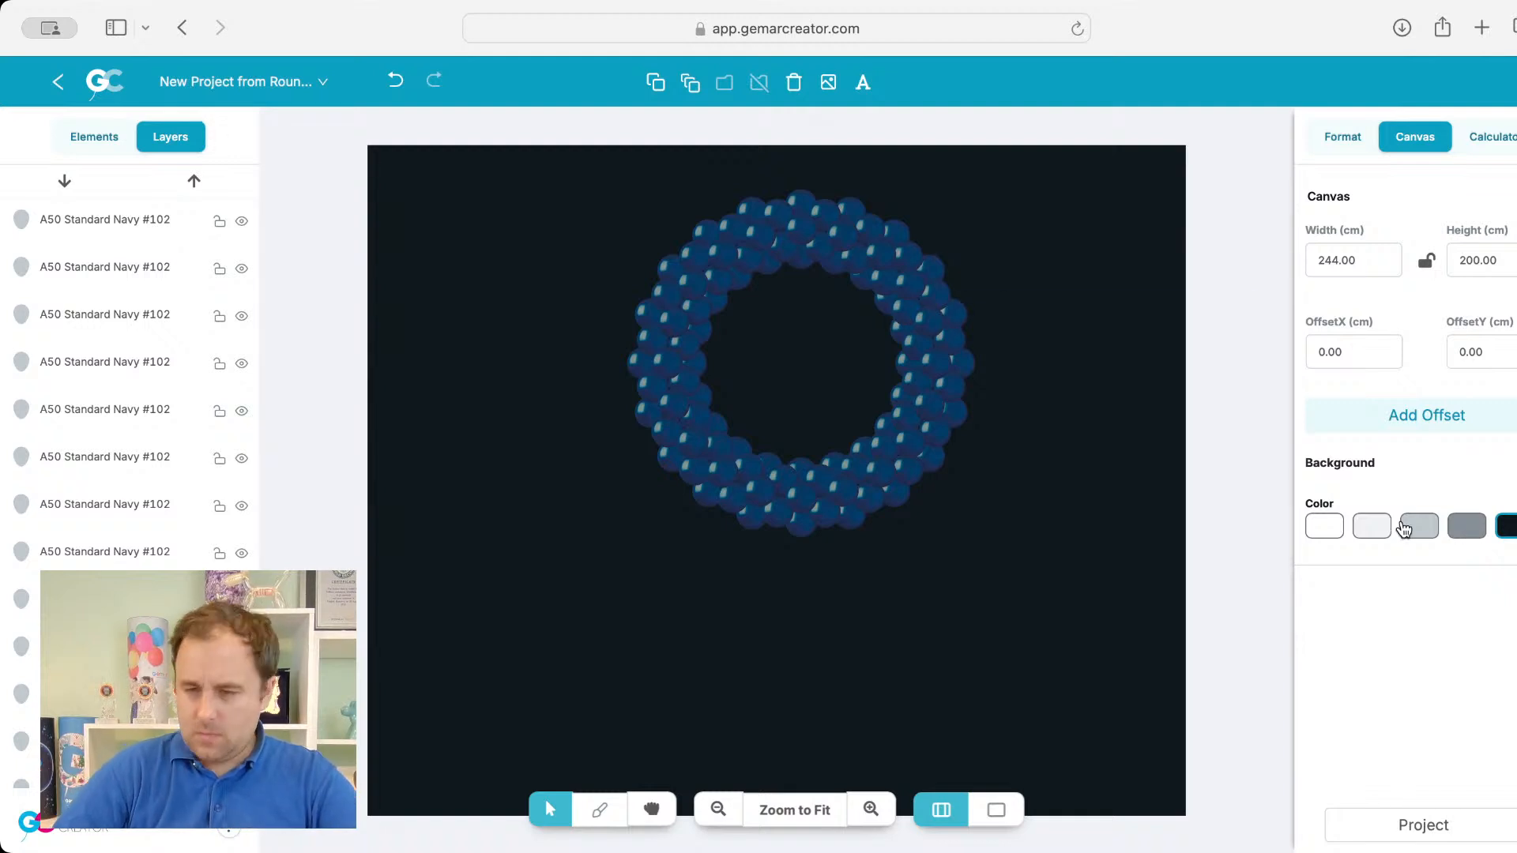
click(1414, 531)
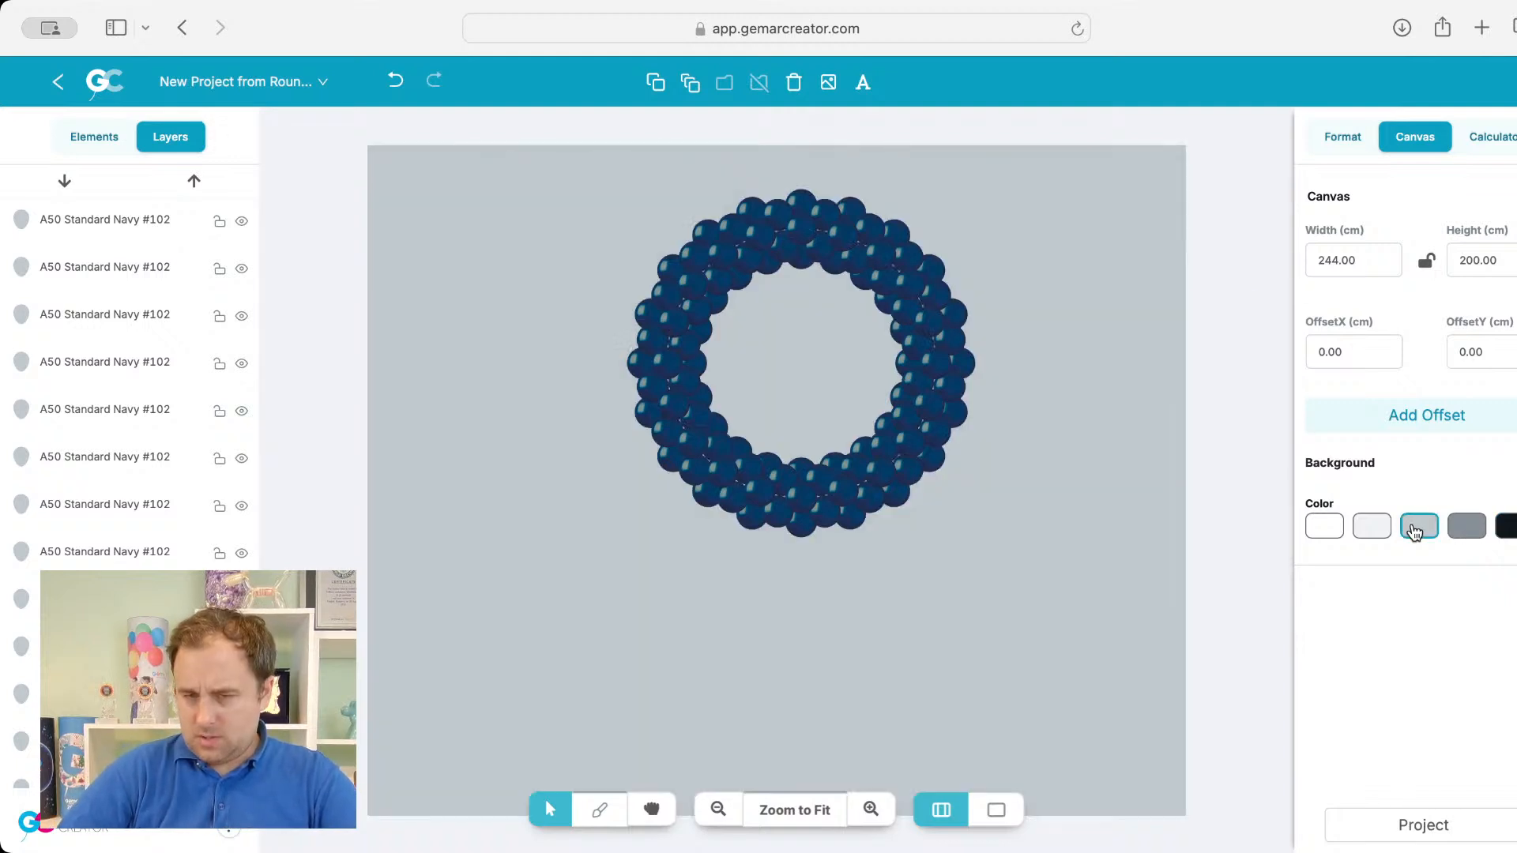
Step: Look through the G110 Standard colours among the plain latex balloon elements
click(91, 136)
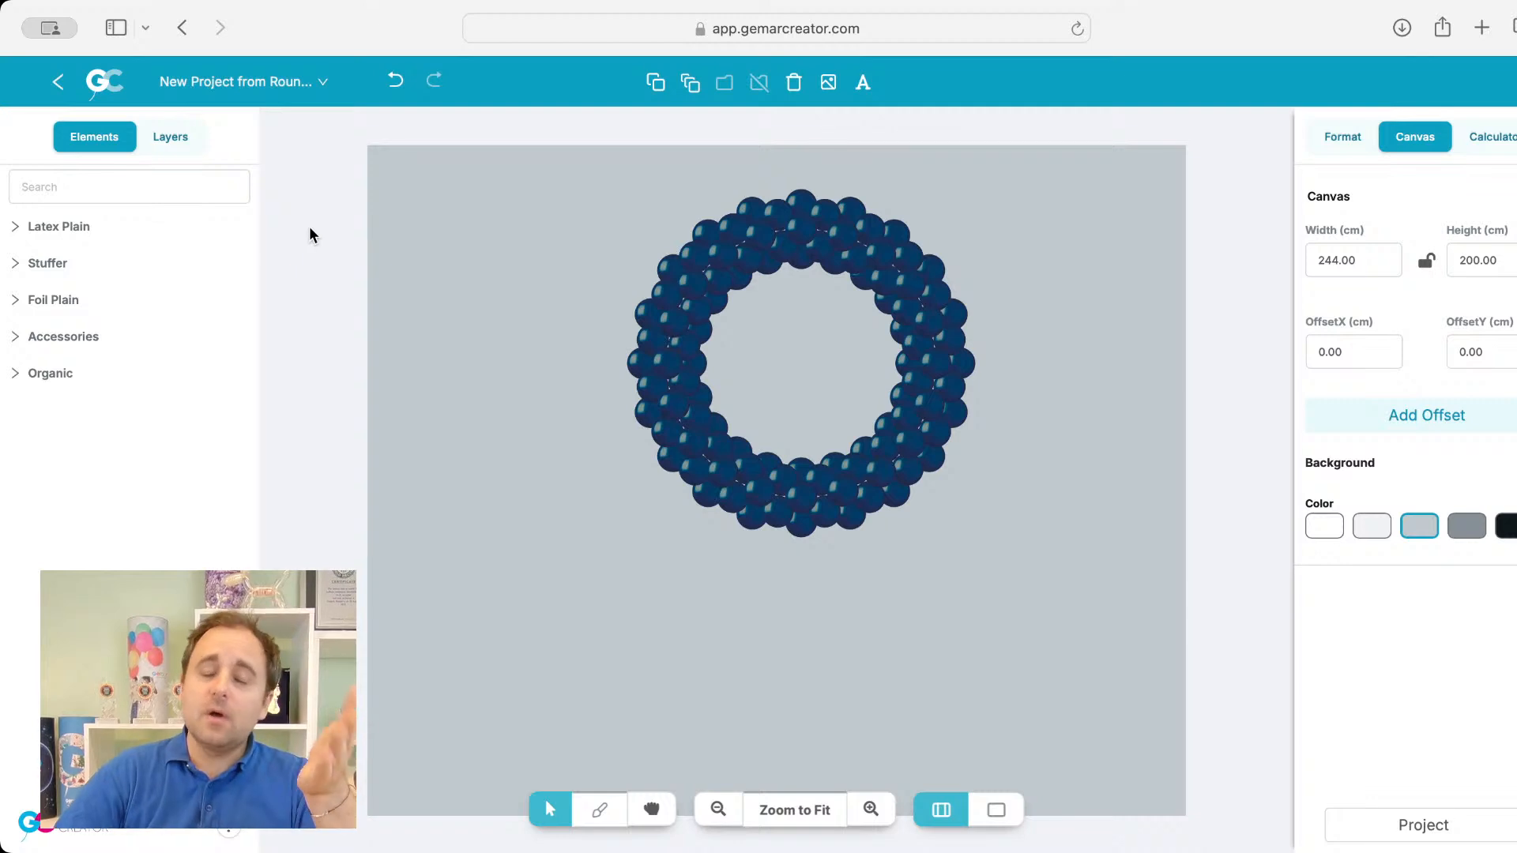
click(109, 232)
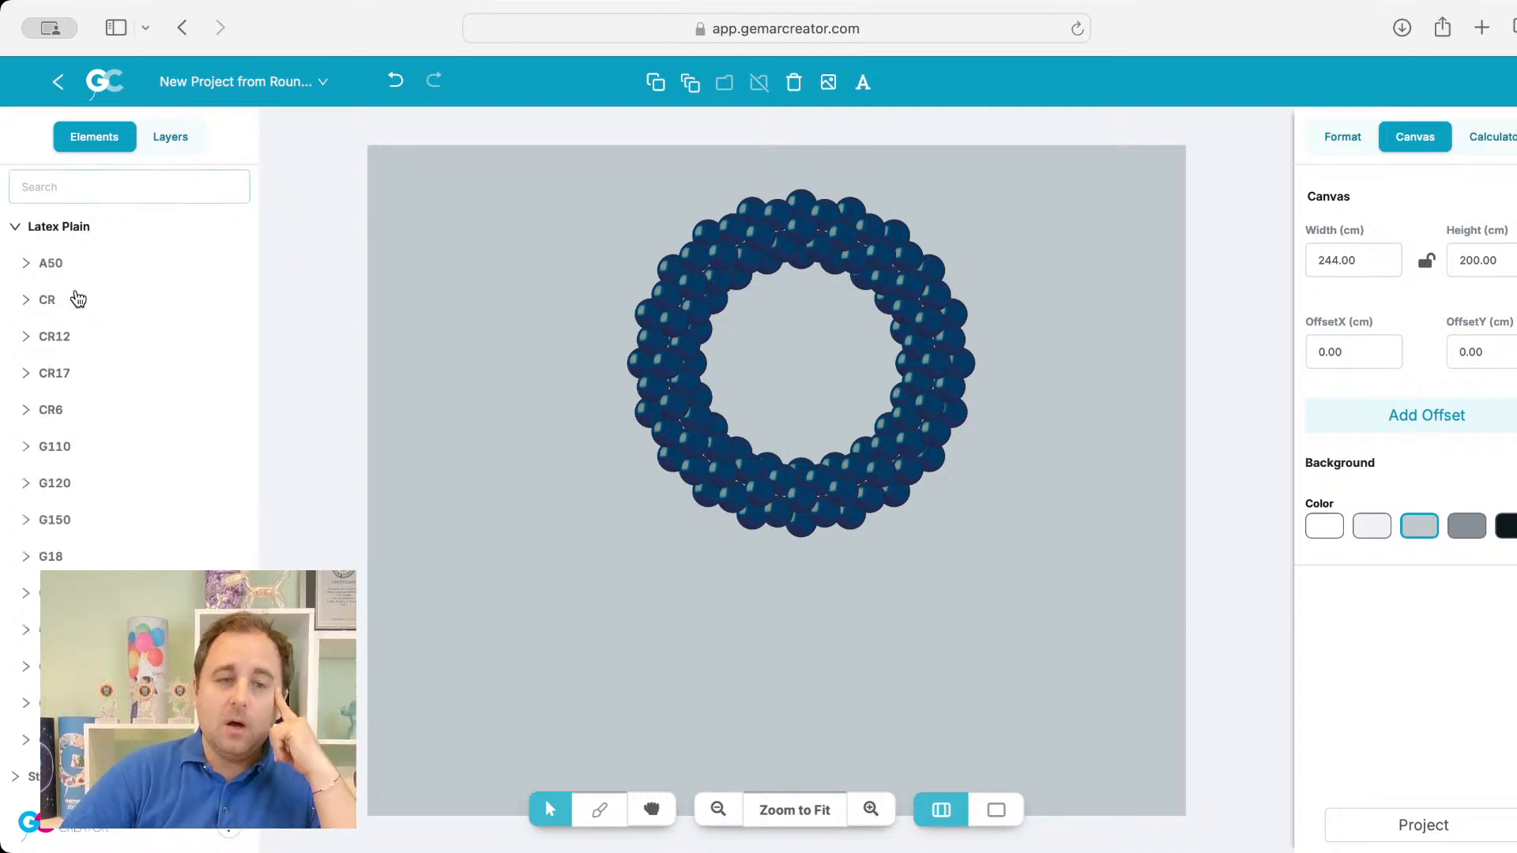
scroll(82, 564, down, 1)
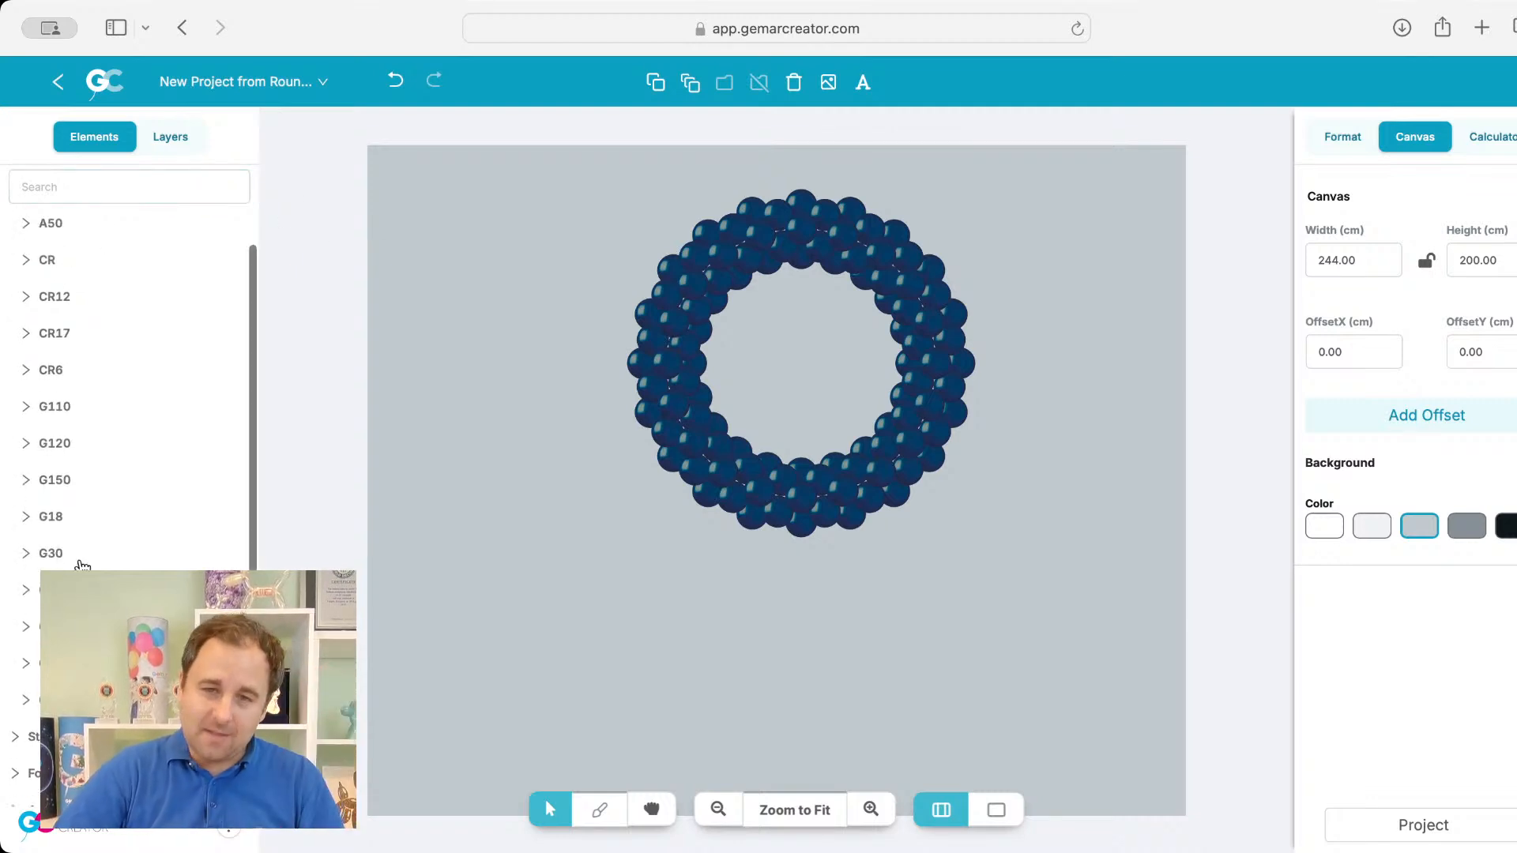
click(63, 411)
scroll(65, 414, down, 5)
click(65, 411)
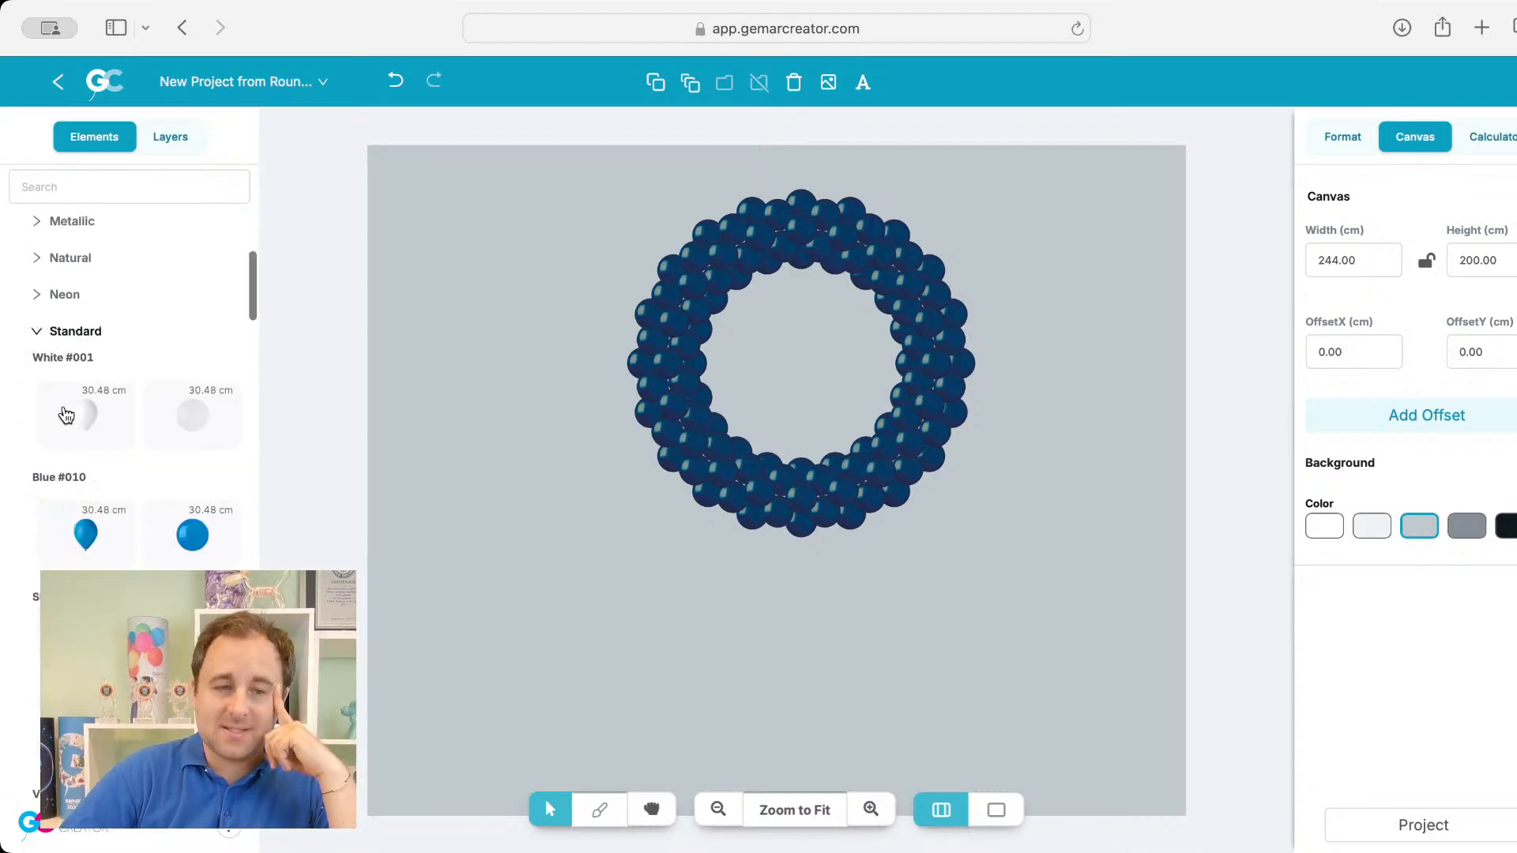
scroll(66, 415, down, 10)
scroll(66, 415, down, 15)
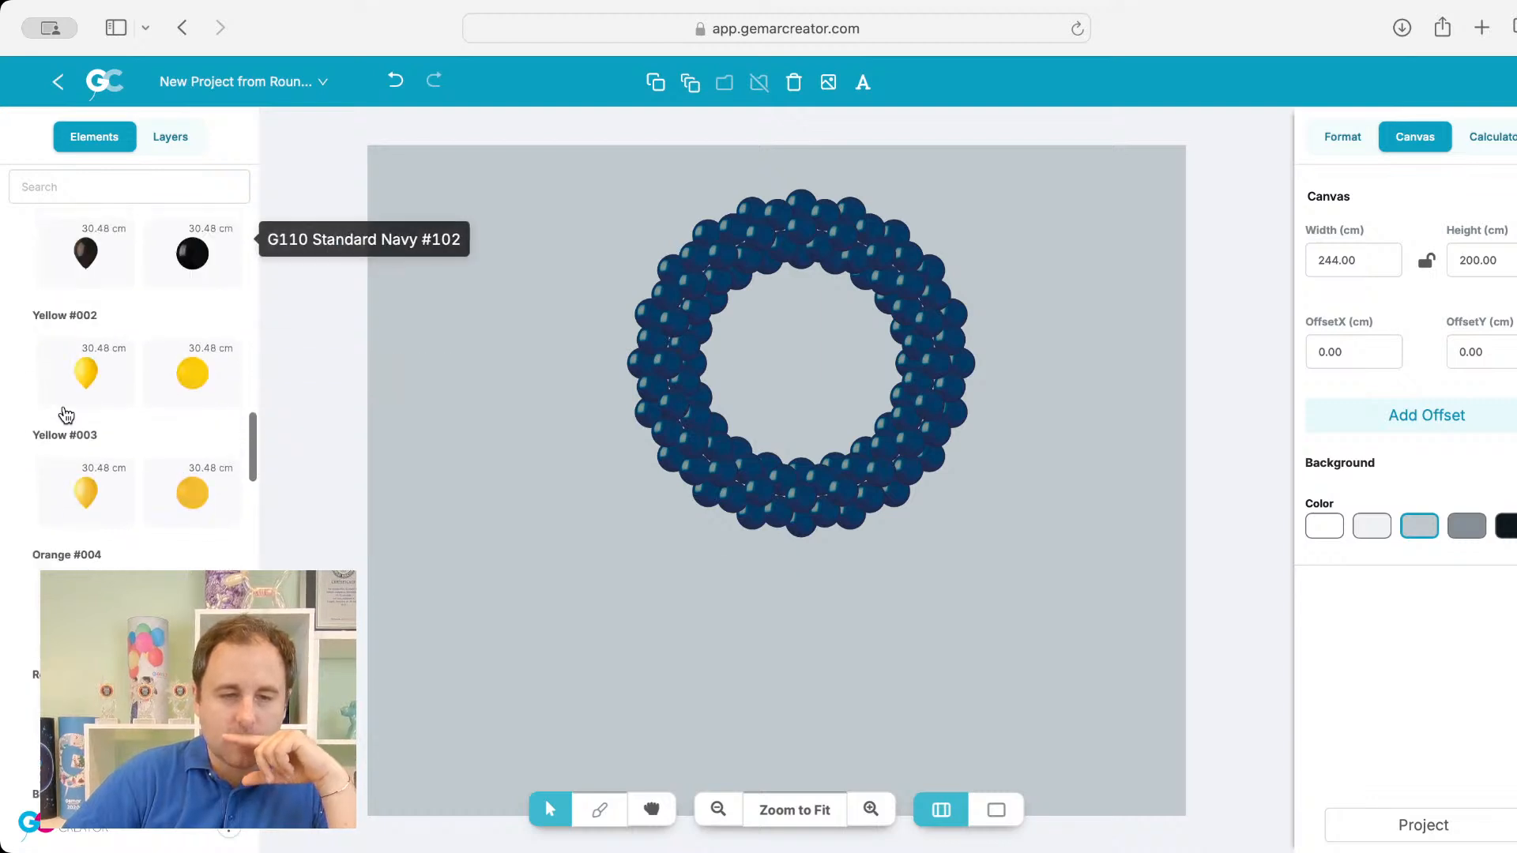
scroll(63, 405, down, 10)
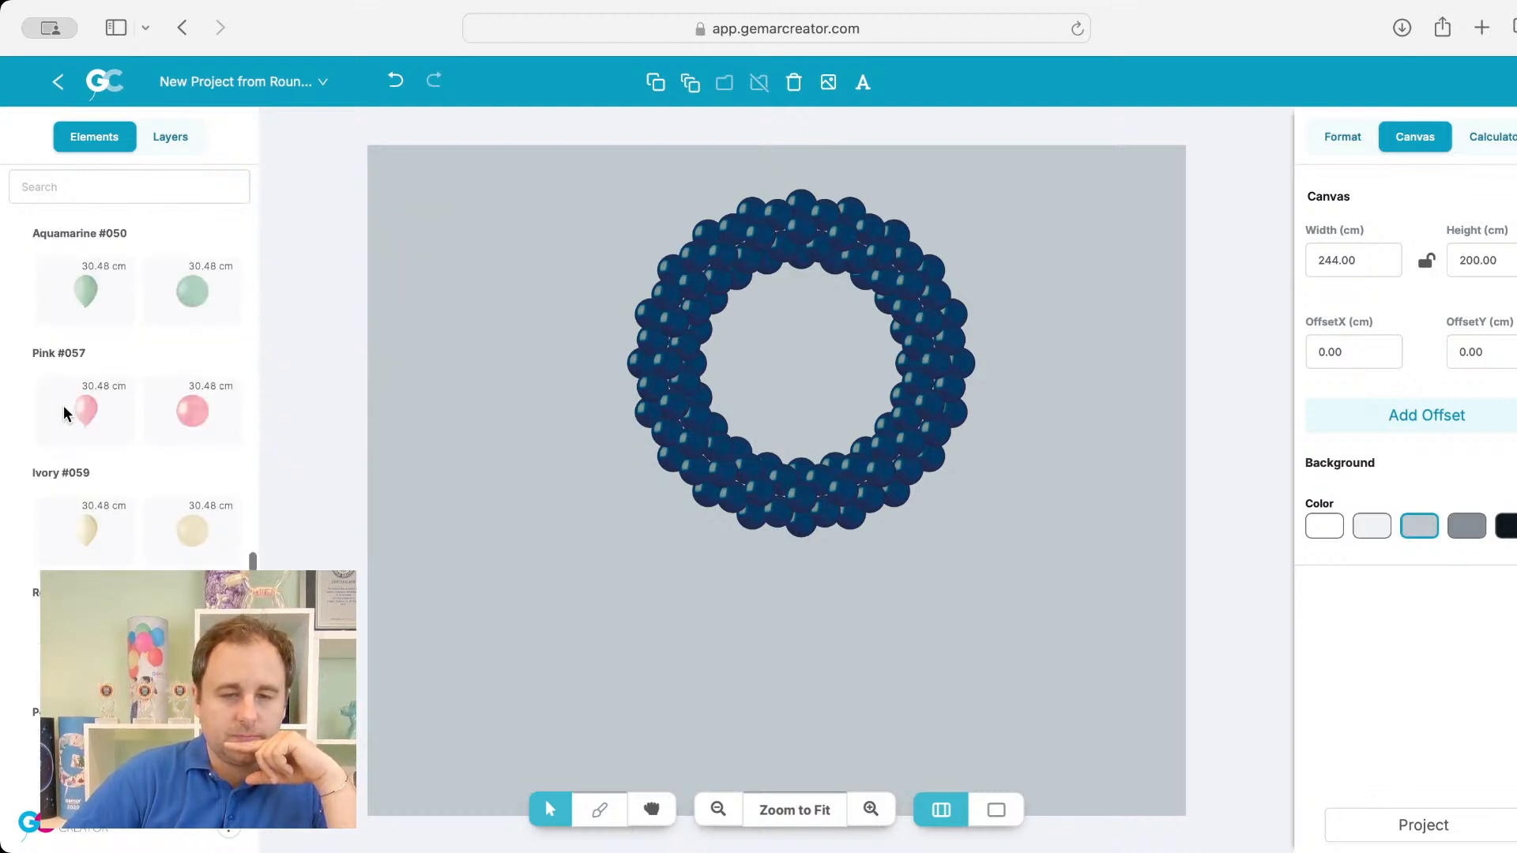
scroll(63, 411, down, 10)
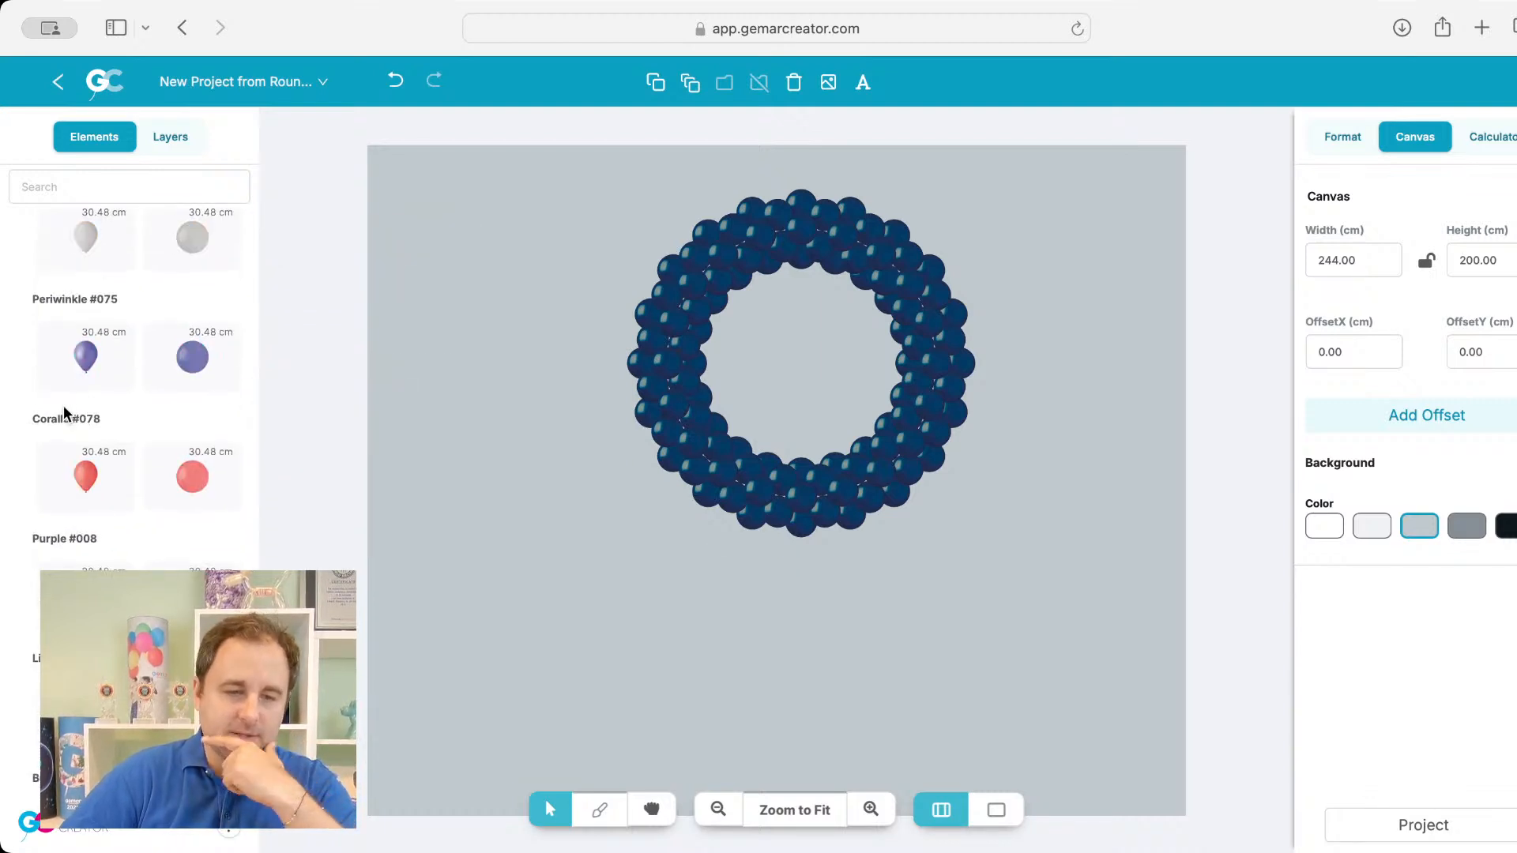
scroll(64, 405, up, 15)
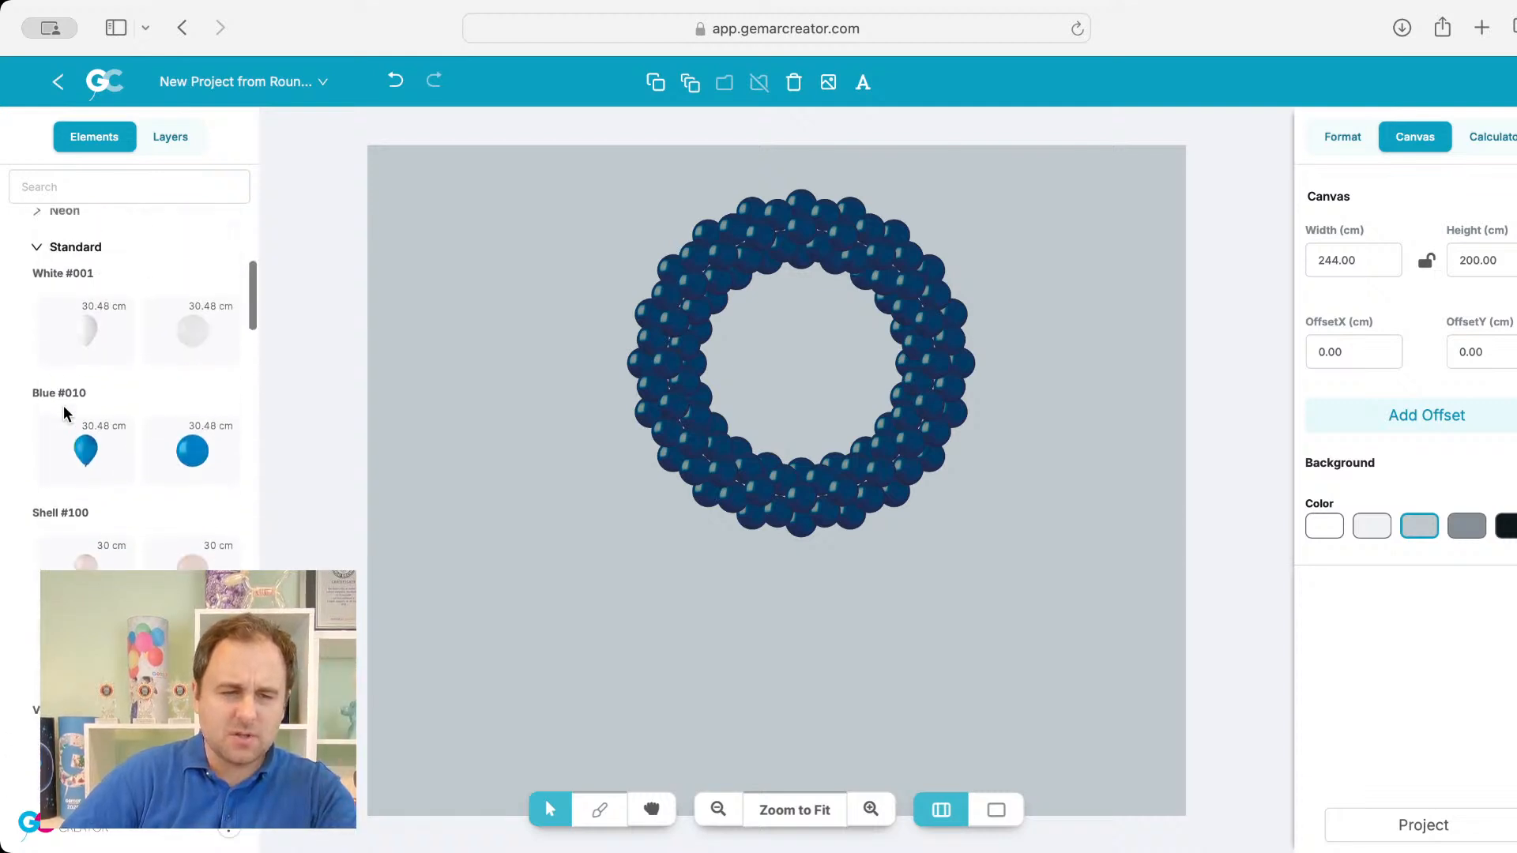
scroll(63, 406, down, 3)
click(64, 456)
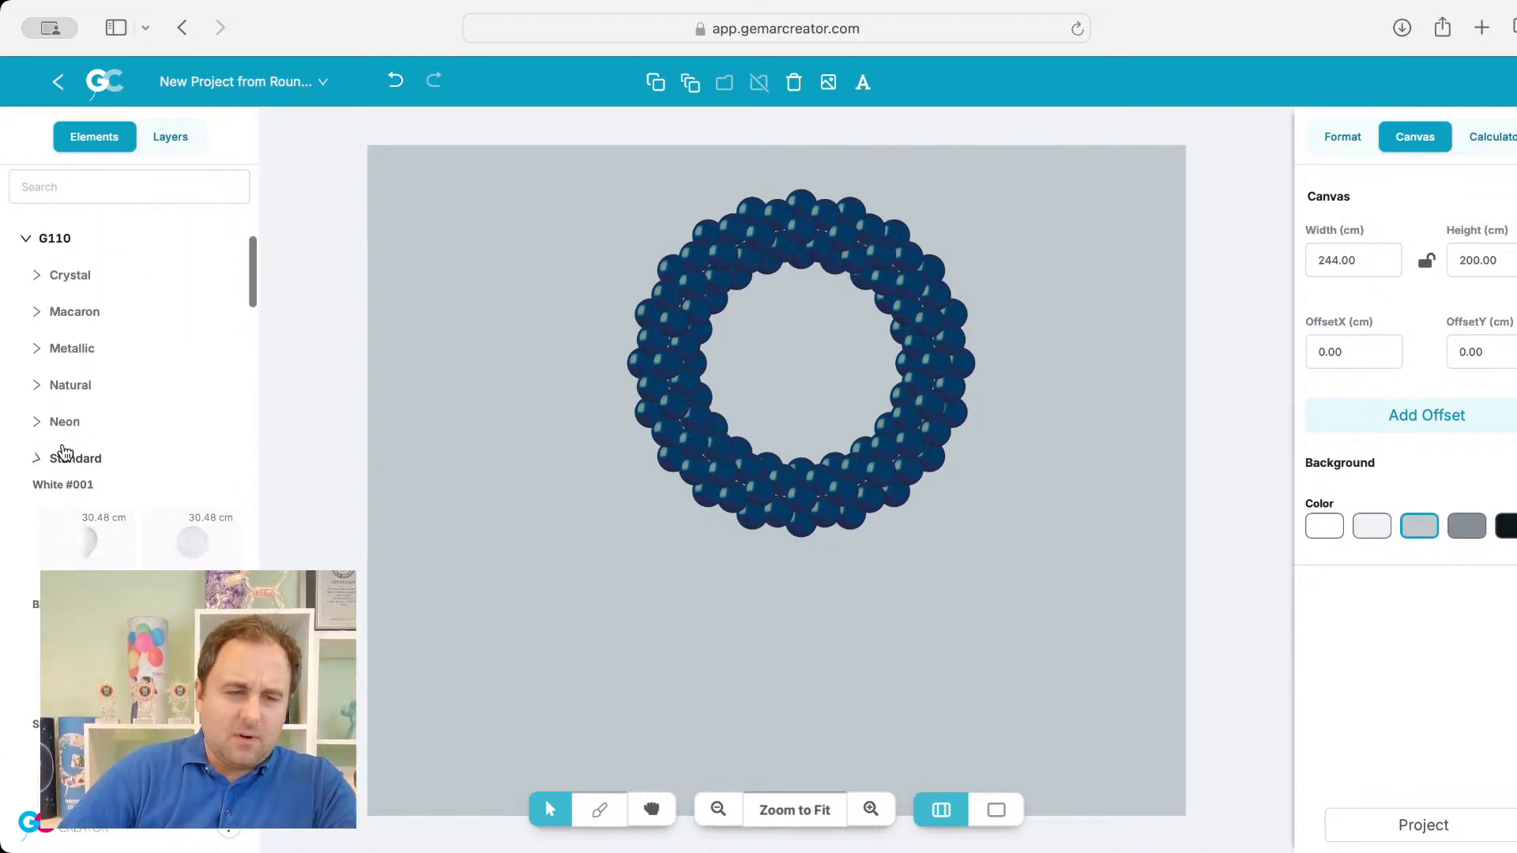
Step: Add a round G110 Natural Blush #069 balloon and place it on the empty canvas below the navy ring
click(67, 386)
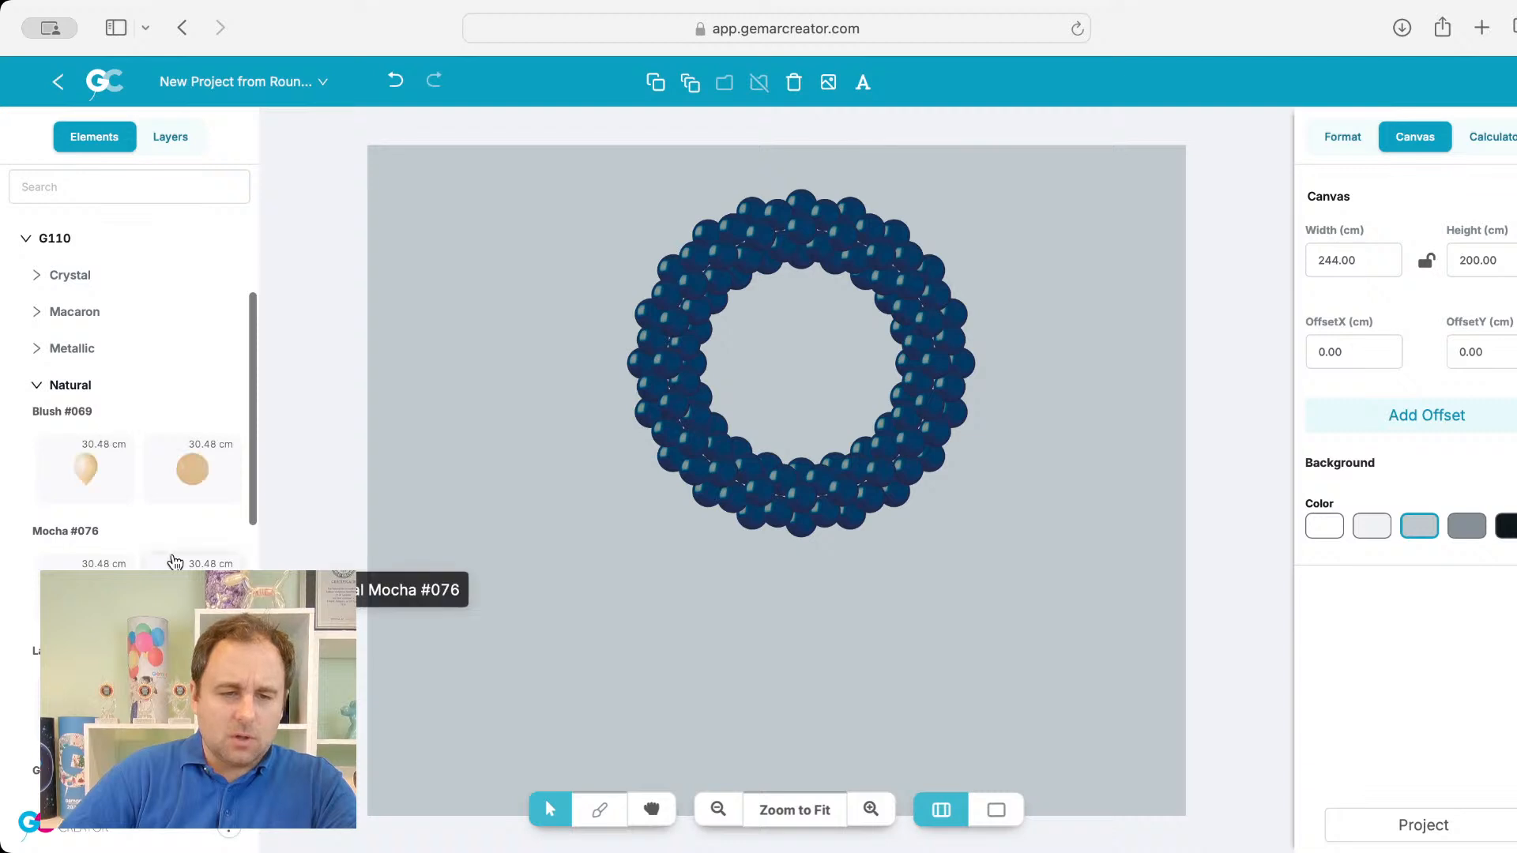
scroll(193, 410, down, 2)
click(197, 389)
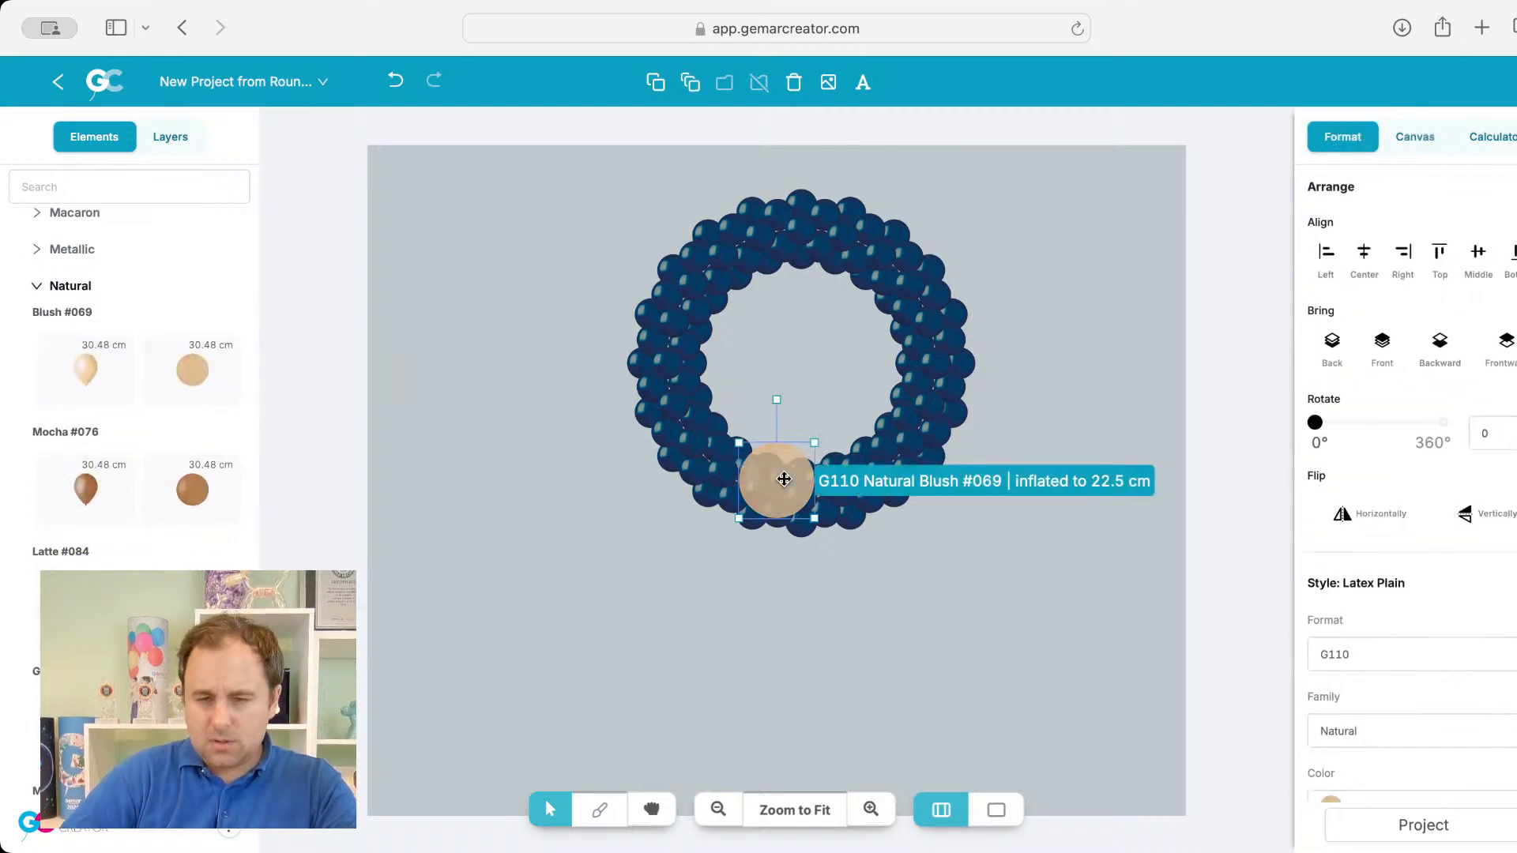
drag(775, 472, 693, 623)
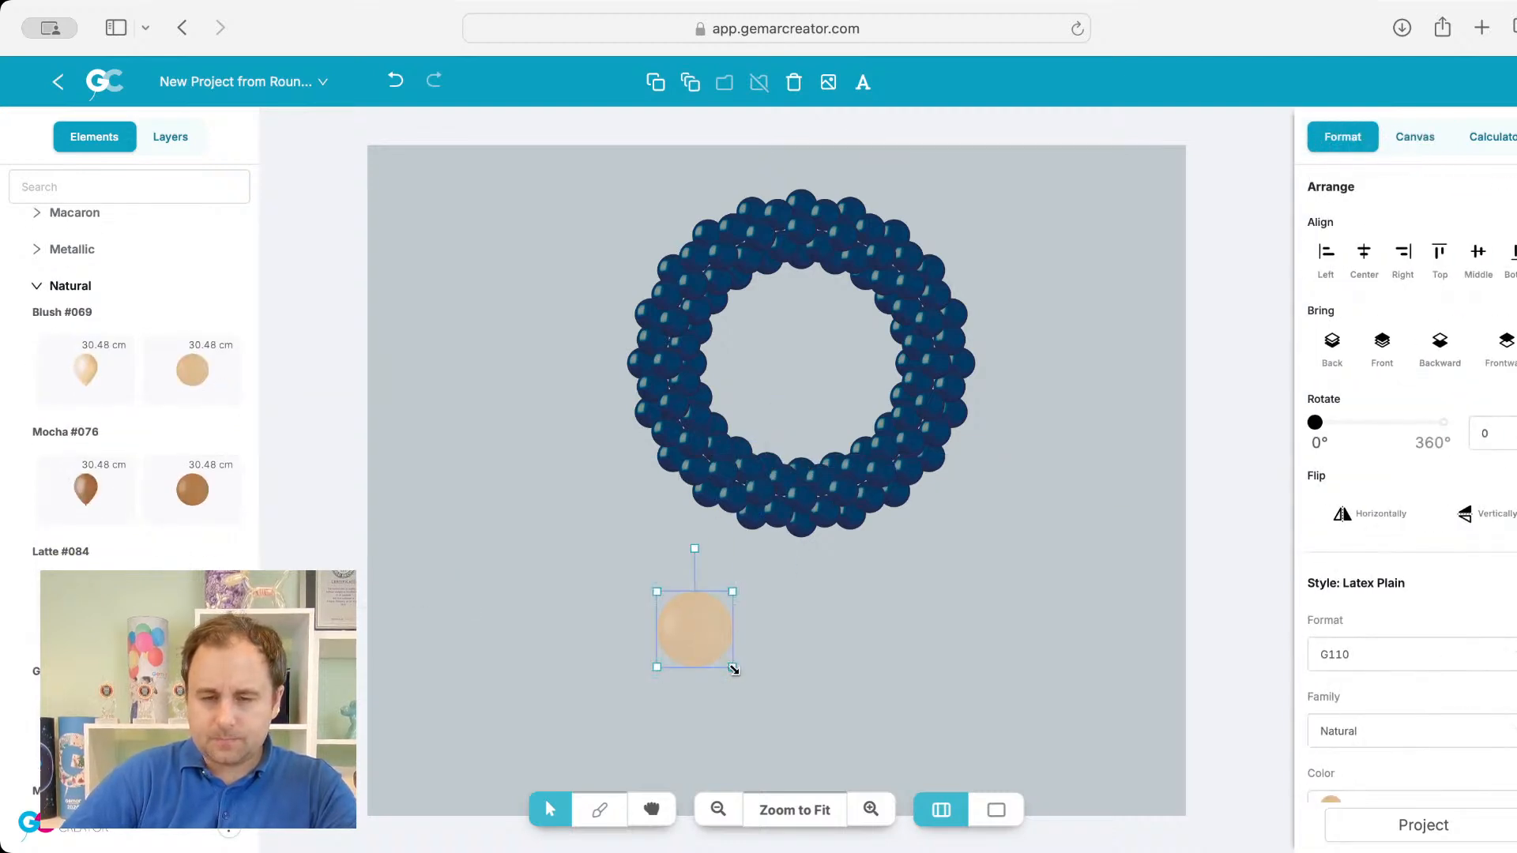
Step: Shrink the blush balloon to 16.5 cm and duplicate it into a four-row column in the lower-left area of the canvas
drag(734, 670, 821, 656)
key(super+v)
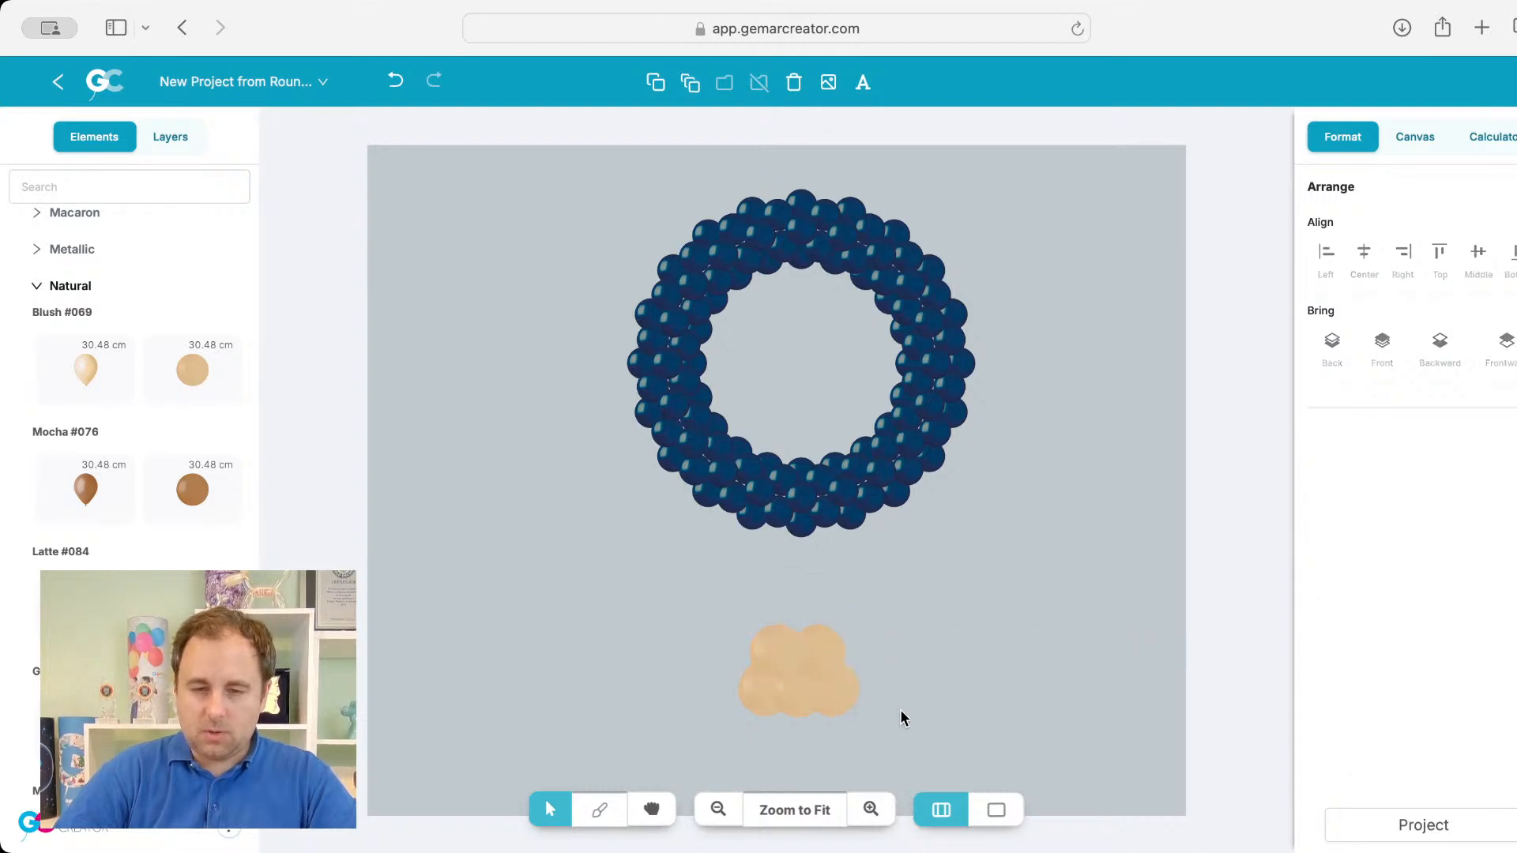
drag(906, 720, 649, 635)
drag(772, 667, 514, 640)
click(521, 640)
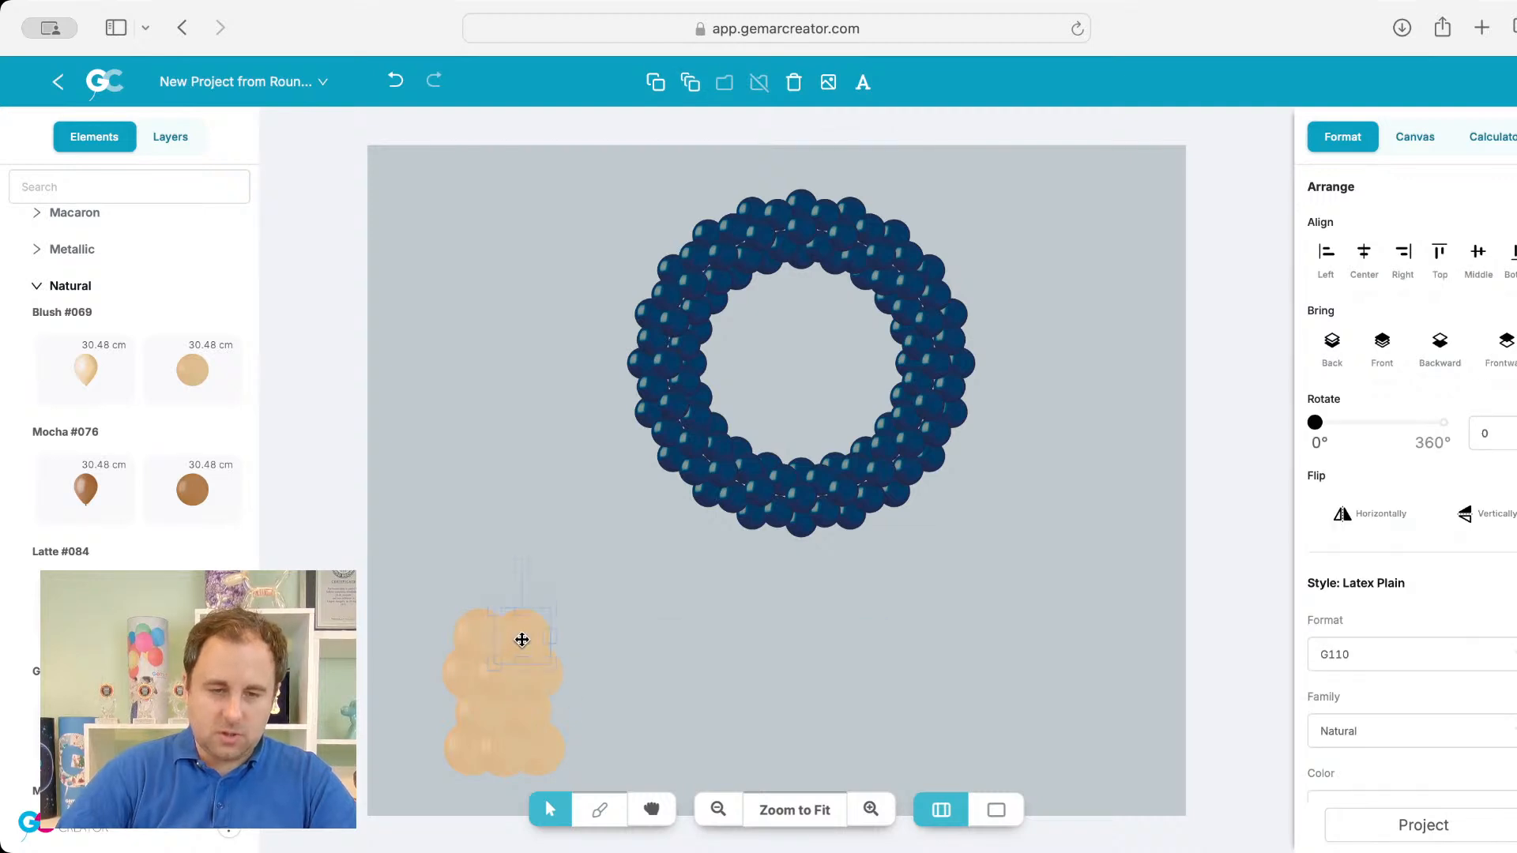
click(471, 630)
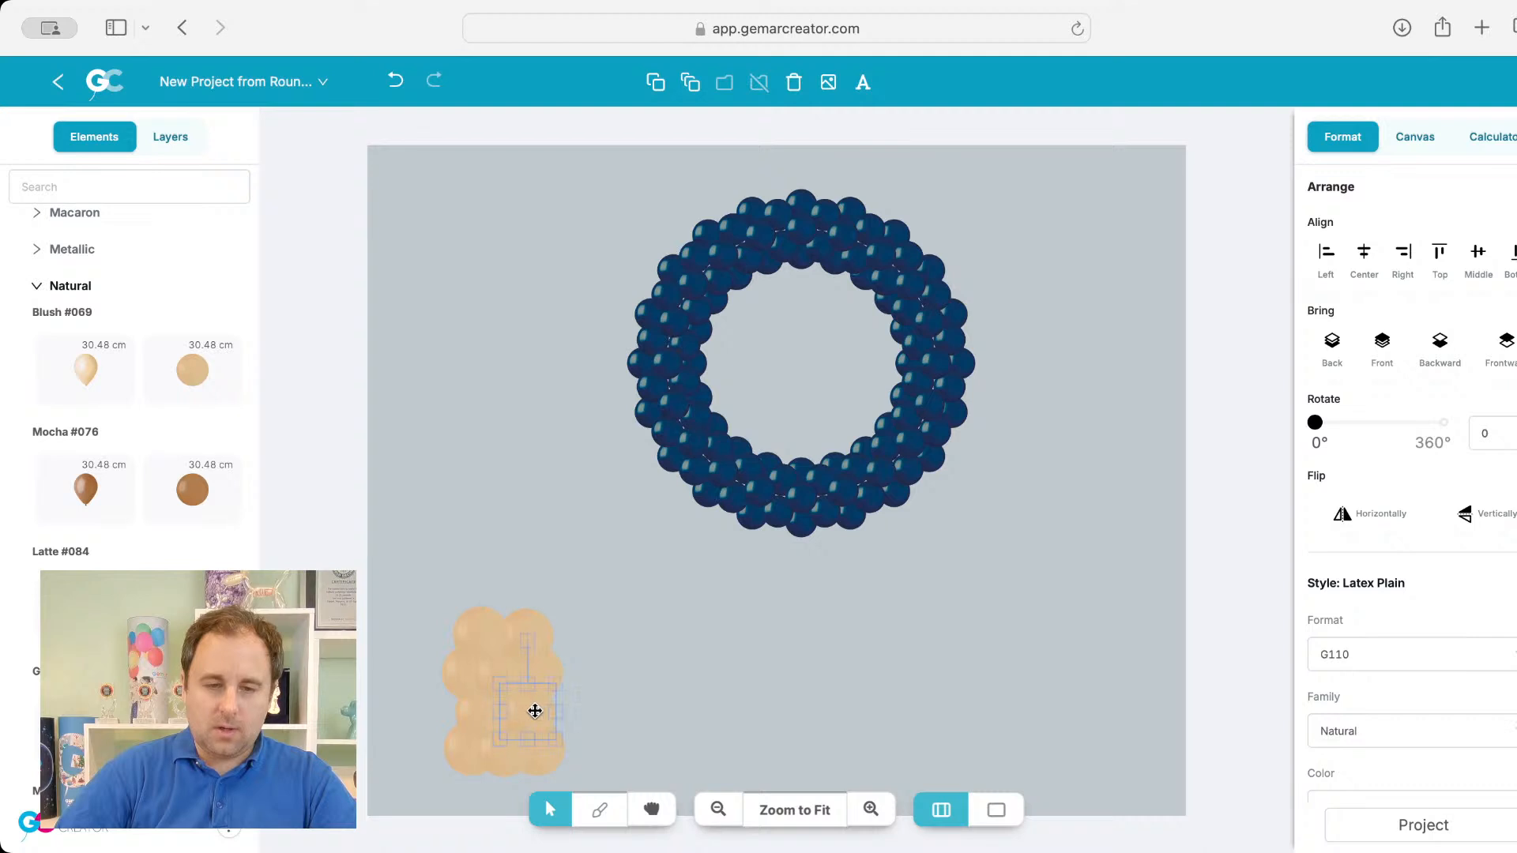
click(477, 713)
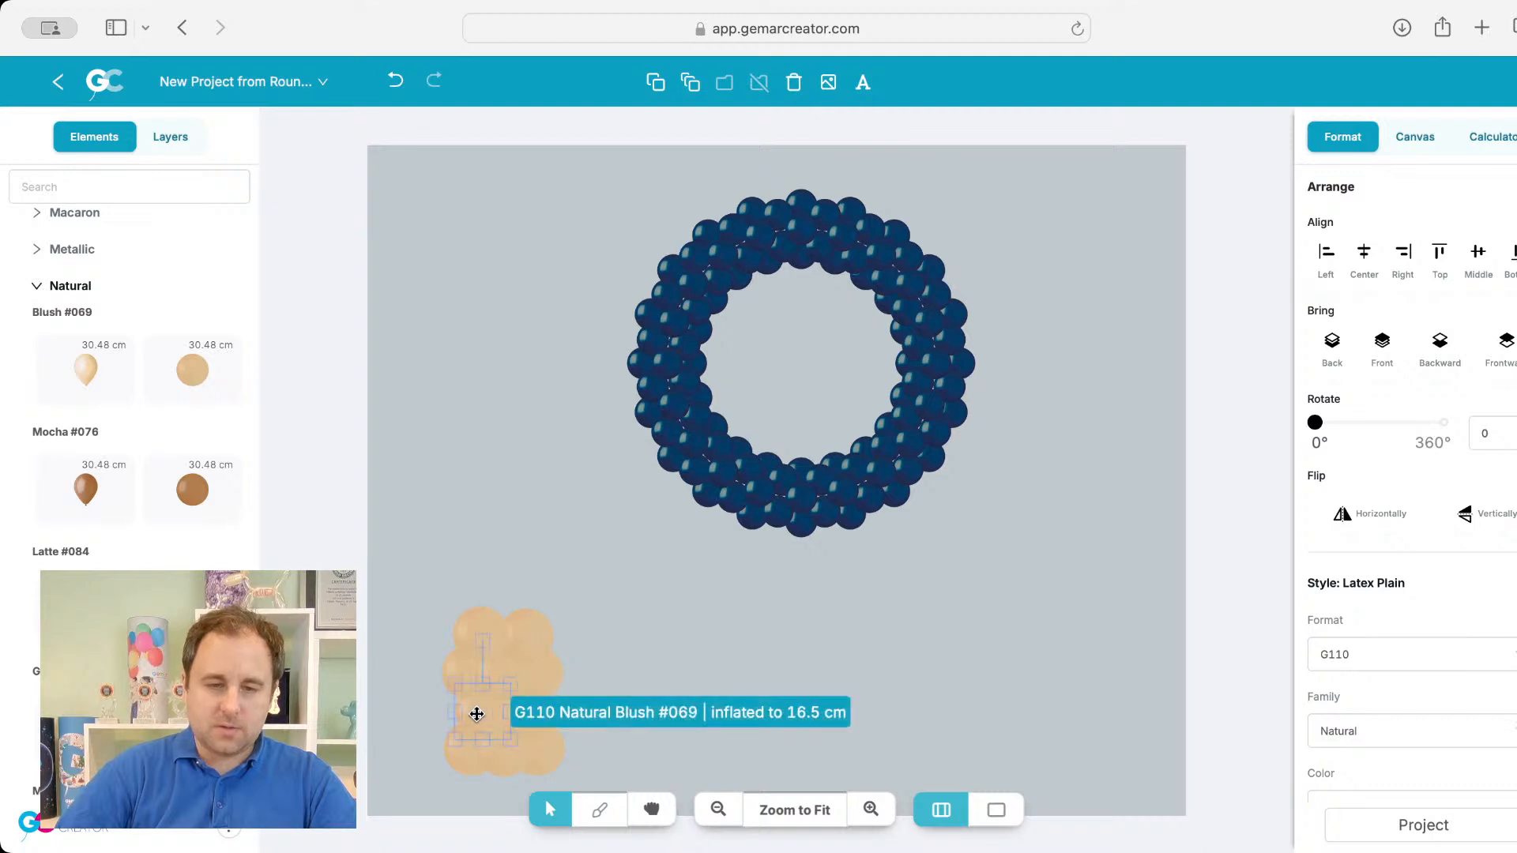
click(609, 760)
Step: Duplicate the blush column directly above itself and delete the top two rows of the taller column
drag(608, 780, 451, 585)
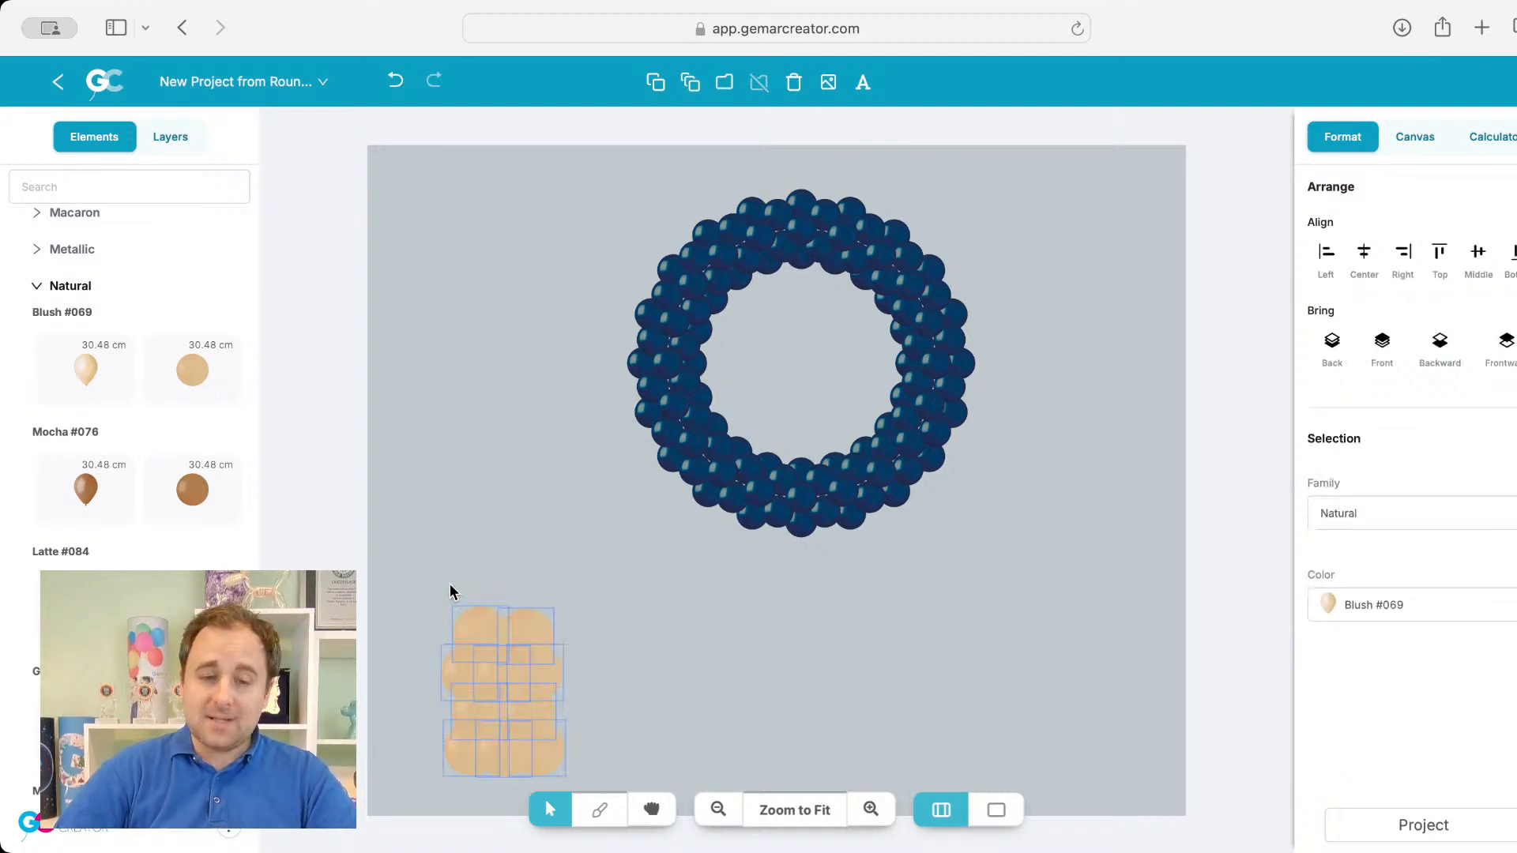
drag(522, 647, 524, 494)
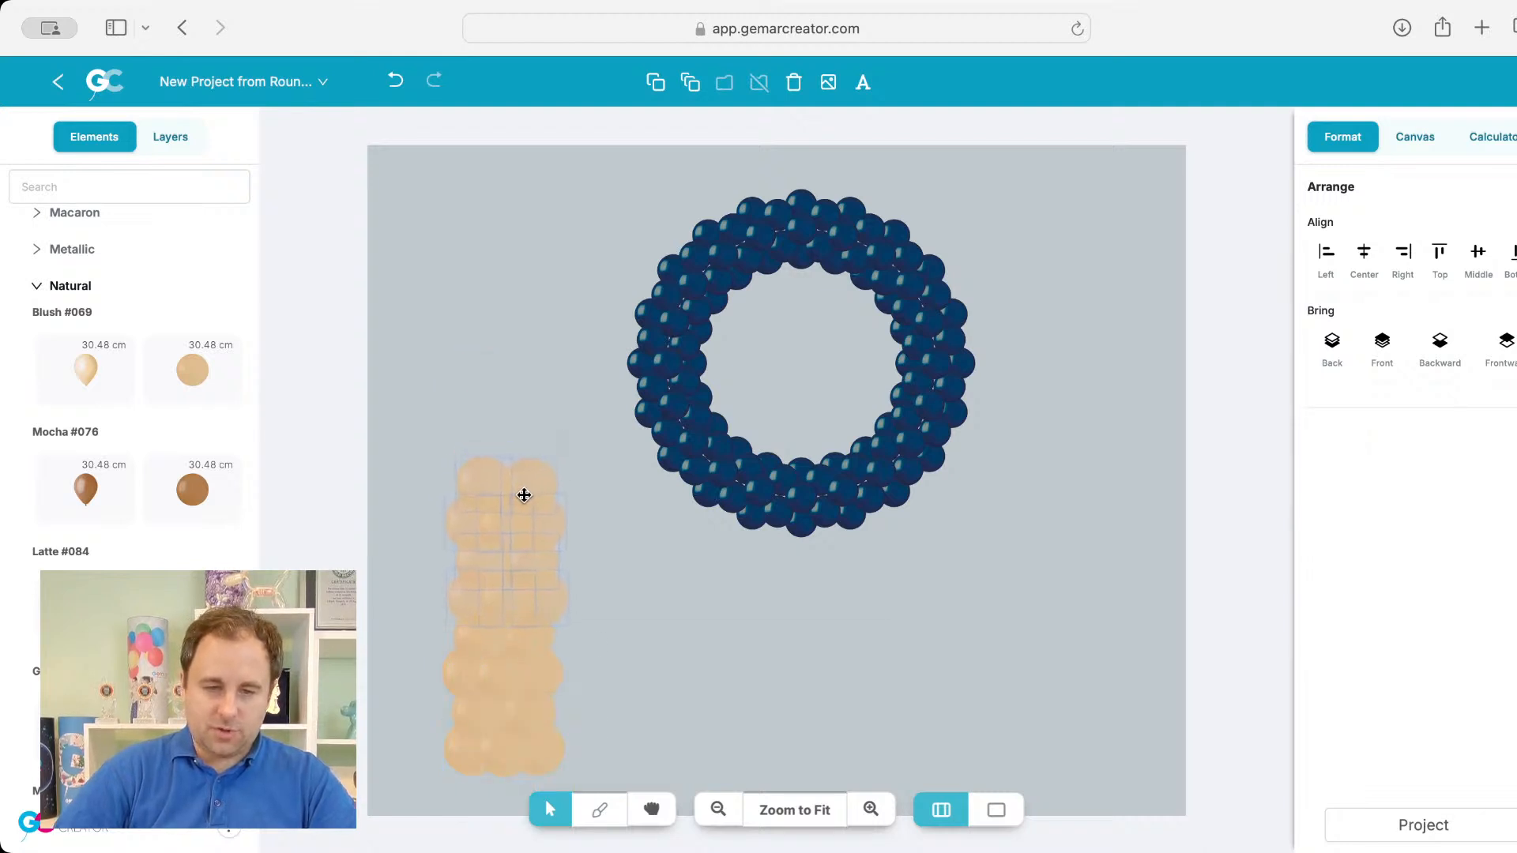
click(601, 542)
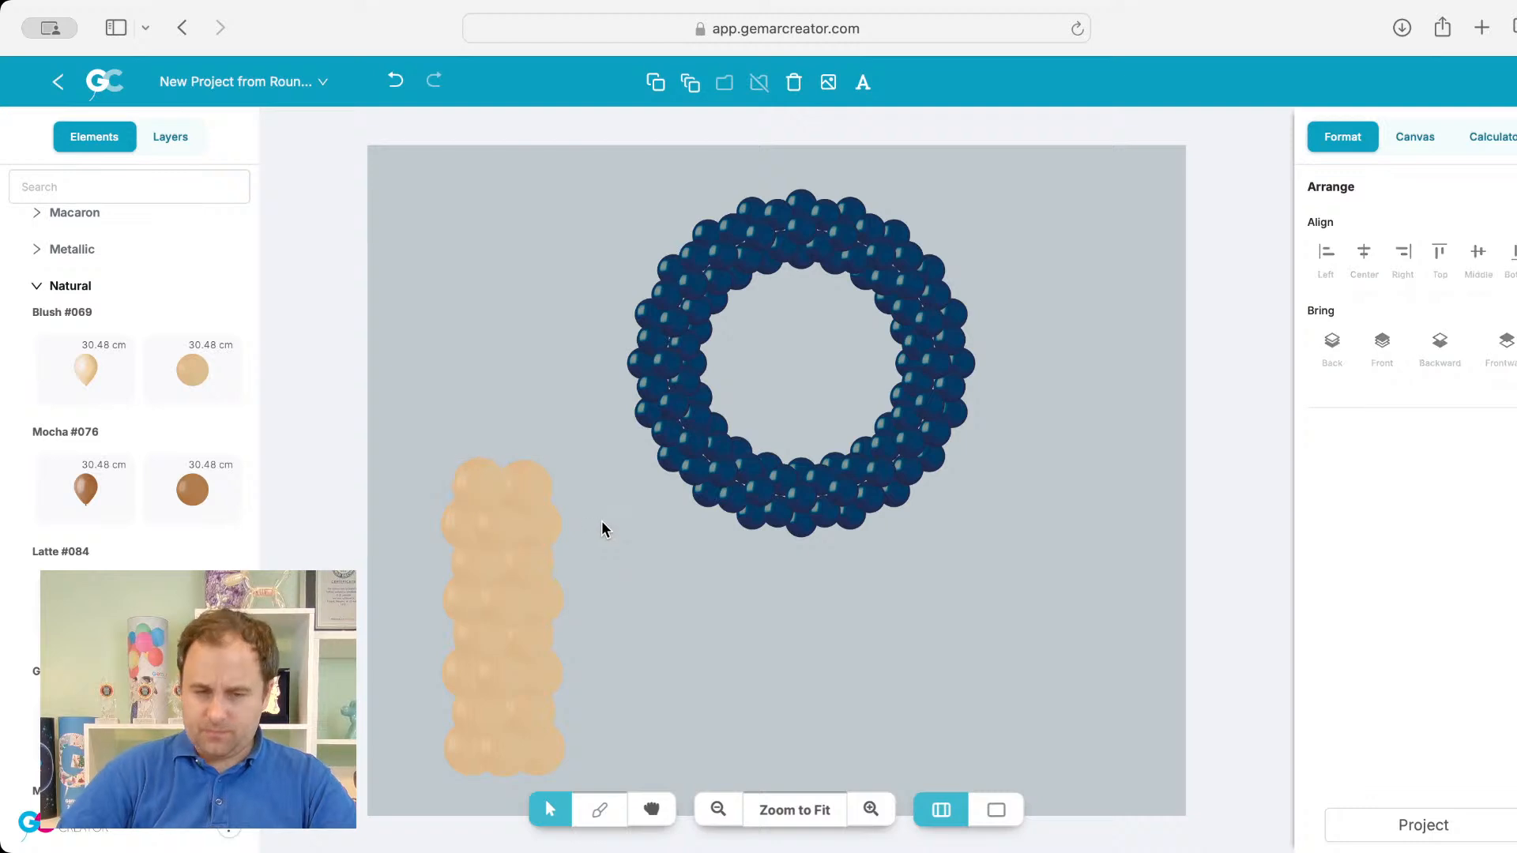
drag(601, 520, 414, 437)
key(Delete)
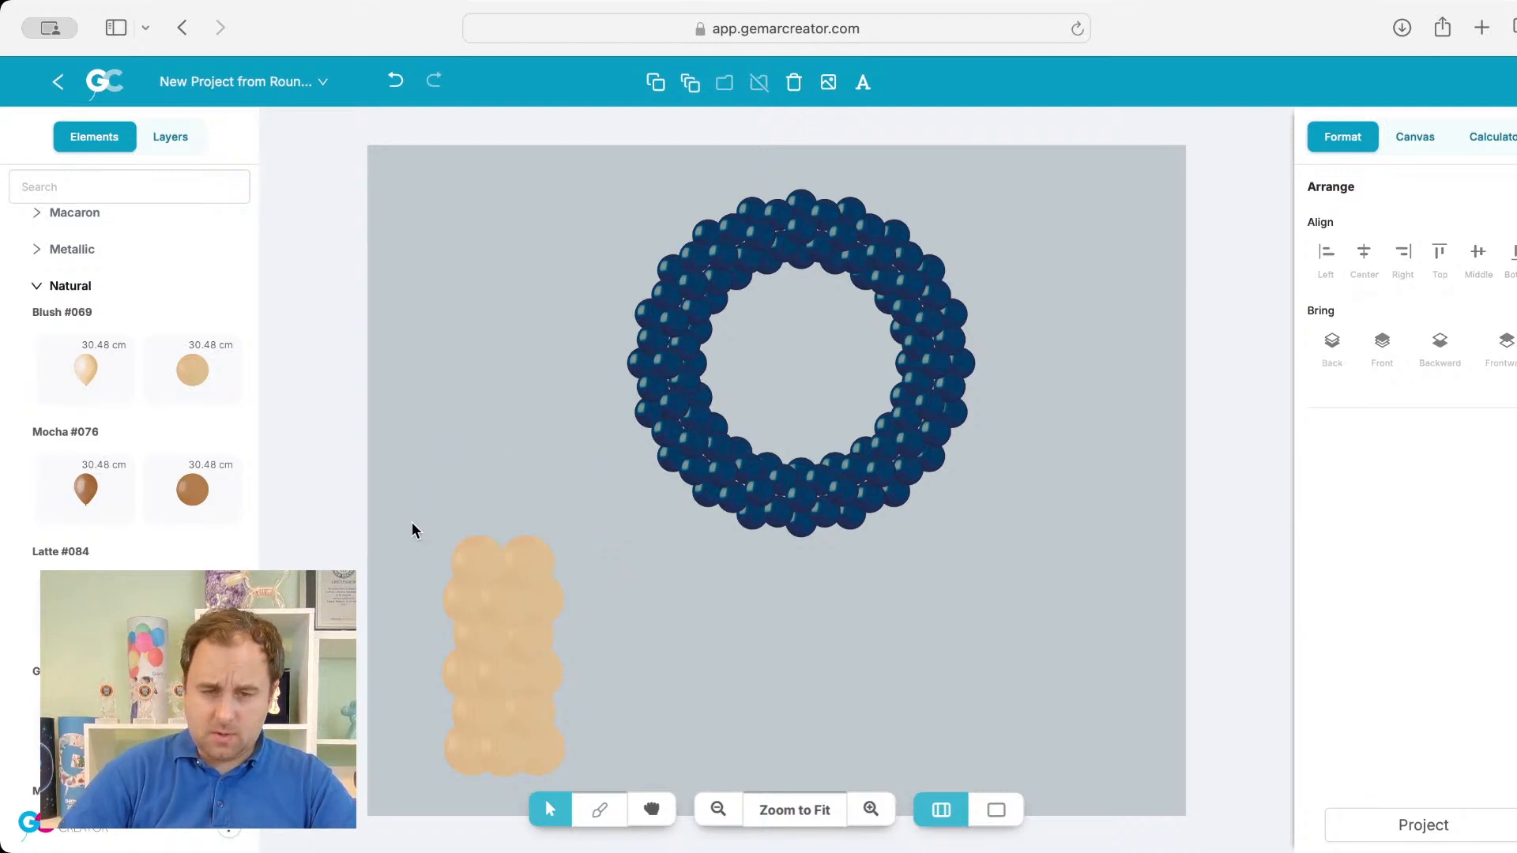
Step: Move the whole blush column centrally beneath the navy ring and send it to the back
drag(414, 525, 617, 816)
drag(505, 677, 802, 665)
click(1335, 360)
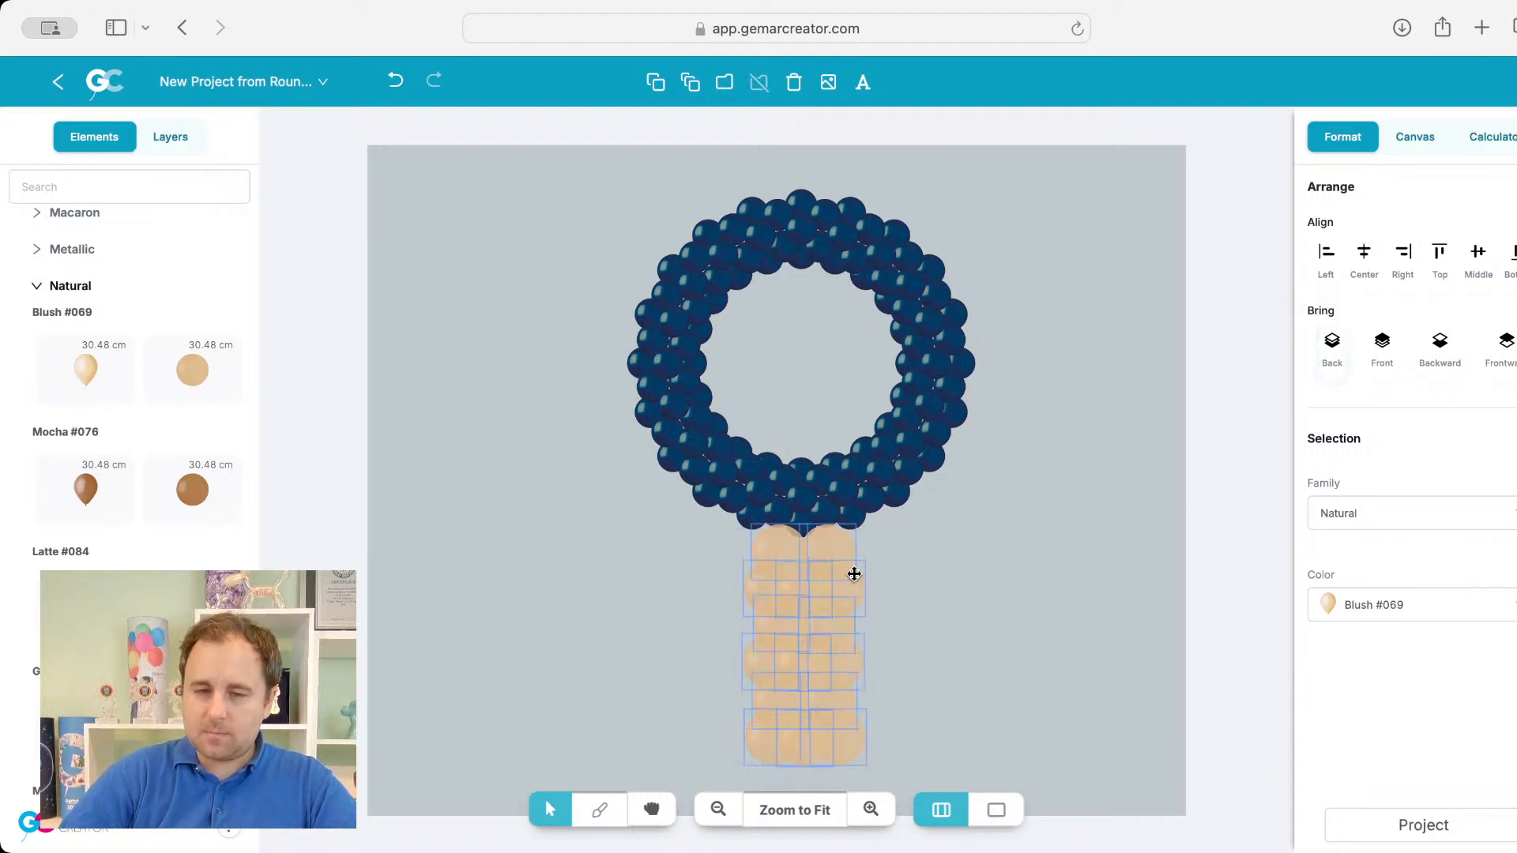
click(920, 576)
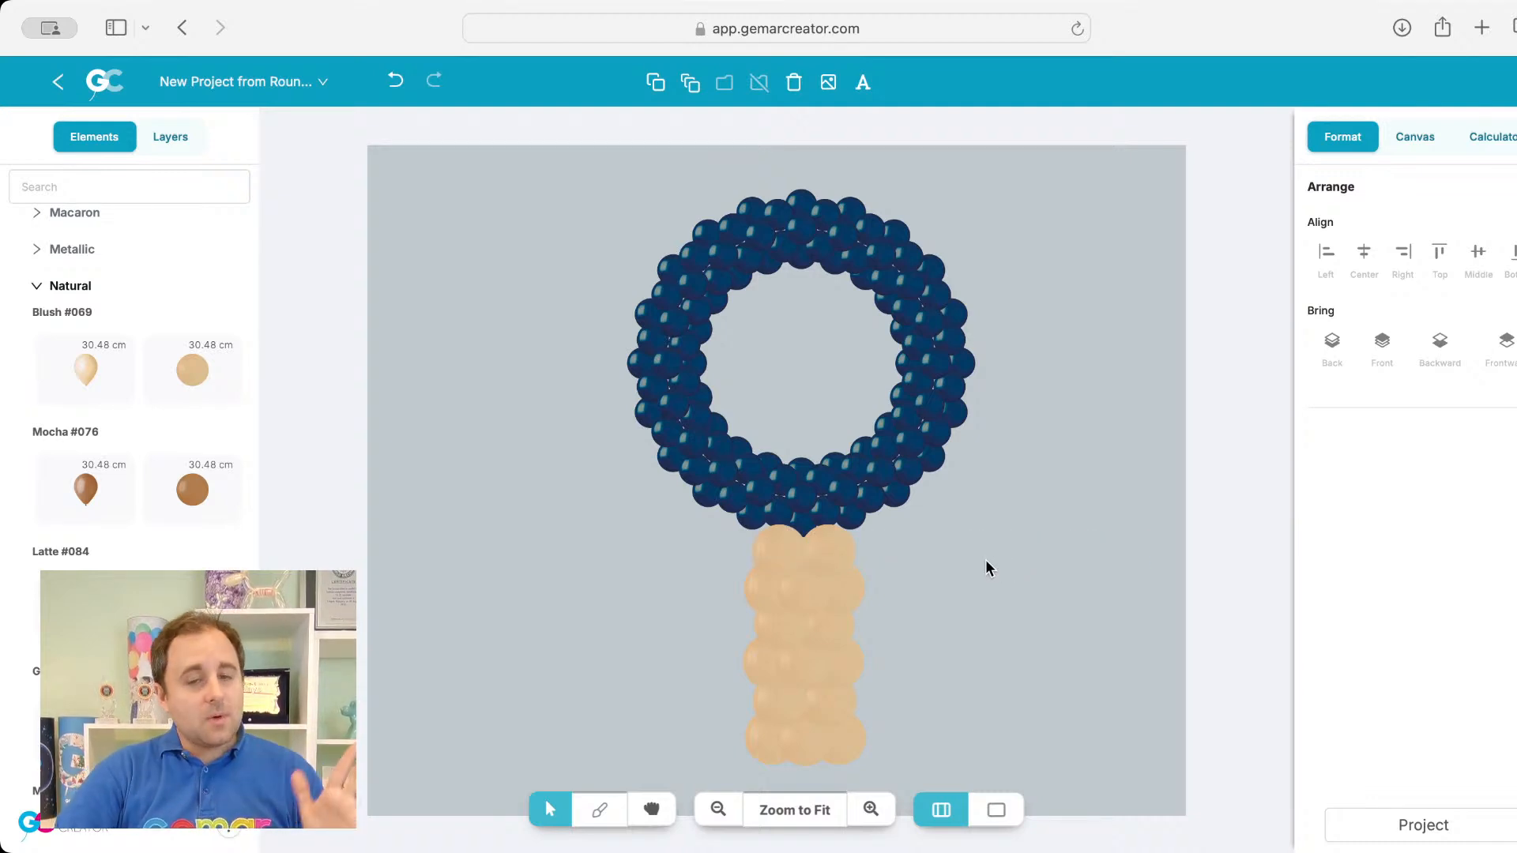
Step: Recolour the two top balloons of the blush column to Standard Navy #102
click(816, 549)
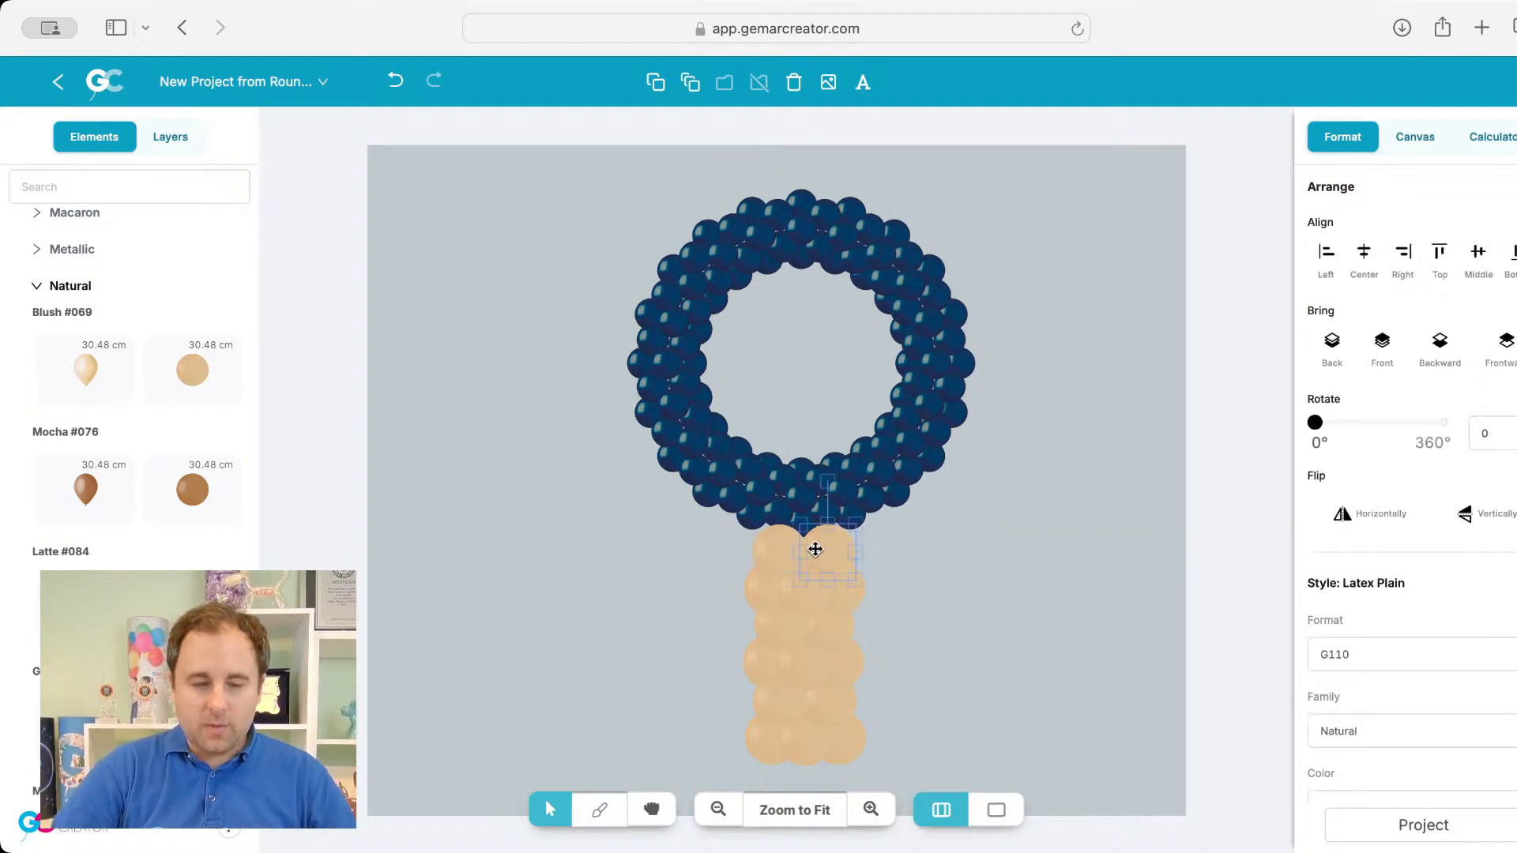
shift+click(760, 541)
click(1359, 514)
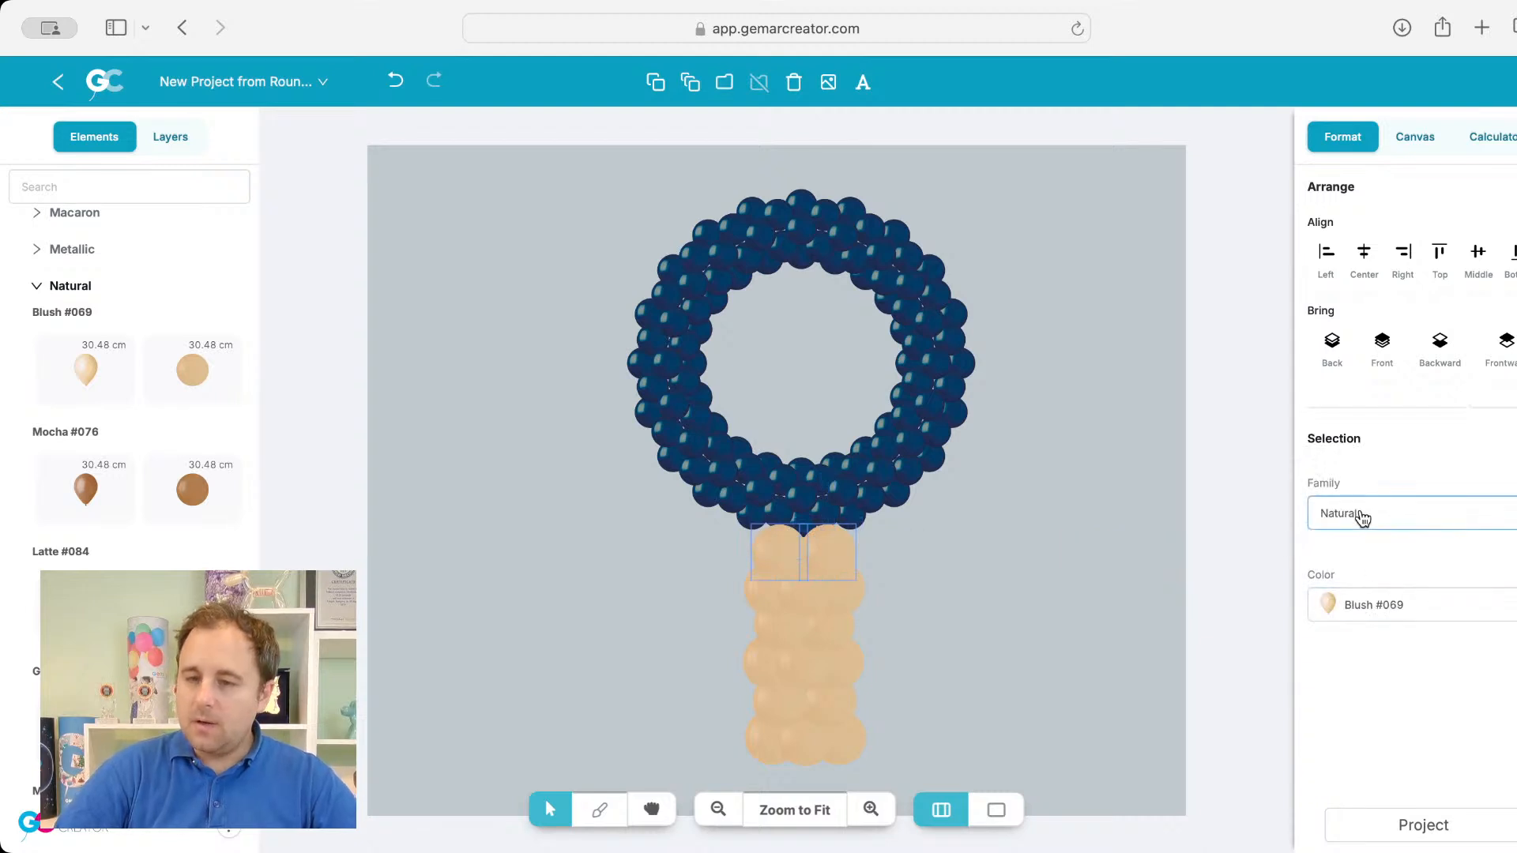
click(1348, 726)
click(1359, 616)
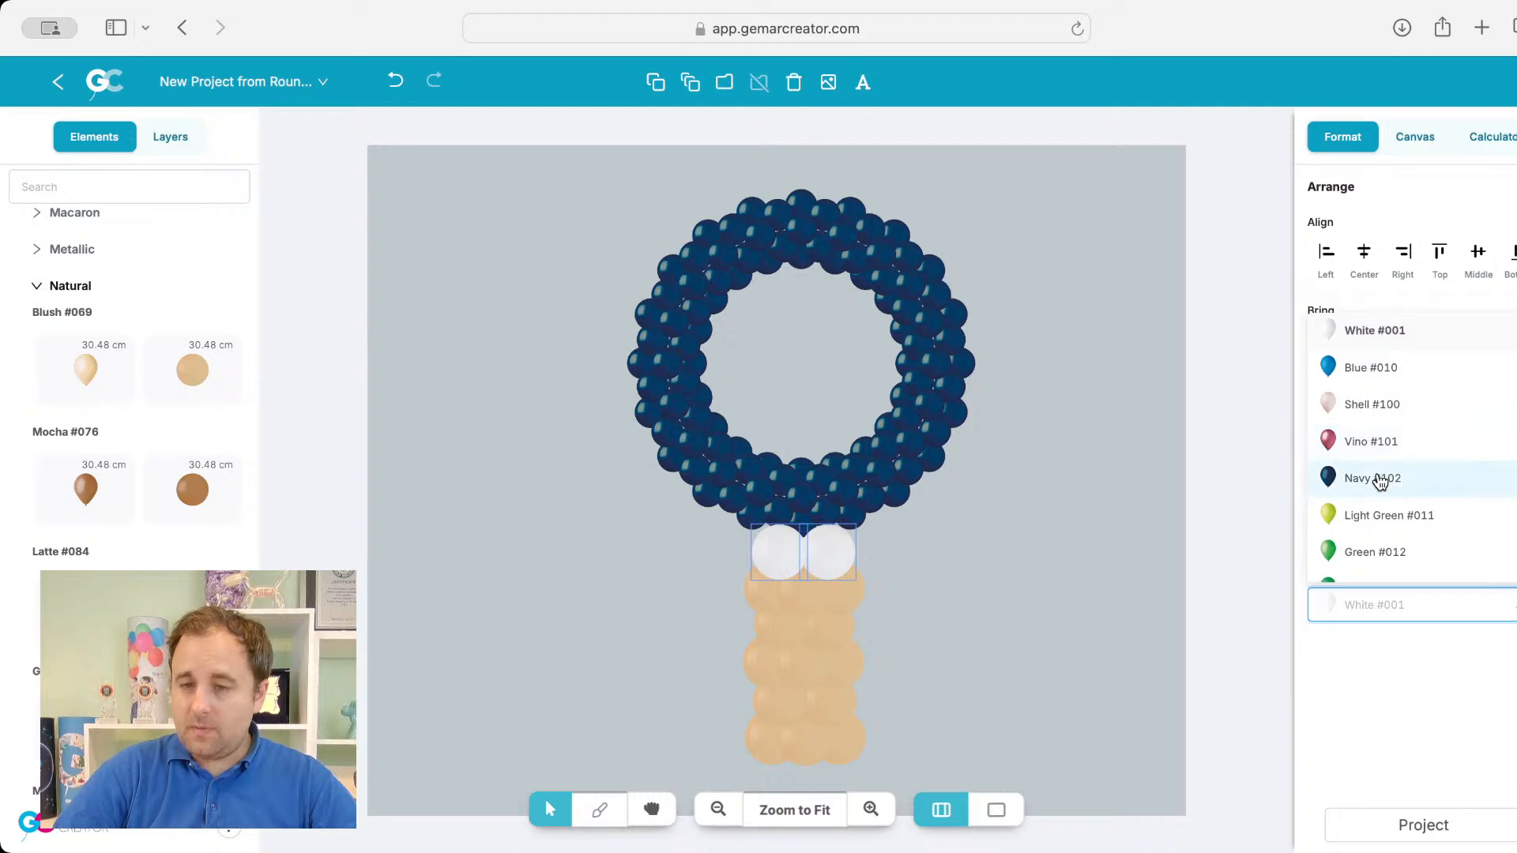
click(1375, 479)
click(1128, 535)
Step: Duplicate the large navy balloon and place one copy on each side of the ring's base, above the navy pair
click(828, 548)
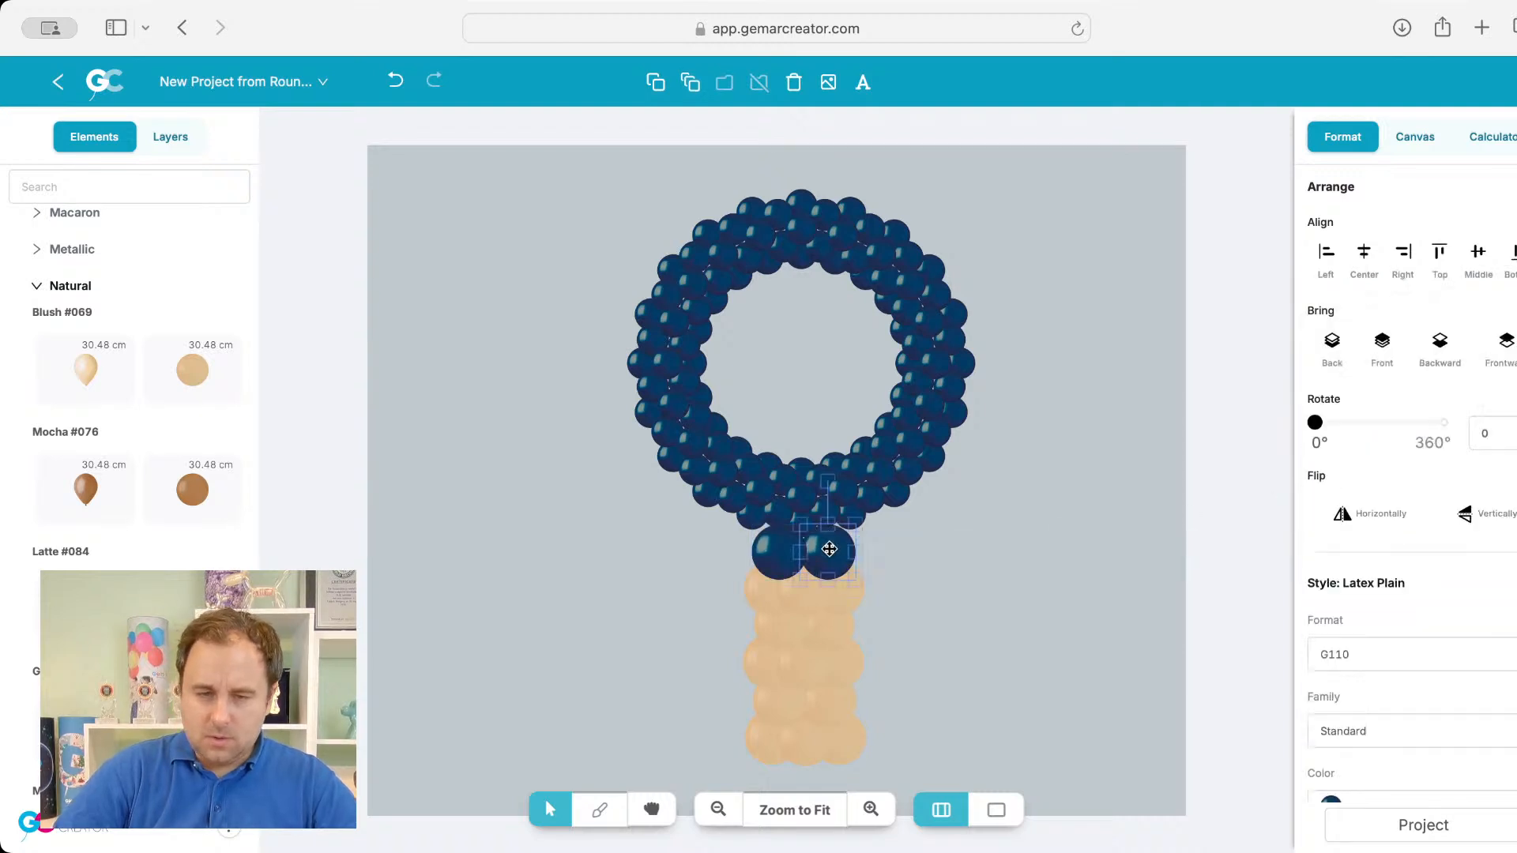
drag(828, 547, 753, 541)
key(super+d)
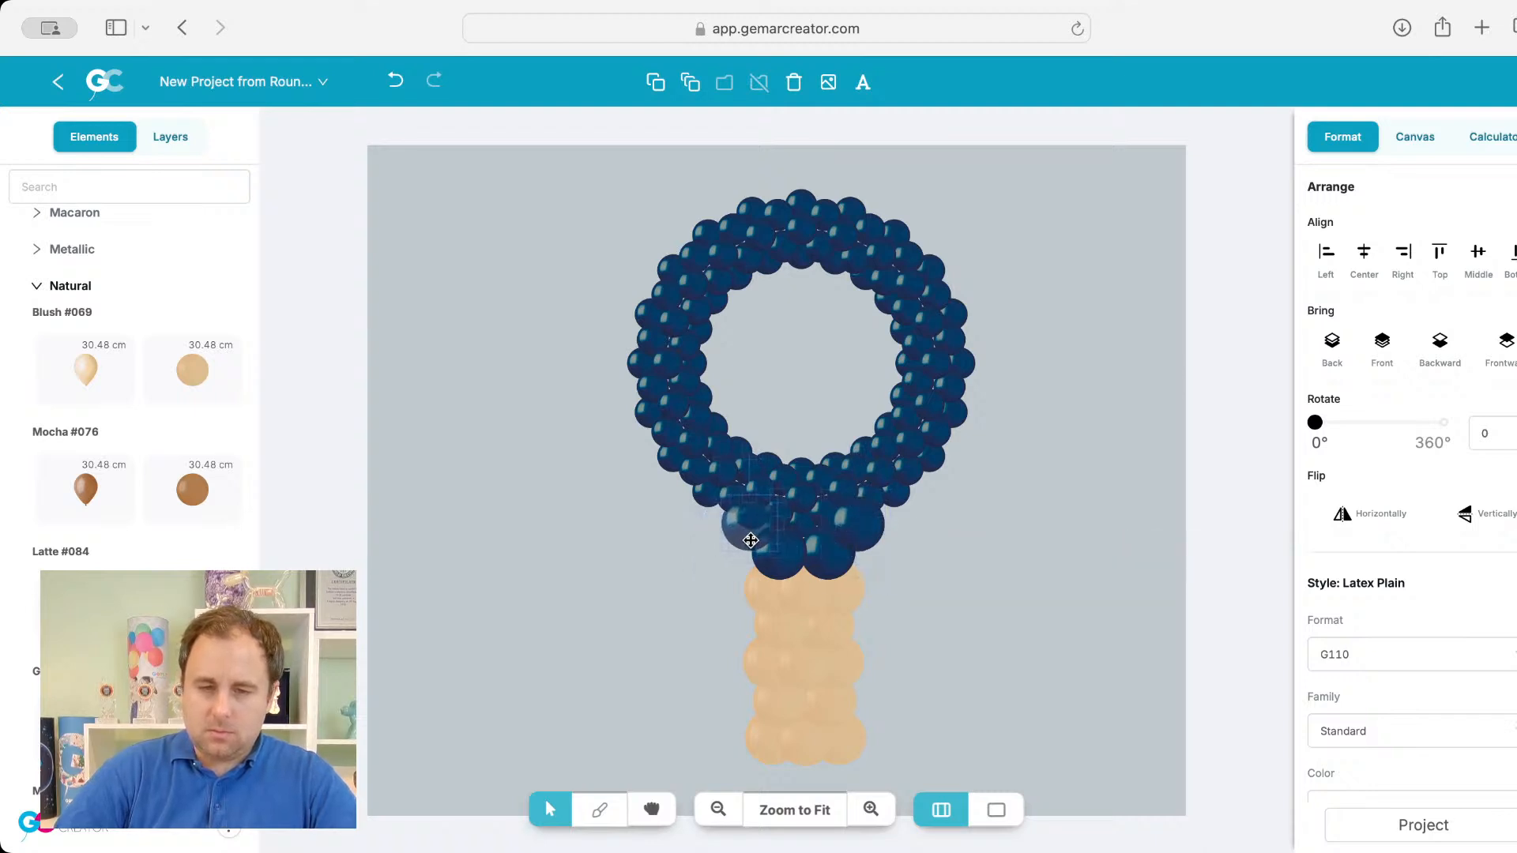
click(613, 591)
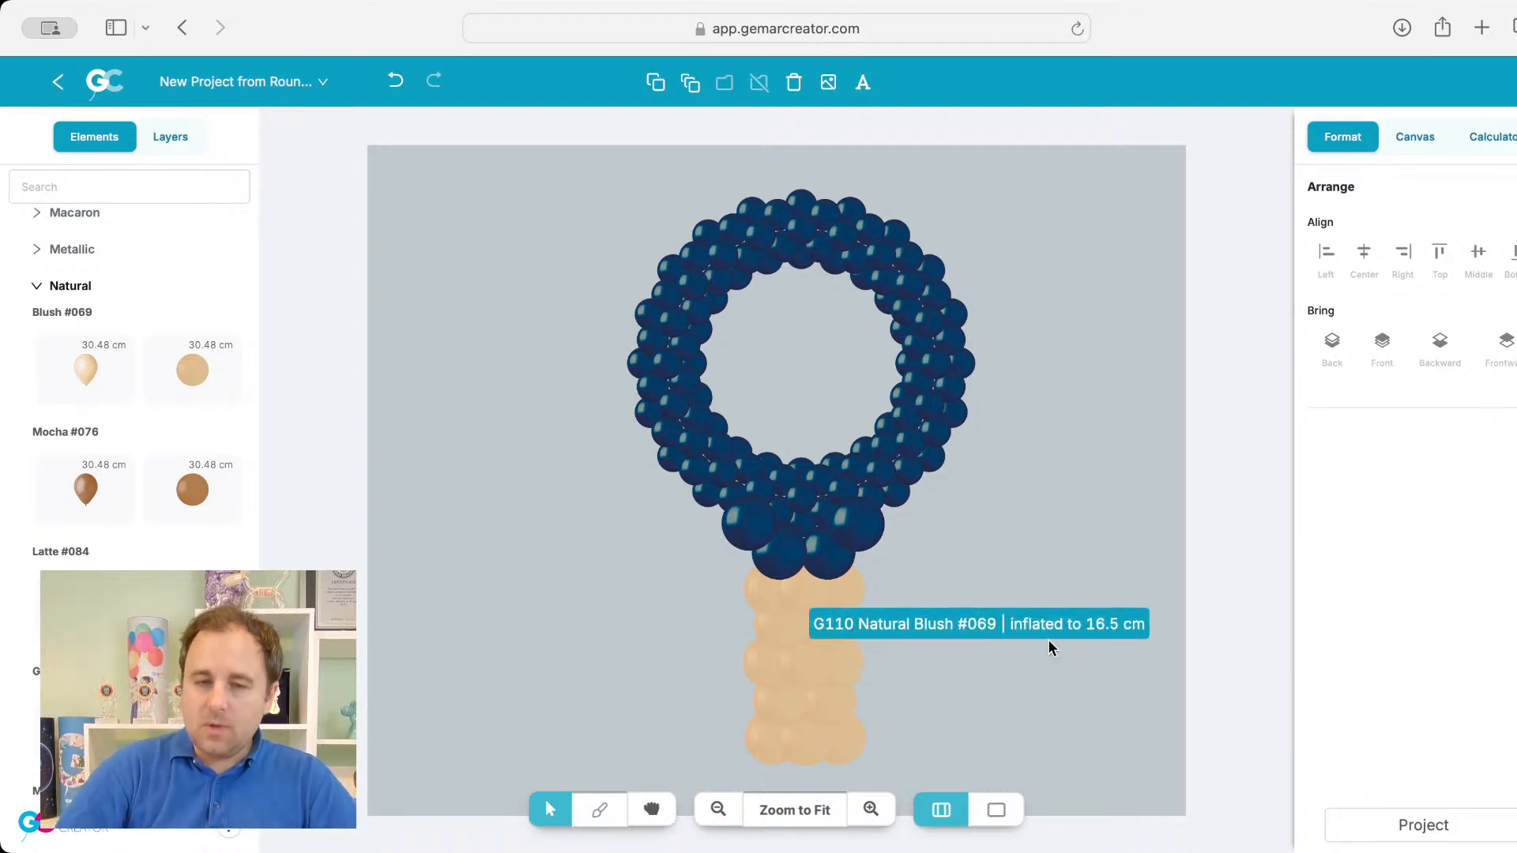
Step: Set the canvas height to 300 cm, move the whole design slightly down and fit the canvas in view
click(1414, 137)
double_click(1470, 265)
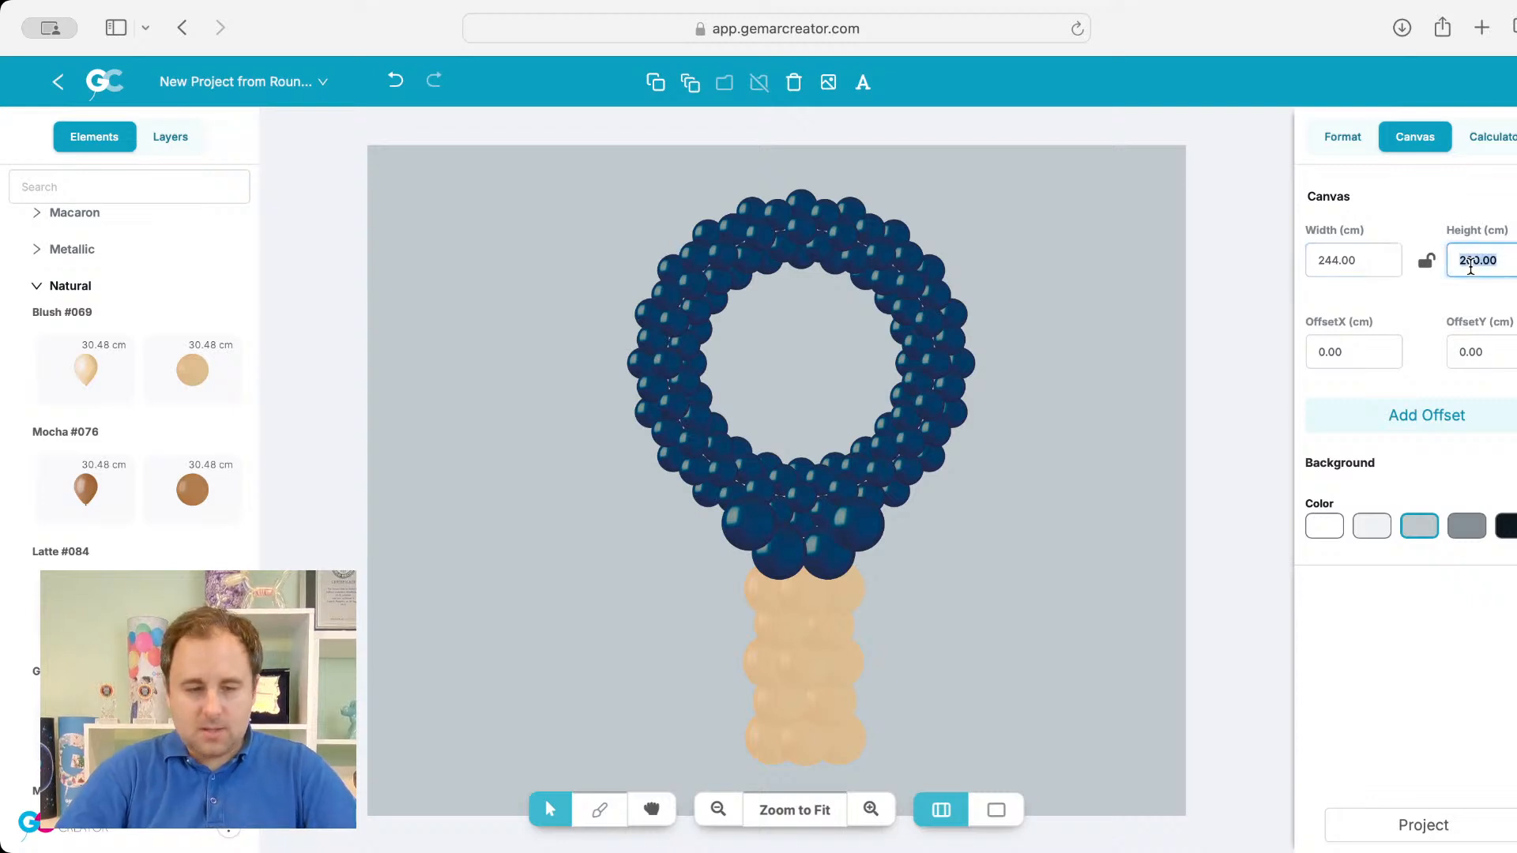
text(300)
mouse_move(749, 367)
mouse_down()
mouse_move(881, 552)
mouse_move(846, 583)
mouse_move(765, 484)
mouse_move(751, 376)
mouse_up()
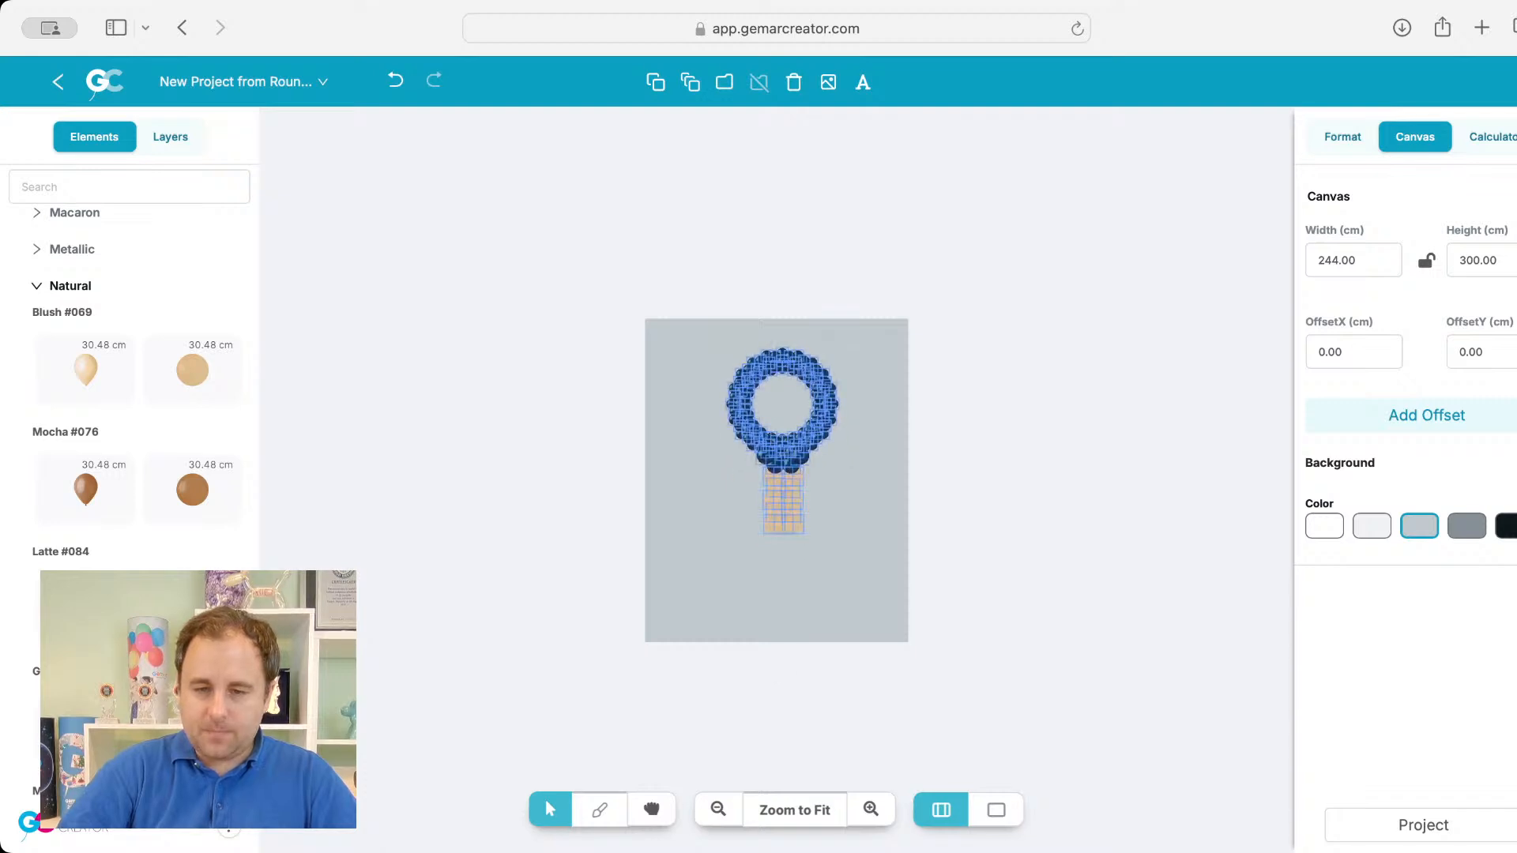
click(789, 809)
click(844, 566)
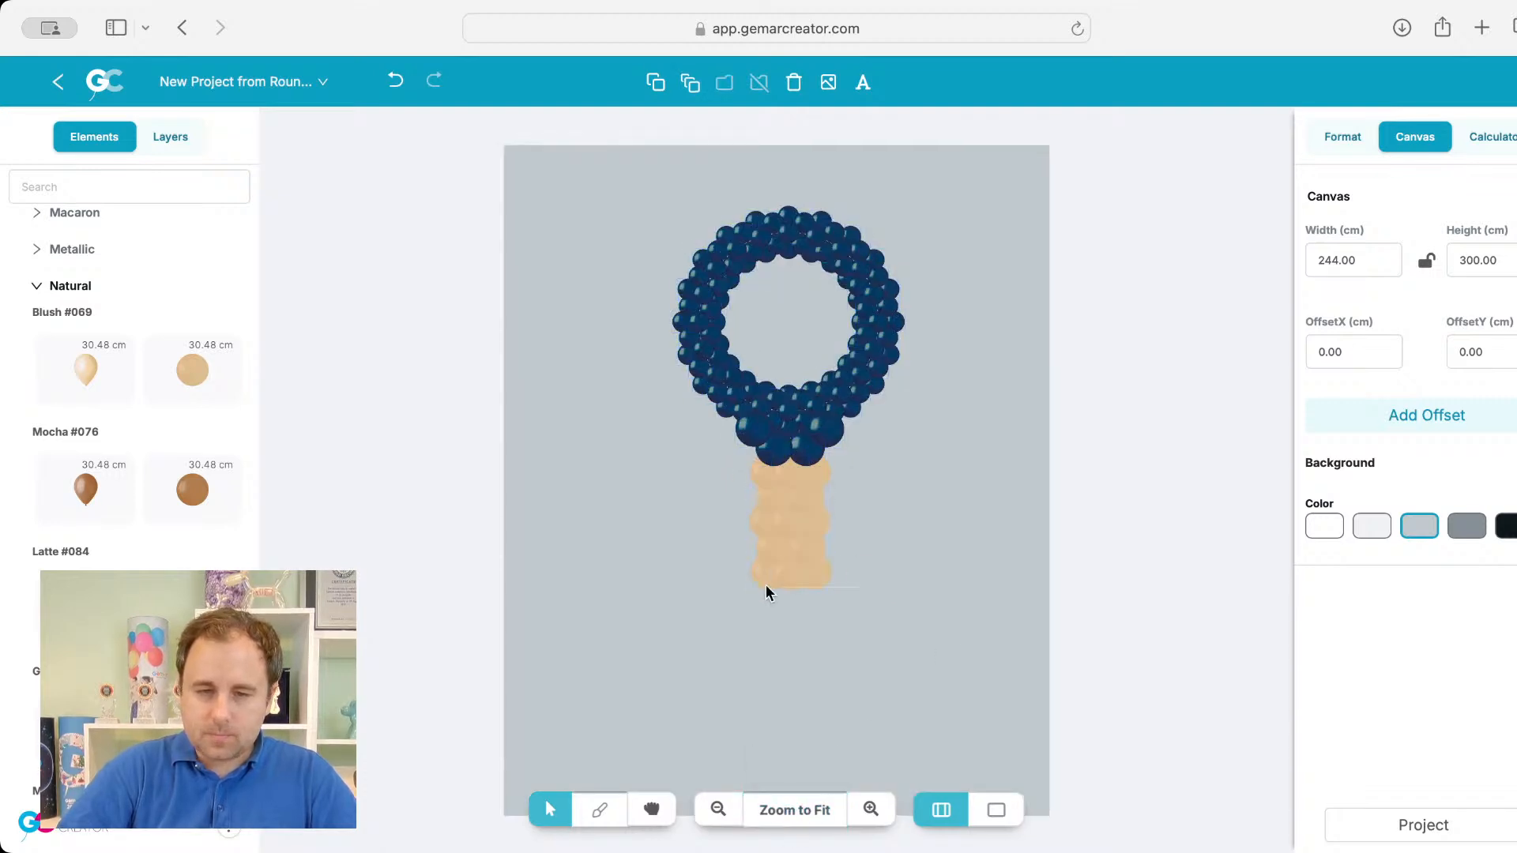
Step: Extend the blush column downward with a copy of its lower rows and delete the lowest row
drag(769, 593, 825, 632)
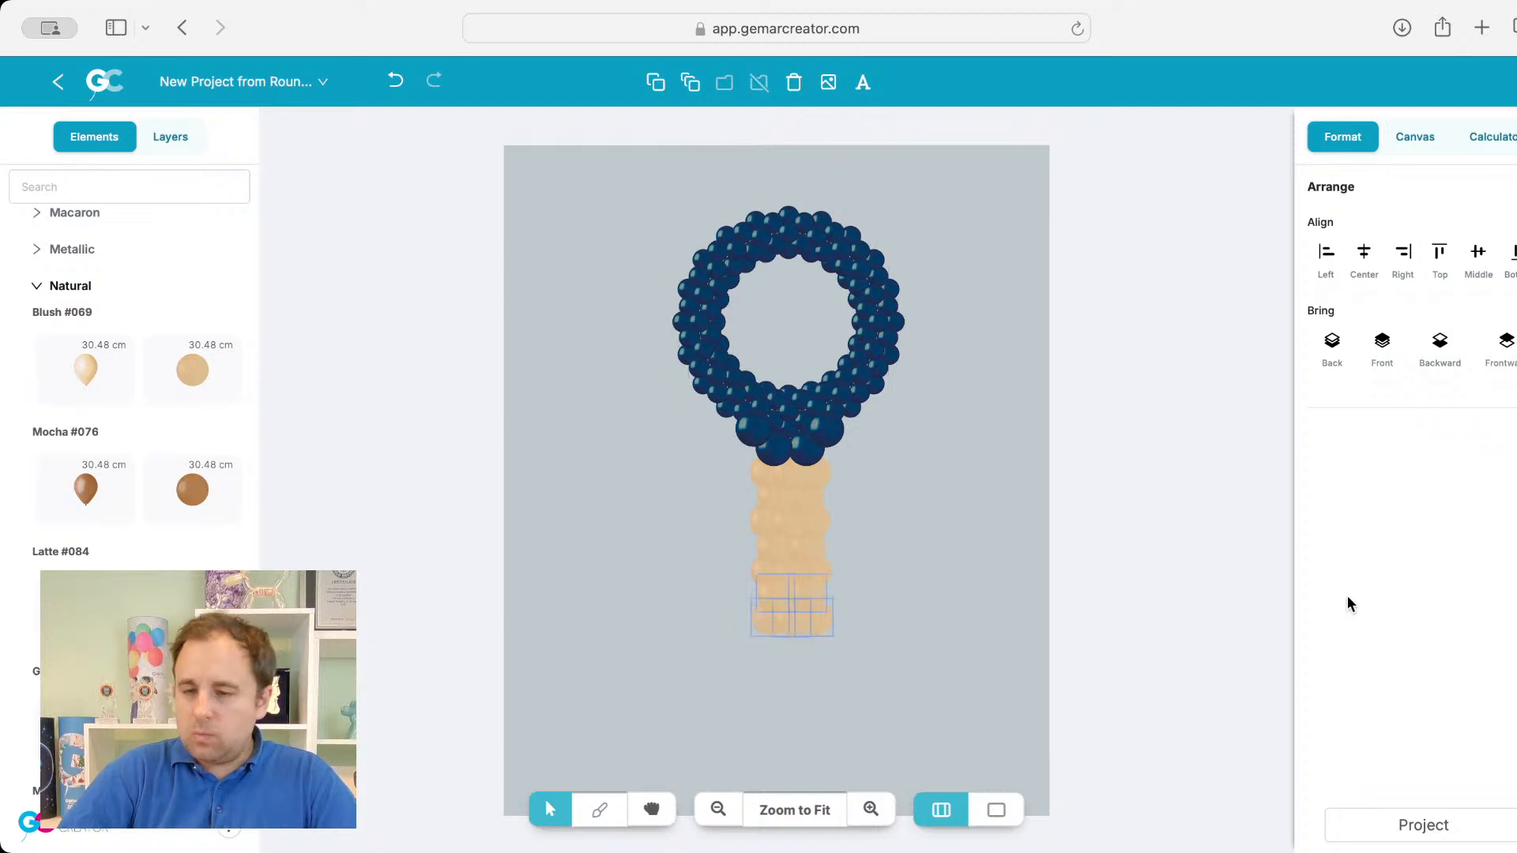
click(968, 615)
drag(896, 659, 732, 598)
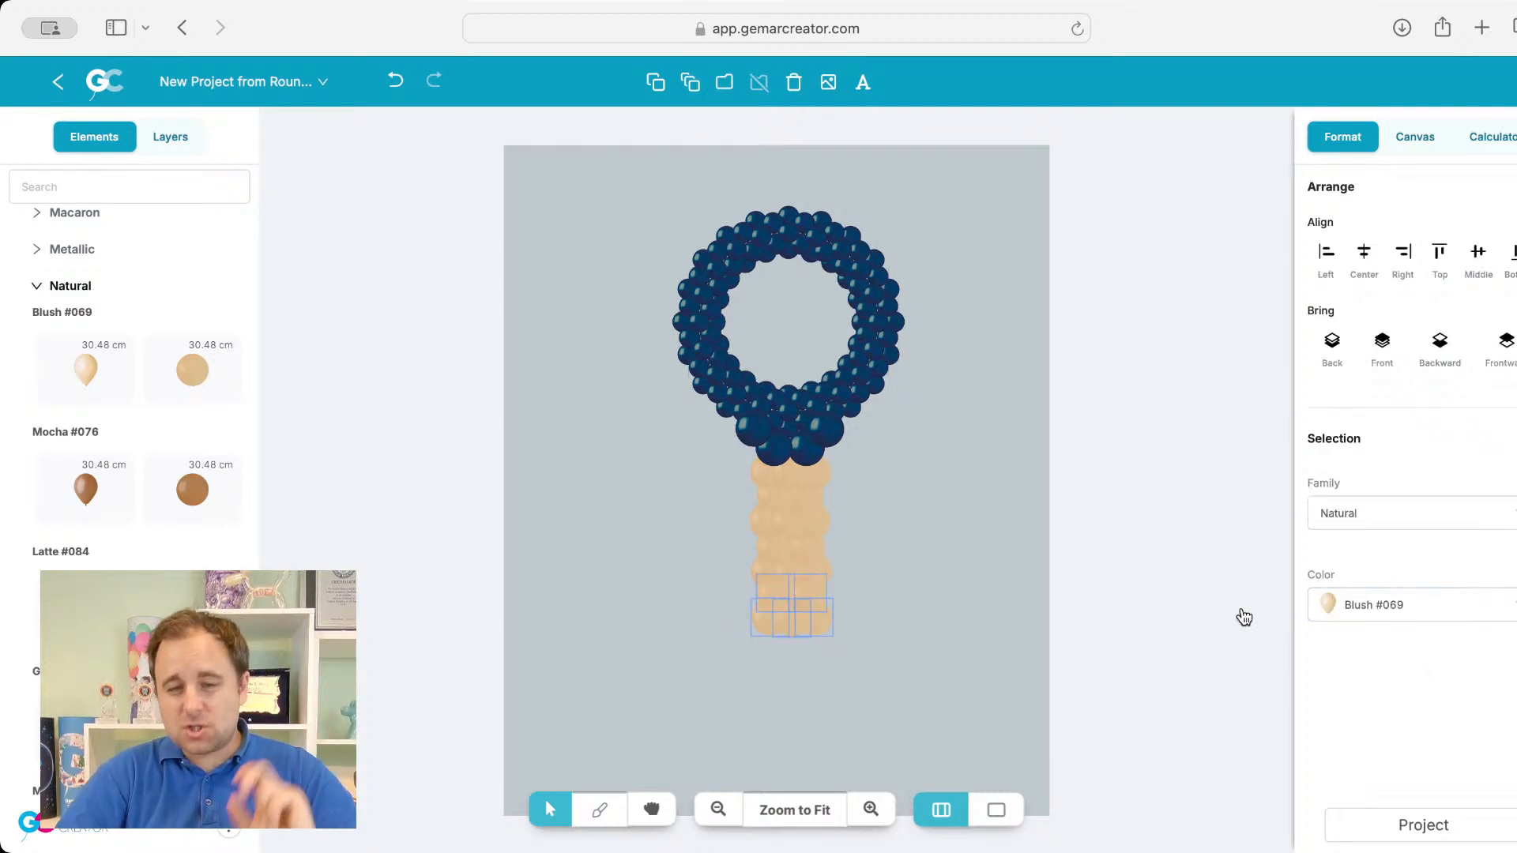
click(908, 712)
drag(909, 692, 724, 629)
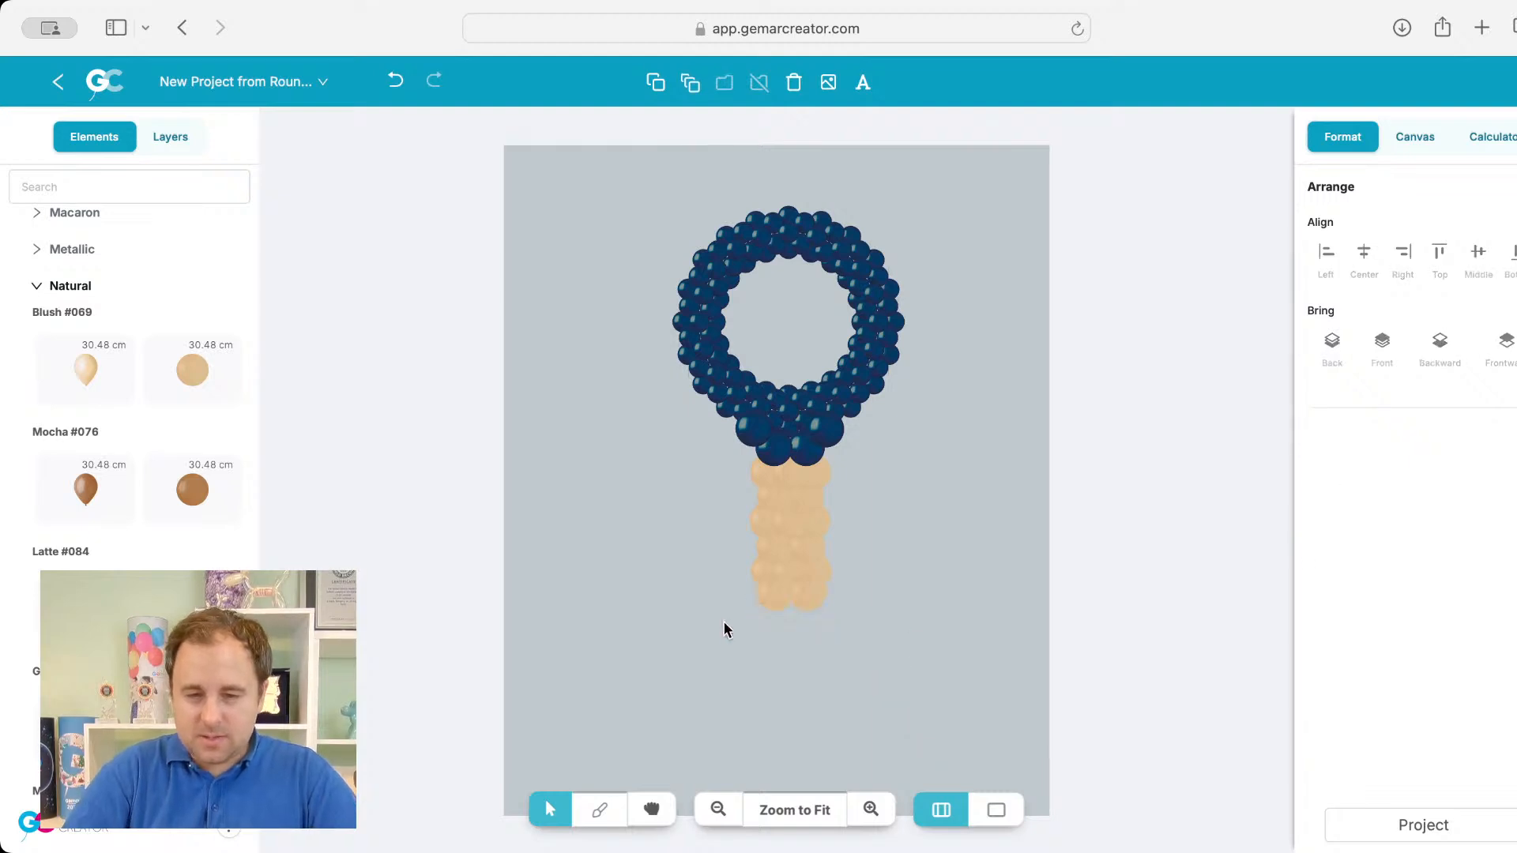
Step: Recolour the two lowest balloons of the blush column to Standard Navy #102
drag(909, 637, 715, 607)
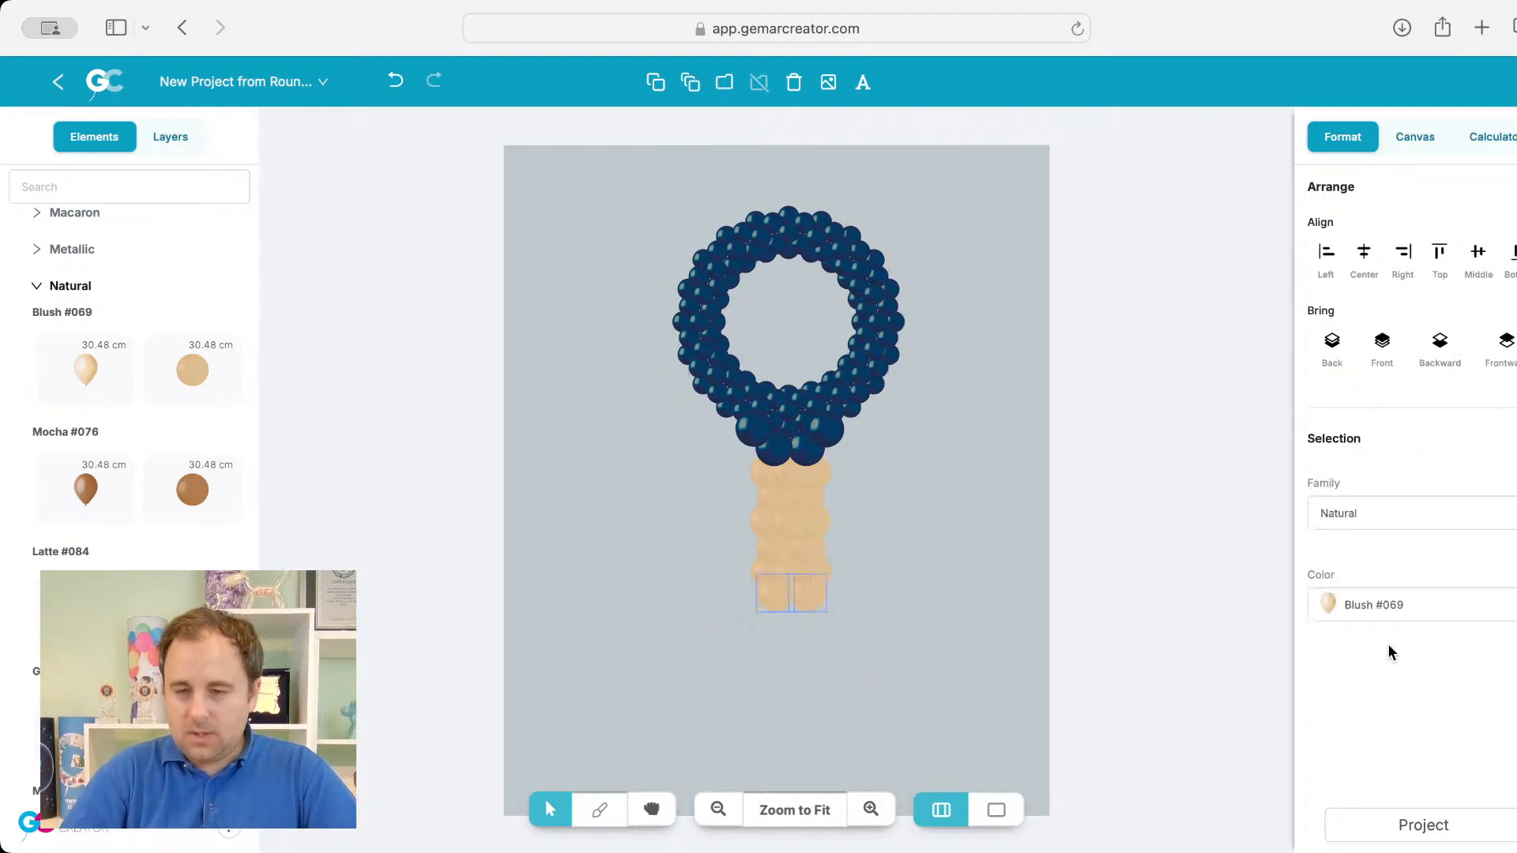
click(1388, 604)
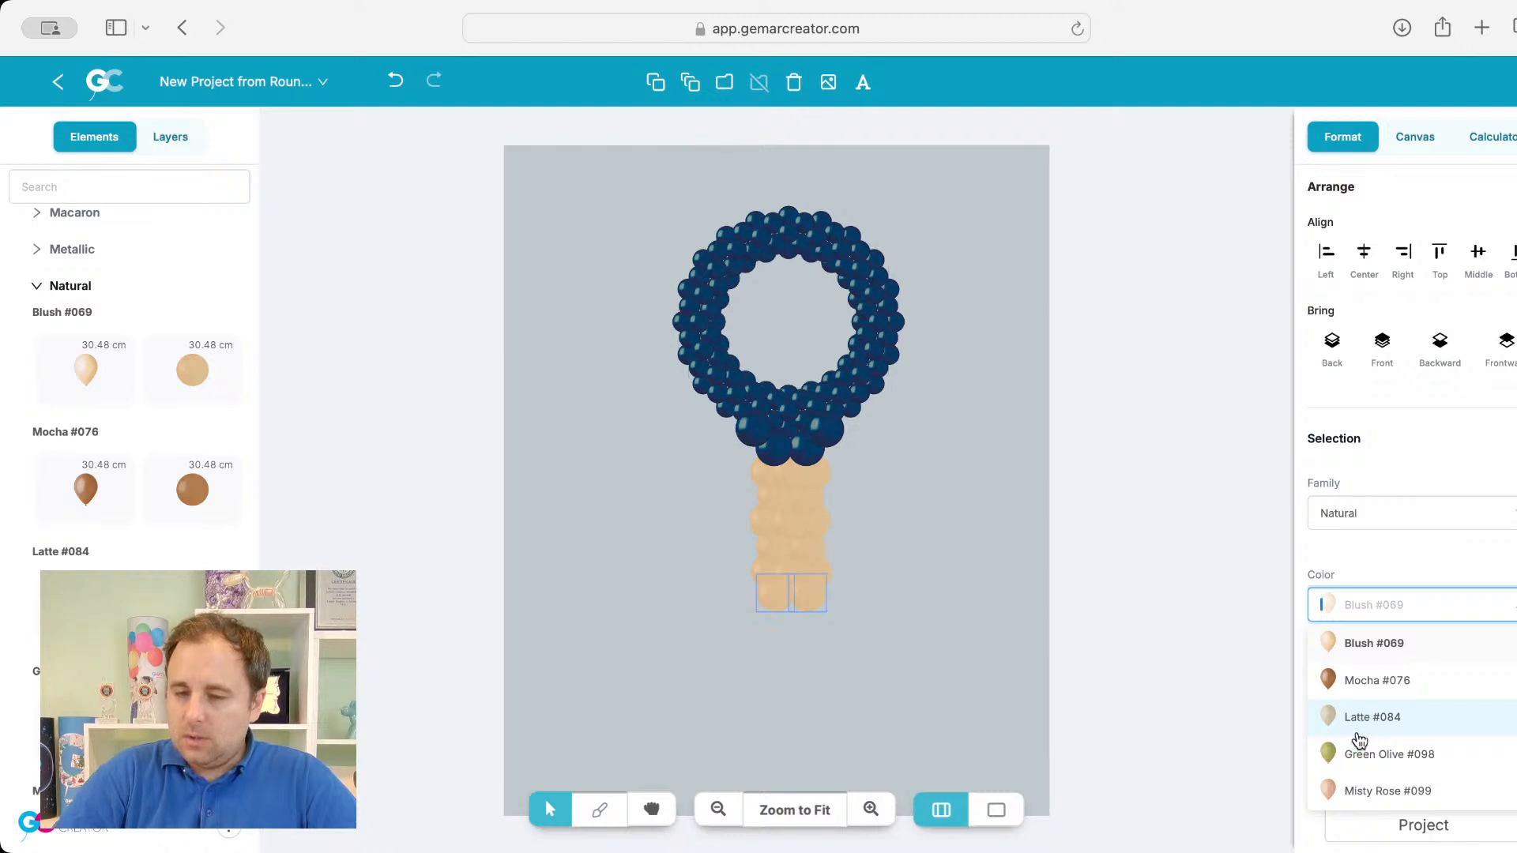
click(1367, 520)
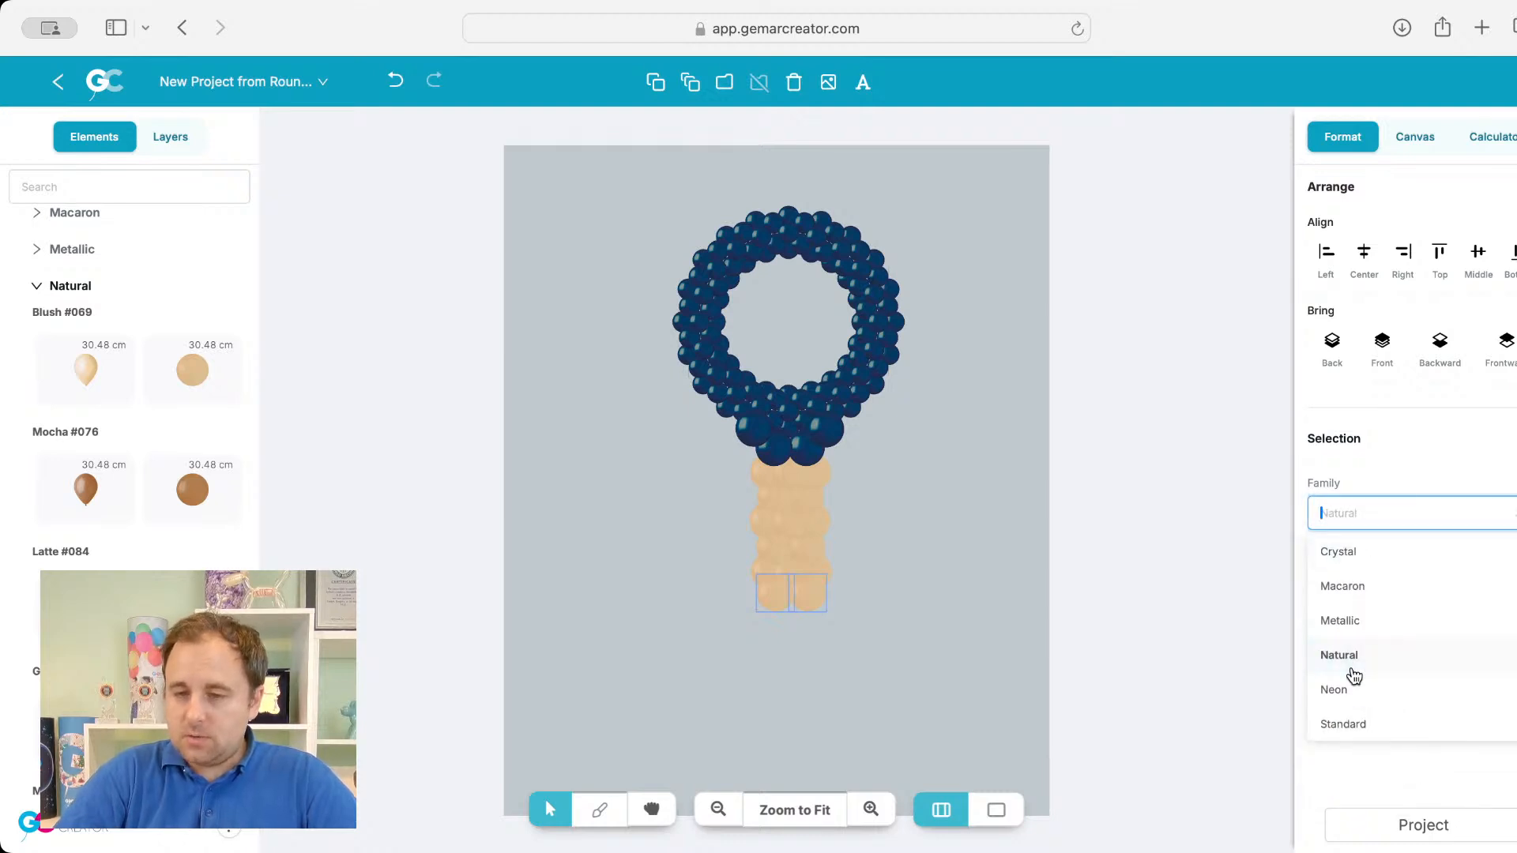
click(1353, 723)
click(1368, 610)
scroll(1372, 490, down, 1)
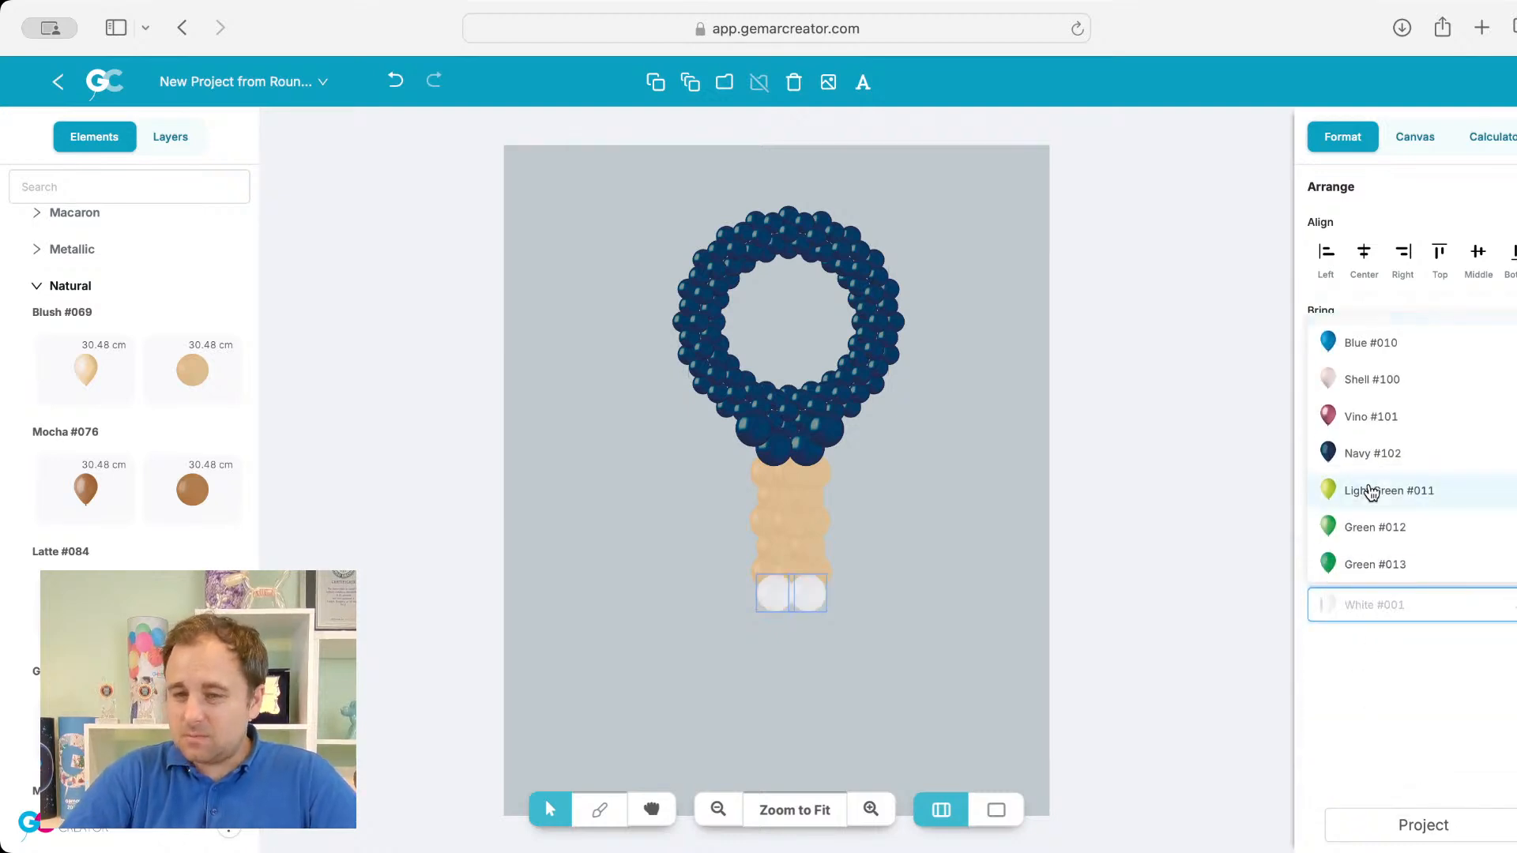
click(1373, 462)
click(931, 631)
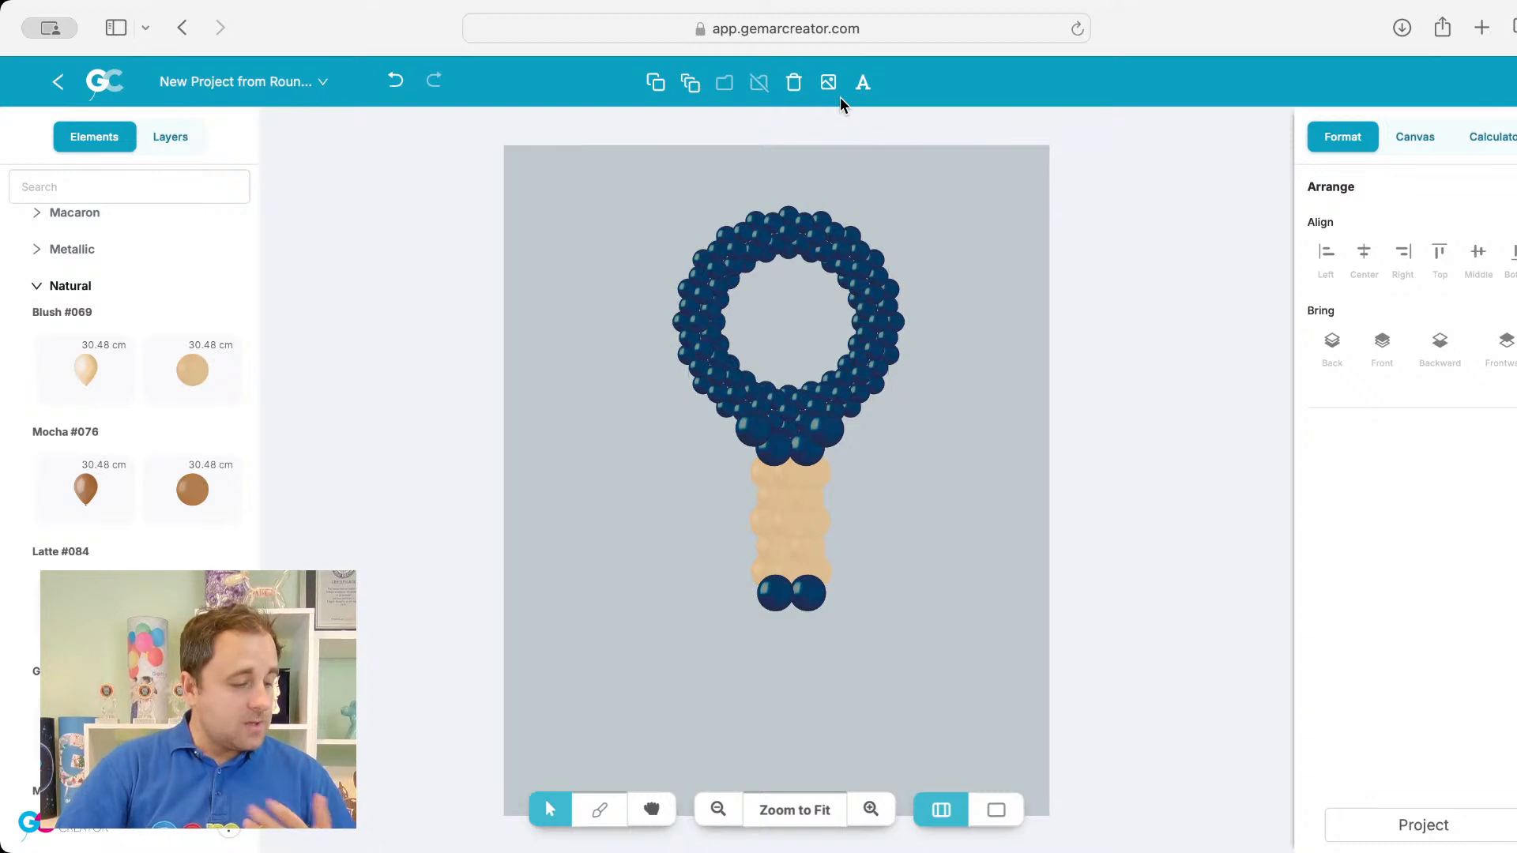
Step: Insert the white line image onto the canvas, move it right and set its width to 200 cm
click(1162, 816)
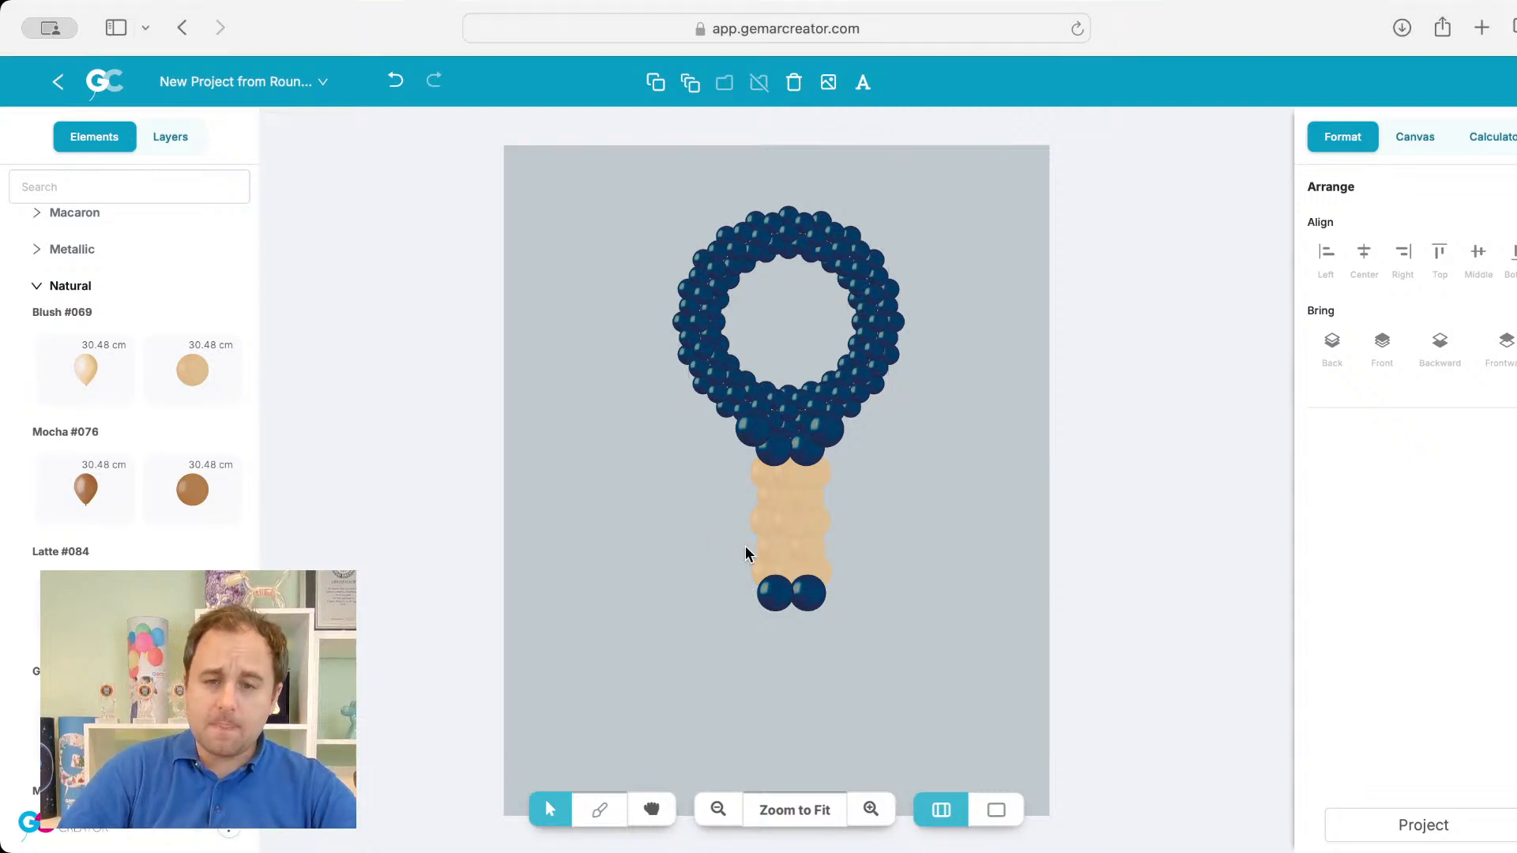
click(827, 93)
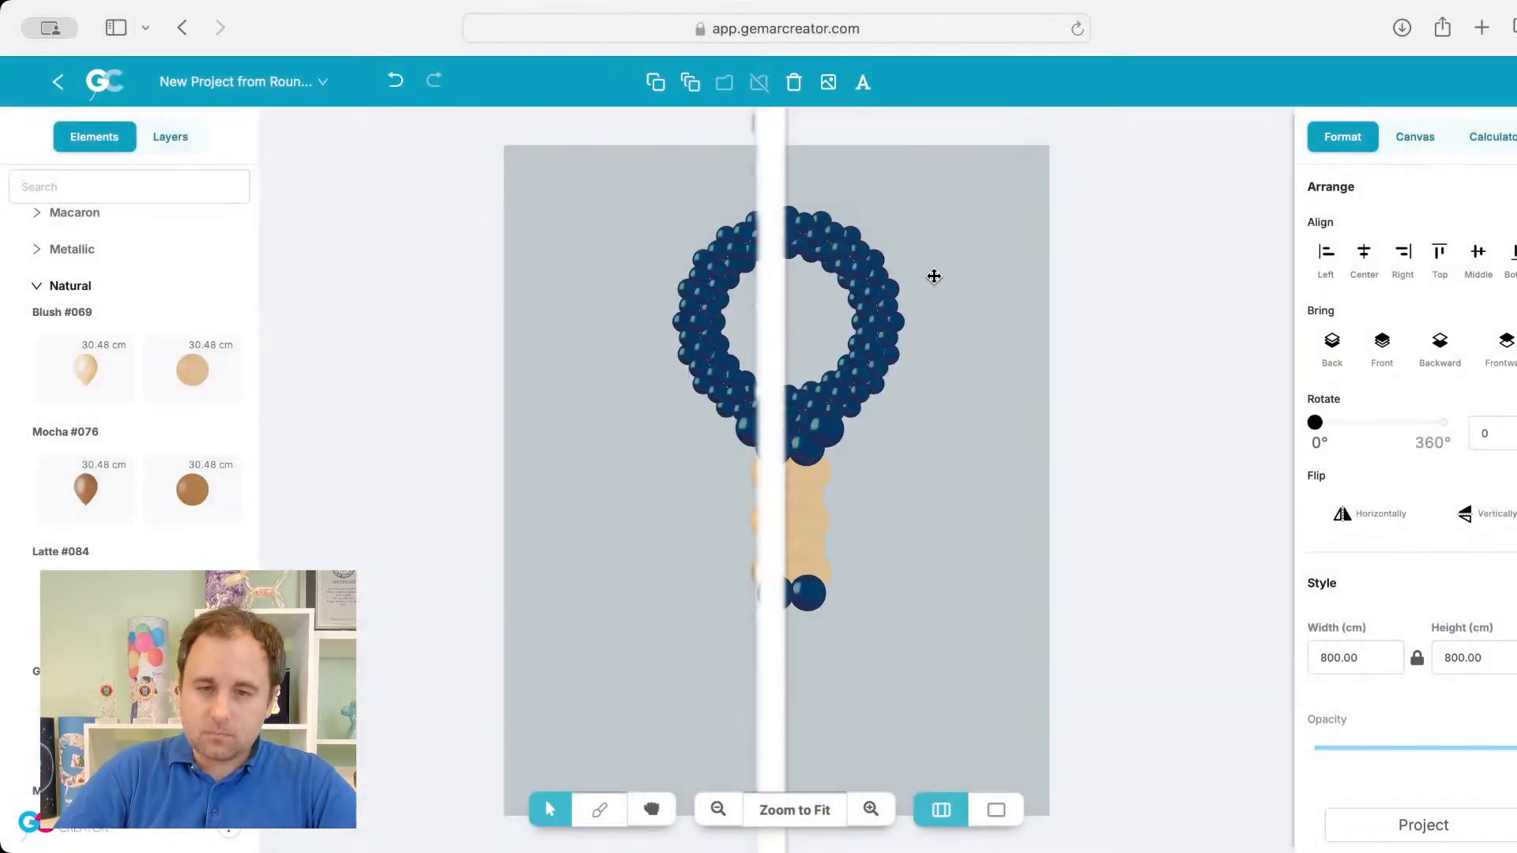
drag(772, 203, 876, 334)
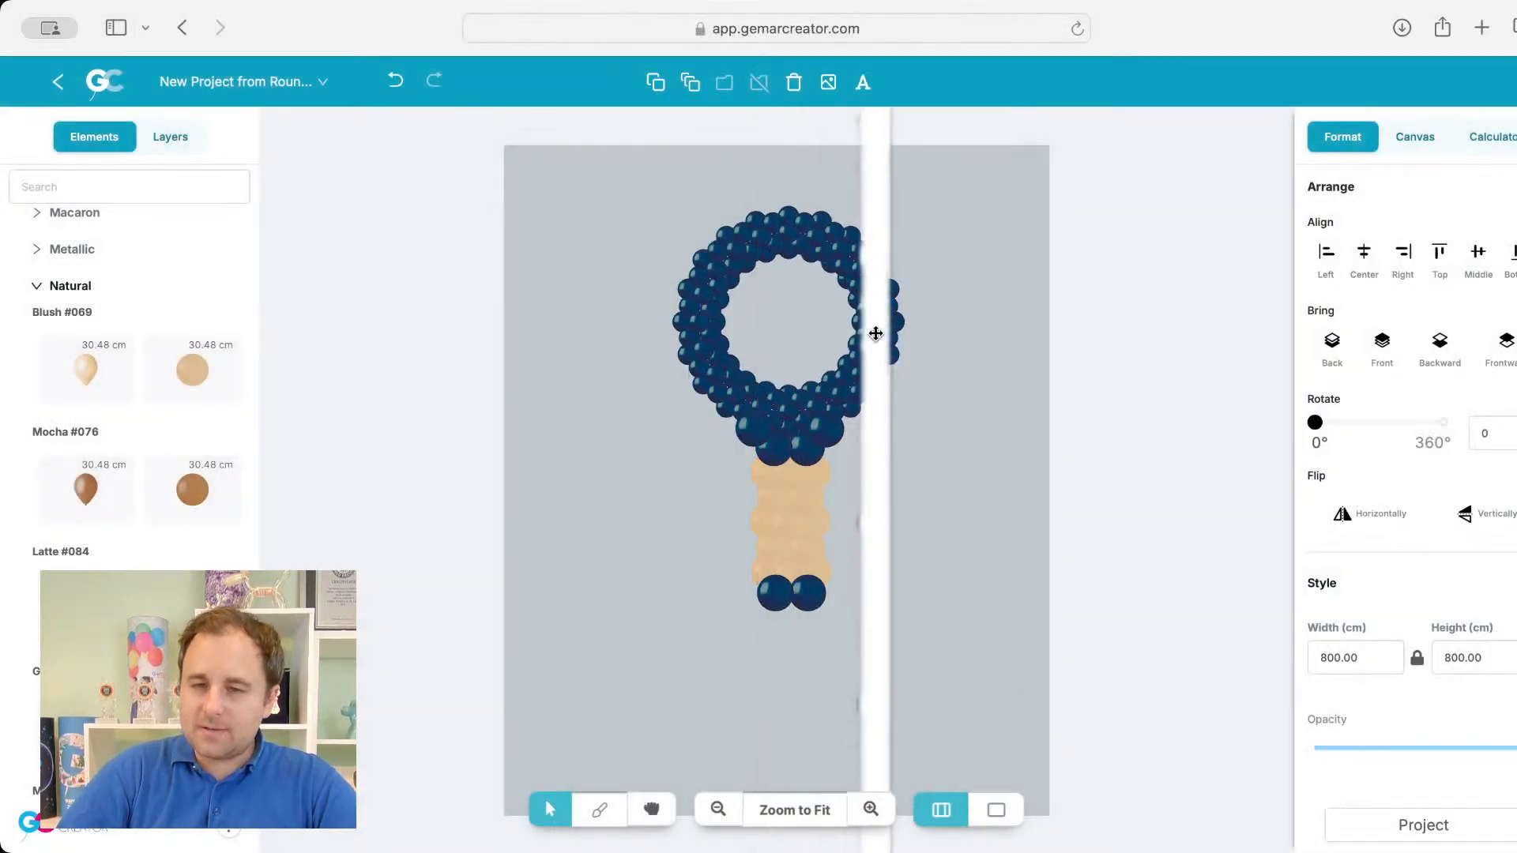
click(1337, 648)
double_click(1337, 648)
text(200)
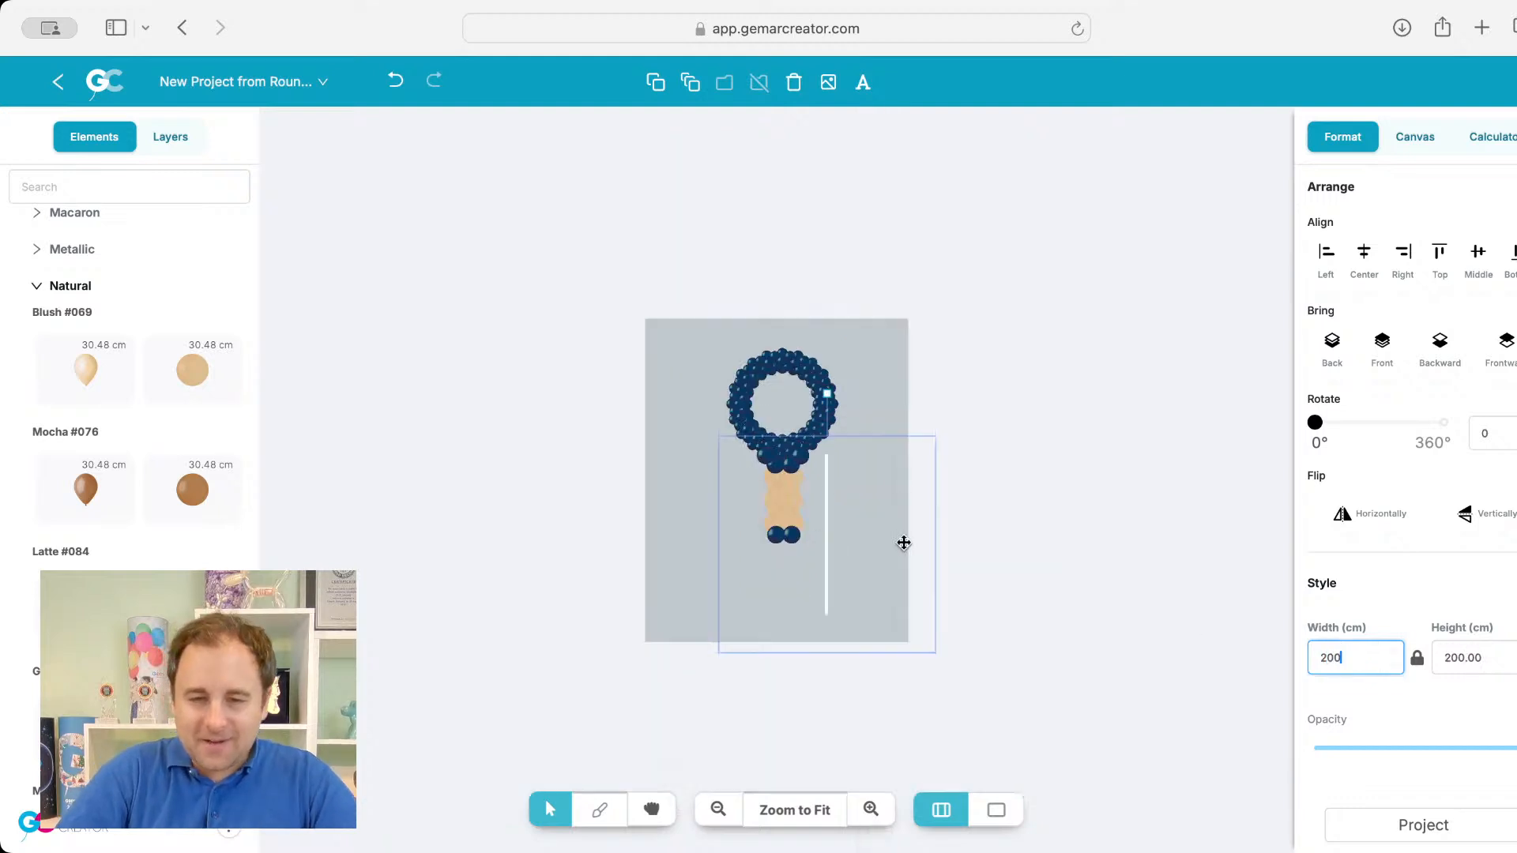
Step: Tilt the white line to 6° and move it up beside the blush column
drag(827, 394, 836, 455)
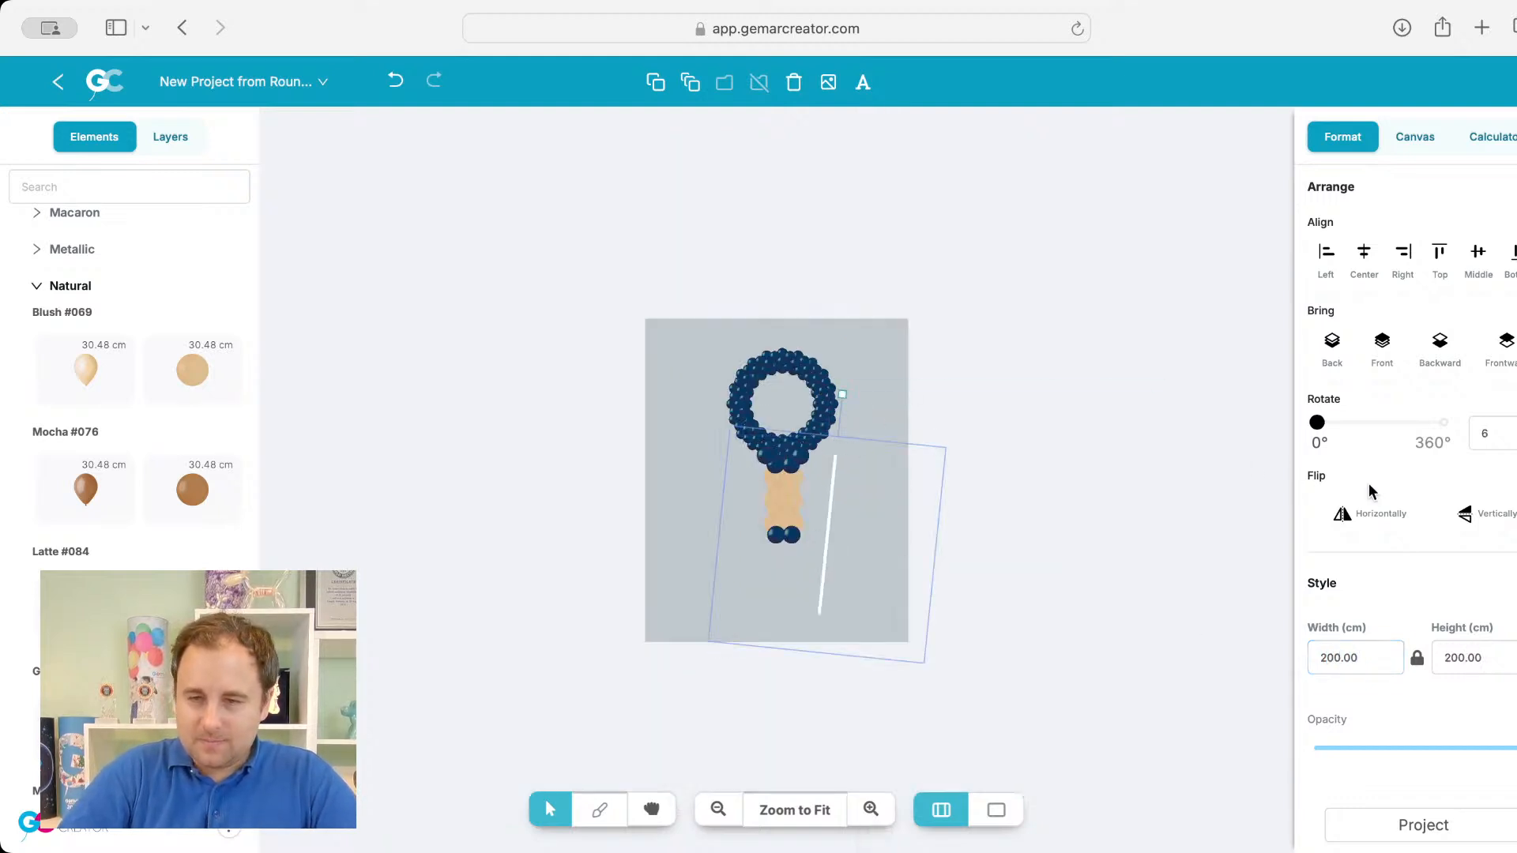
click(1364, 645)
click(1024, 530)
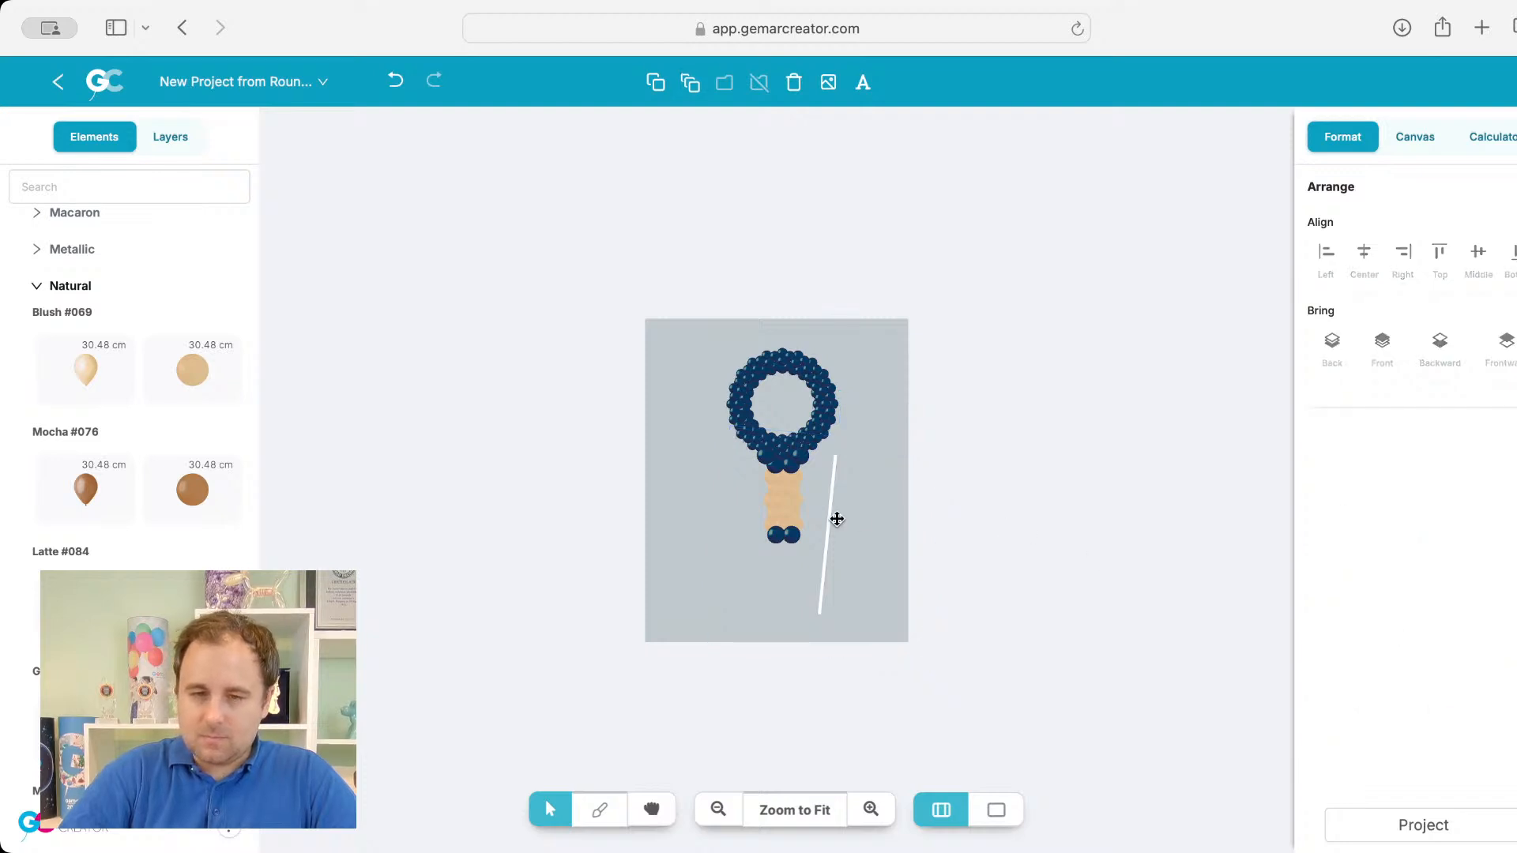
drag(831, 519, 807, 473)
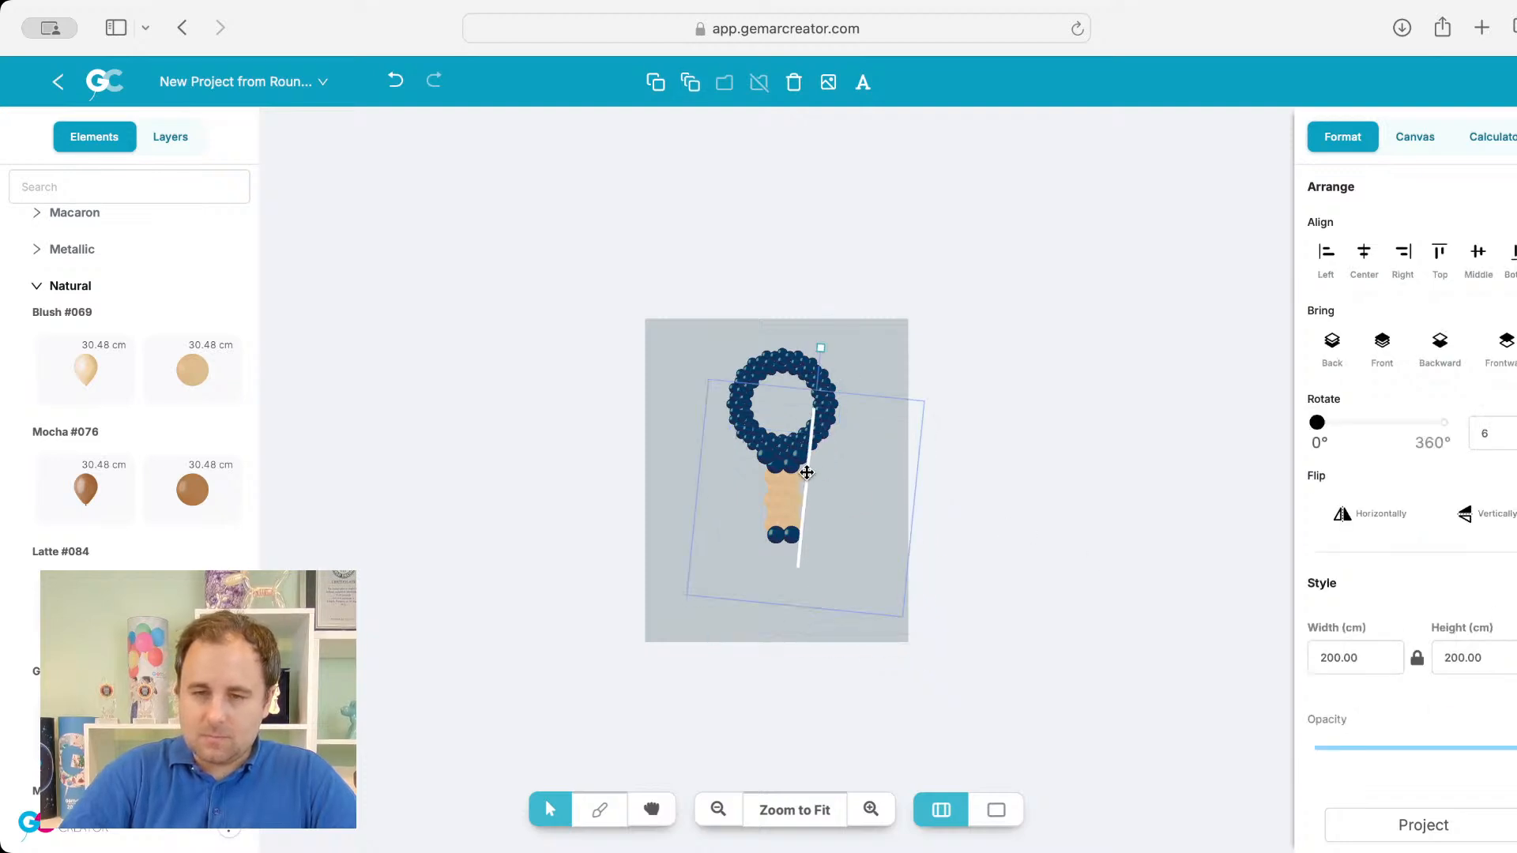
Step: Set the white line's width to 100 cm, place it over the ring's opening and fit the canvas in view
double_click(1337, 650)
text(100)
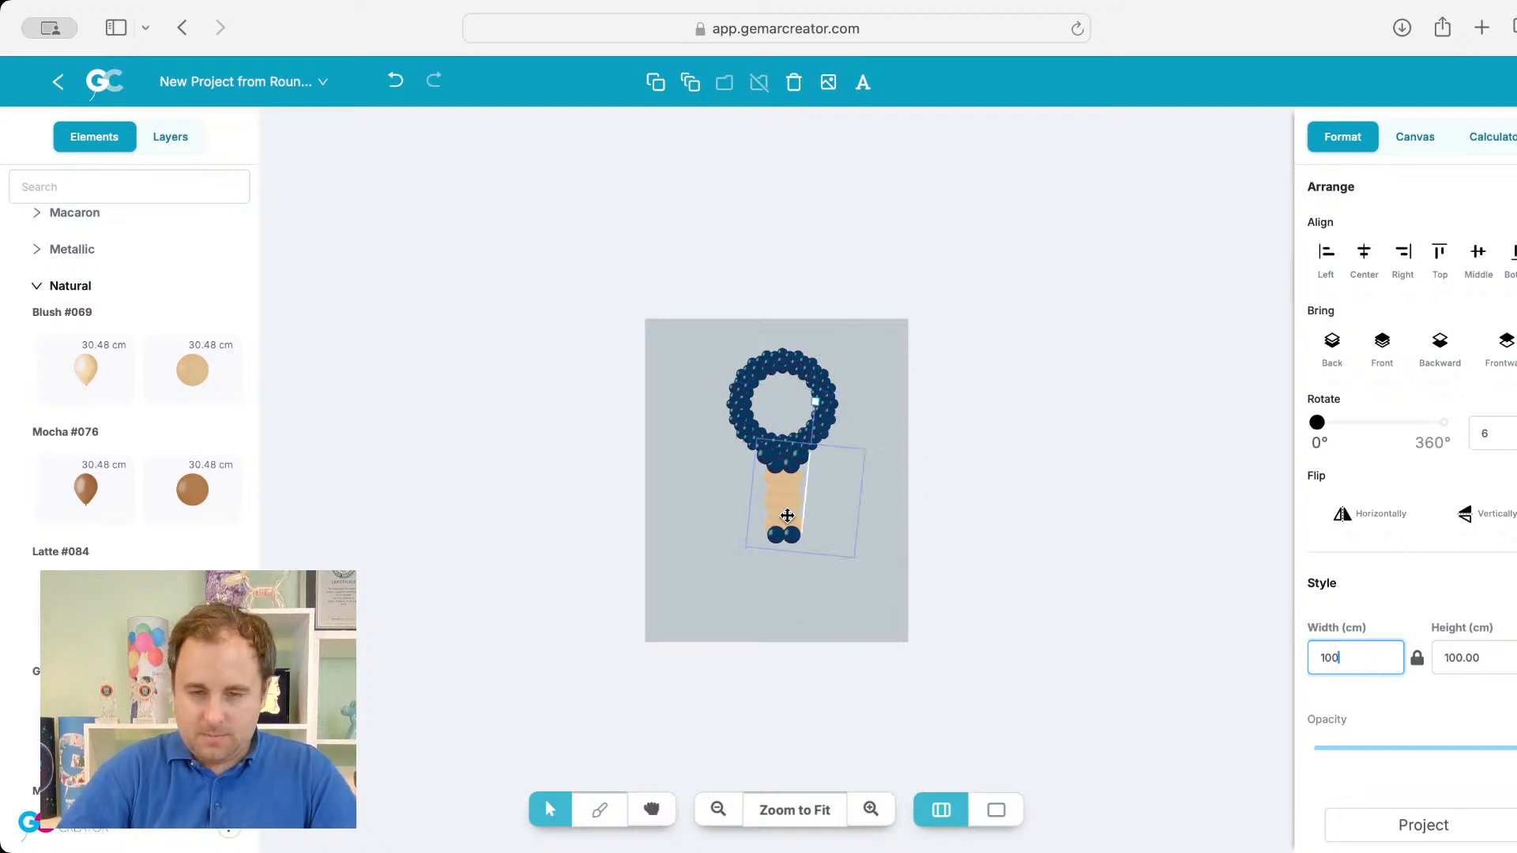
click(795, 400)
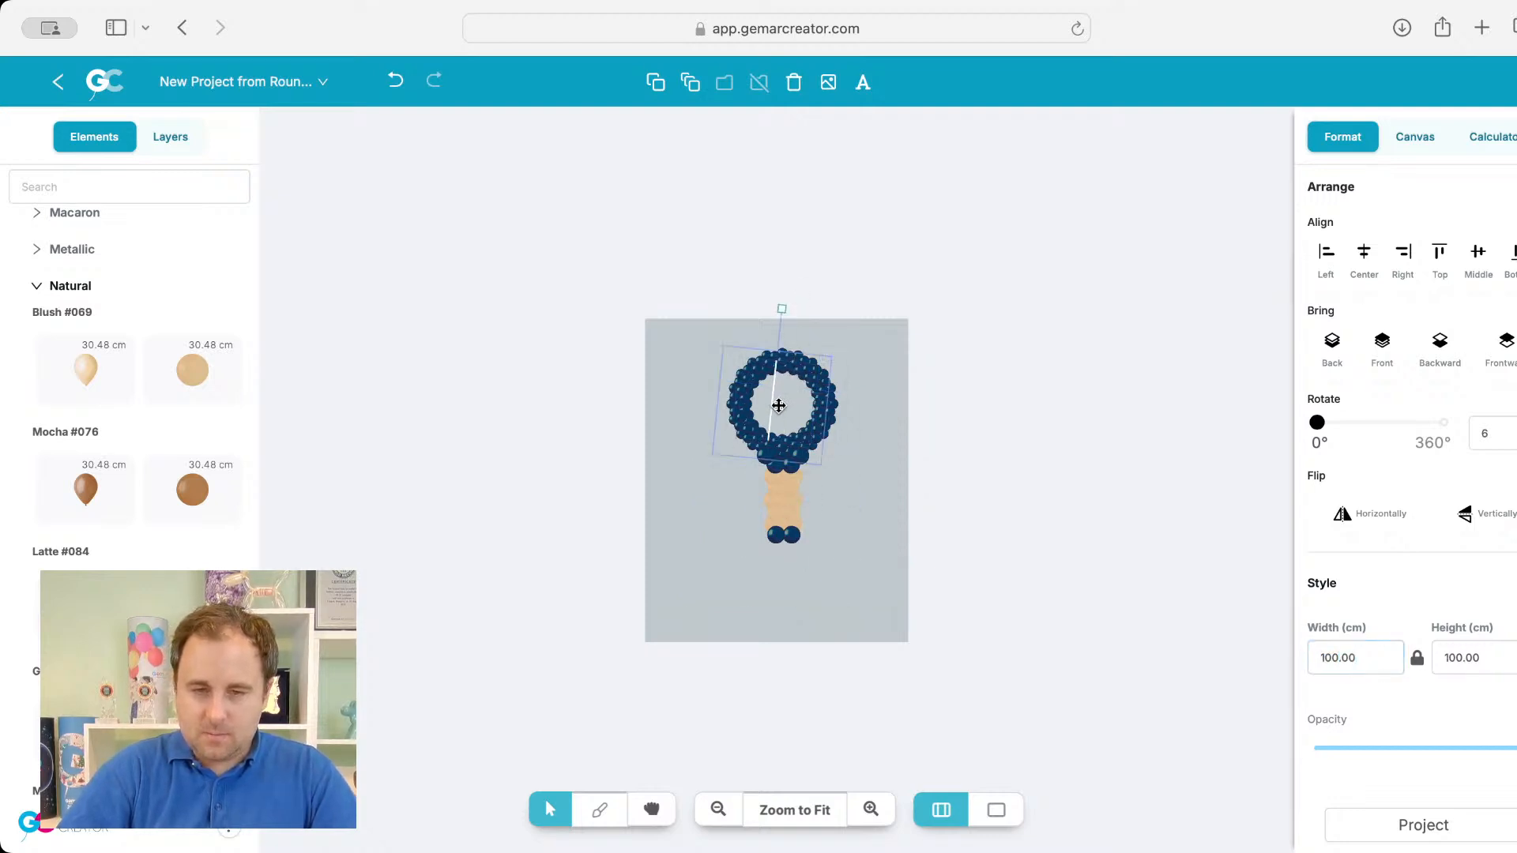
click(816, 810)
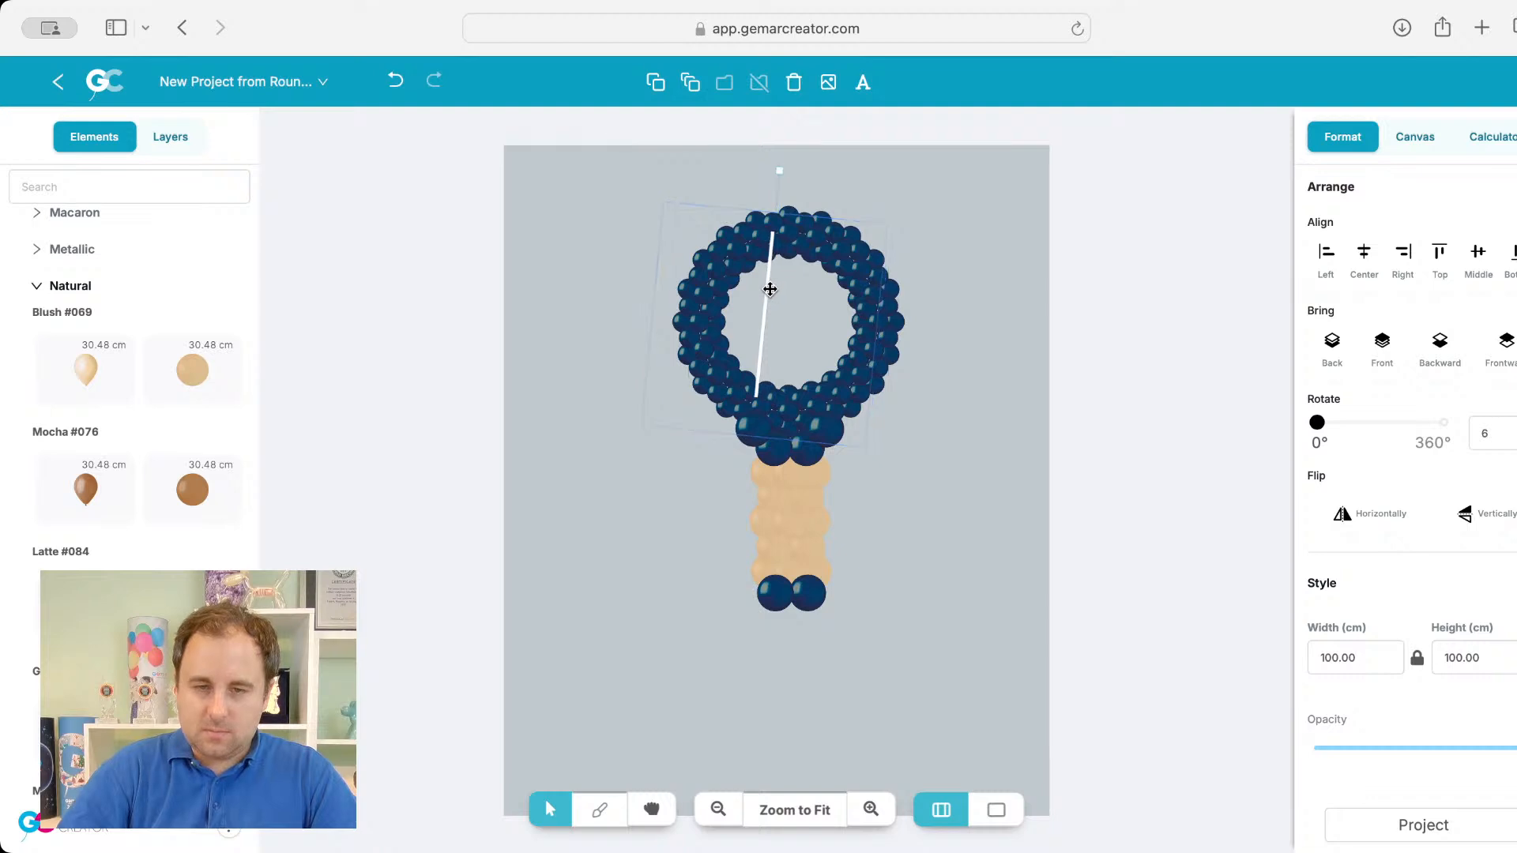
Step: Duplicate the tilted white line four times and space the parallel copies evenly across the ring's opening
drag(762, 291, 836, 303)
key(super+v)
key(super+v)
key(super+v)
key(super+v)
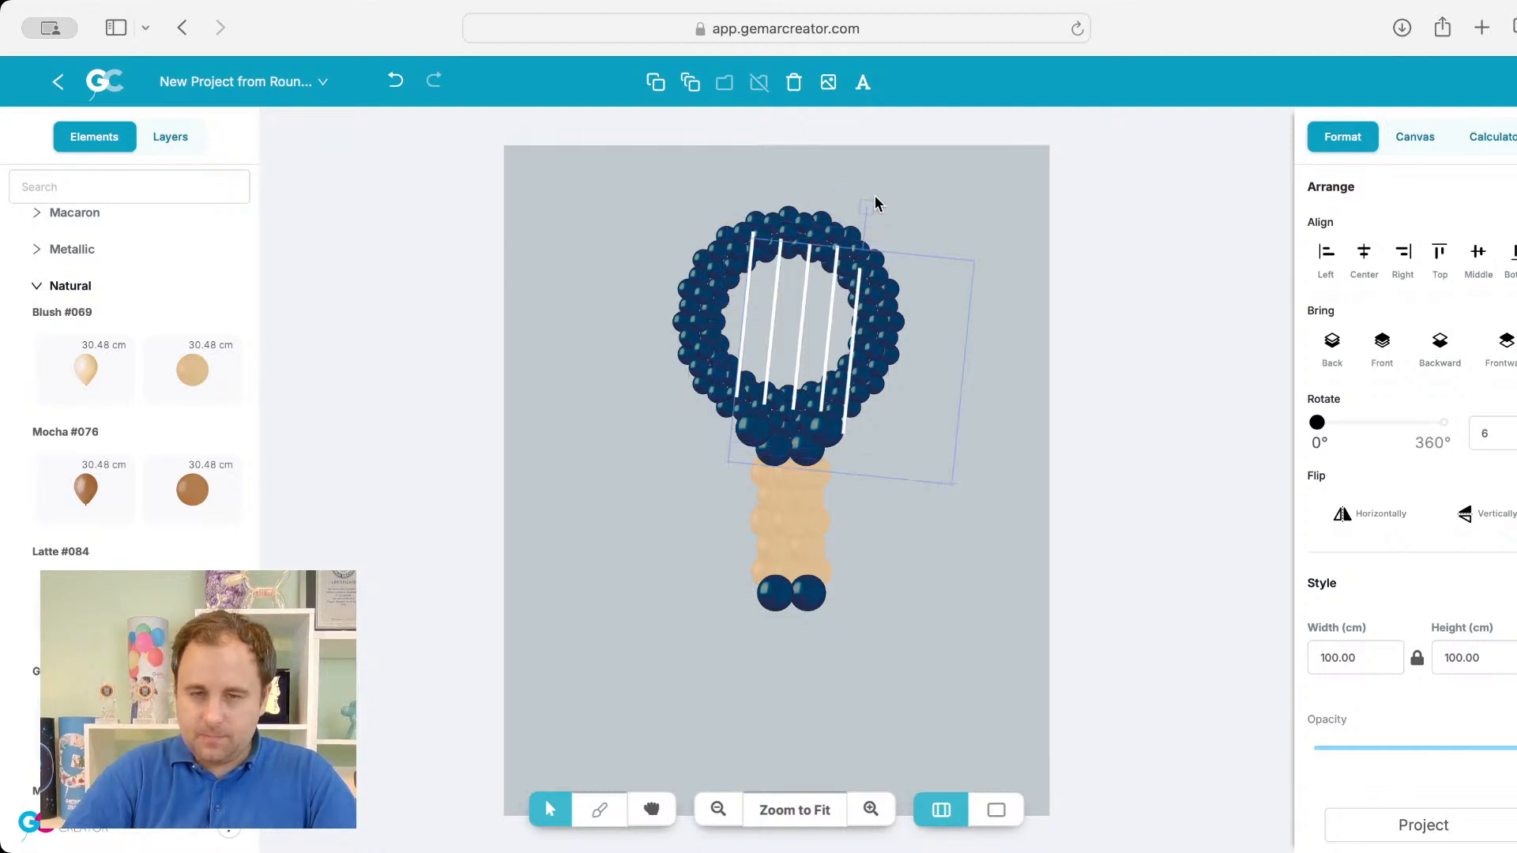
Step: Rotate the rightmost white line to 279° and duplicate it into four evenly spaced crosswise strings over the ring
drag(867, 204, 692, 338)
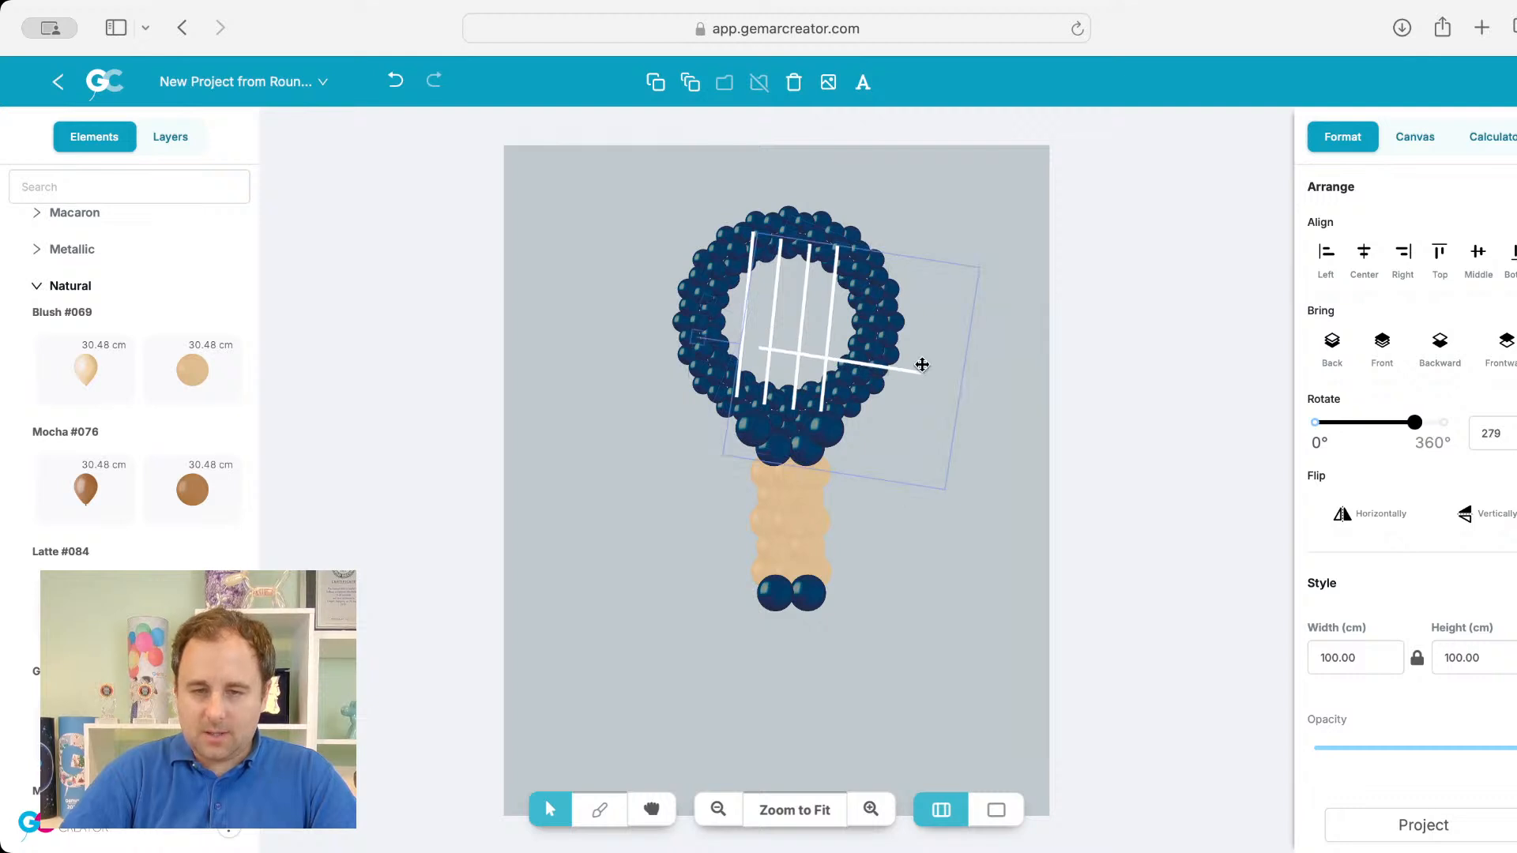
drag(903, 369, 823, 380)
key(super+d)
click(959, 395)
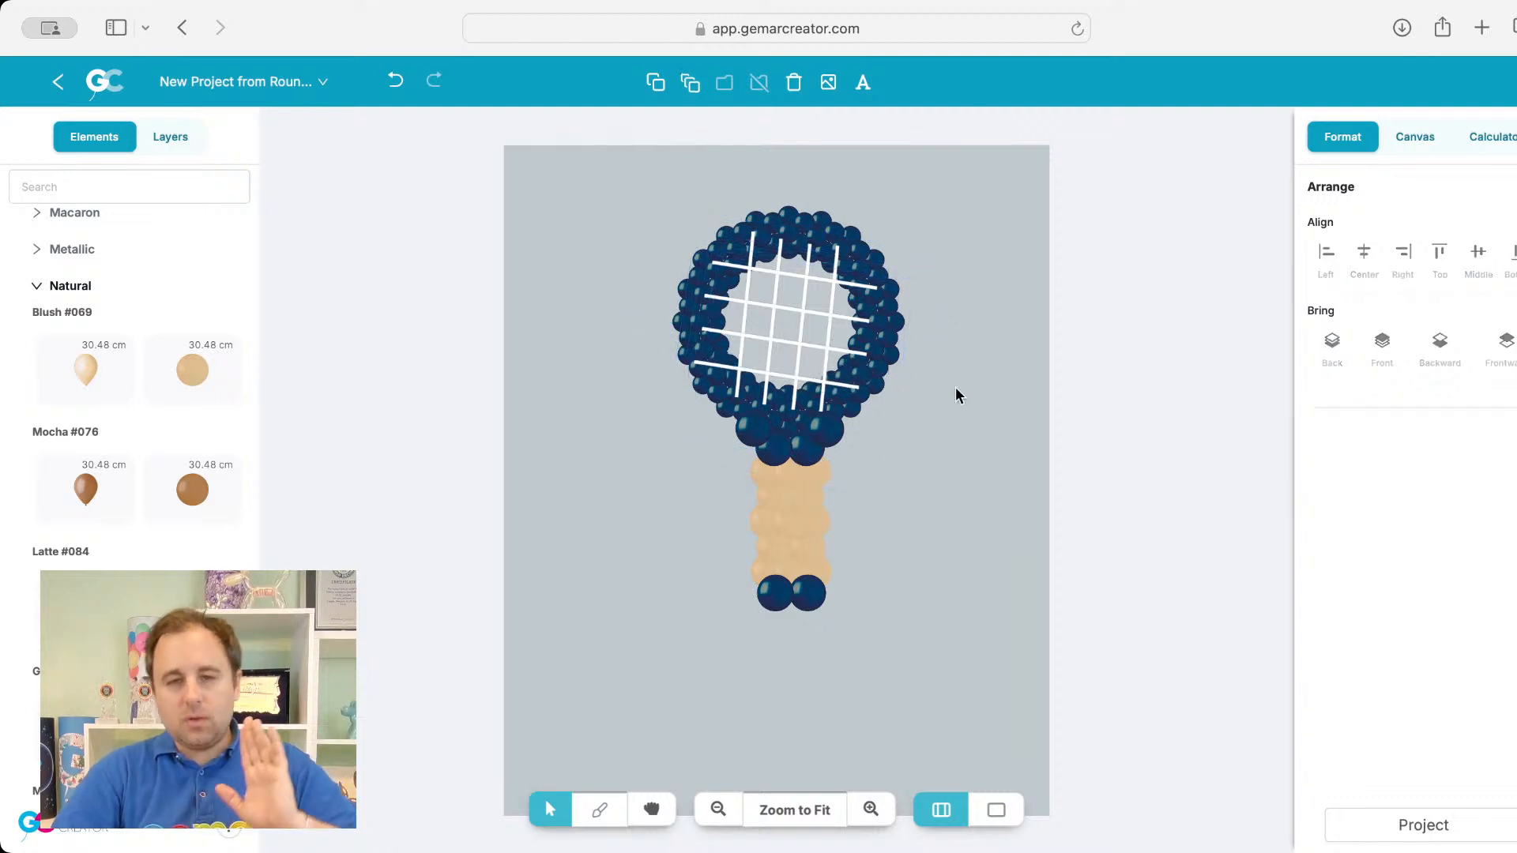
Step: Send the three lower crosswise white lines to the back, behind the navy balloons
click(172, 139)
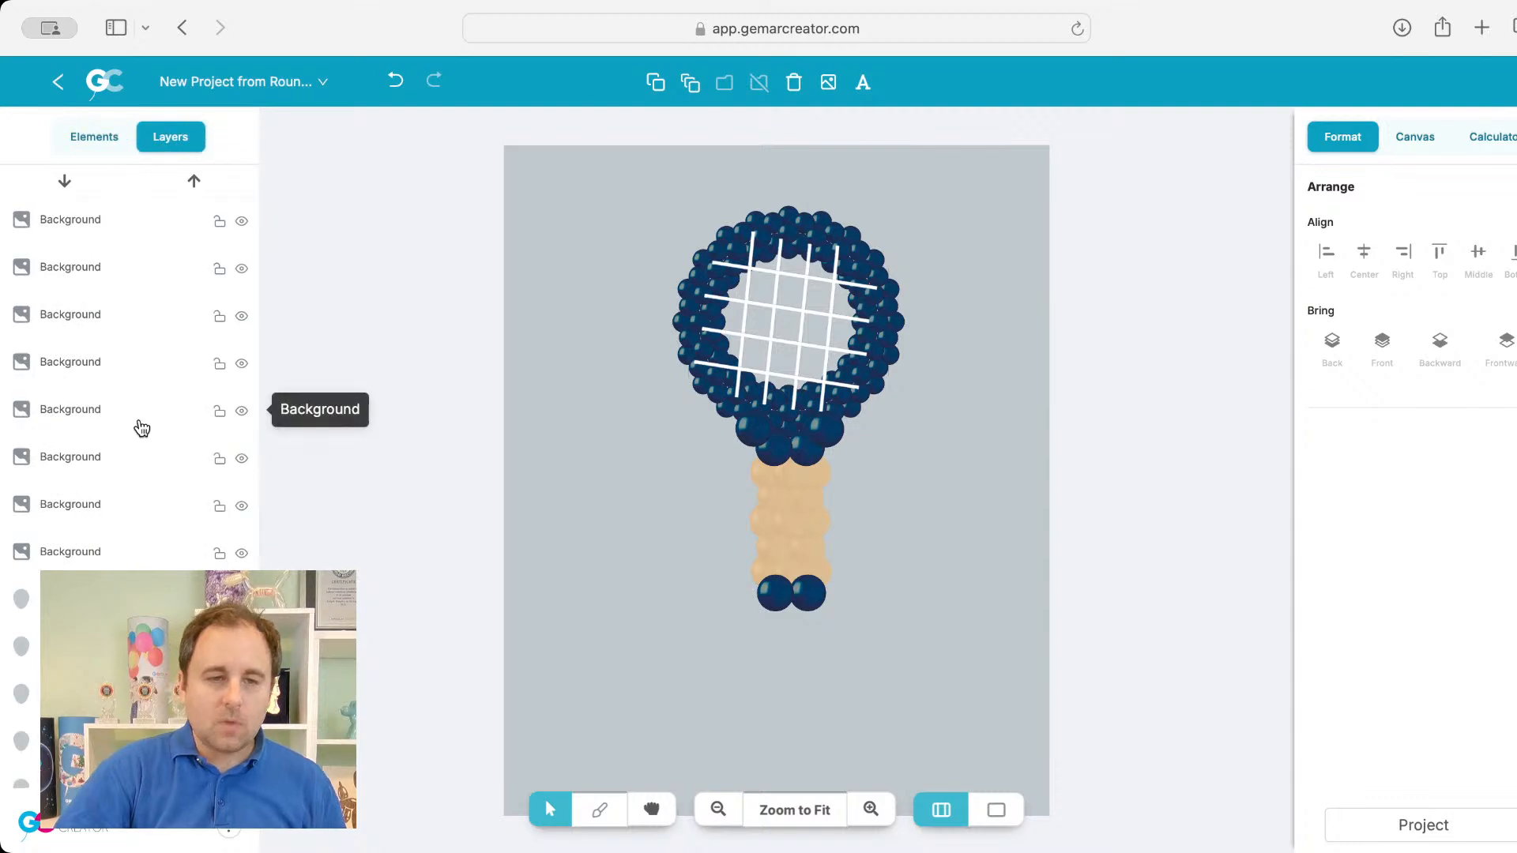
scroll(140, 427, down, 2)
scroll(140, 427, up, 2)
click(123, 227)
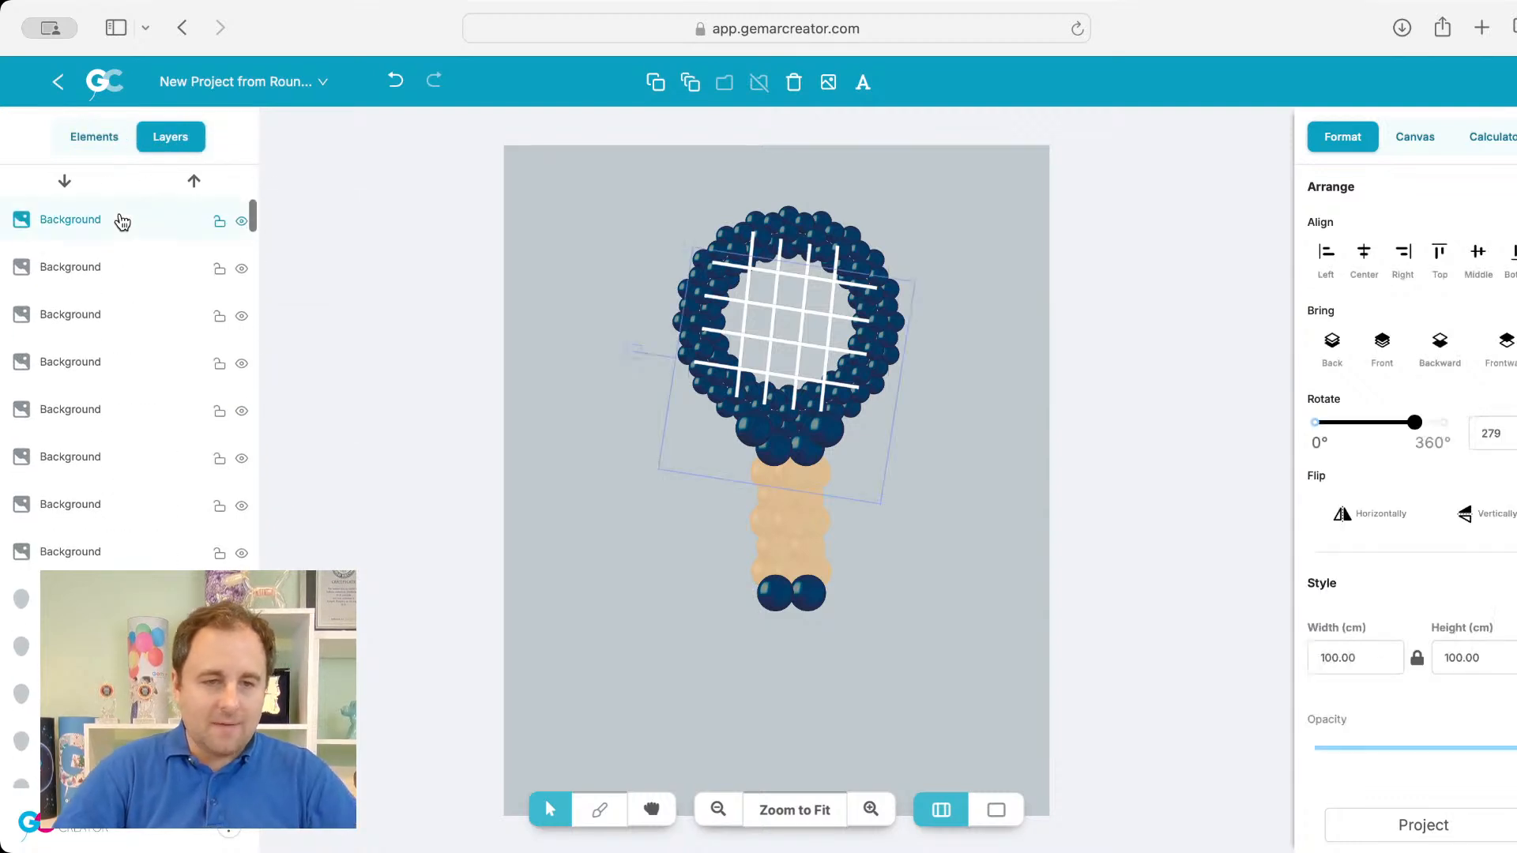
click(103, 271)
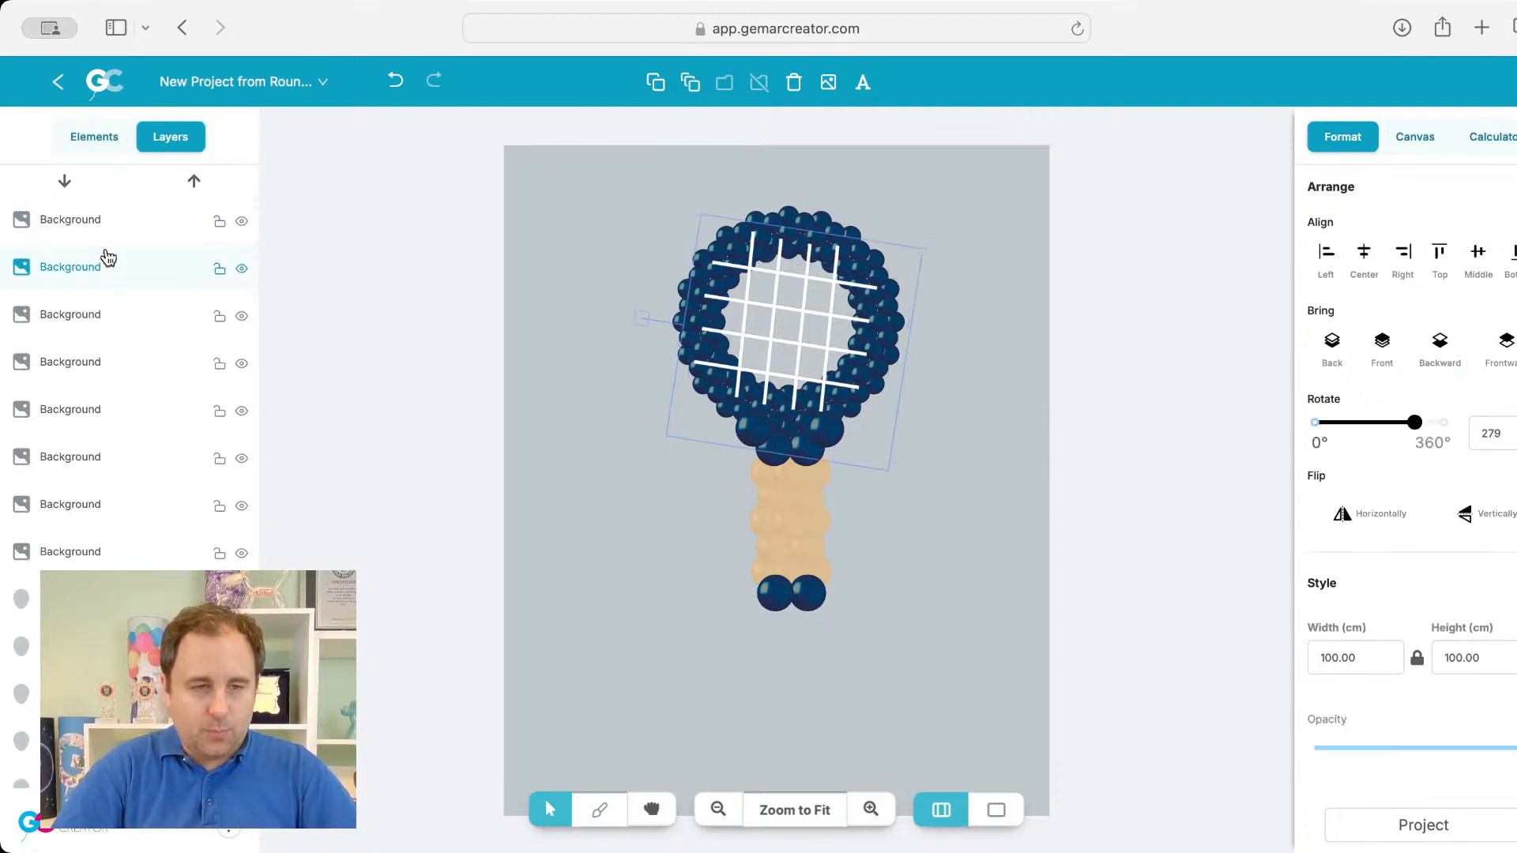
click(148, 215)
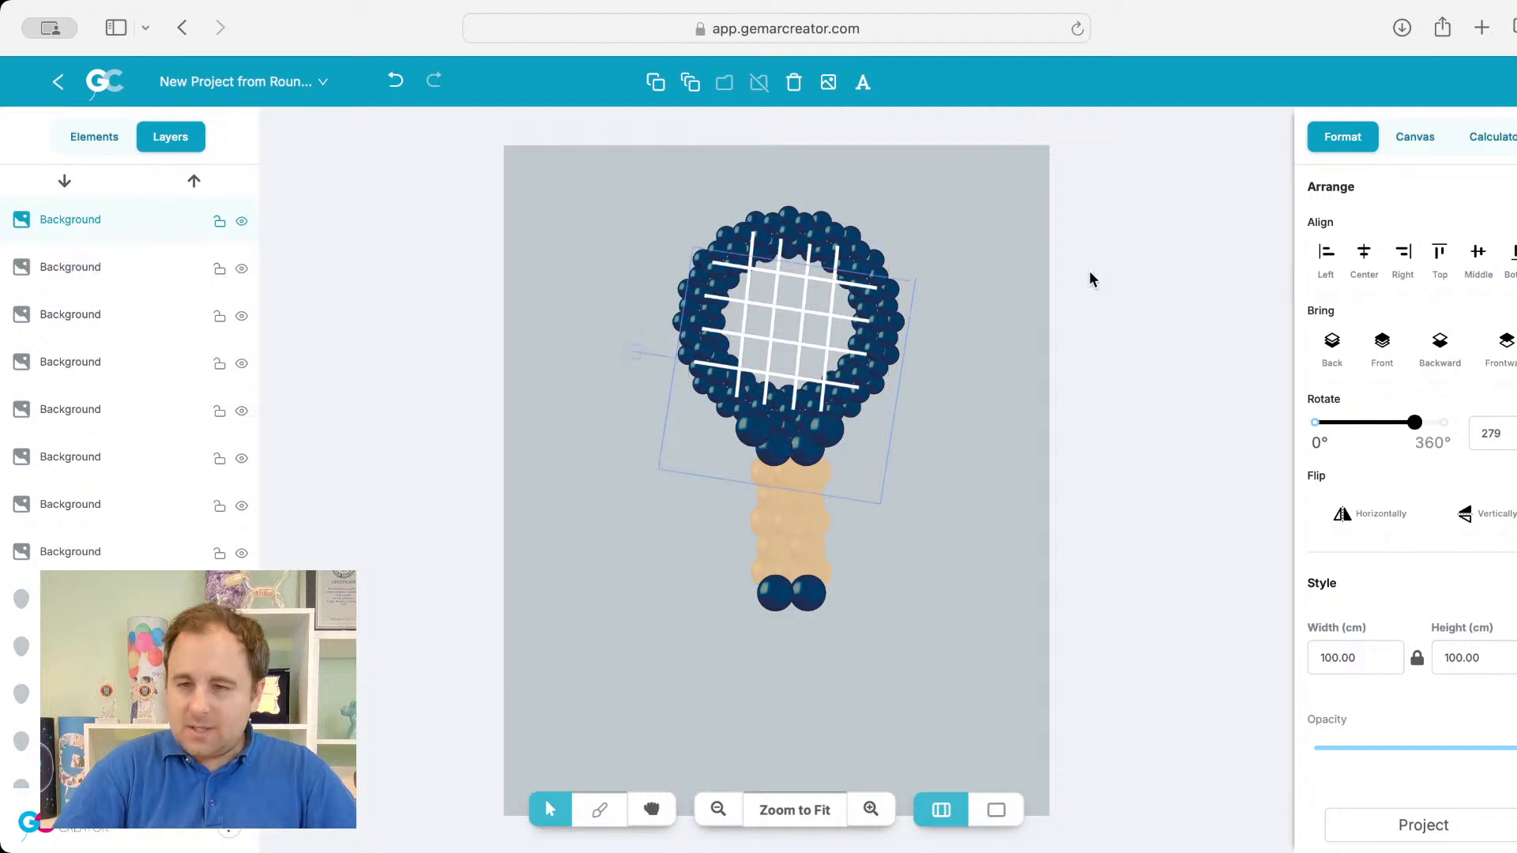
click(1331, 336)
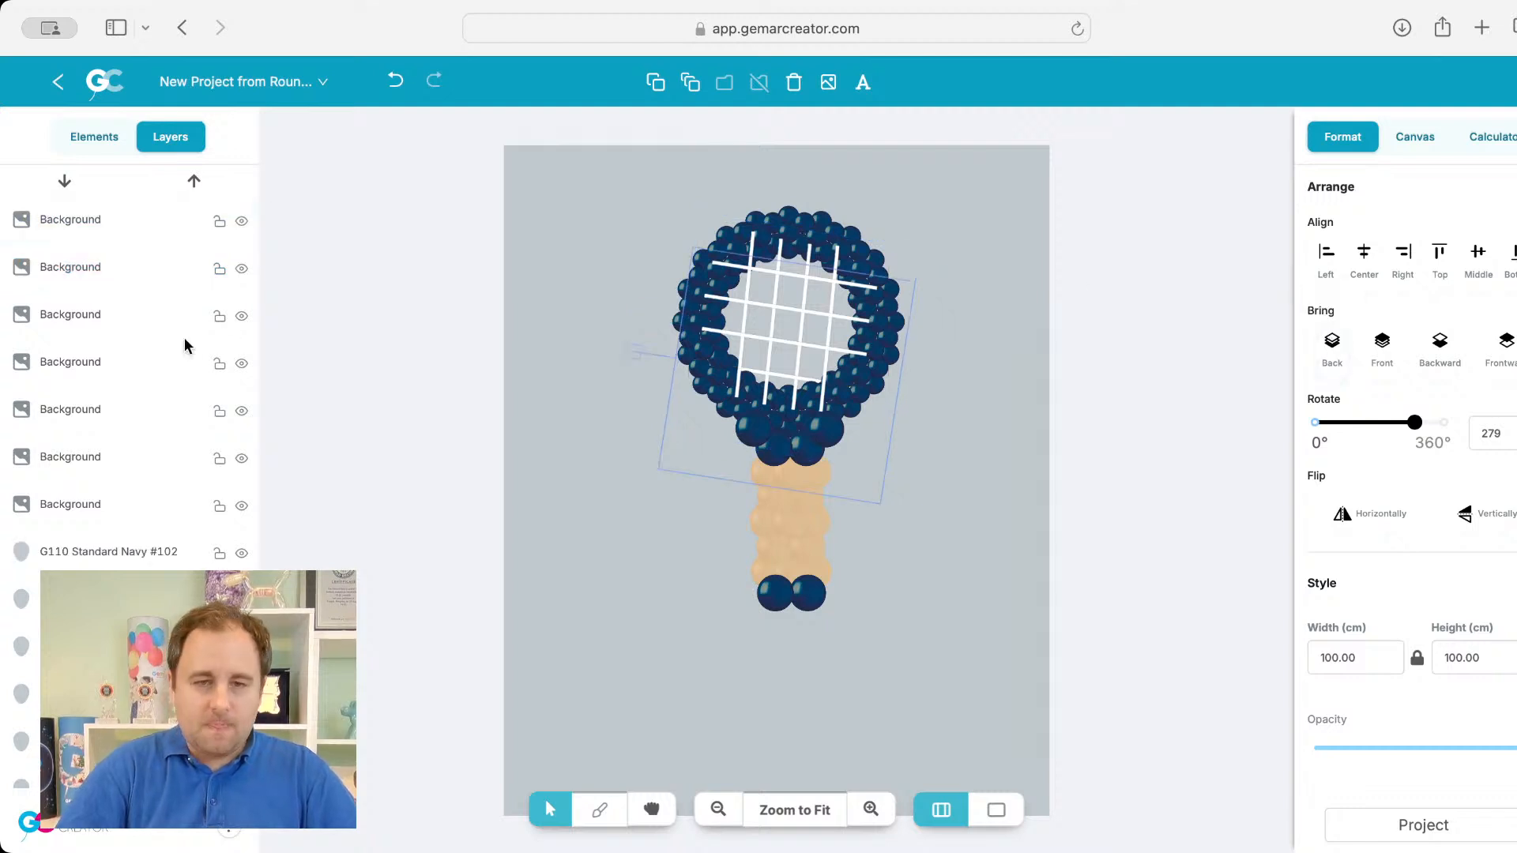
click(142, 238)
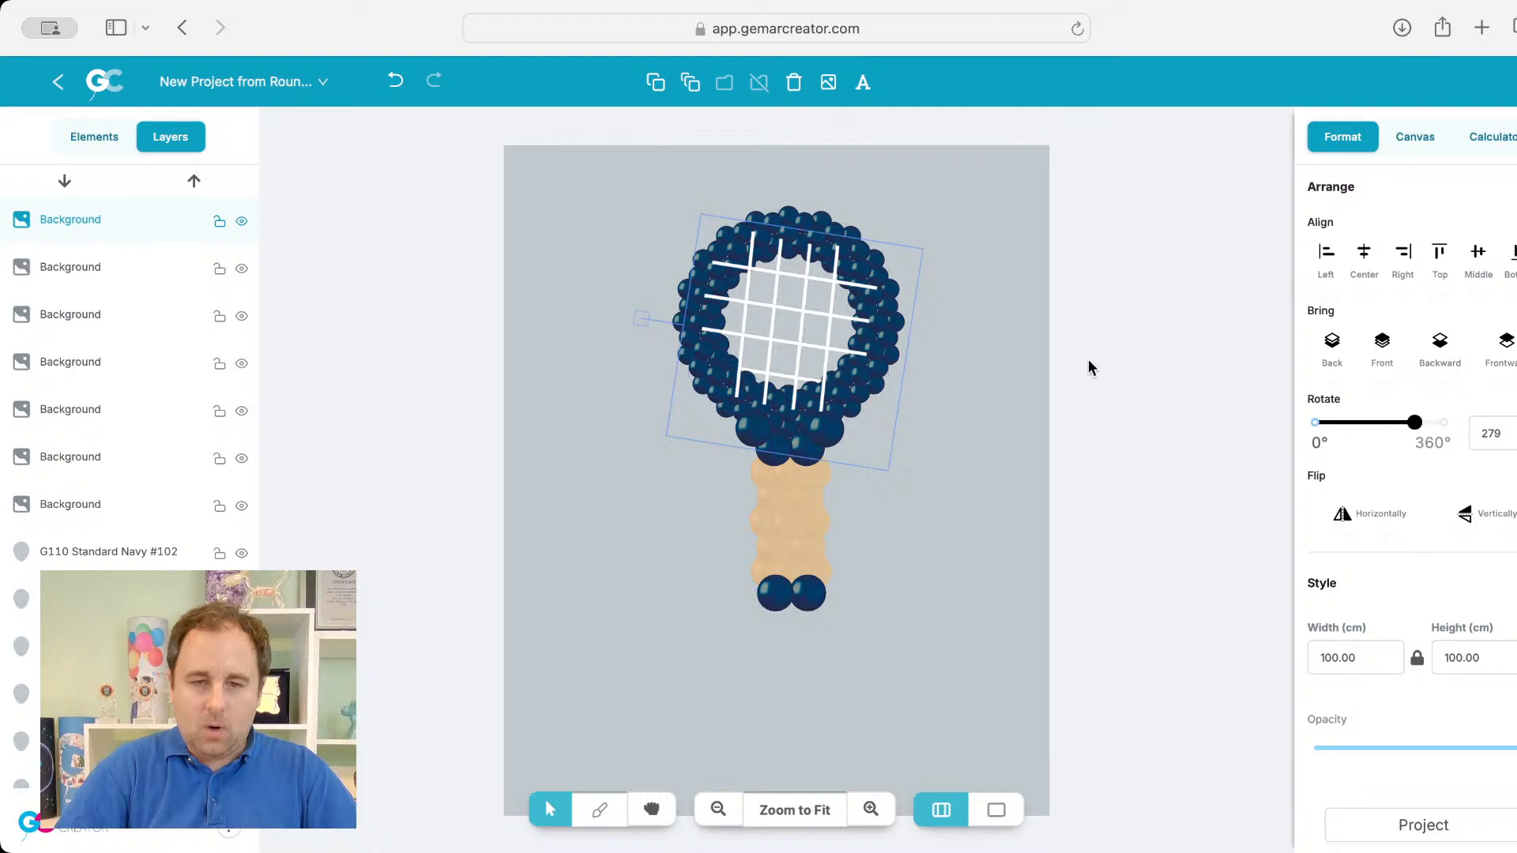
click(1333, 342)
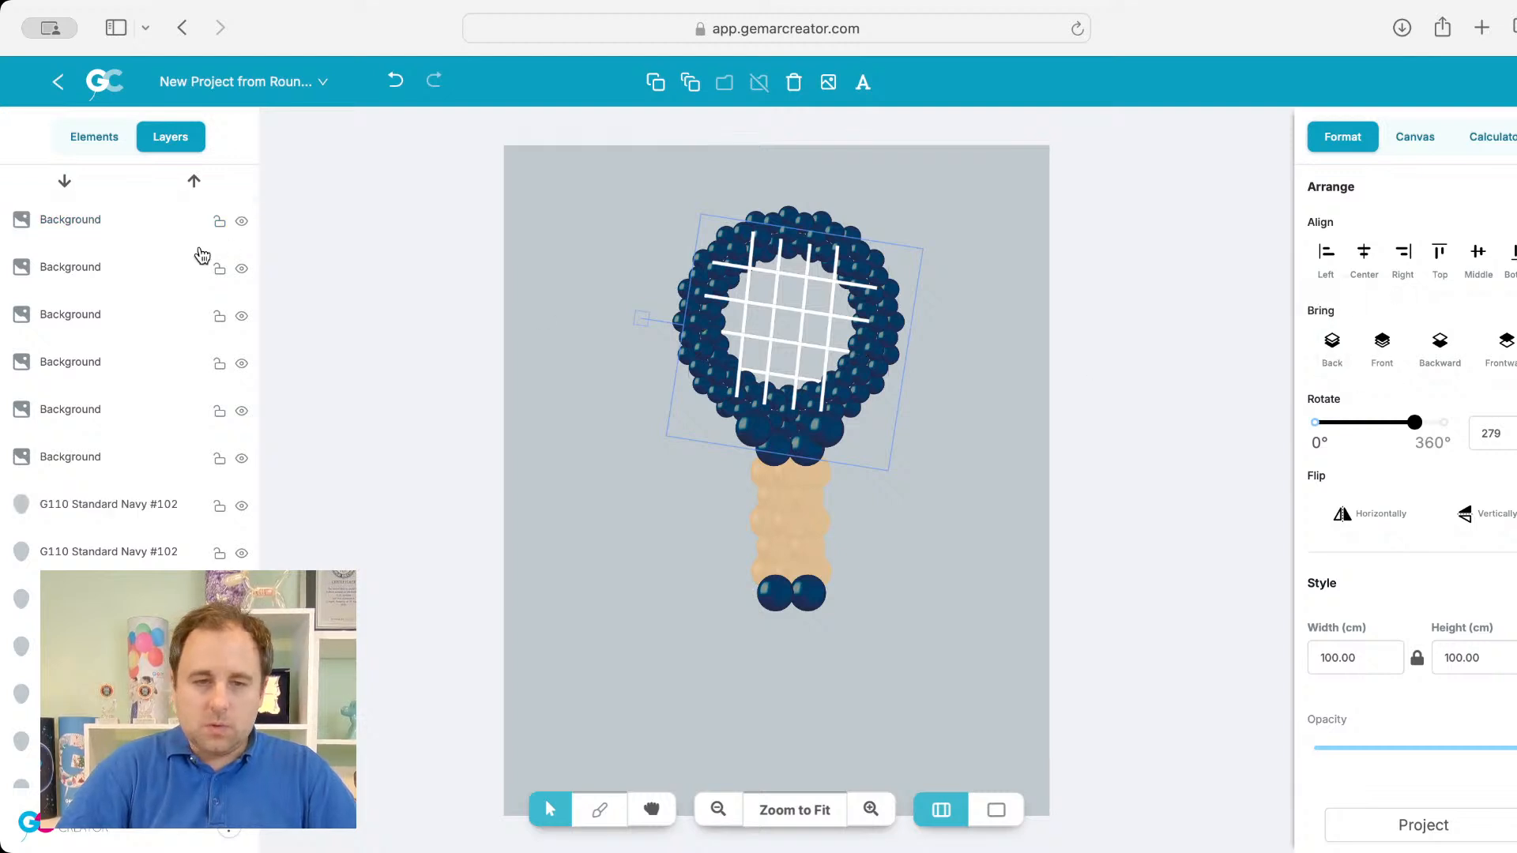
click(148, 225)
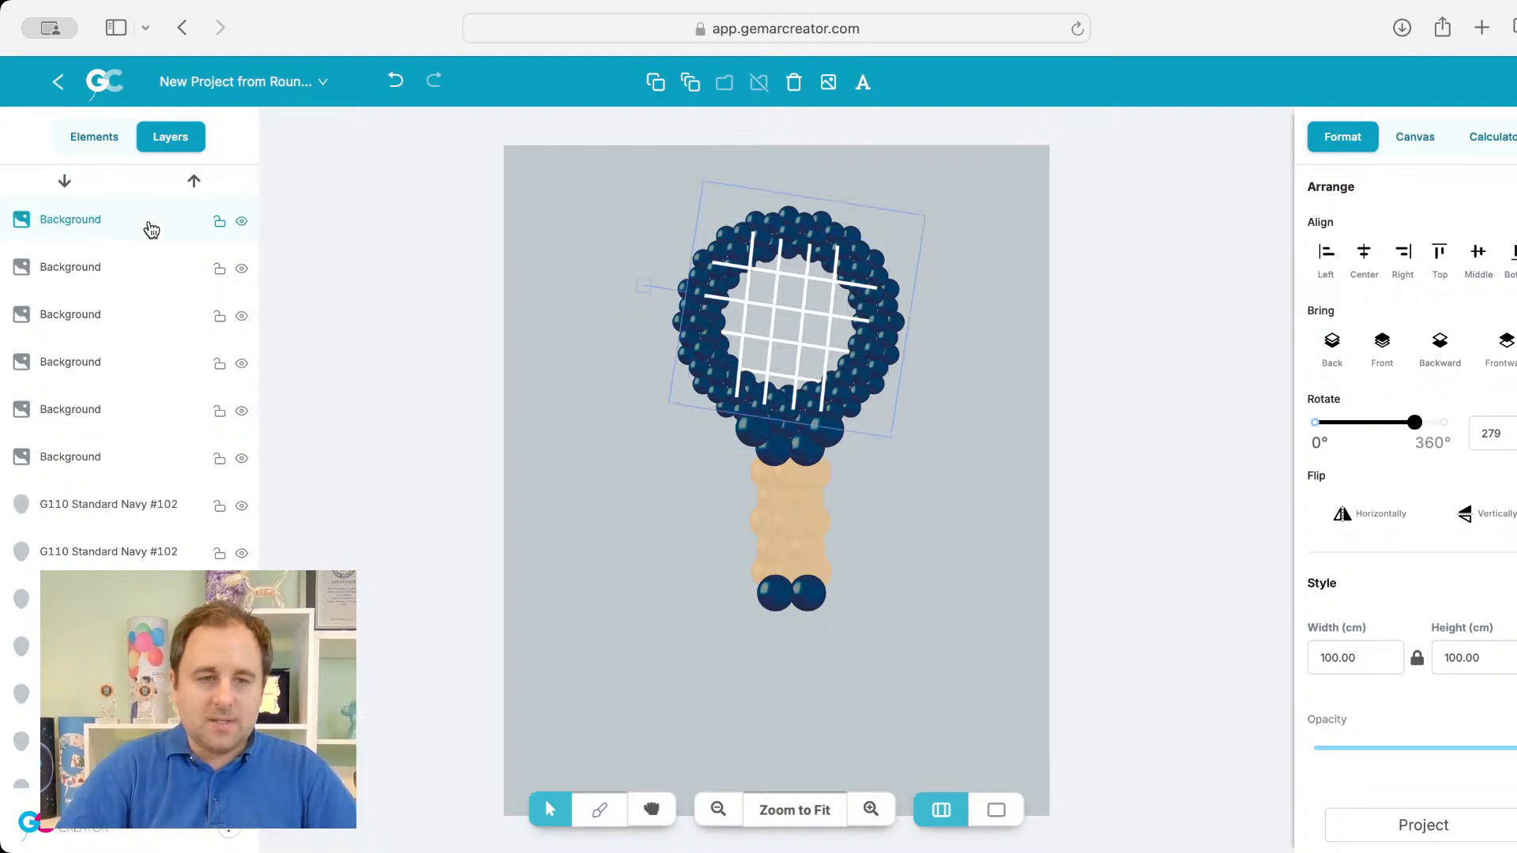
click(1332, 348)
Step: Send the four lengthwise white lines and the uppermost crosswise line to the back, behind the navy balloons
click(79, 268)
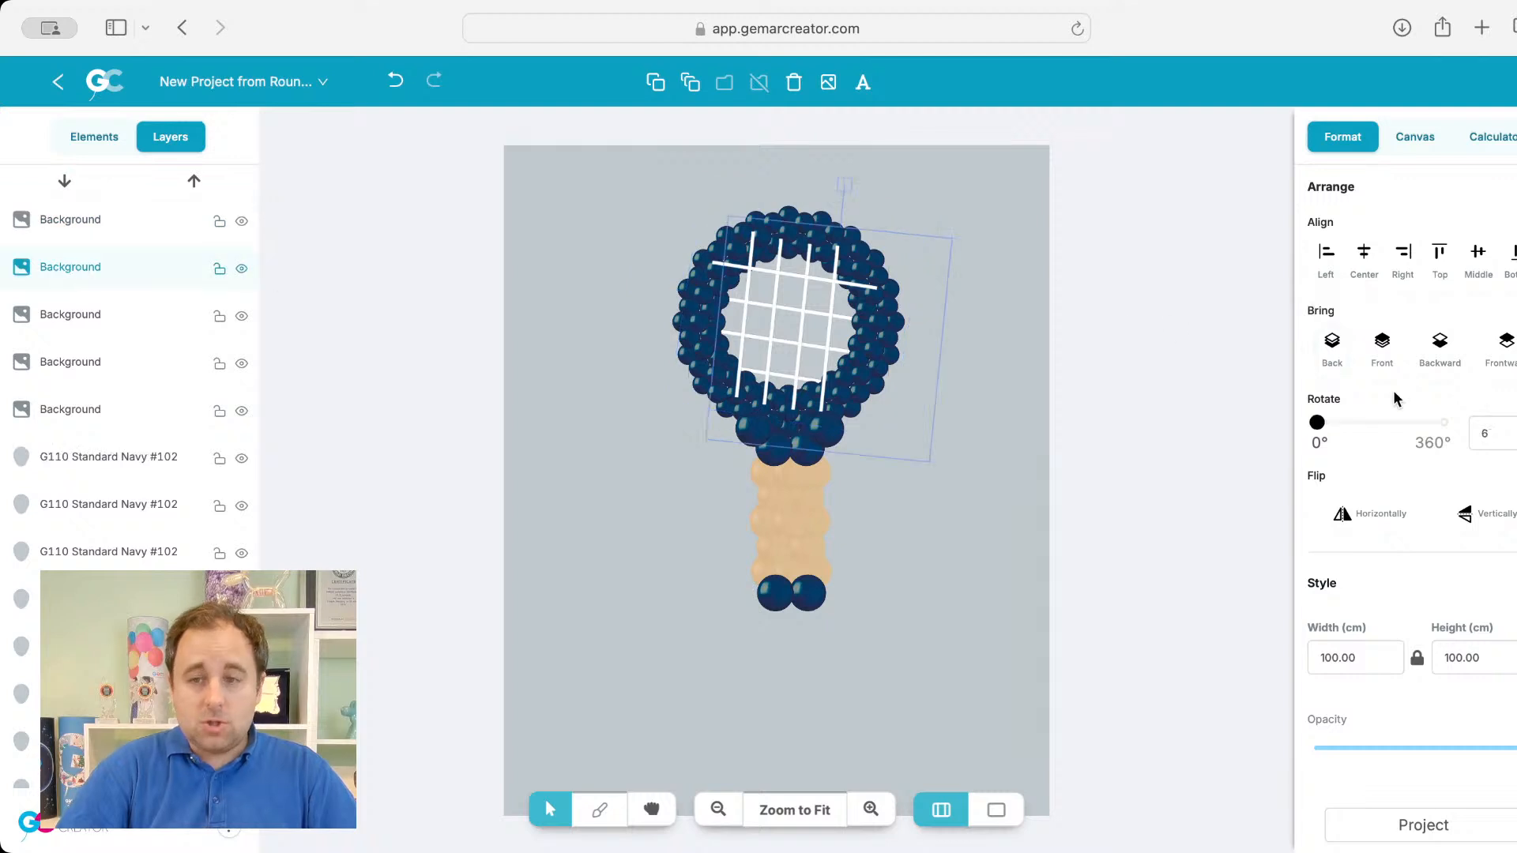
click(1332, 342)
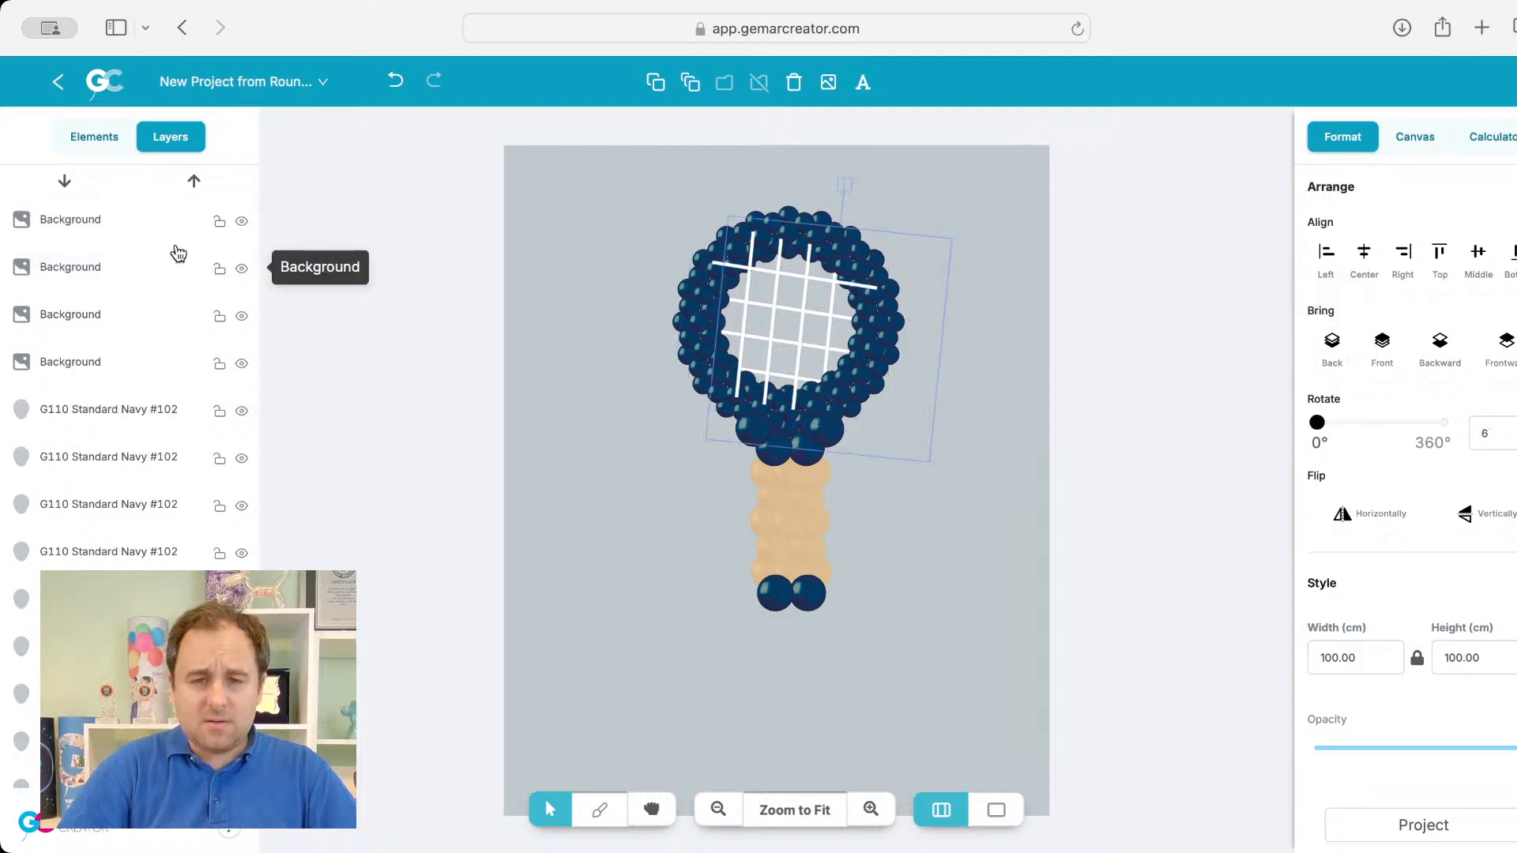
click(98, 277)
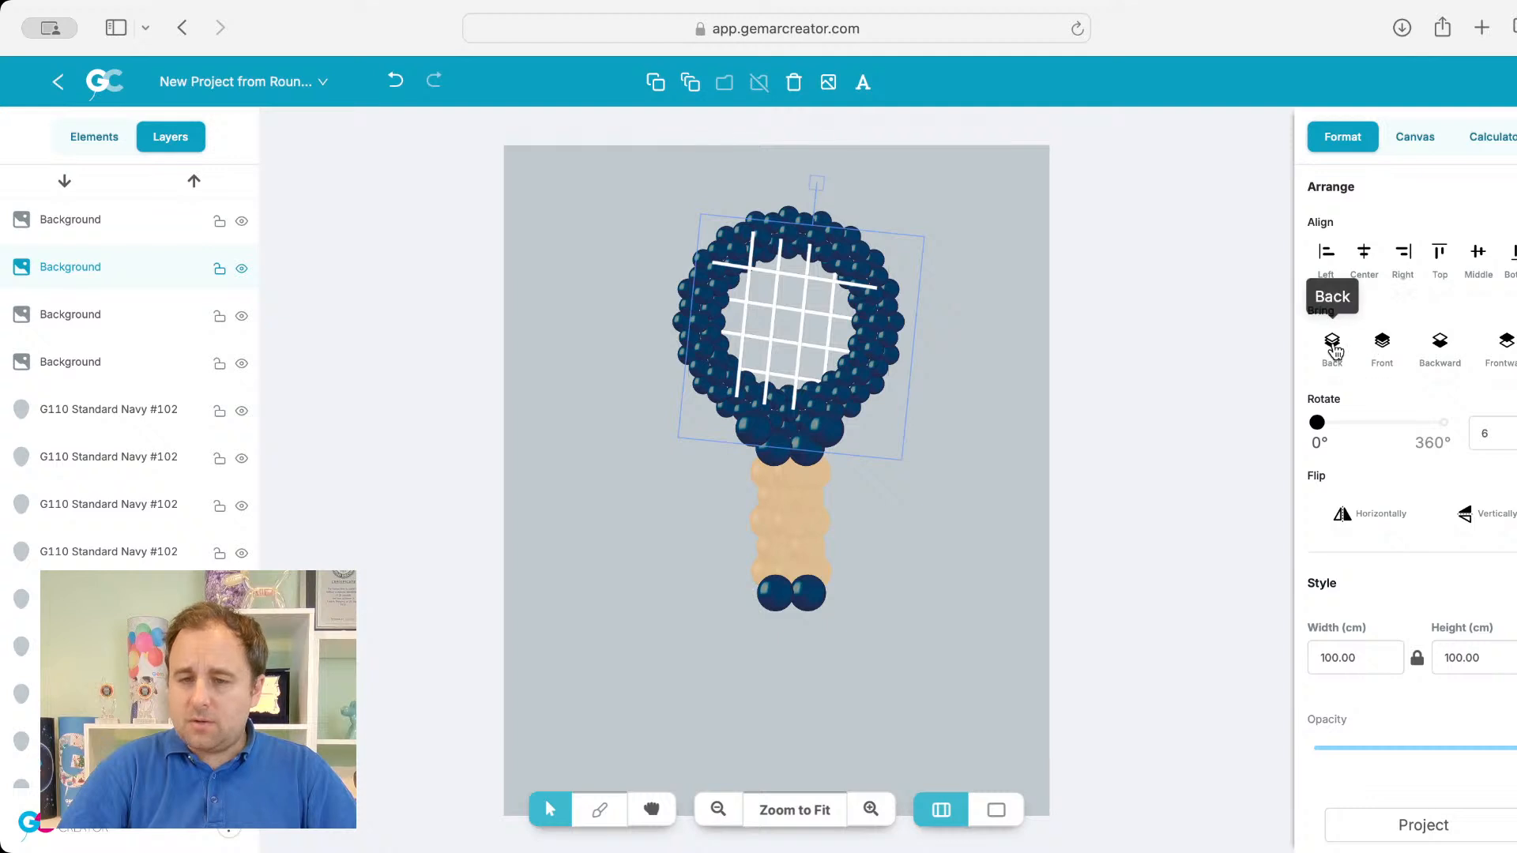
click(1334, 347)
click(139, 255)
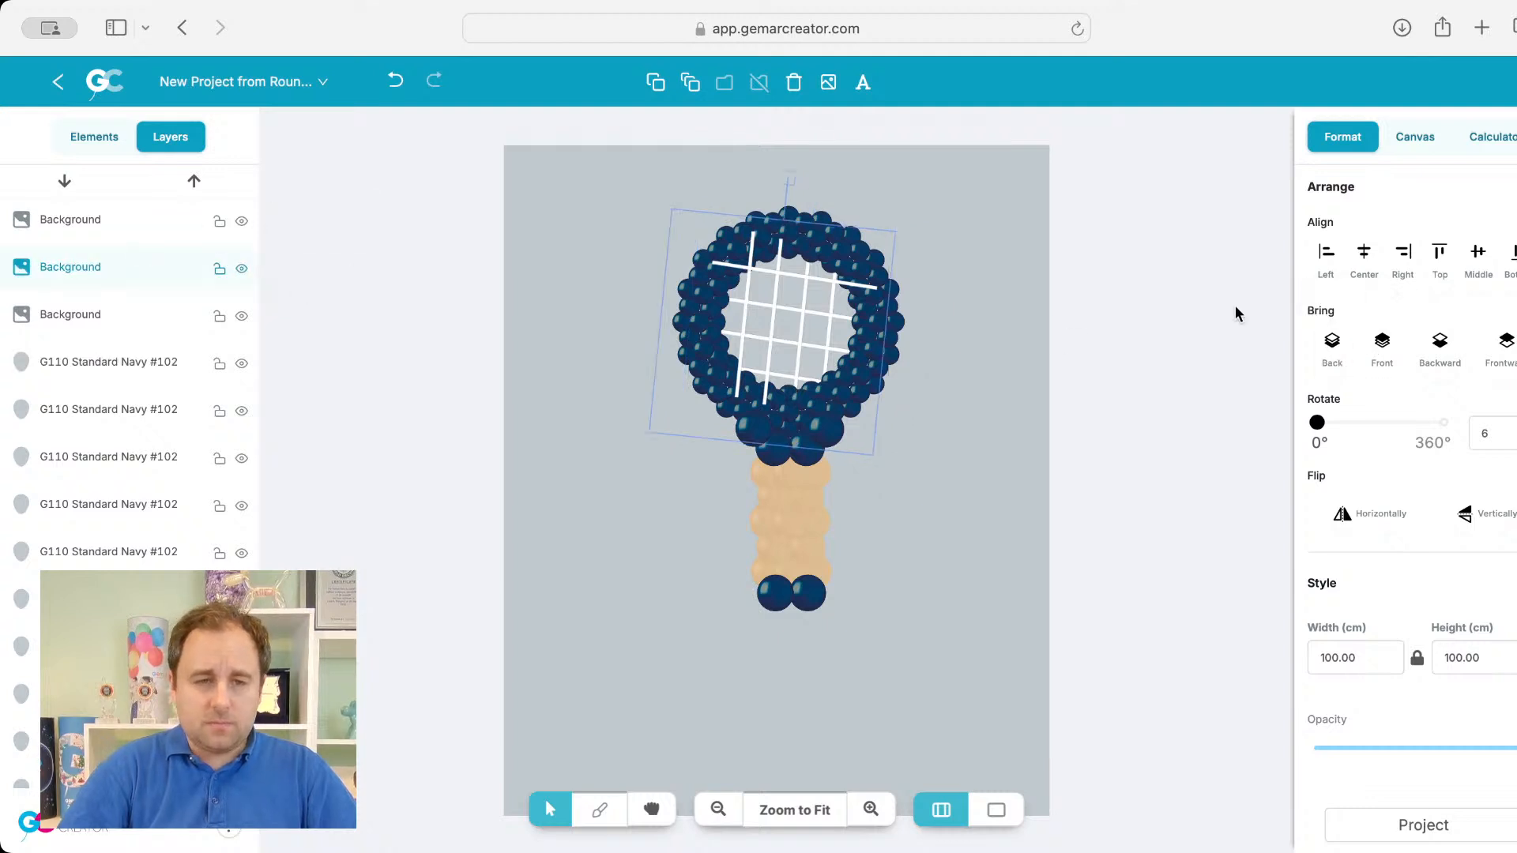
click(1334, 341)
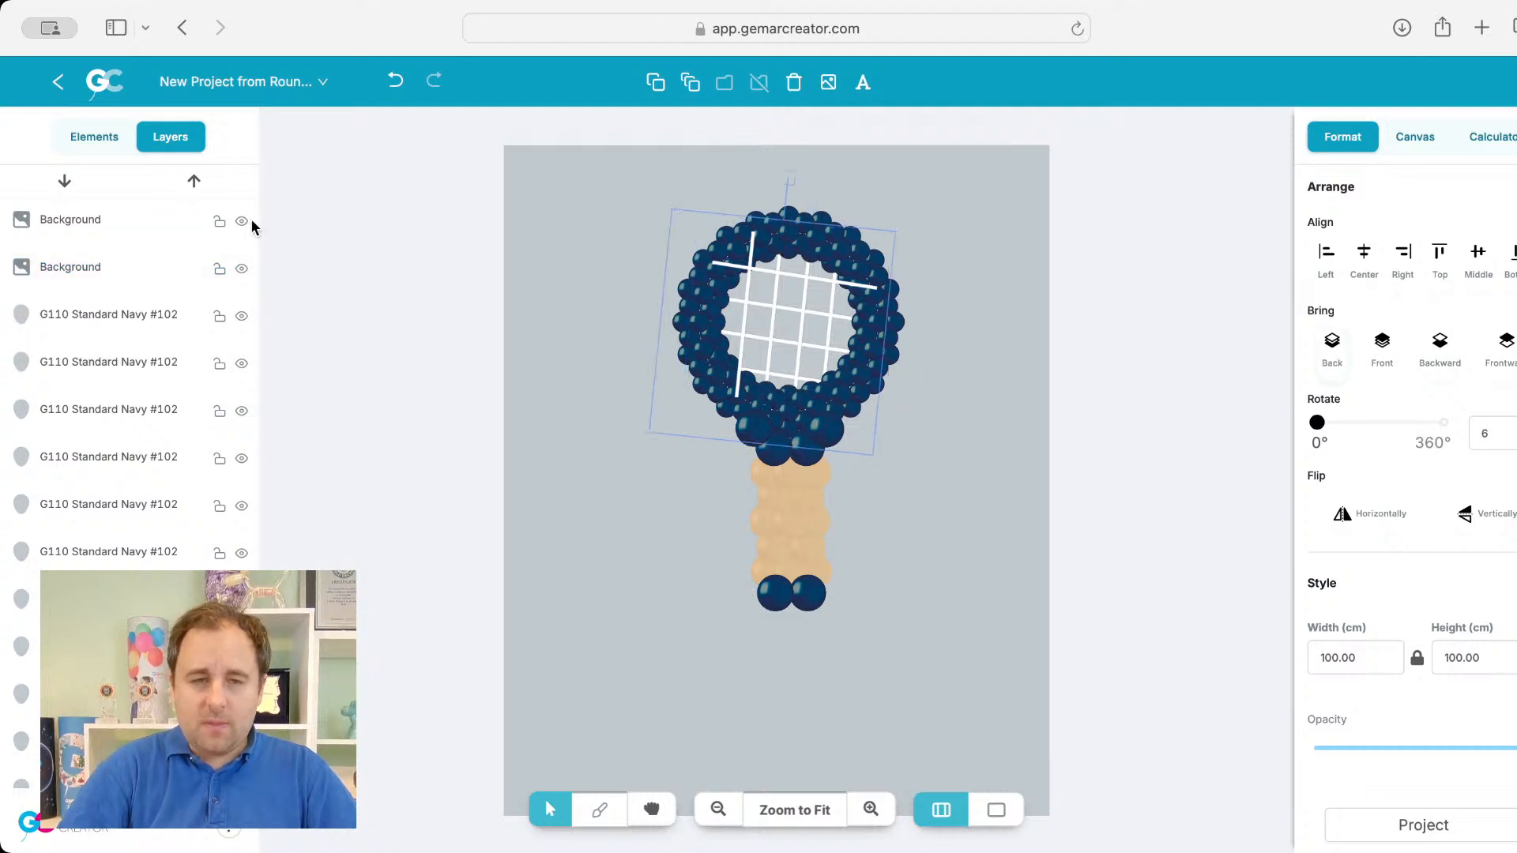
click(153, 223)
click(1335, 347)
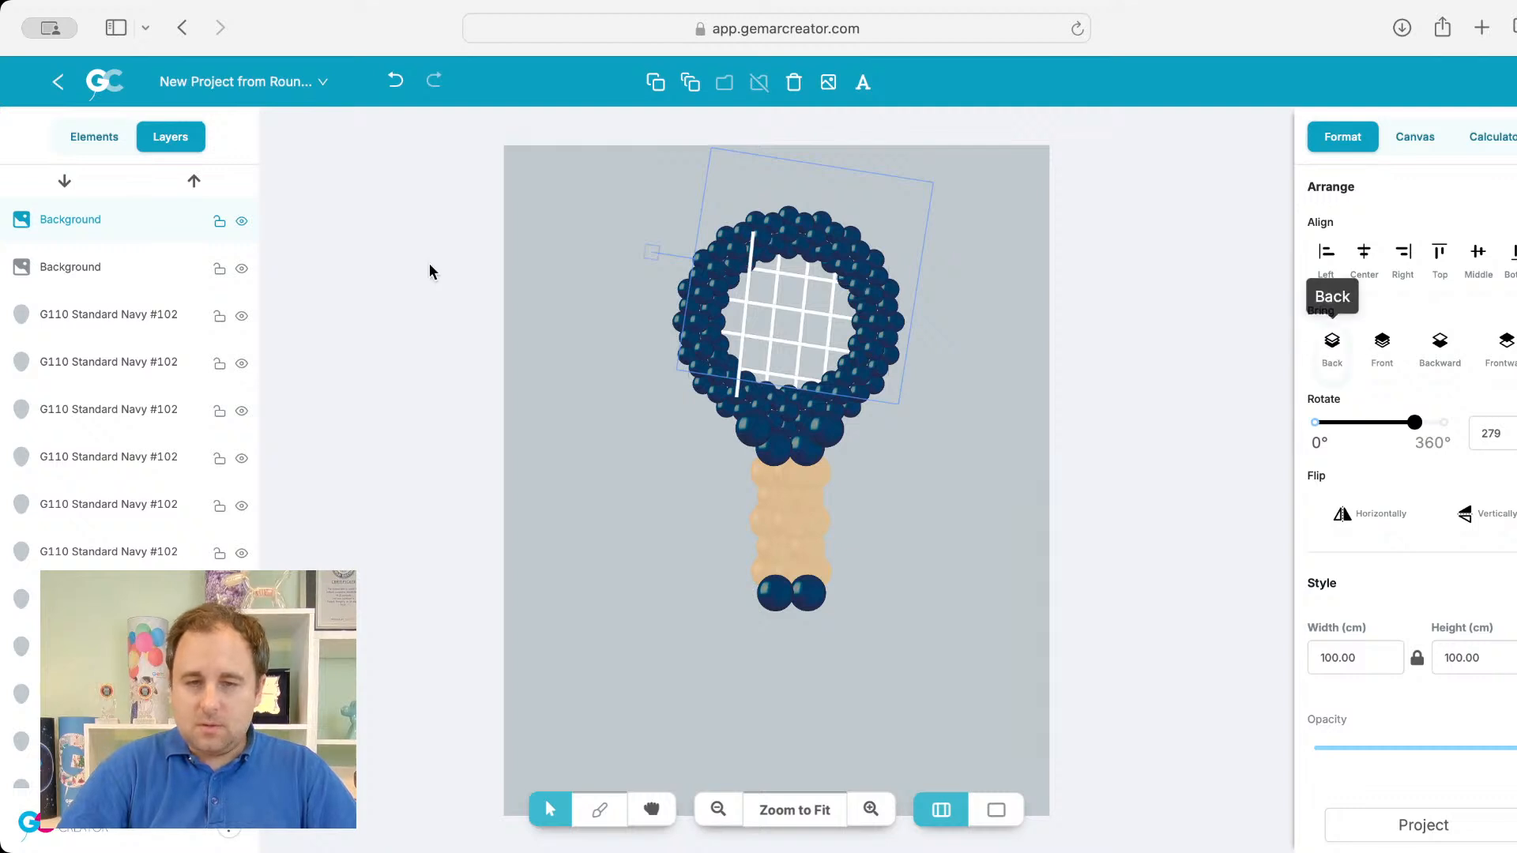
click(148, 241)
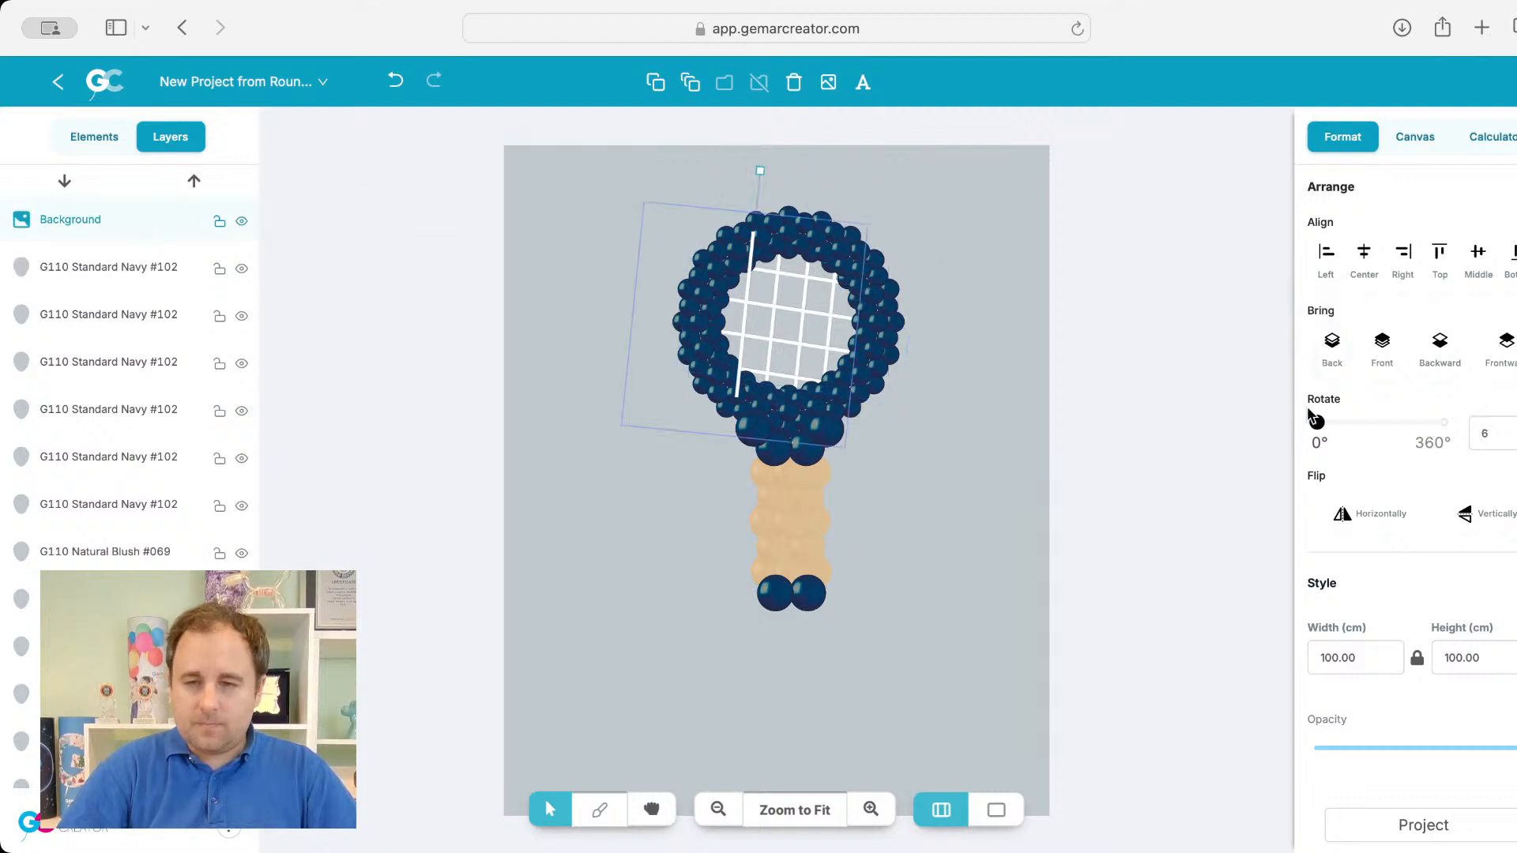
click(1332, 348)
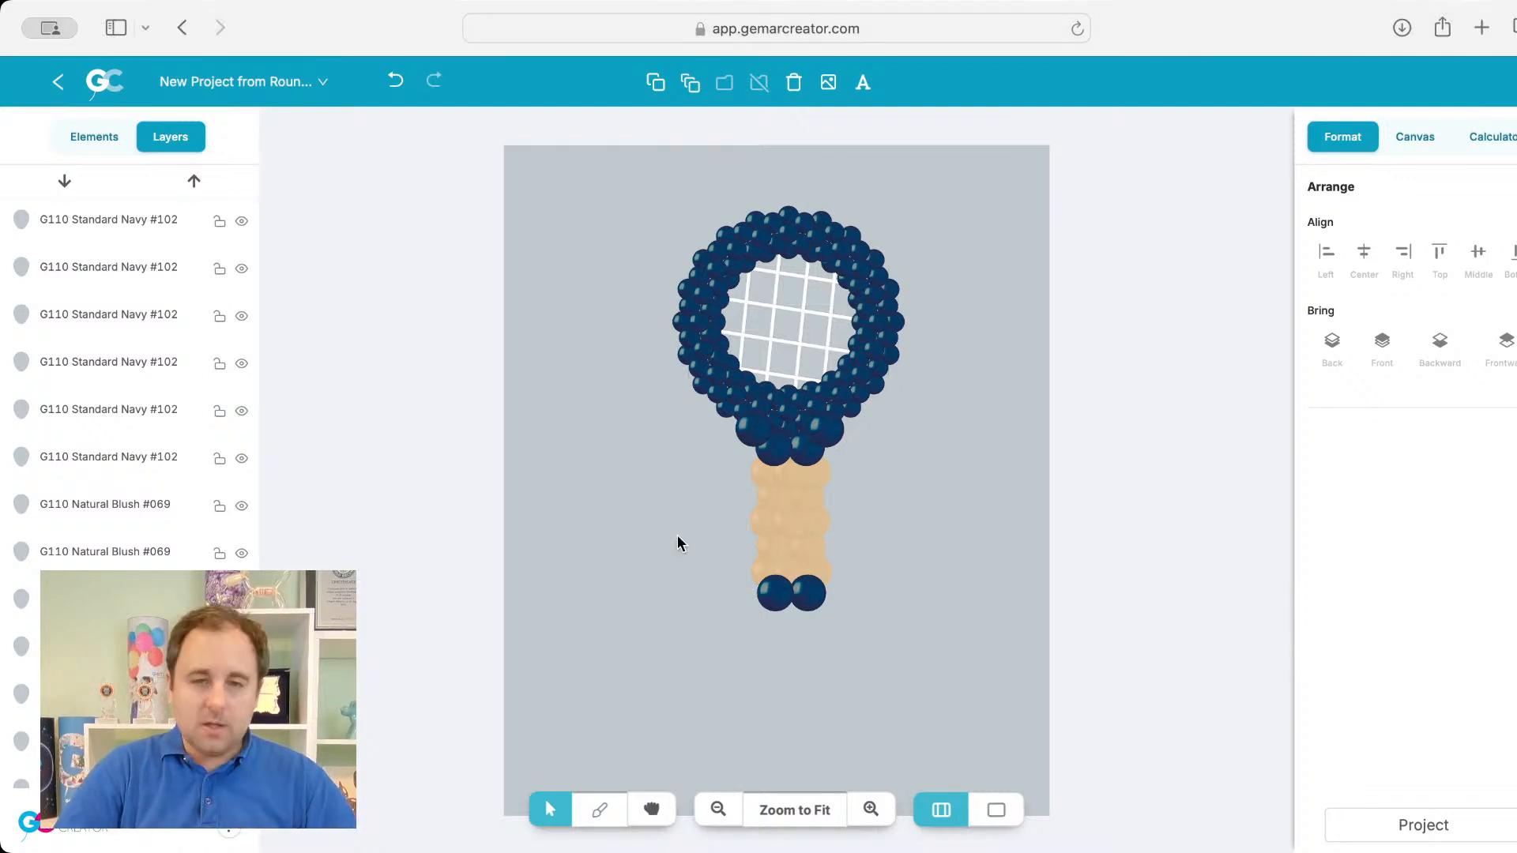
Step: Reload the blank project page, then select all of the racket's elements and clear the selection
drag(641, 170, 955, 662)
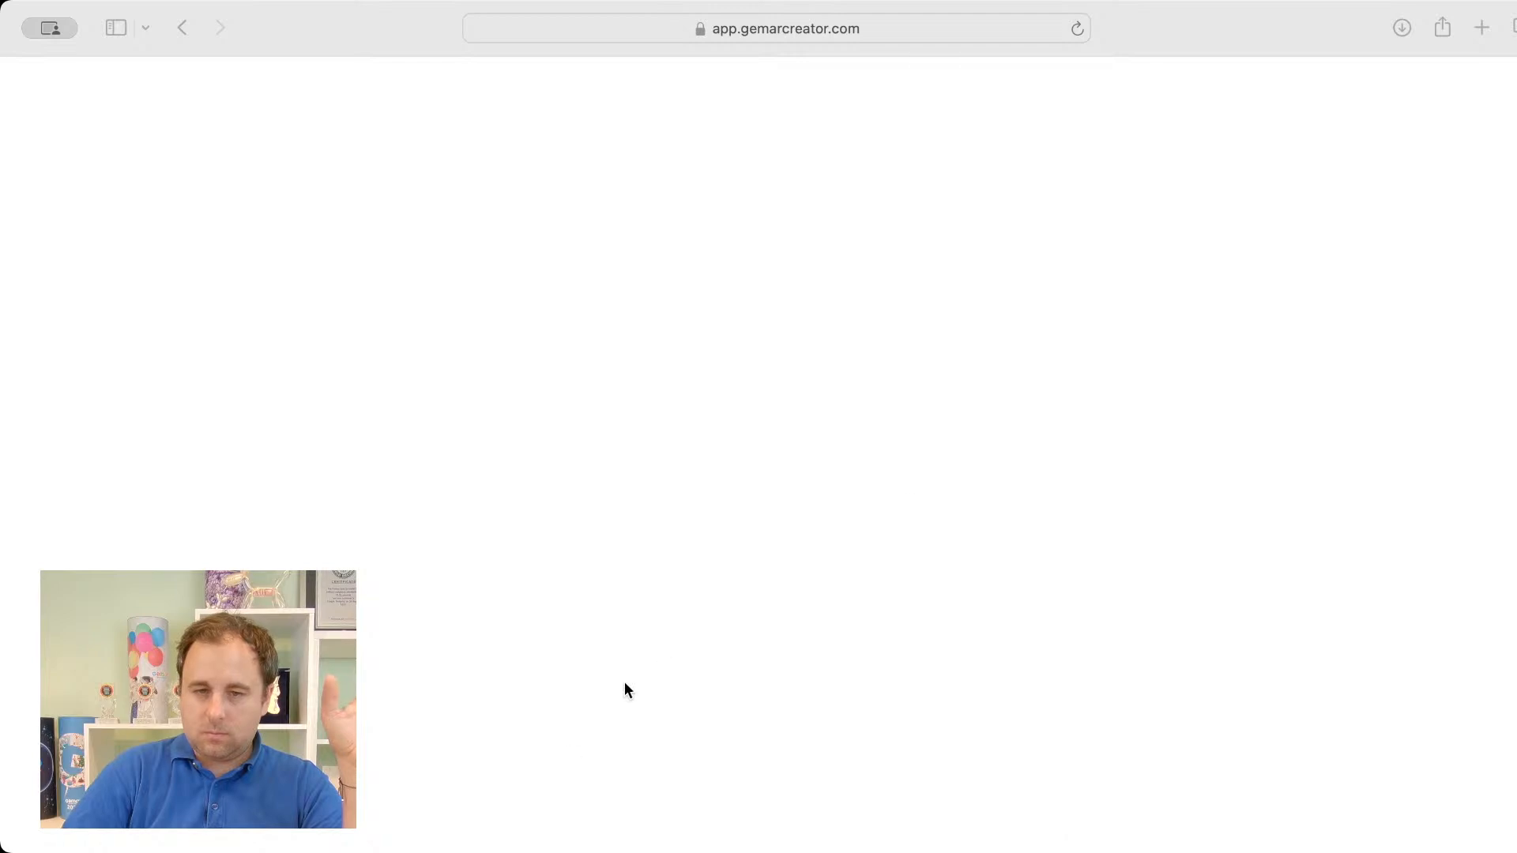
click(1077, 32)
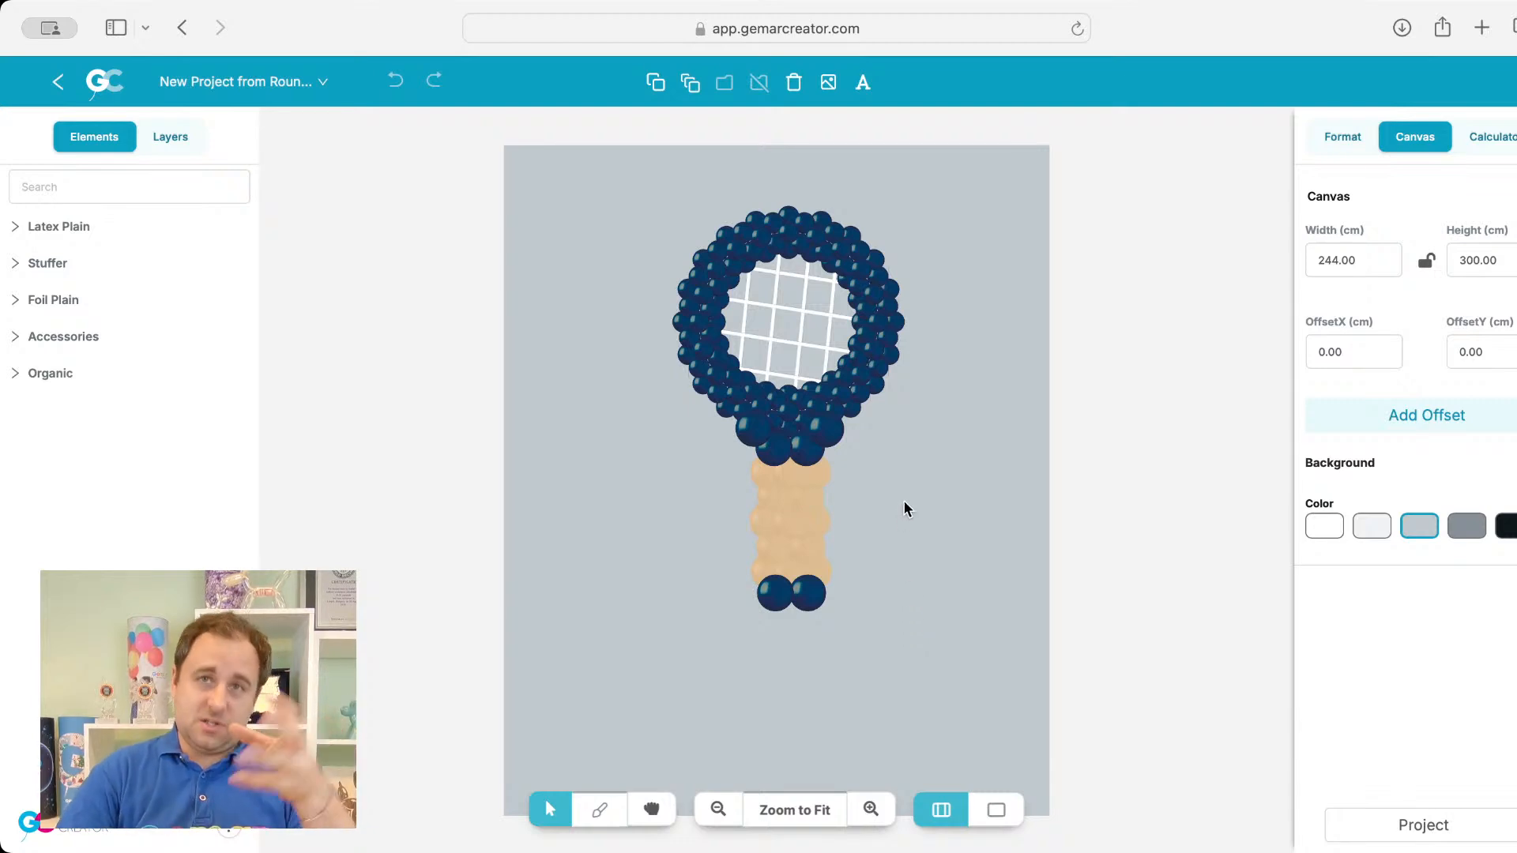
key(super+a)
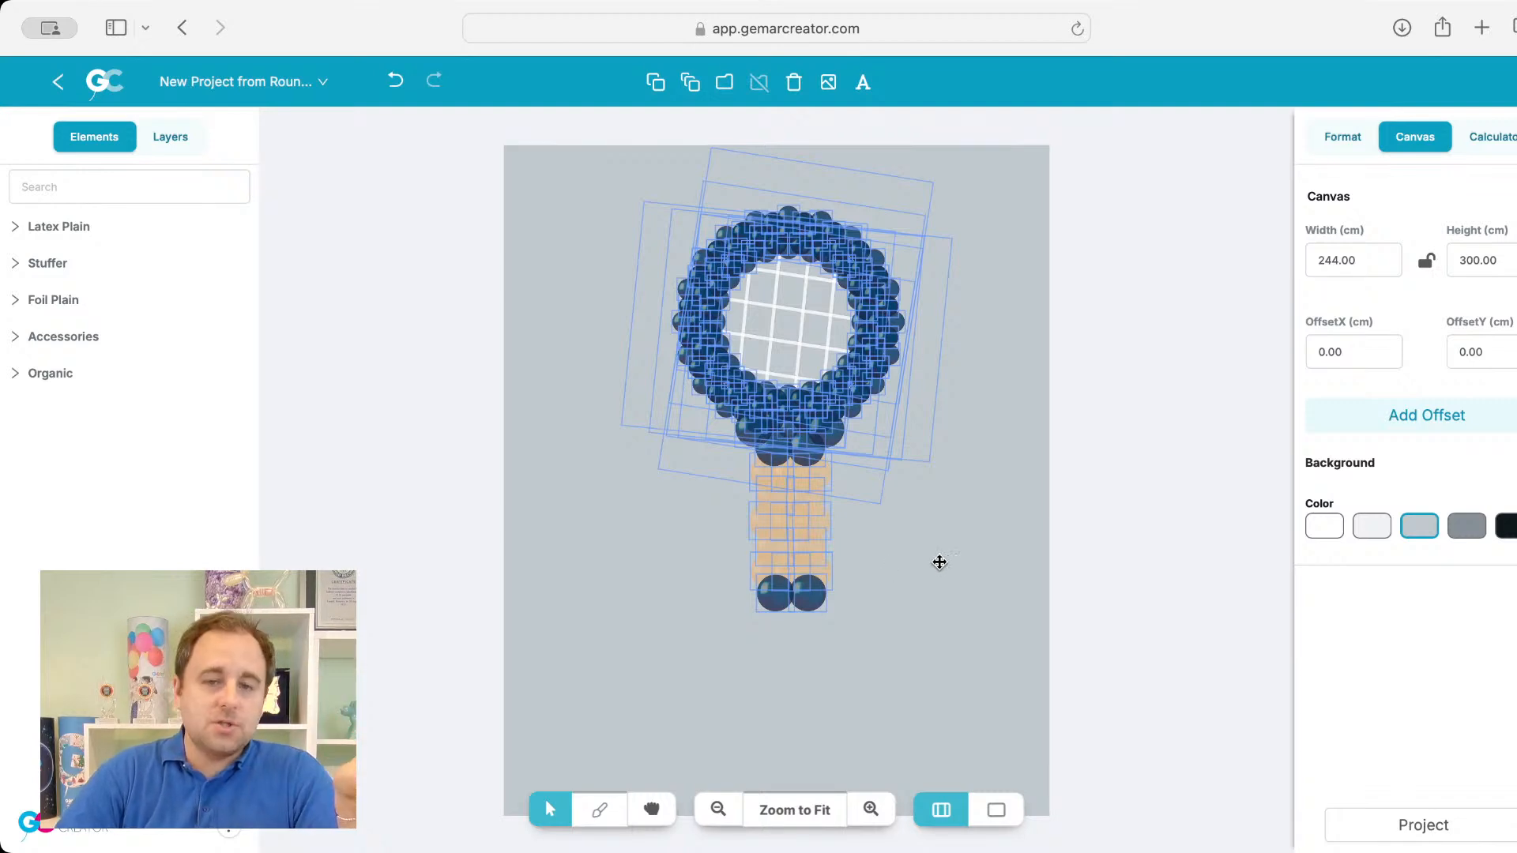
click(1094, 559)
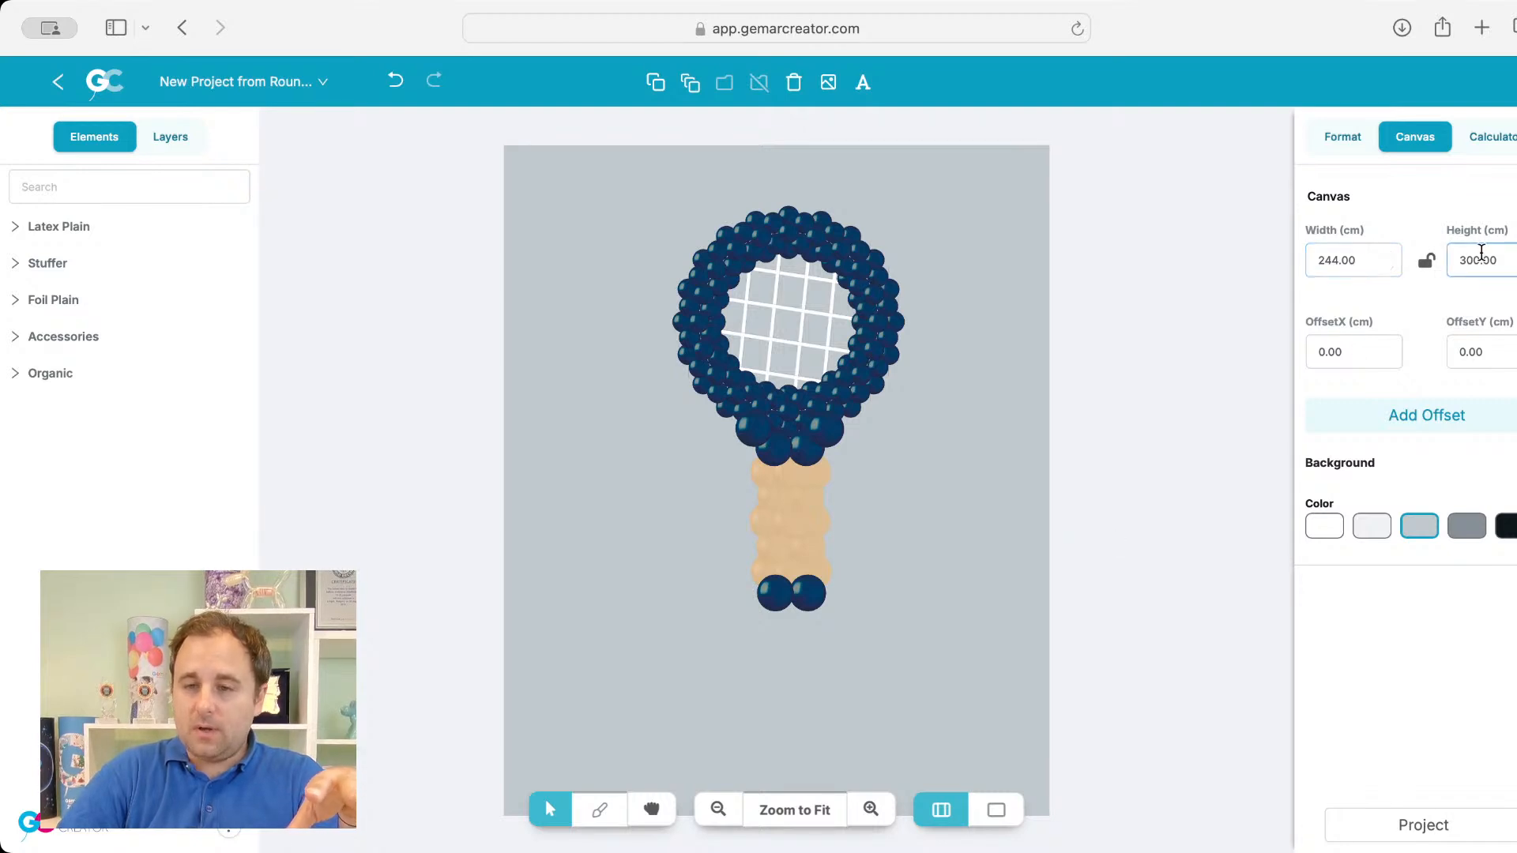
Step: Set the canvas height to 200 cm and move the whole racket so it fits centred on the shortened canvas
double_click(1482, 259)
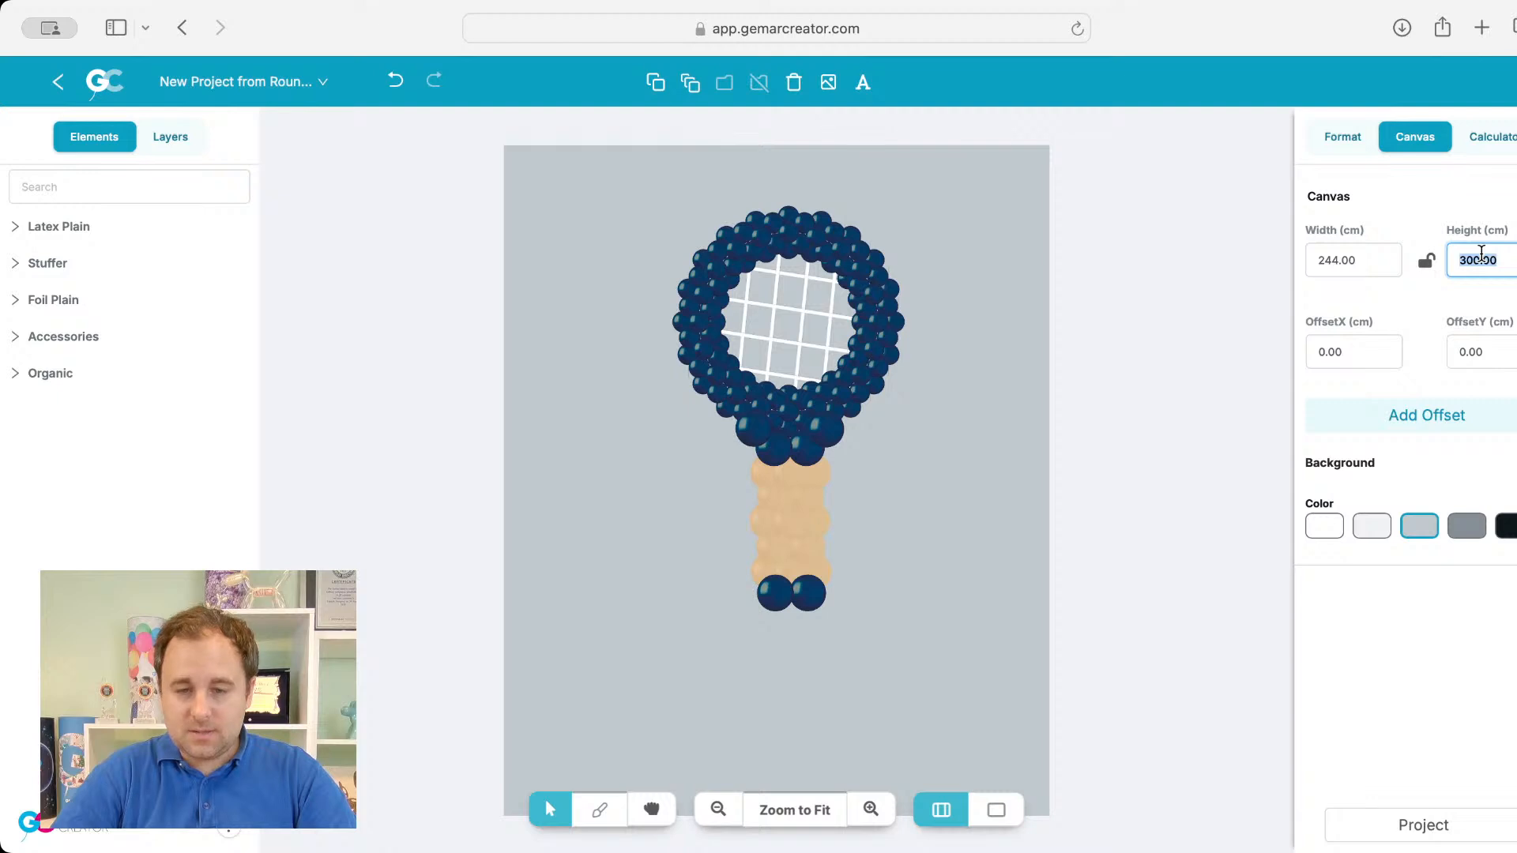
text(200)
drag(728, 341, 938, 535)
drag(782, 485, 779, 525)
click(951, 477)
Step: Set the canvas width to 120 cm
click(1358, 248)
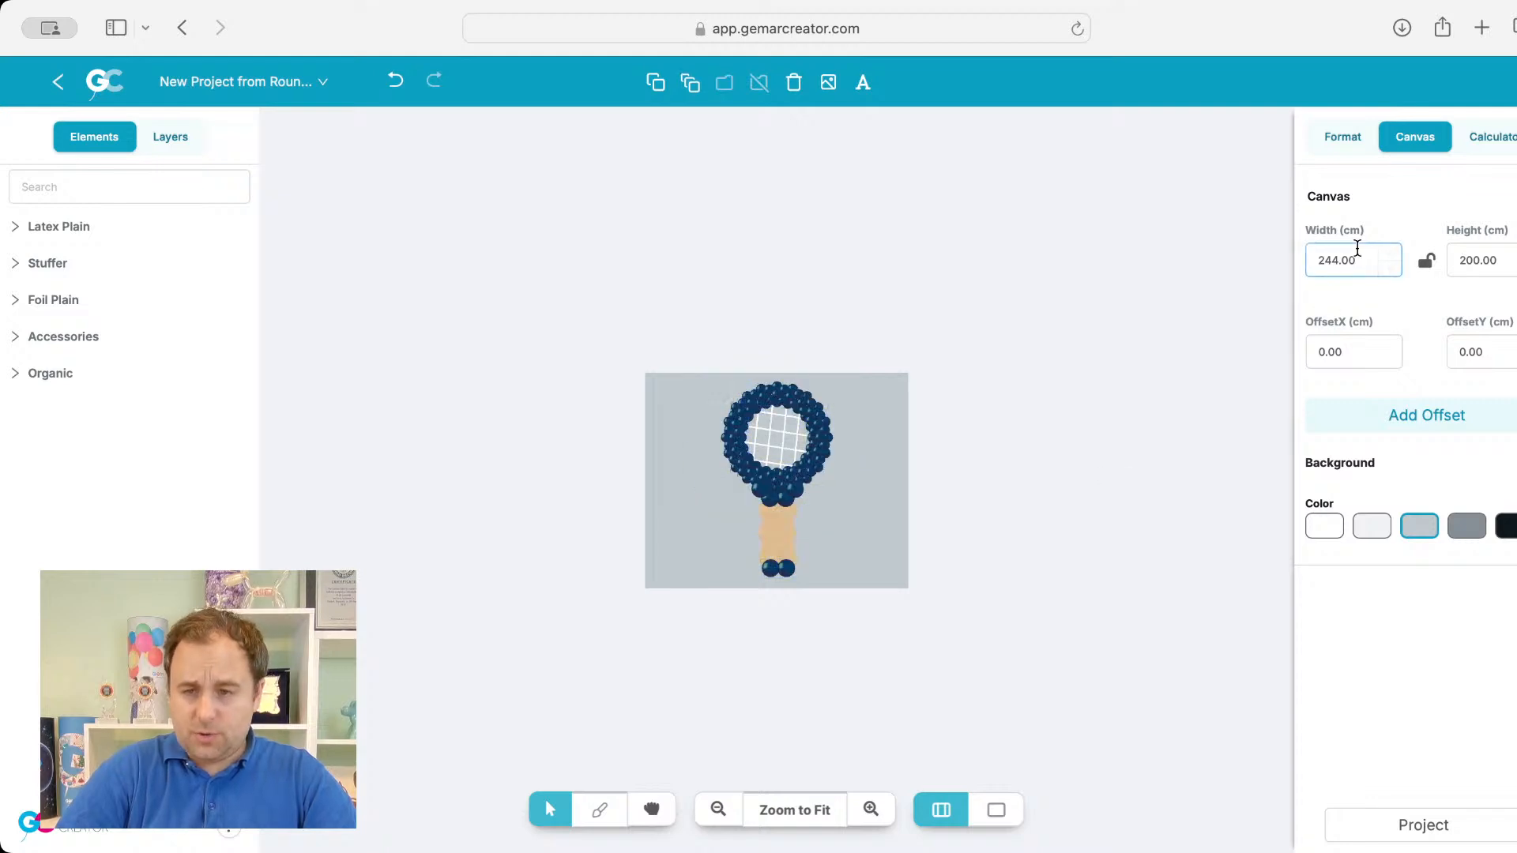
double_click(1358, 248)
text(100)
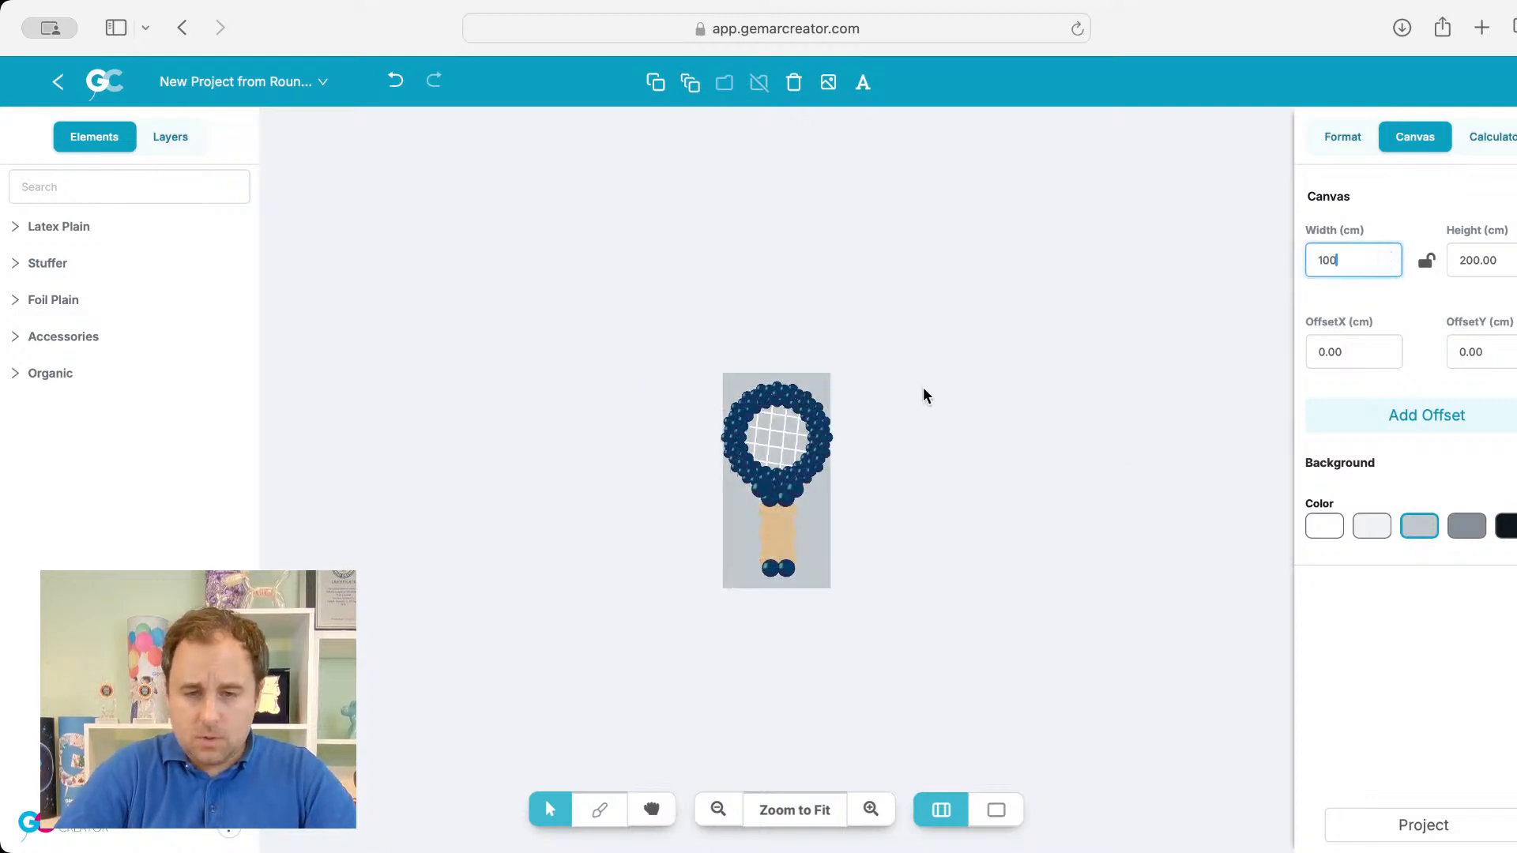
key(BackSpace)
key(BackSpace)
text(20)
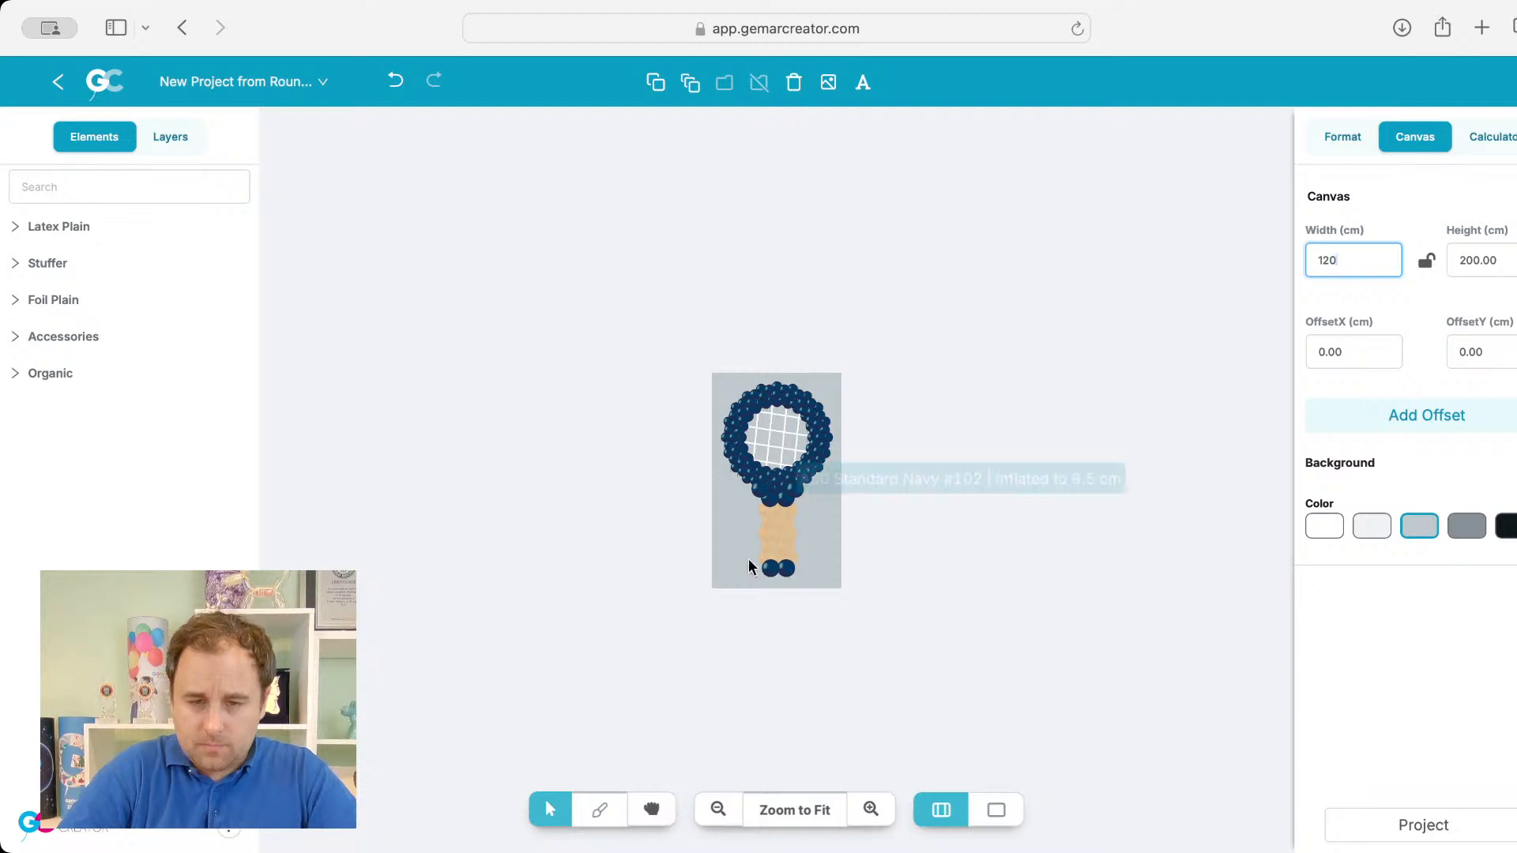
click(890, 640)
Step: Export the racket project as a PNG image
click(1469, 823)
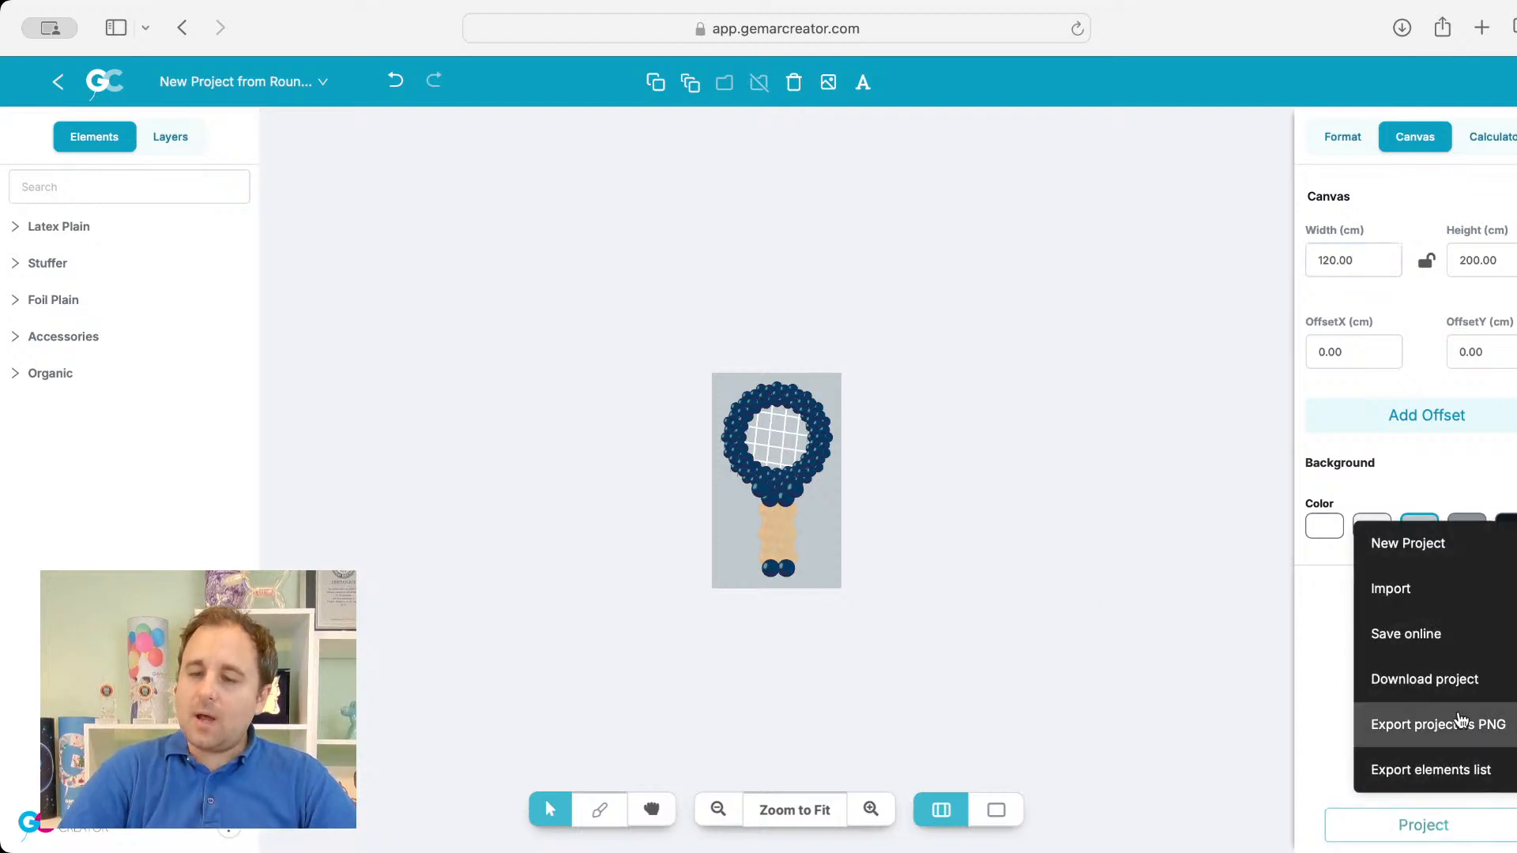
click(1448, 734)
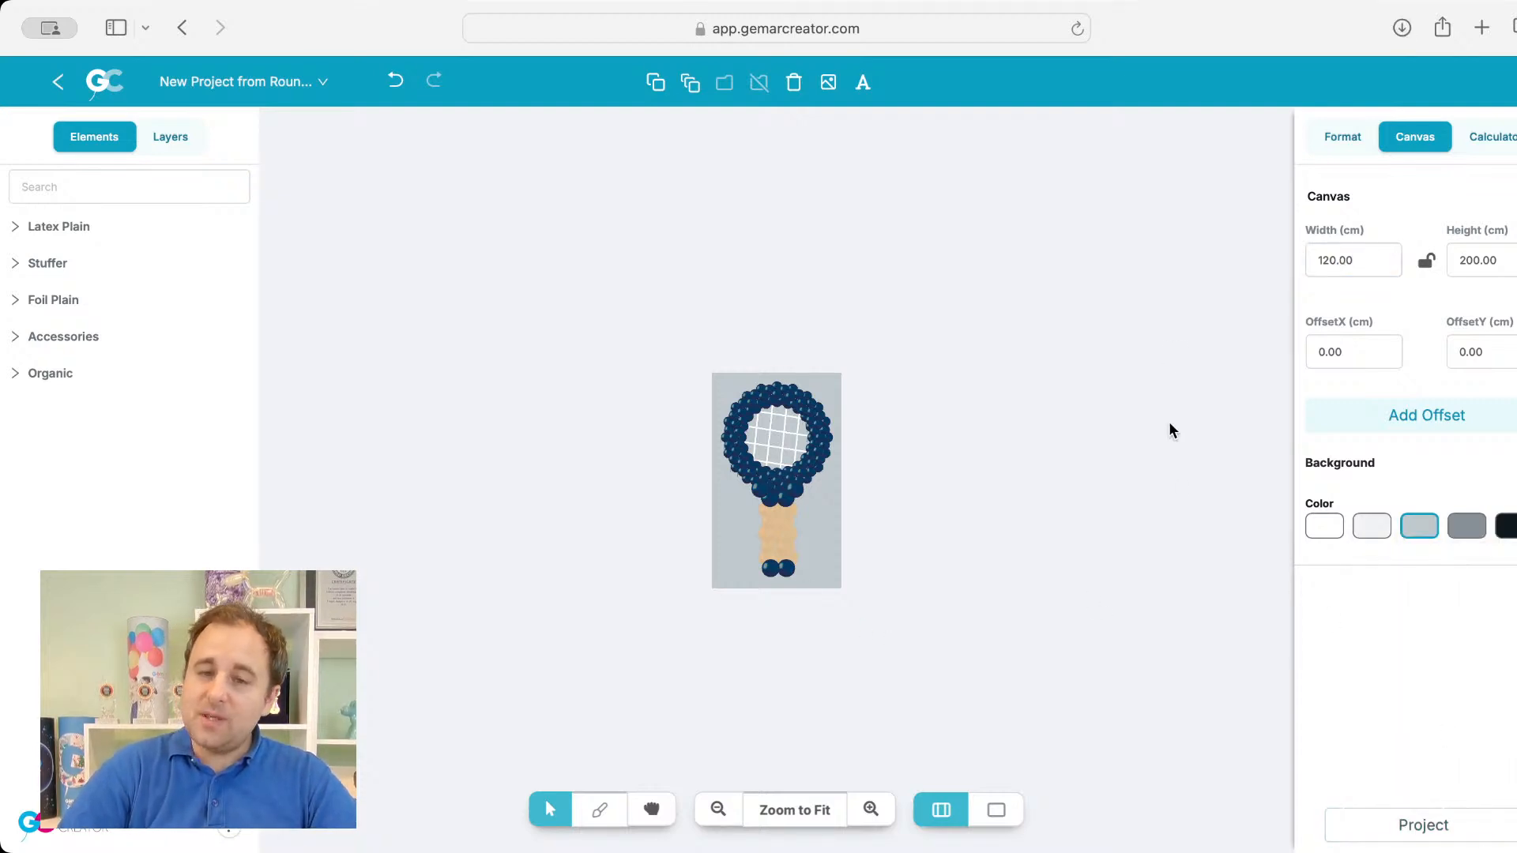
click(791, 808)
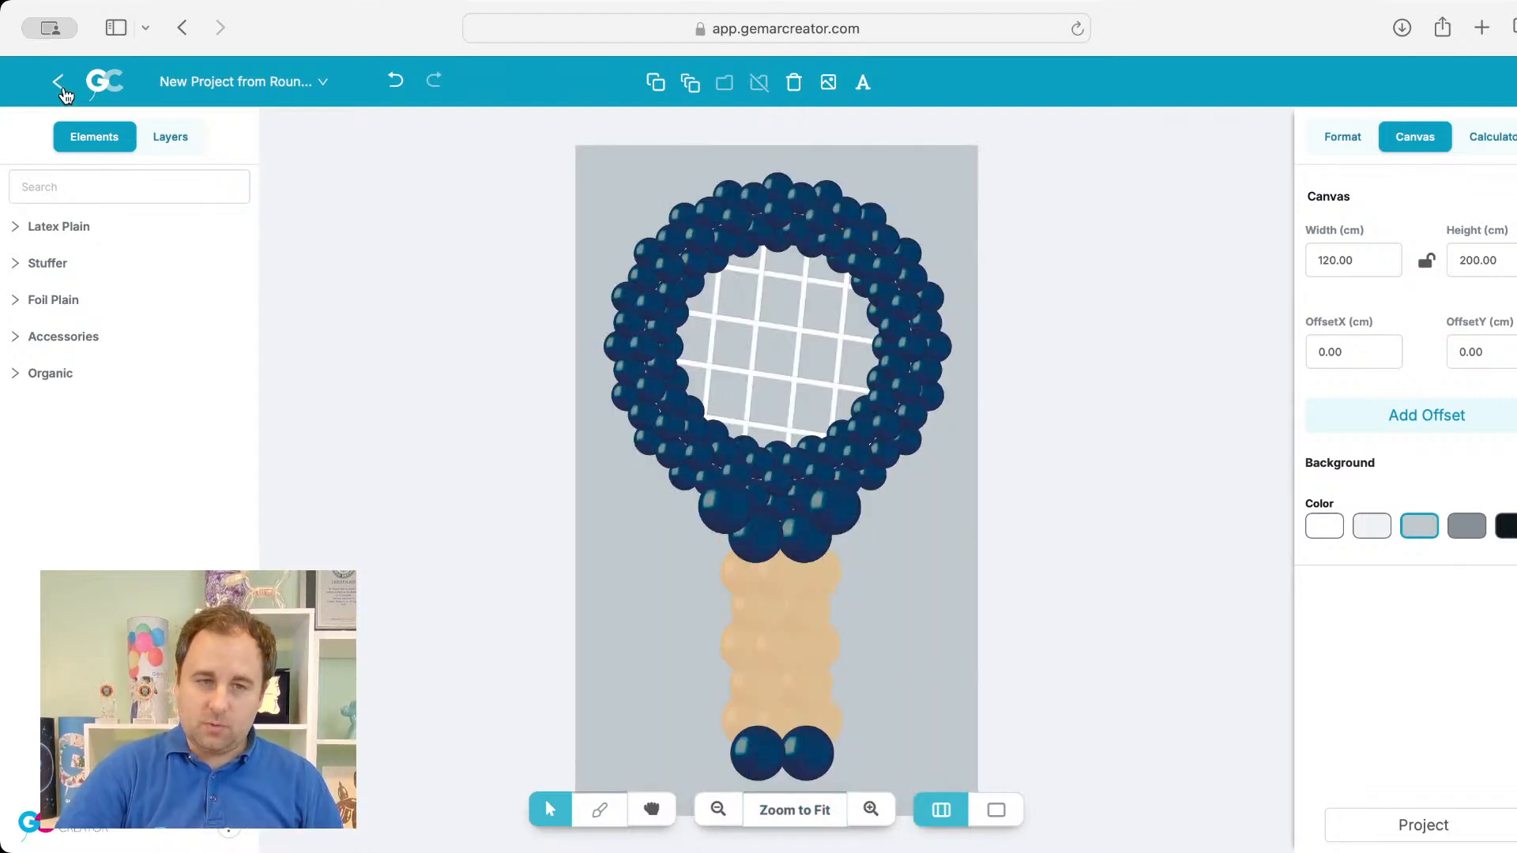
Step: Leave the racket project, create a new empty project and insert the image of the number 2
click(57, 86)
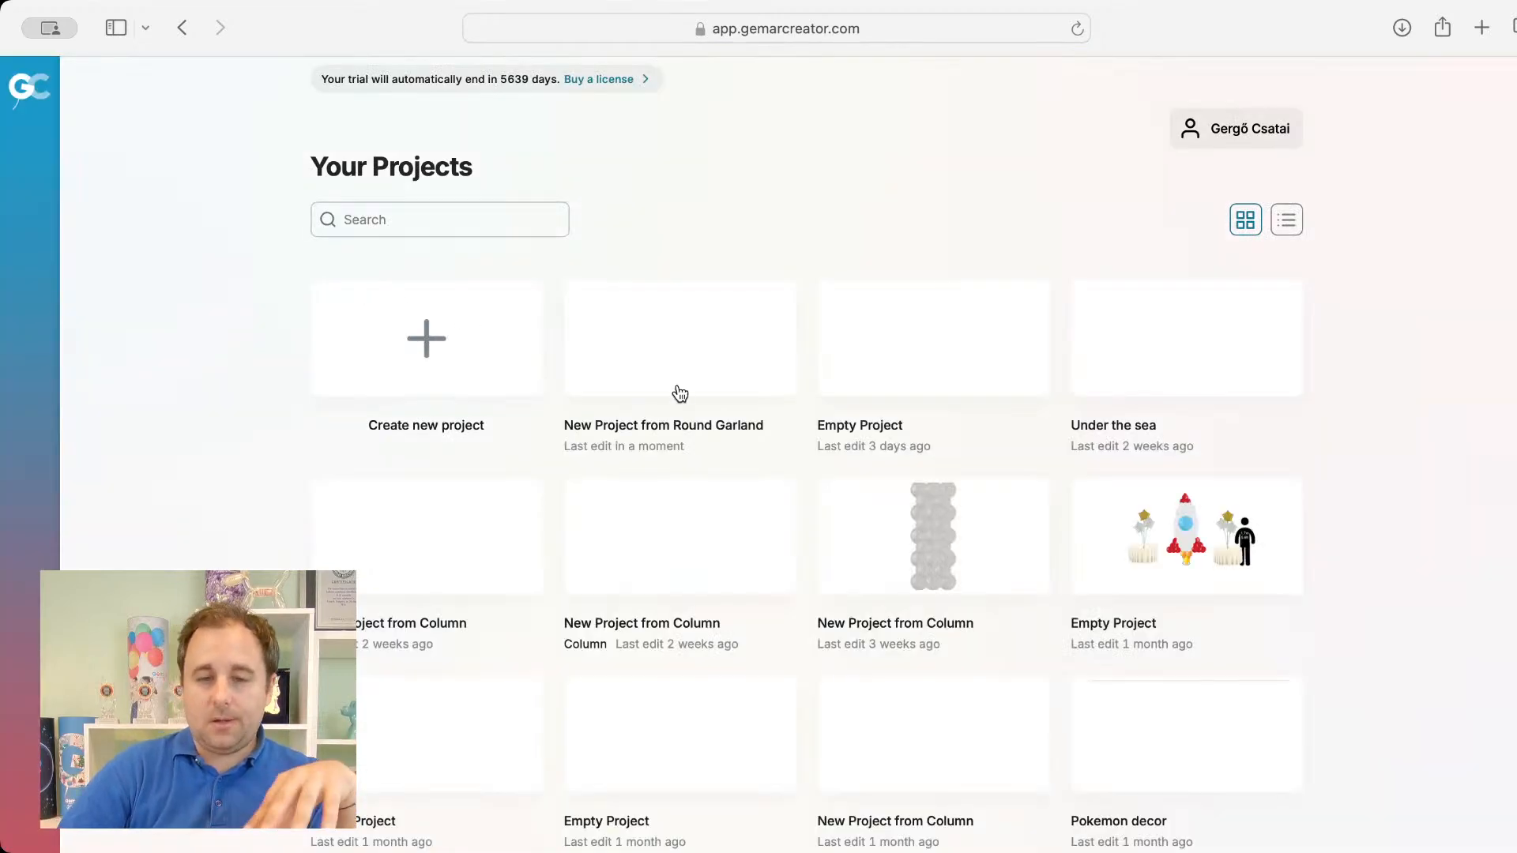
click(424, 338)
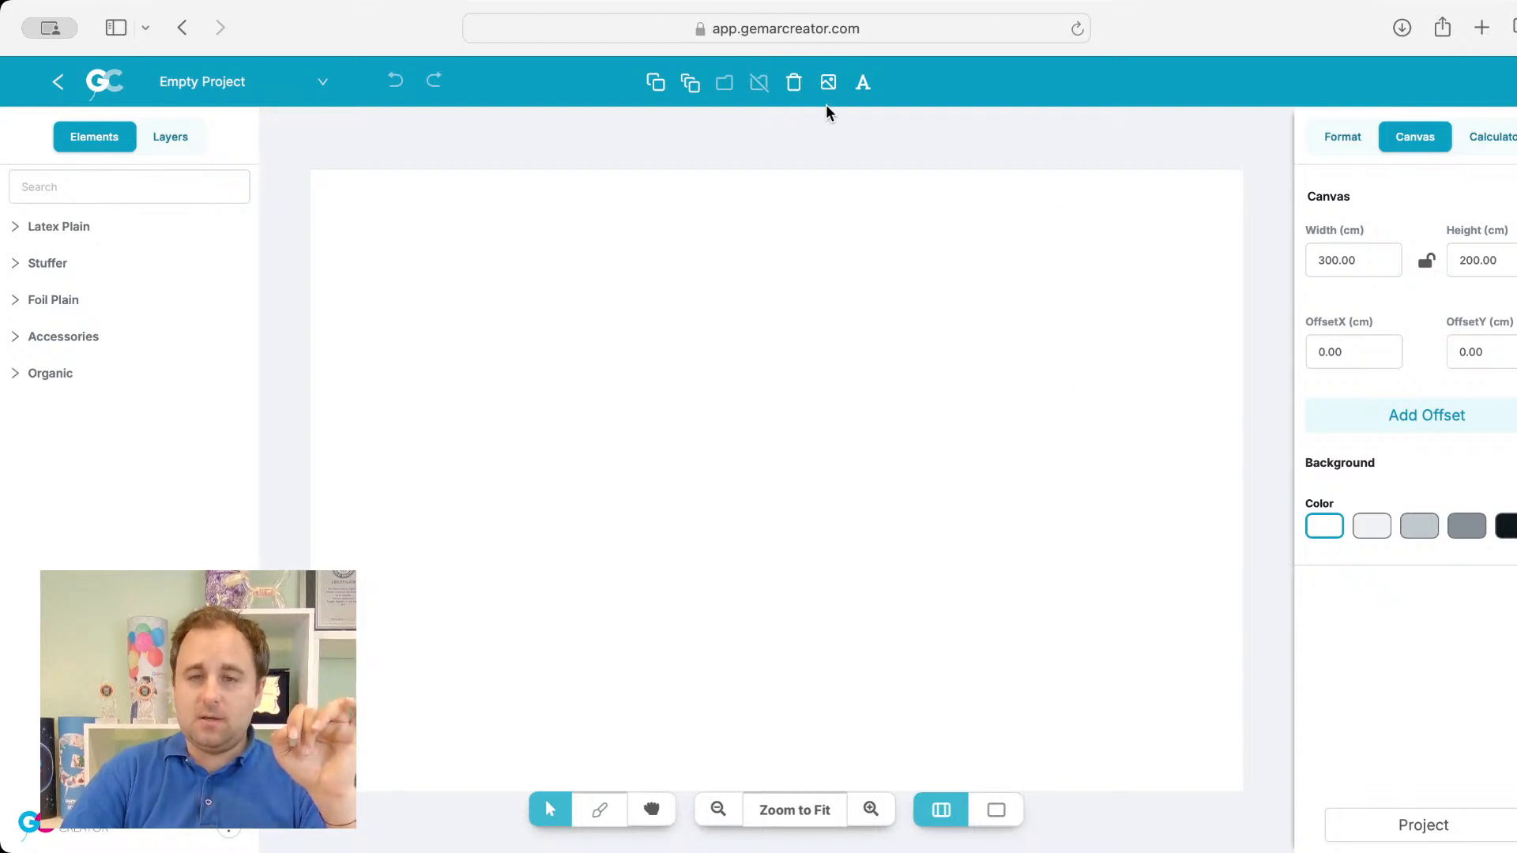
click(828, 82)
click(822, 273)
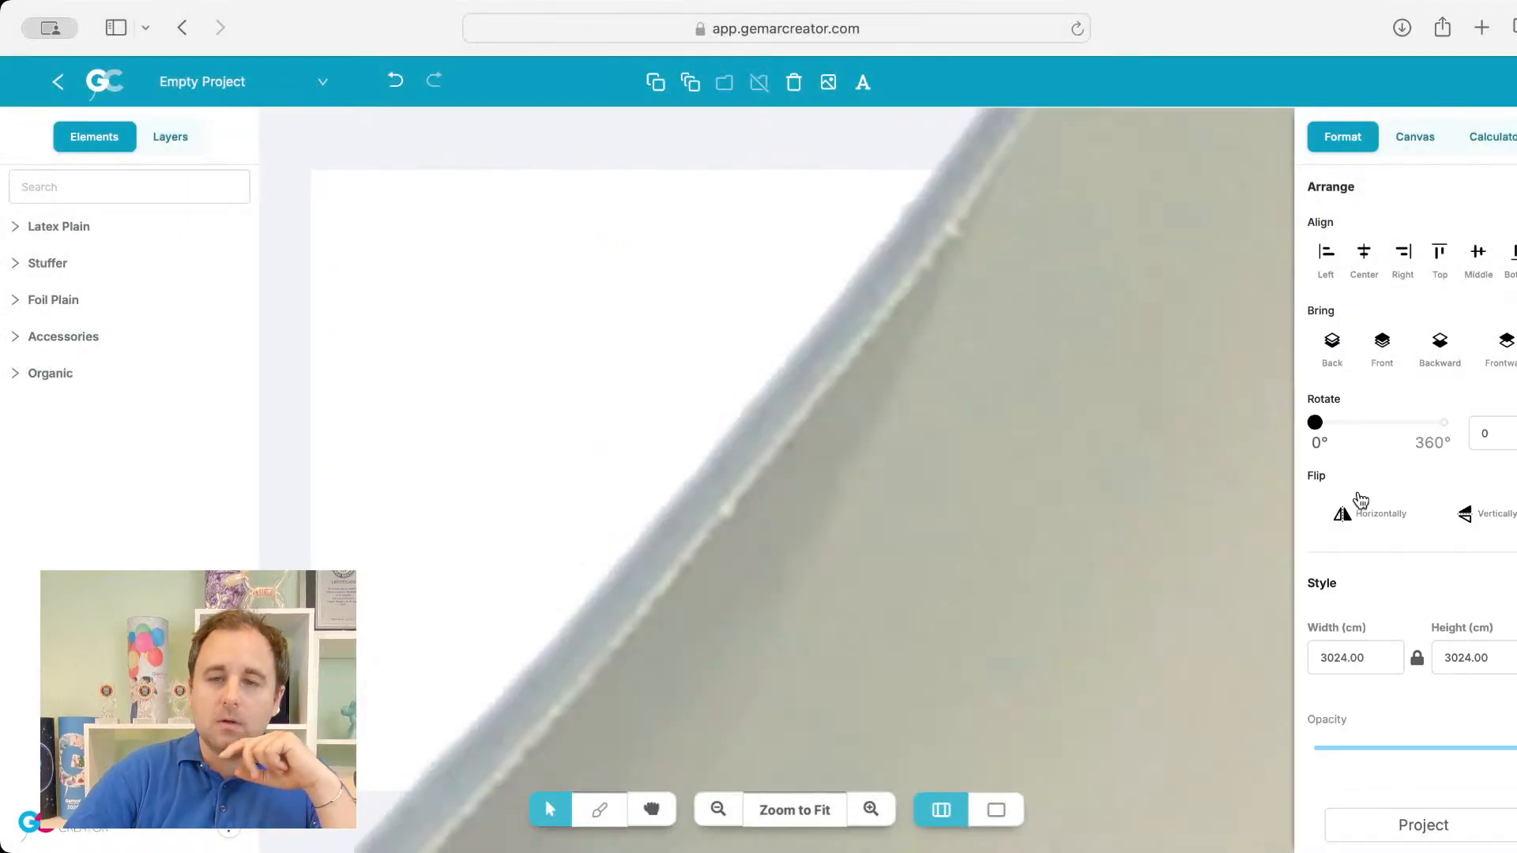
Step: Set the number 2 image's width to 100 cm and move it to the canvas's lower-left area
double_click(1352, 656)
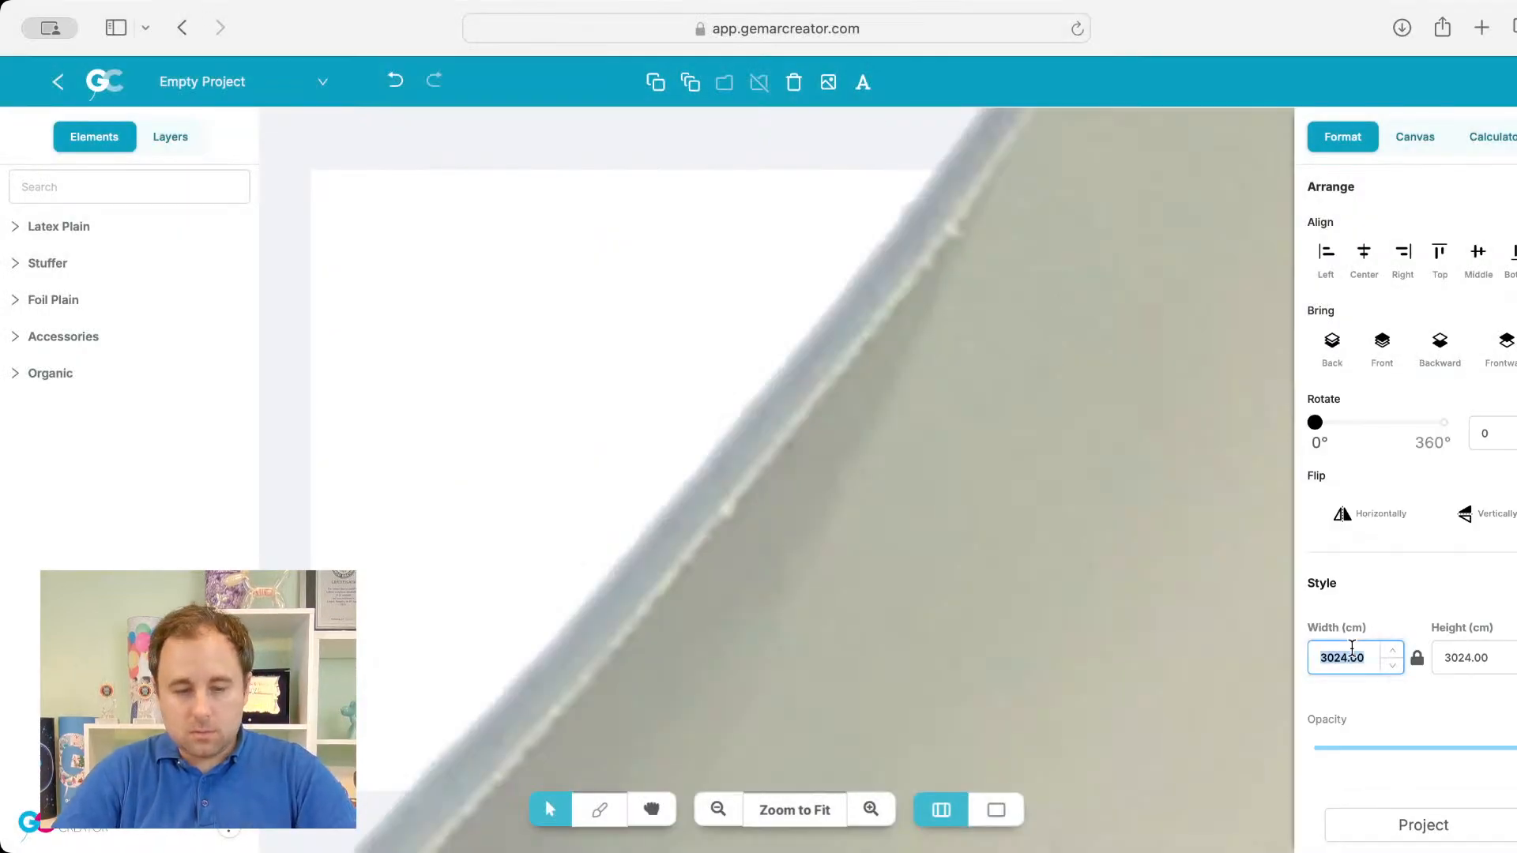
text(100)
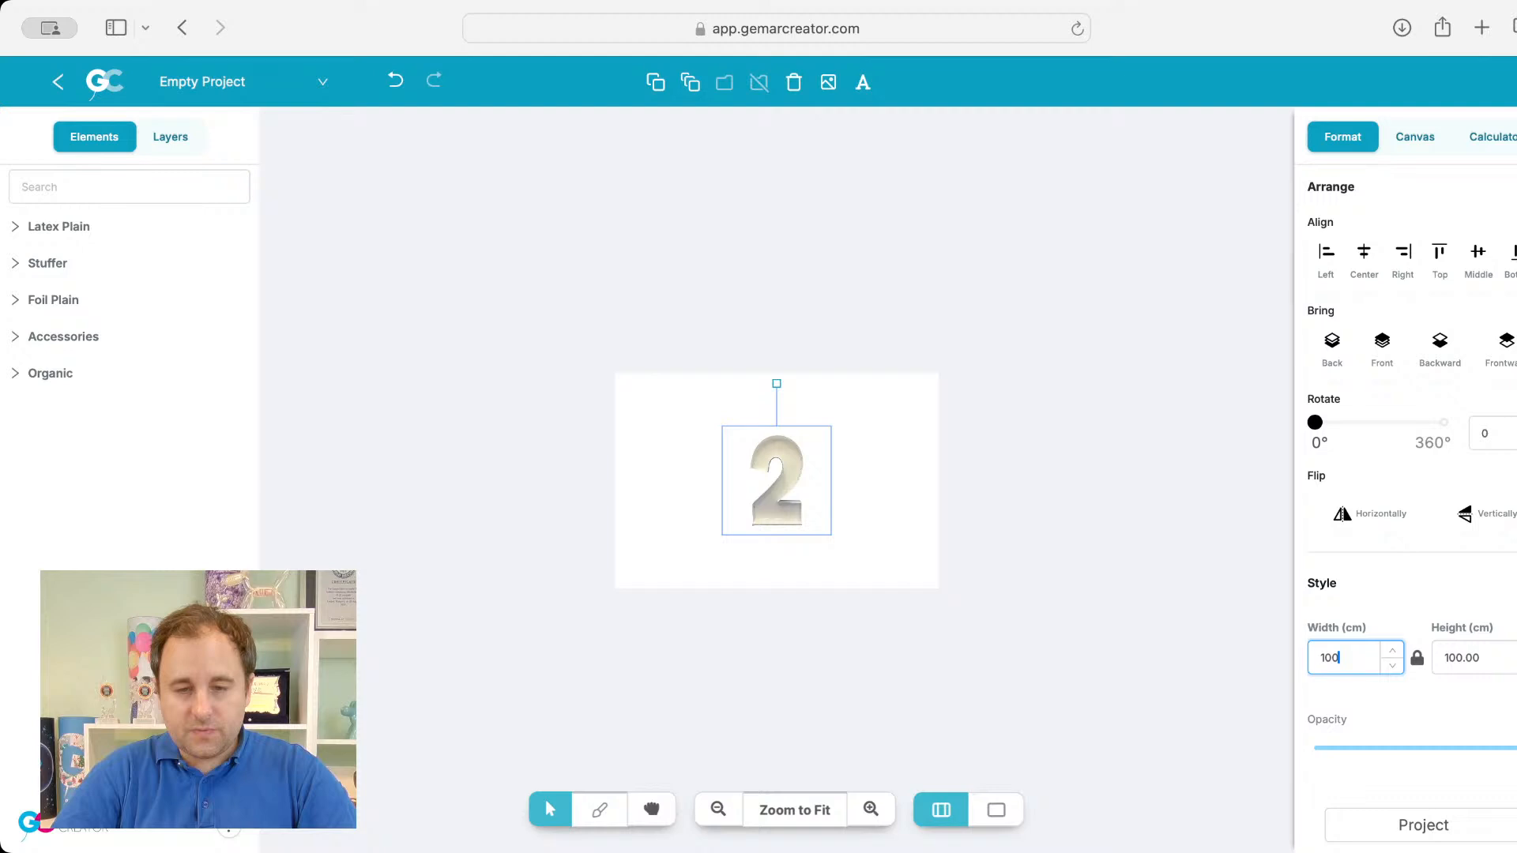
click(670, 701)
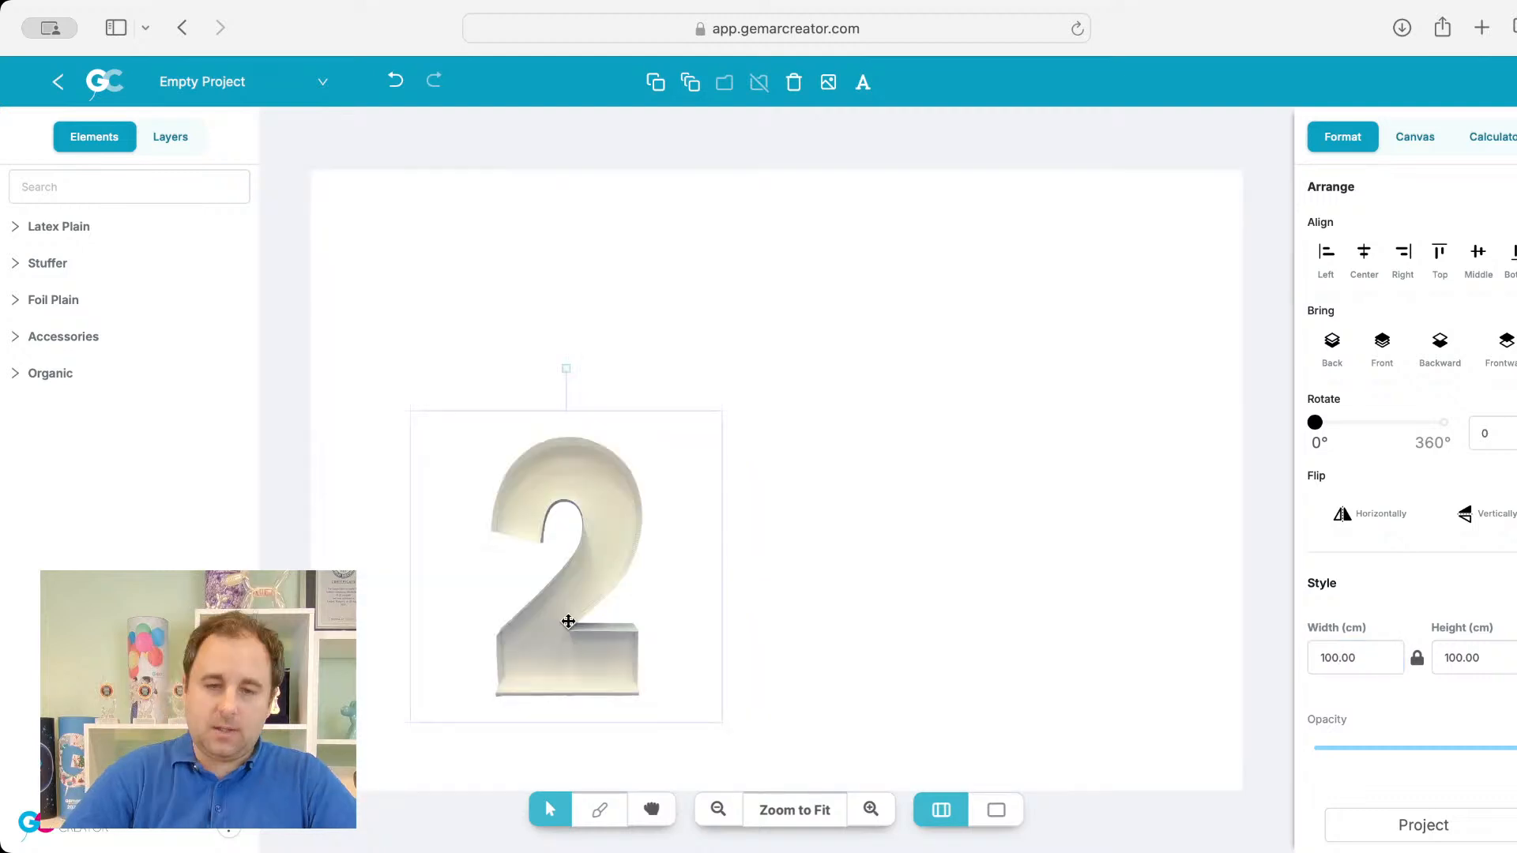
drag(569, 622, 534, 636)
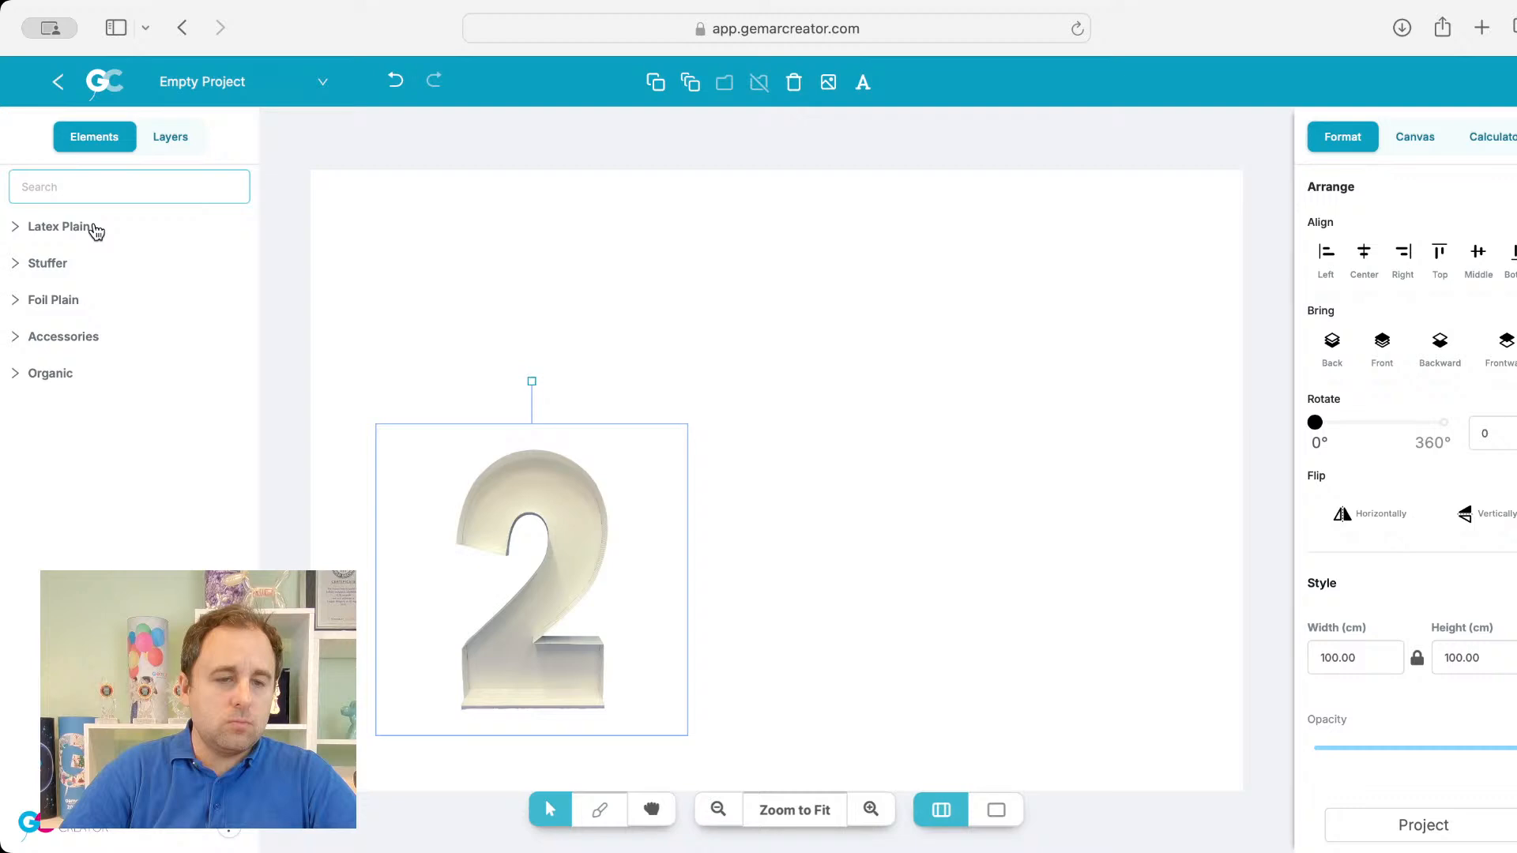
Step: Add the 100 cm metre from the accessories and place it over the number 2 to check its height
click(63, 337)
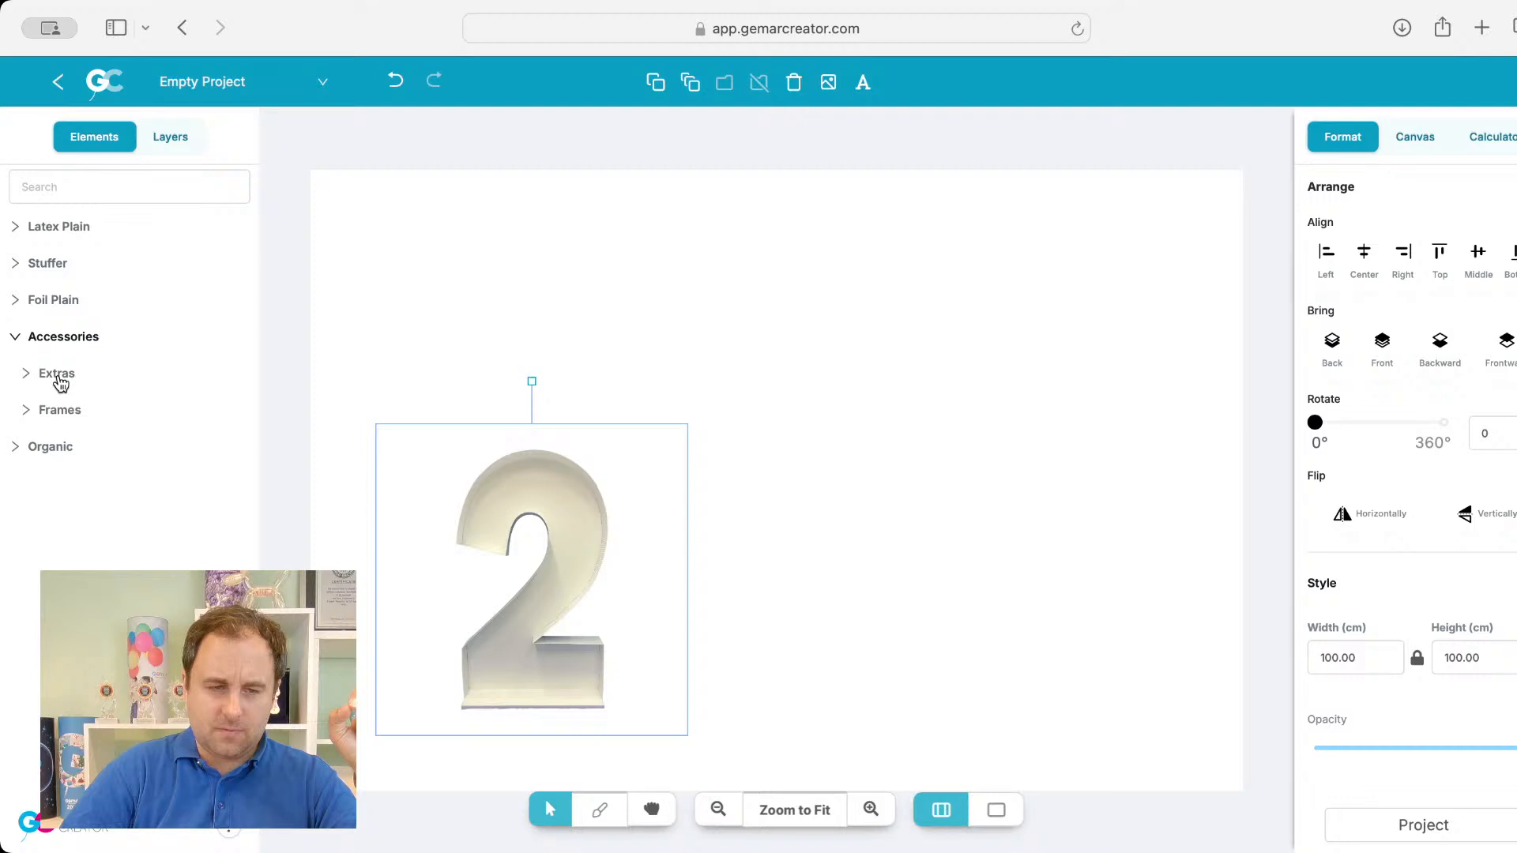
click(61, 378)
click(79, 417)
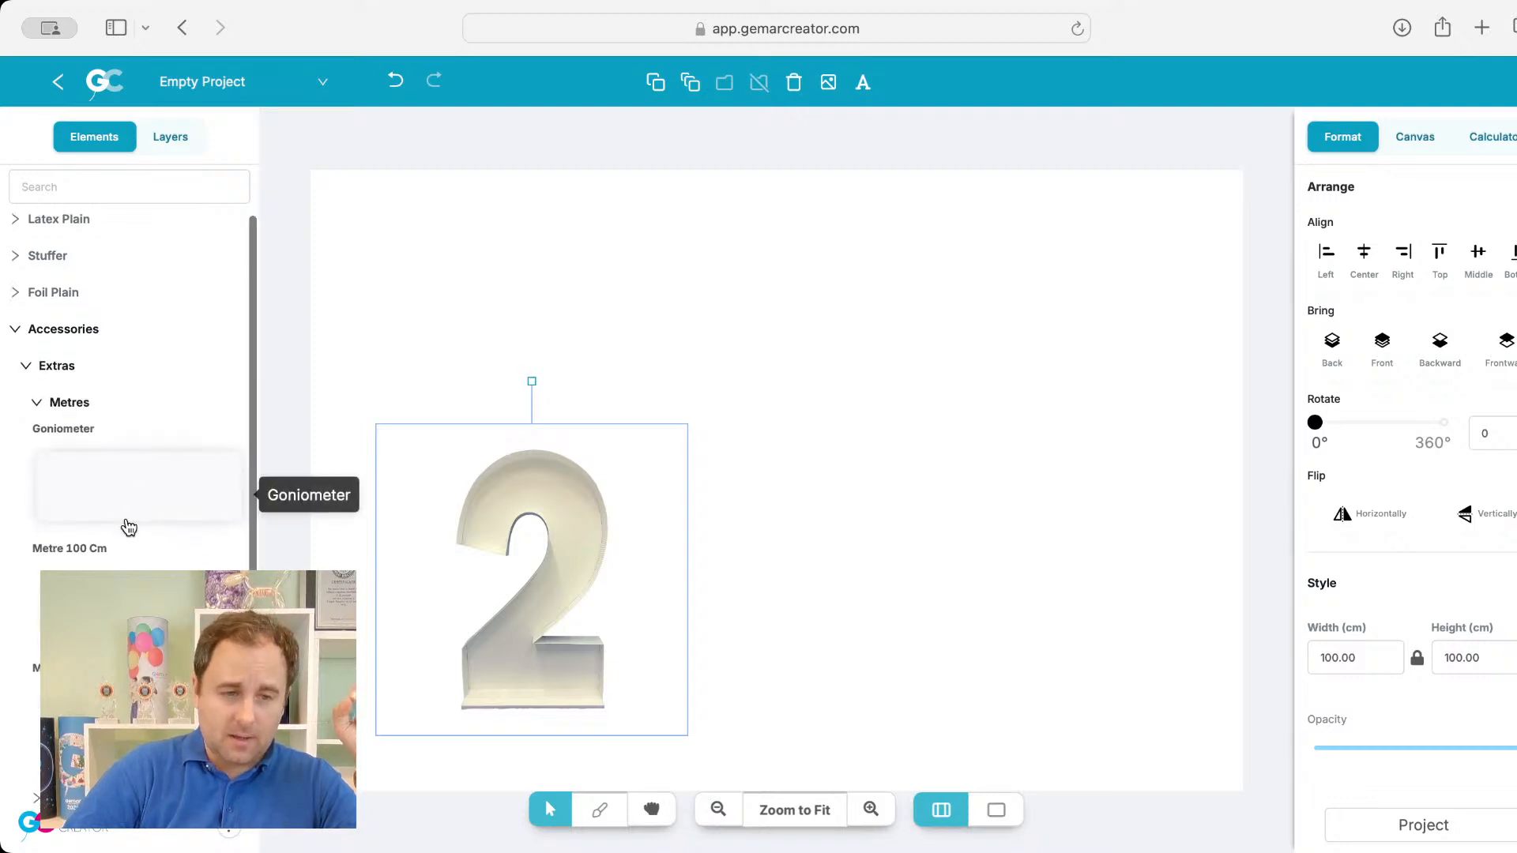
scroll(129, 527, down, 1)
click(135, 583)
drag(781, 465, 600, 527)
click(514, 515)
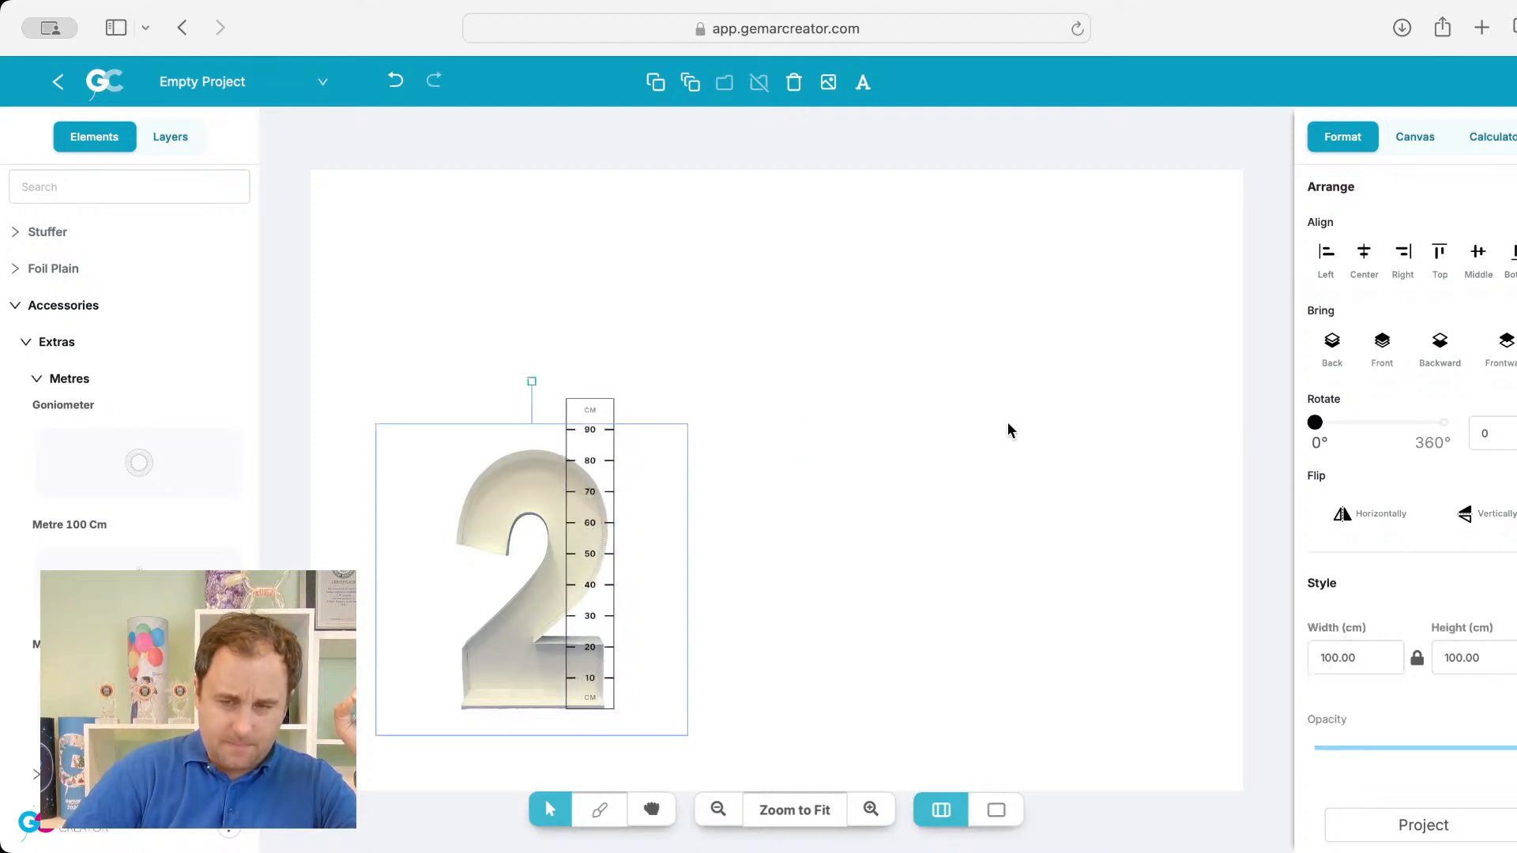
Step: Resize the number 2 image to 110 cm wide, aligning its base with the metre, and delete the metre
double_click(1335, 657)
text(11)
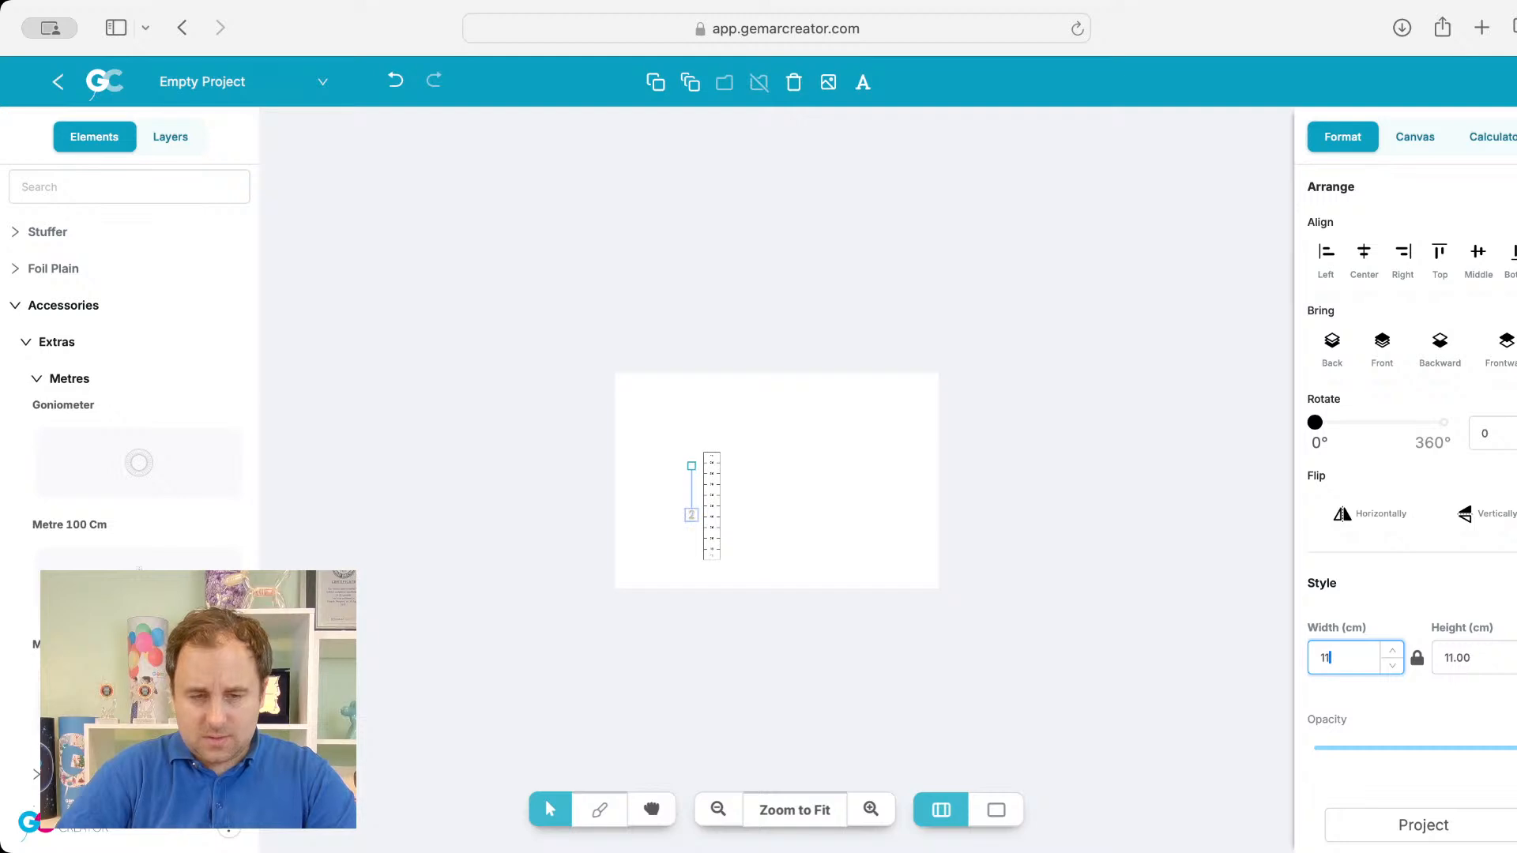
text(0)
click(794, 810)
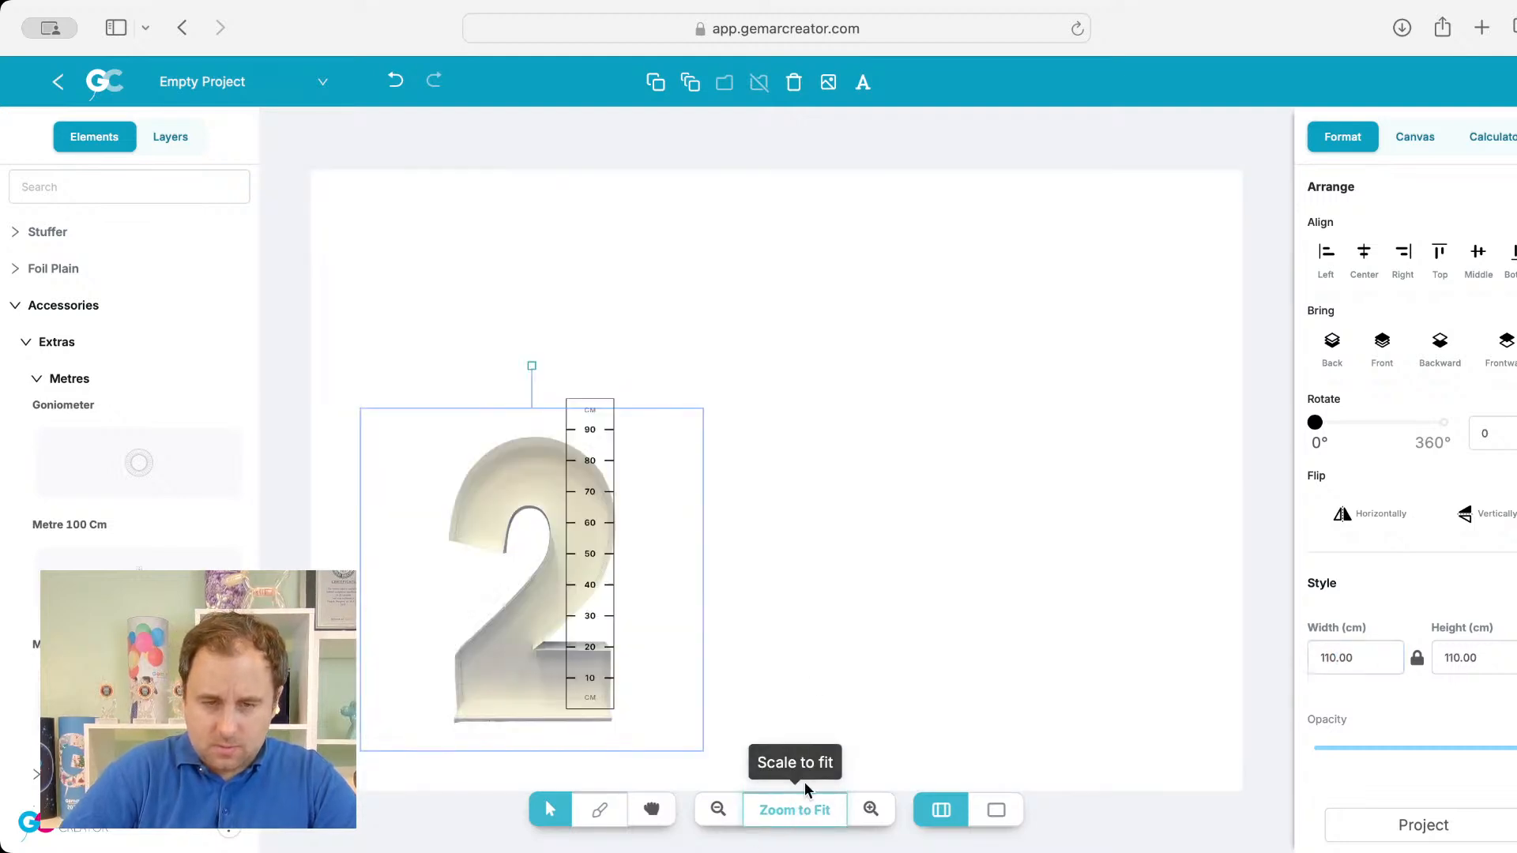
drag(545, 606, 533, 592)
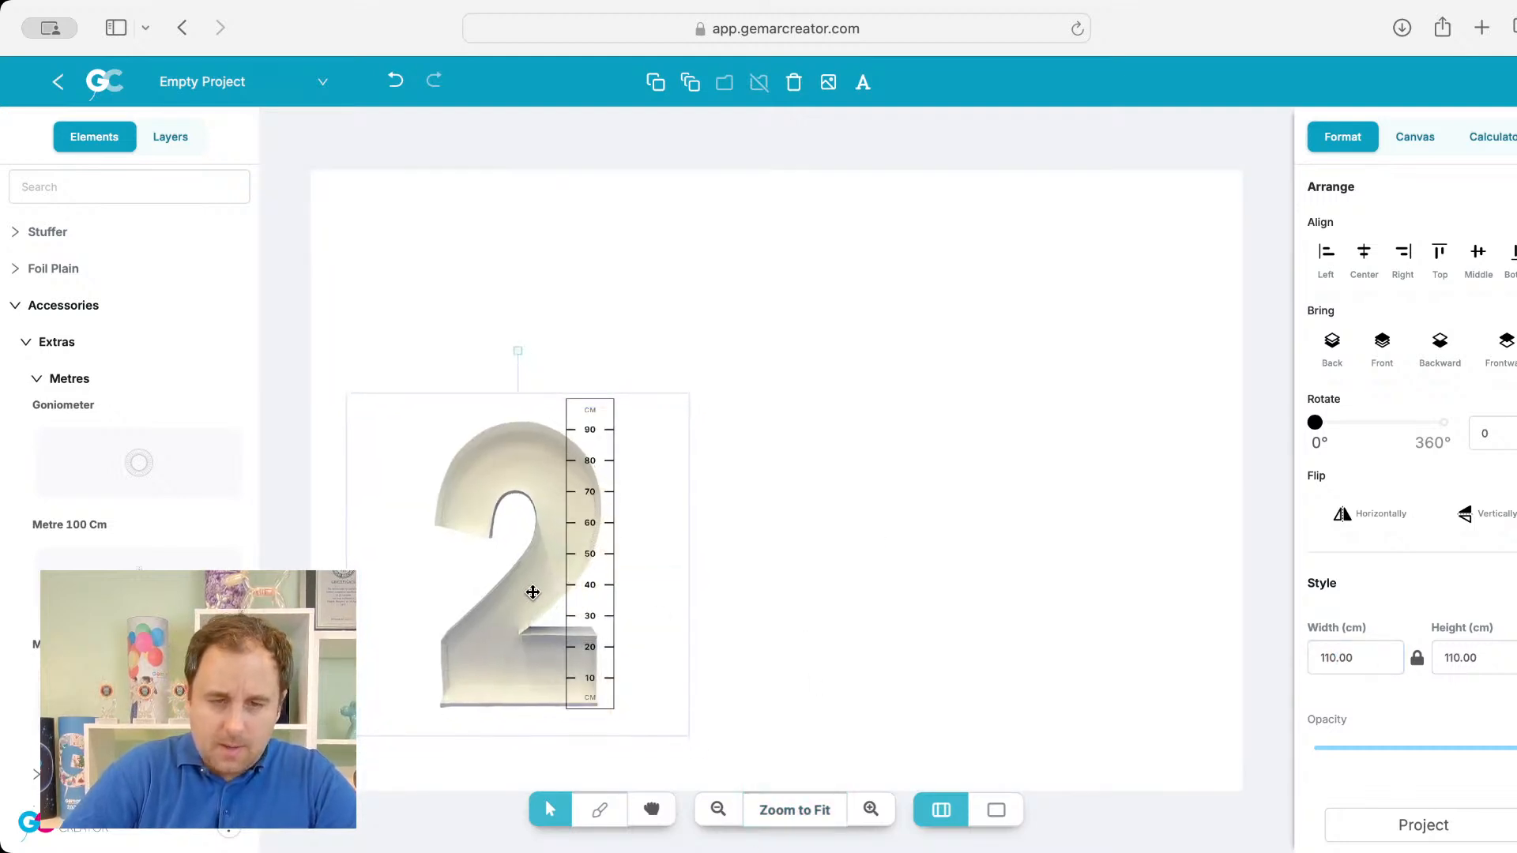
click(600, 582)
key(Delete)
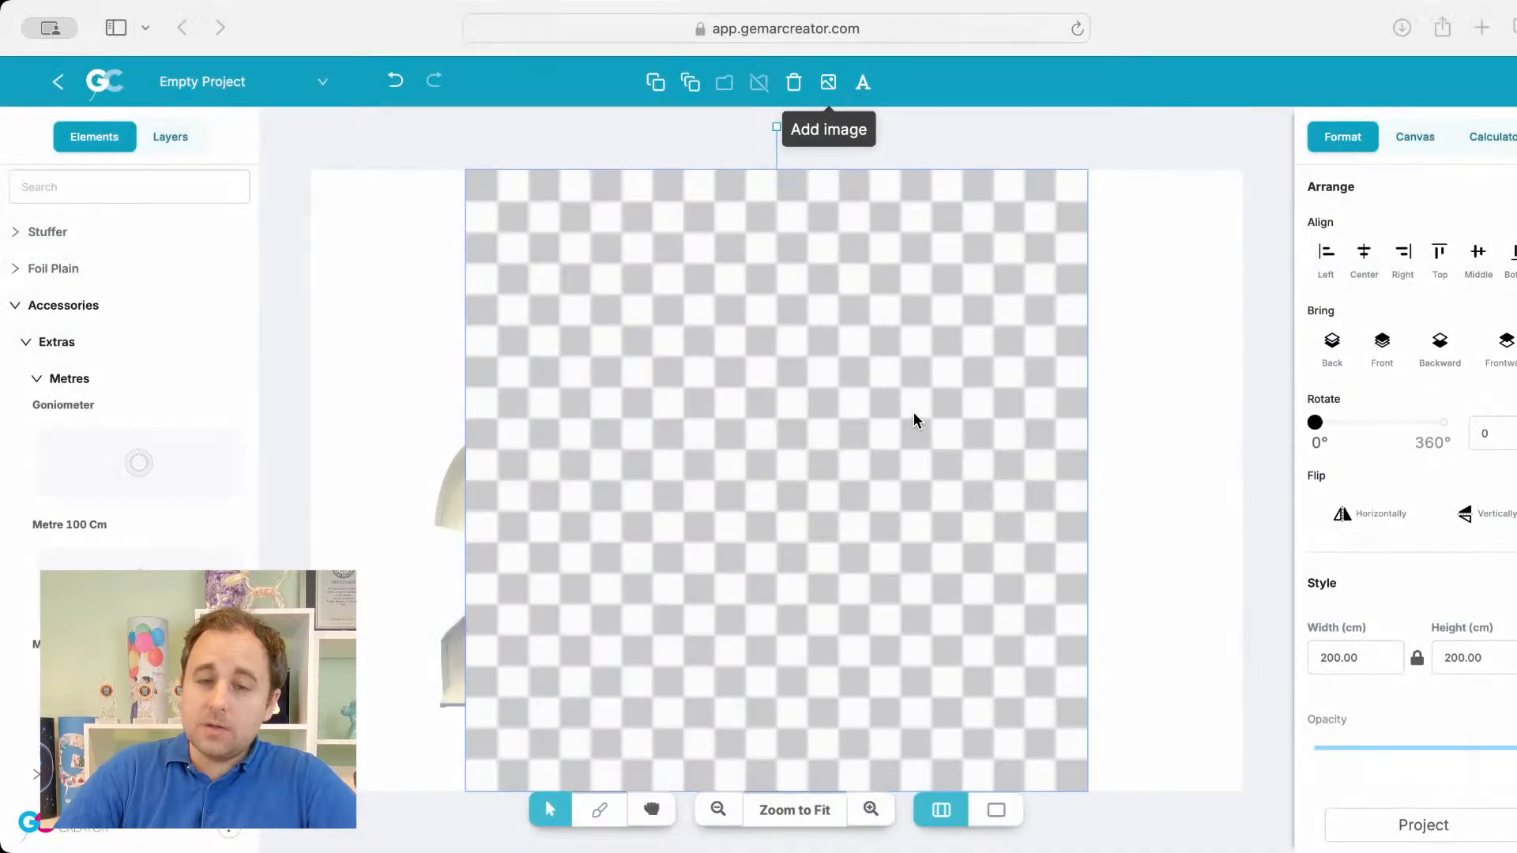
Step: Insert the image of the number 0, set its width to 110 cm and place it beside the 2
click(1377, 665)
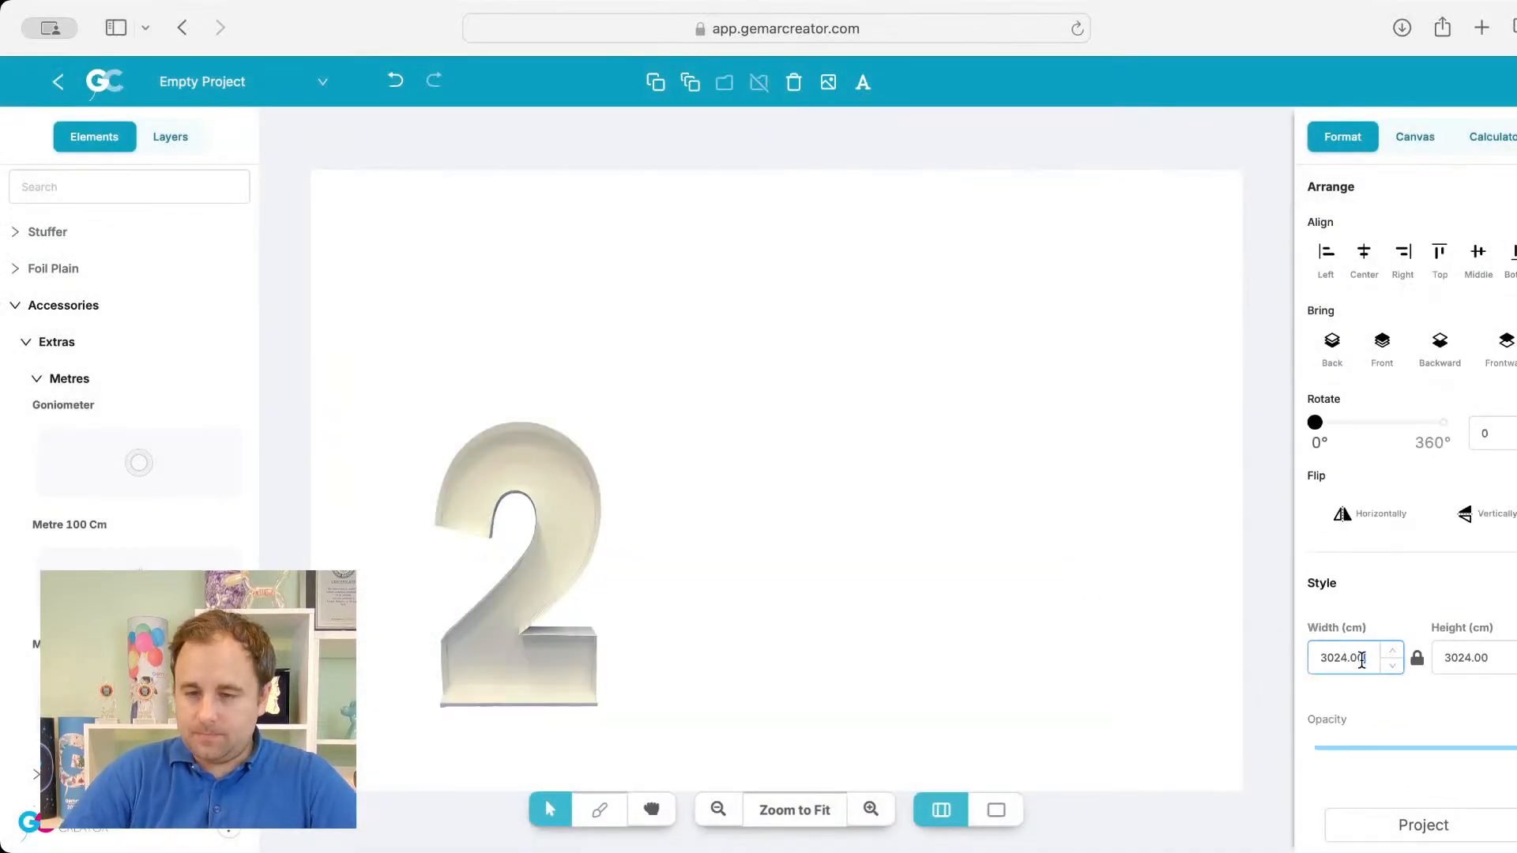
double_click(1362, 660)
text(1110)
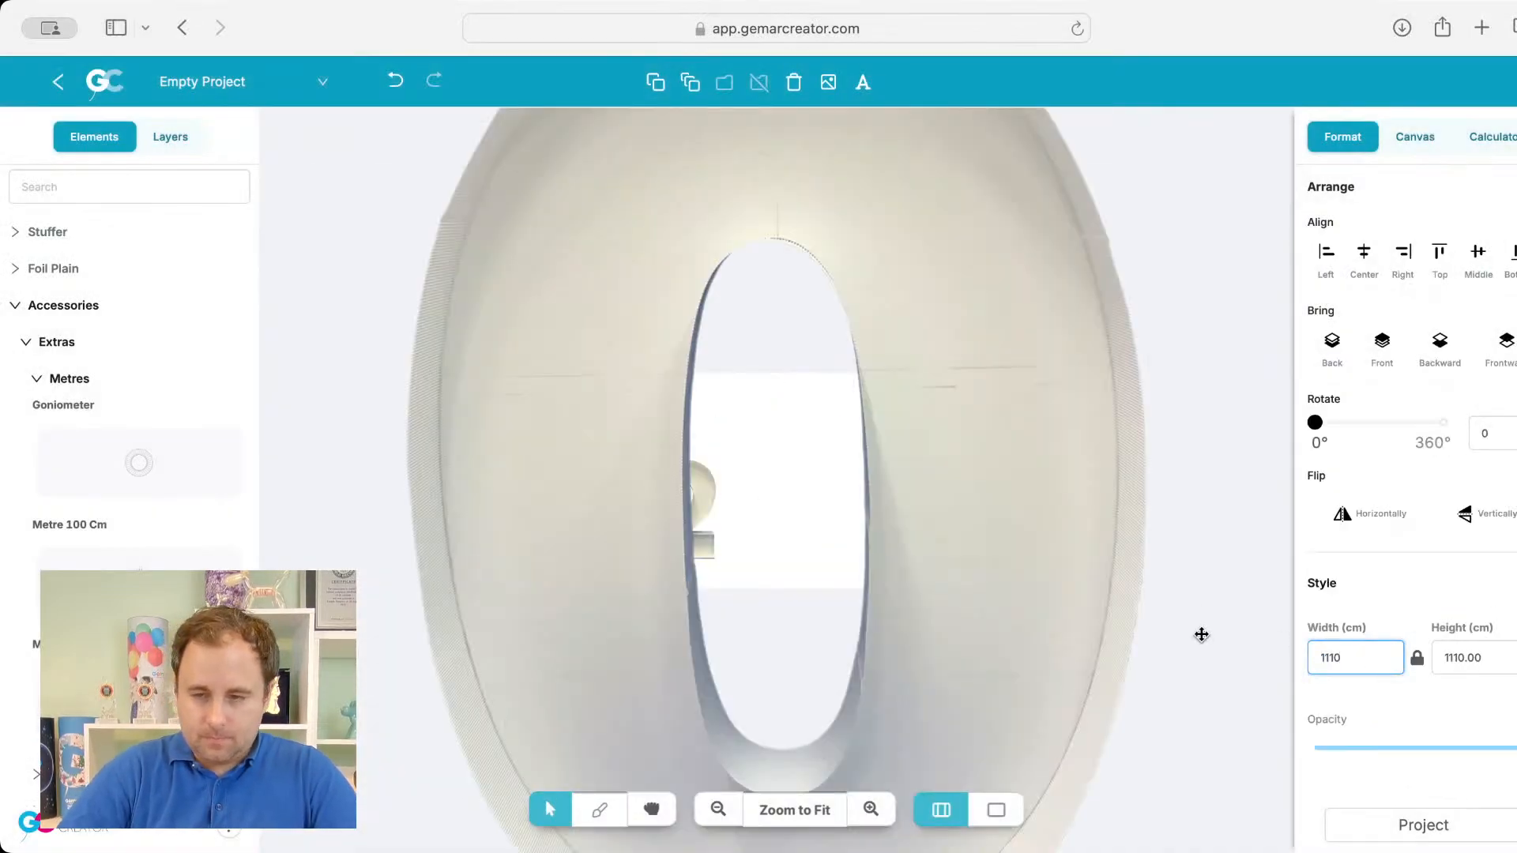
key(BackSpace)
key(BackSpace)
text(0)
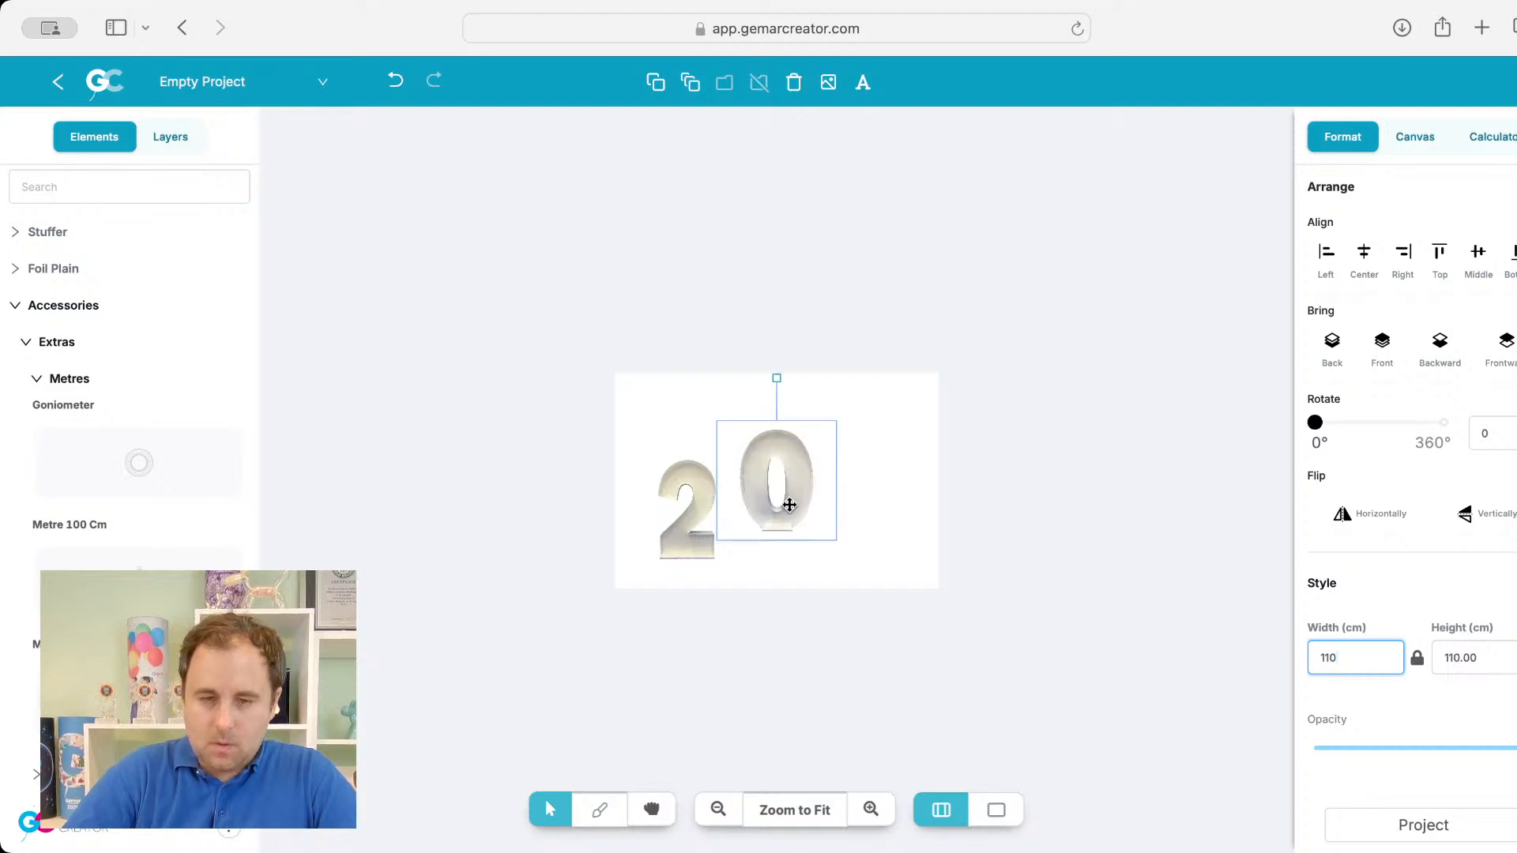
drag(789, 507, 772, 532)
click(787, 811)
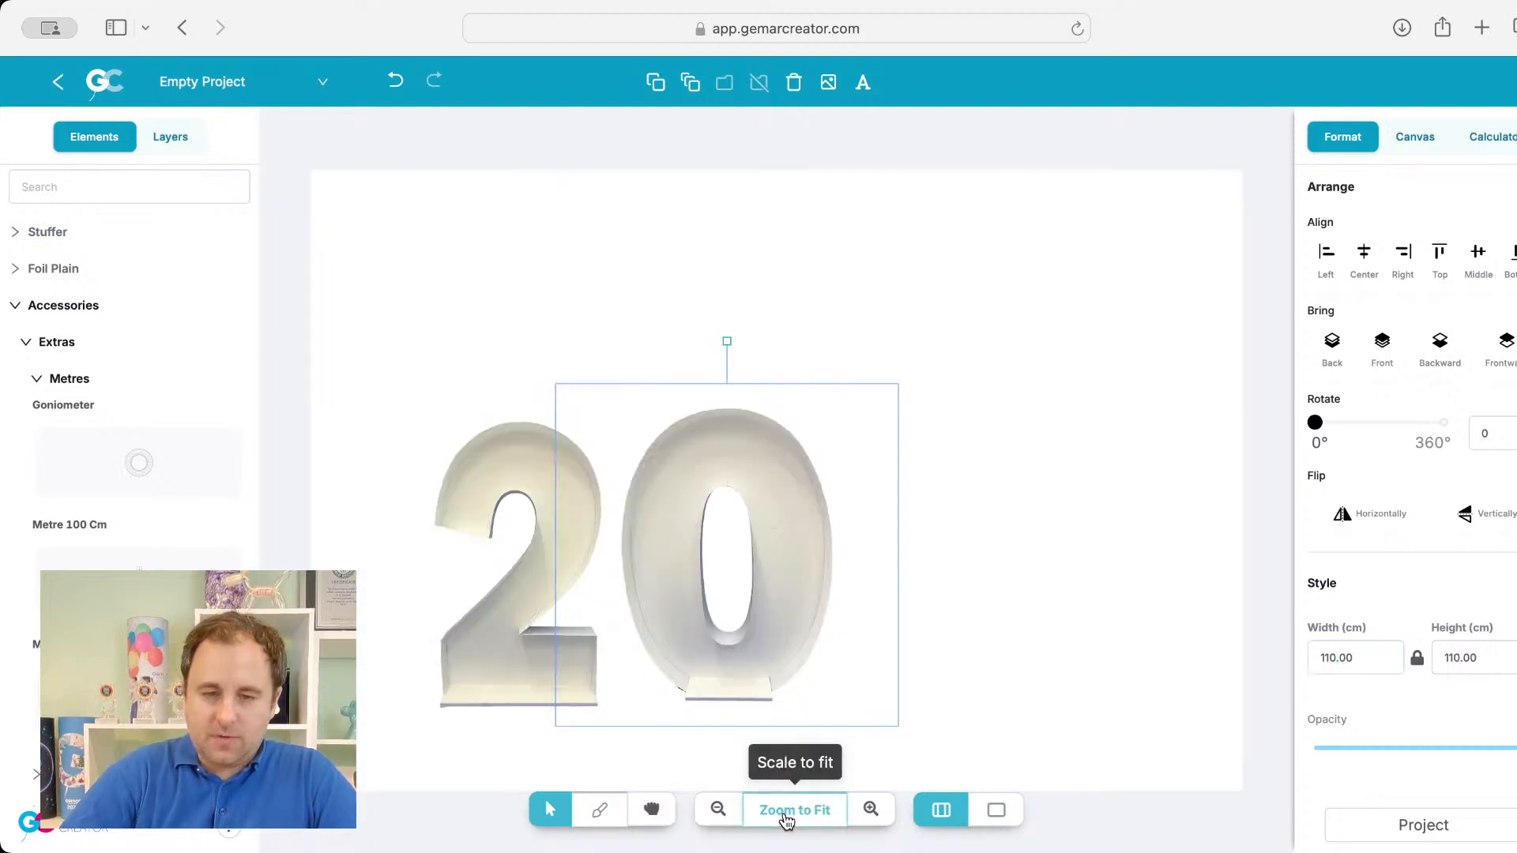
Step: Move the 0 and the 2 side by side into the canvas's lower-right area
click(1022, 596)
drag(1021, 596, 1151, 593)
click(591, 520)
drag(591, 520, 938, 542)
click(445, 415)
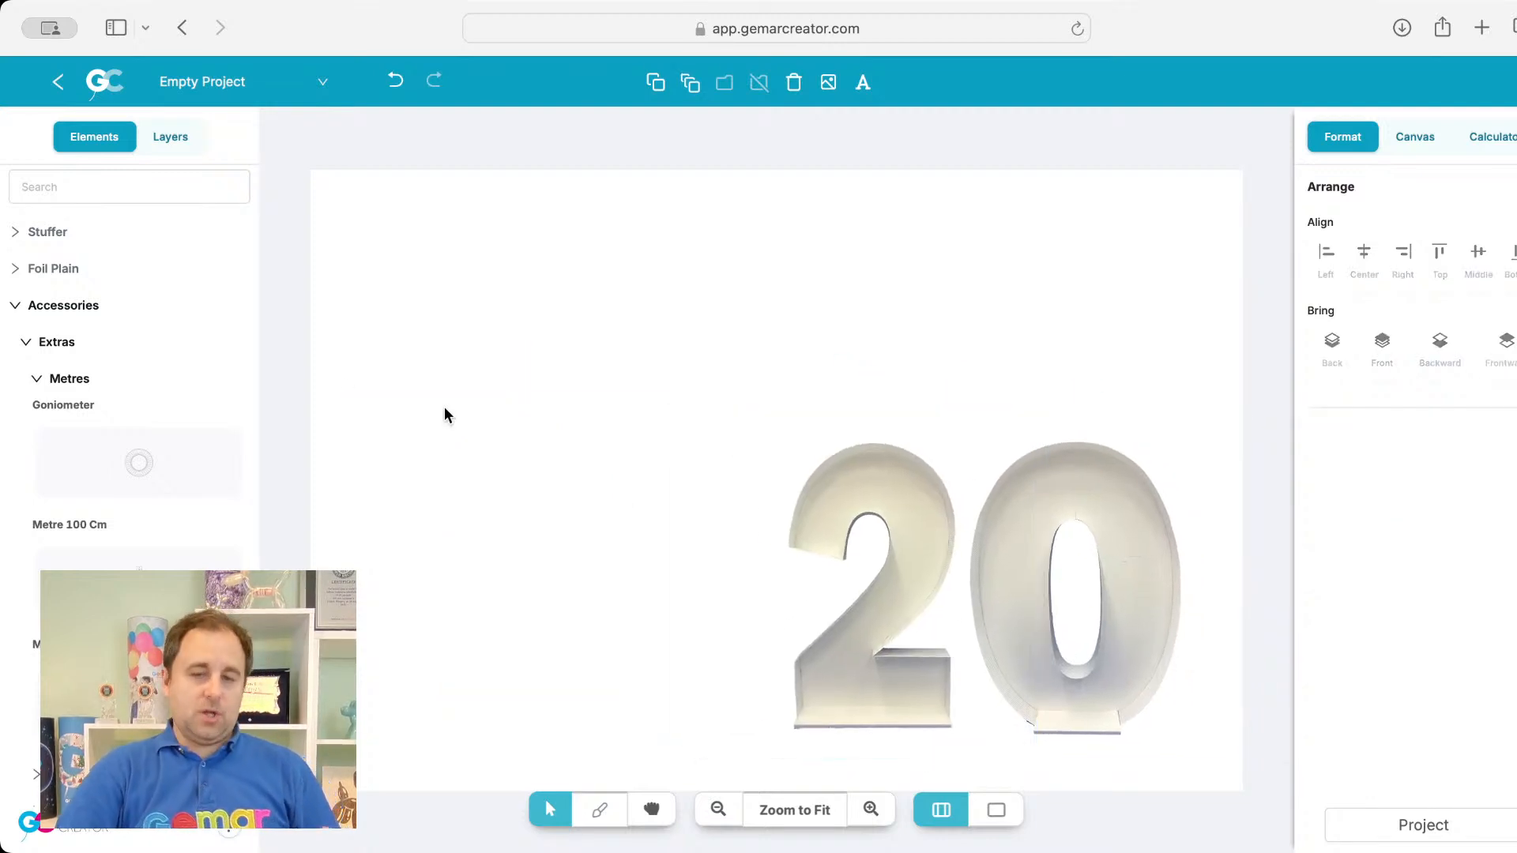
click(917, 594)
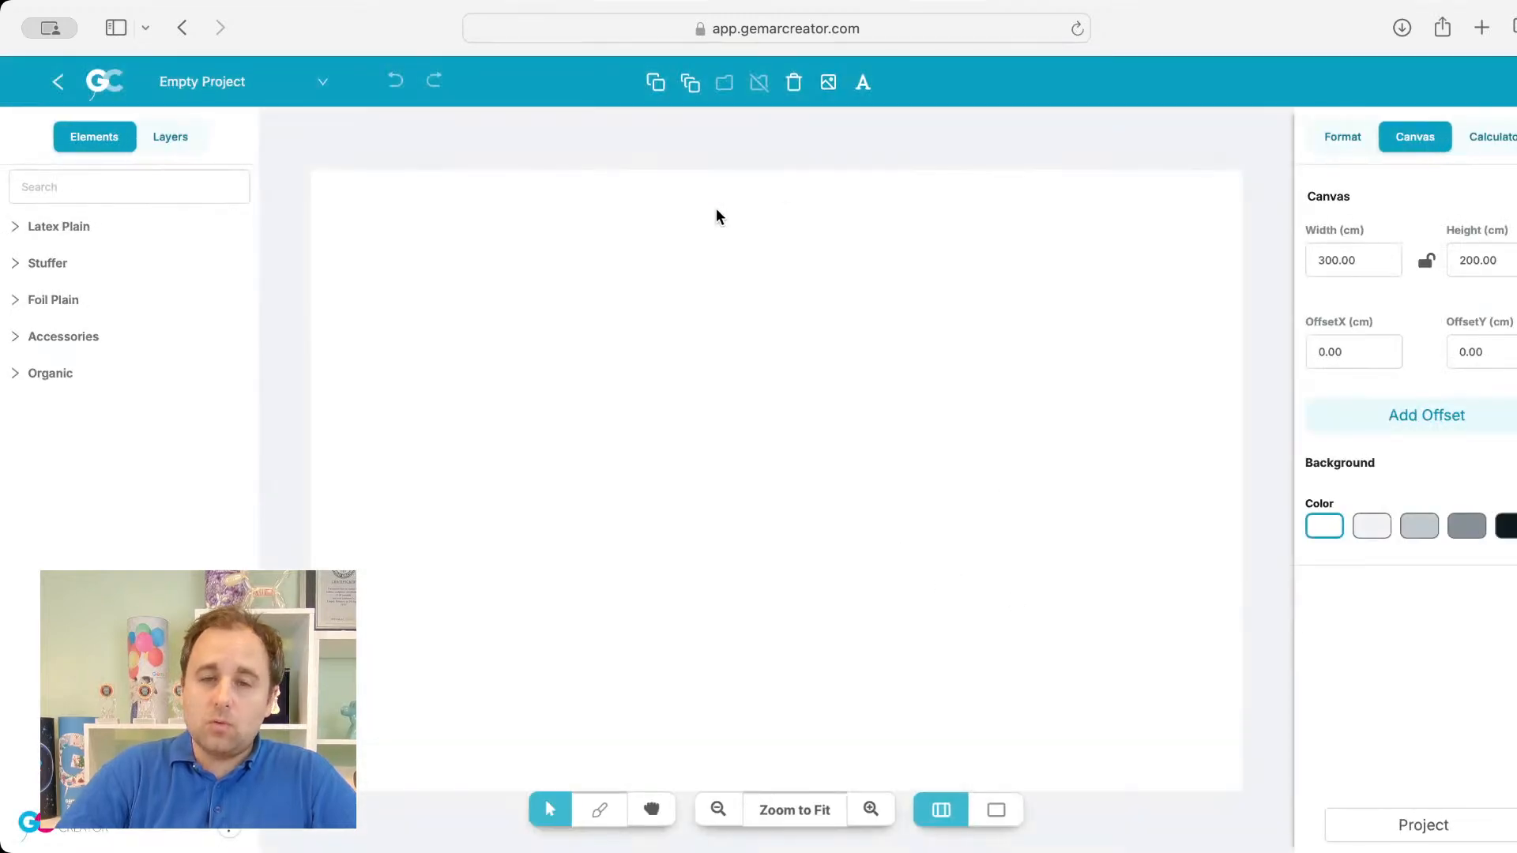
Step: Insert the number 2 image on the empty canvas, set its width to 110 cm and move it toward the lower-right corner
drag(717, 215, 918, 410)
click(828, 82)
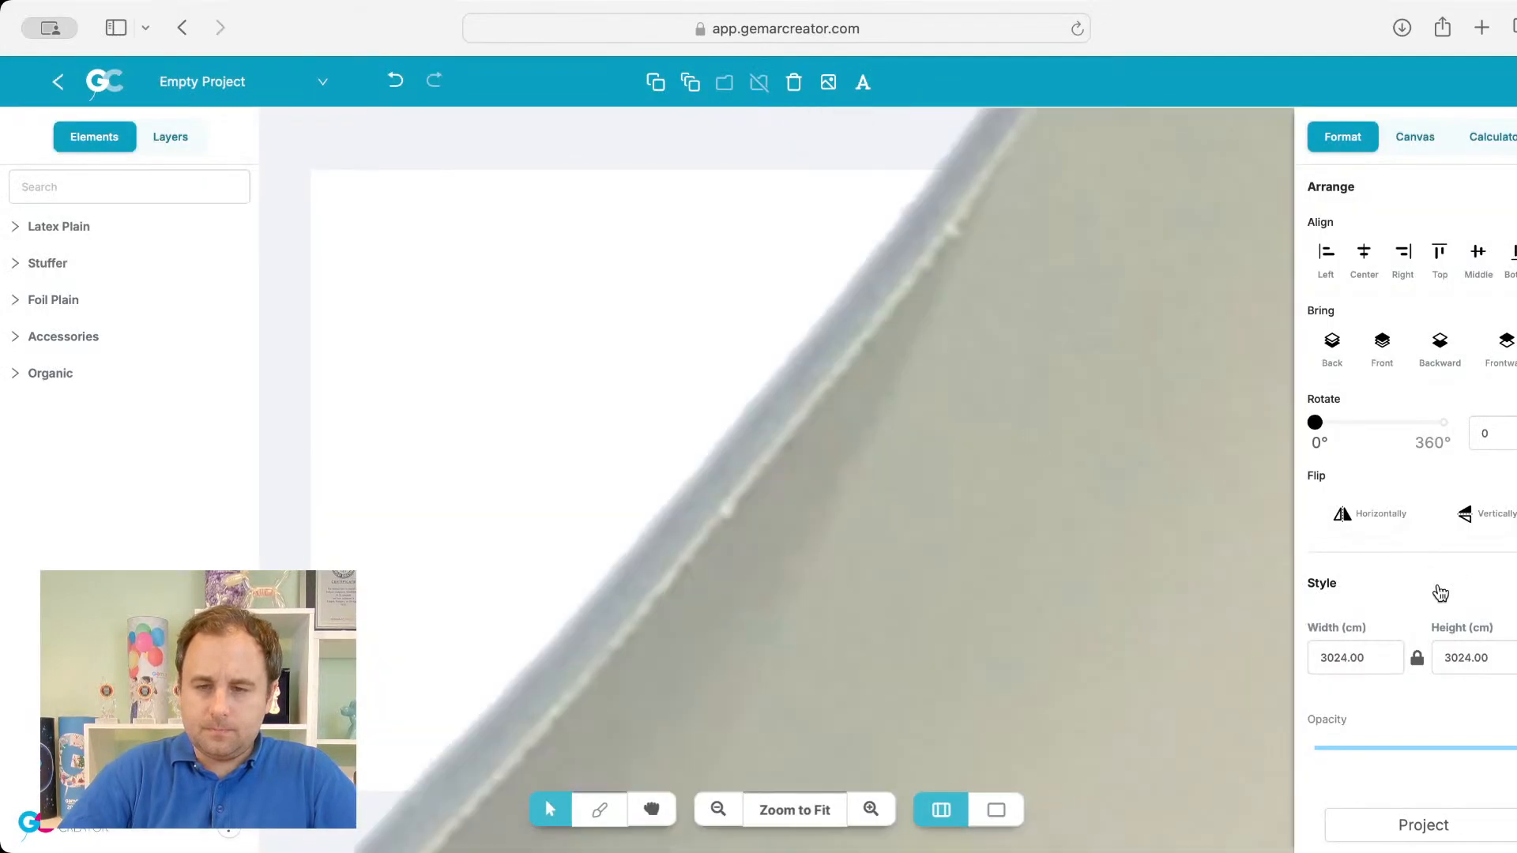
click(1367, 649)
key(super+a)
text(110)
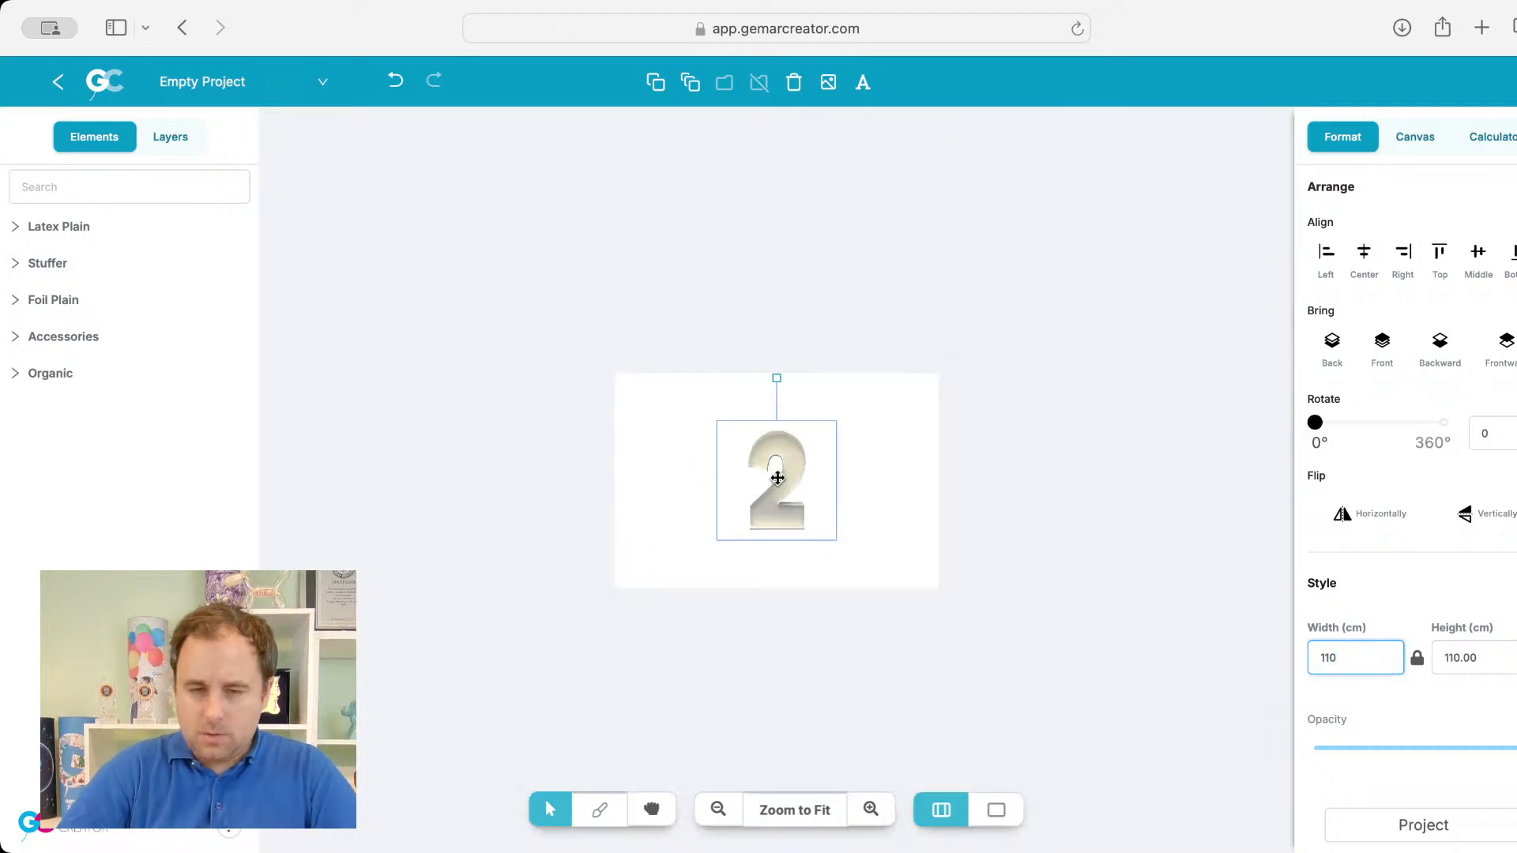
drag(775, 481, 864, 517)
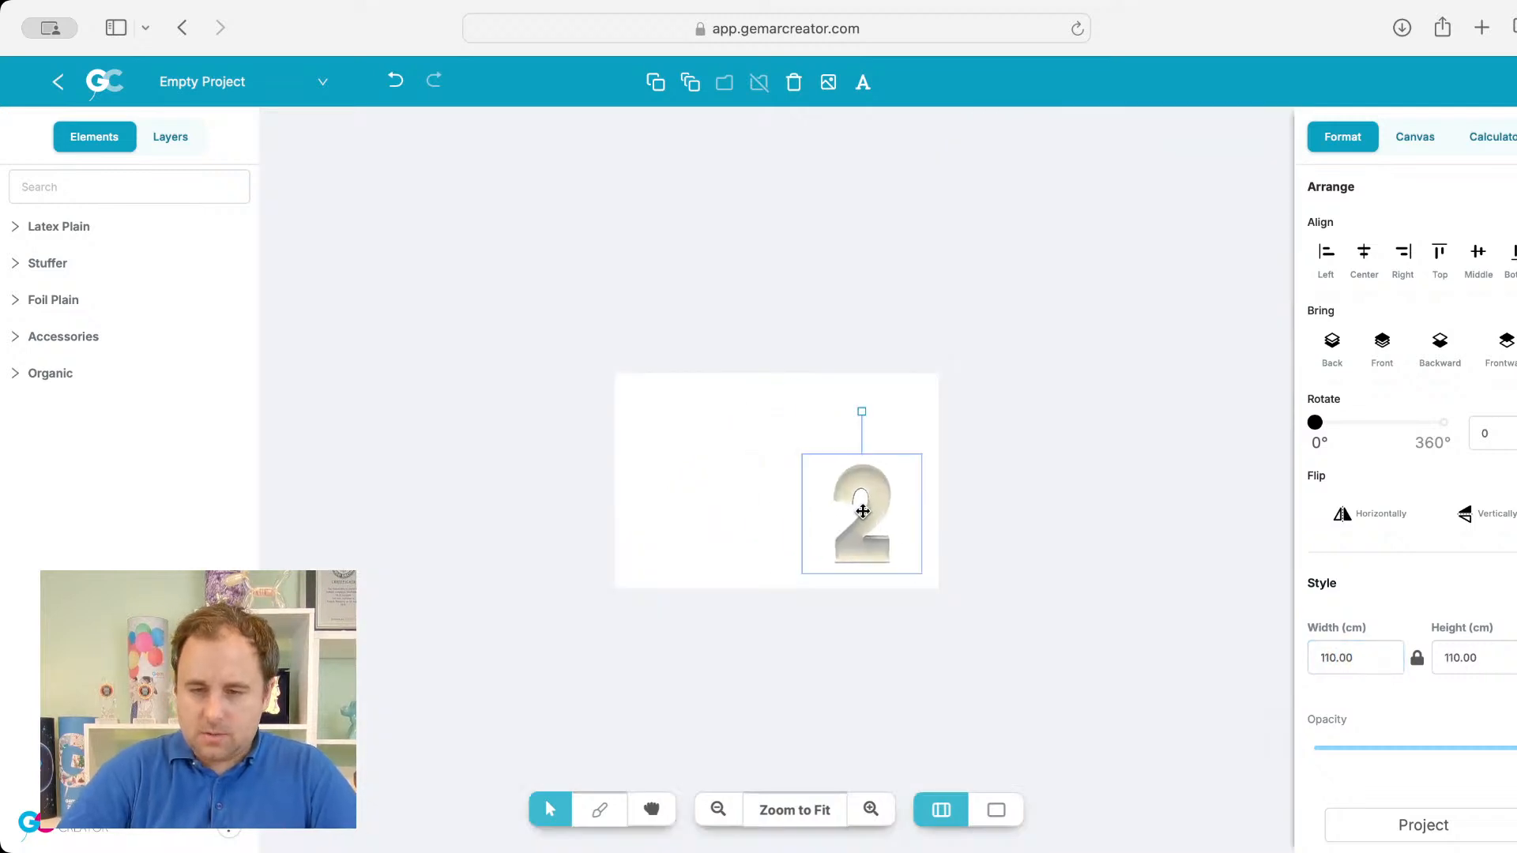
Step: Insert the number 0 image, set its width to 110 cm, place it beside the 2 and level the base of the 2 with it
click(772, 213)
click(828, 82)
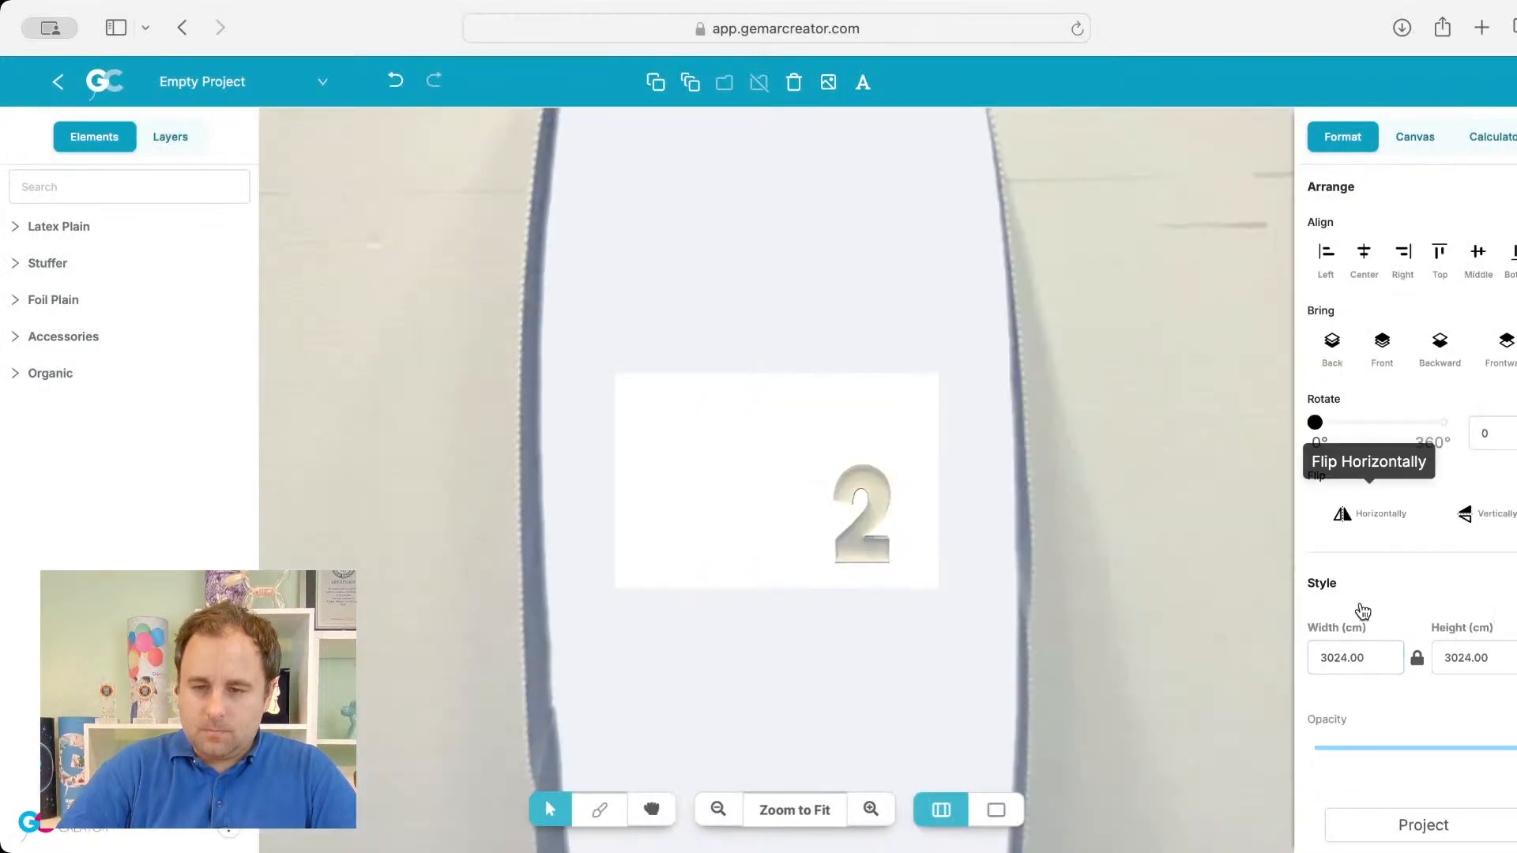
click(1342, 650)
double_click(1343, 650)
text(110)
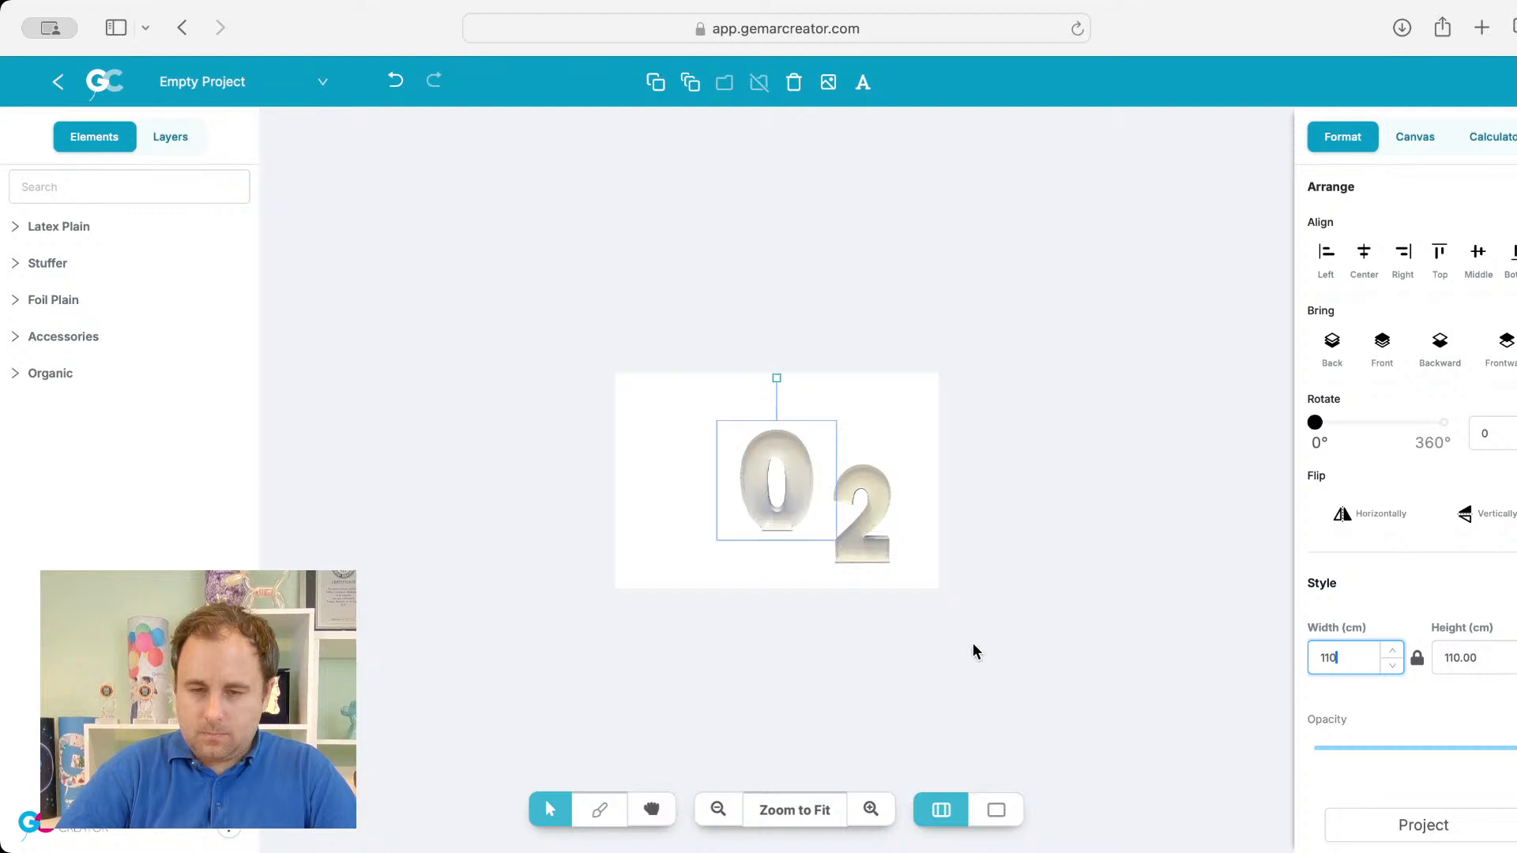
click(803, 812)
drag(1100, 576, 976, 588)
drag(709, 404, 1032, 514)
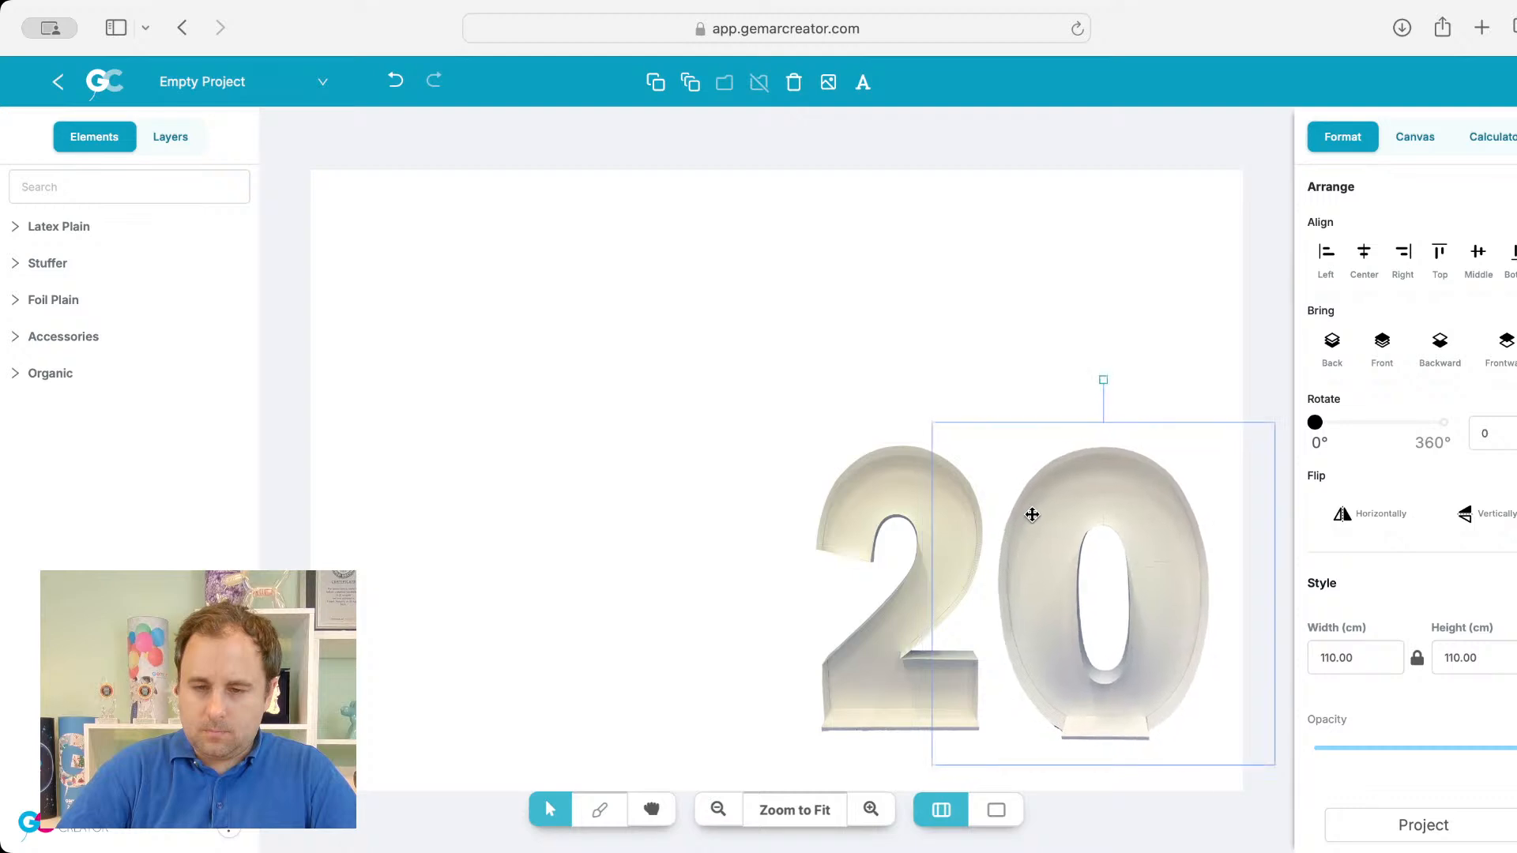
click(857, 493)
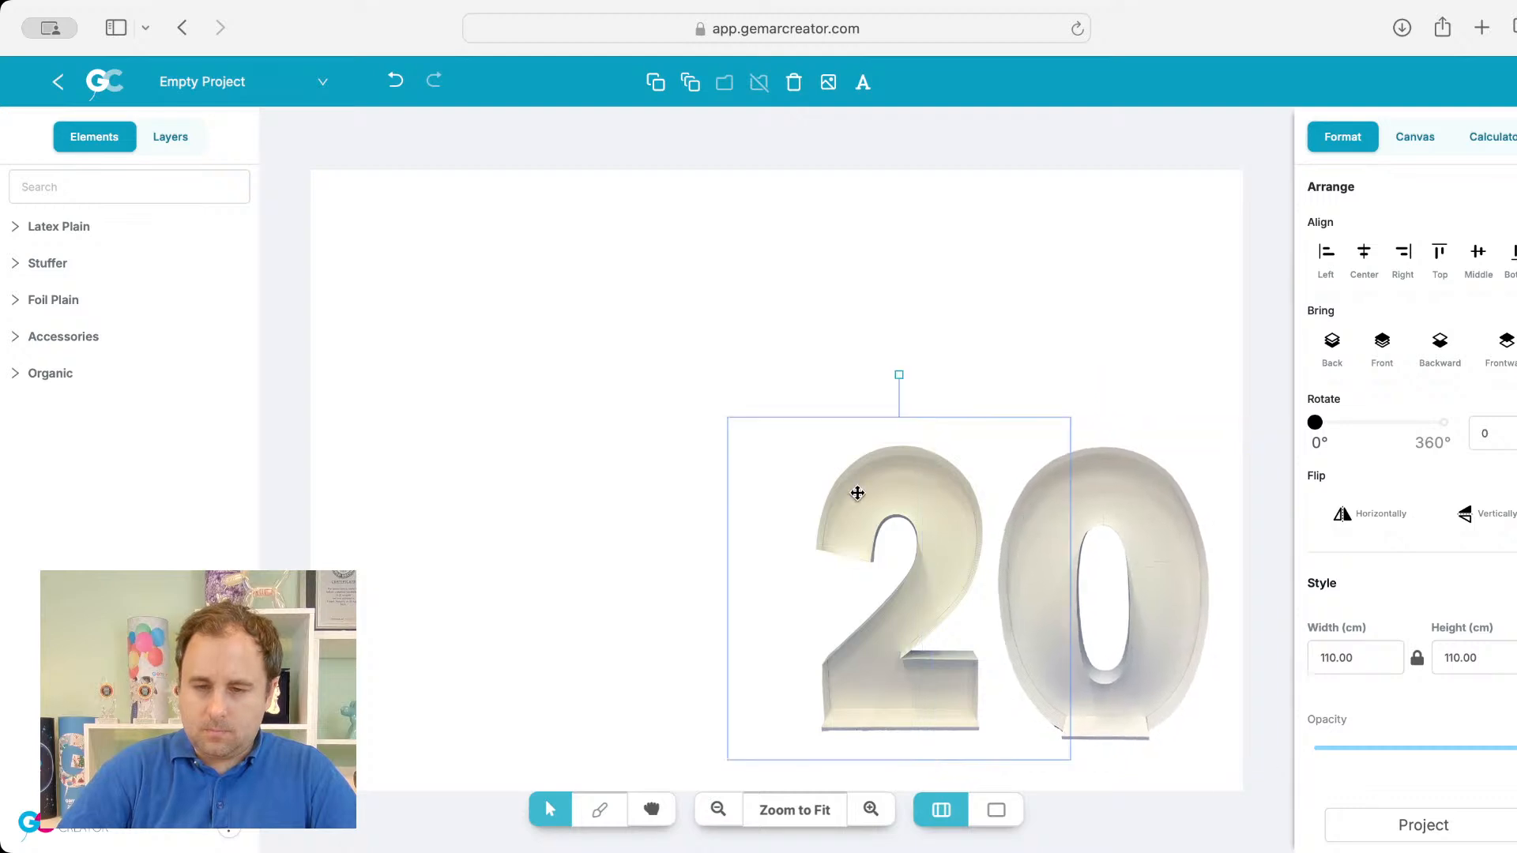
click(422, 188)
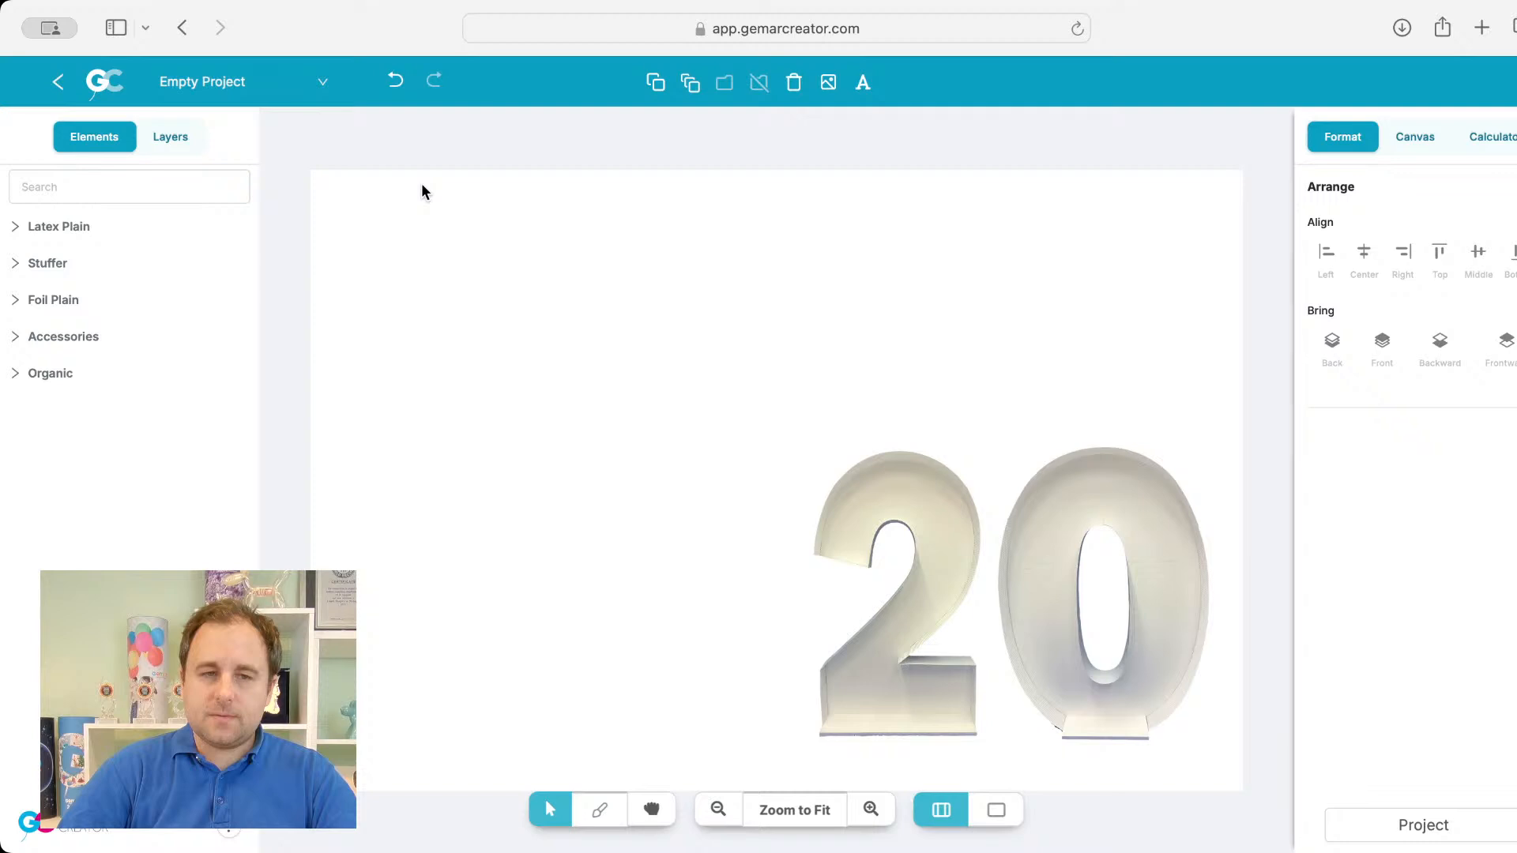
Step: Expand the Latex Plain elements to show the G110 balloon families
click(96, 227)
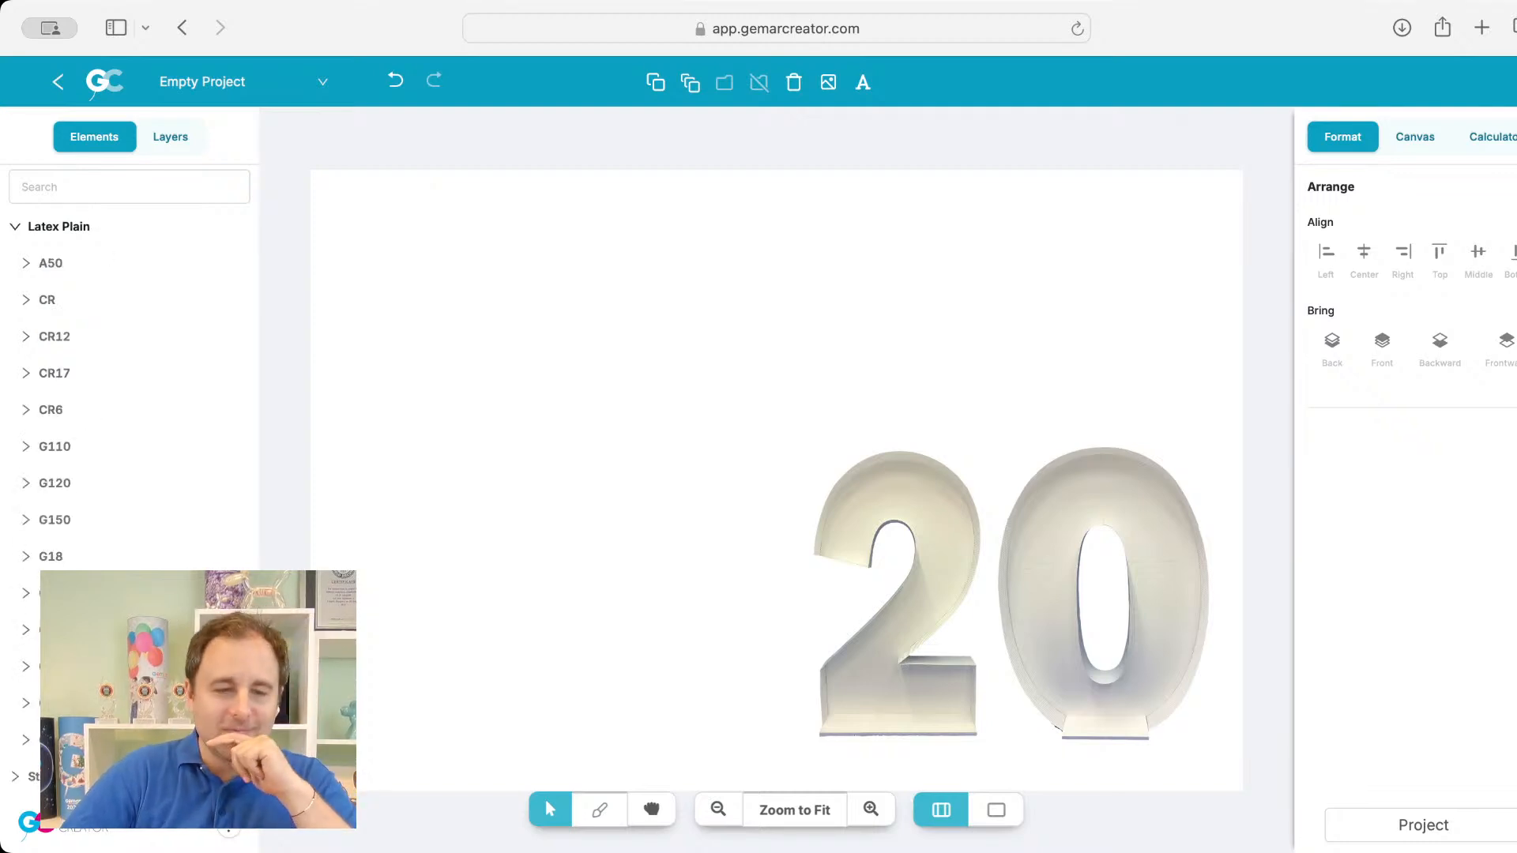
scroll(108, 353, down, 2)
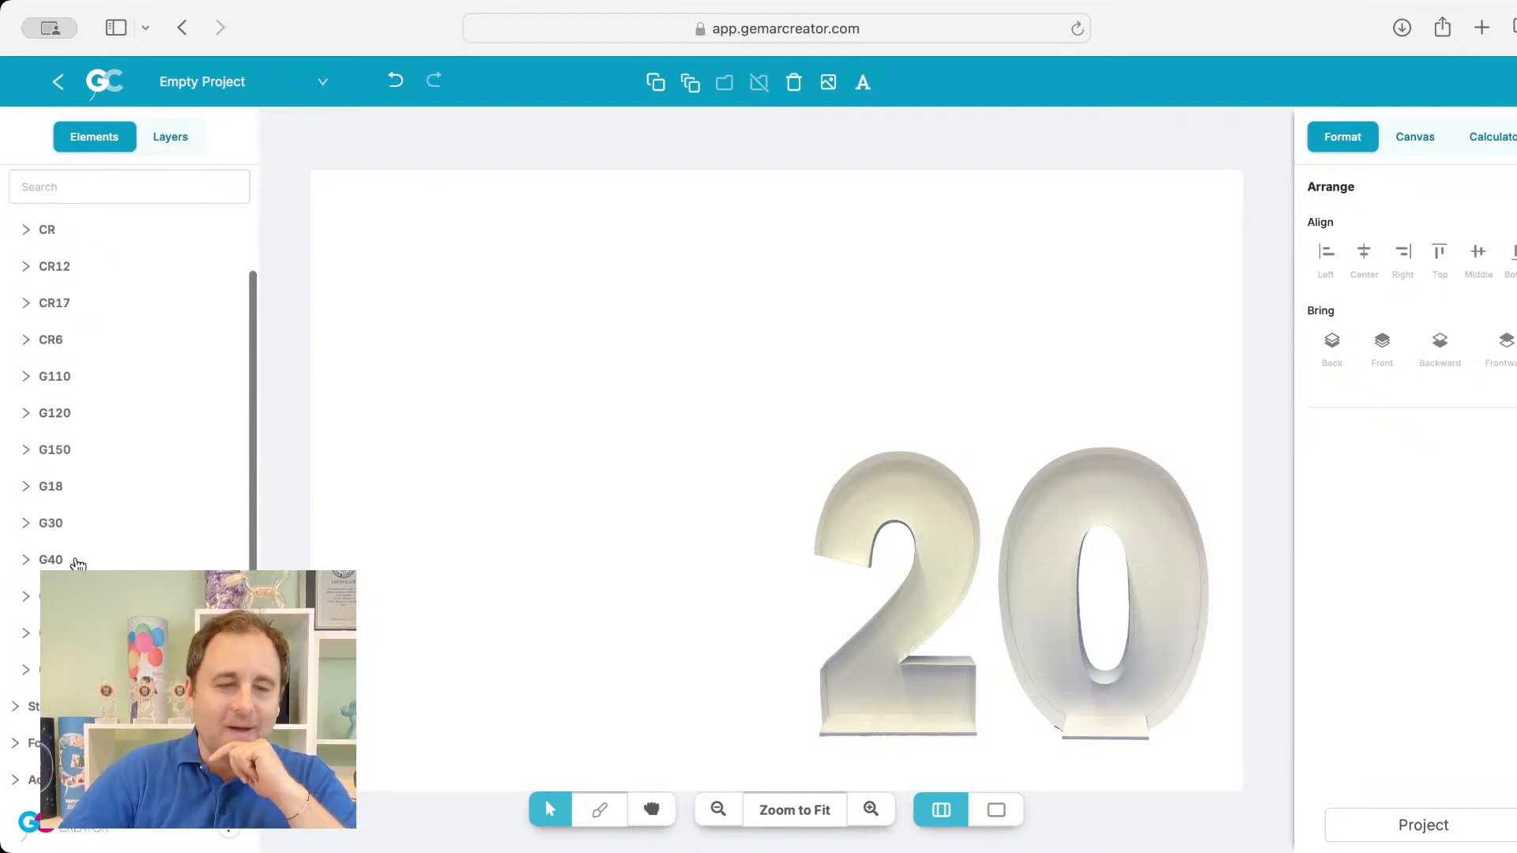
click(44, 379)
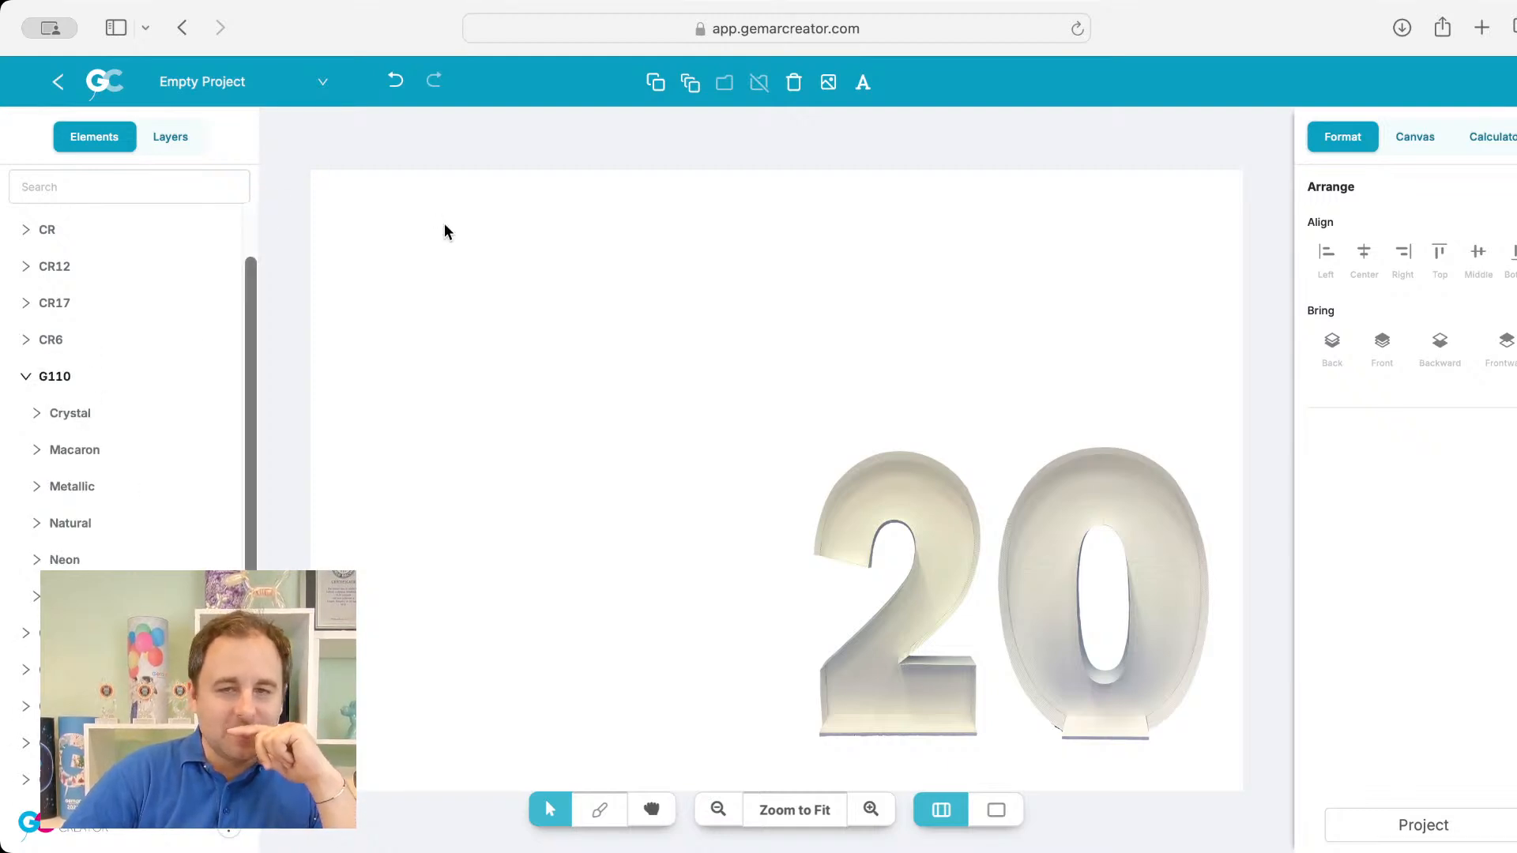
Step: Insert the tennis ball image, move it onto the top of the 2 and set its width to 20 cm
click(830, 84)
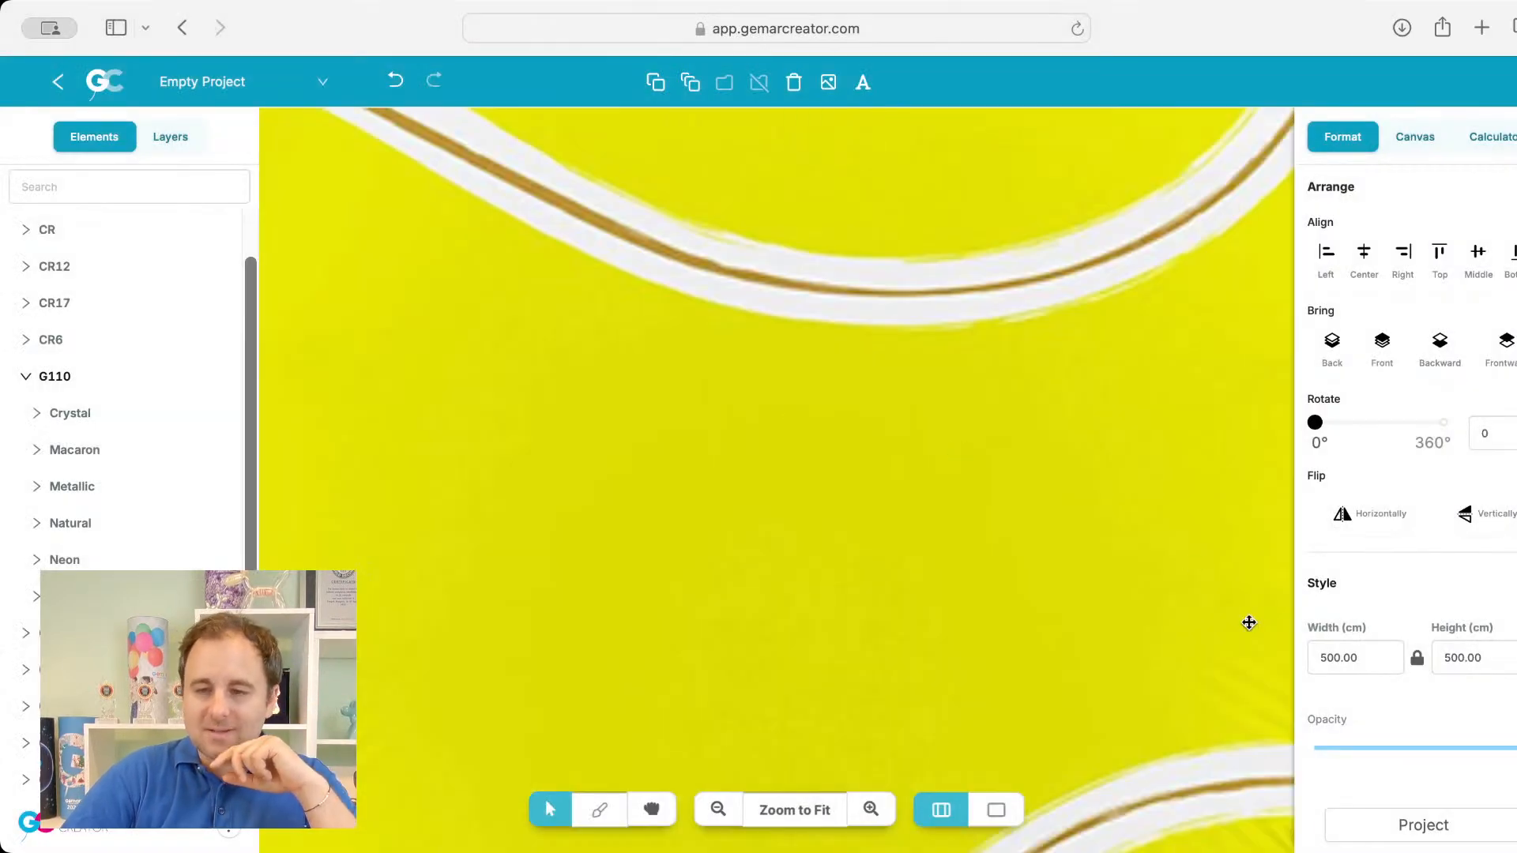
click(1333, 656)
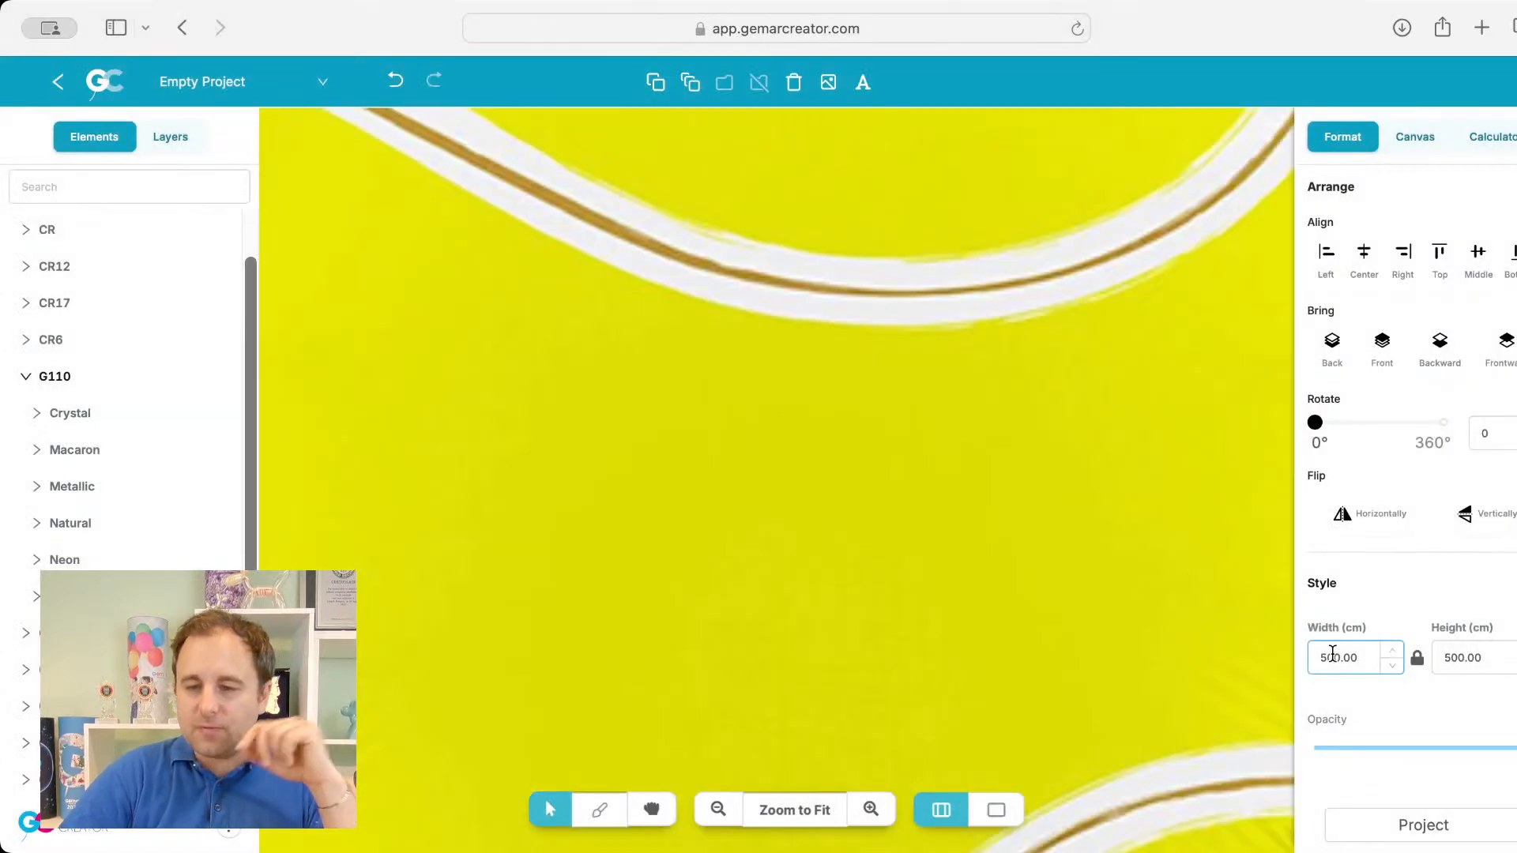
double_click(1332, 656)
text(1)
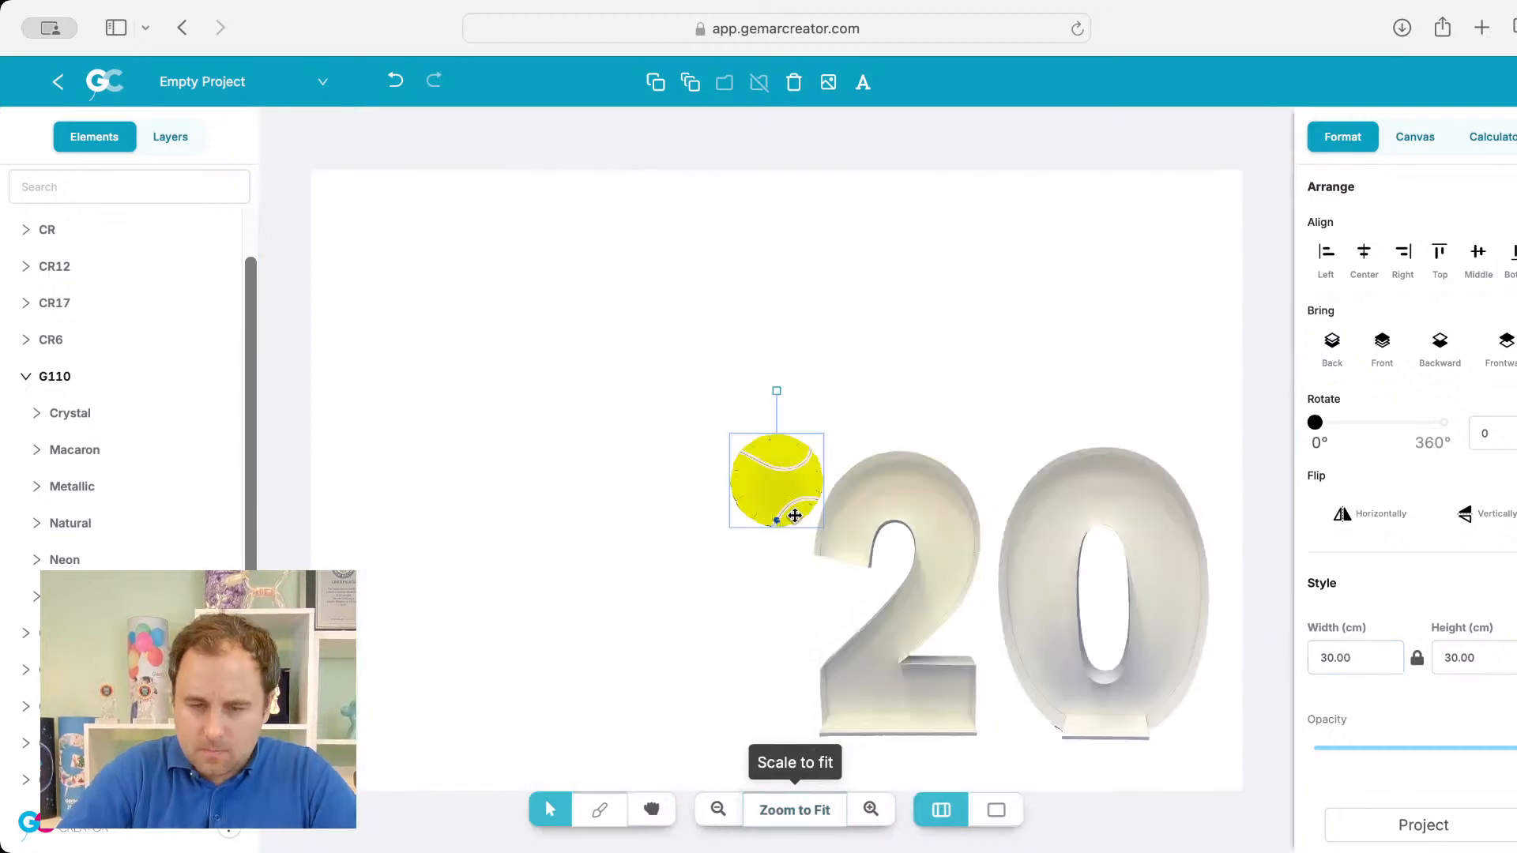
drag(790, 515, 869, 505)
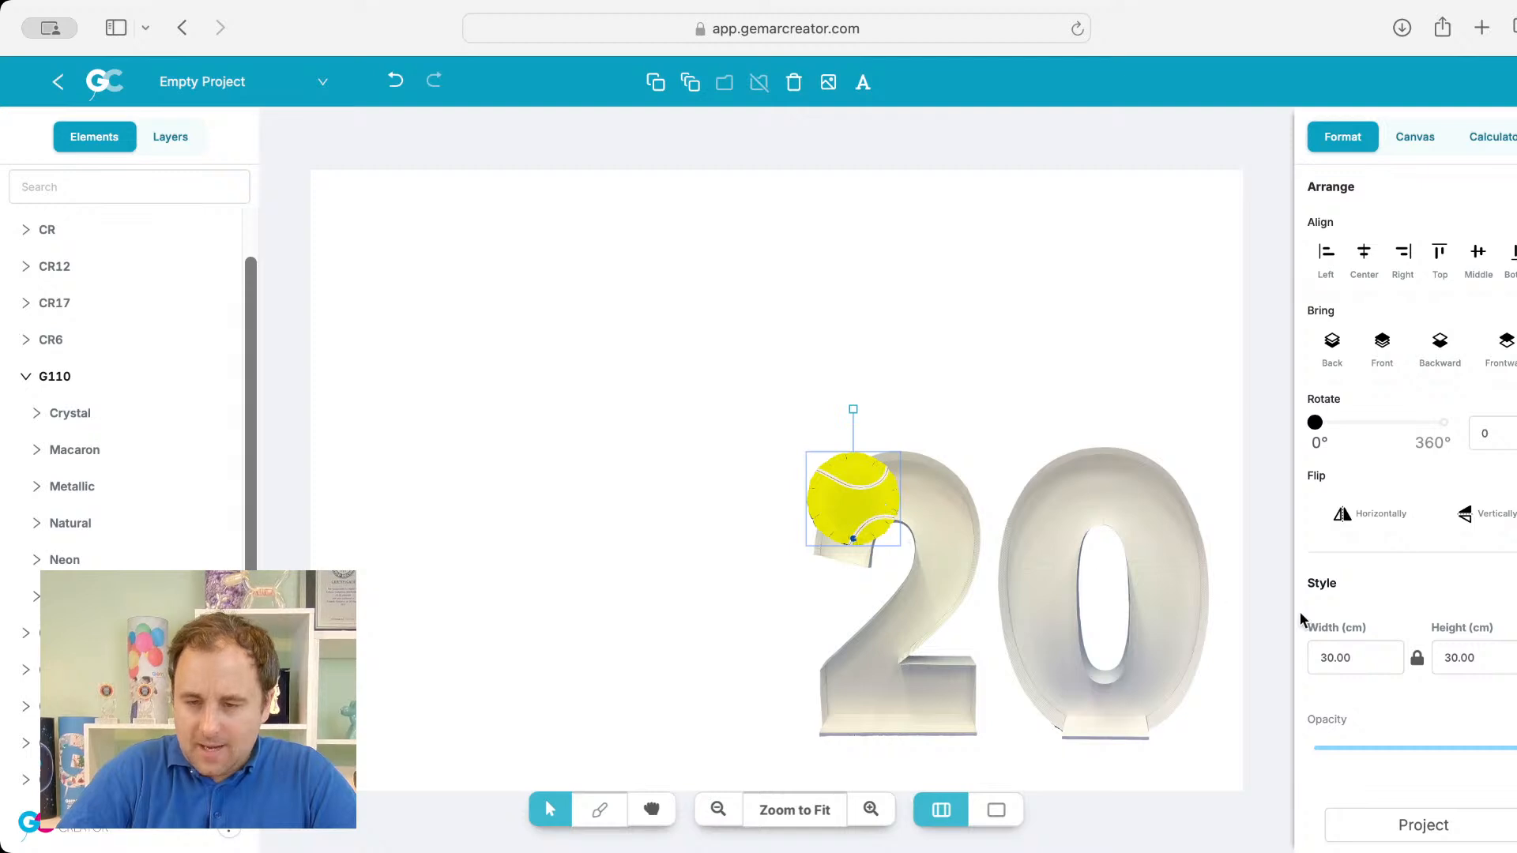
click(1332, 656)
text(20)
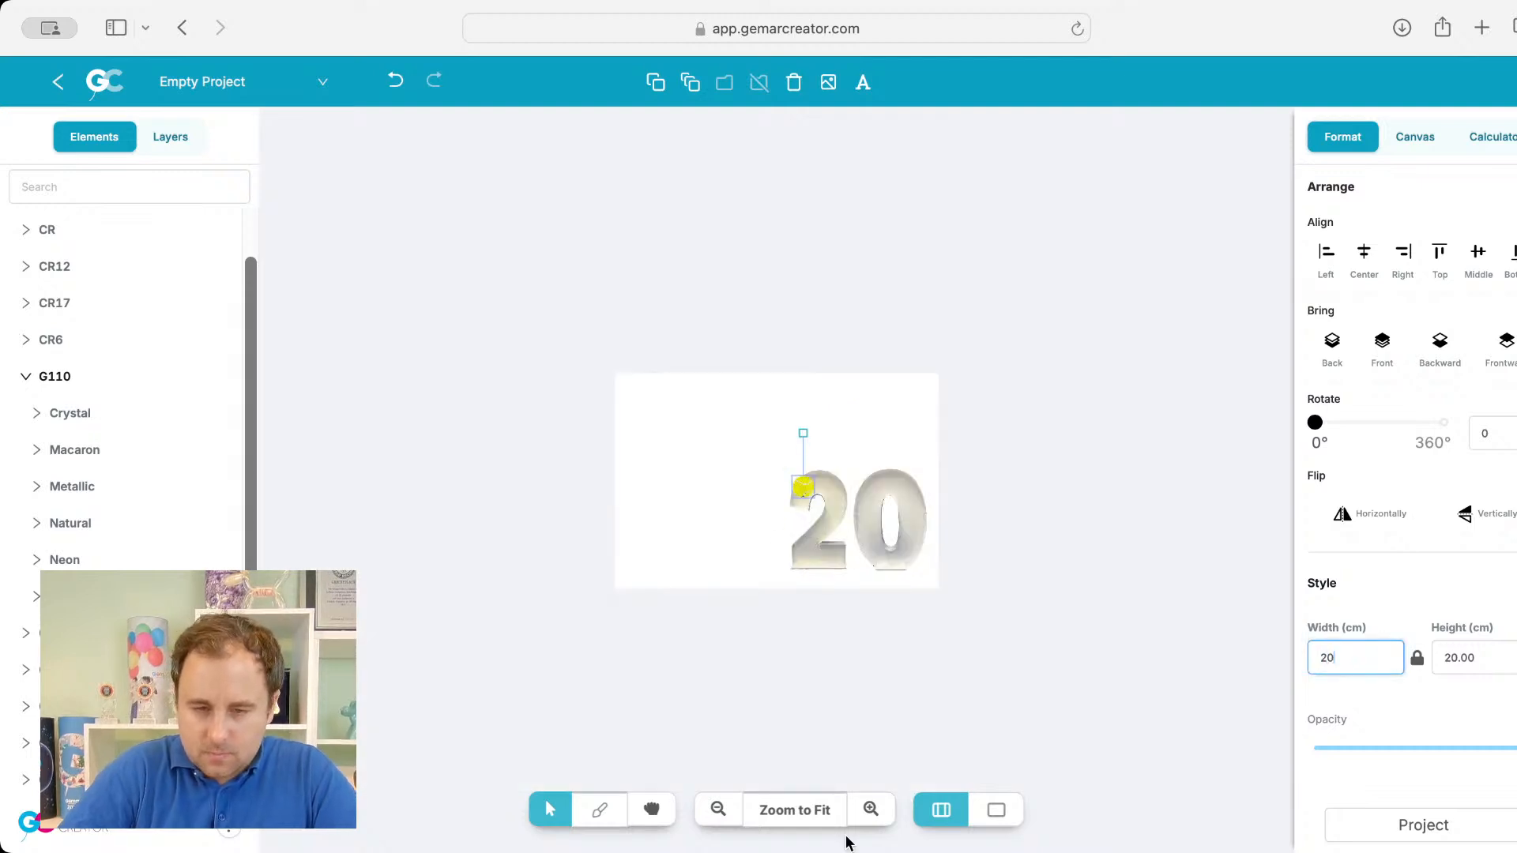
Step: Distribute four copies of the tennis ball: at the top and base of the 2, and on the upper-right and lower-left of the 0
click(811, 811)
drag(857, 498, 1150, 555)
key(super+v)
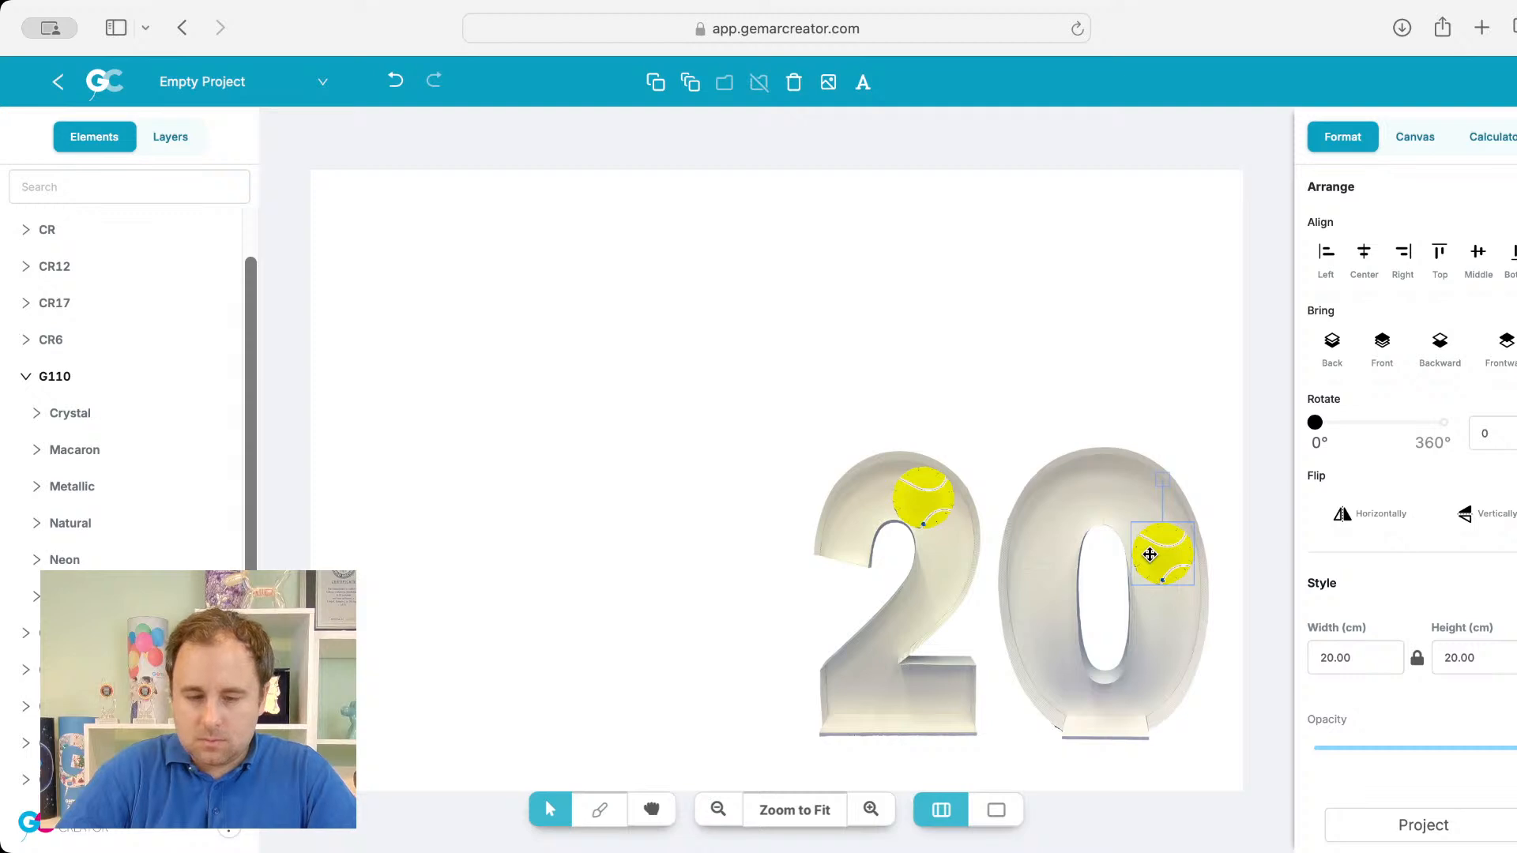
key(super+v)
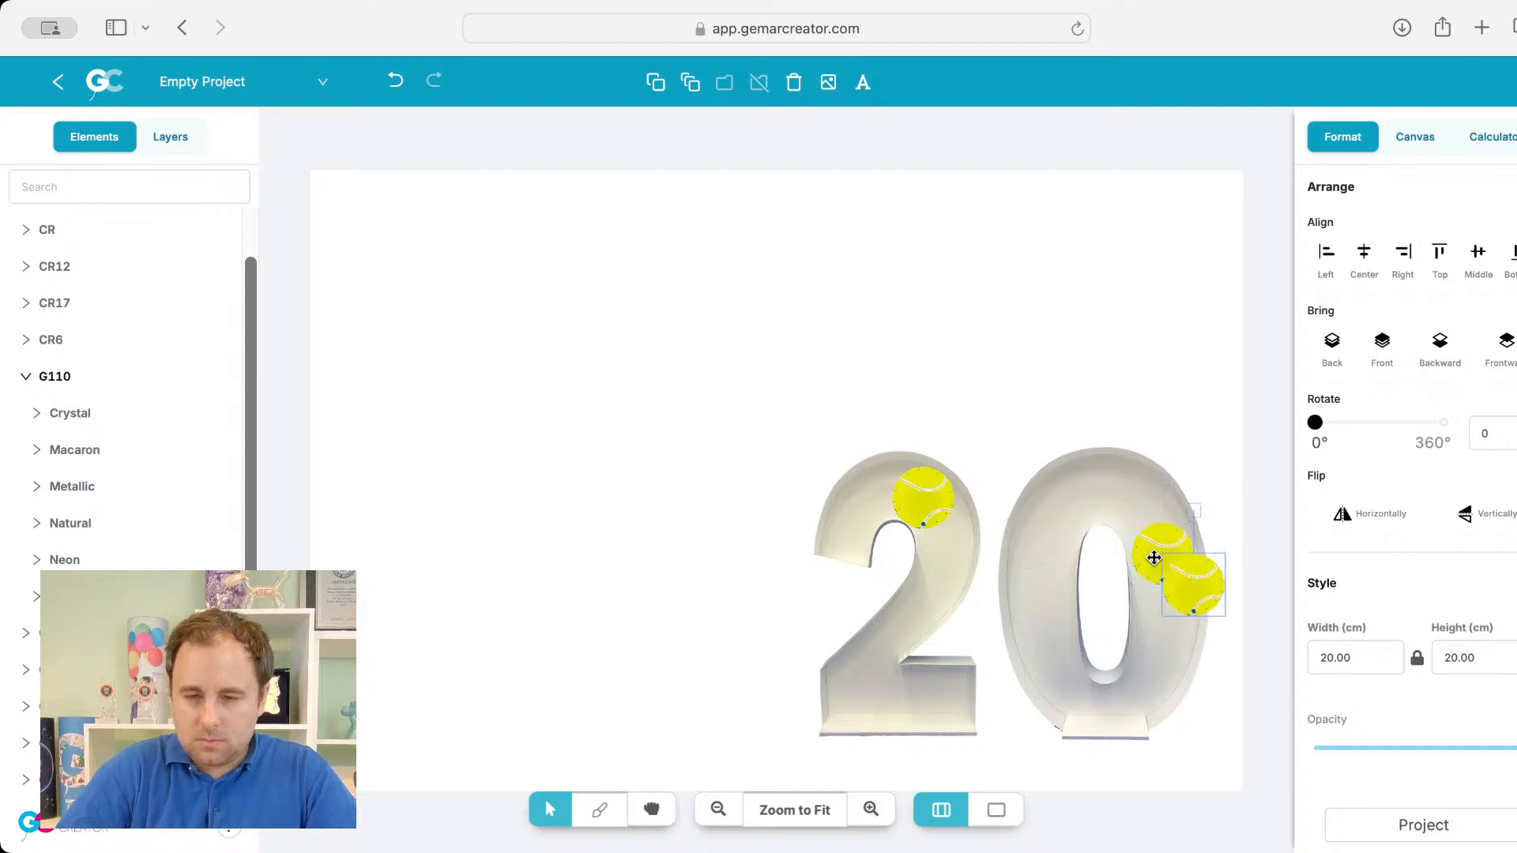
drag(1202, 599, 911, 705)
key(super+v)
click(688, 623)
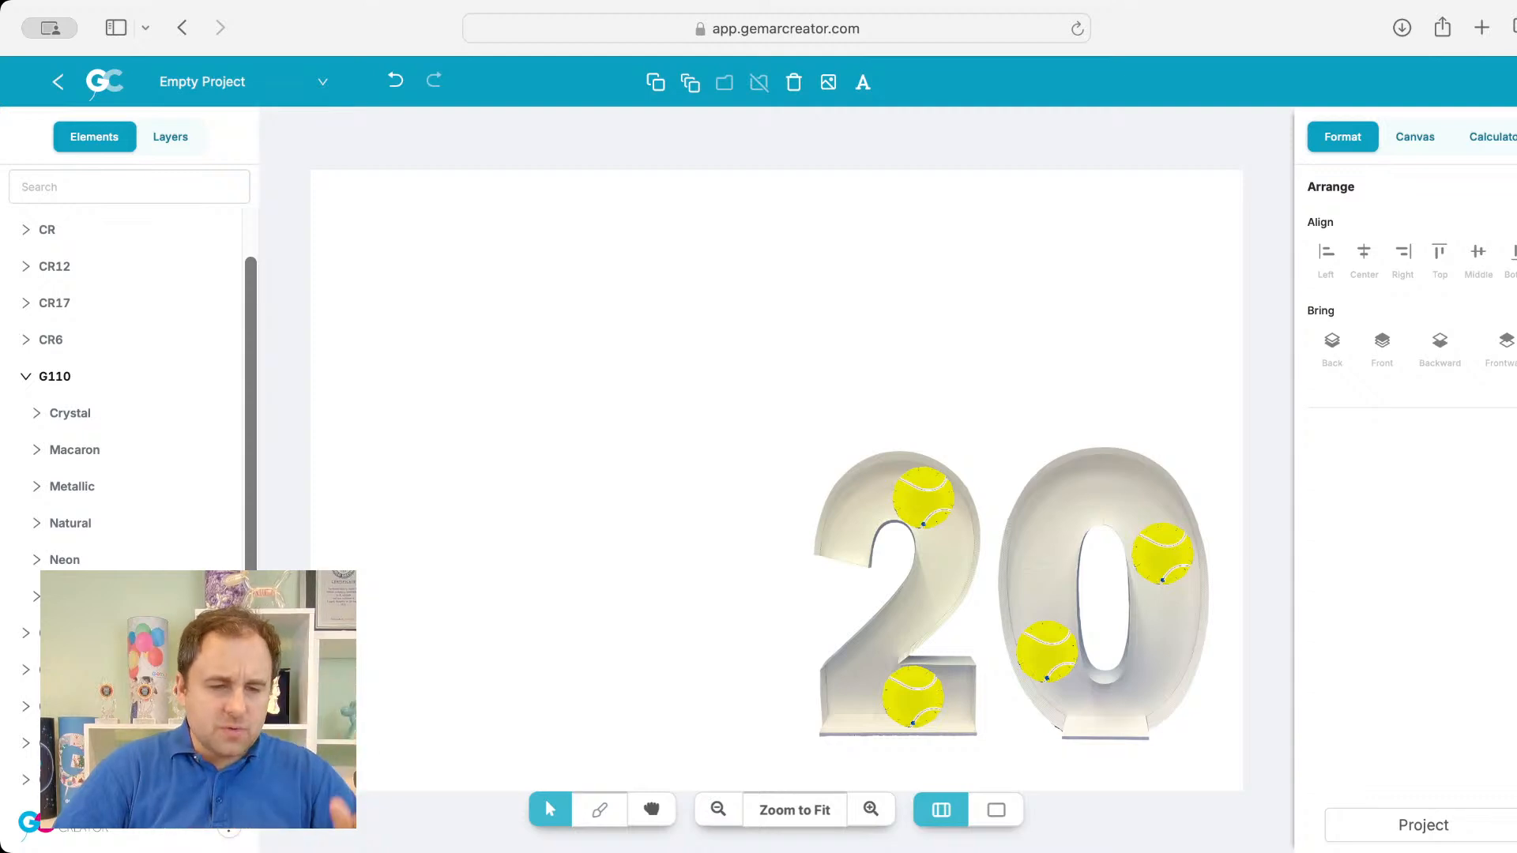
Step: Insert a round top-view G110 Standard Light Green #011 balloon on the canvas
click(76, 597)
scroll(75, 596, down, 4)
scroll(75, 597, down, 15)
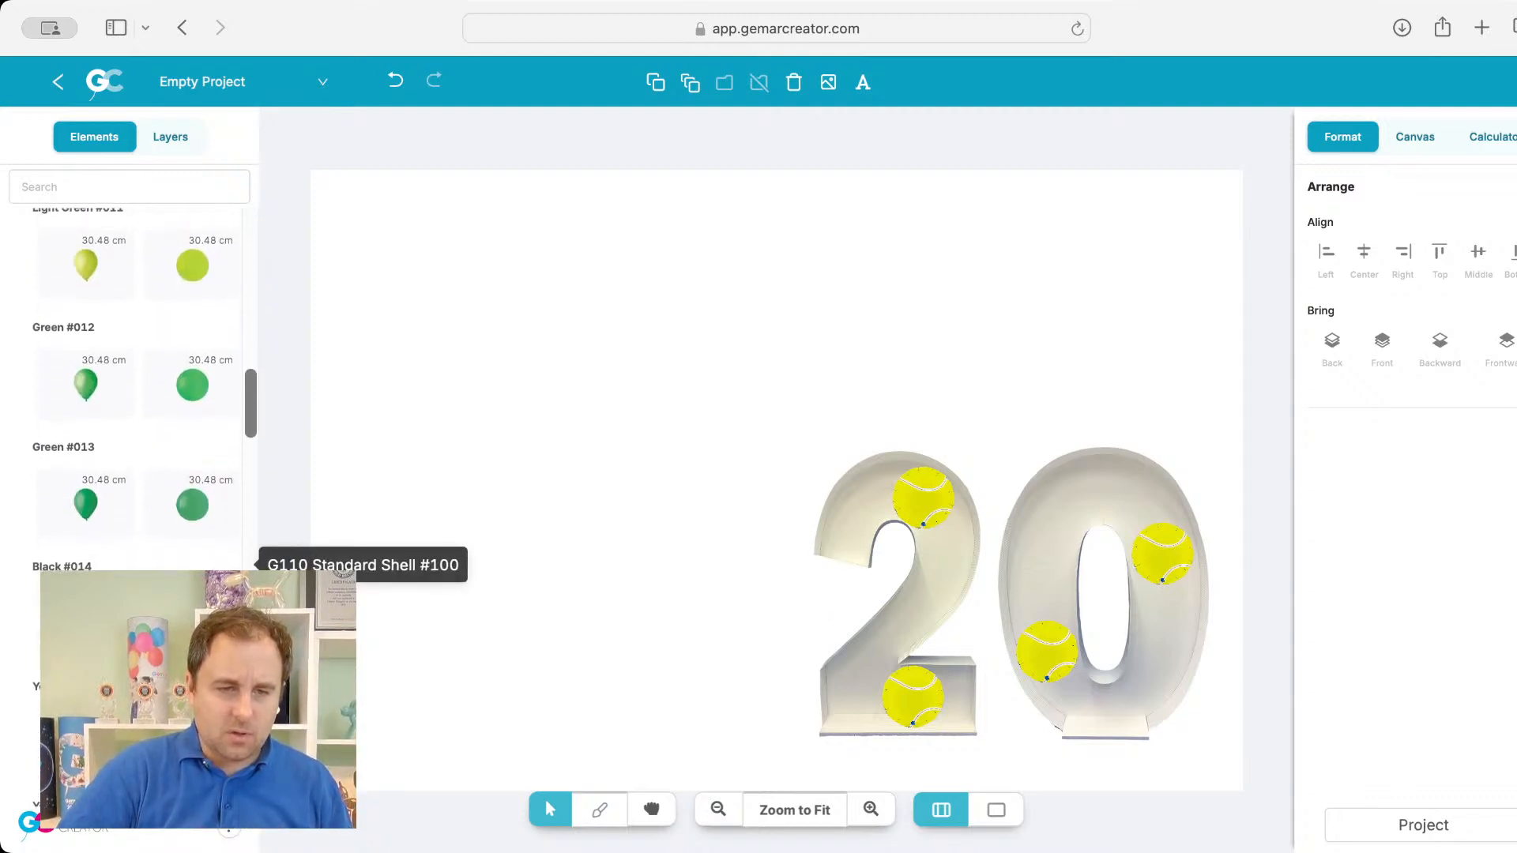
click(192, 265)
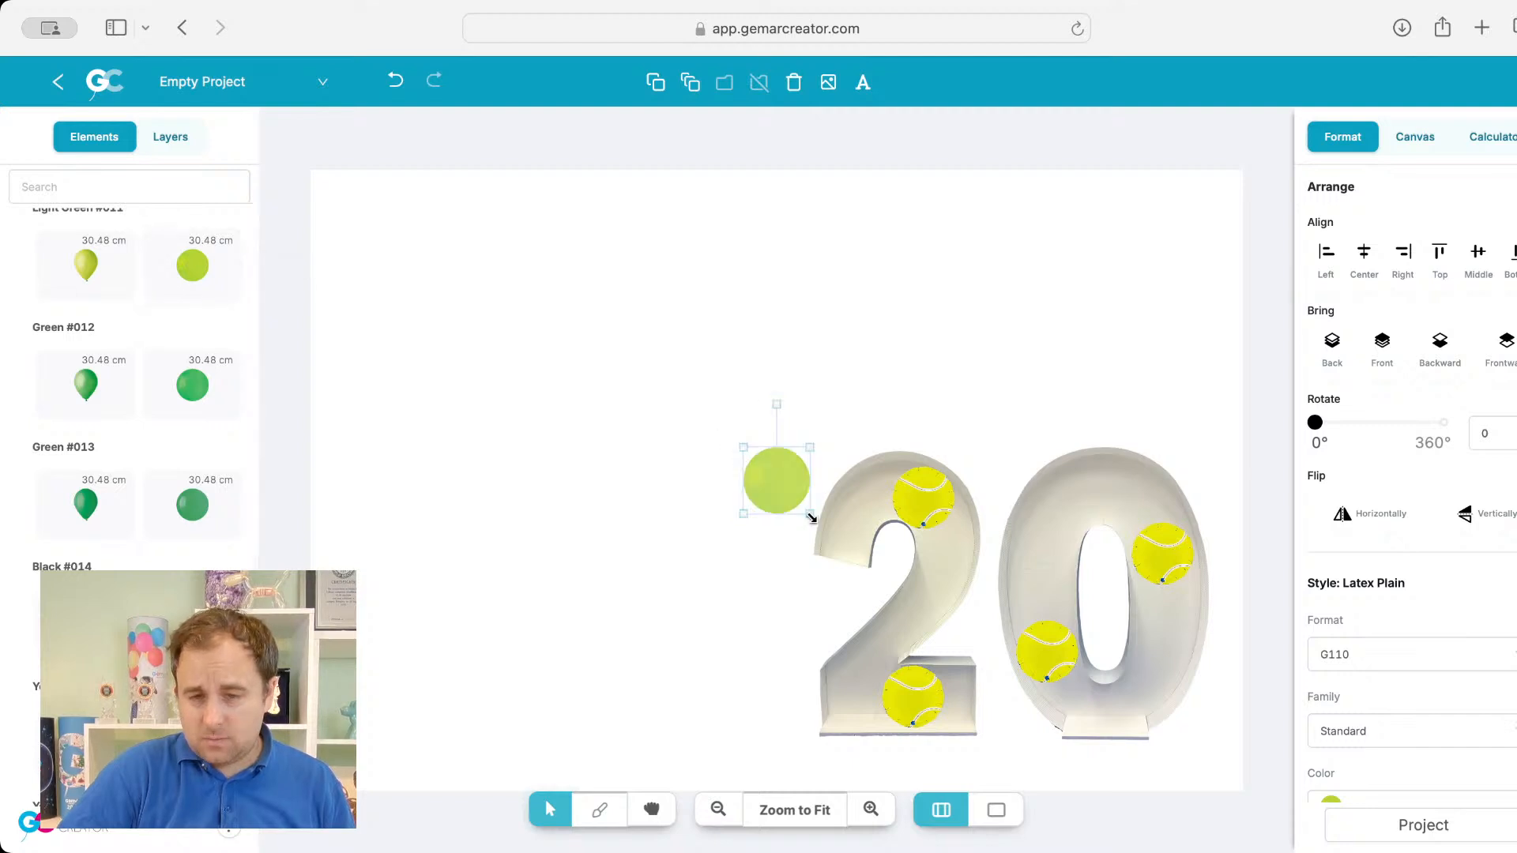
Step: Shrink the light green balloon to 16.5 cm and place copies along the curve and diagonal of the 2
drag(779, 486, 938, 588)
key(super+v)
key(super+v)
key(super+v)
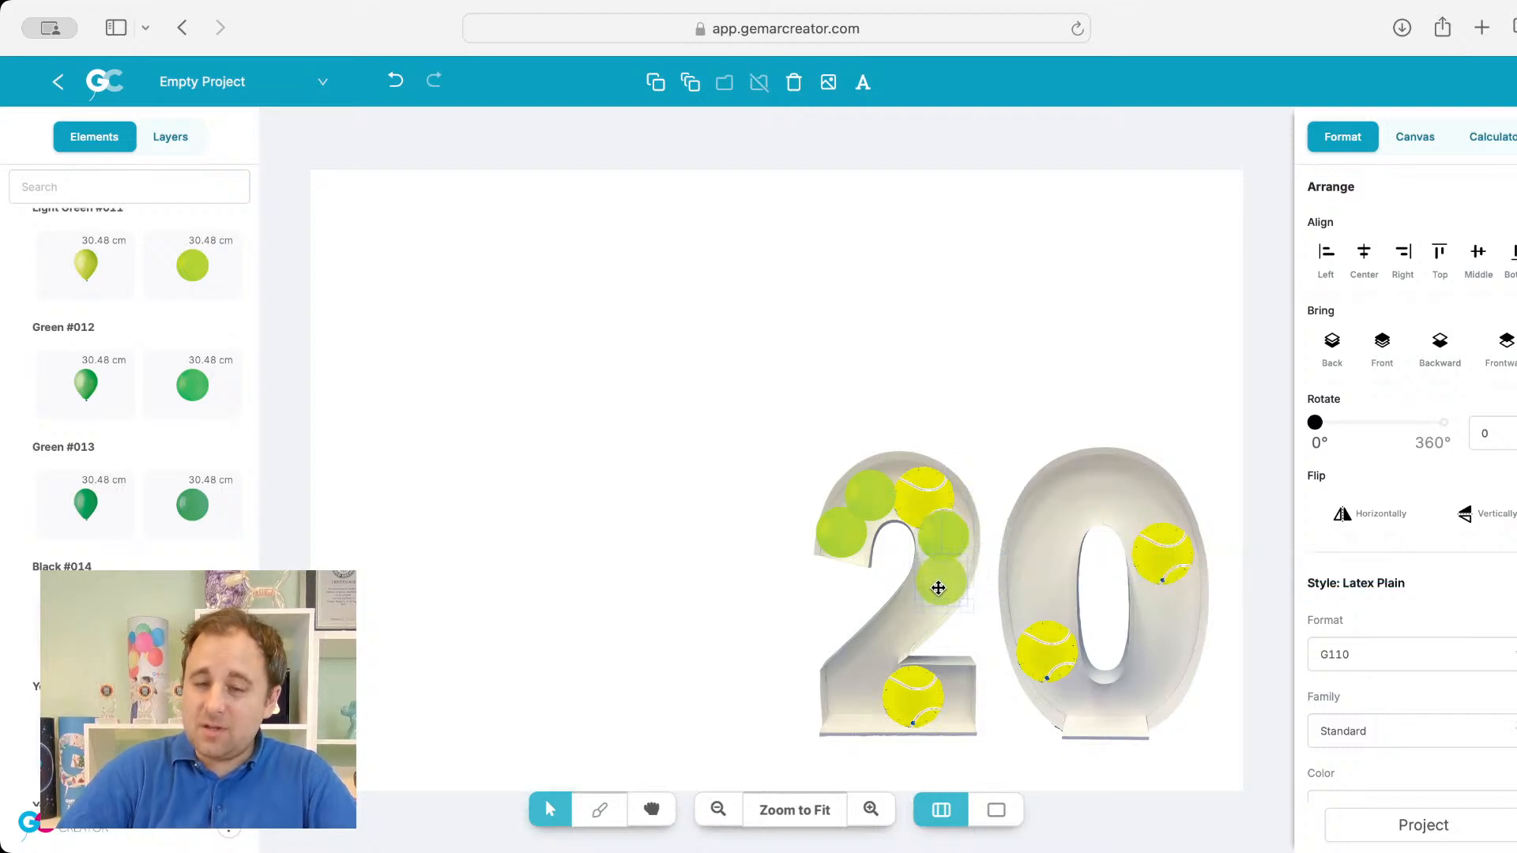
key(super+v)
mouse_move(946, 613)
mouse_down()
mouse_move(912, 617)
mouse_move(953, 667)
mouse_move(879, 655)
mouse_up()
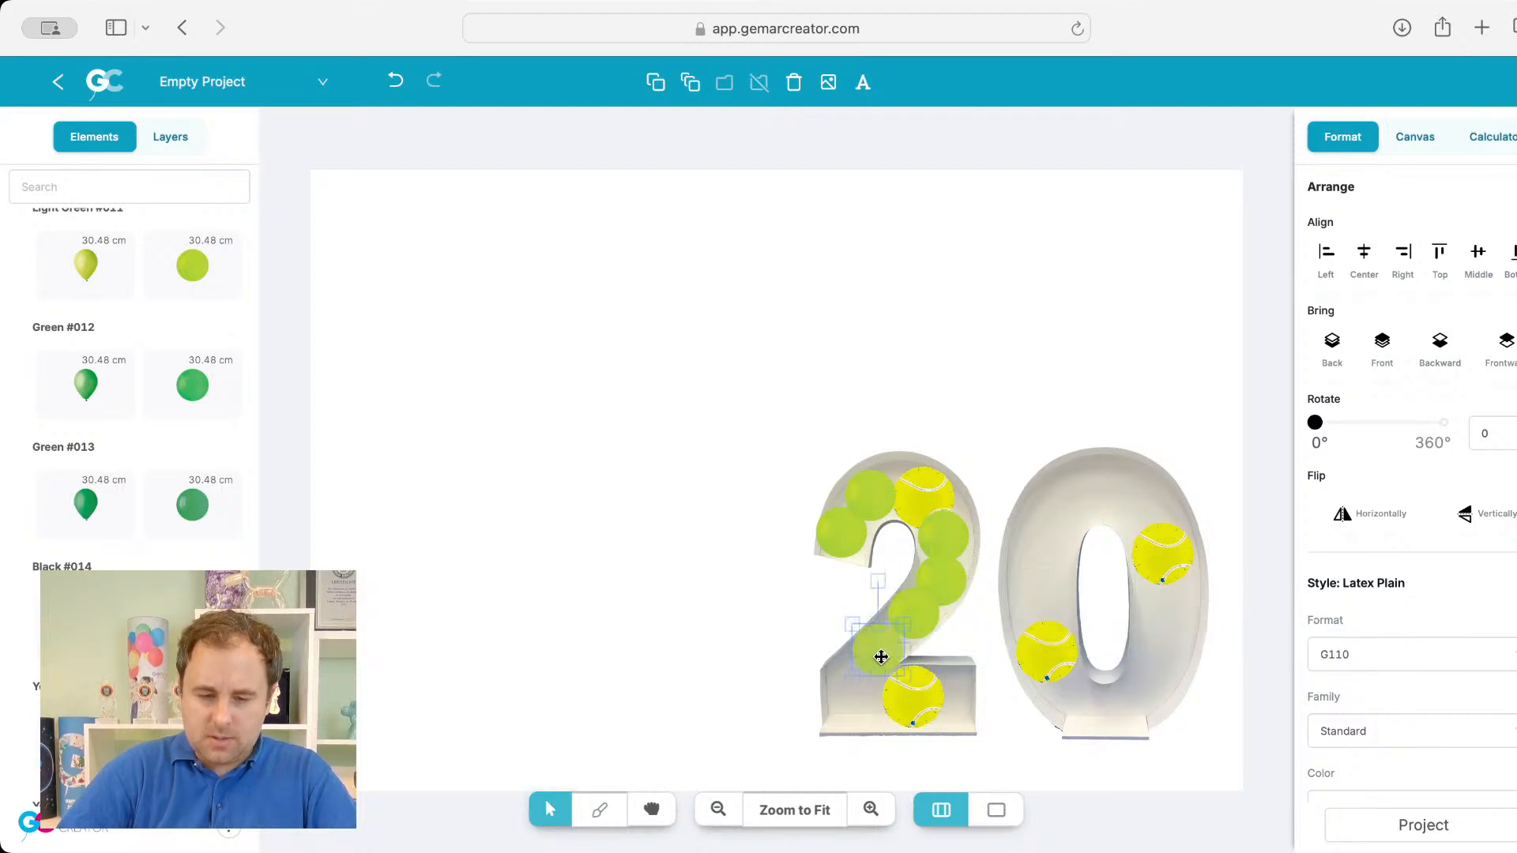
Step: Duplicate a light green balloon into the lower-left corner of the 2 and inflate it to about 22 cm
key(super+d)
drag(904, 681, 863, 680)
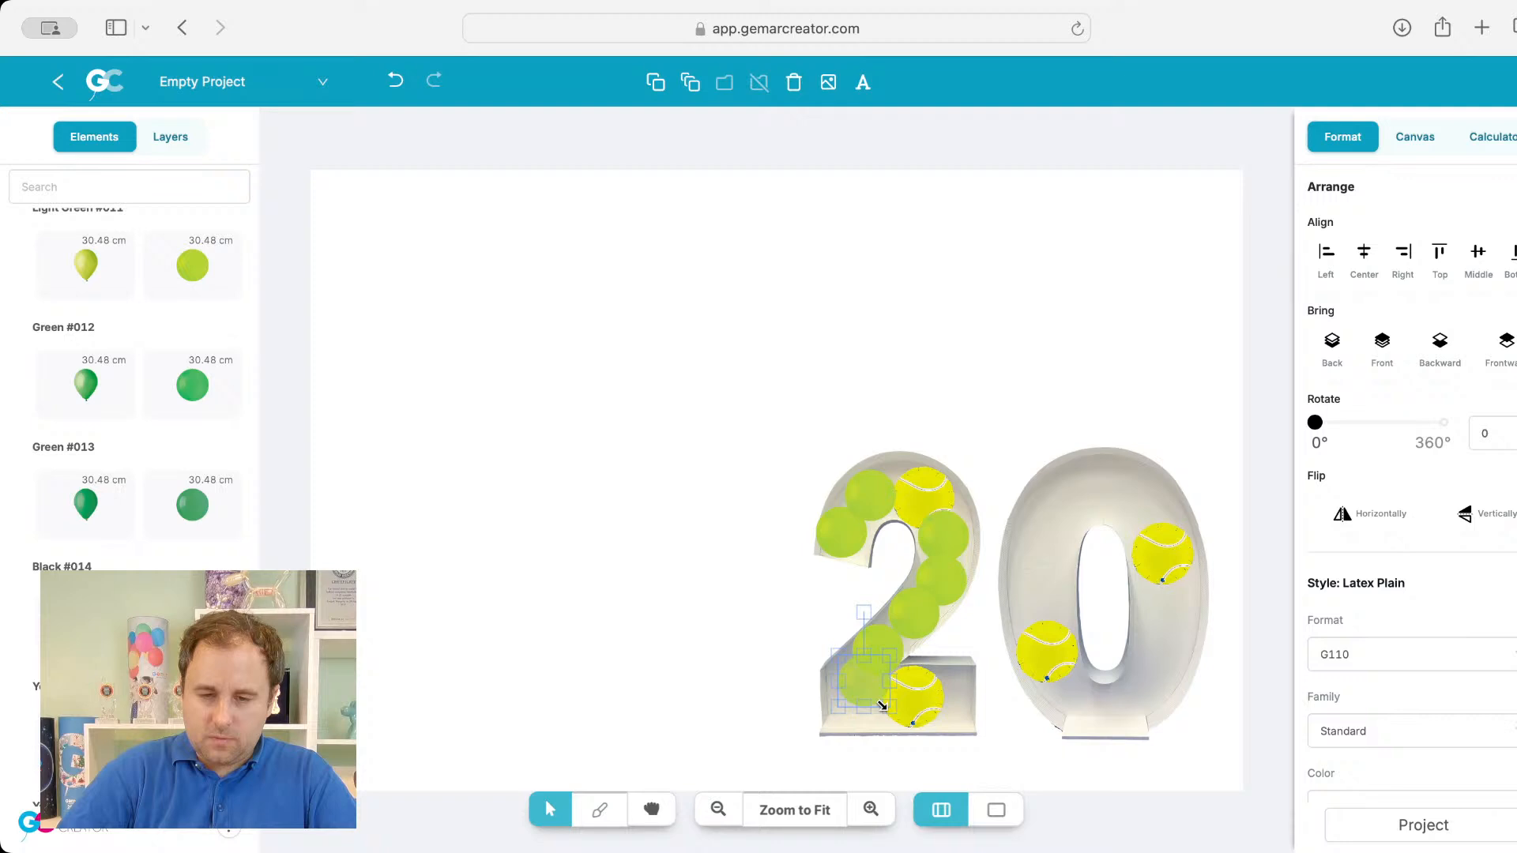
drag(883, 707, 871, 717)
scroll(1429, 640, down, 3)
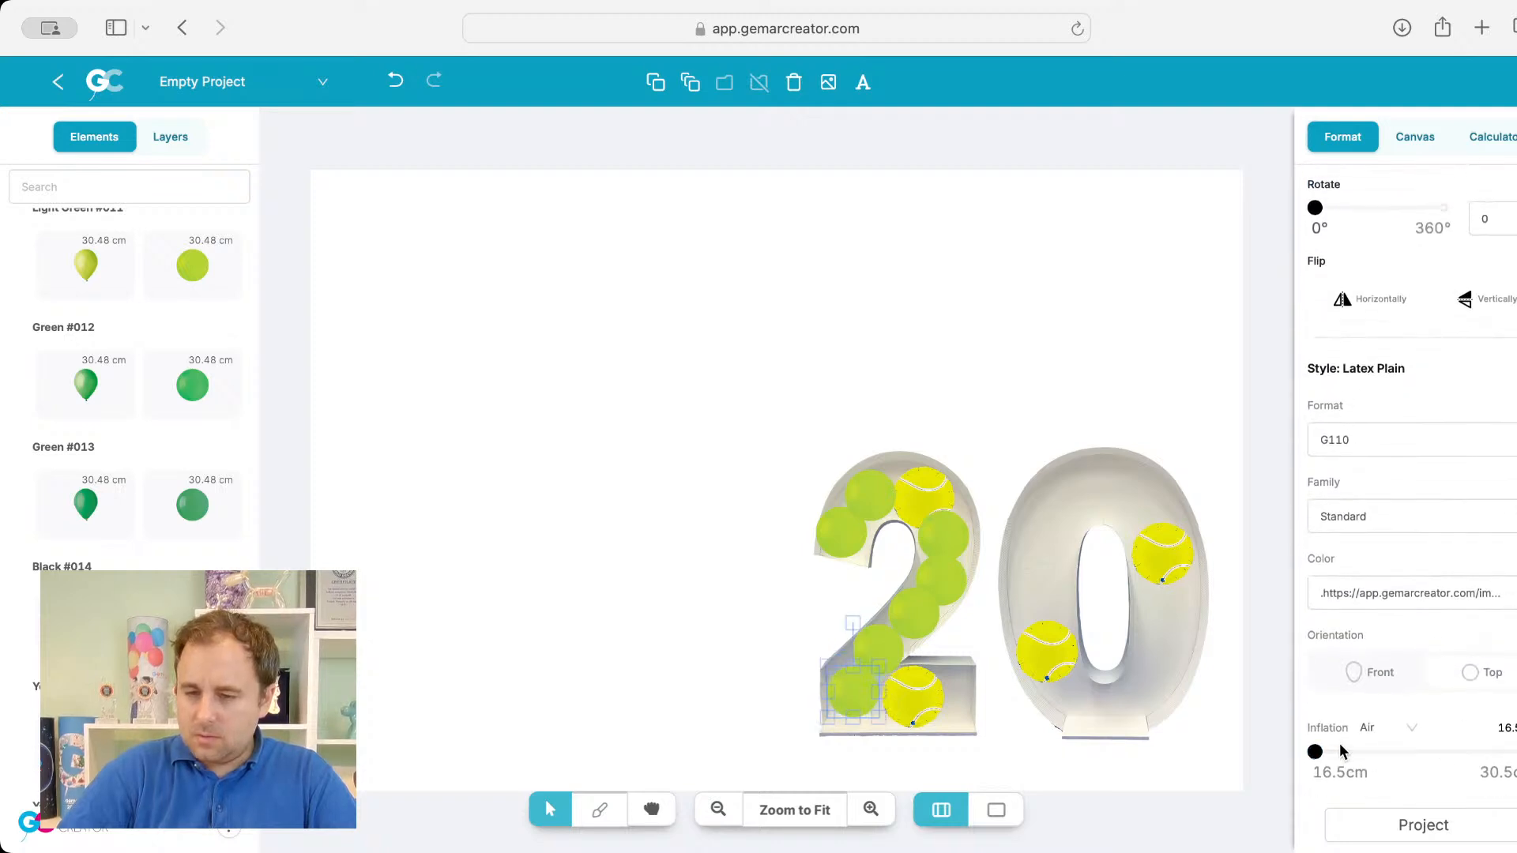
drag(1341, 752, 1400, 753)
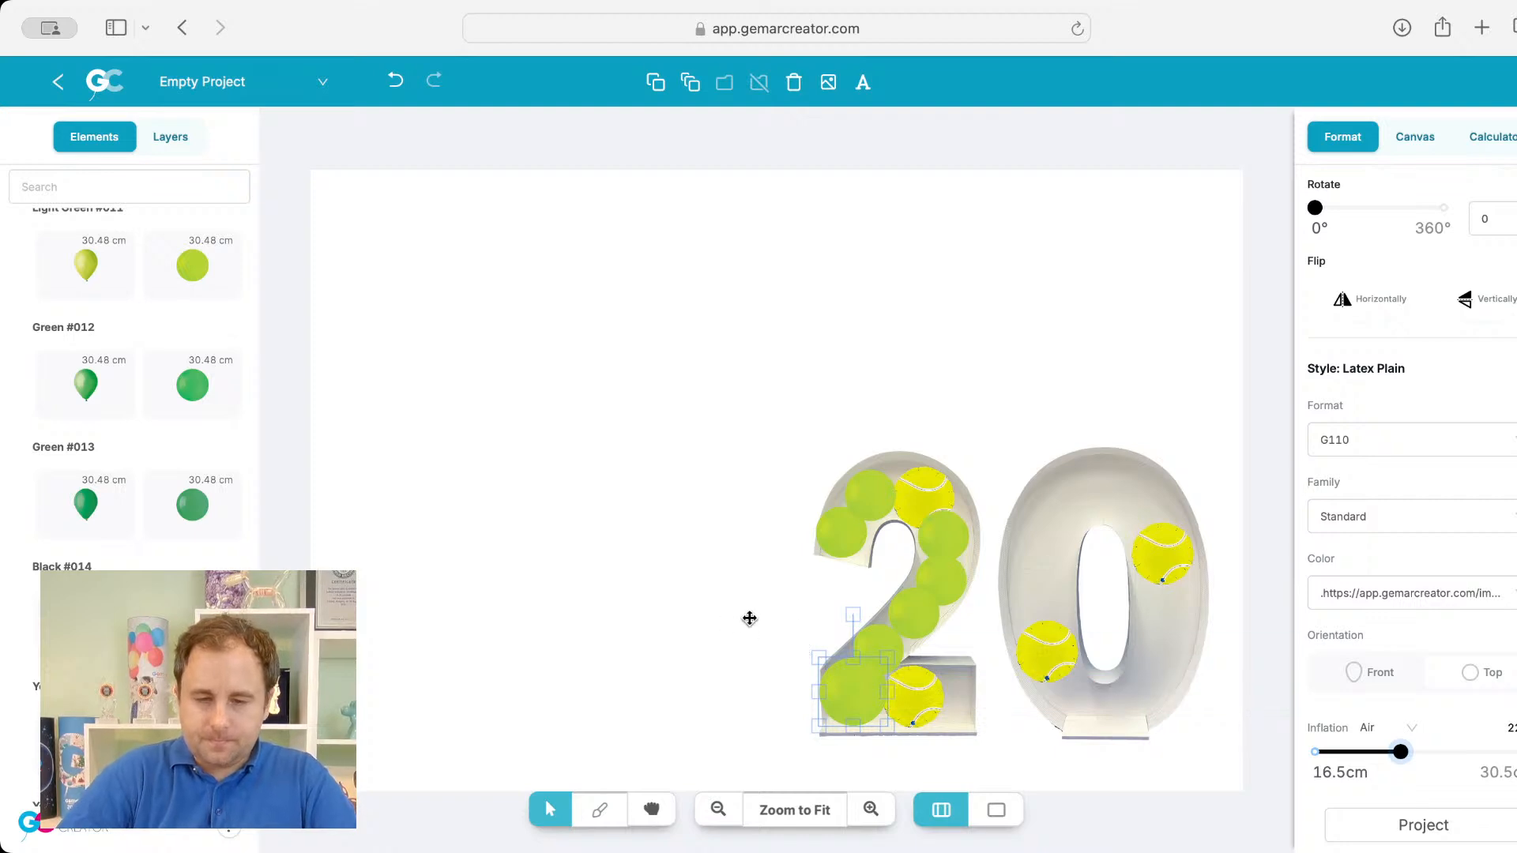
Step: Copy a small light green balloon into the lower-right end of the 2 and bring the neighbouring tennis ball to the front
click(913, 623)
key(super+v)
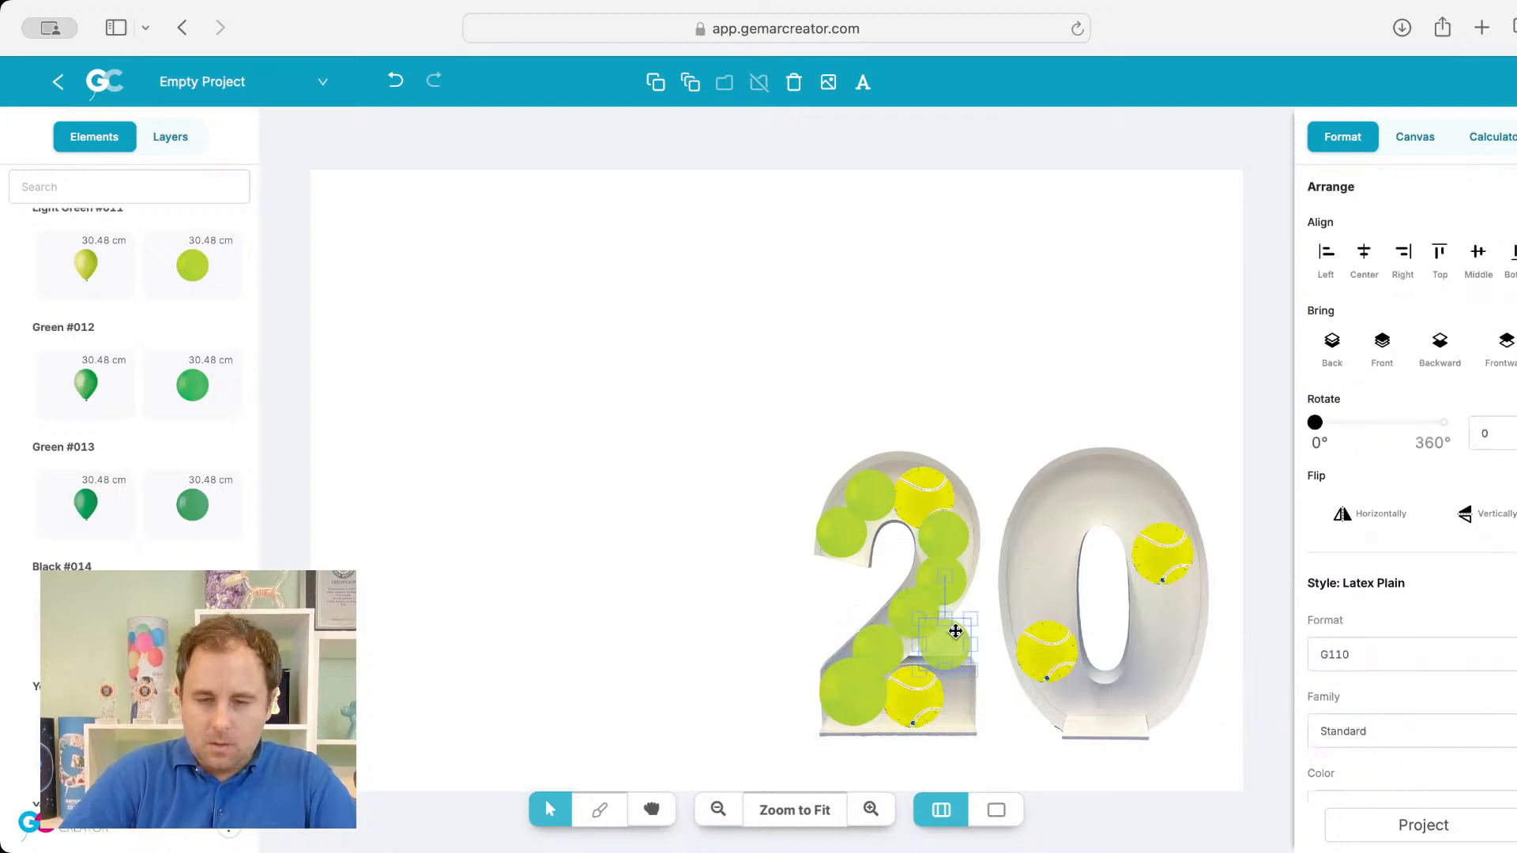
drag(956, 637, 961, 691)
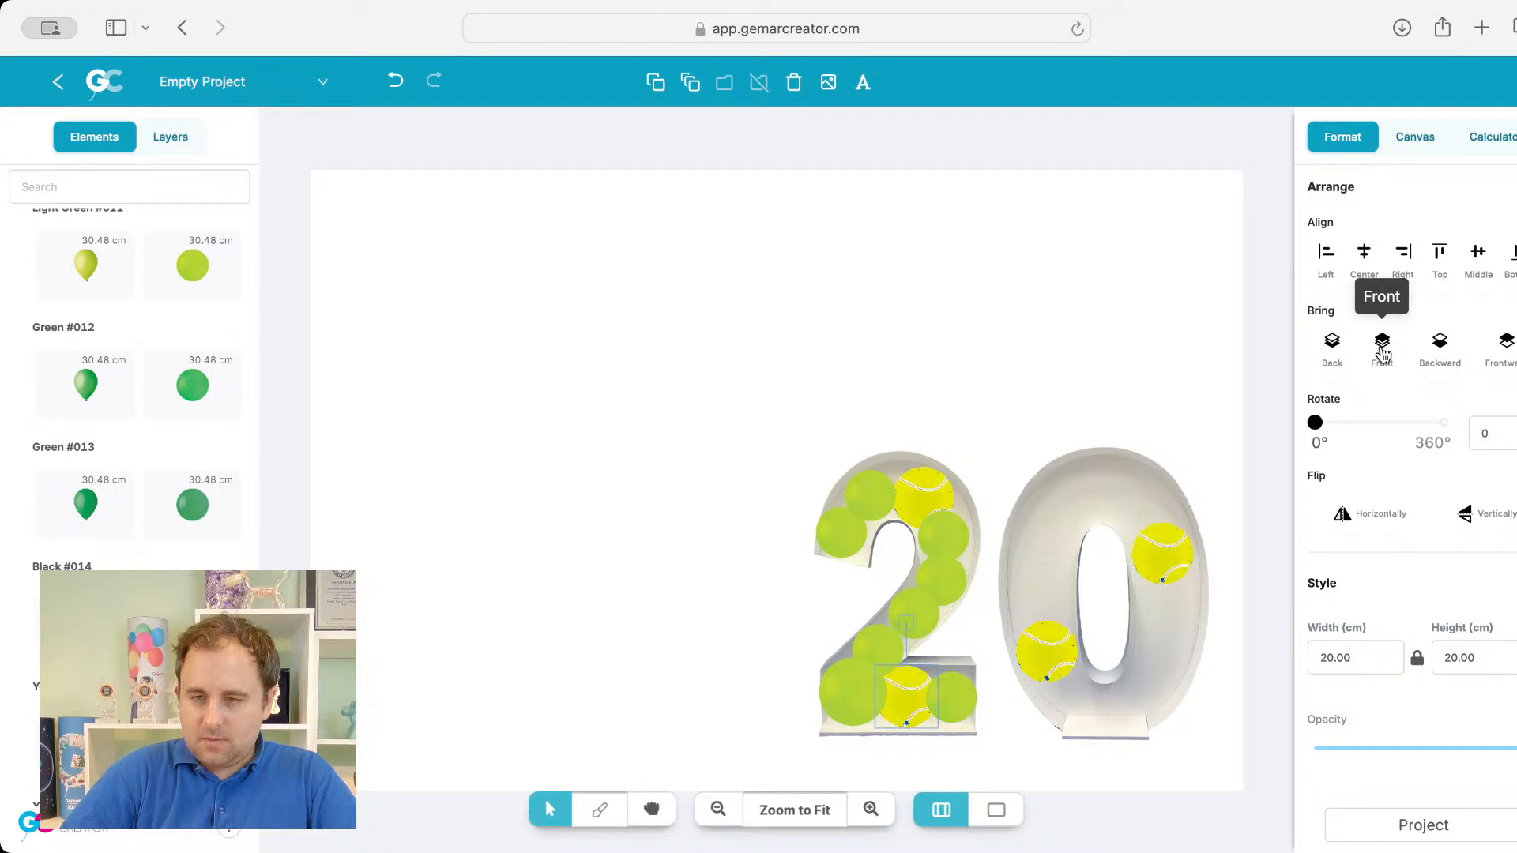
click(1382, 355)
click(1041, 264)
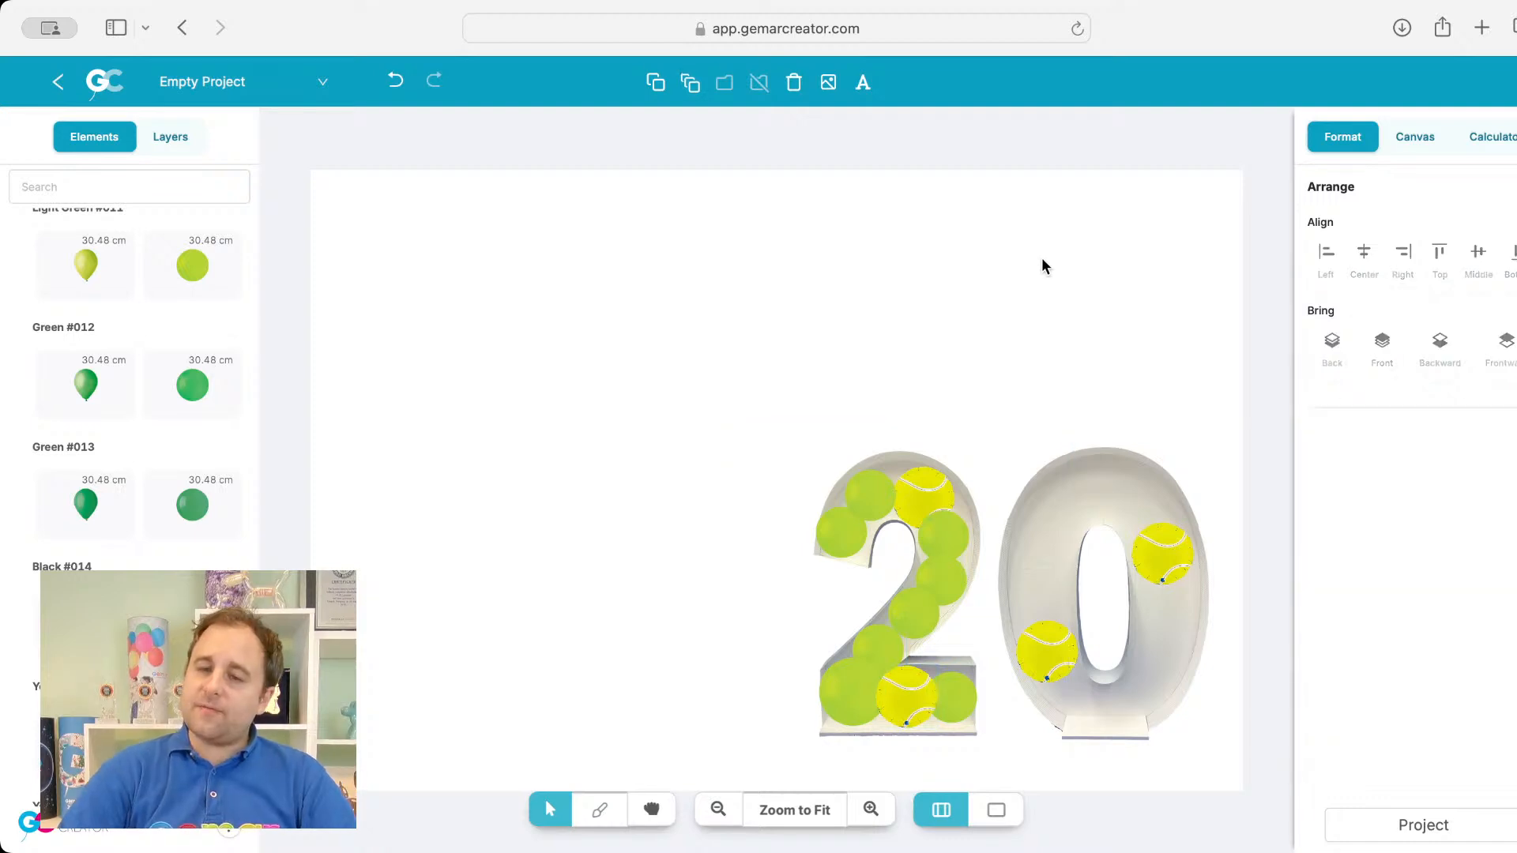
Step: Copy a light green balloon into the 0, inflate it to about 20.5 cm and fill the 0 with large and small copies around the tennis balls
click(944, 523)
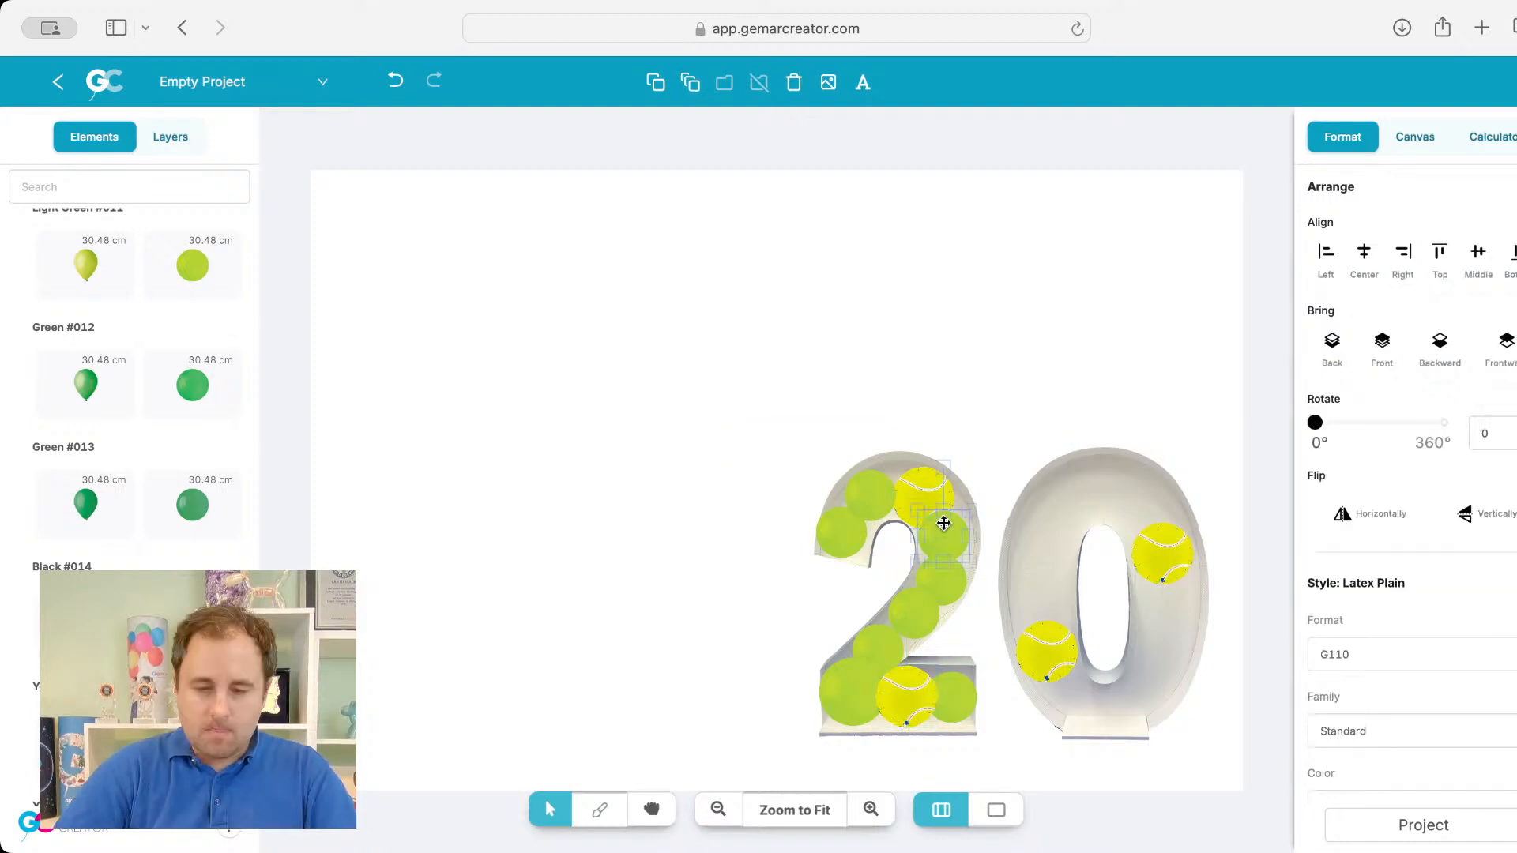
drag(944, 524, 1070, 536)
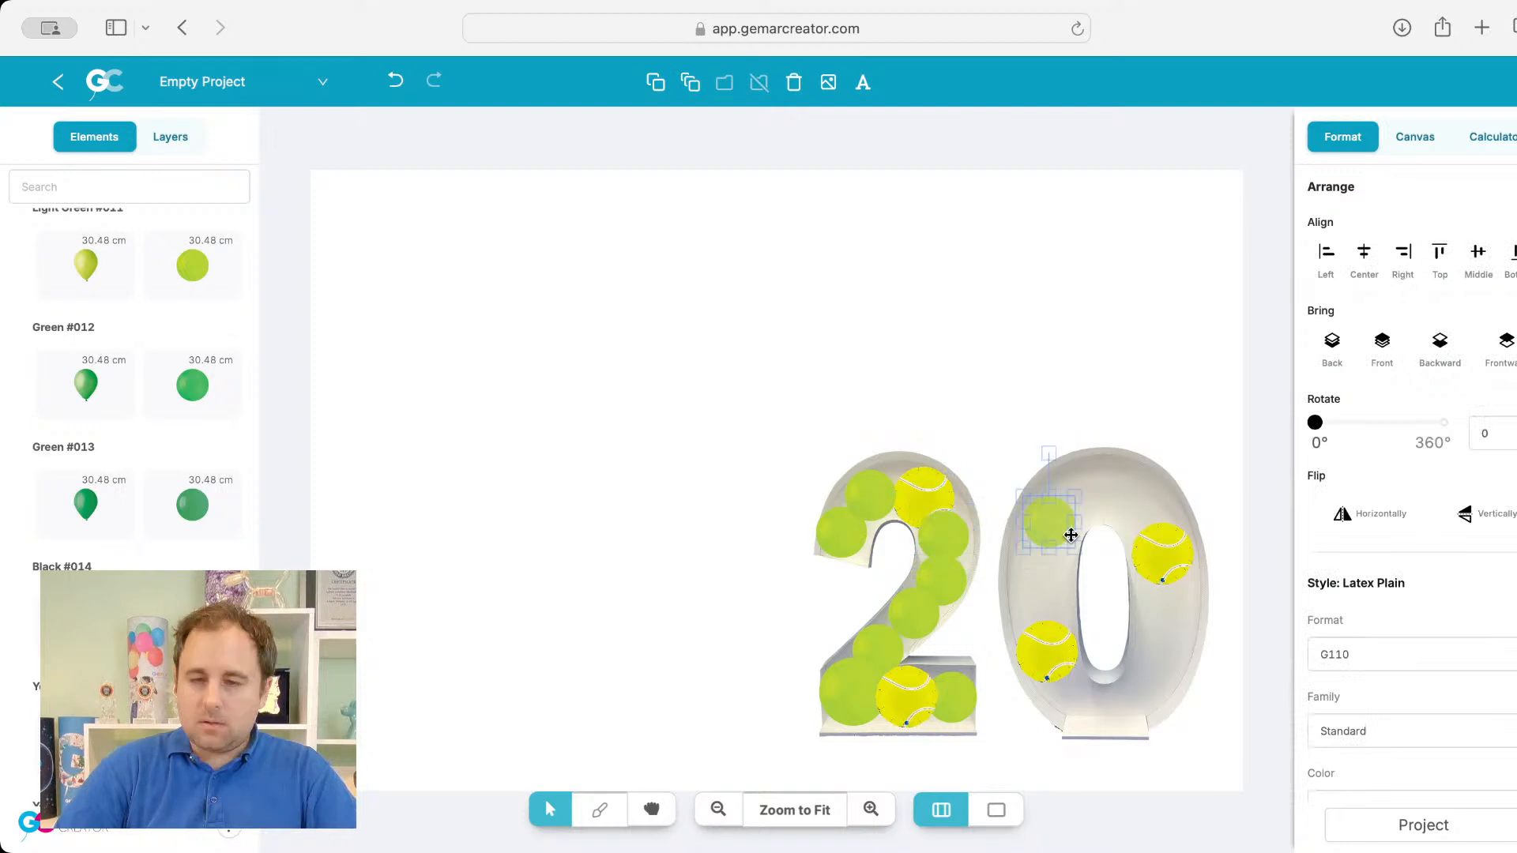
scroll(1407, 554, down, 5)
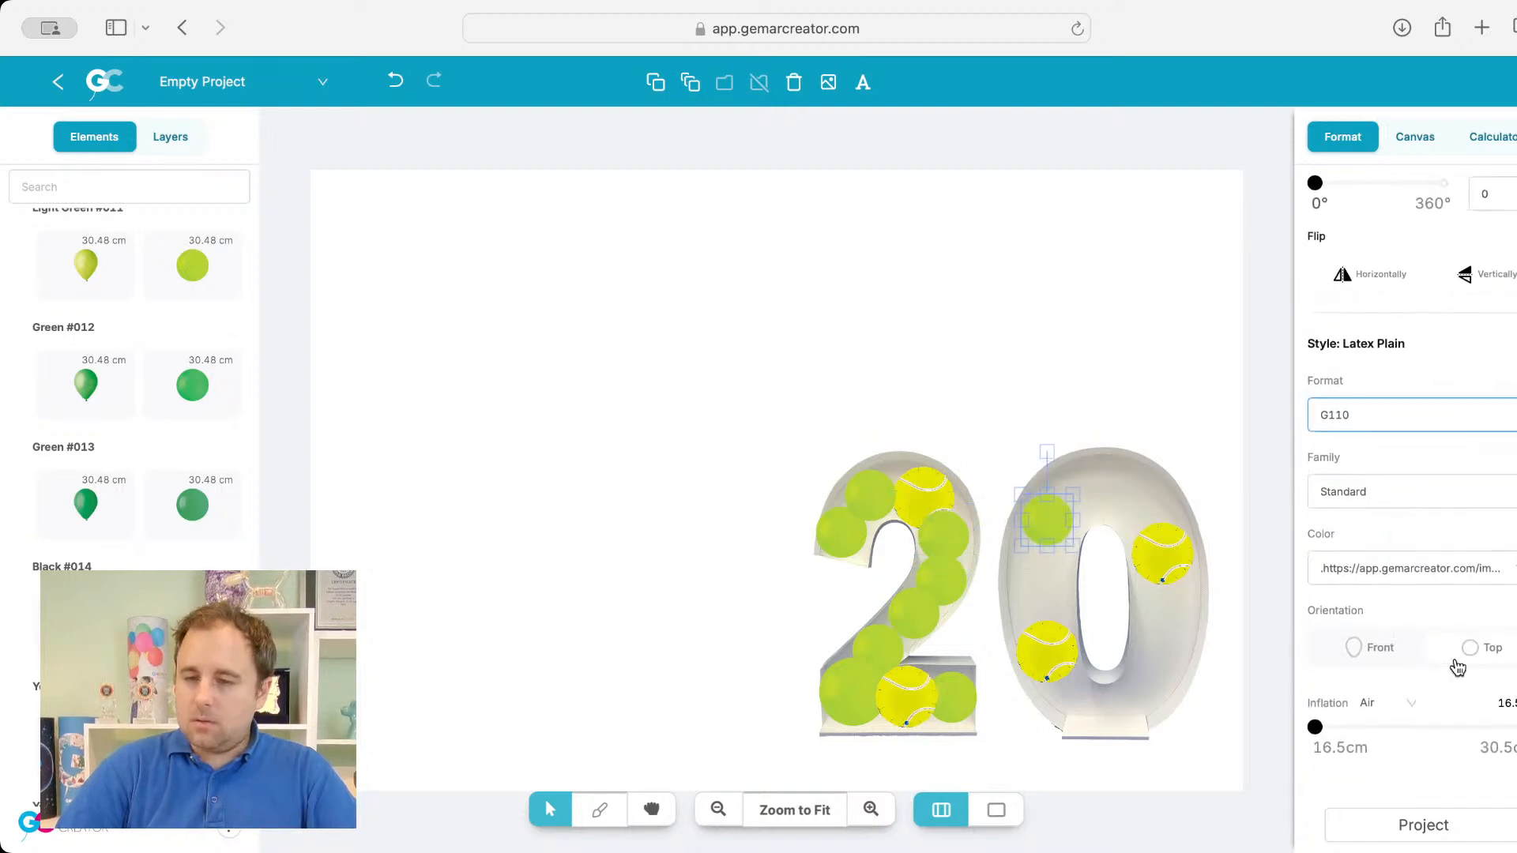
drag(1373, 753, 1378, 754)
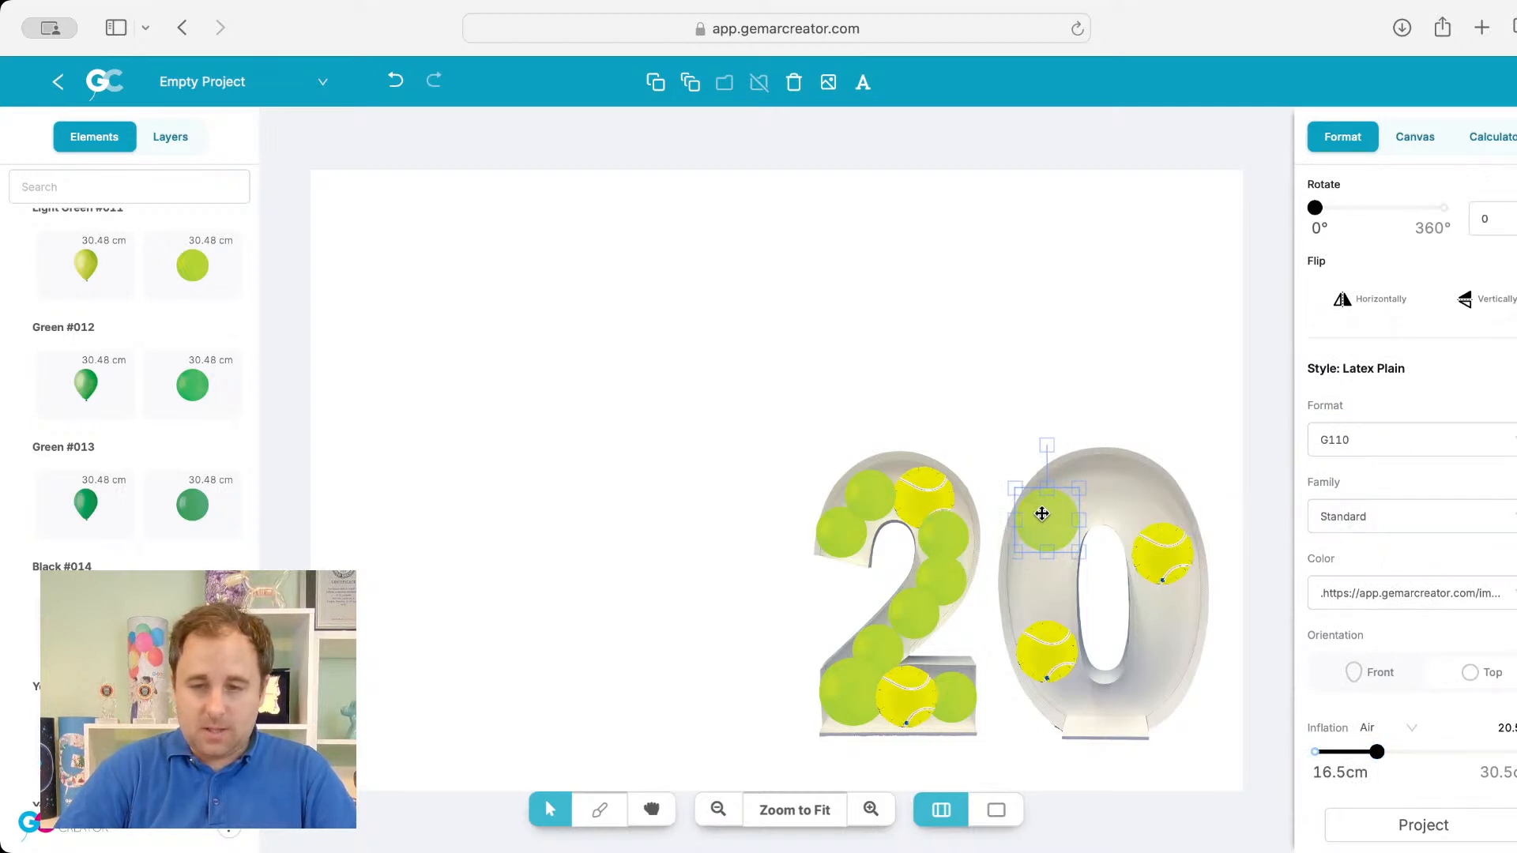
drag(1045, 516, 1122, 701)
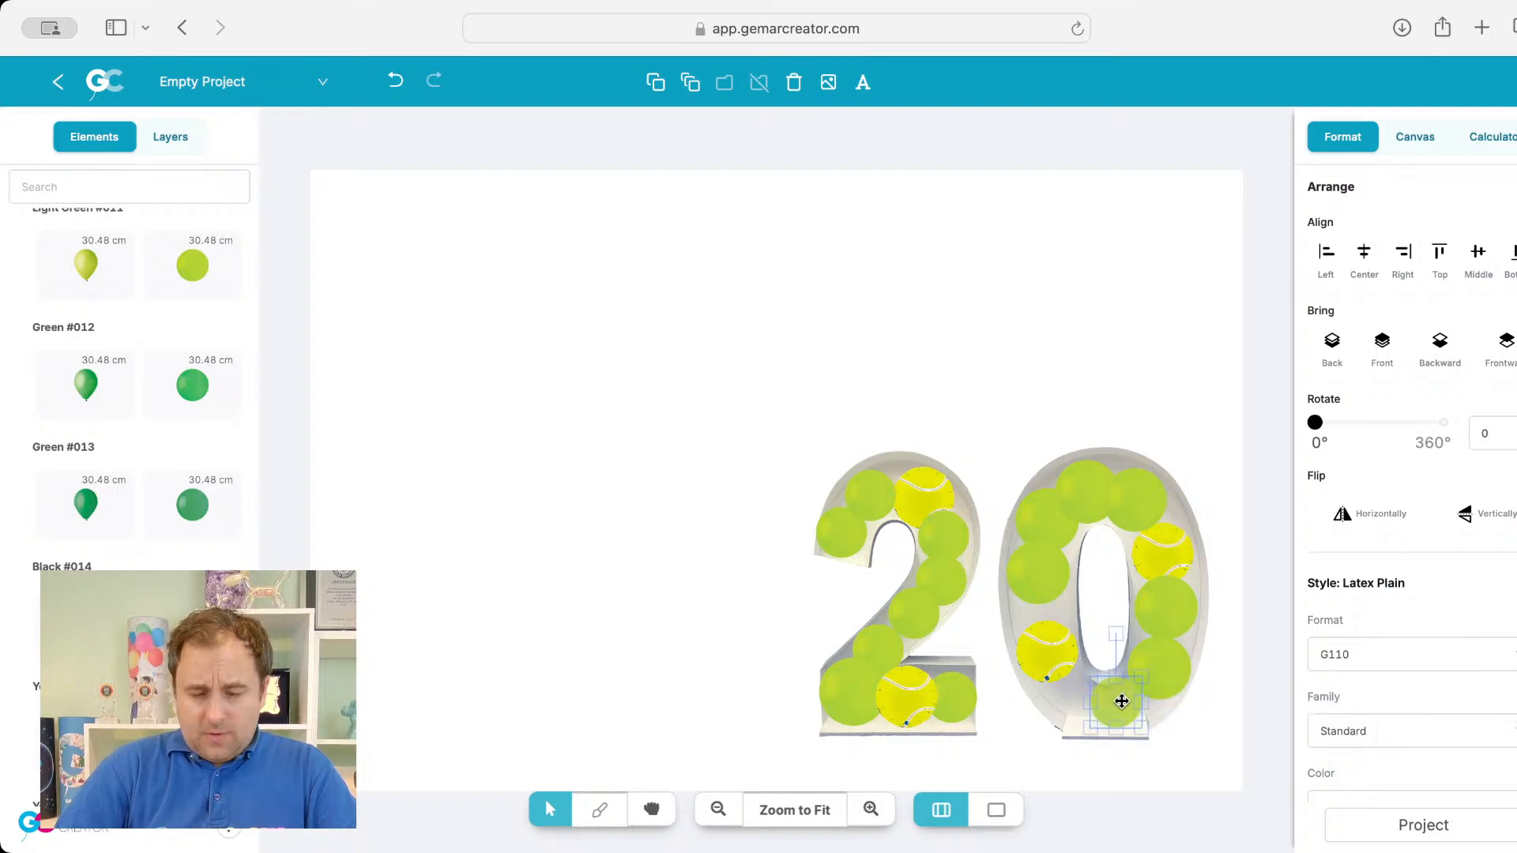
drag(1107, 751, 1045, 595)
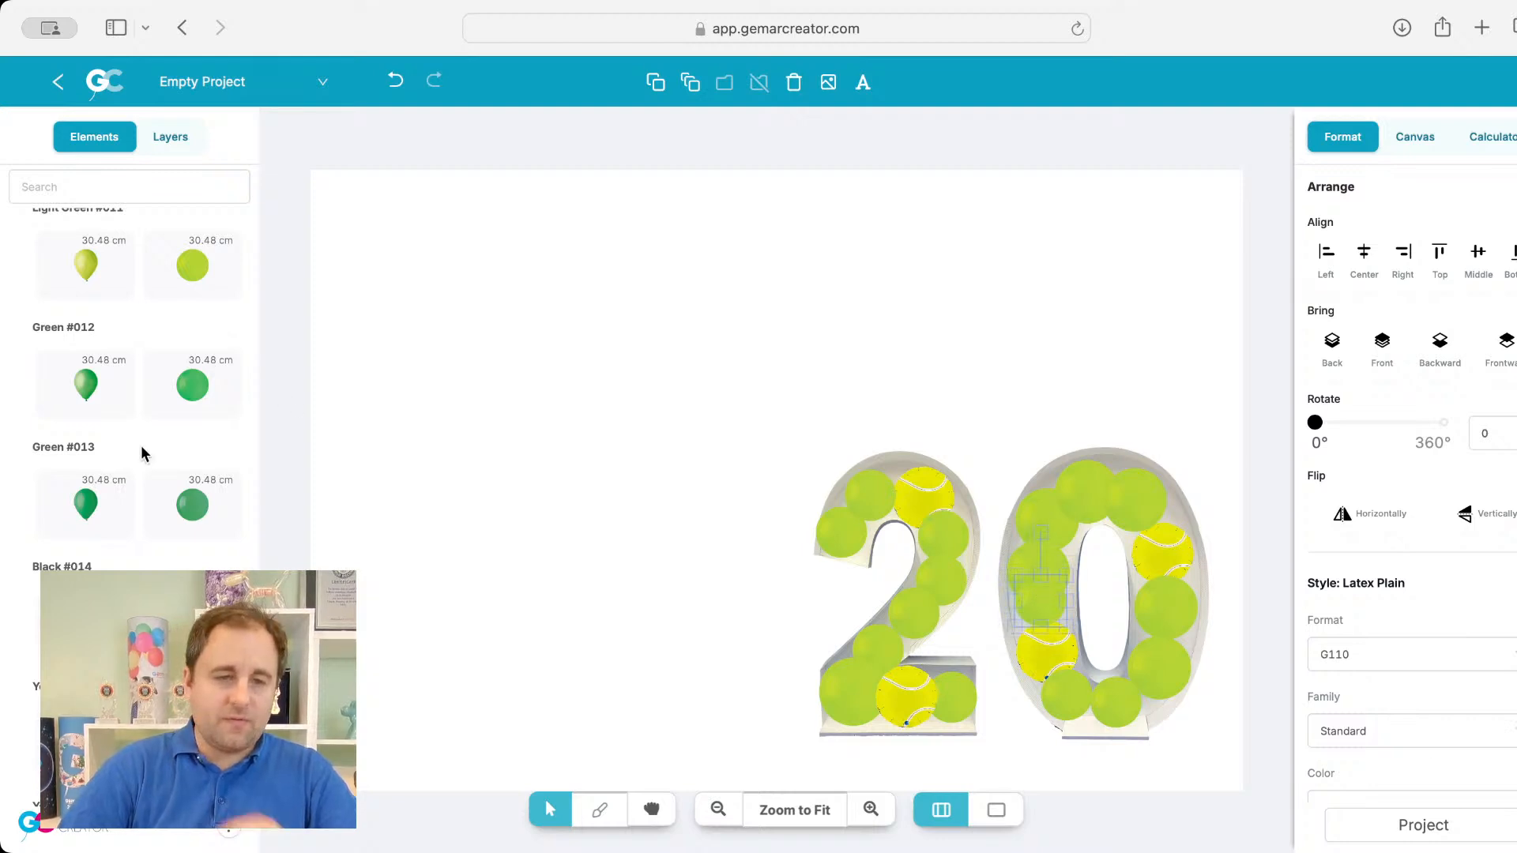
Step: Insert a round top-view A50 Standard Light Green #011 balloon on the canvas
scroll(142, 453, up, 15)
scroll(95, 265, down, 1)
click(51, 257)
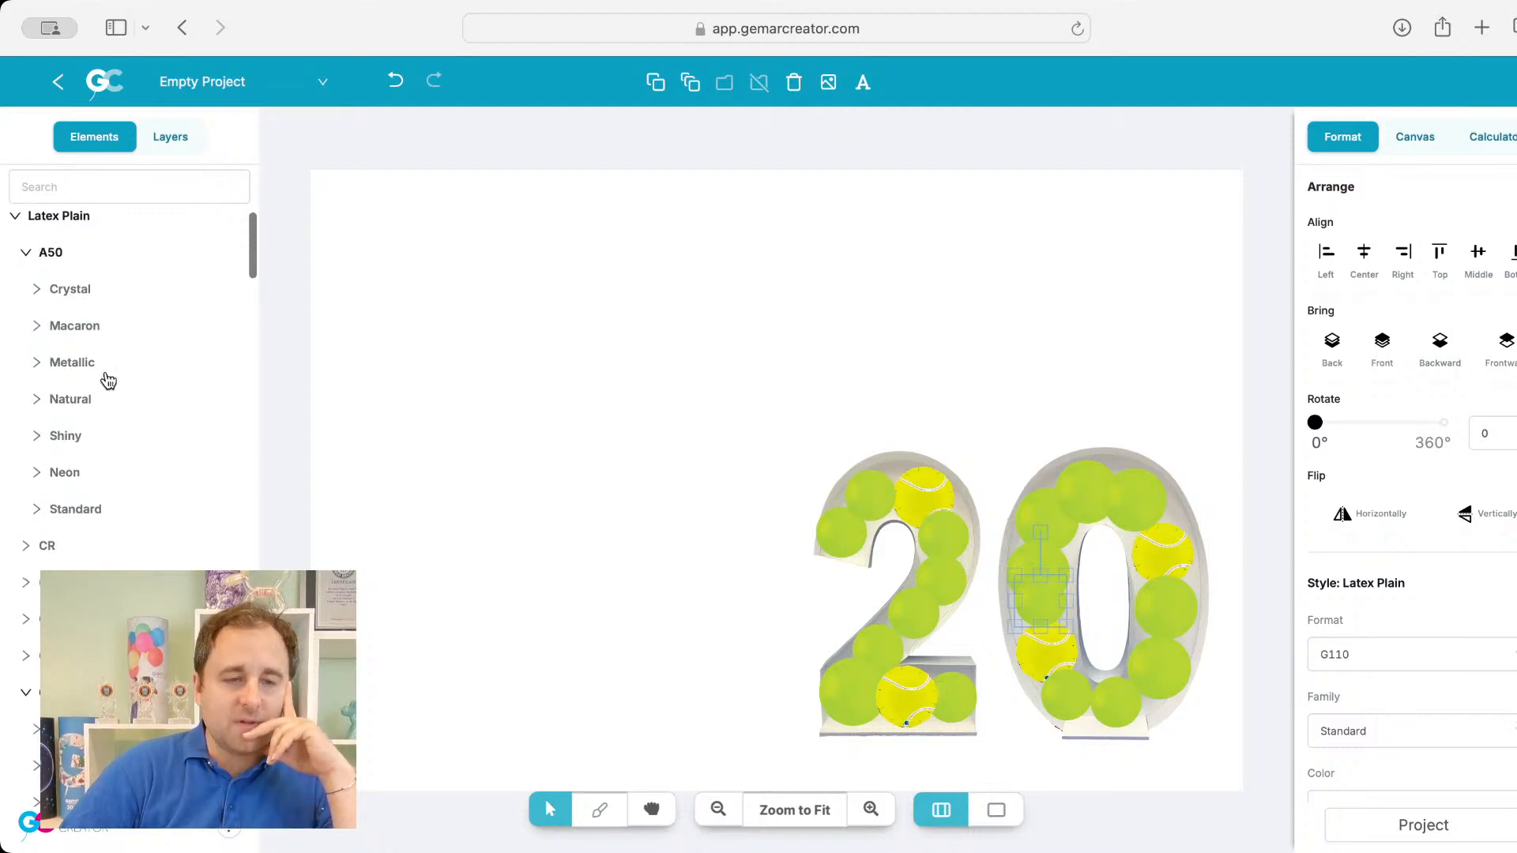
click(74, 509)
scroll(73, 511, down, 2)
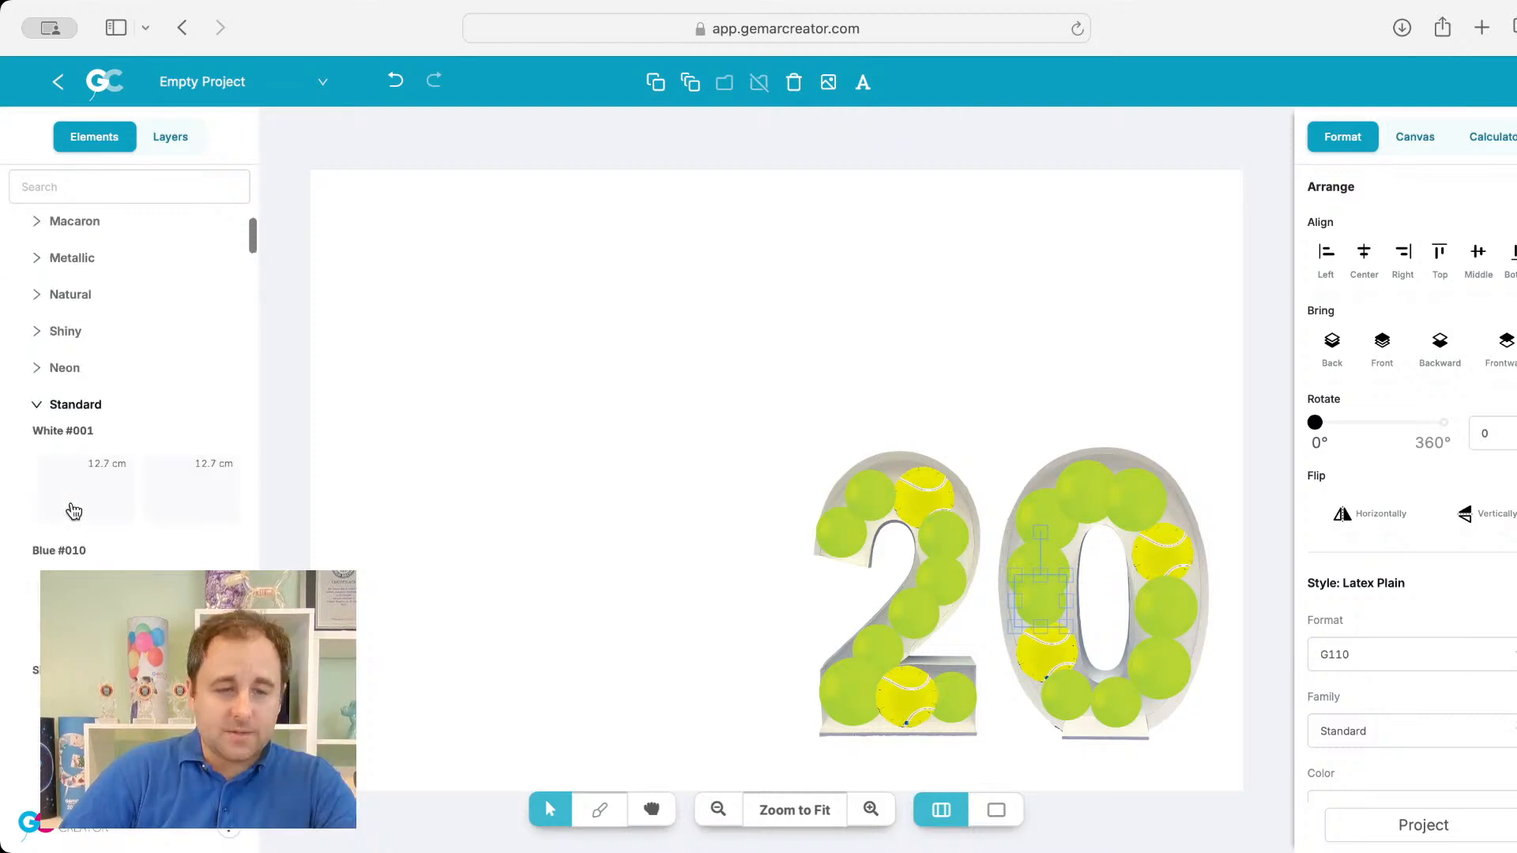
scroll(73, 512, down, 10)
click(209, 502)
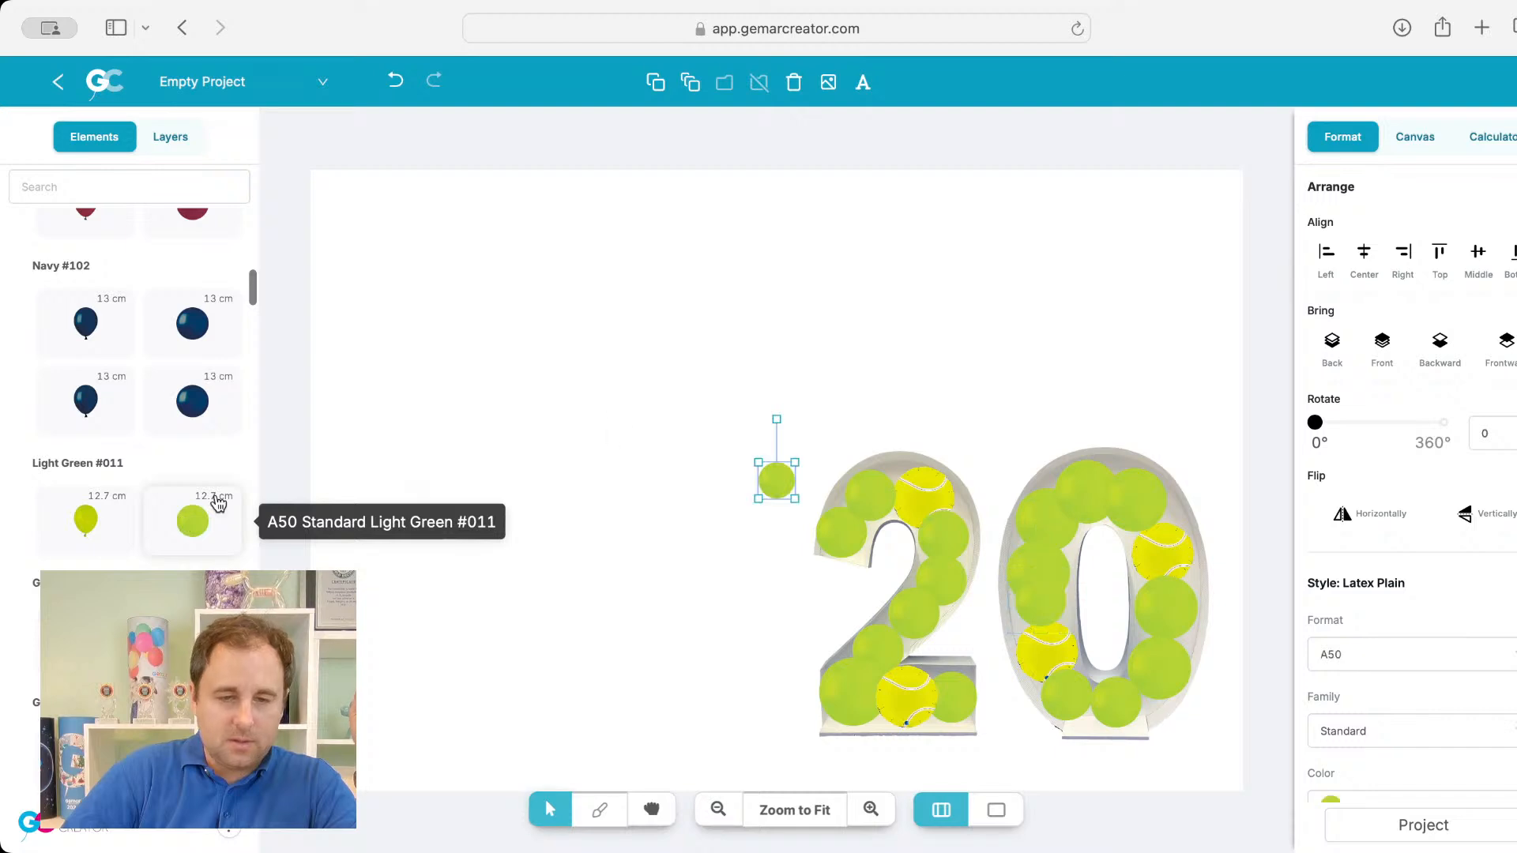
Step: Fill the gaps in the 2 with small copies of the light green balloon, including its lower-left corner and lower-right end
drag(772, 484, 896, 624)
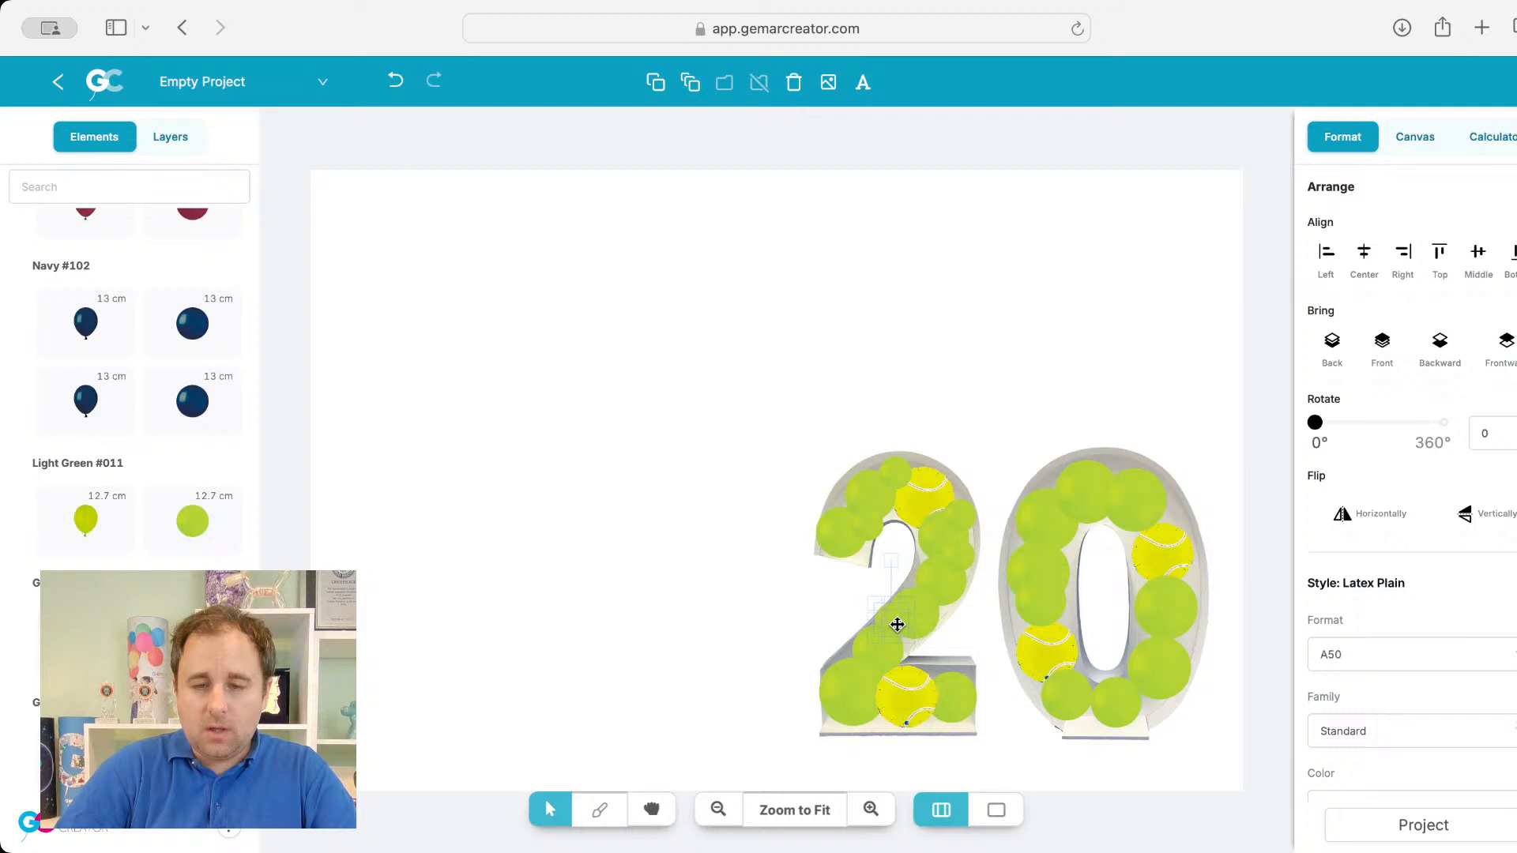
drag(897, 625, 841, 716)
key(super+v)
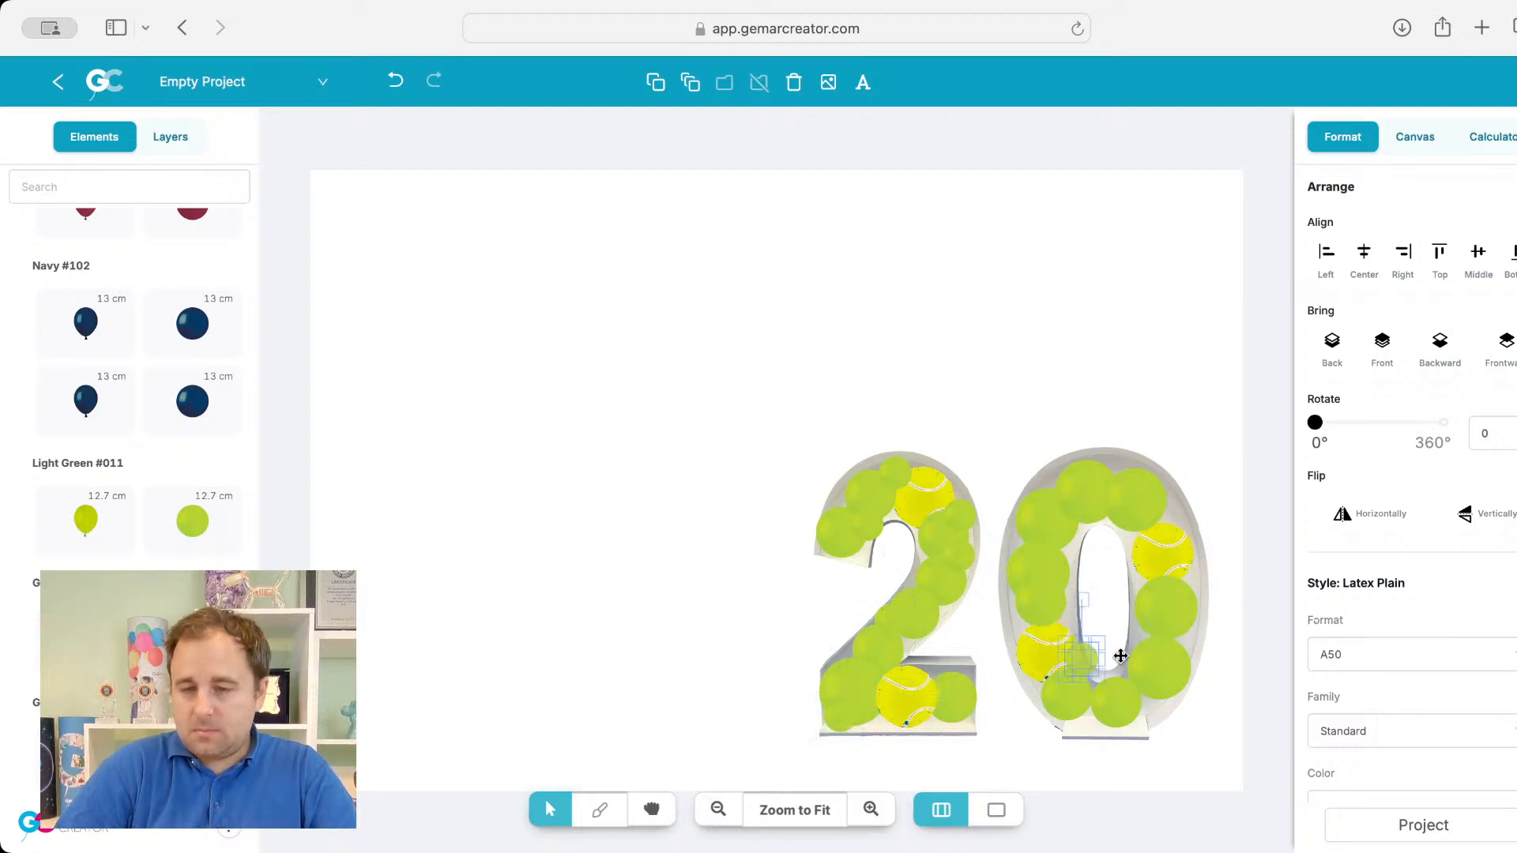
drag(1081, 659, 947, 714)
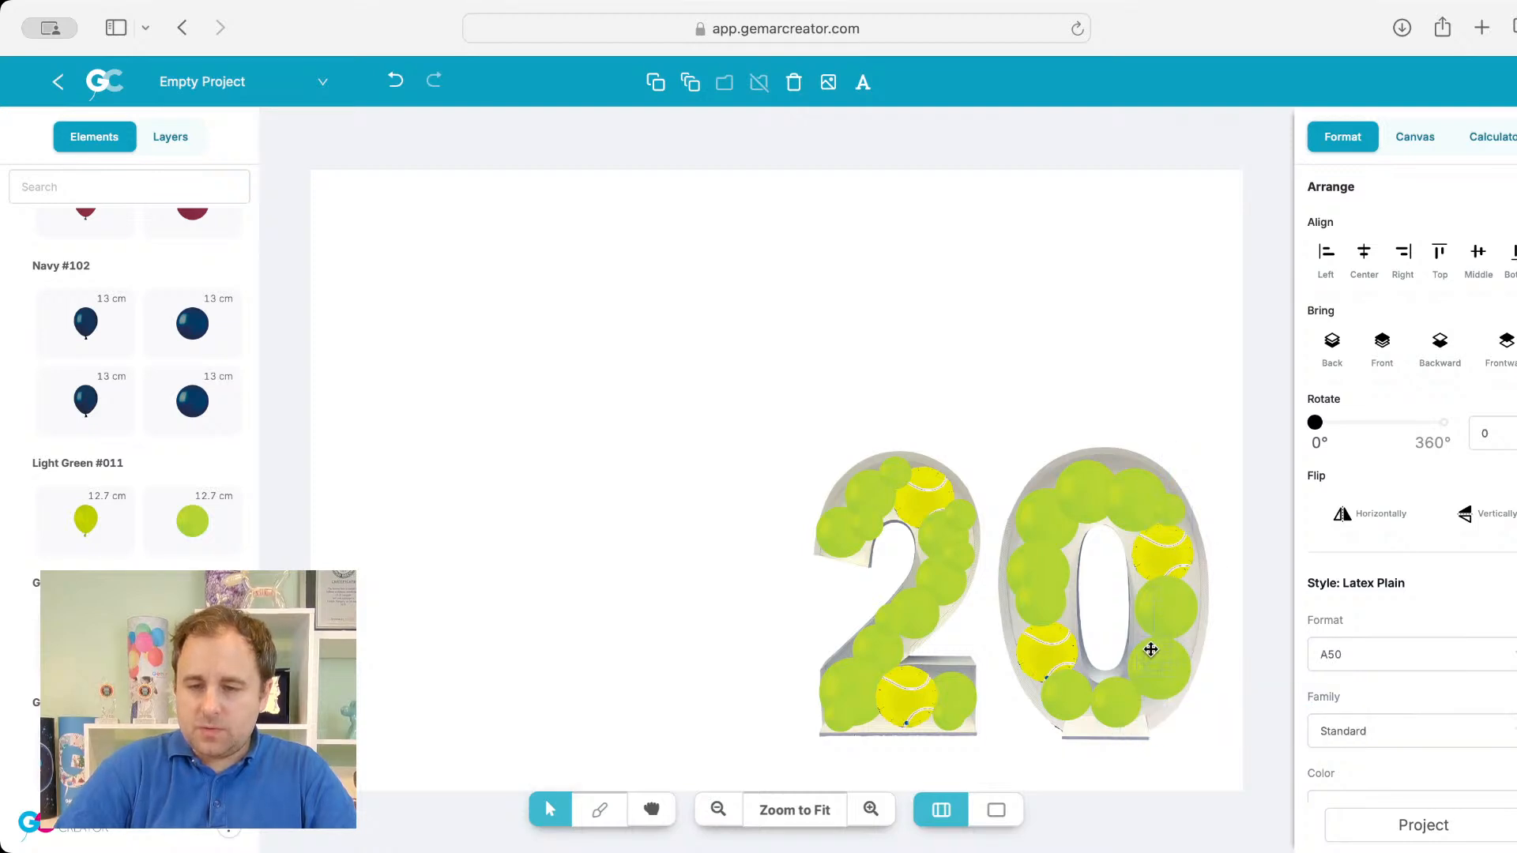
Step: Fill gaps around the 0 with small light green balloons inflated to 10.6 cm and add one to the lower-right end of the 2
drag(1182, 637, 1237, 814)
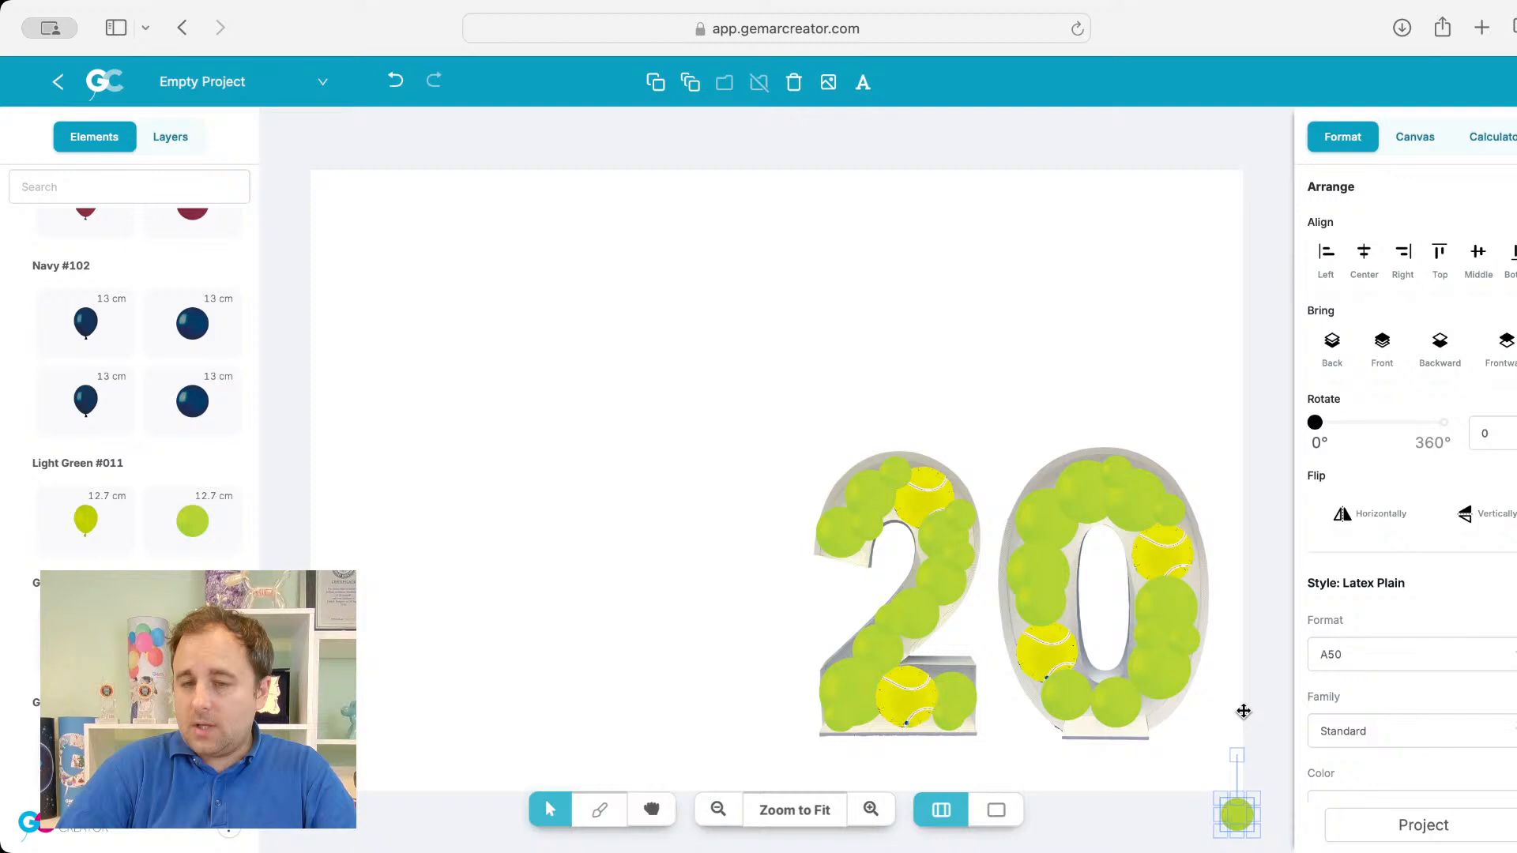
drag(1244, 711, 1195, 795)
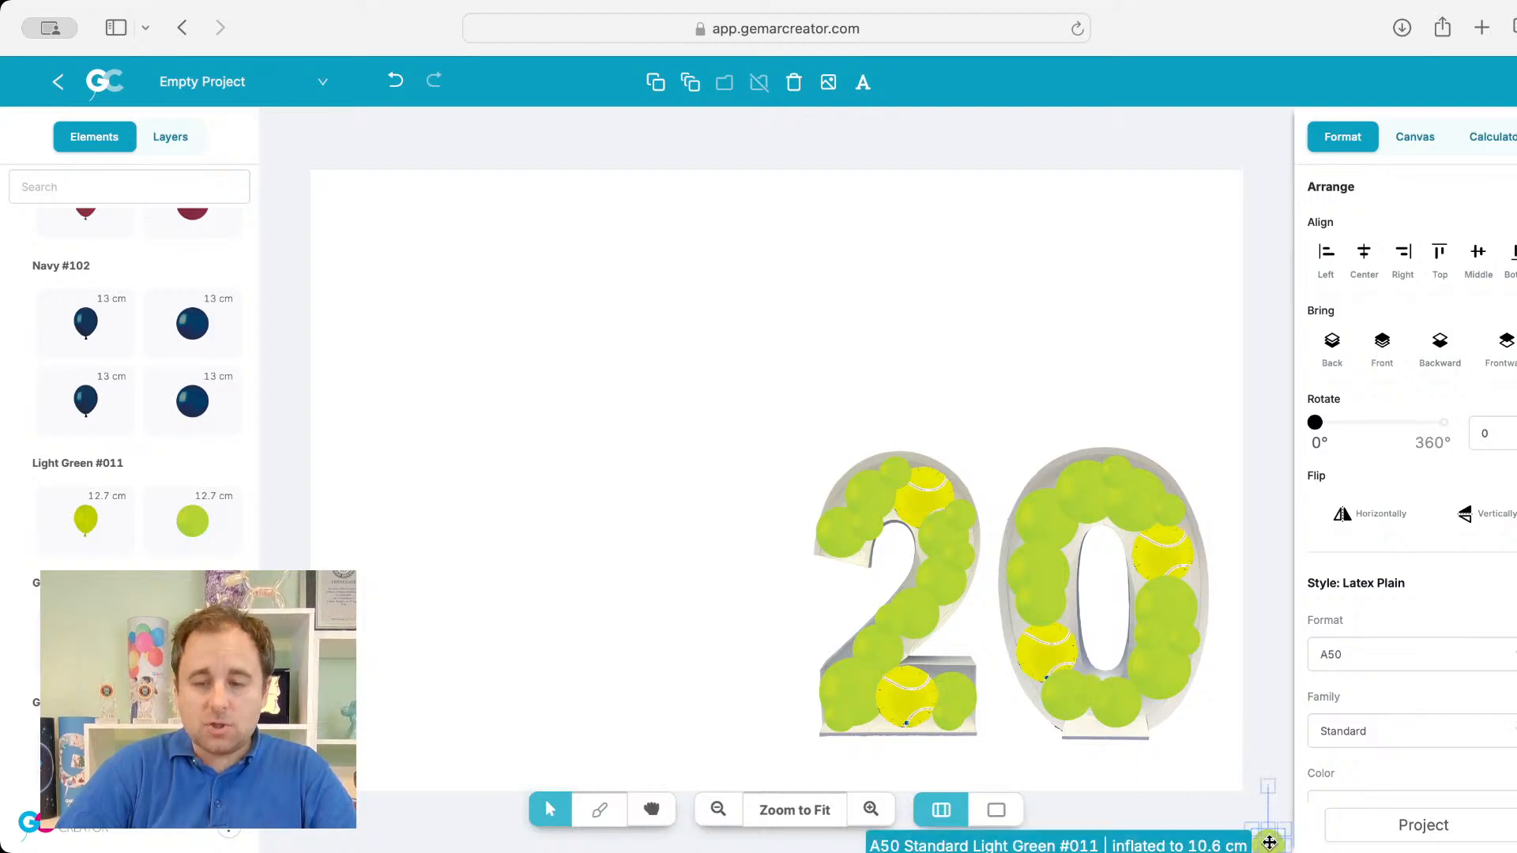
drag(1265, 842, 1054, 485)
key(super+v)
drag(1086, 540, 1185, 575)
key(super+v)
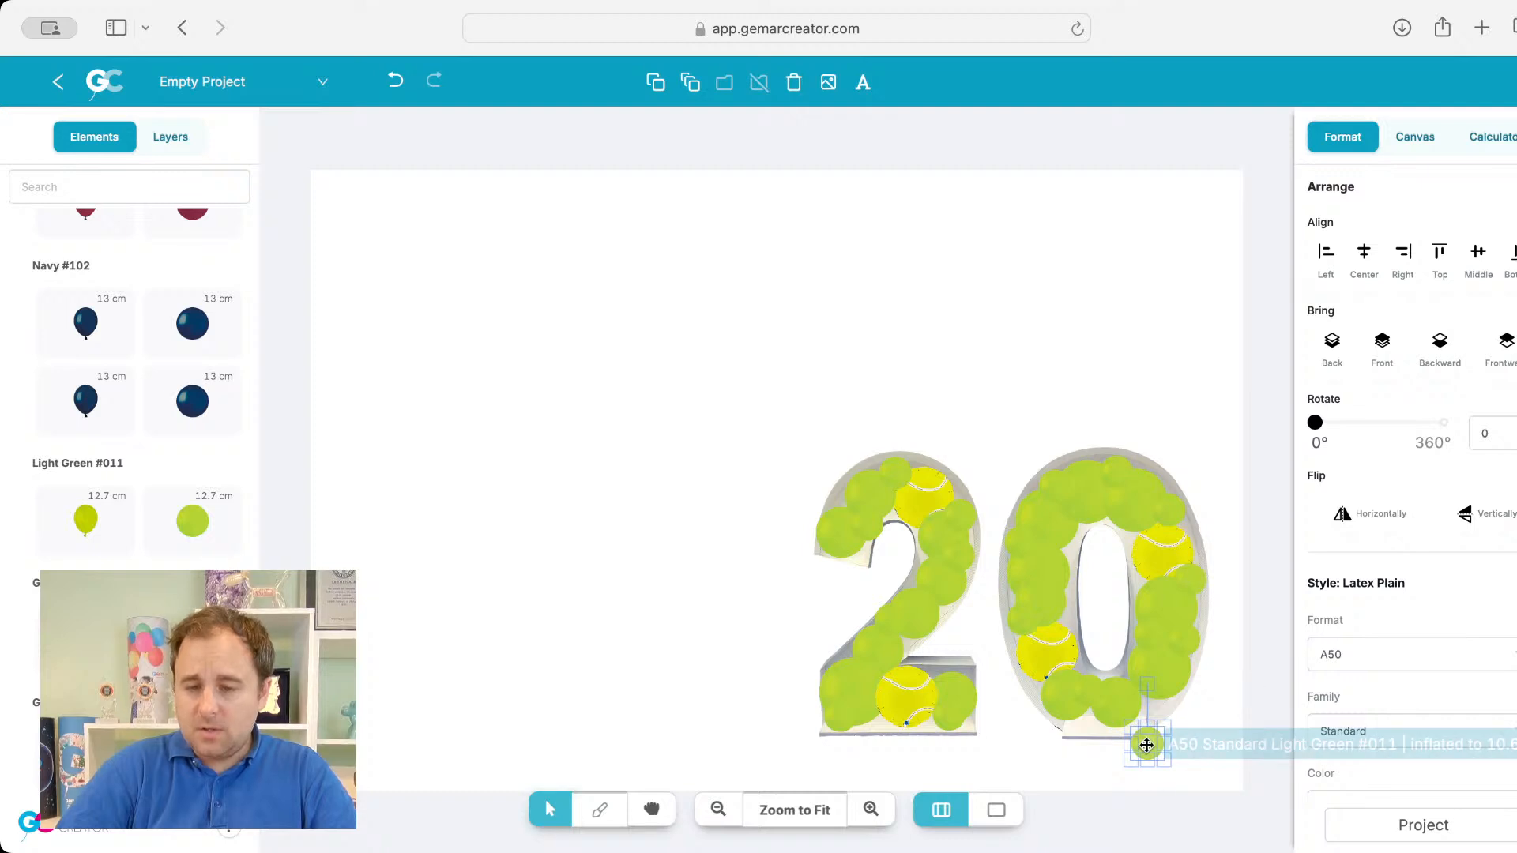
drag(1145, 738, 943, 677)
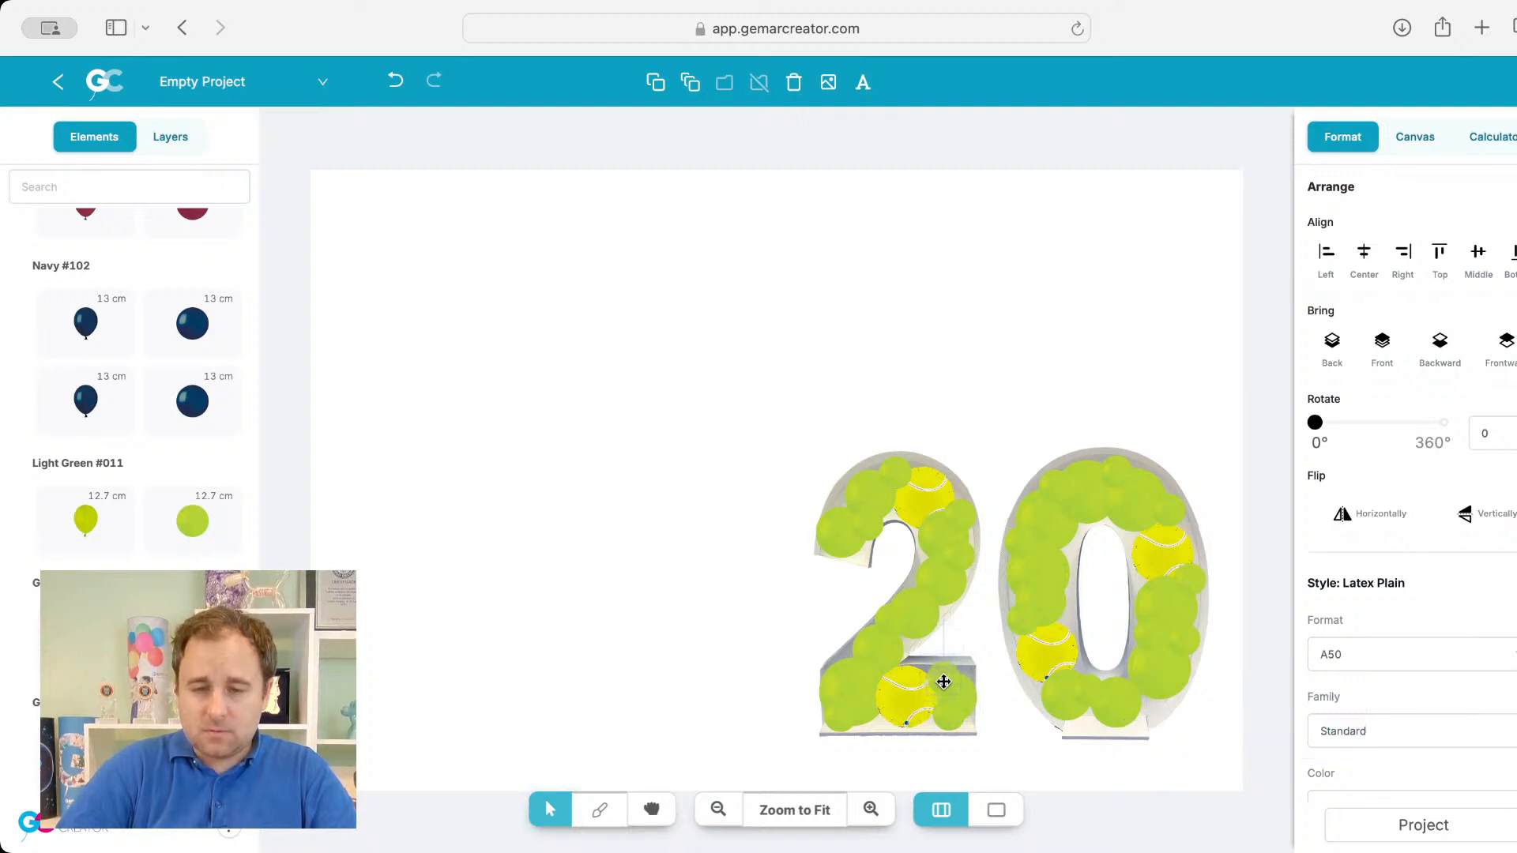
Step: Bring the tennis ball at the top of the 2 and both tennis balls in the 0 to the front
click(930, 496)
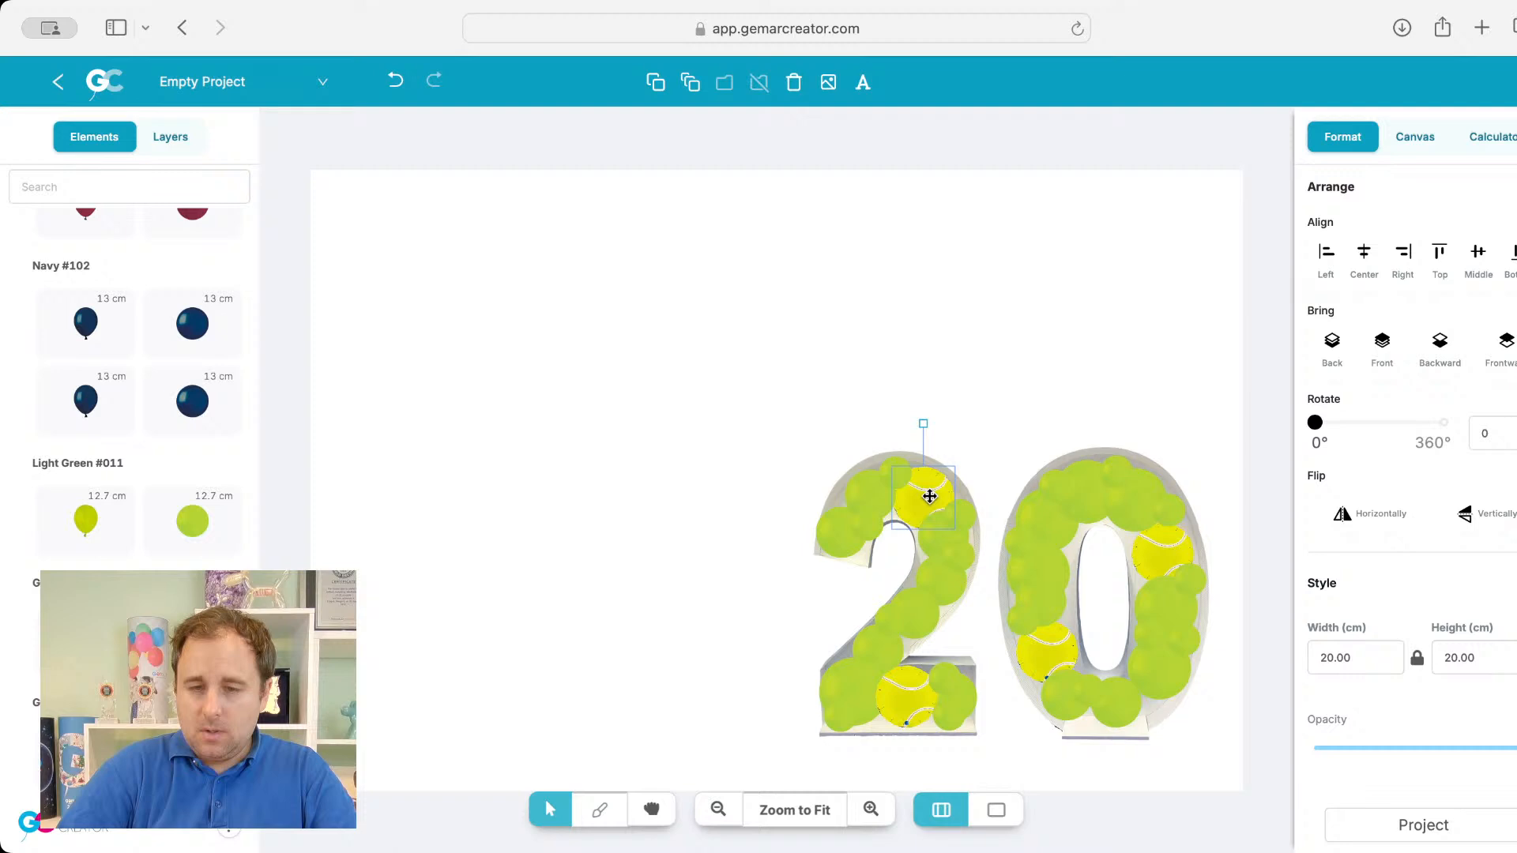
click(1195, 514)
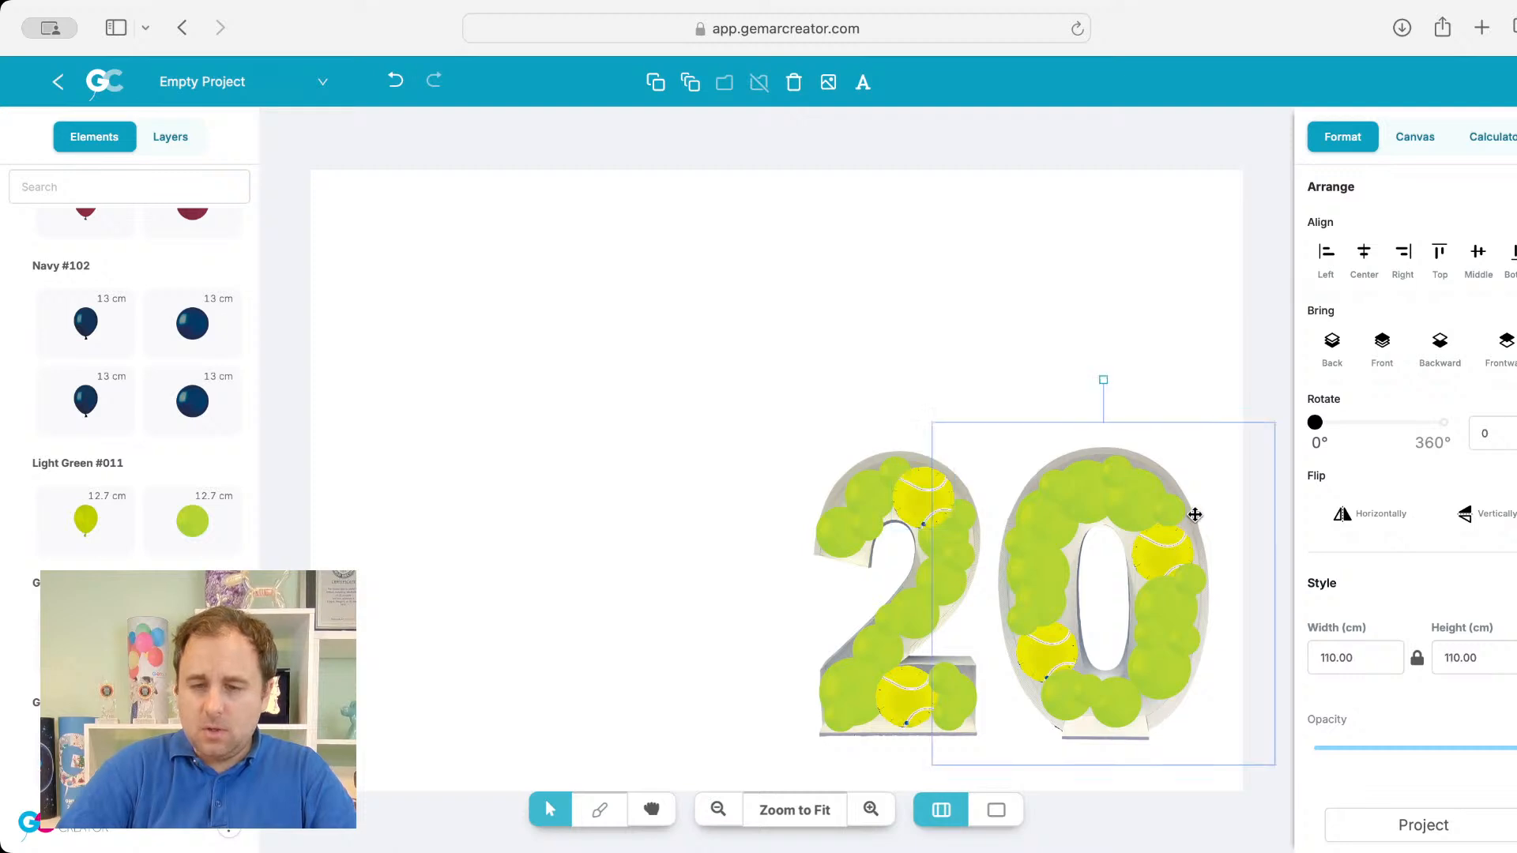
click(1152, 555)
click(1383, 341)
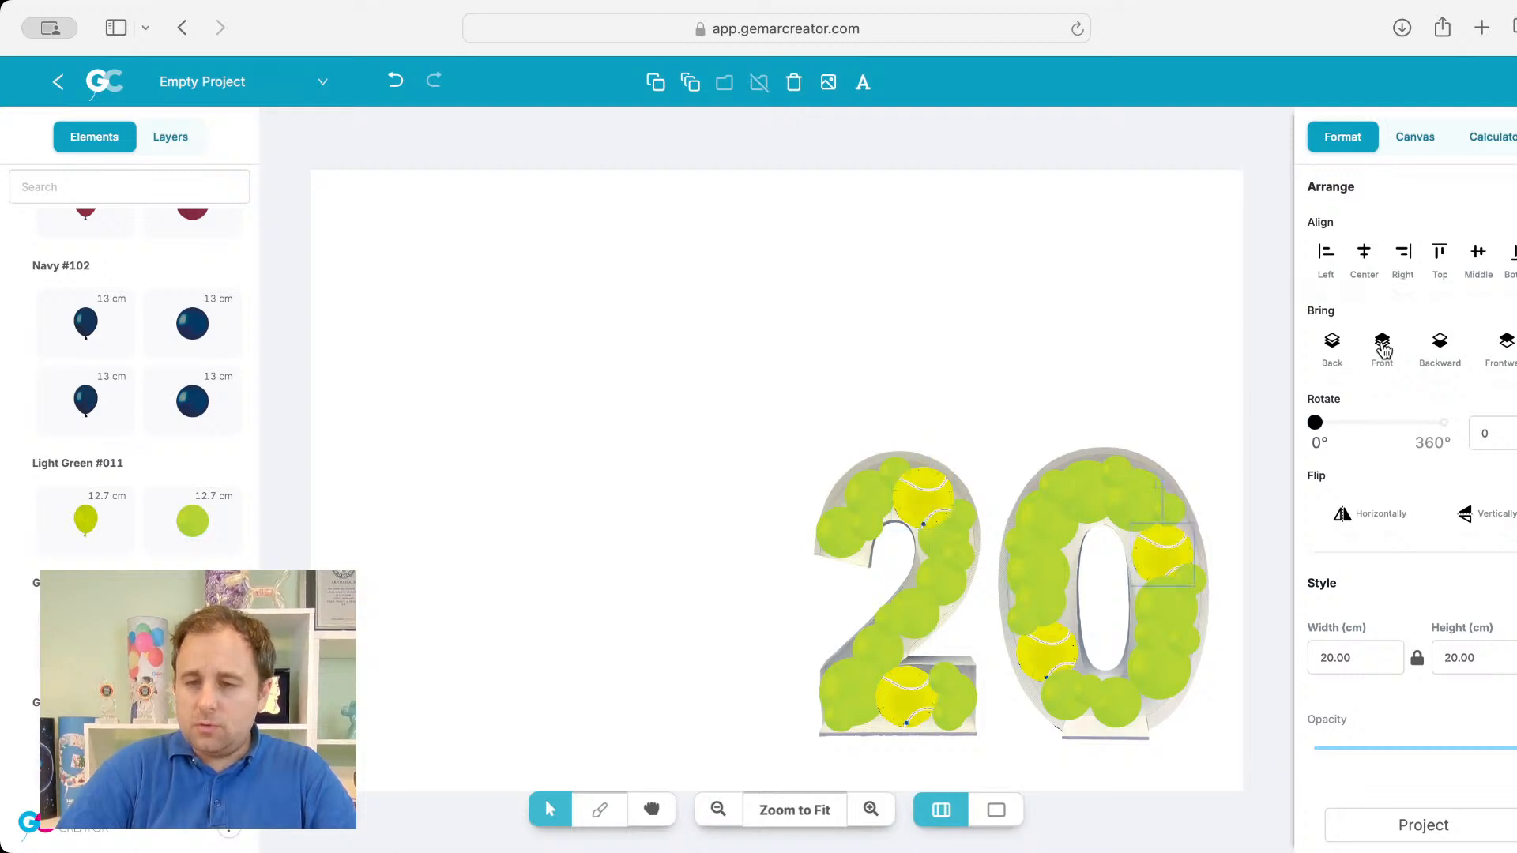
click(1063, 630)
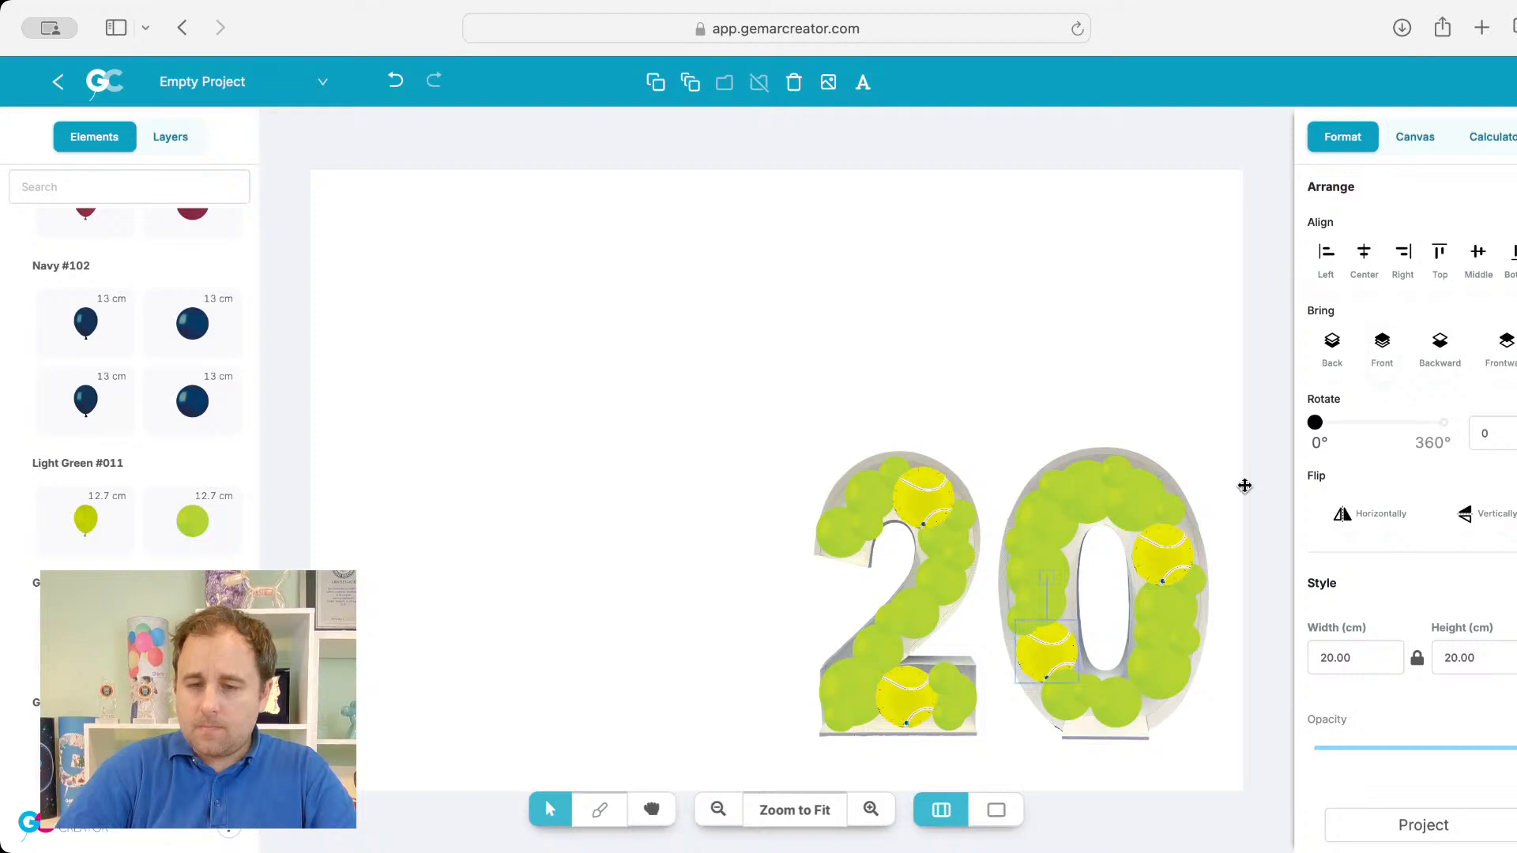
click(1382, 364)
click(1002, 386)
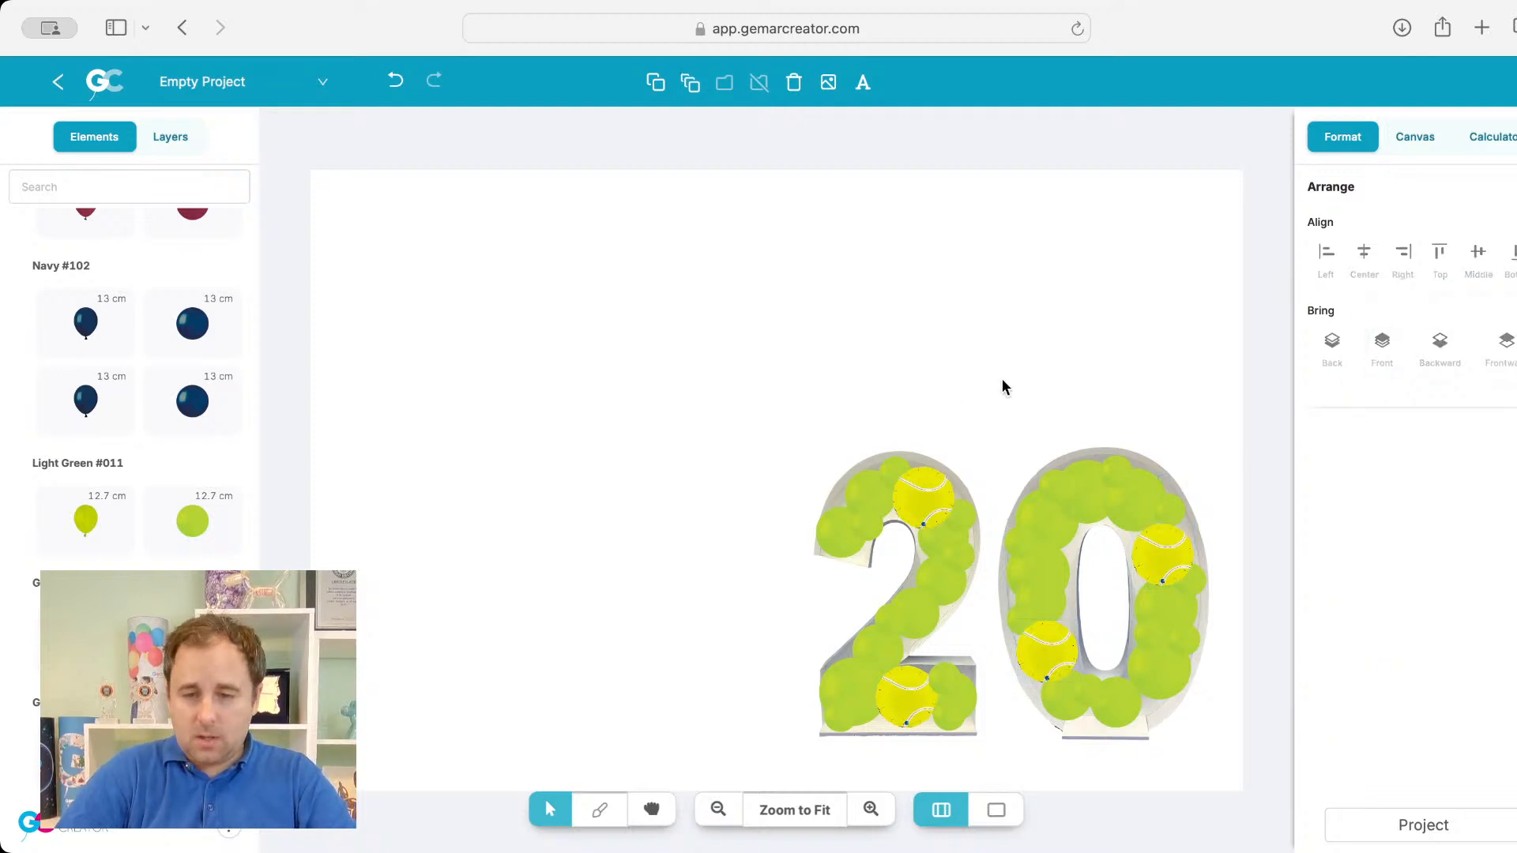
Step: Add small light green balloon copies along the bottom and right side of the 0 and just above its upper-right tennis ball
key(super+v)
drag(1181, 772, 1158, 702)
key(super+v)
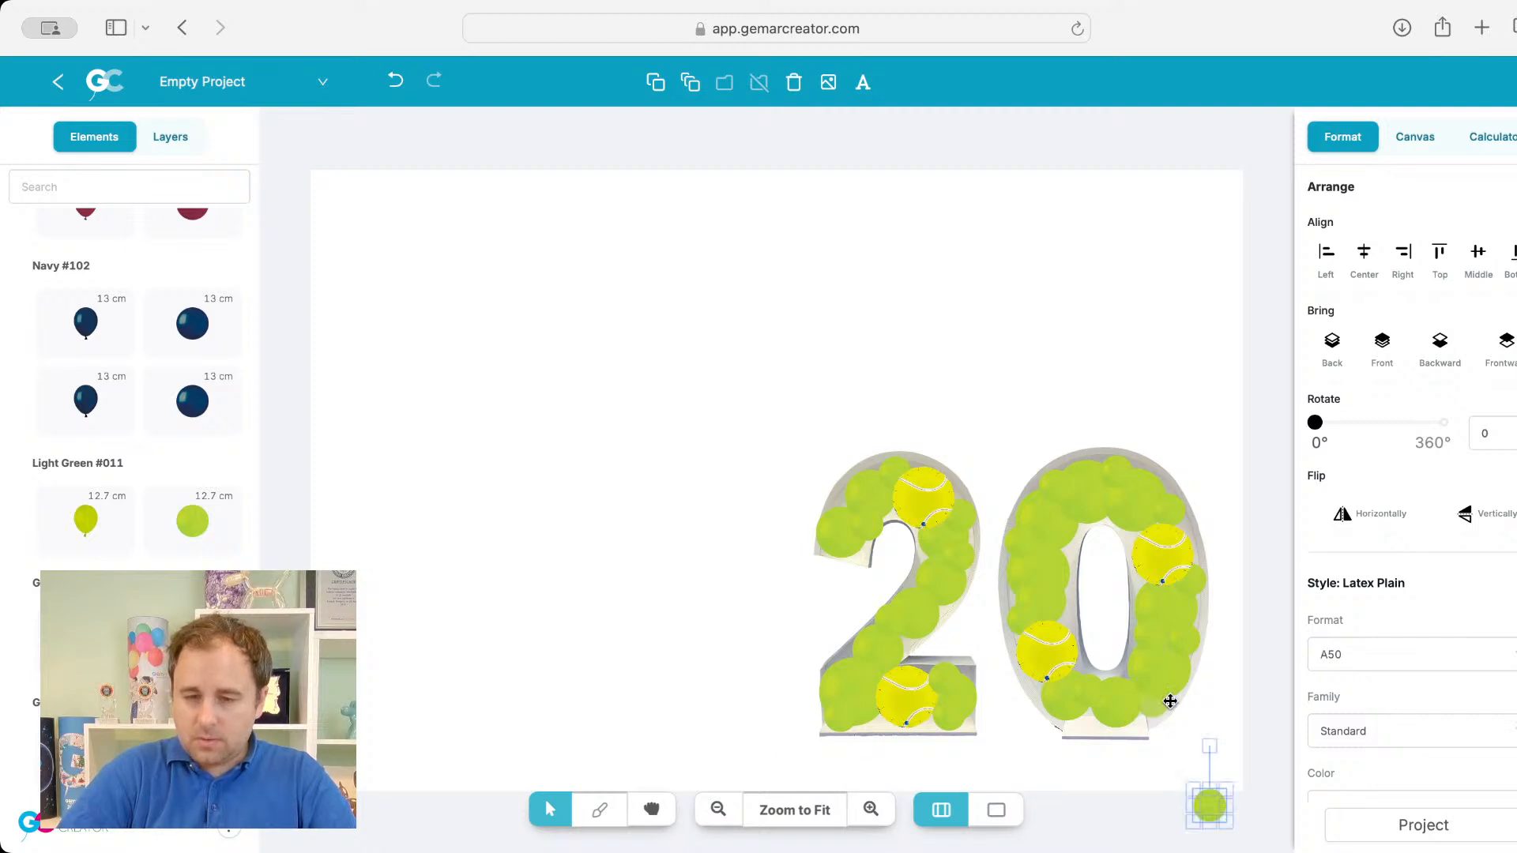
drag(1221, 812, 1096, 718)
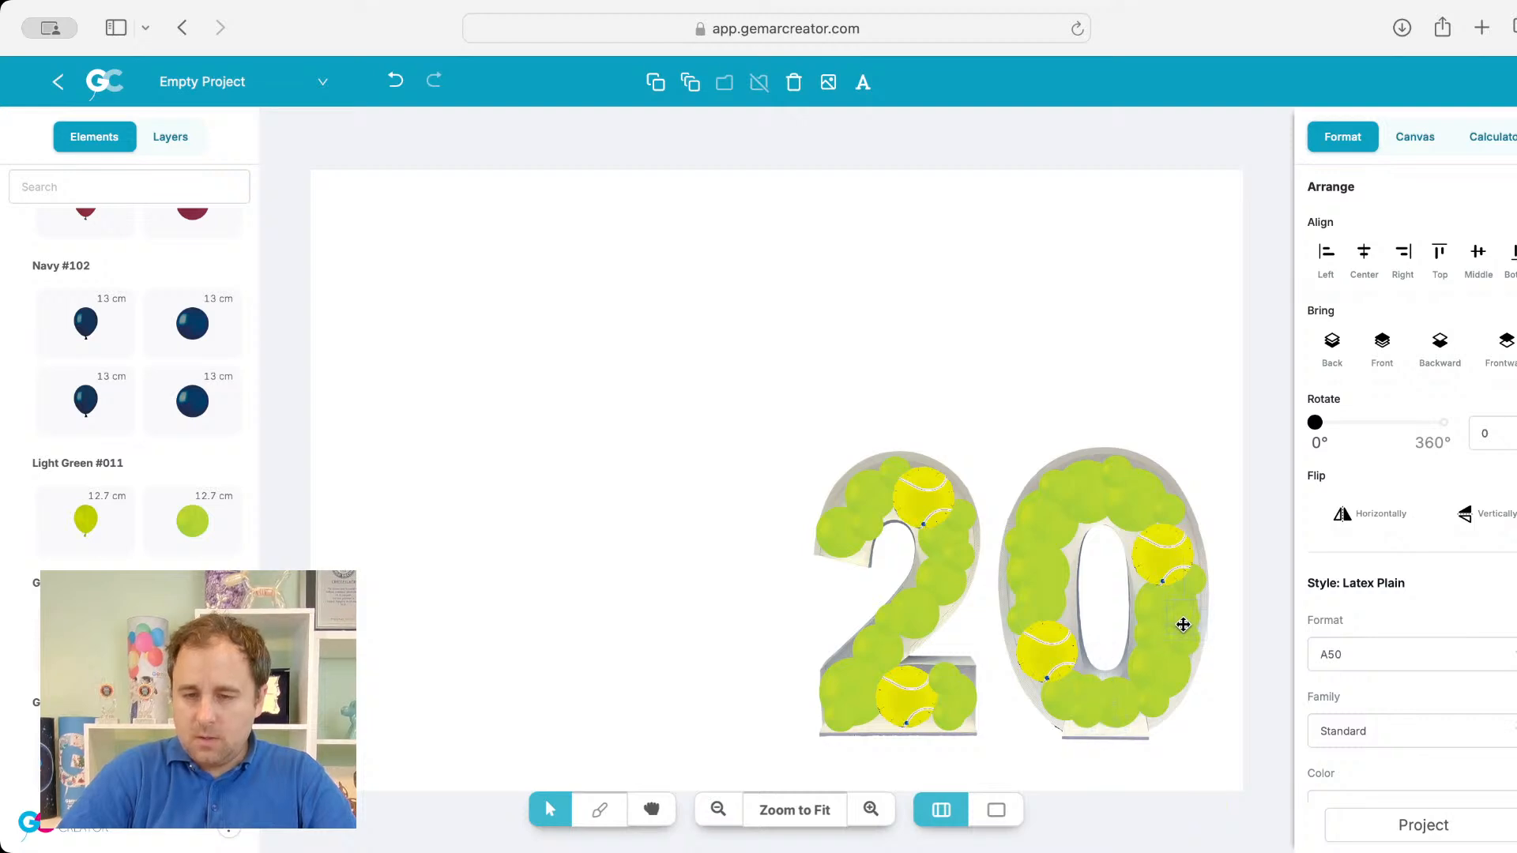
drag(1189, 622, 1235, 798)
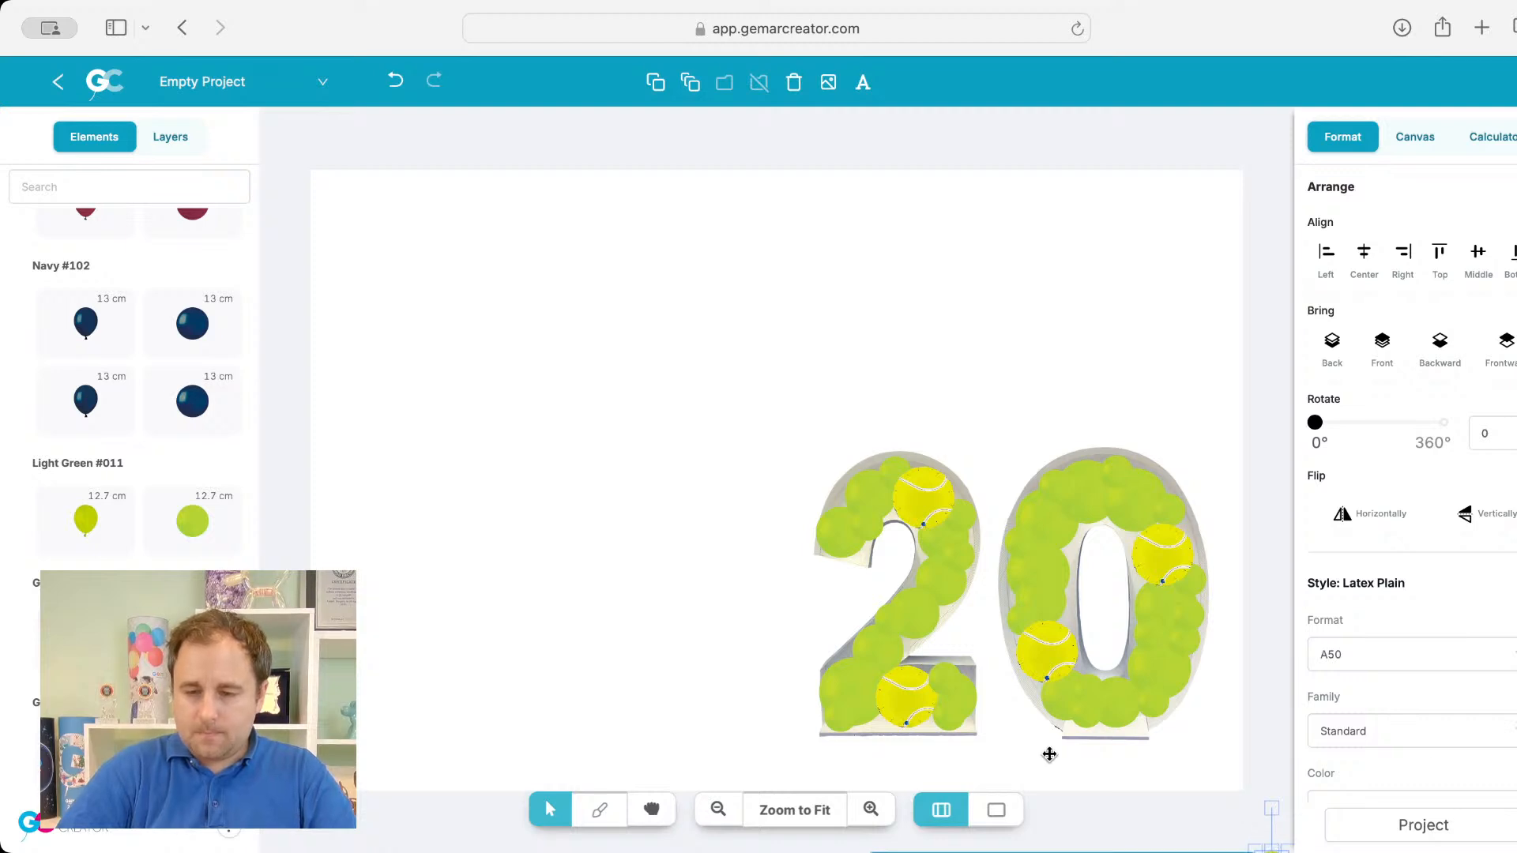
click(1128, 793)
drag(1146, 802, 1067, 722)
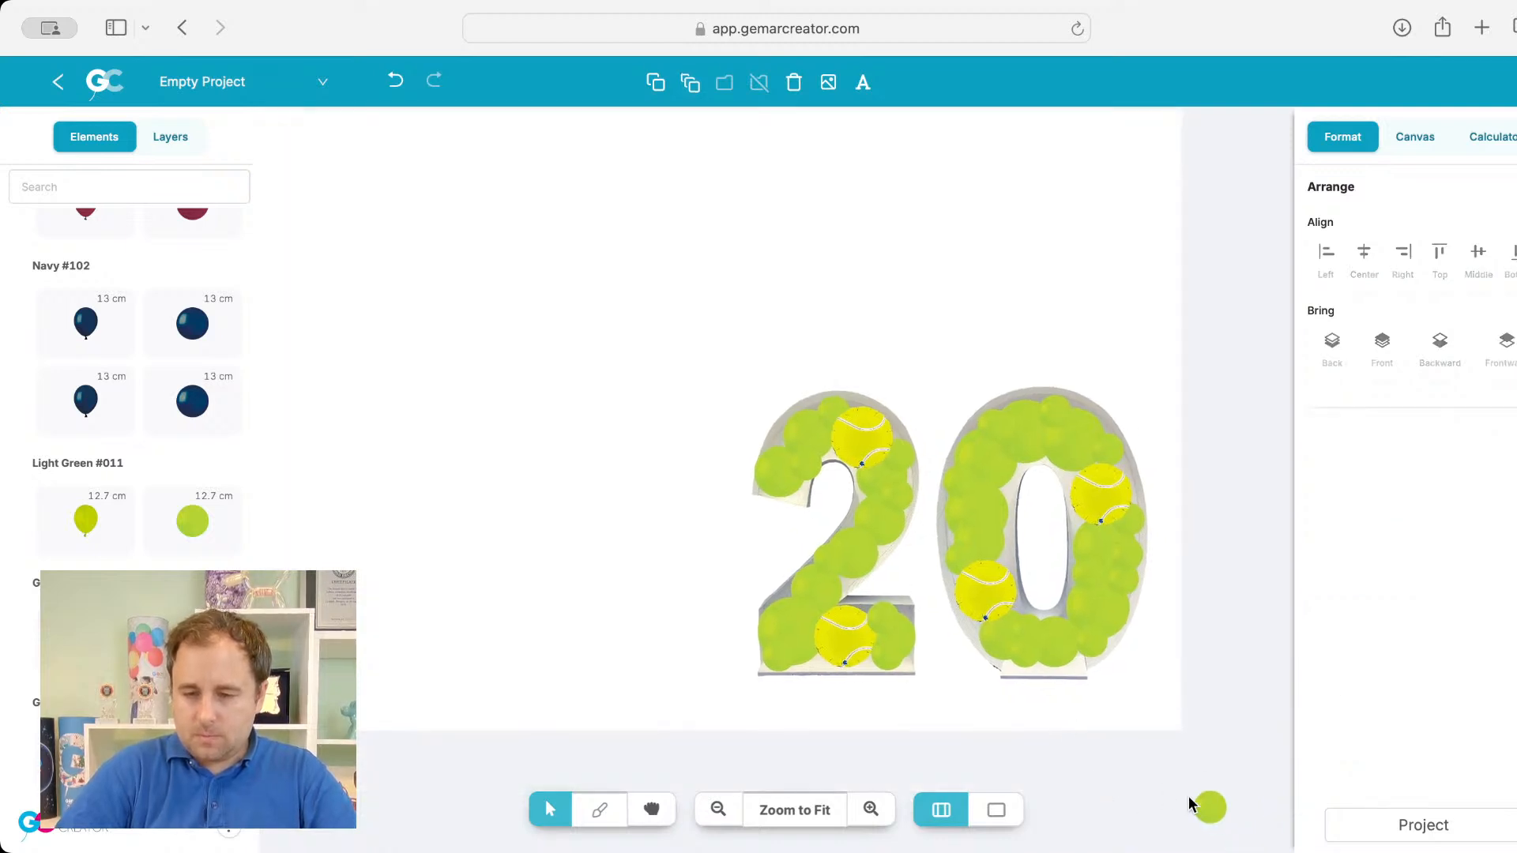
drag(1210, 806, 1111, 464)
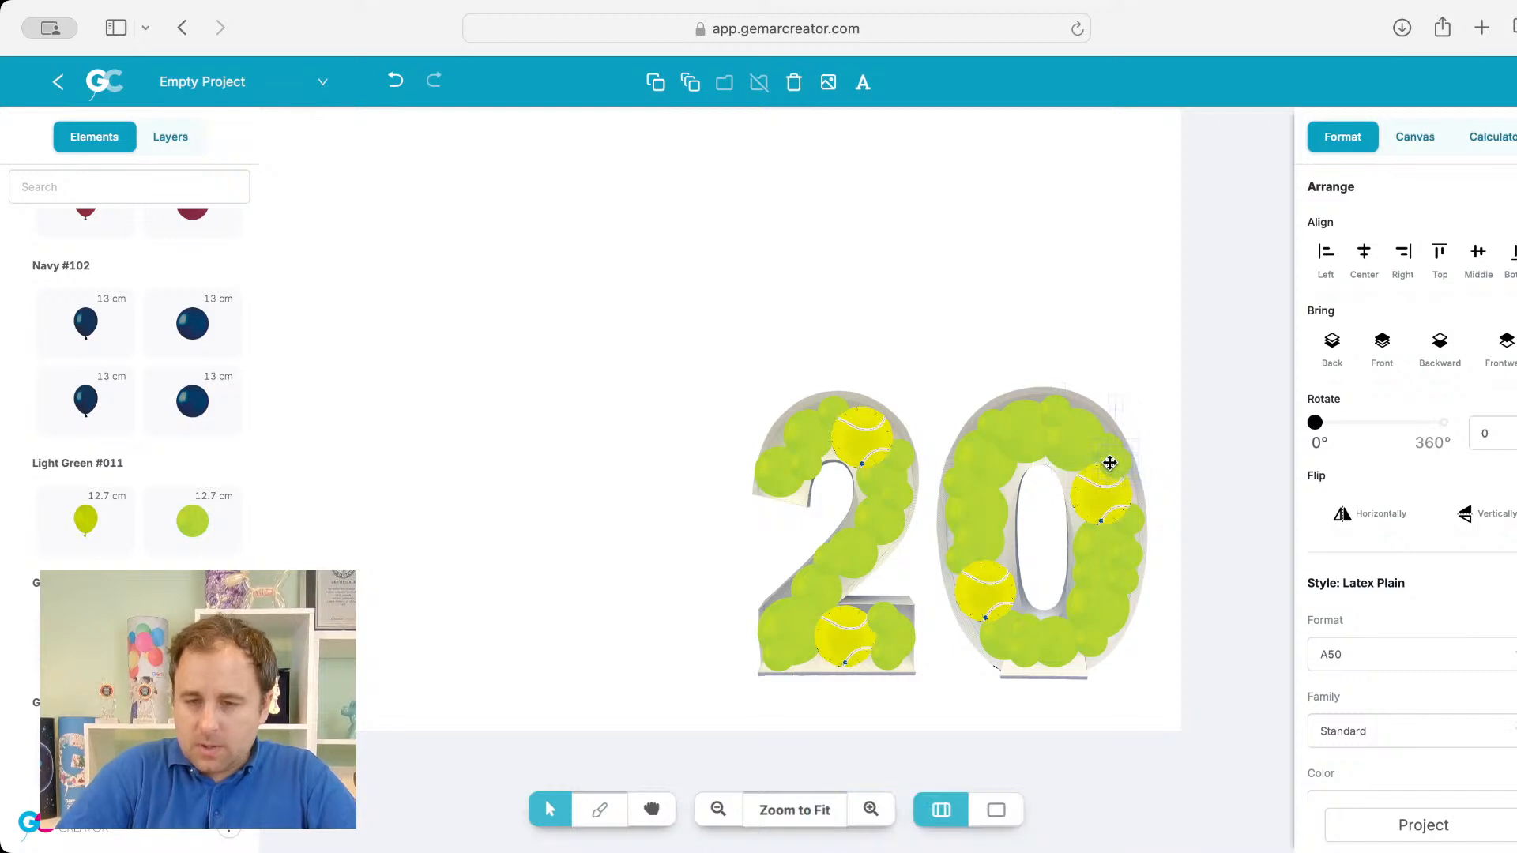
Step: Add another small light green balloon beside the 0's upper-right tennis ball and bring that tennis ball to the front
click(1099, 512)
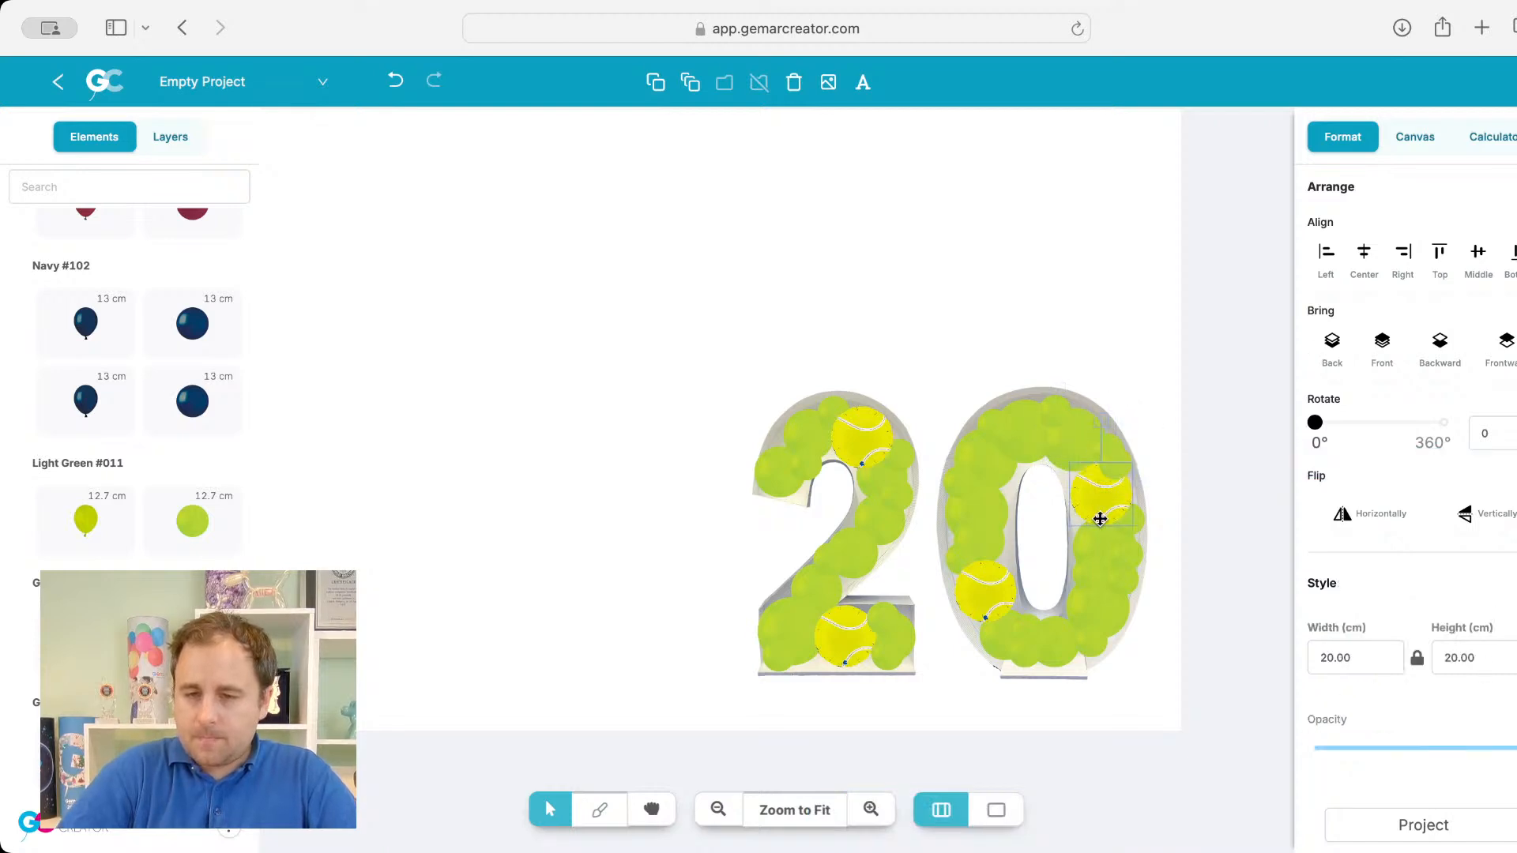
click(1382, 348)
click(1198, 593)
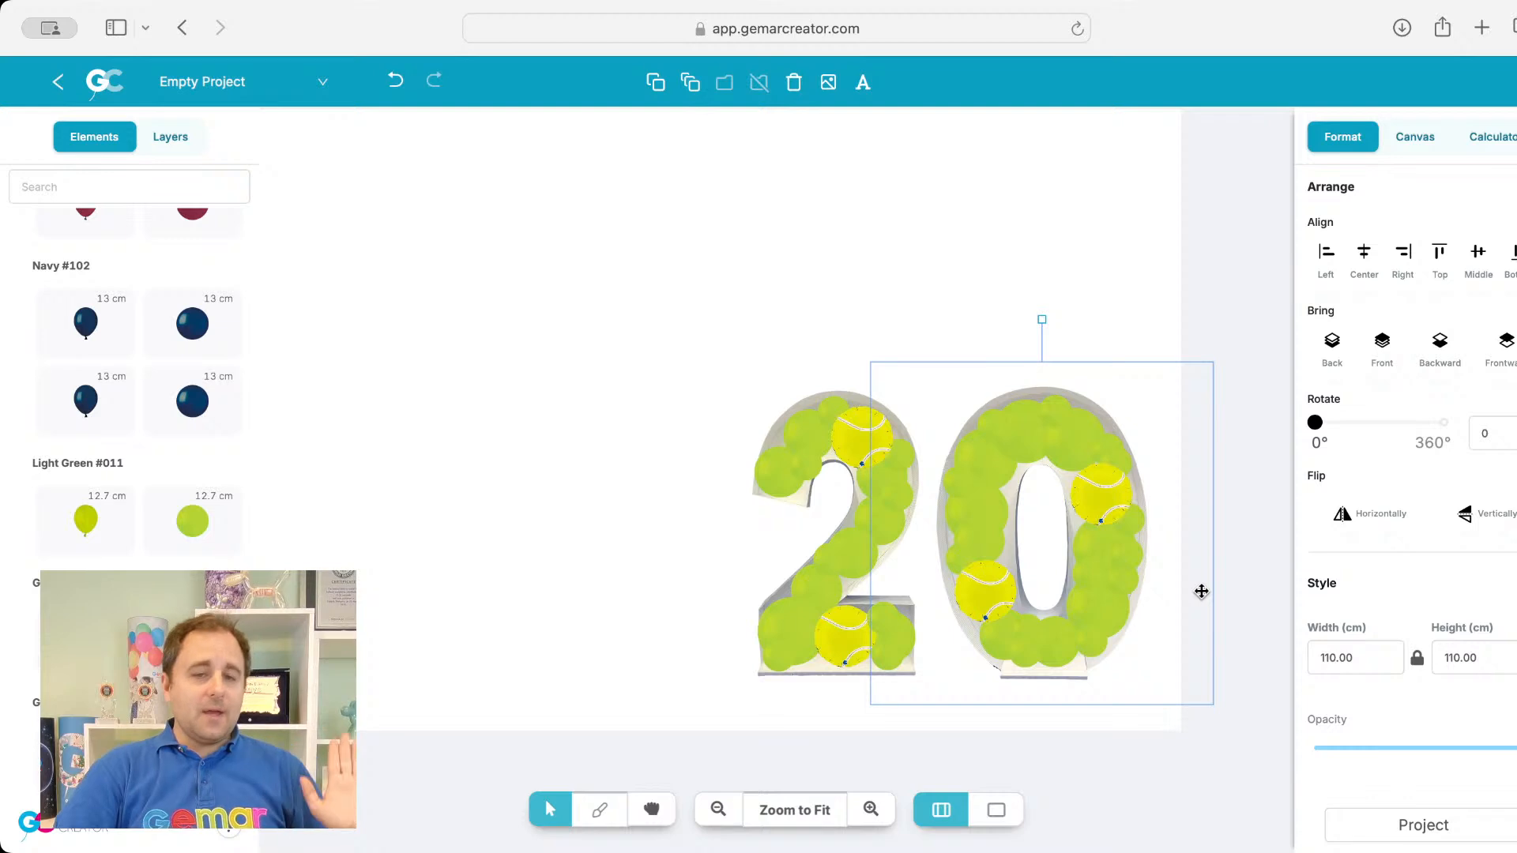
click(1119, 278)
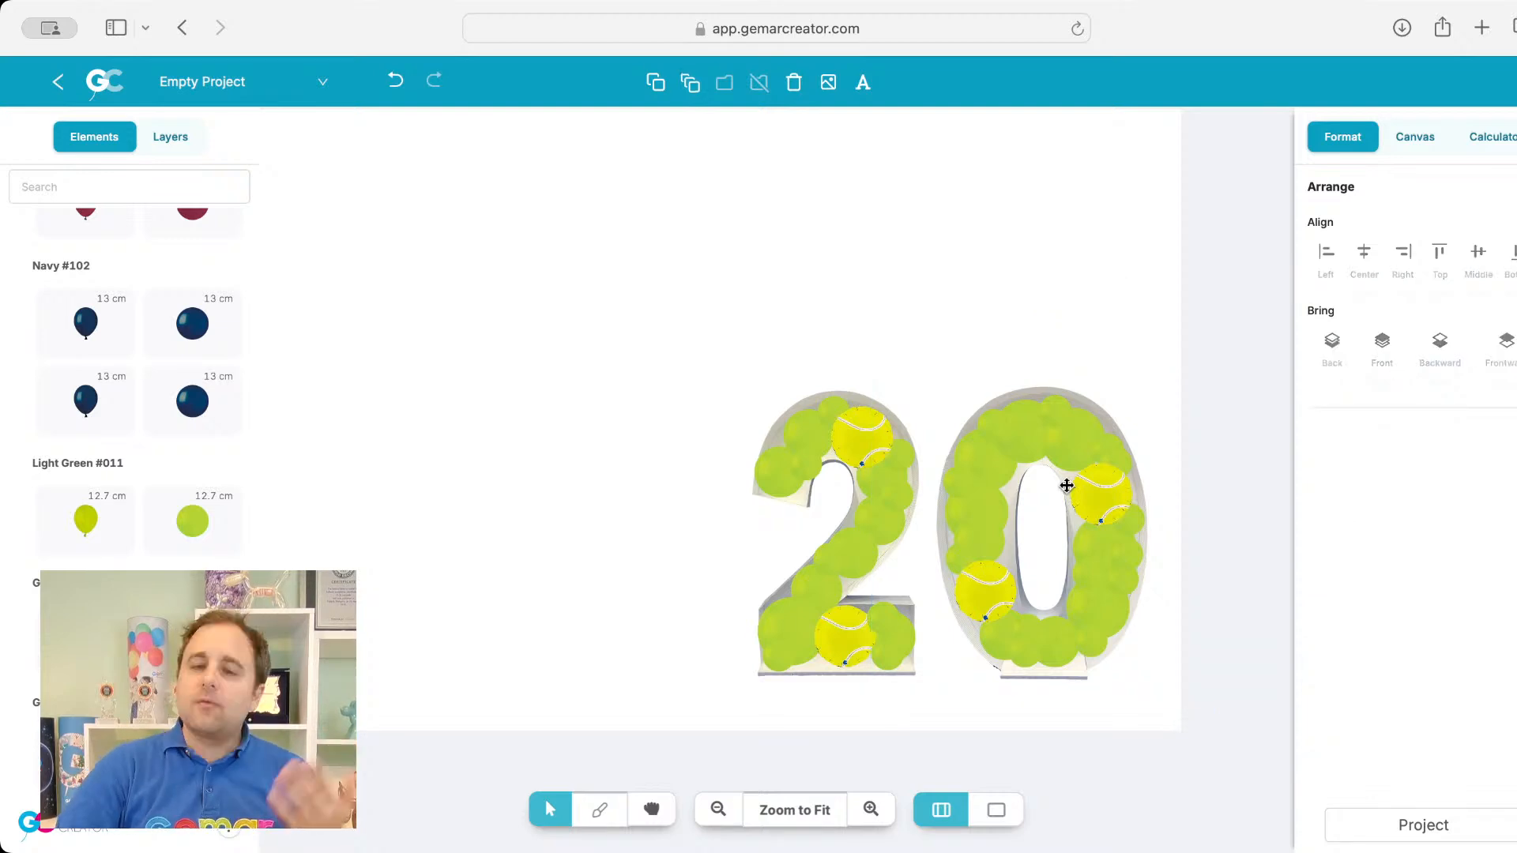
click(1146, 474)
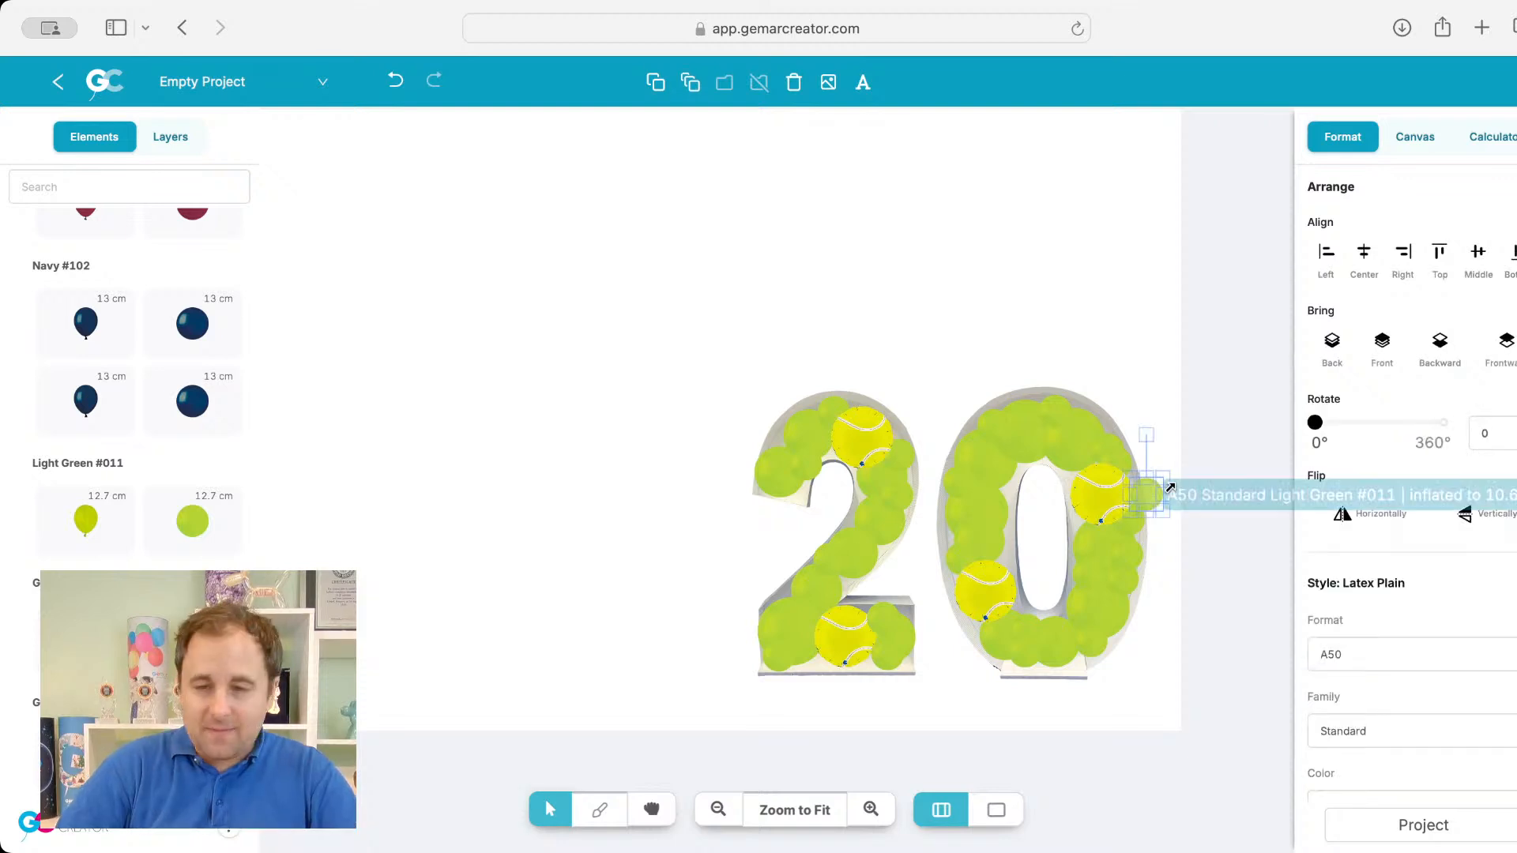
click(1080, 473)
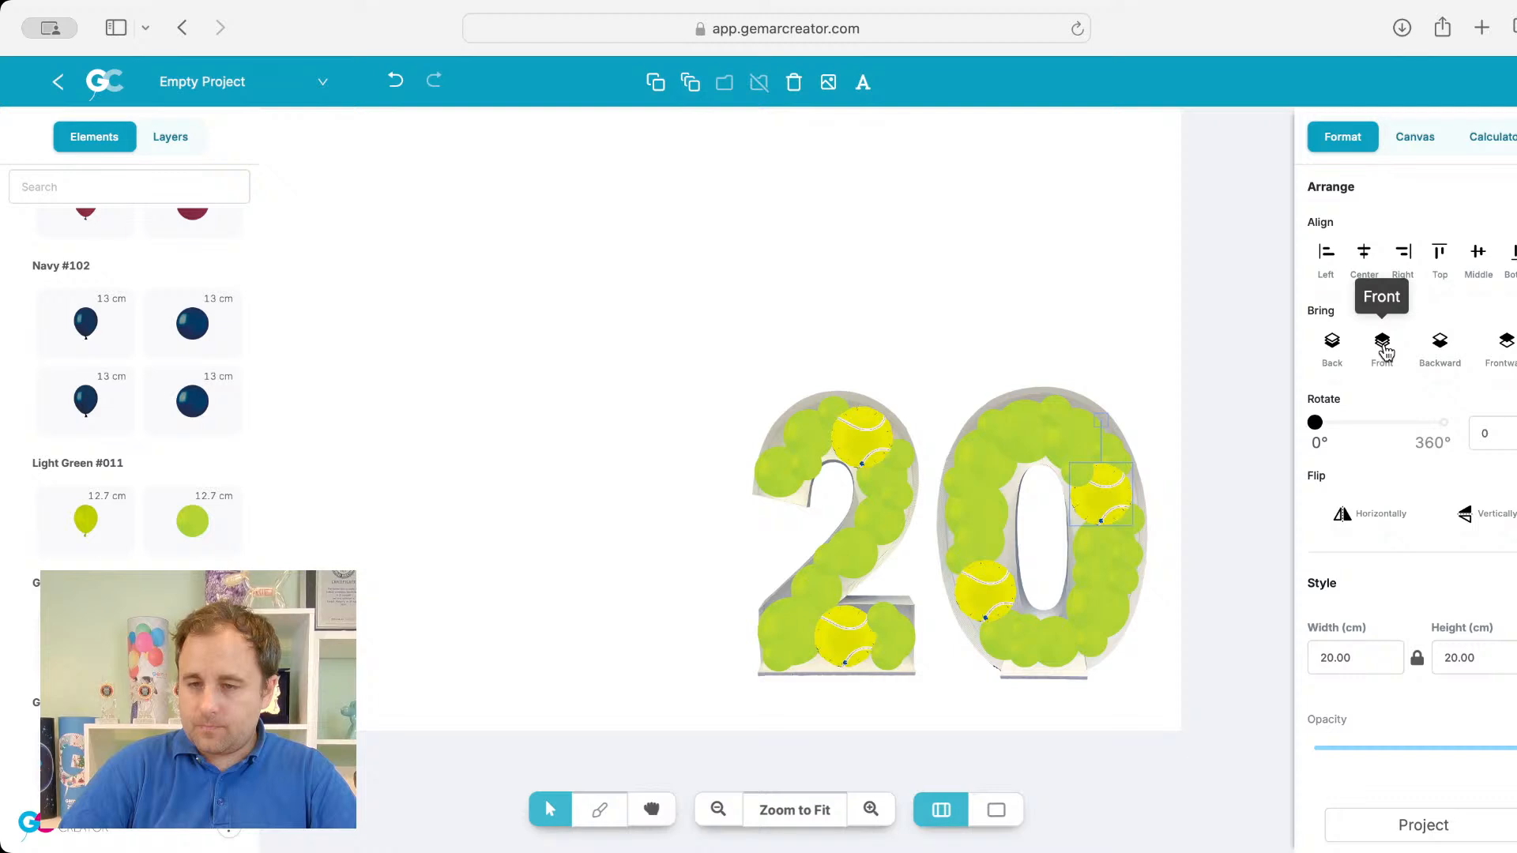
click(1177, 629)
Step: Try to select both filled numbers with a selection area and reload the page
click(754, 379)
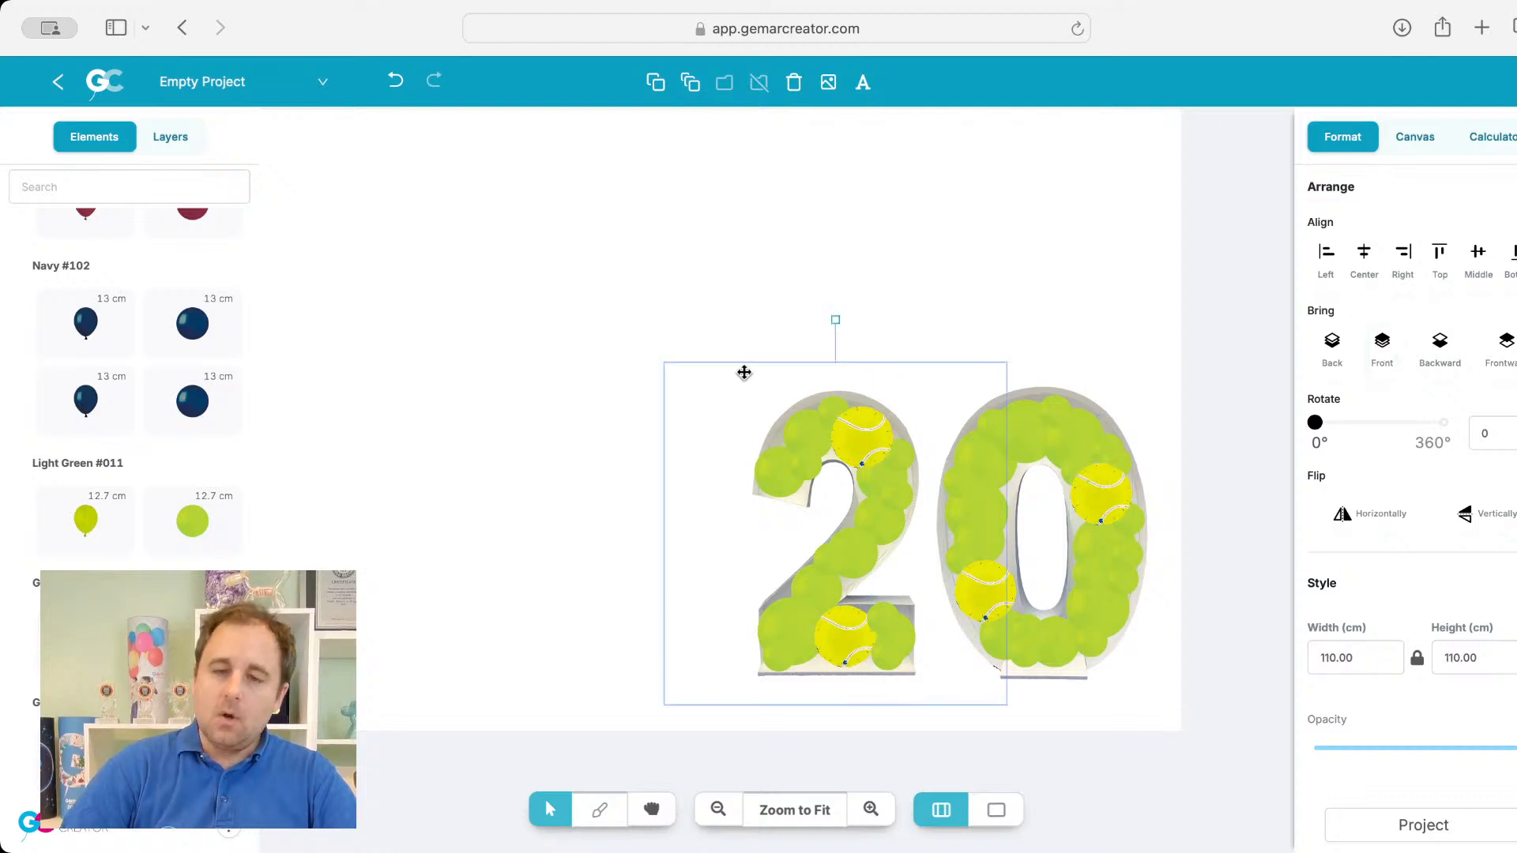
click(624, 320)
drag(590, 282, 1163, 690)
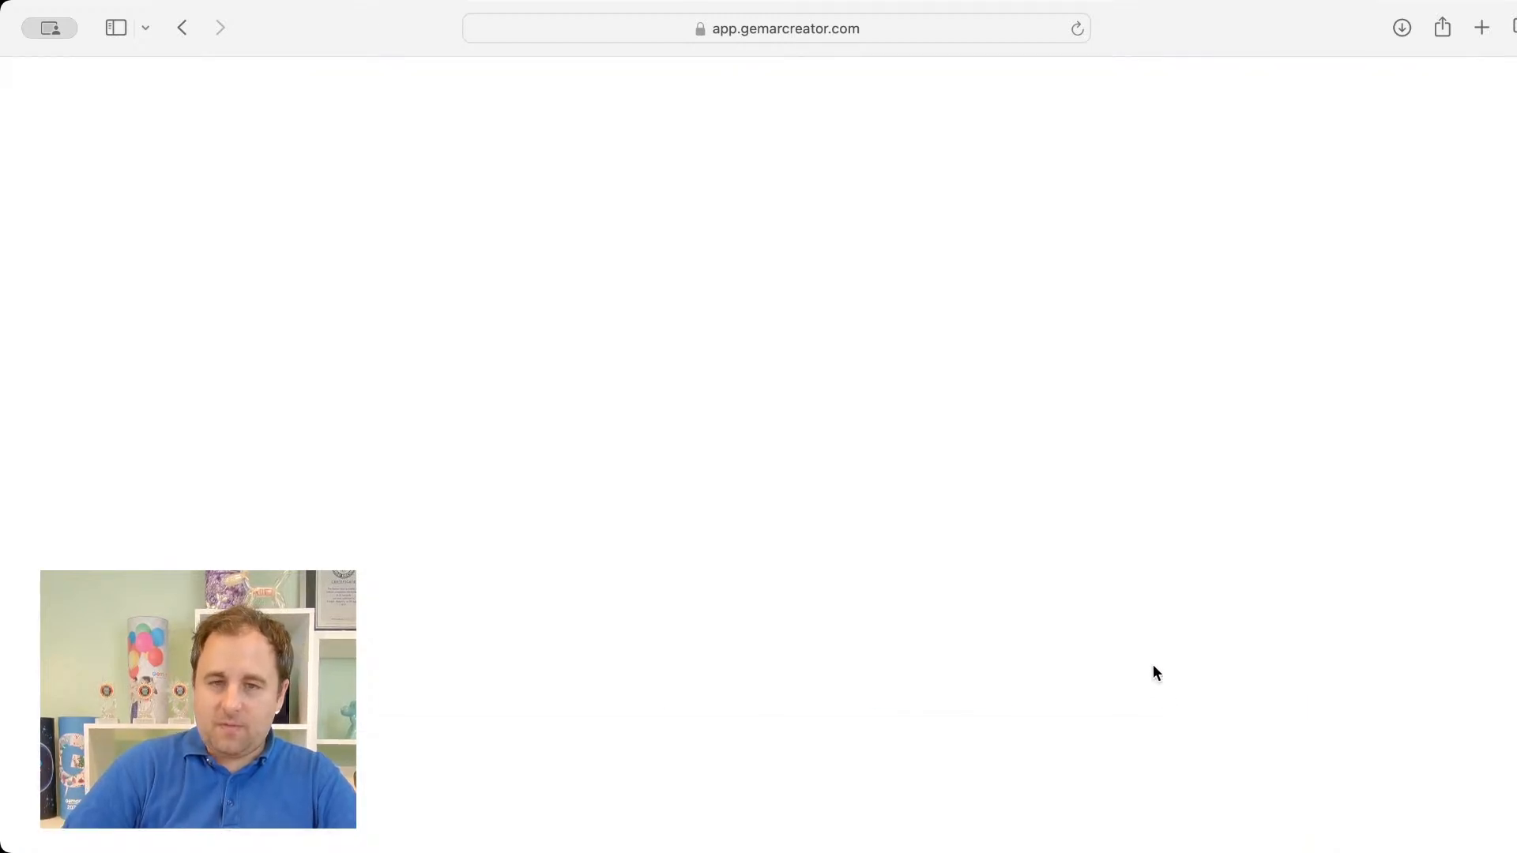
click(1076, 30)
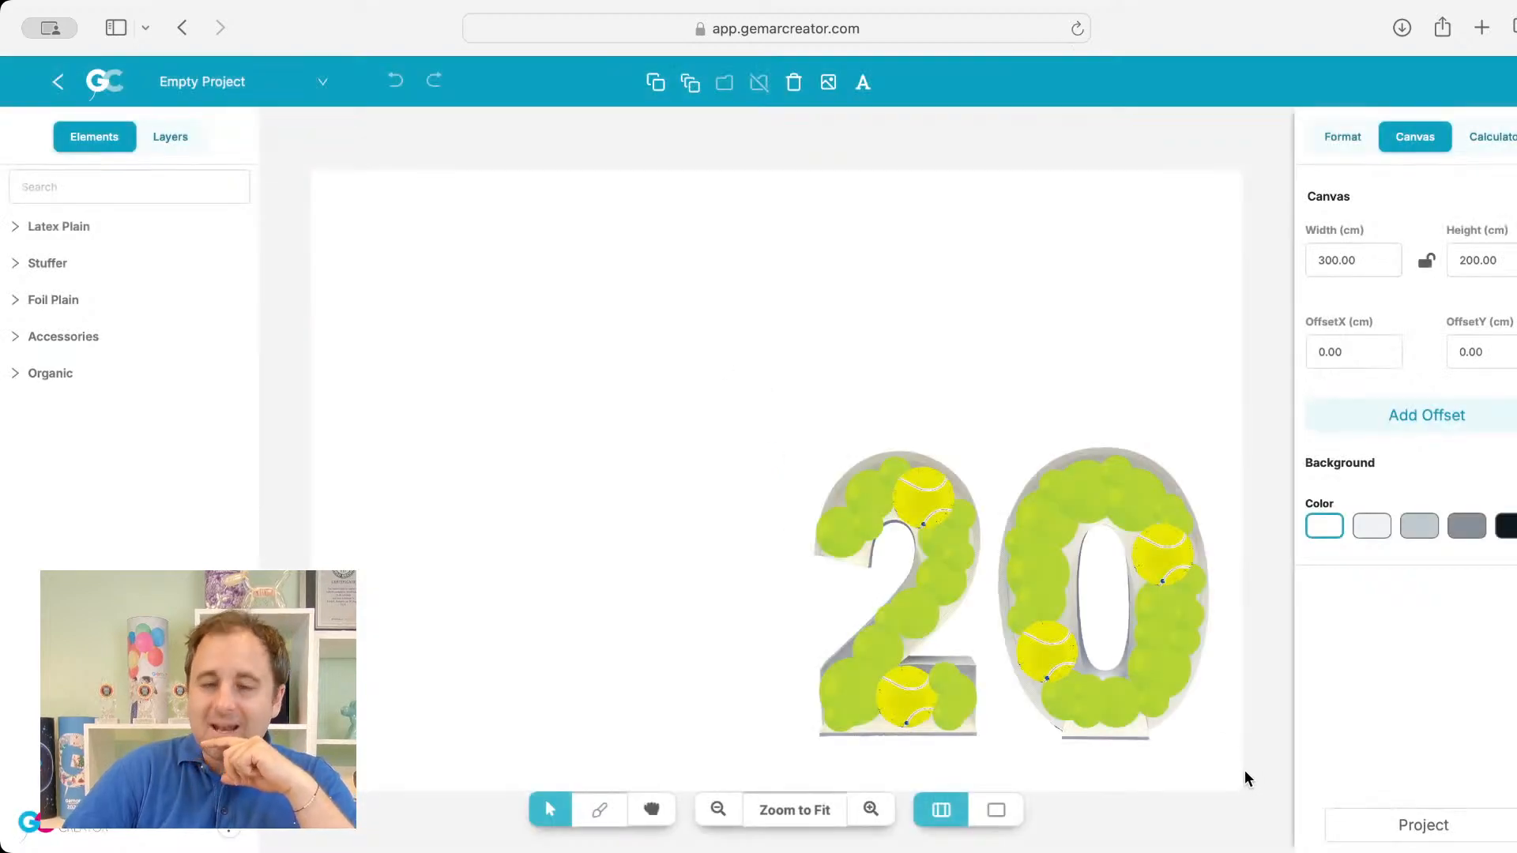
Step: Group all the elements of the filled 2 and 0 and shift the group slightly down and to the left
key(super+a)
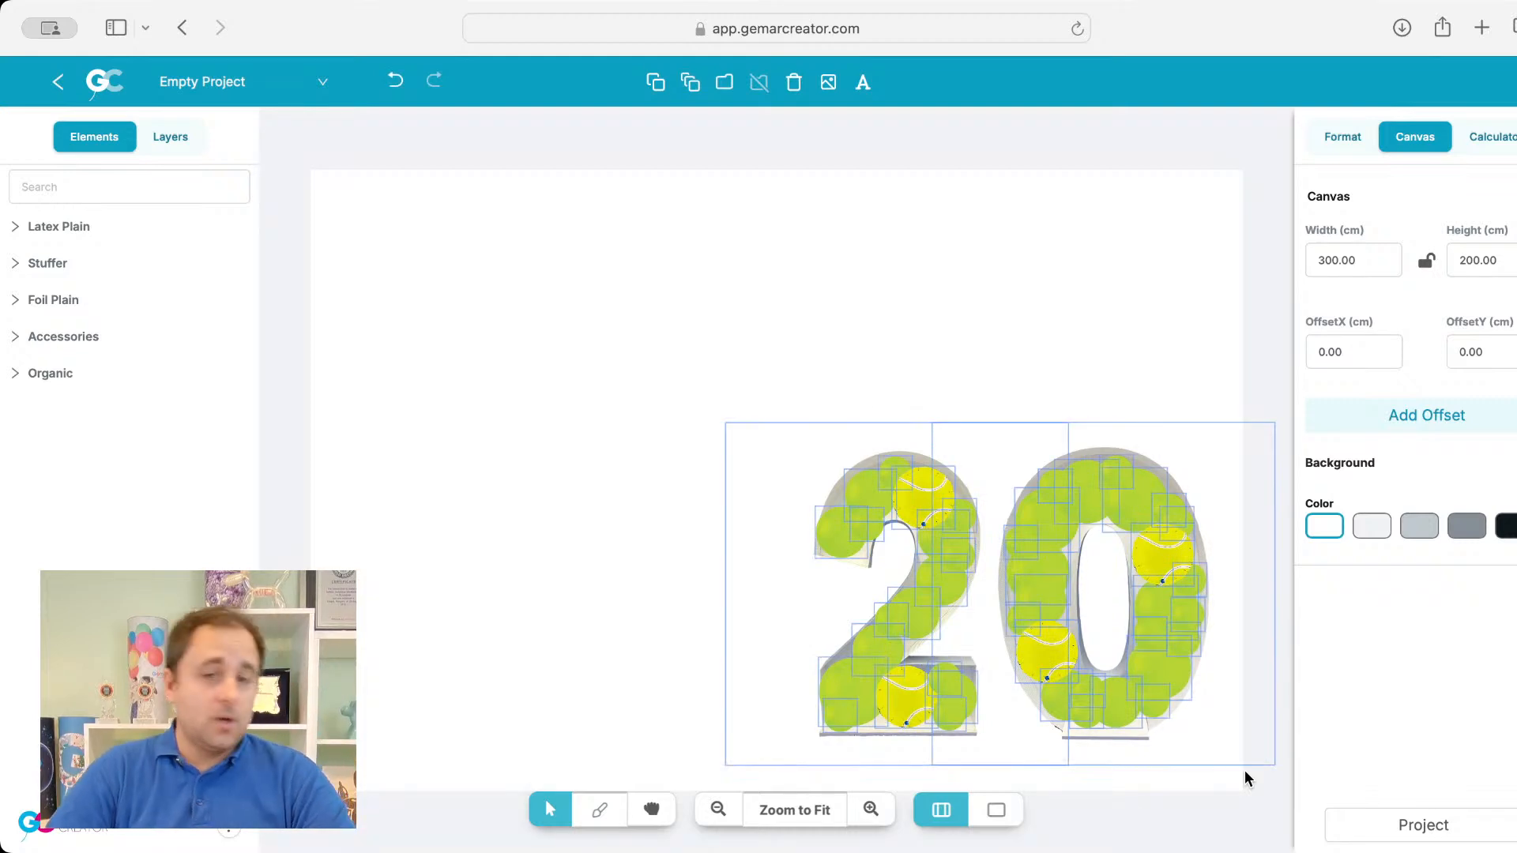
click(724, 84)
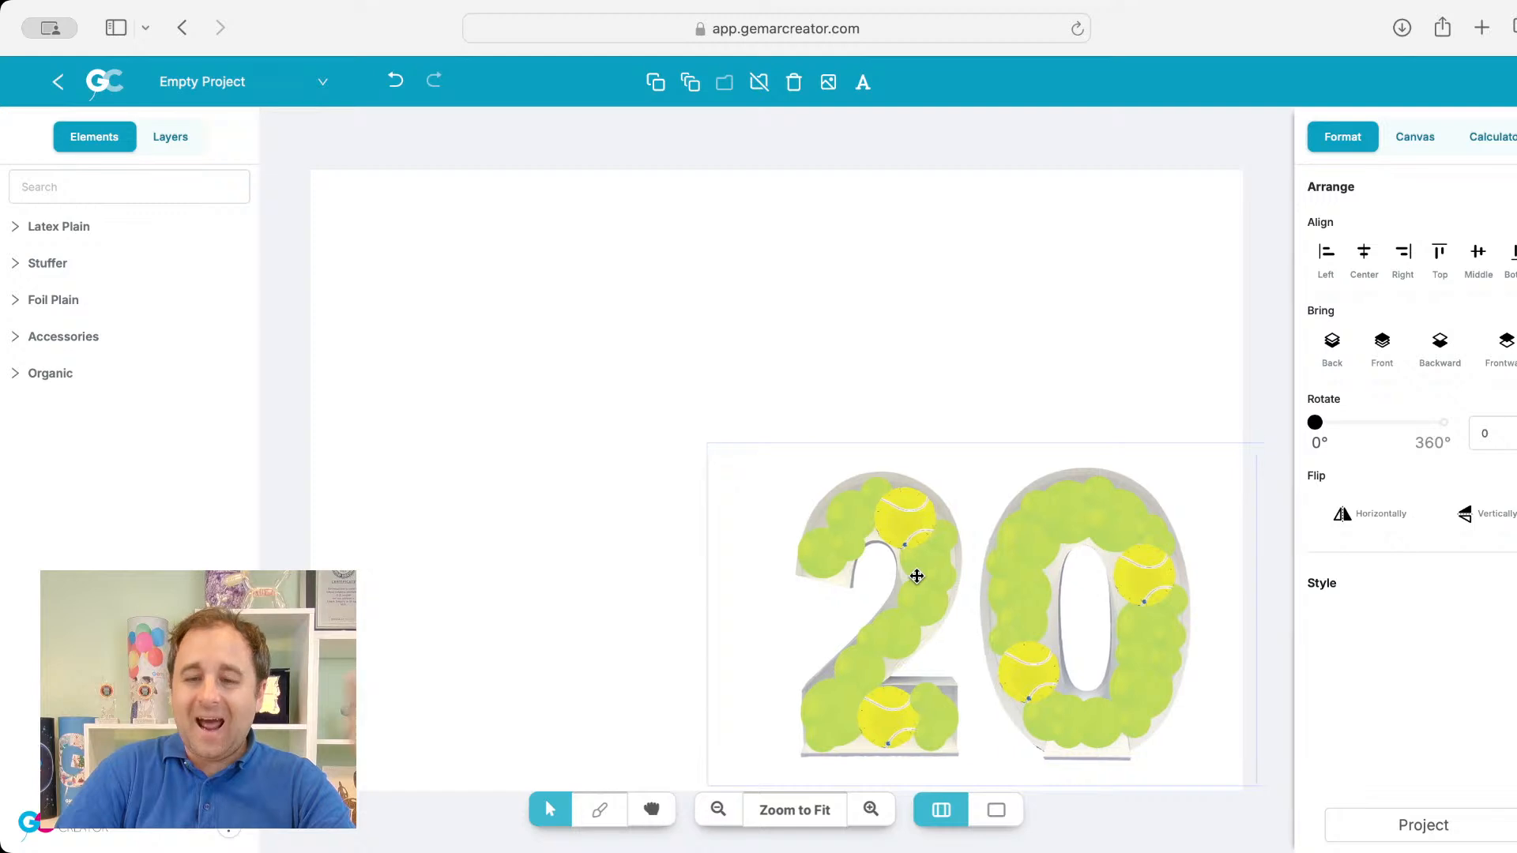
Step: Insert the navy balloon tennis racket image to the left of the 2 and rotate it to 23°
click(828, 82)
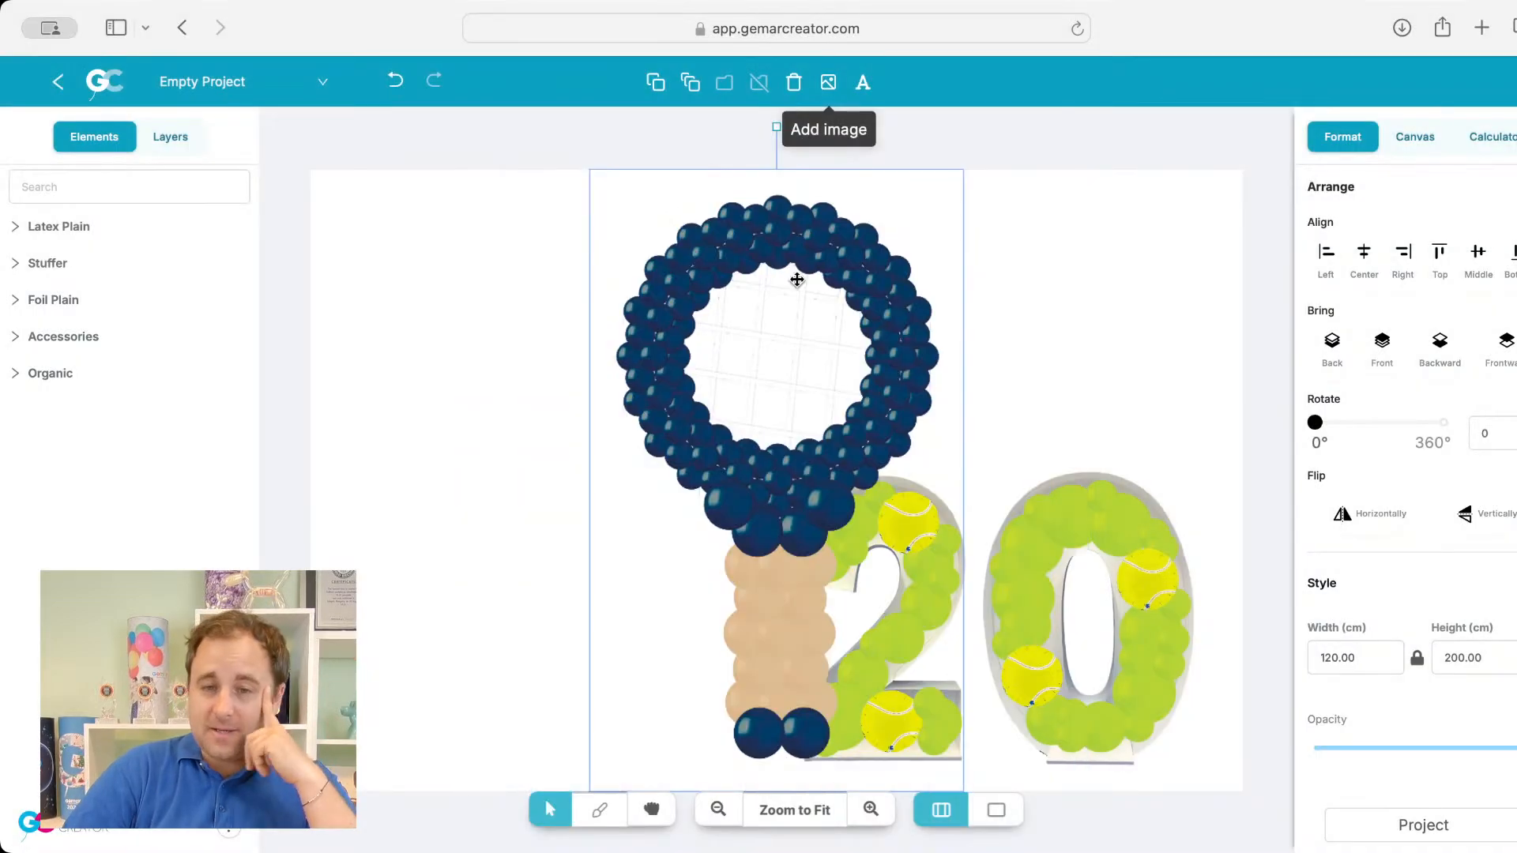
drag(847, 325, 694, 326)
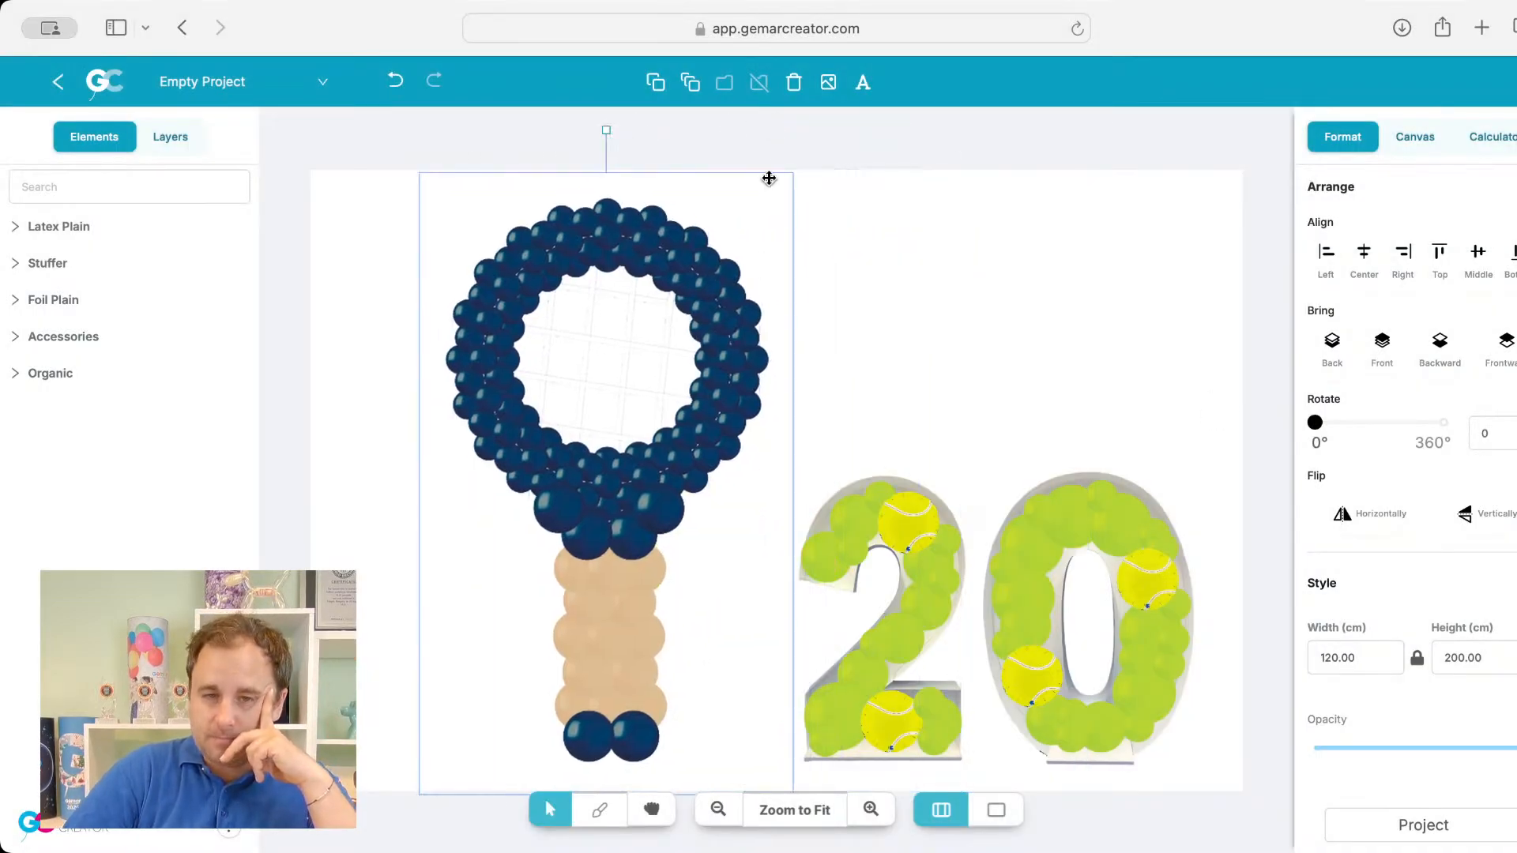
click(1348, 650)
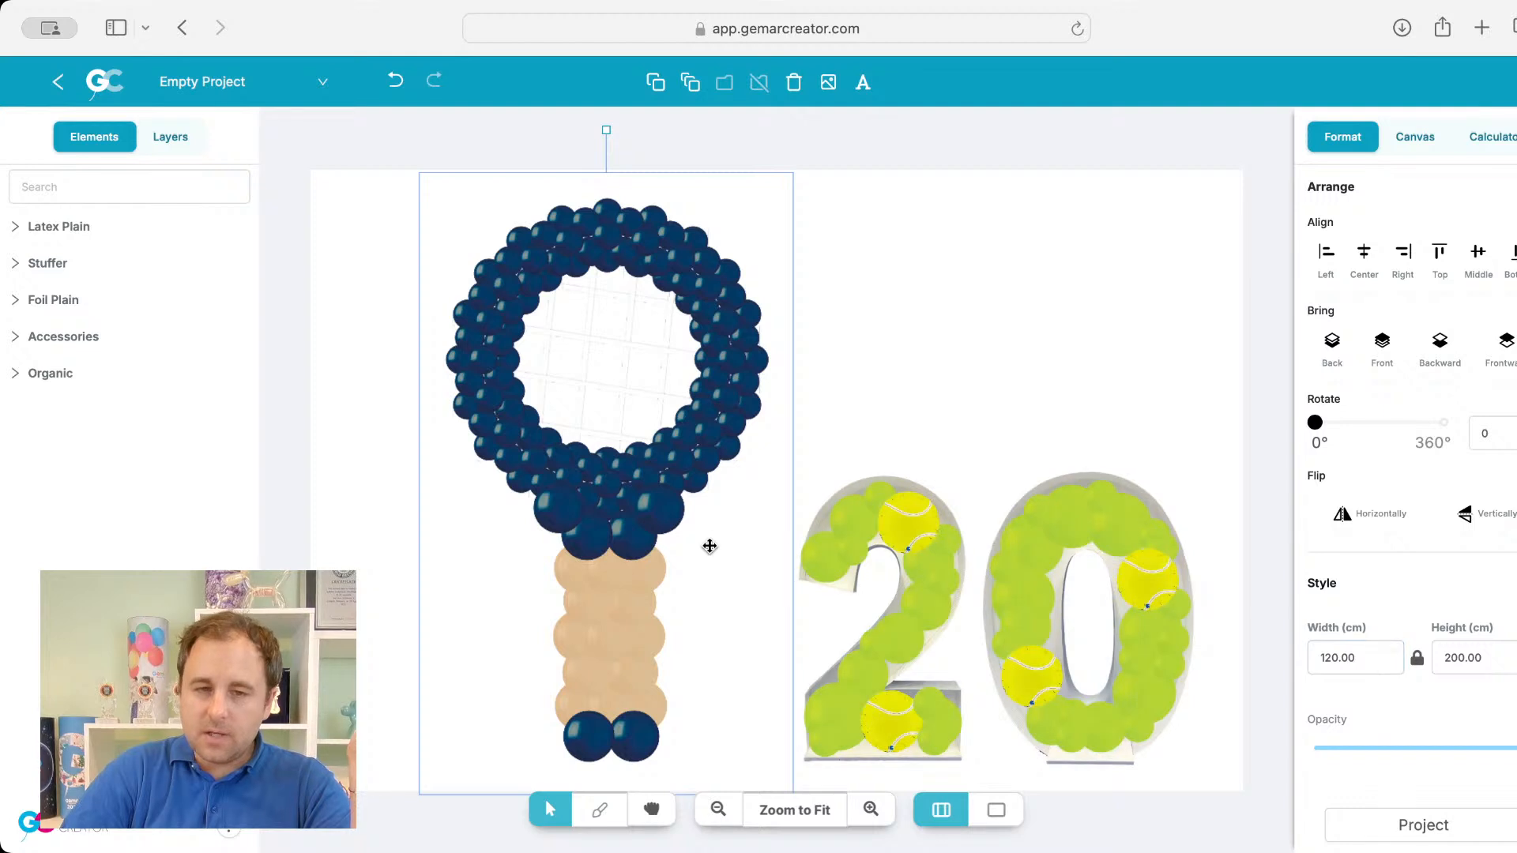
click(611, 128)
click(600, 198)
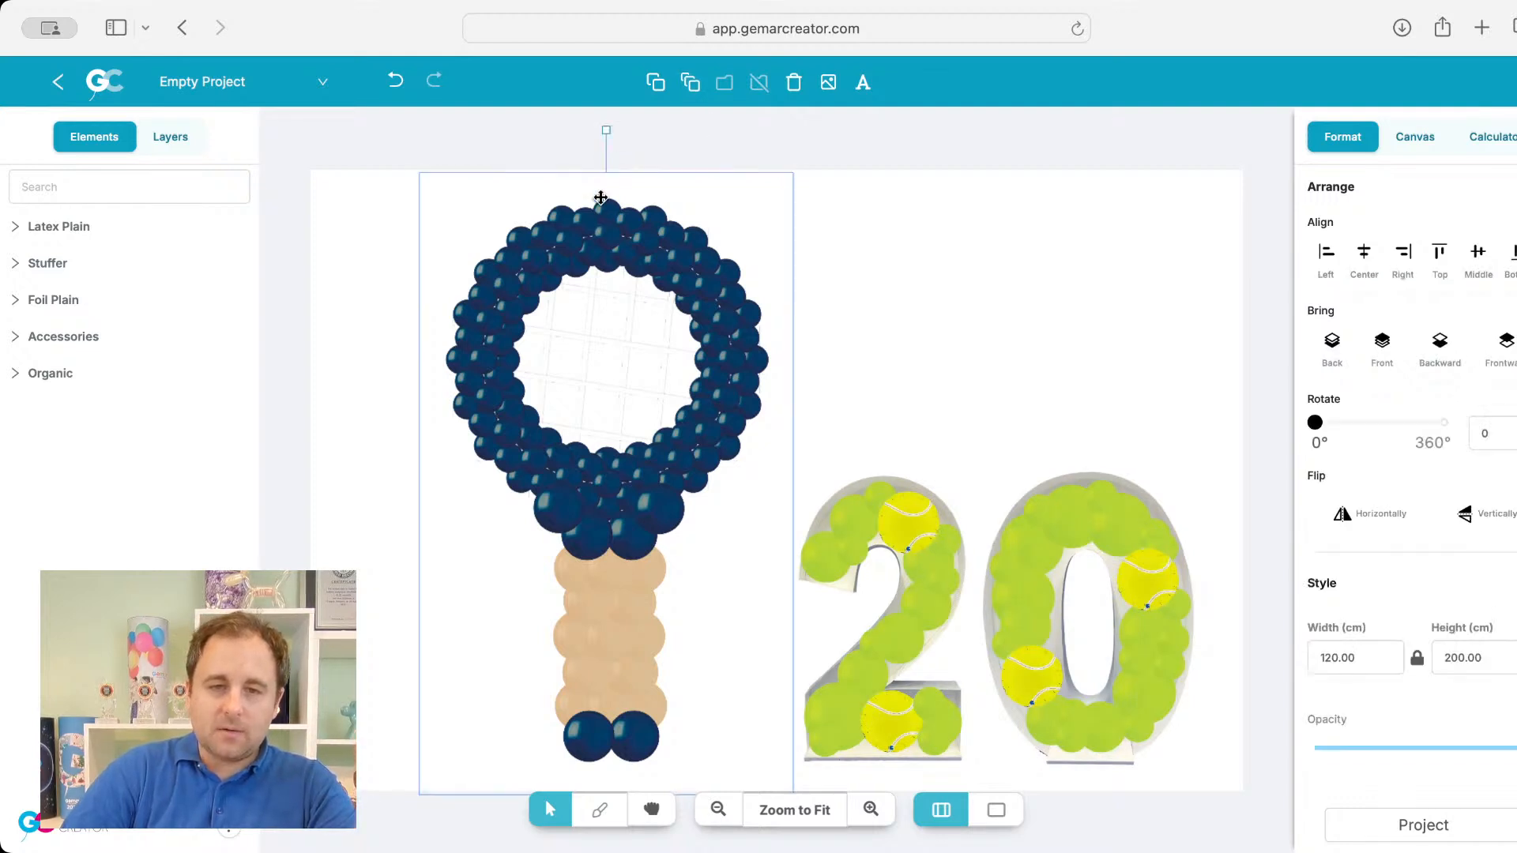
click(605, 129)
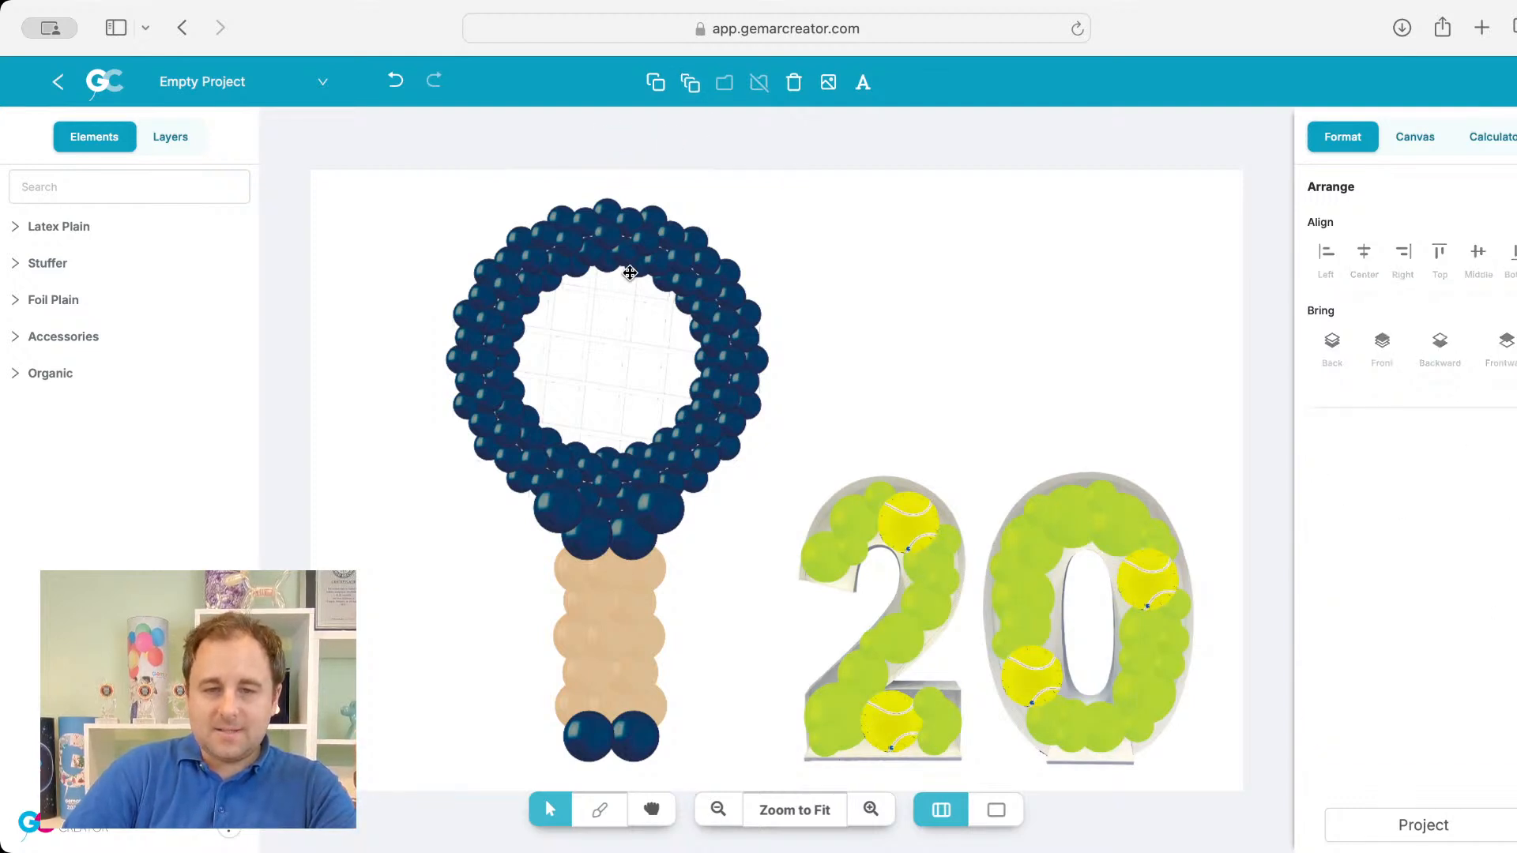
click(625, 191)
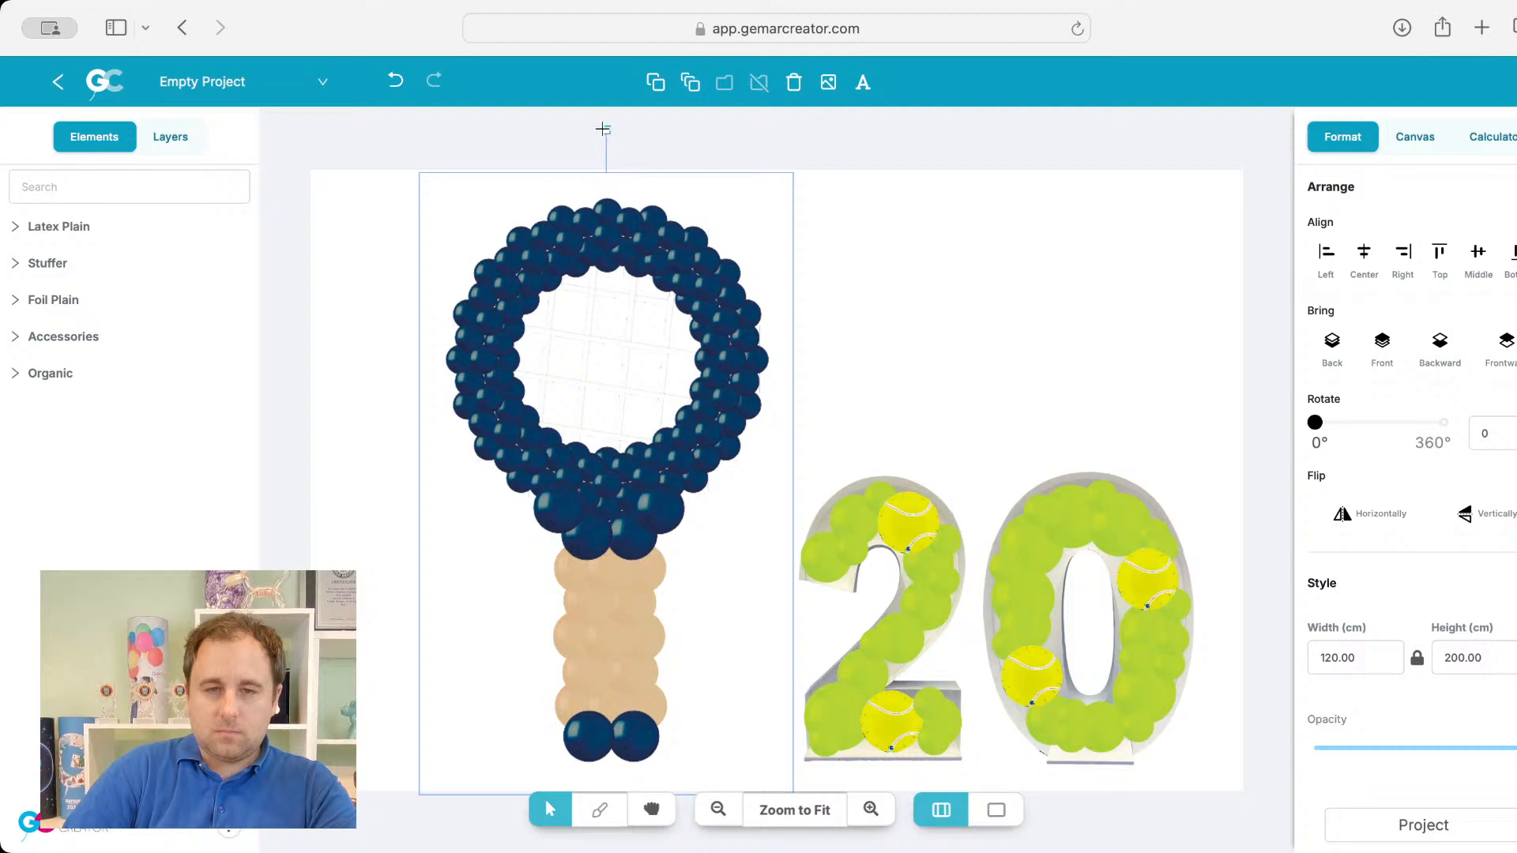
drag(603, 129, 748, 147)
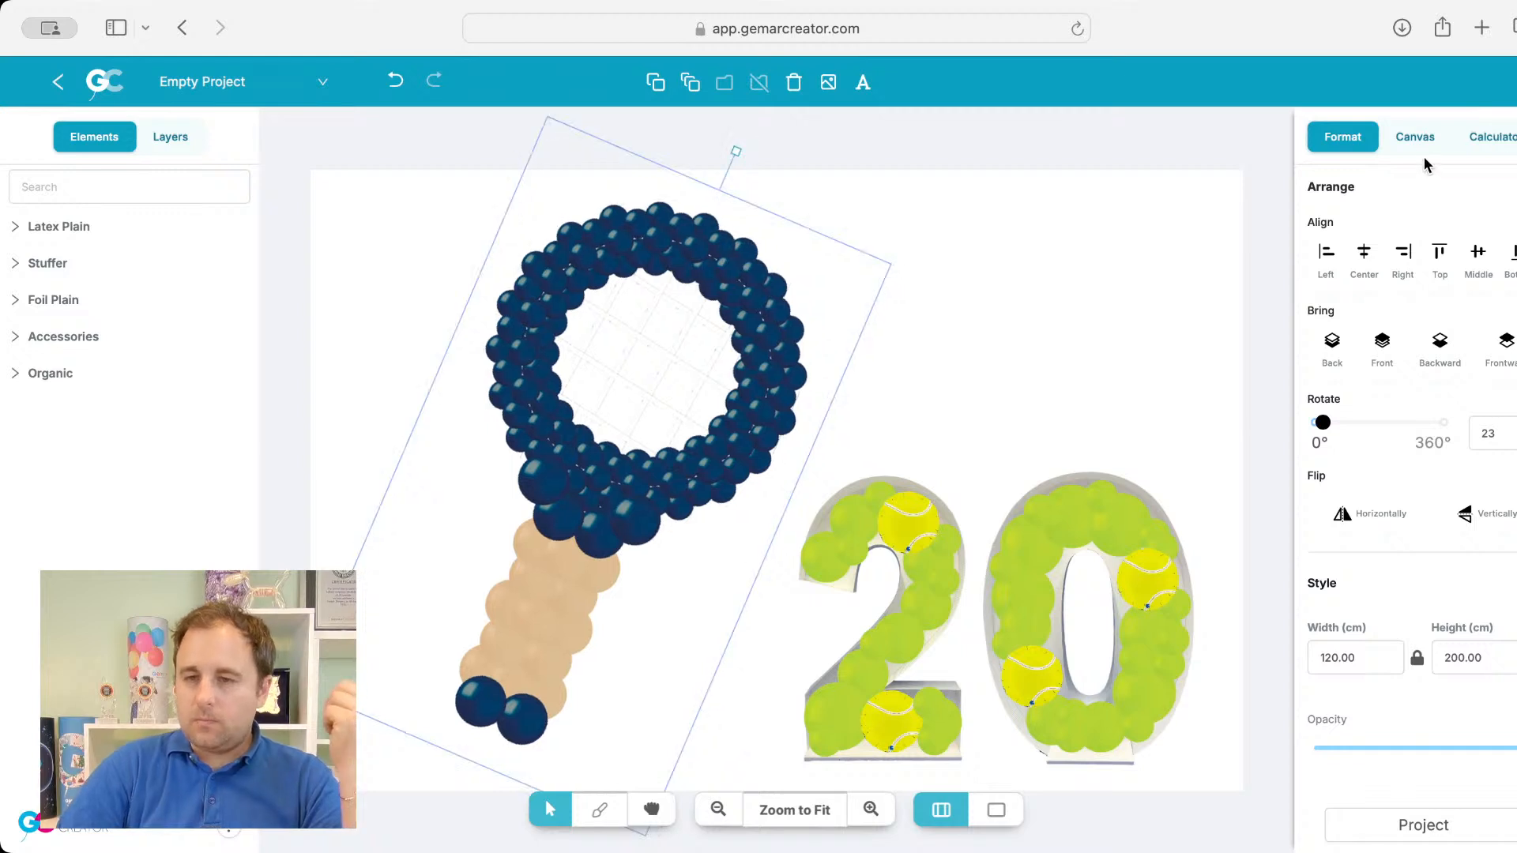
Step: Set the canvas size to 400 cm wide by 300 cm high and fit it to the view
click(1415, 137)
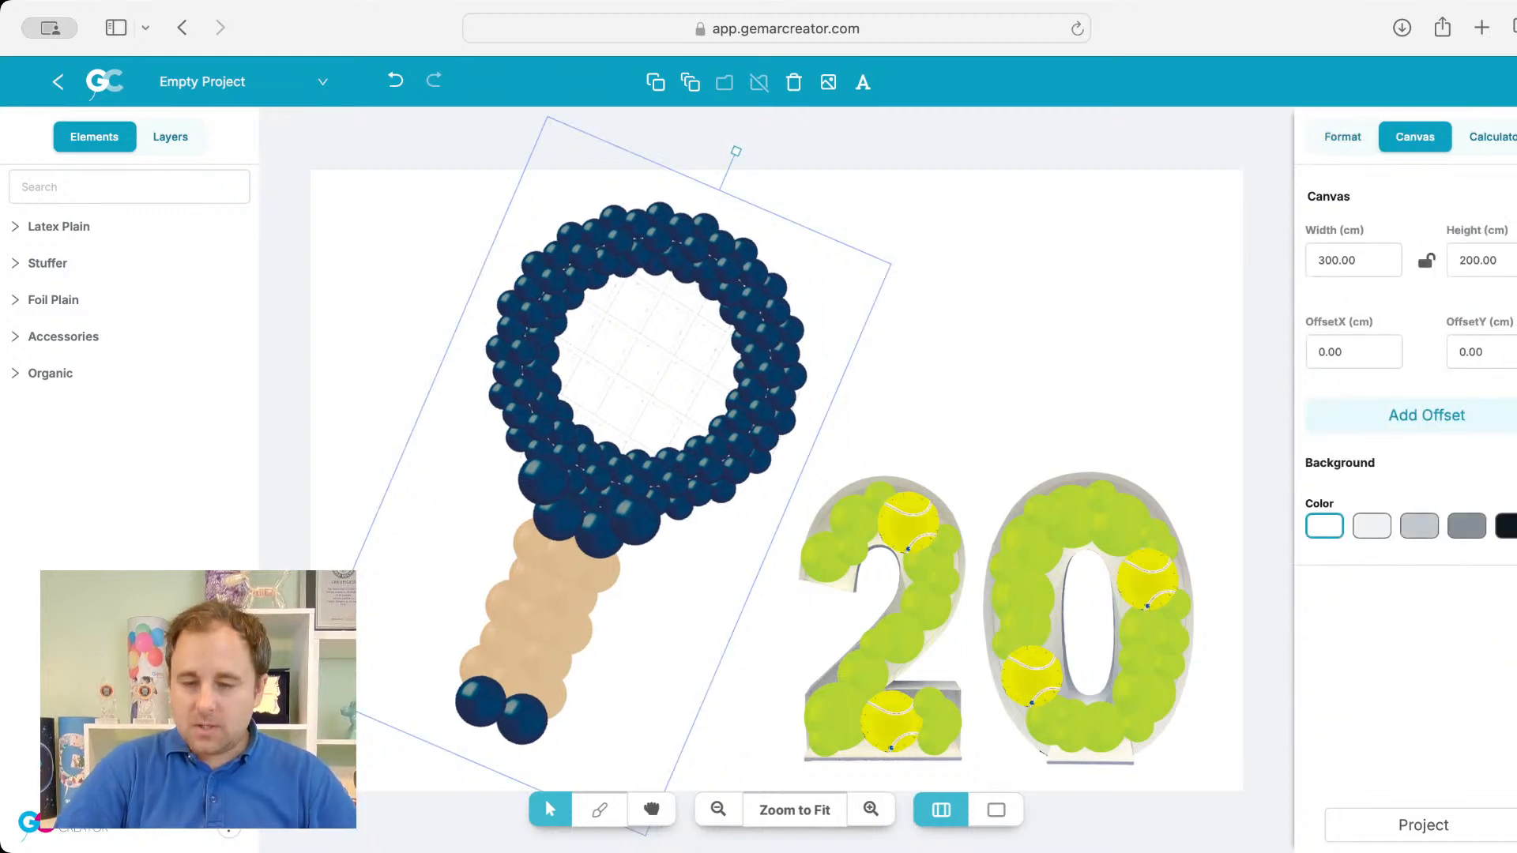
click(1004, 850)
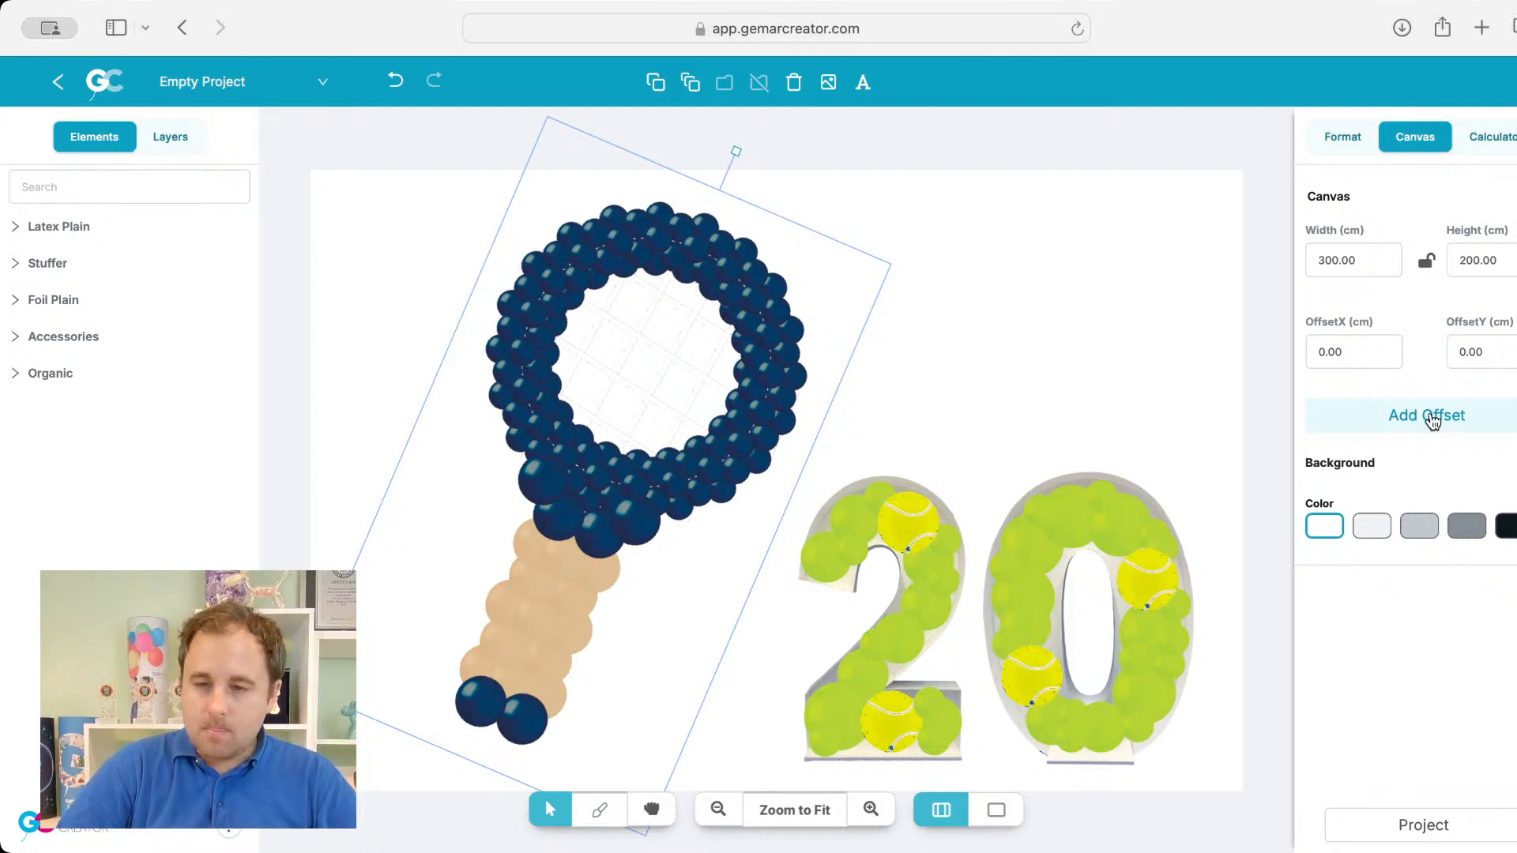
click(1356, 263)
double_click(1356, 263)
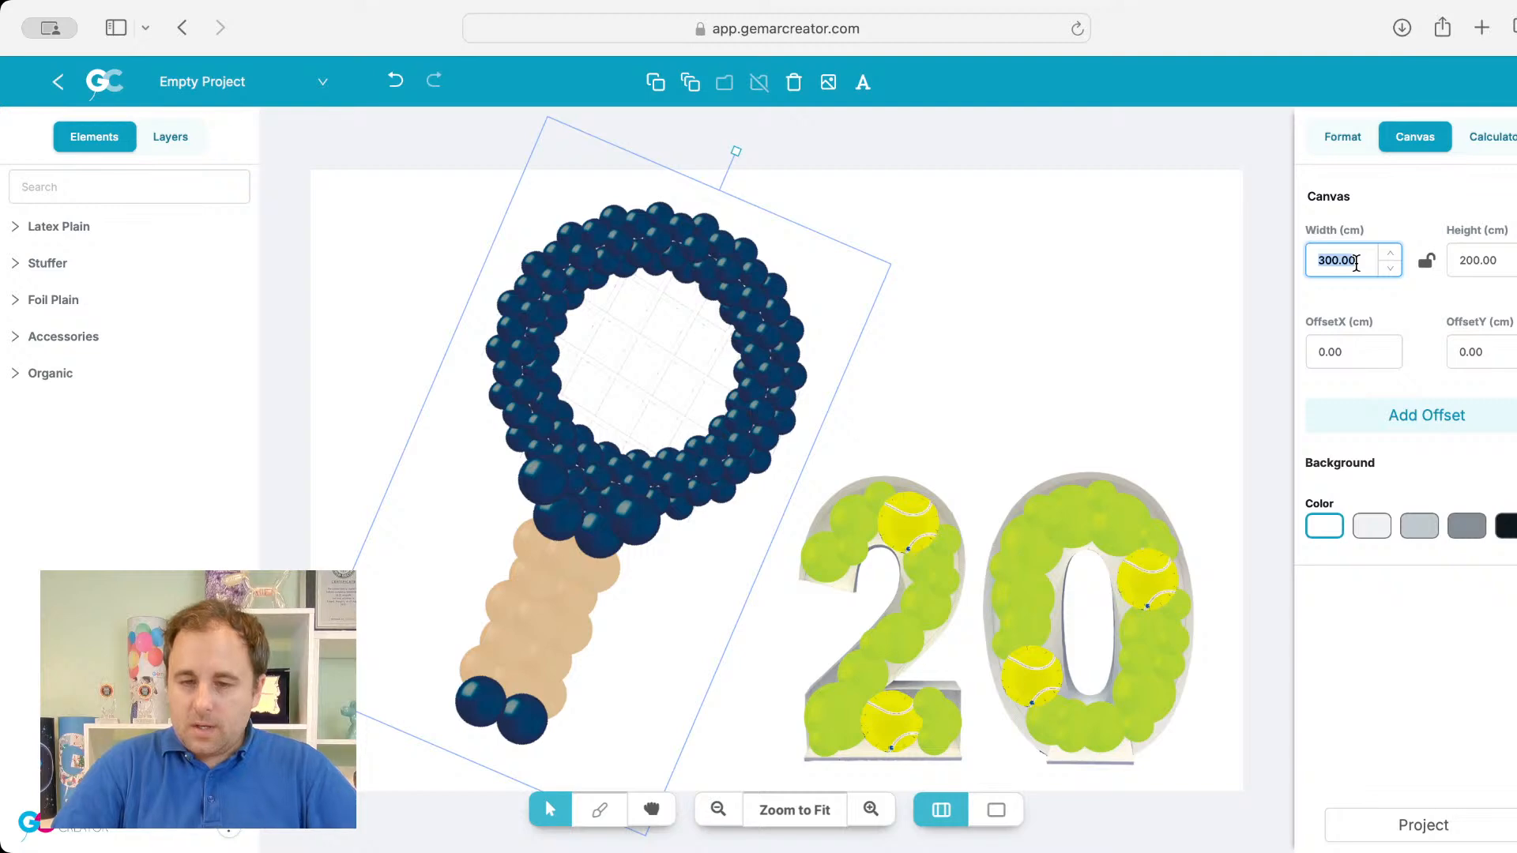
text(400)
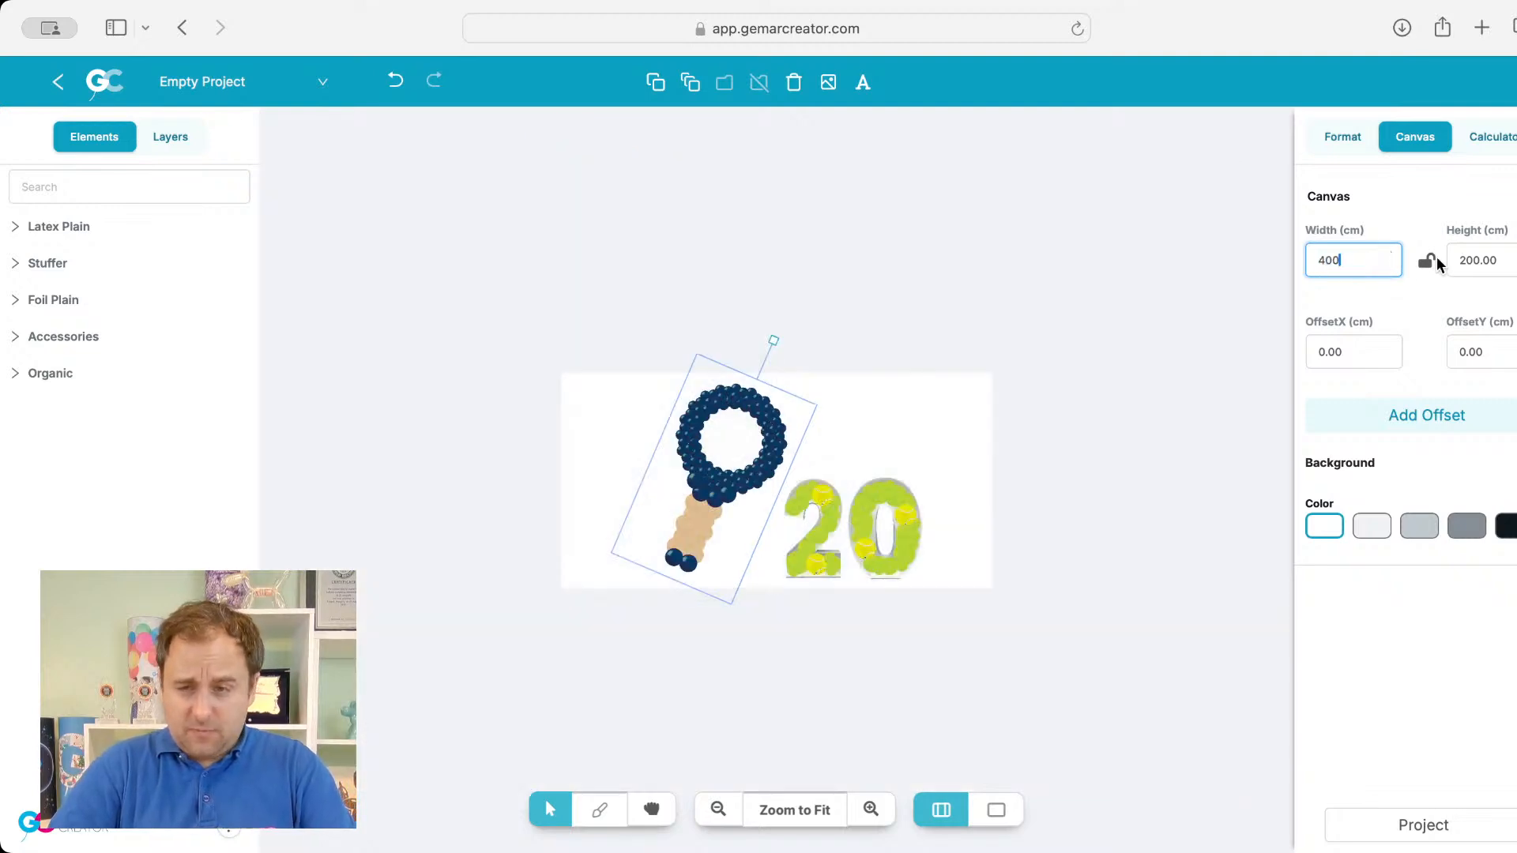
double_click(1465, 259)
text(300)
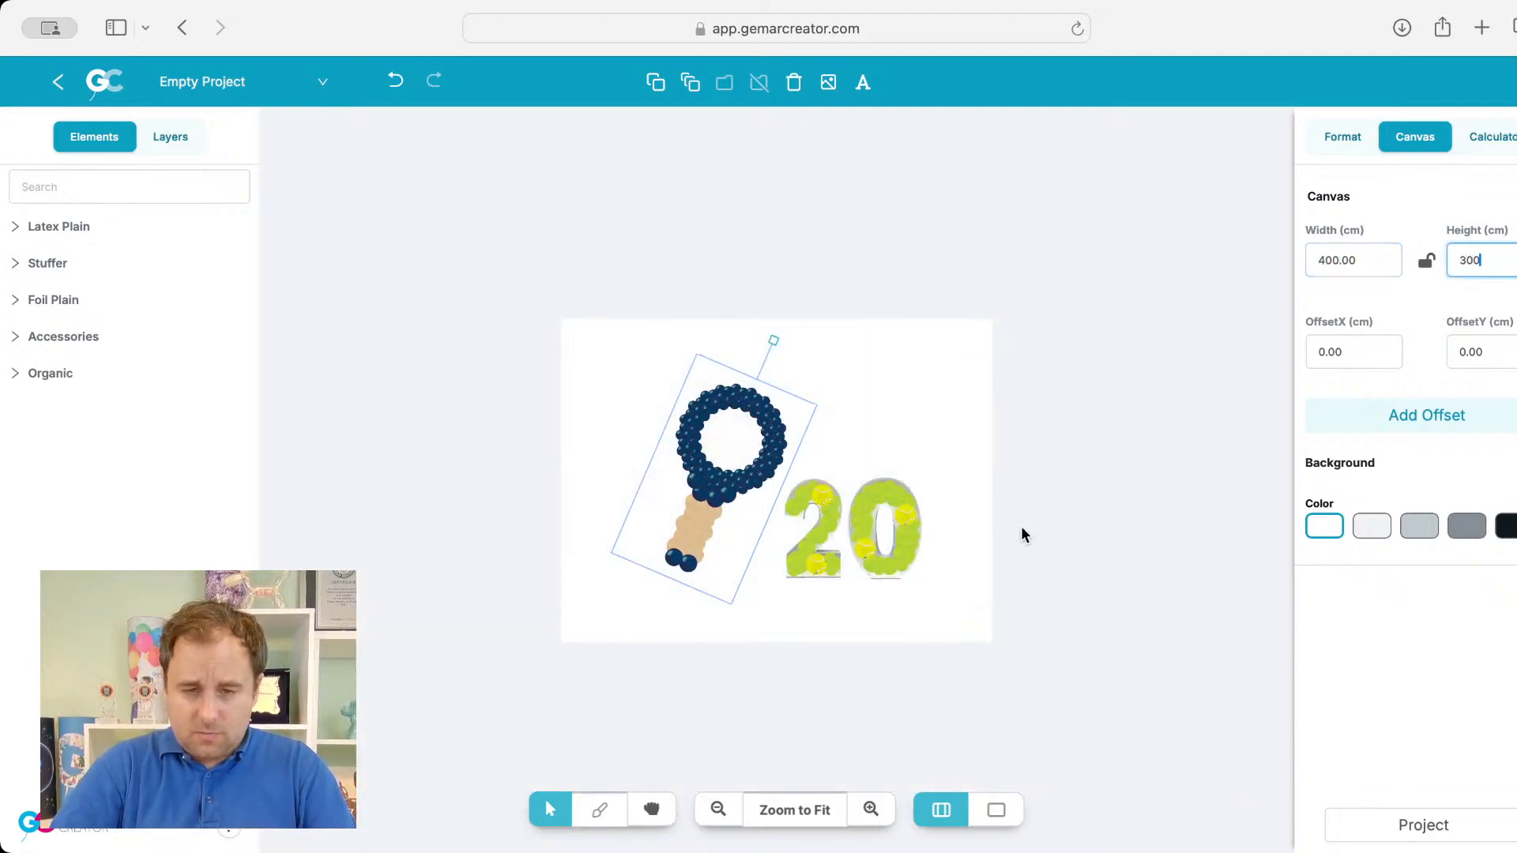
click(798, 810)
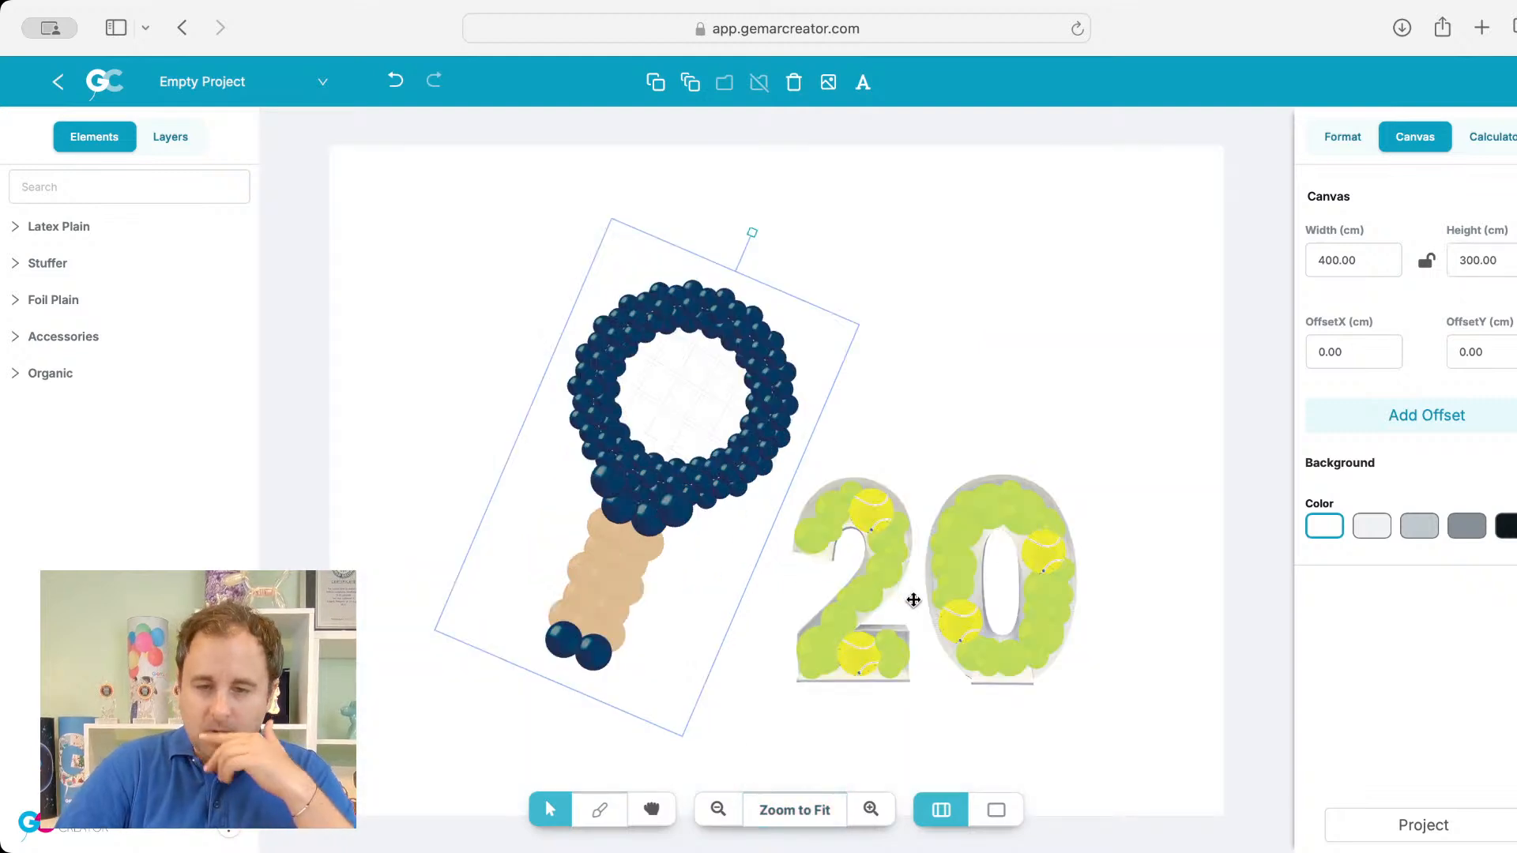
Step: Reposition the number 20 and the balloon racket lower on the enlarged canvas
drag(907, 599, 987, 669)
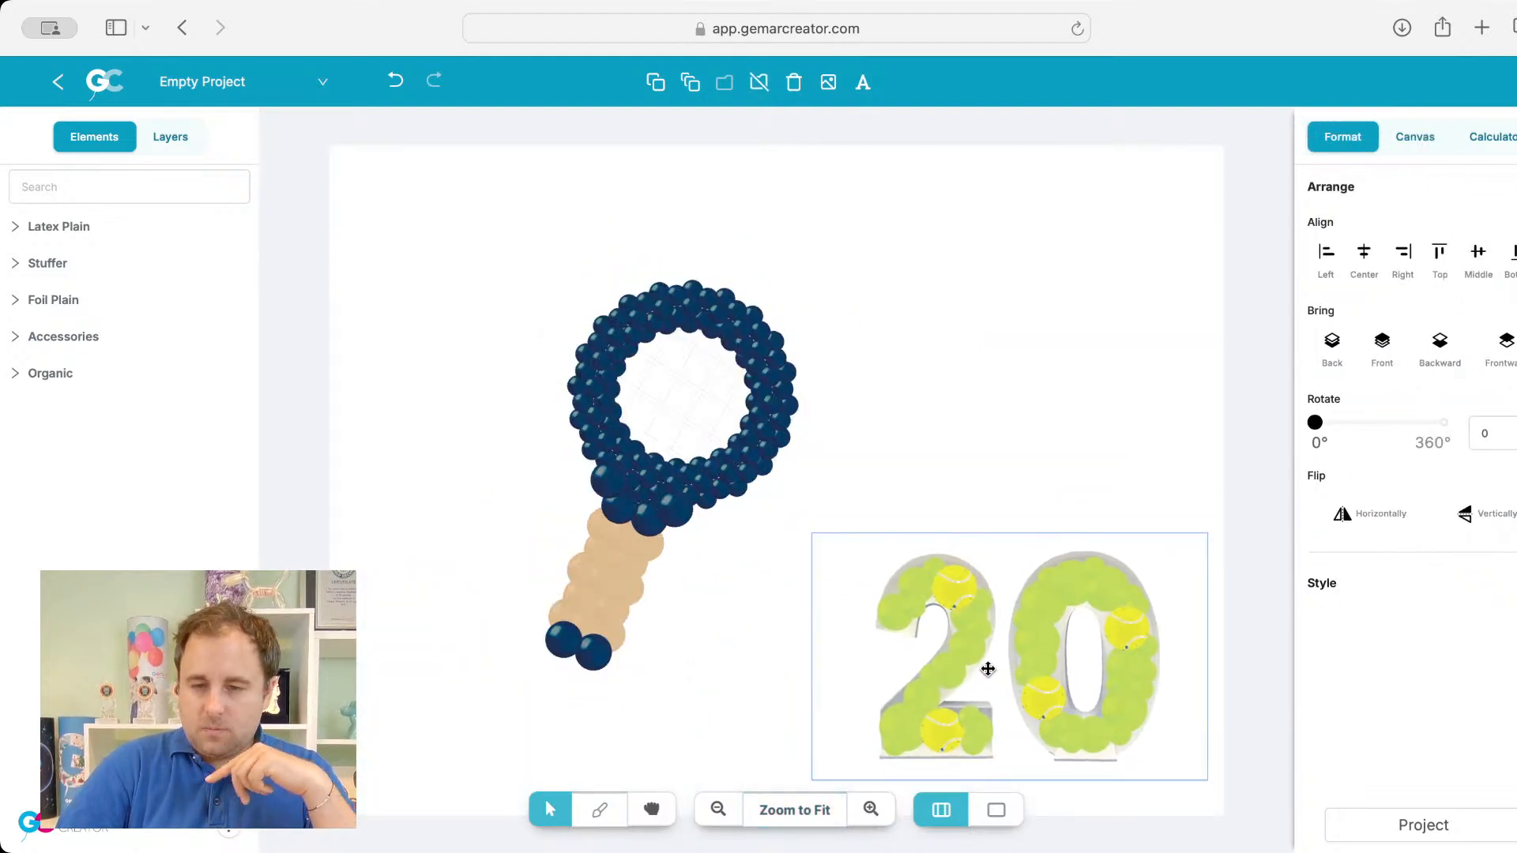
drag(740, 469, 721, 498)
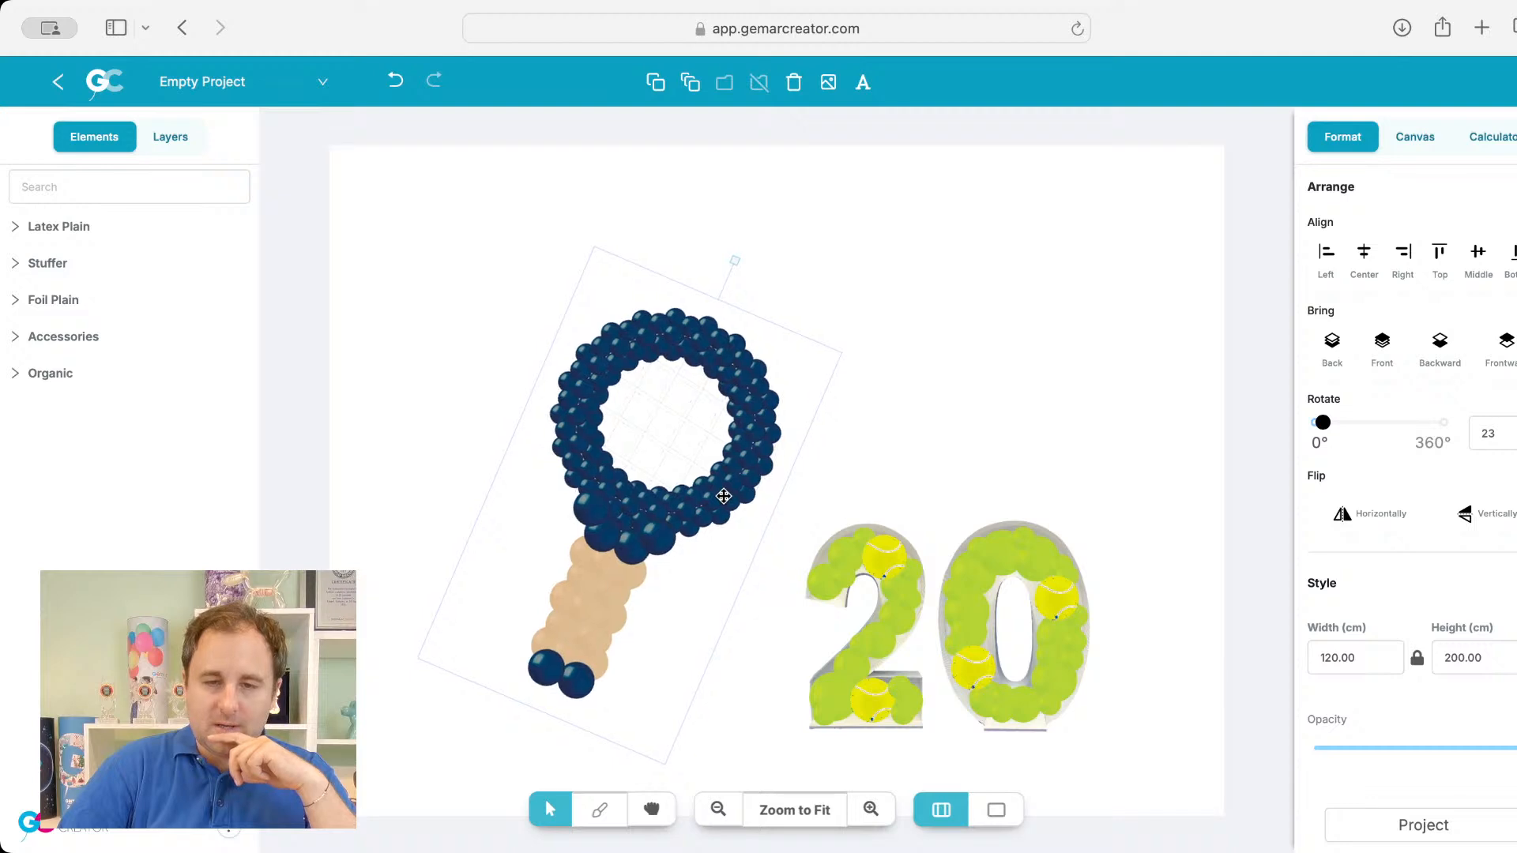
click(338, 372)
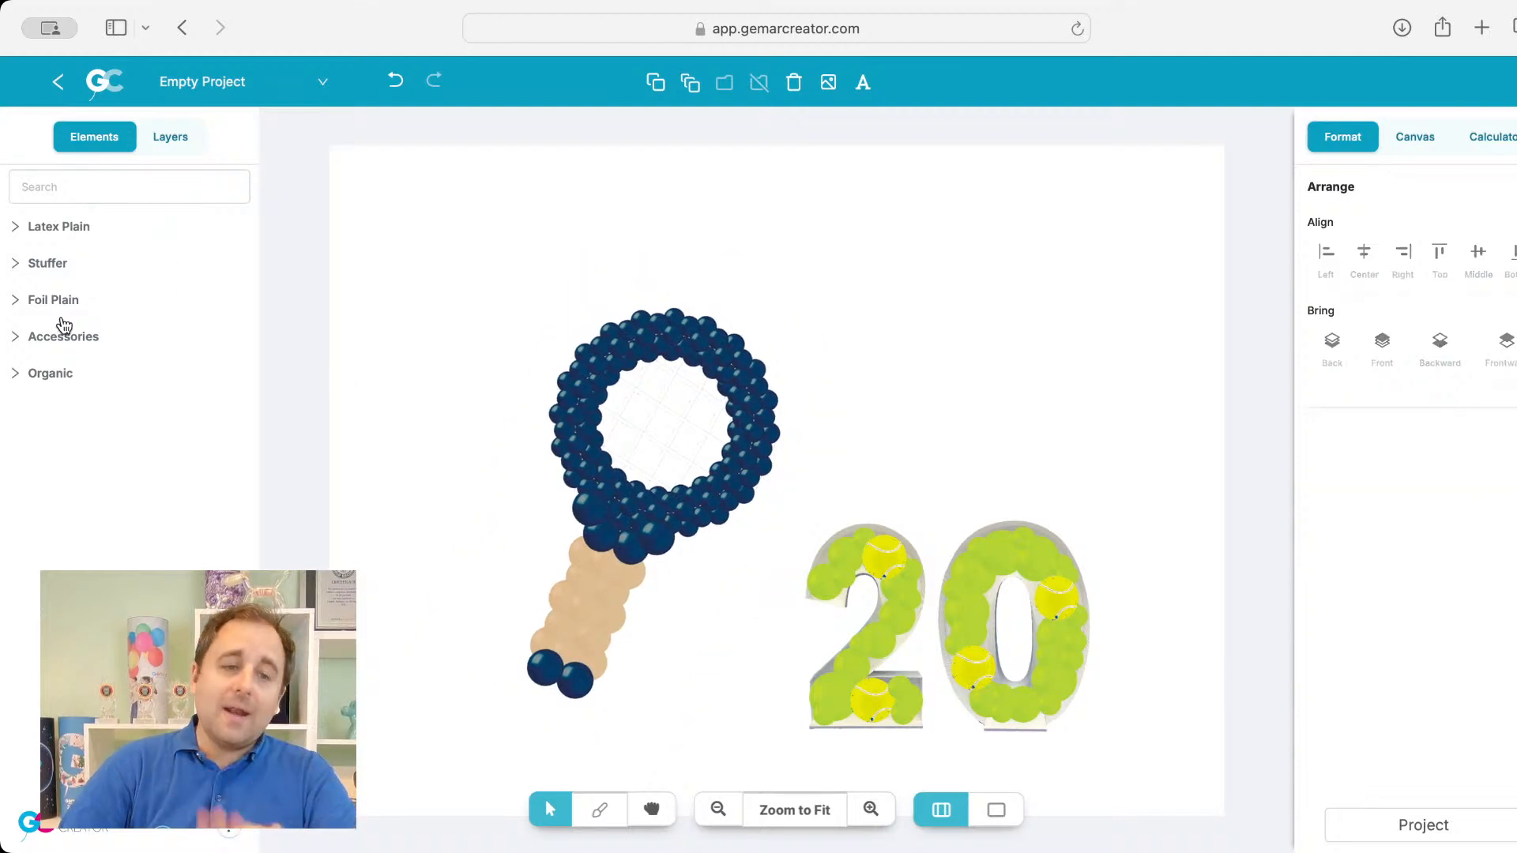
Step: Insert the Standing Man figure from the Person accessories behind the number 20 as a temporary scale reference, and delete it
click(71, 342)
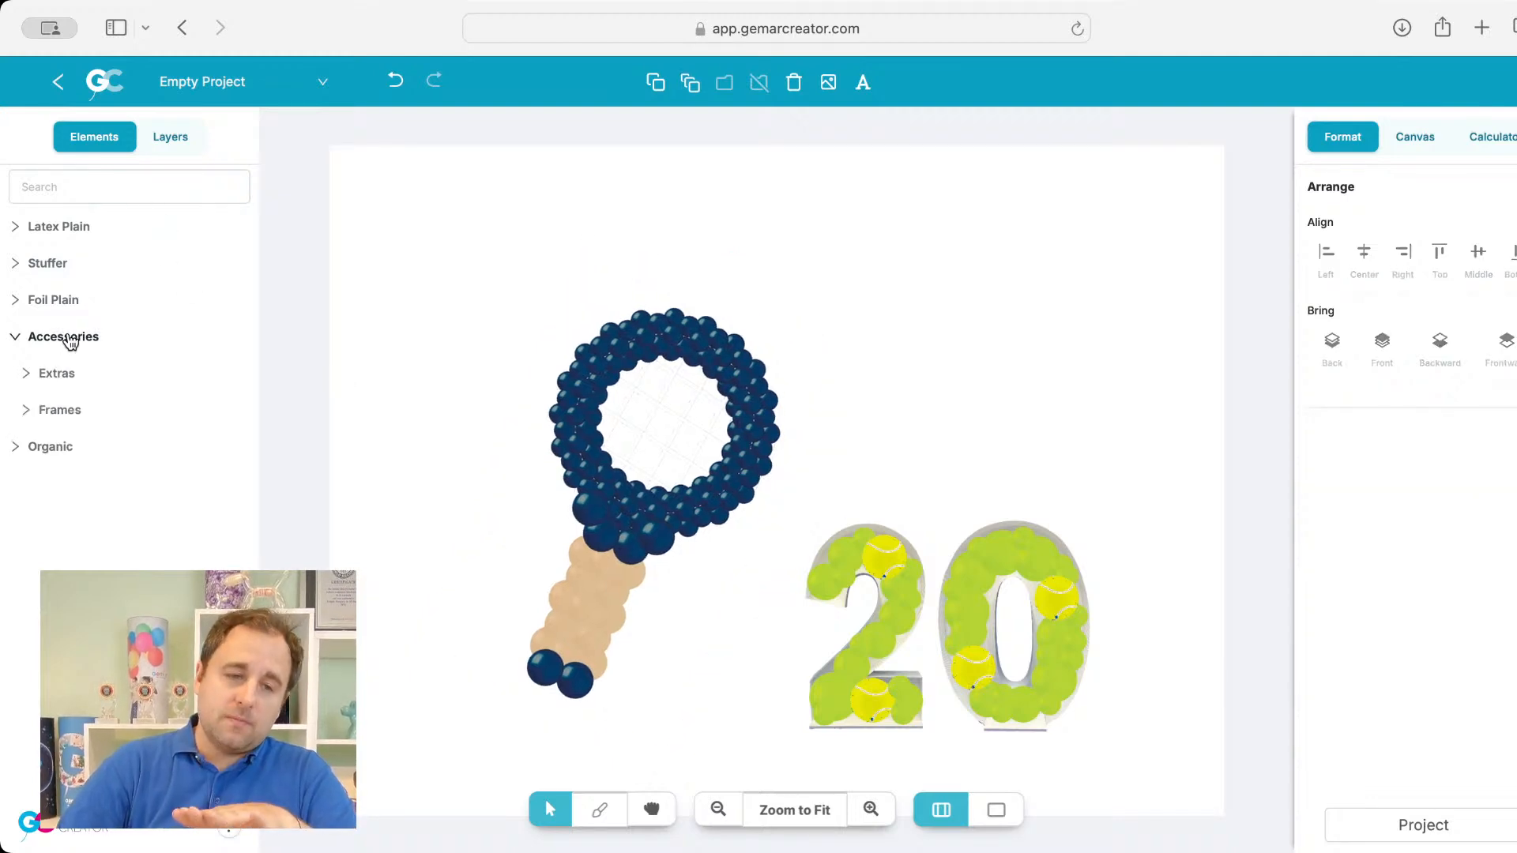
click(66, 362)
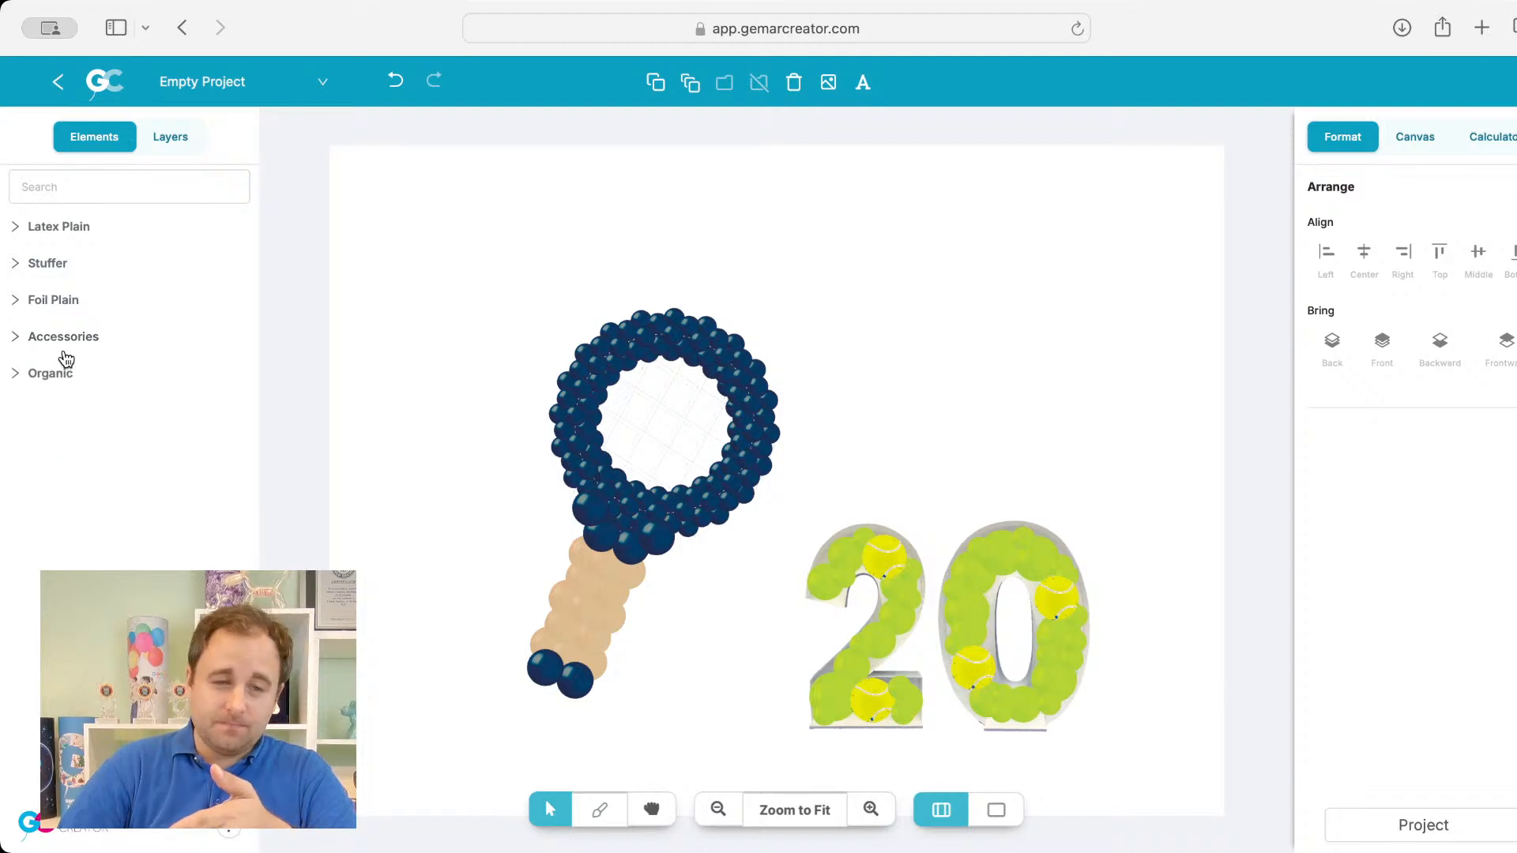
click(66, 352)
click(63, 375)
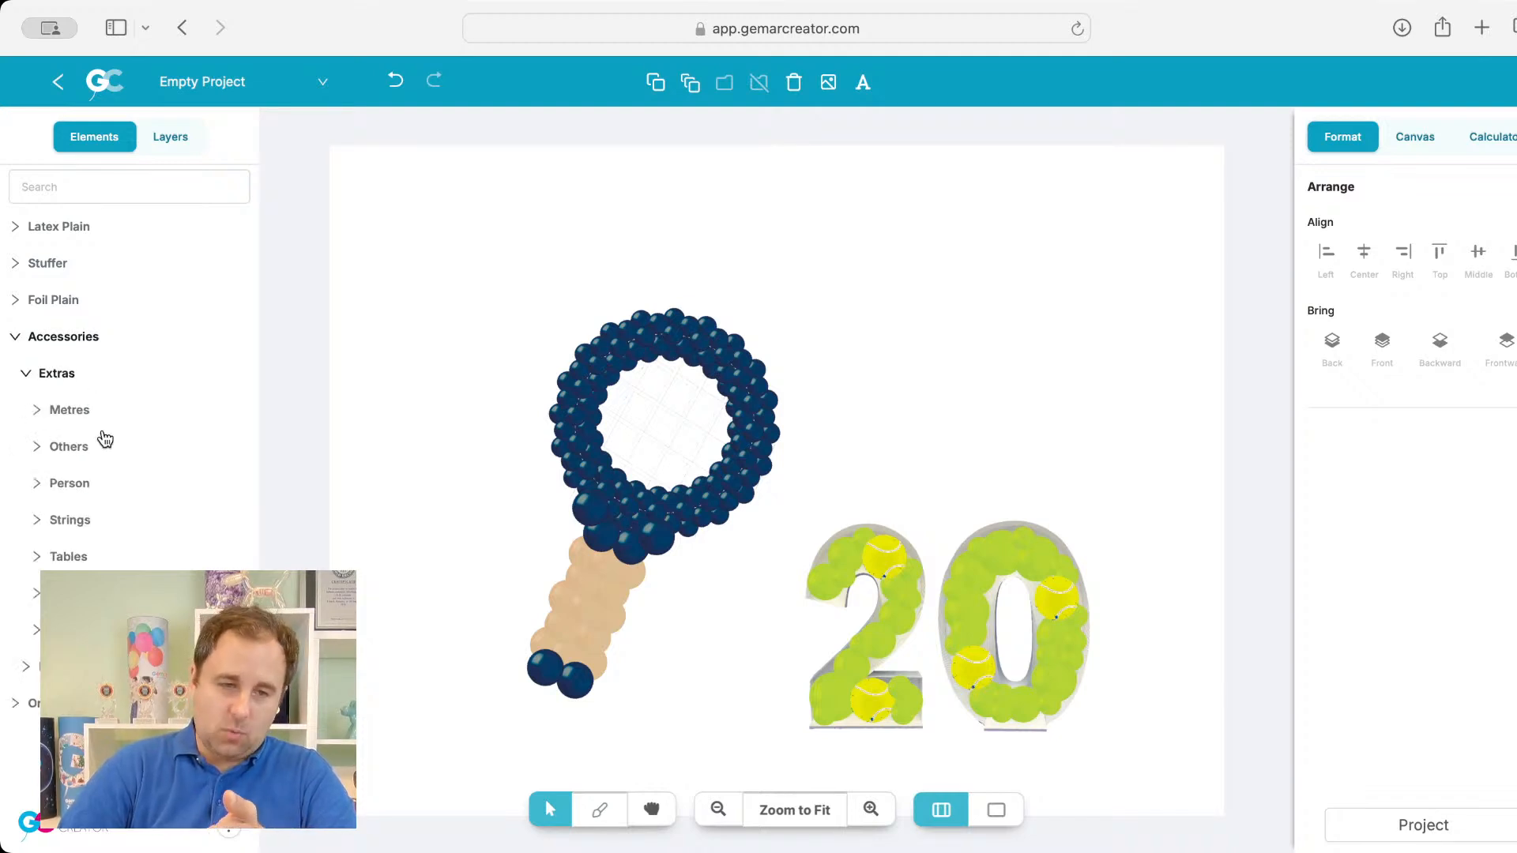
click(71, 484)
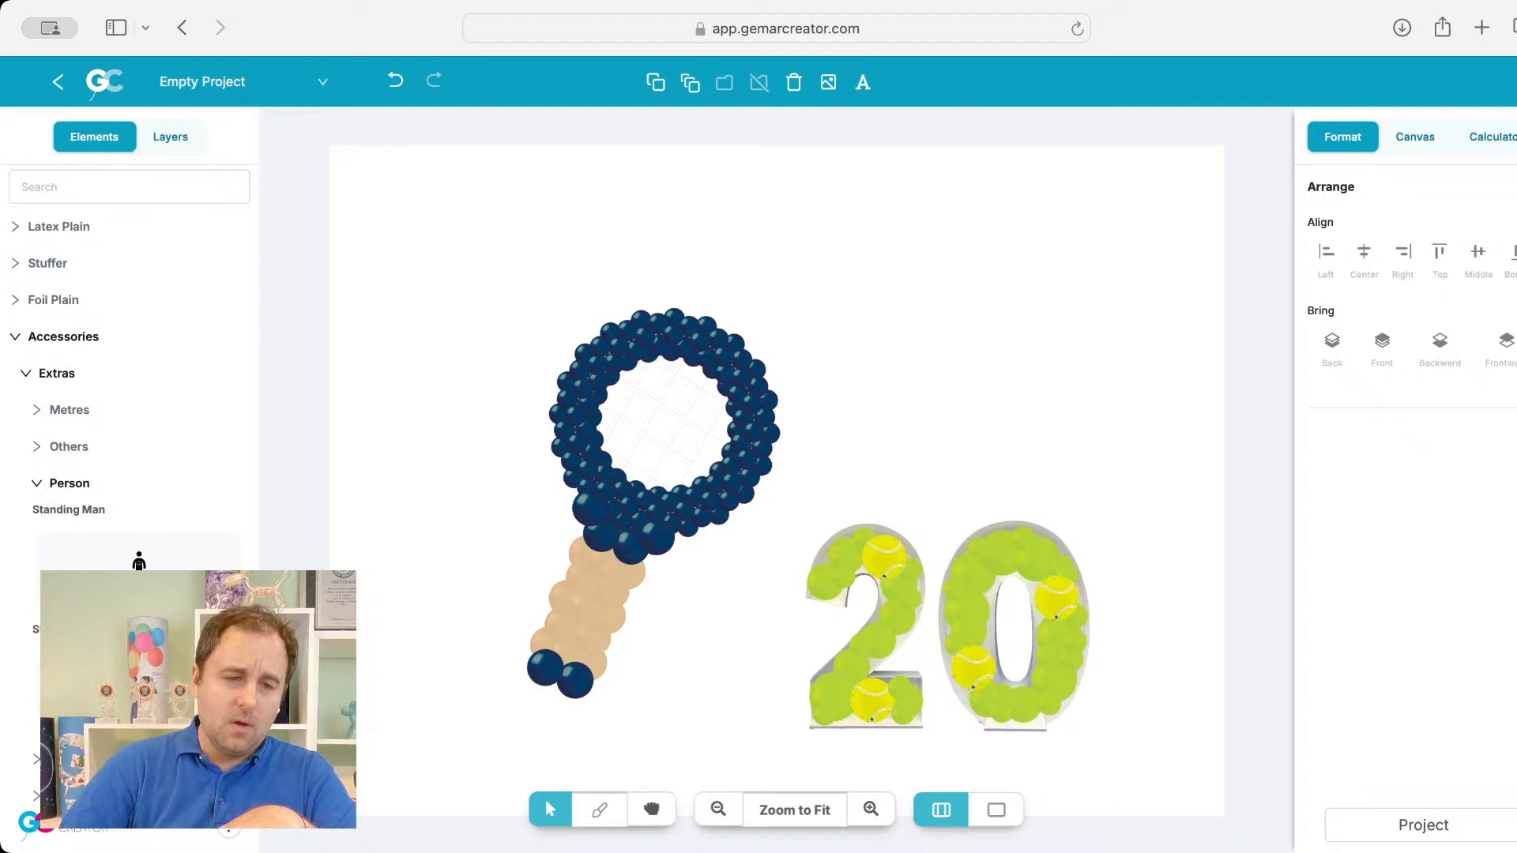
drag(1032, 494, 846, 519)
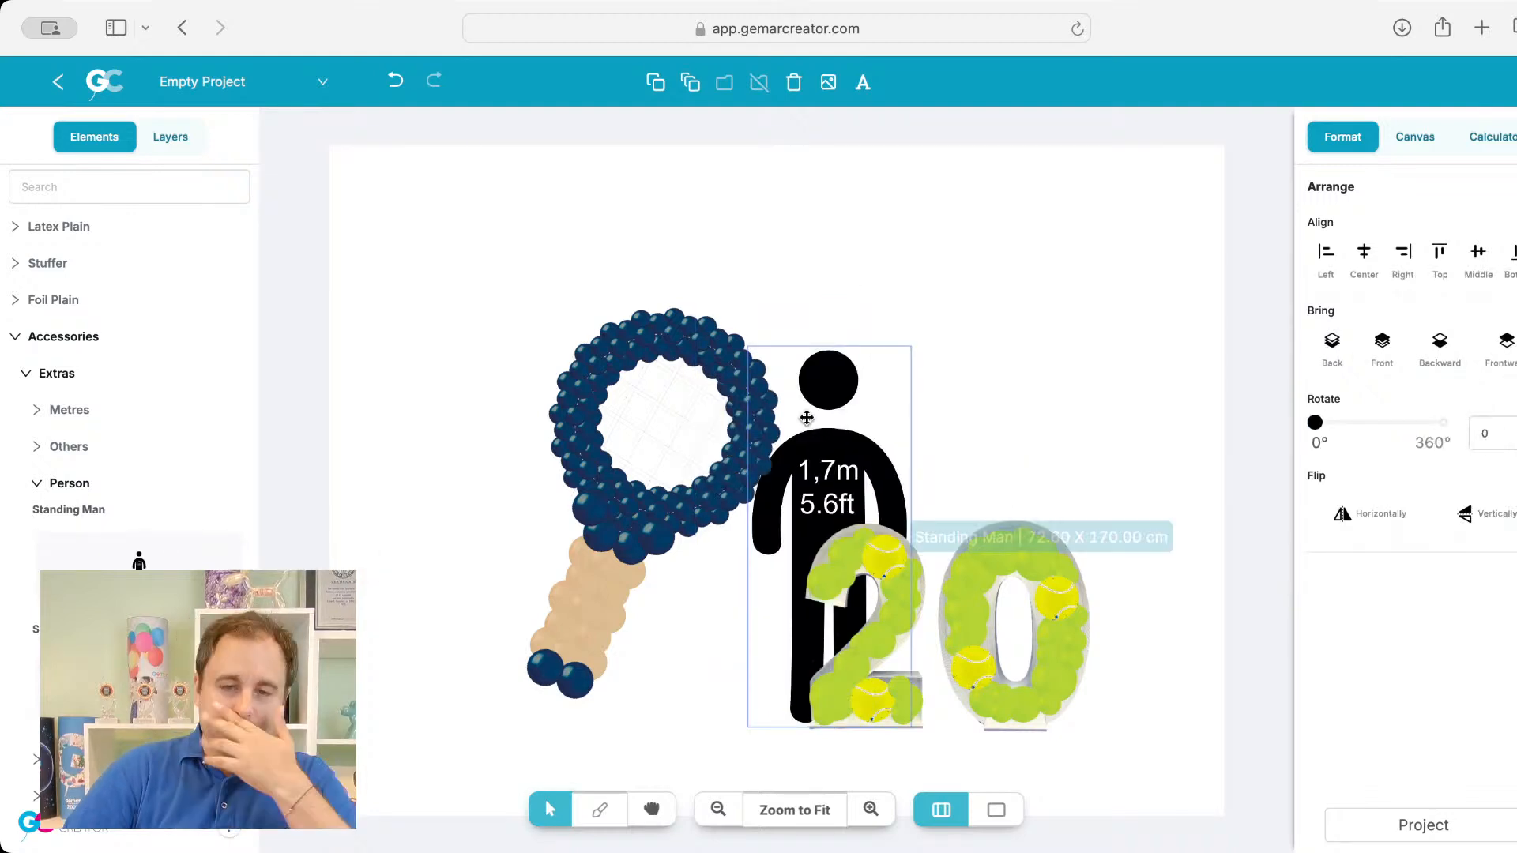
drag(807, 417, 978, 416)
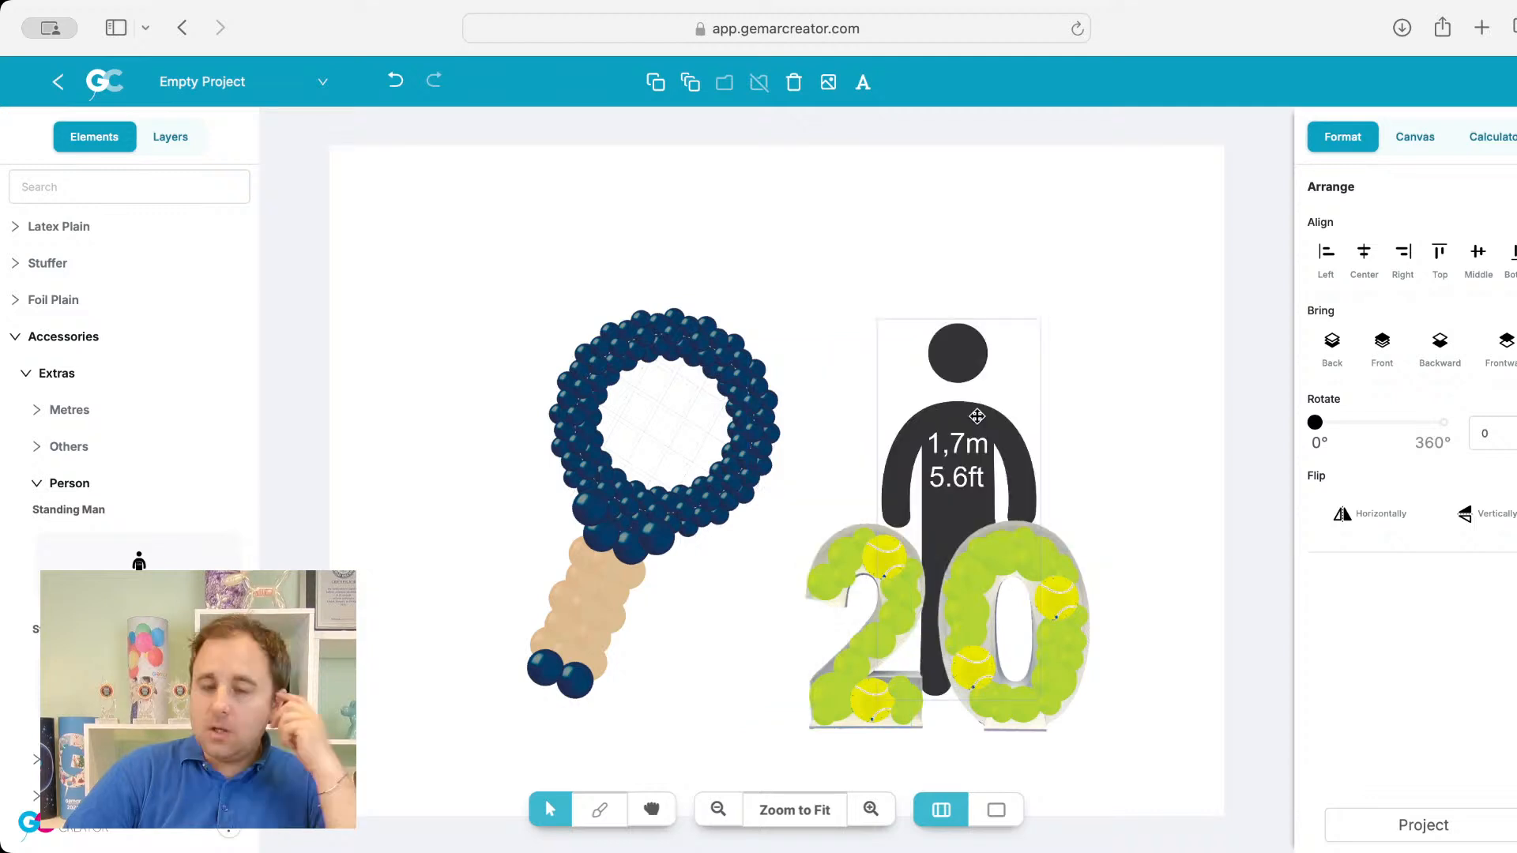
key(Delete)
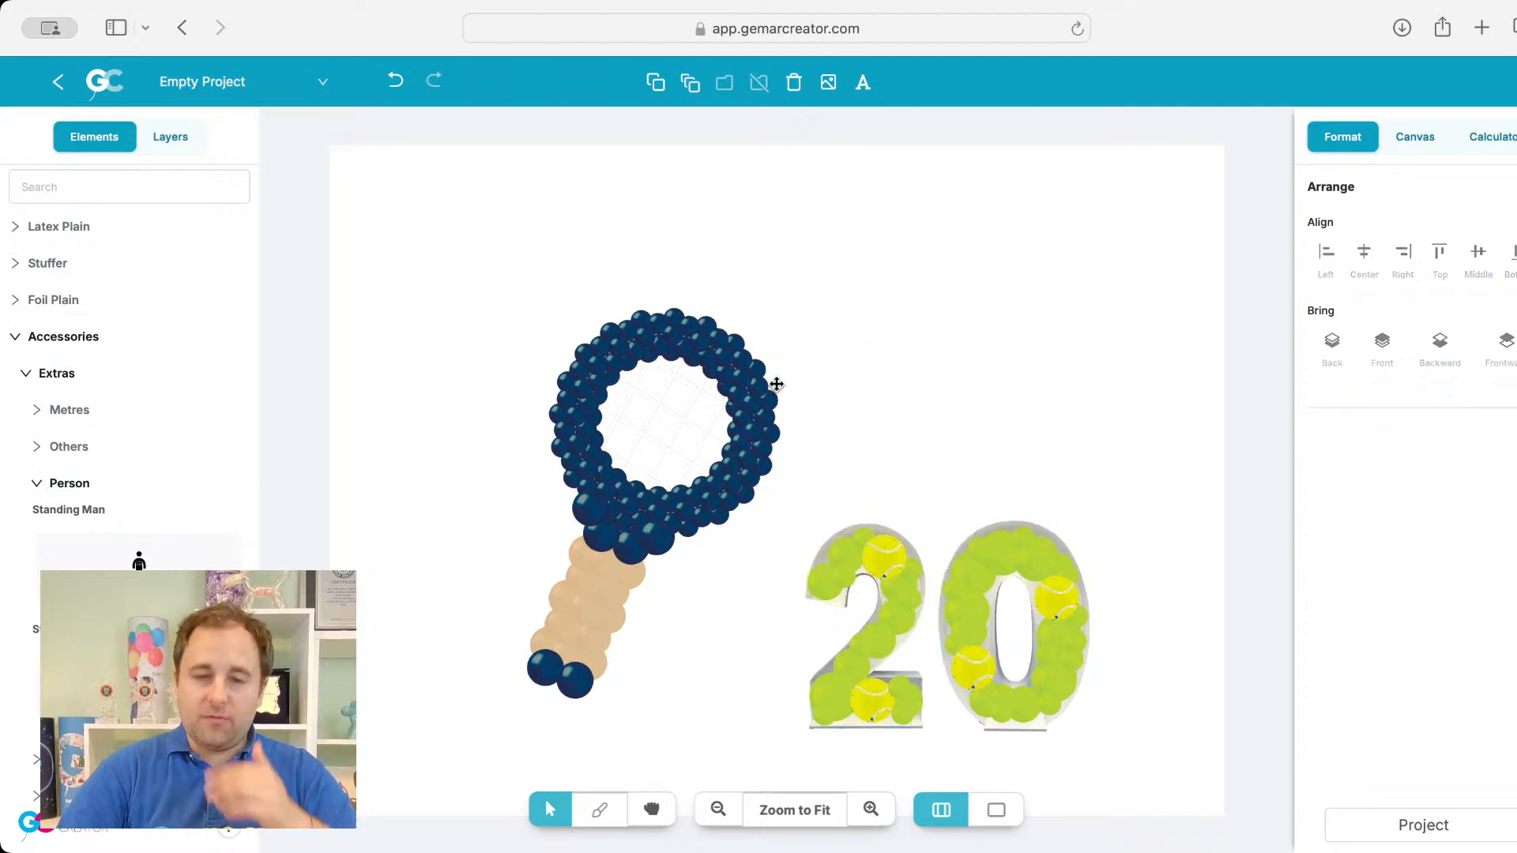
Step: Move the racket further away from the number 20 to widen the gap between them
drag(769, 391, 712, 415)
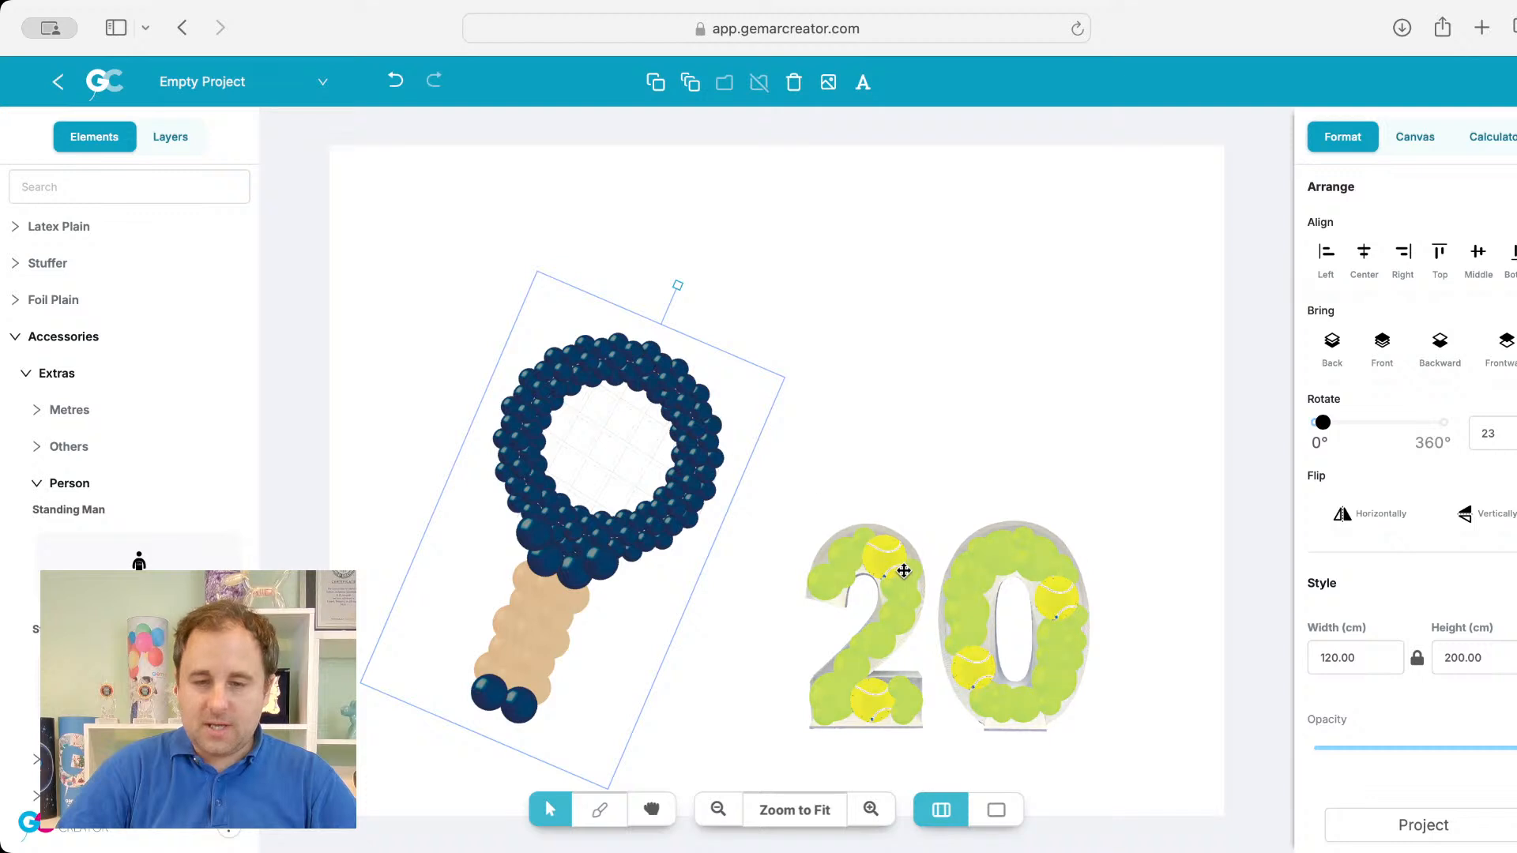
click(972, 404)
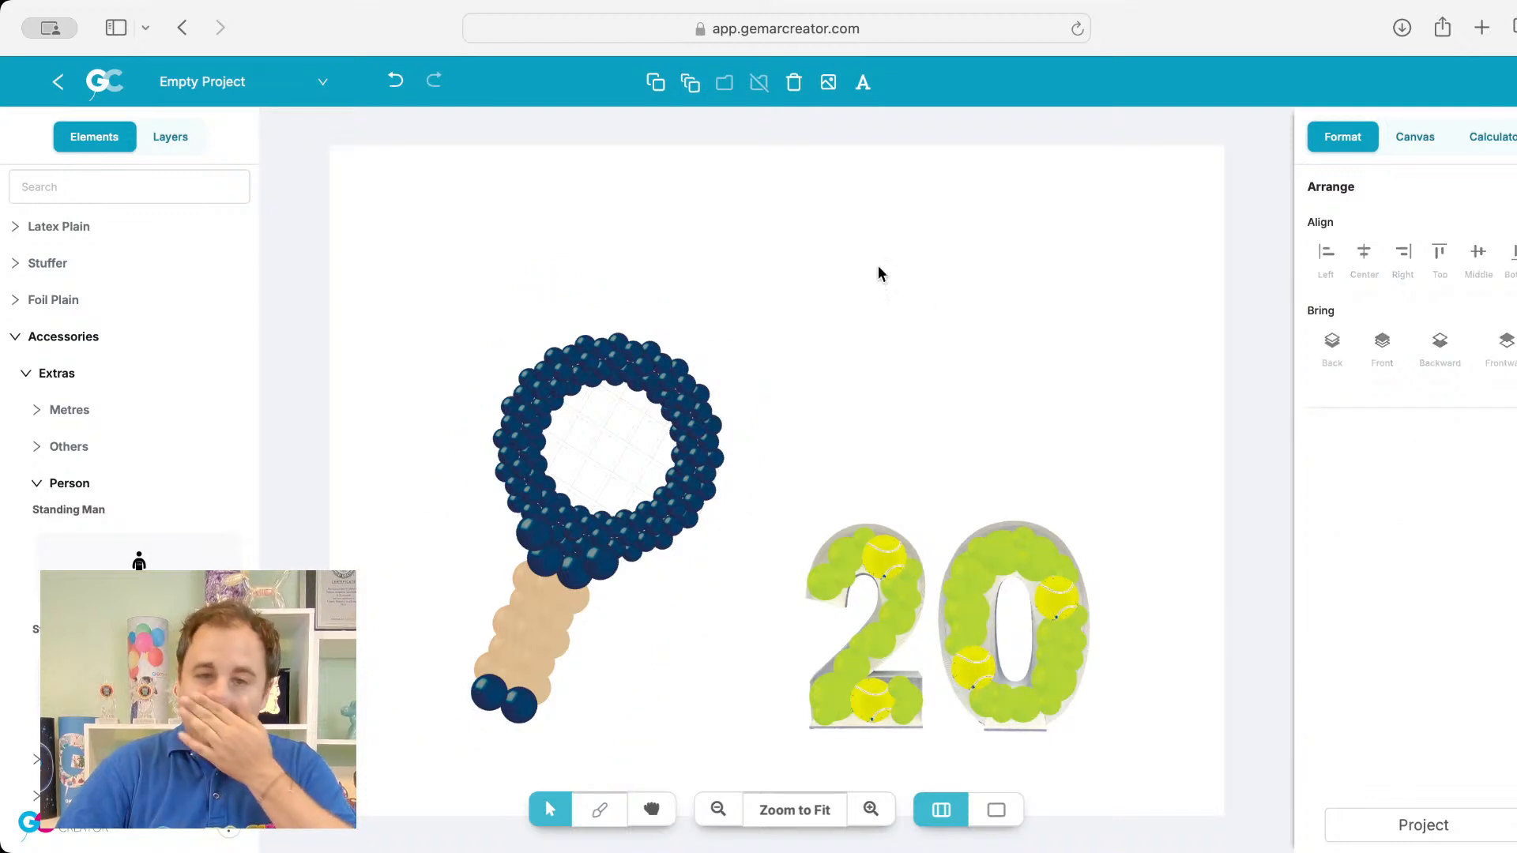
Step: Insert the green leaf wall image and set its width to 200 cm with proportions locked
click(828, 84)
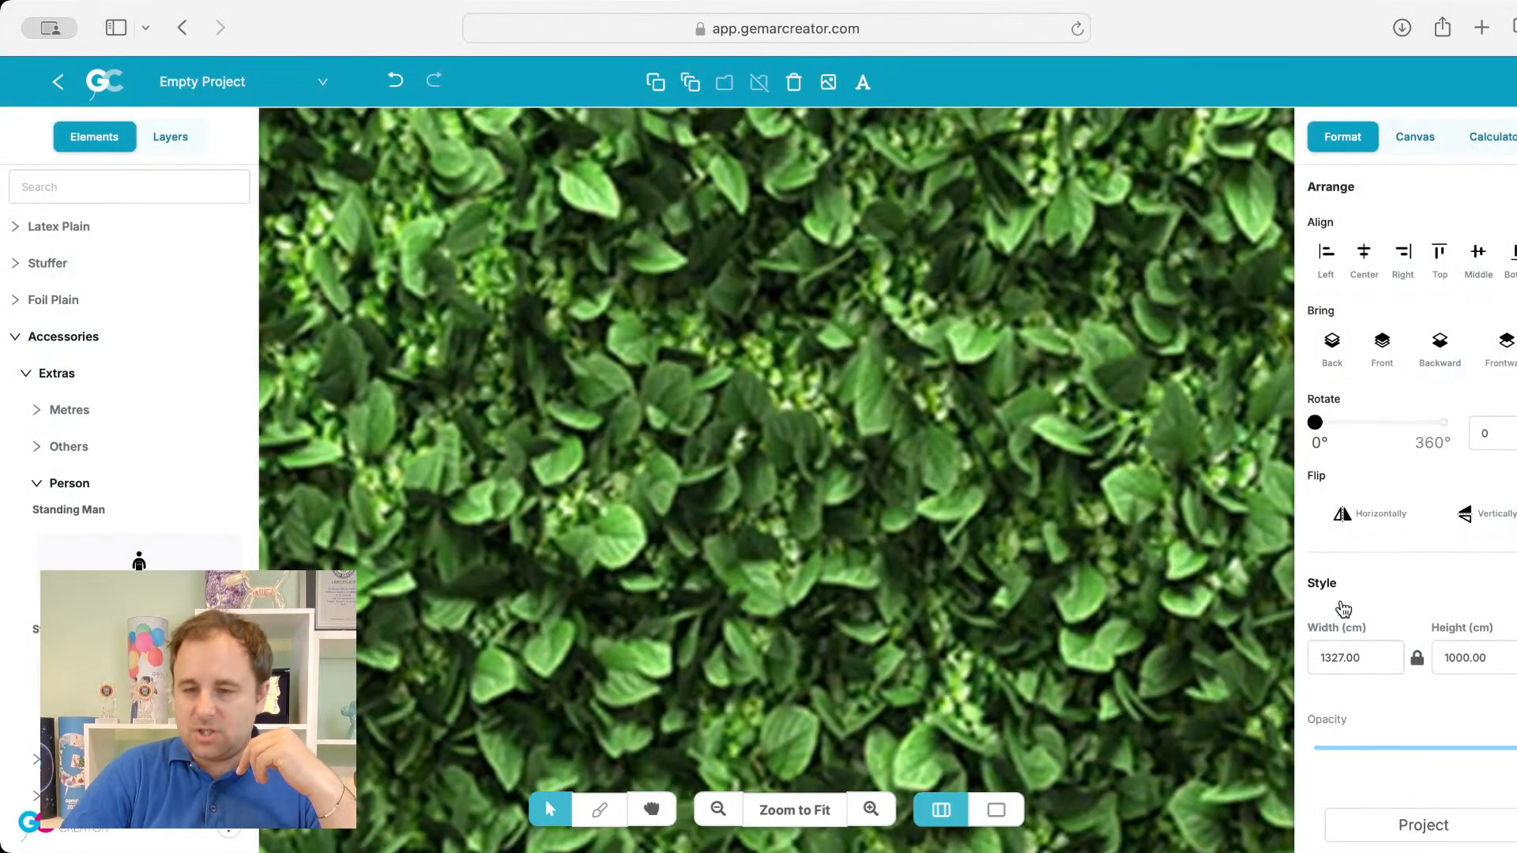
click(1343, 660)
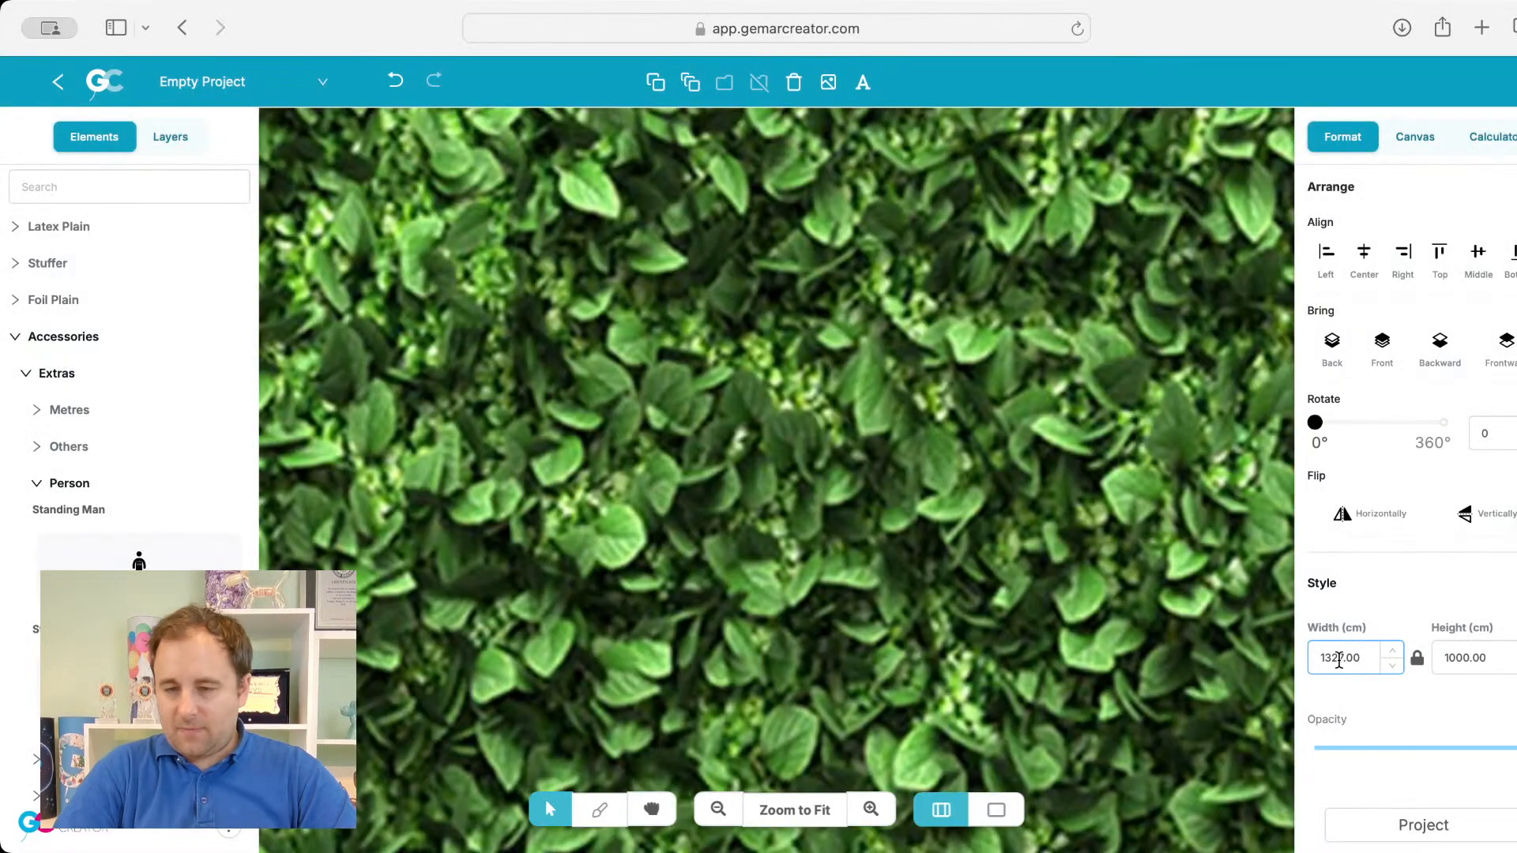
double_click(1341, 661)
text(200)
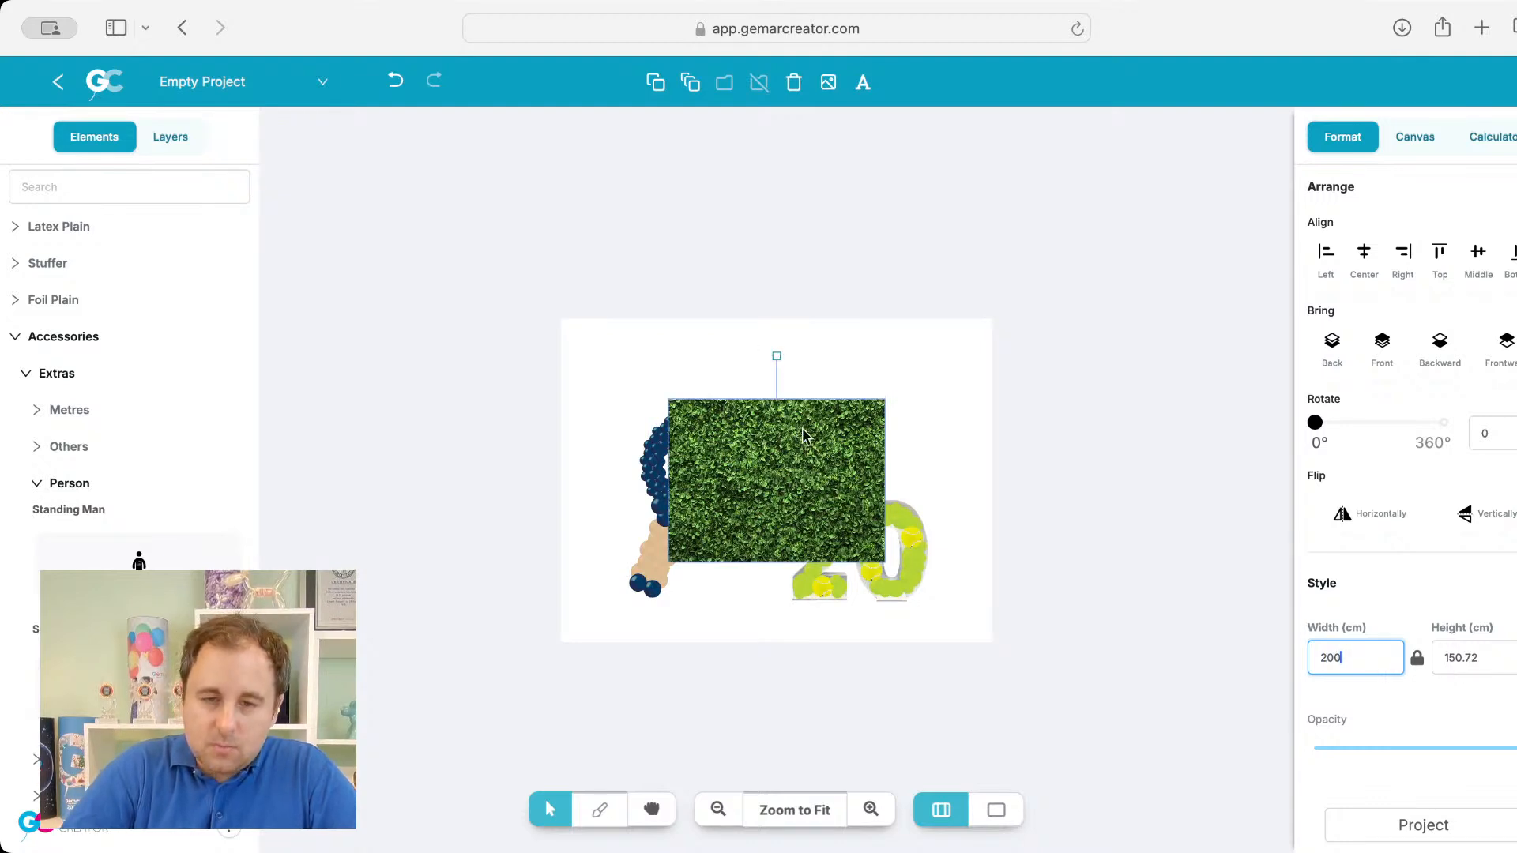
Step: Set the leaf wall's width to 230 cm and send it behind the racket and the number 20
drag(804, 436, 844, 458)
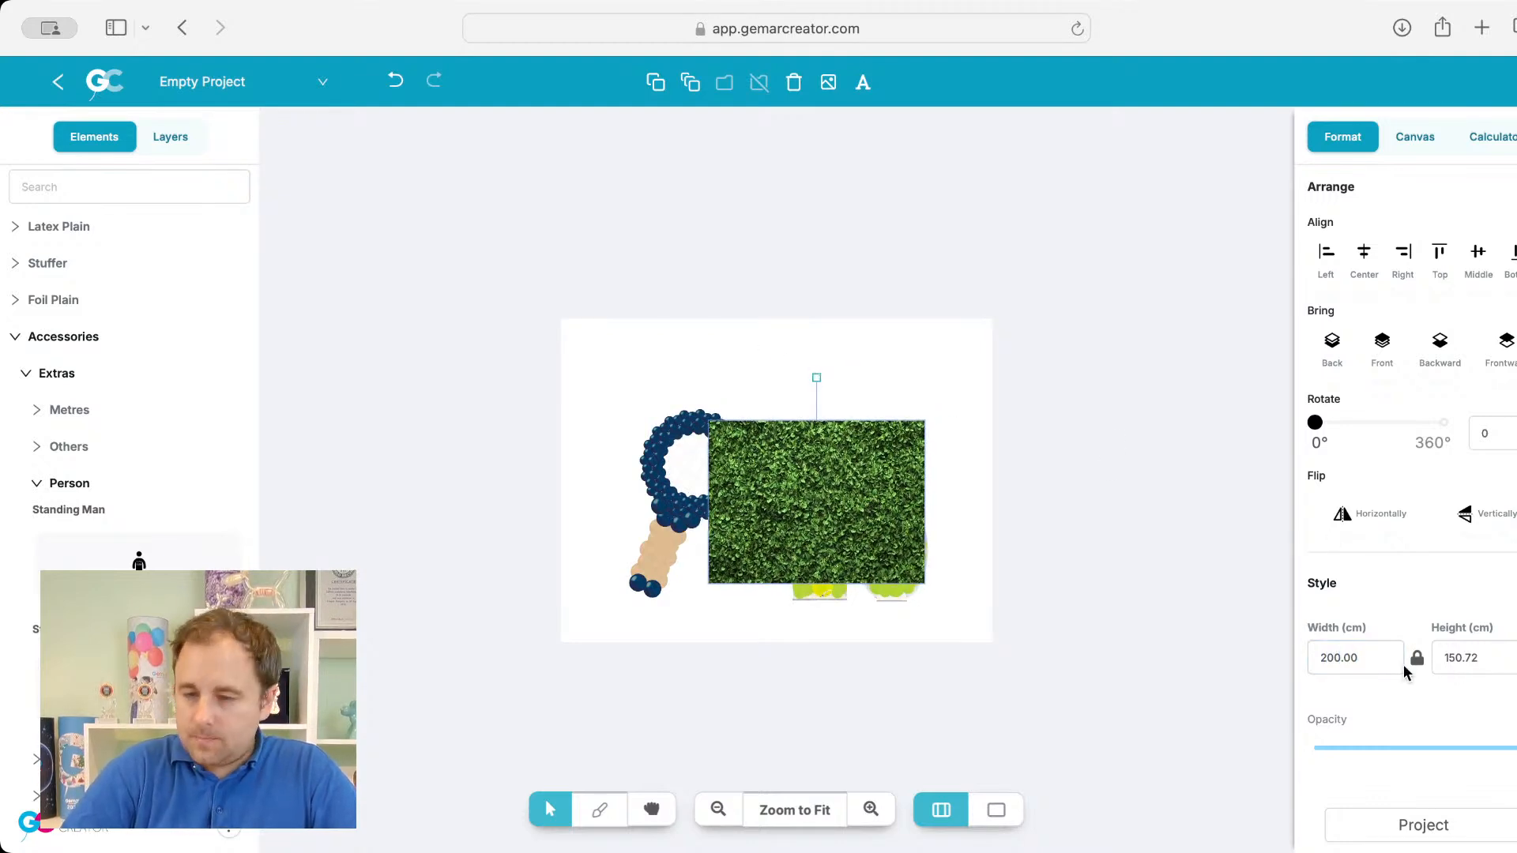
click(1362, 658)
double_click(1362, 658)
text(2)
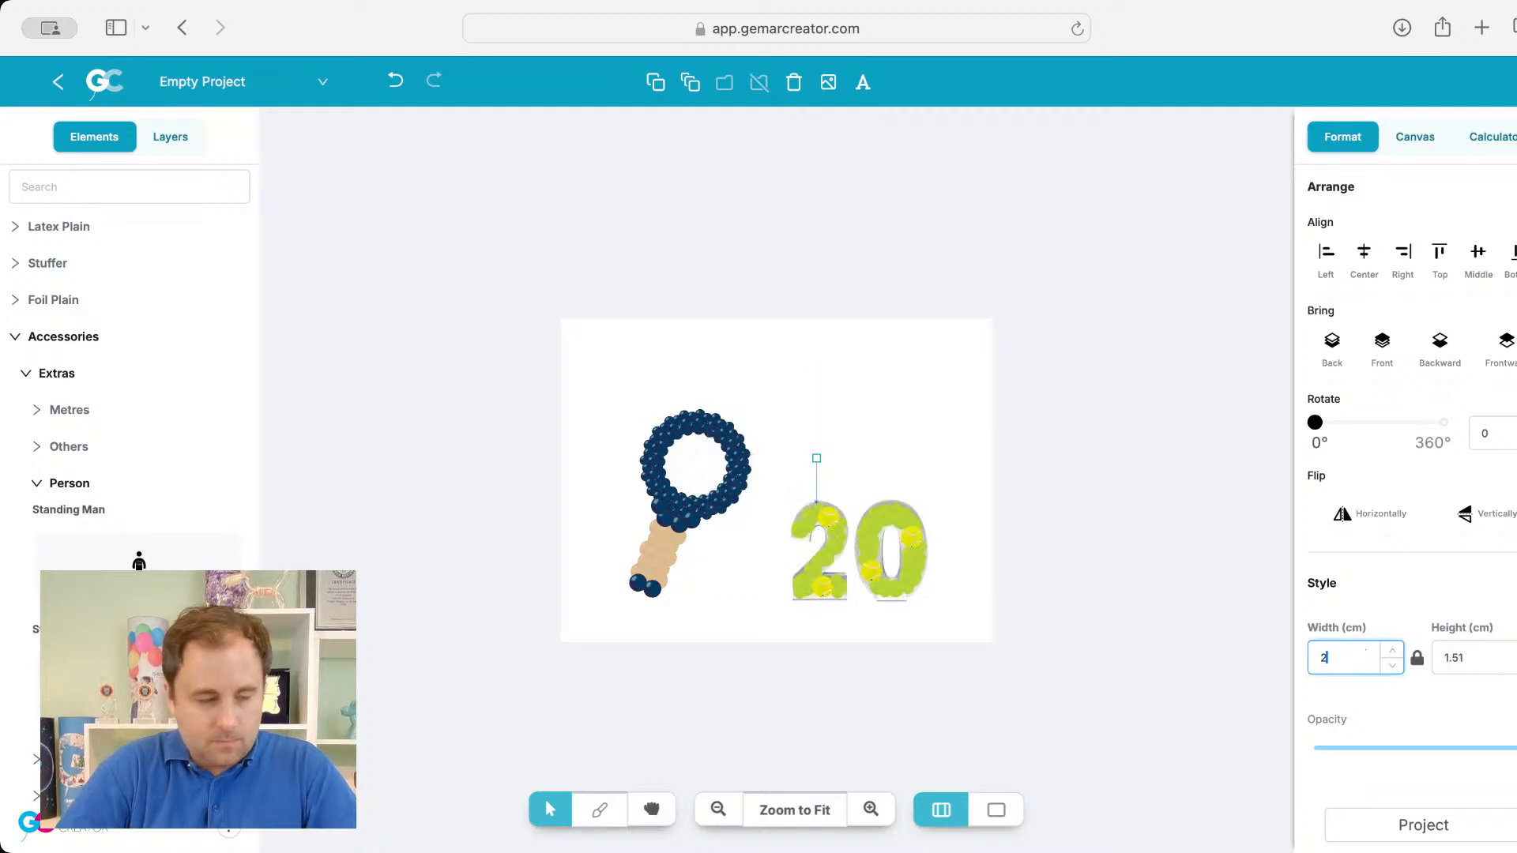
text(30)
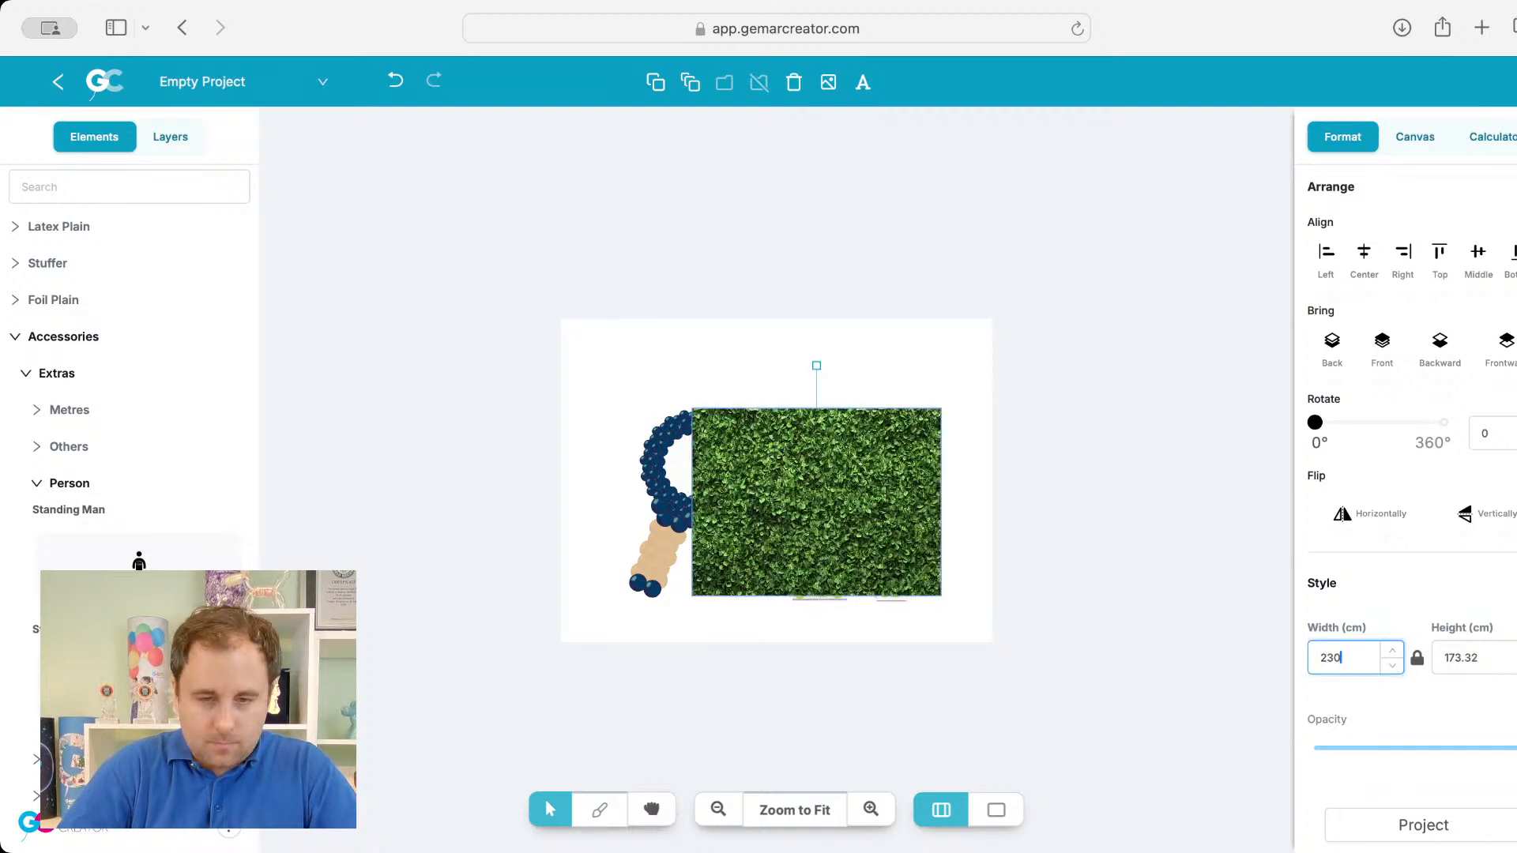
key(Return)
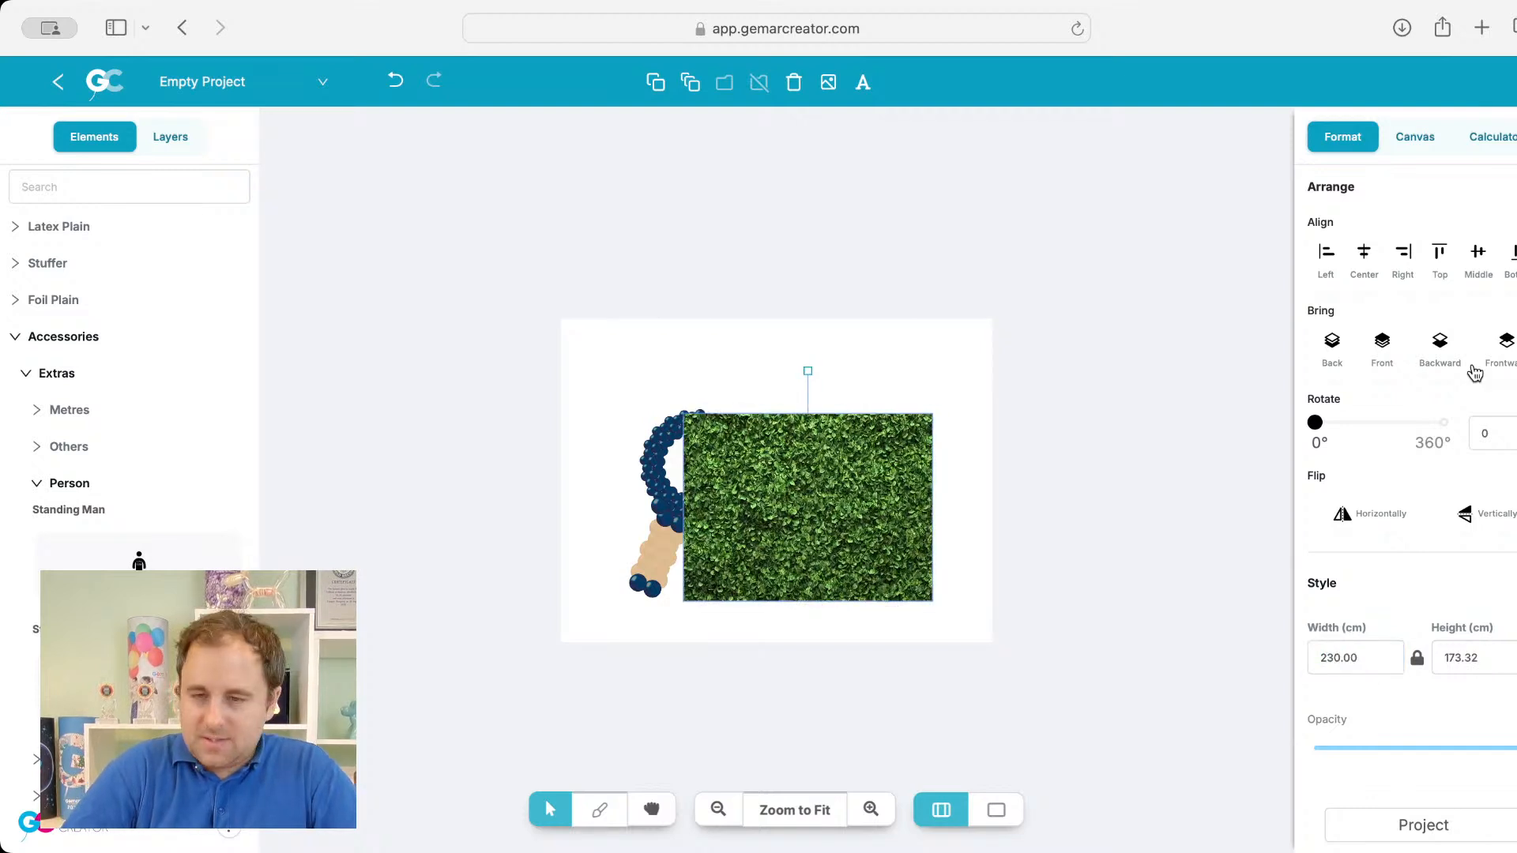
click(1344, 350)
click(794, 808)
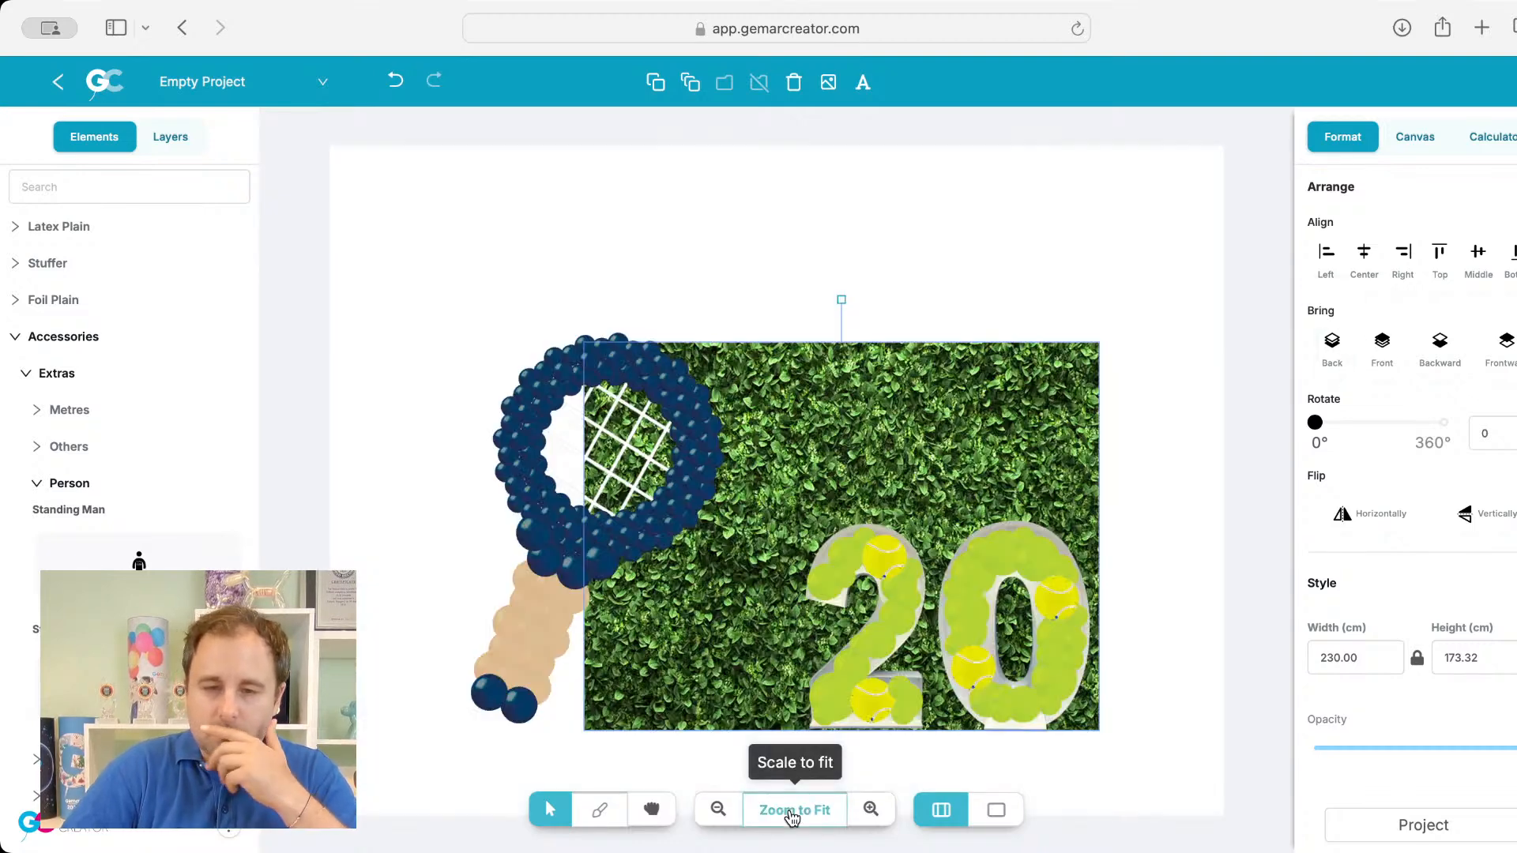
Step: Move the racket and the number 20 off to opposite sides so the leaf wall is uncovered
click(558, 541)
drag(559, 541, 348, 502)
drag(972, 577, 1291, 619)
mouse_move(969, 511)
mouse_down()
mouse_move(937, 493)
mouse_move(950, 509)
mouse_up()
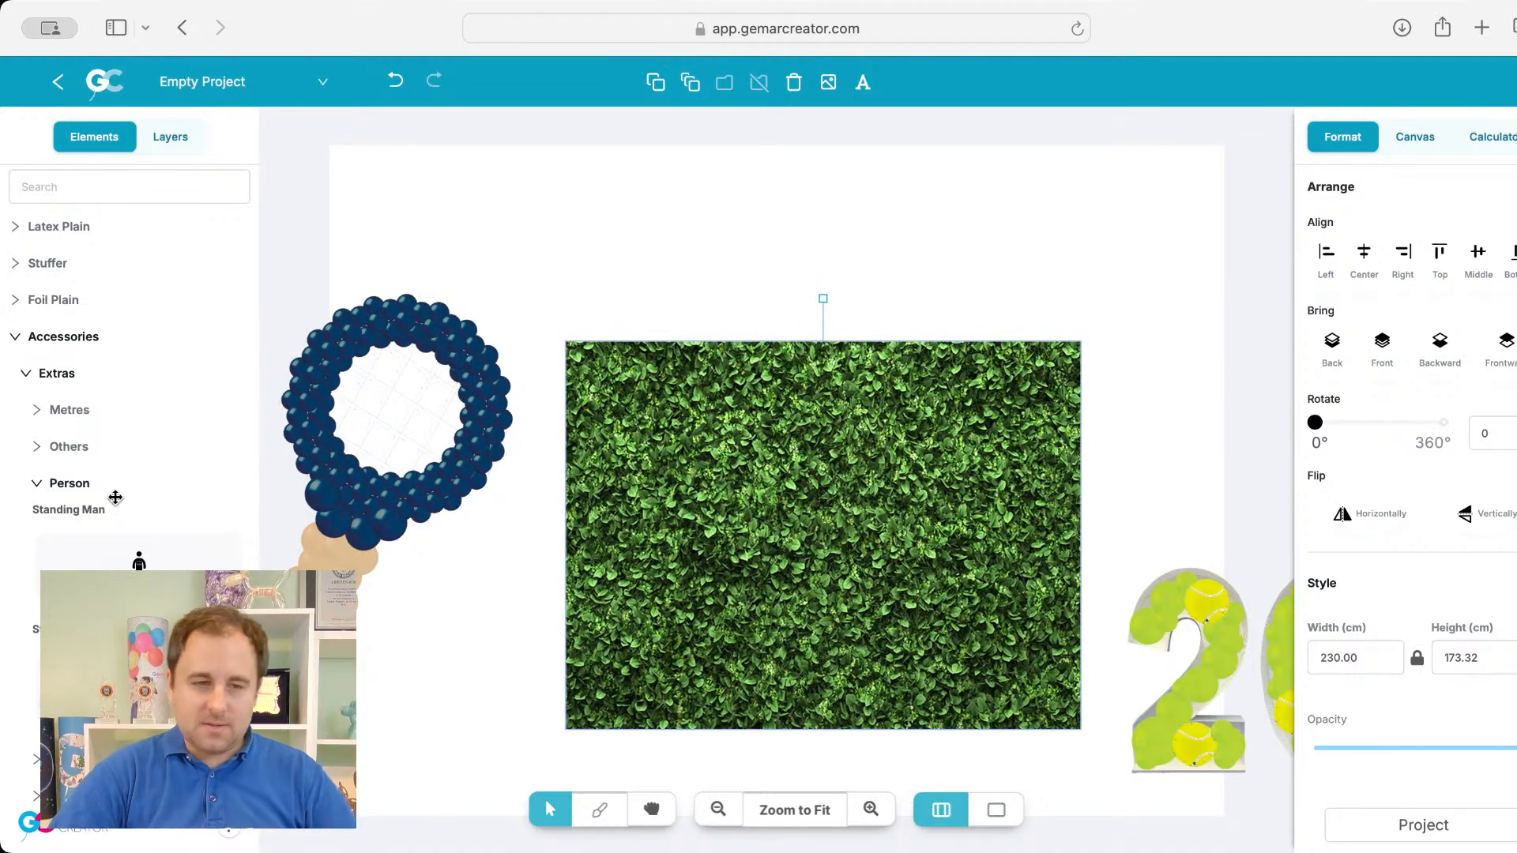
Step: Add Organic Cluster R at the leaf wall's lower-left corner and rotate it to 305°
click(52, 346)
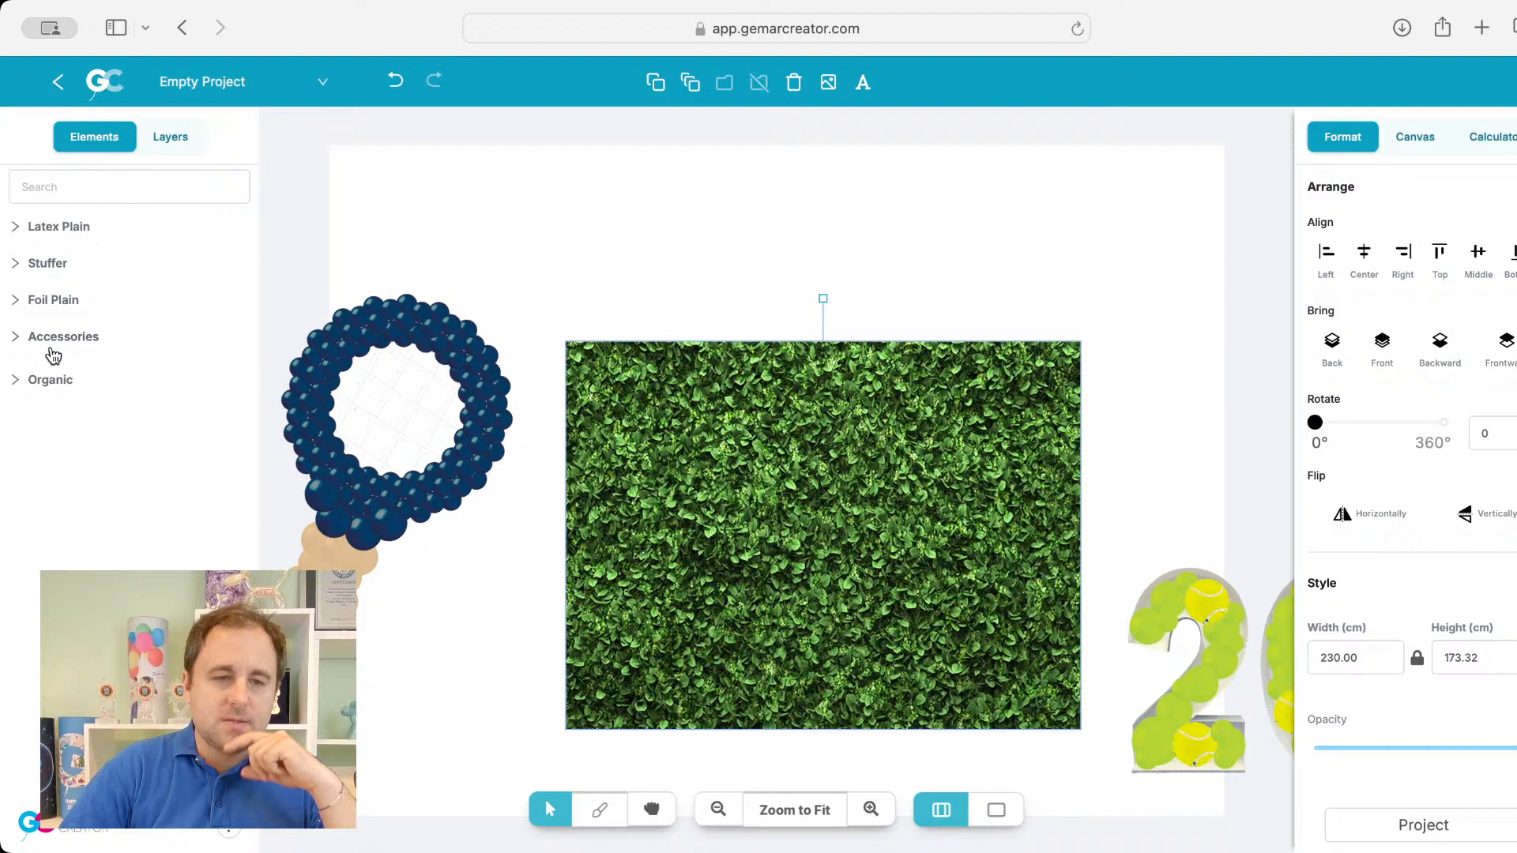
click(51, 379)
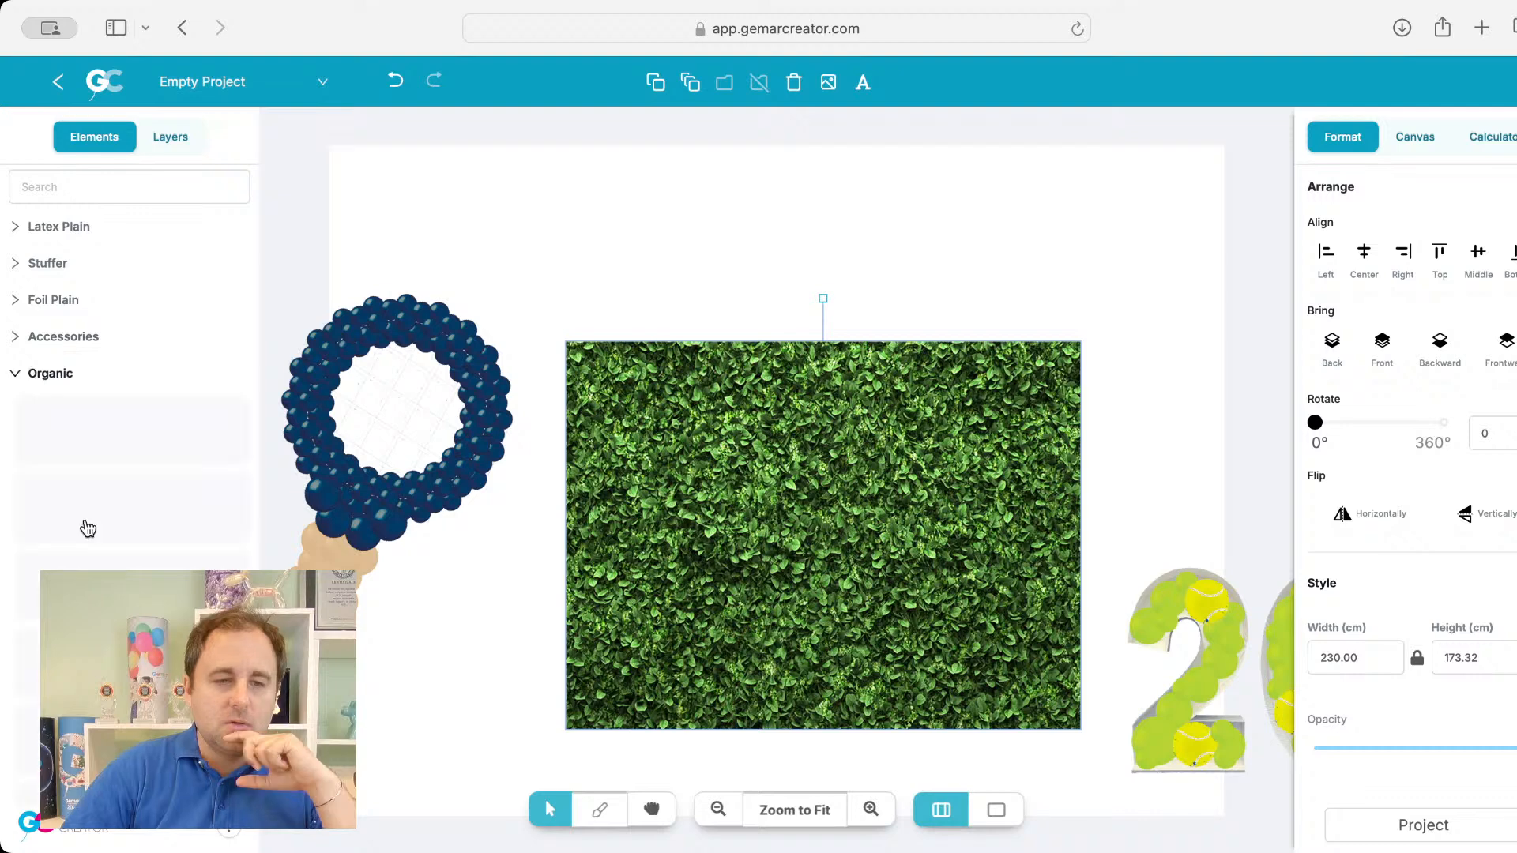
scroll(87, 529, down, 3)
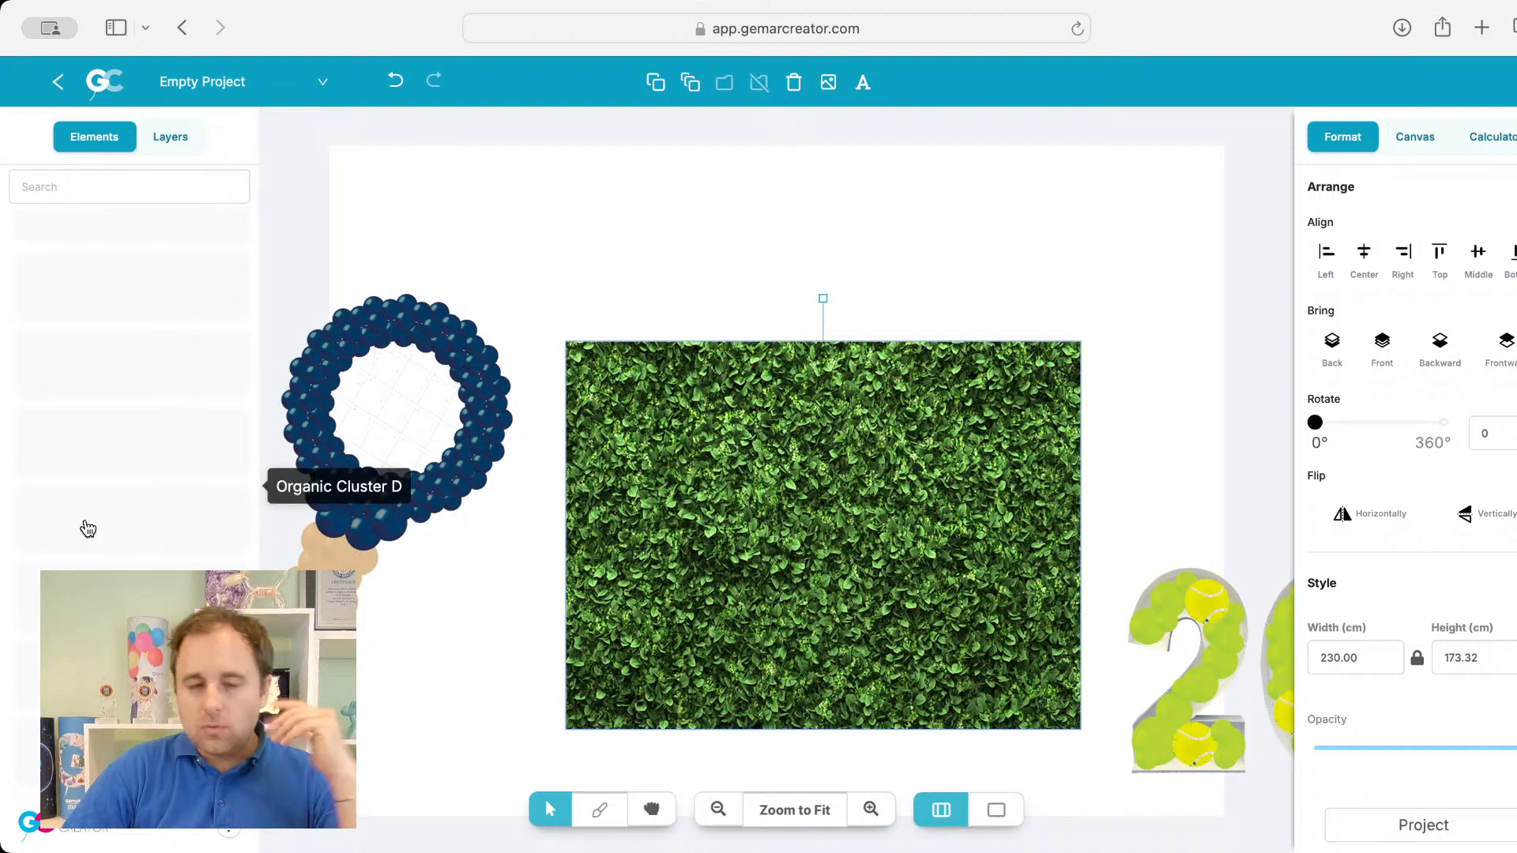
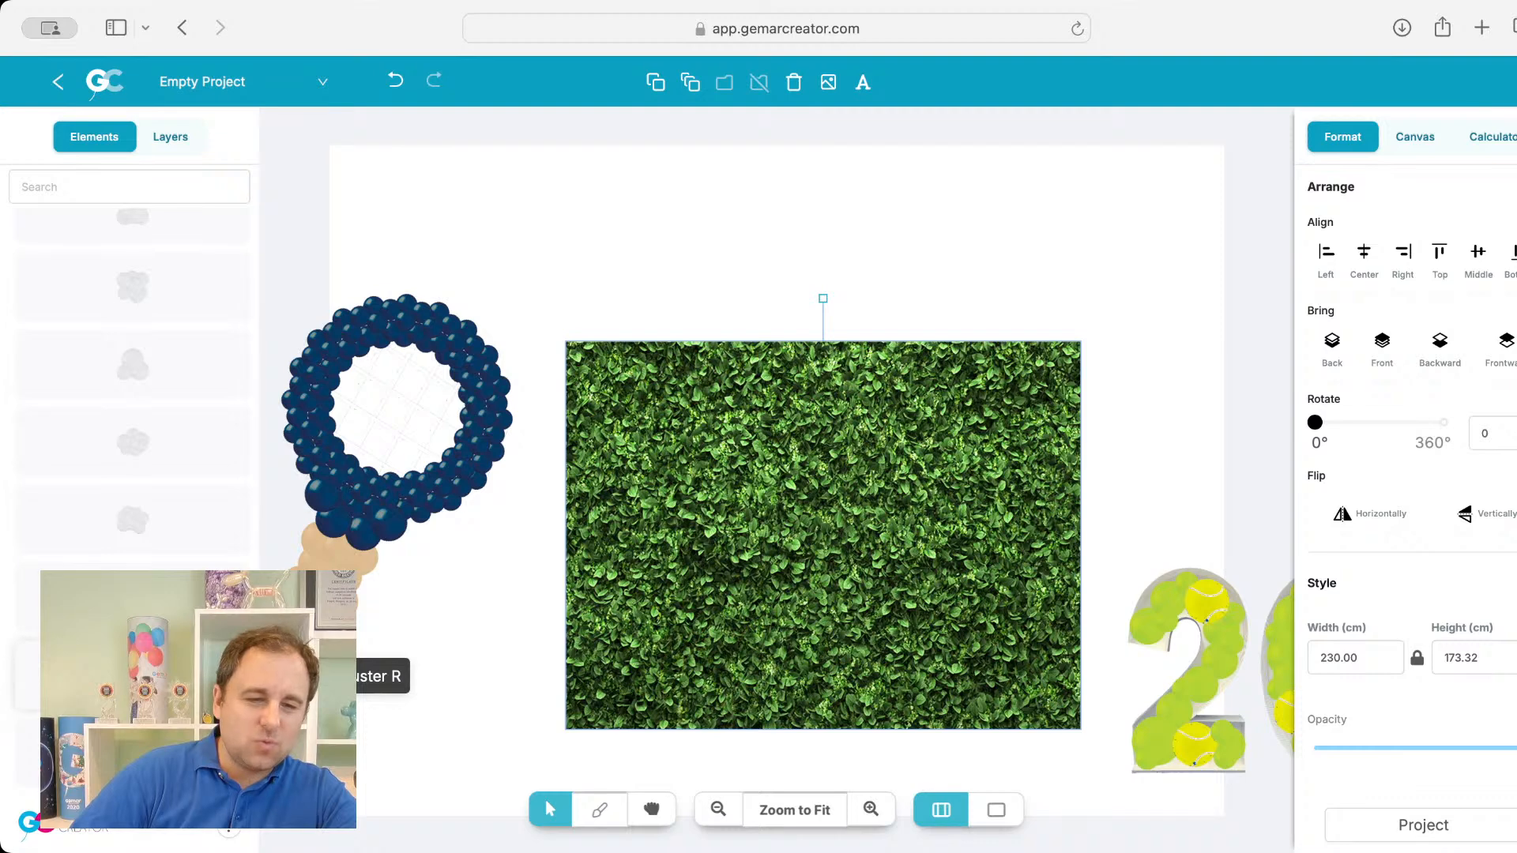
click(158, 677)
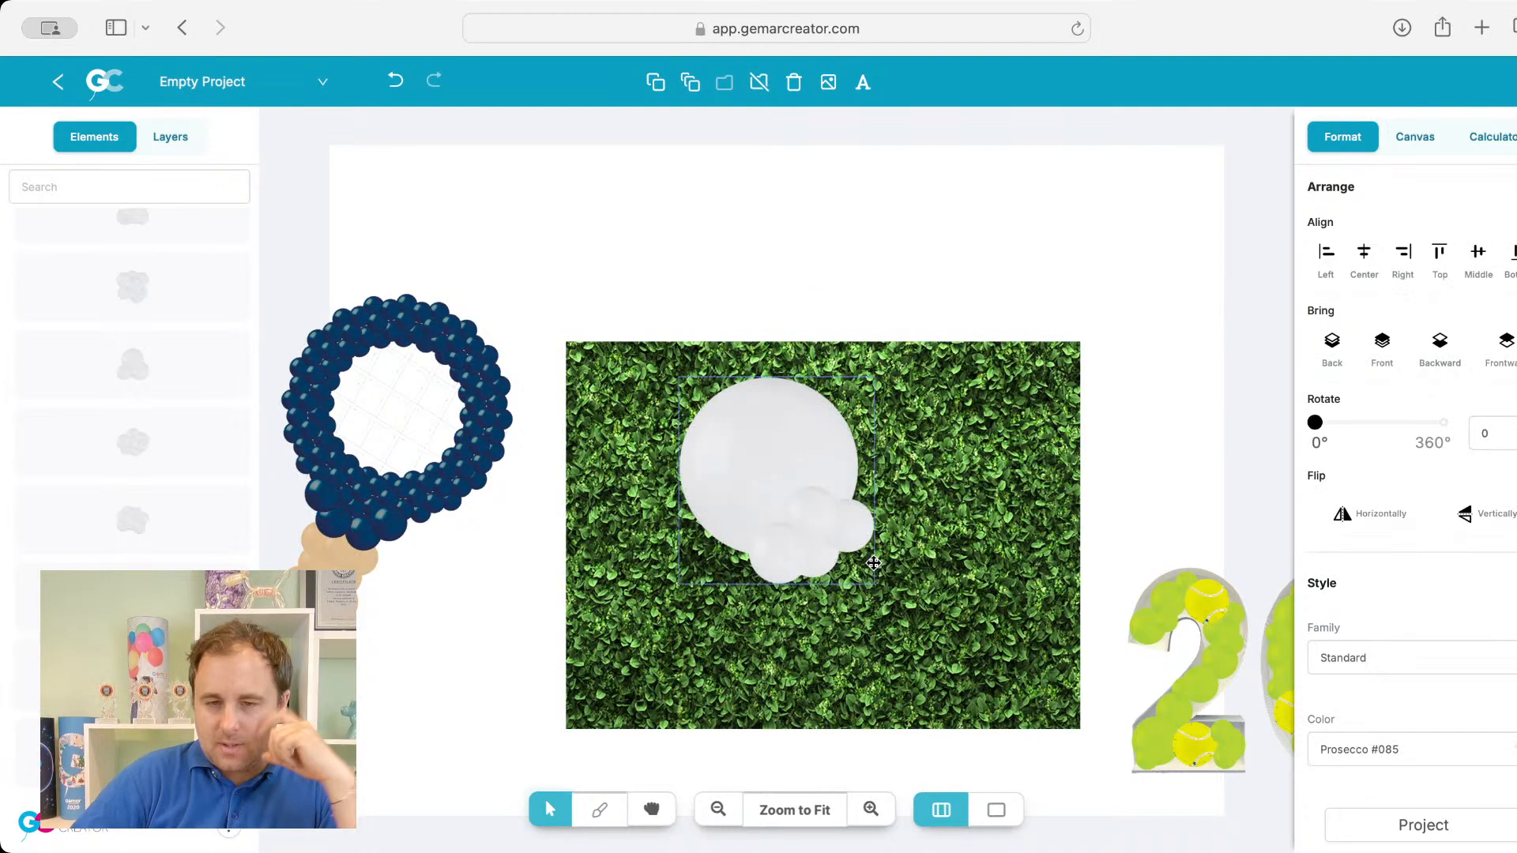
drag(803, 511, 568, 686)
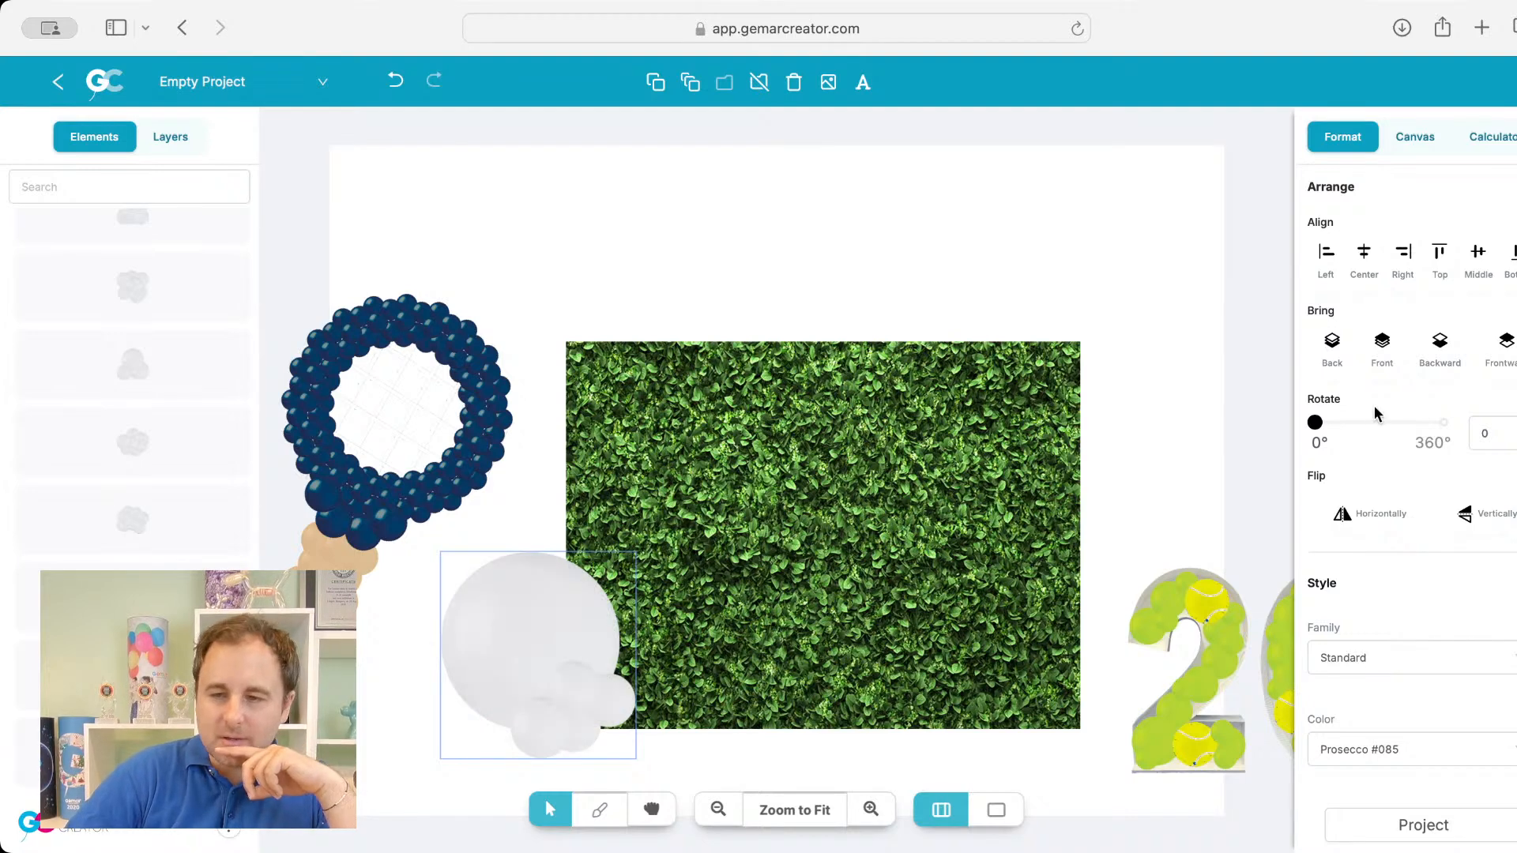
drag(1317, 425, 1474, 427)
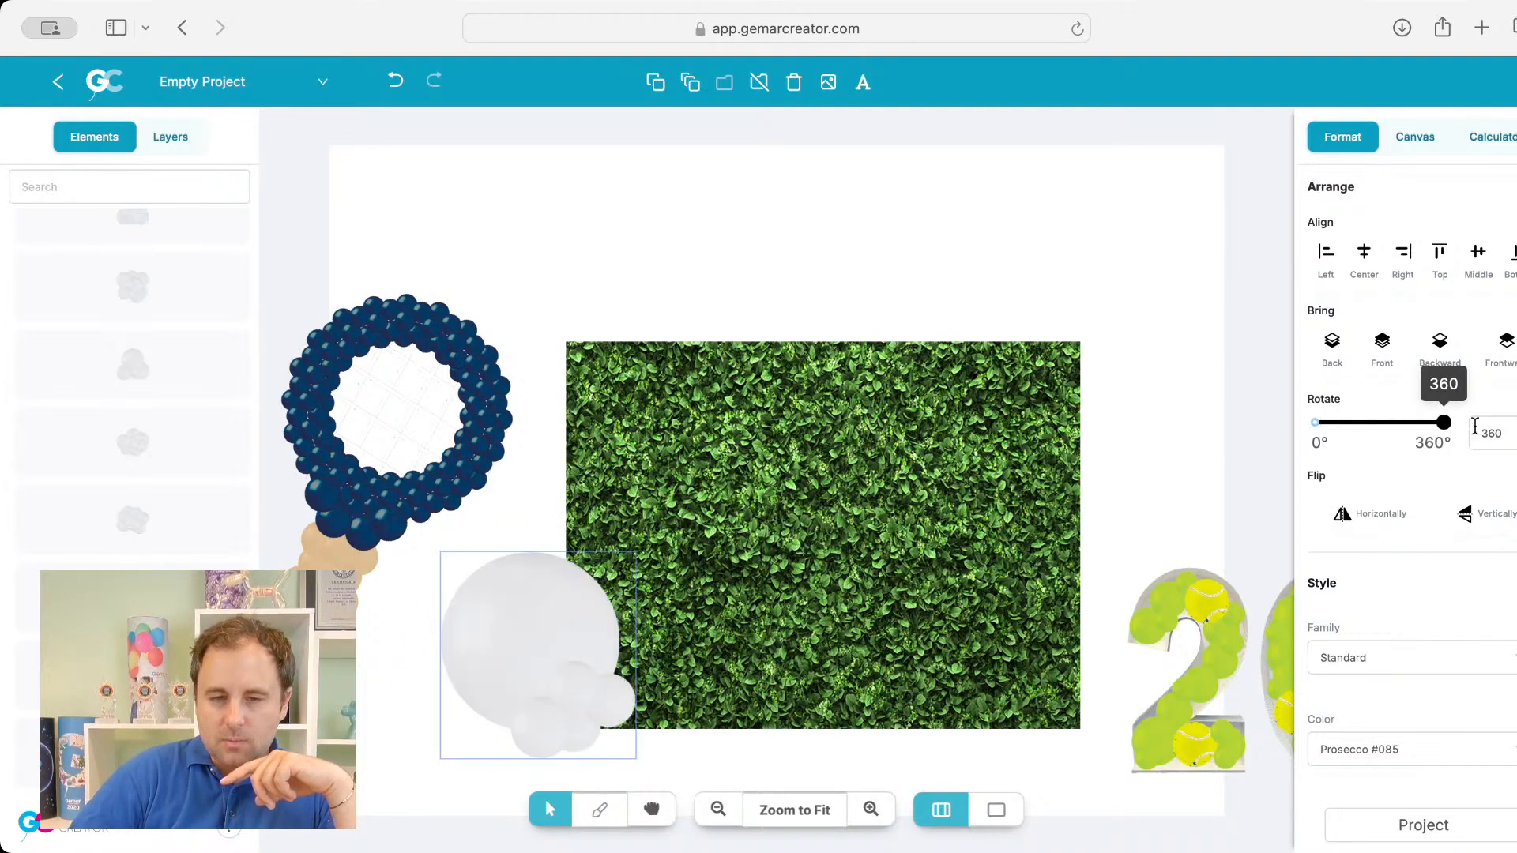
drag(1381, 431, 1425, 427)
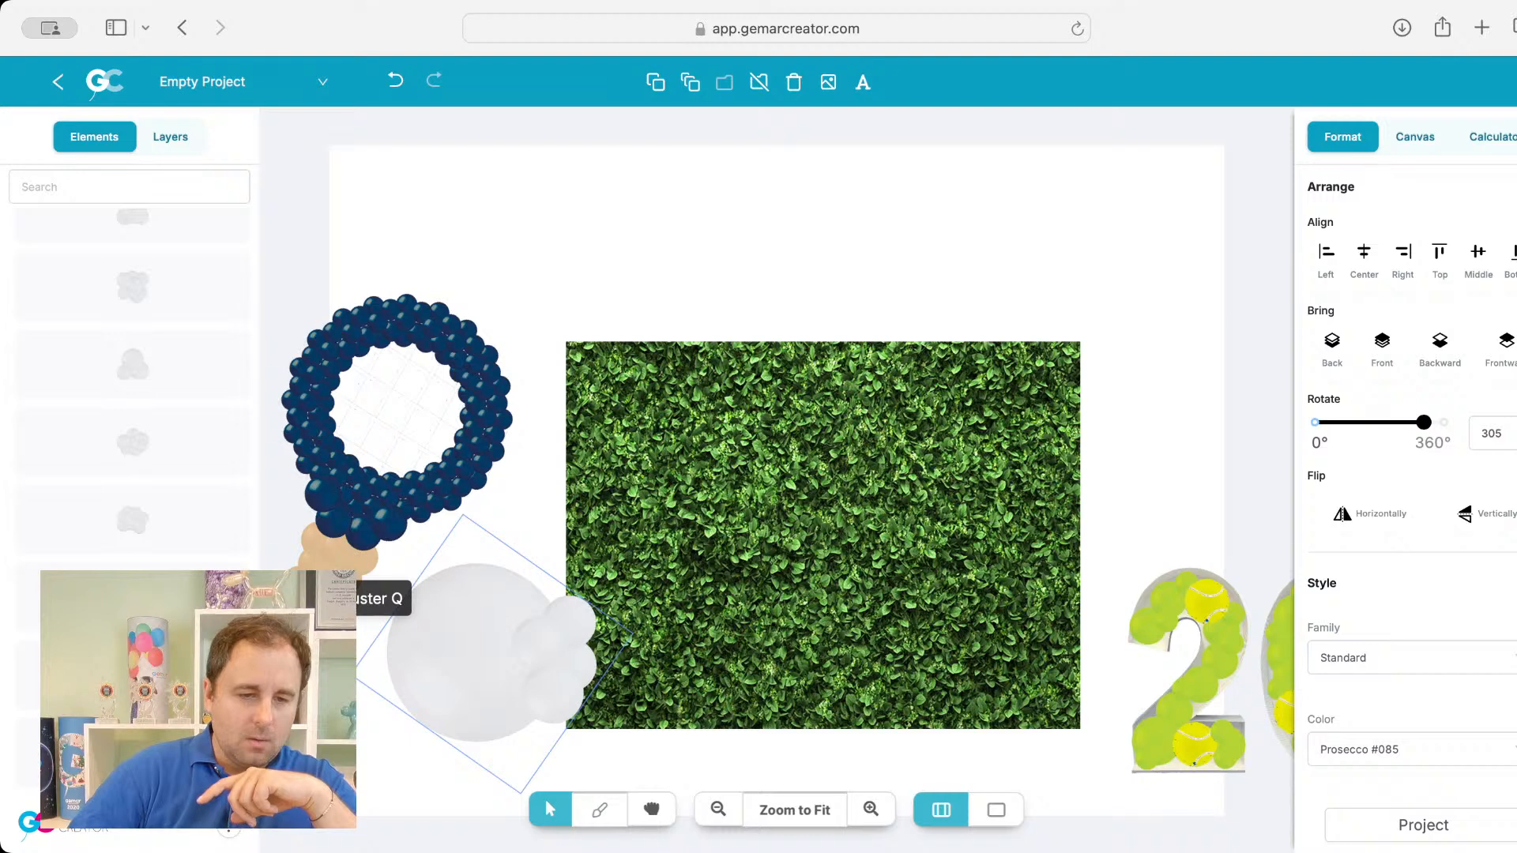
Step: Add a white organic cluster over the leaf wall's lower-left corner, overlapping the large-balloon cluster, and delete the extra Organic Cluster M
click(132, 598)
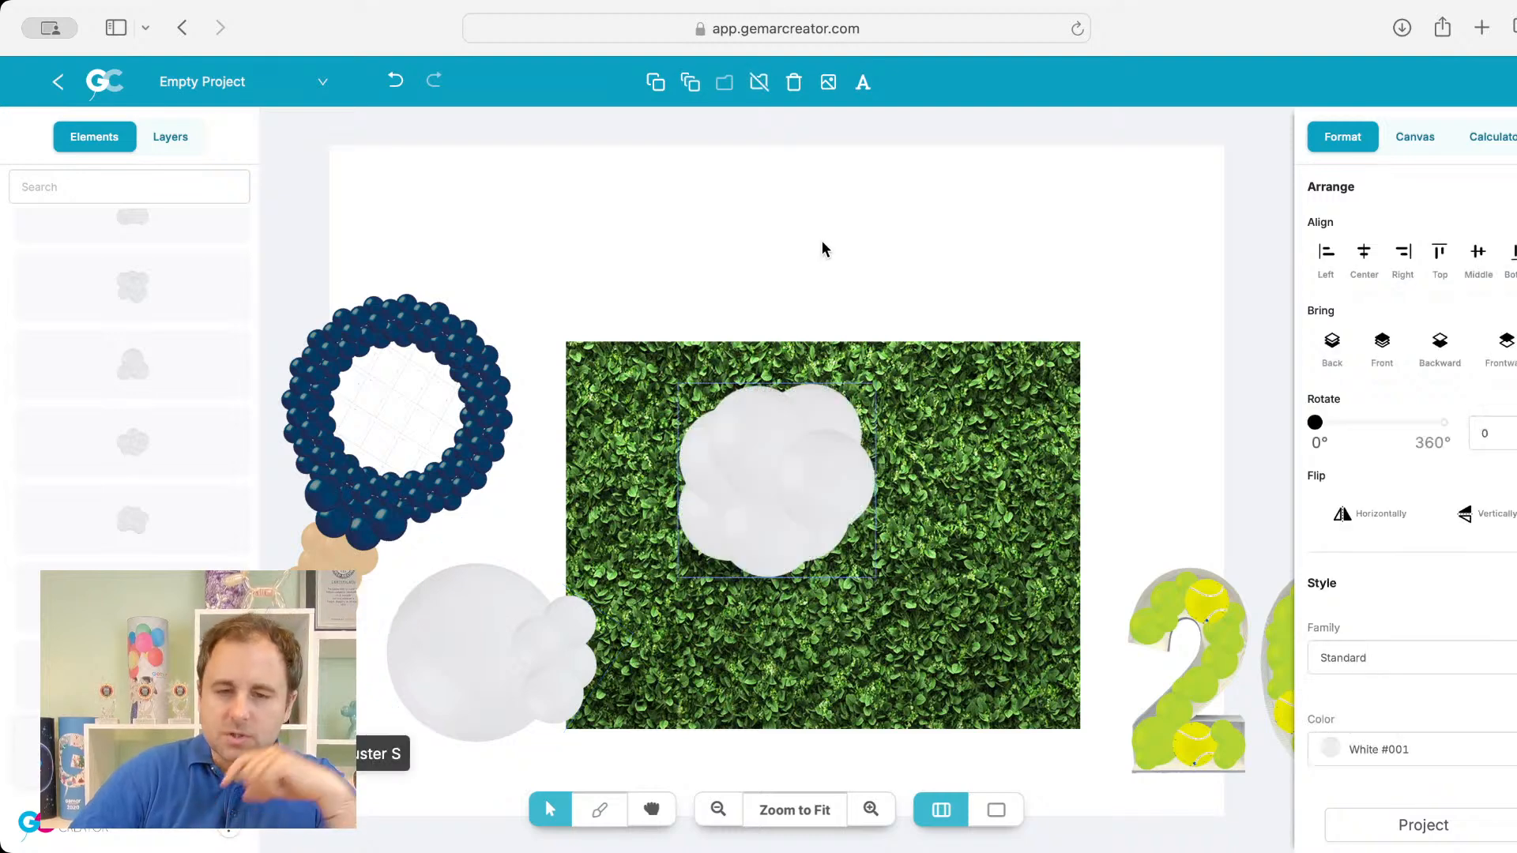
drag(735, 423, 569, 596)
click(446, 654)
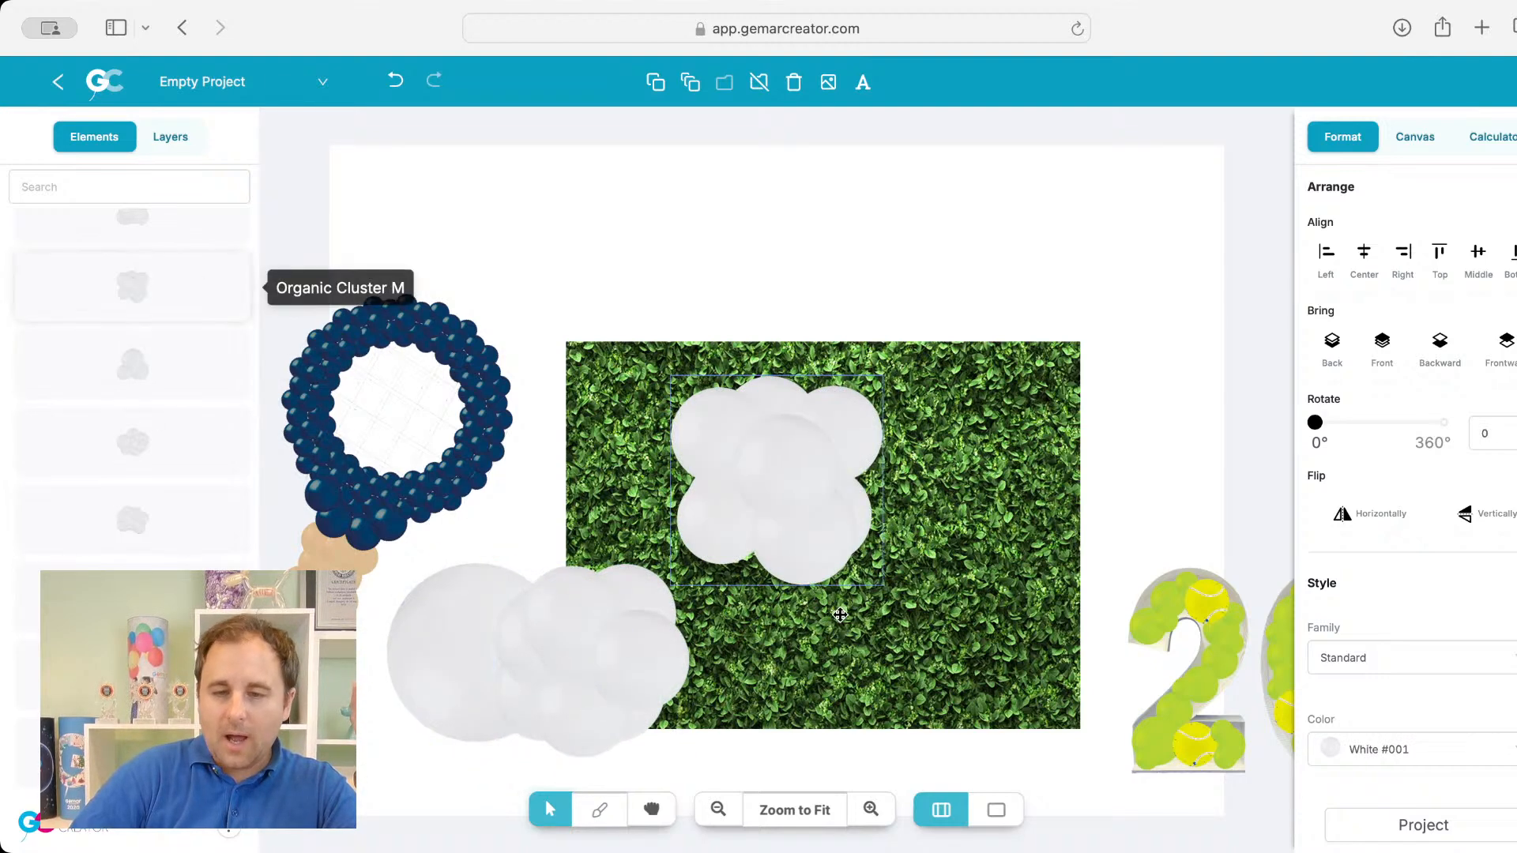
drag(819, 515, 916, 535)
key(Delete)
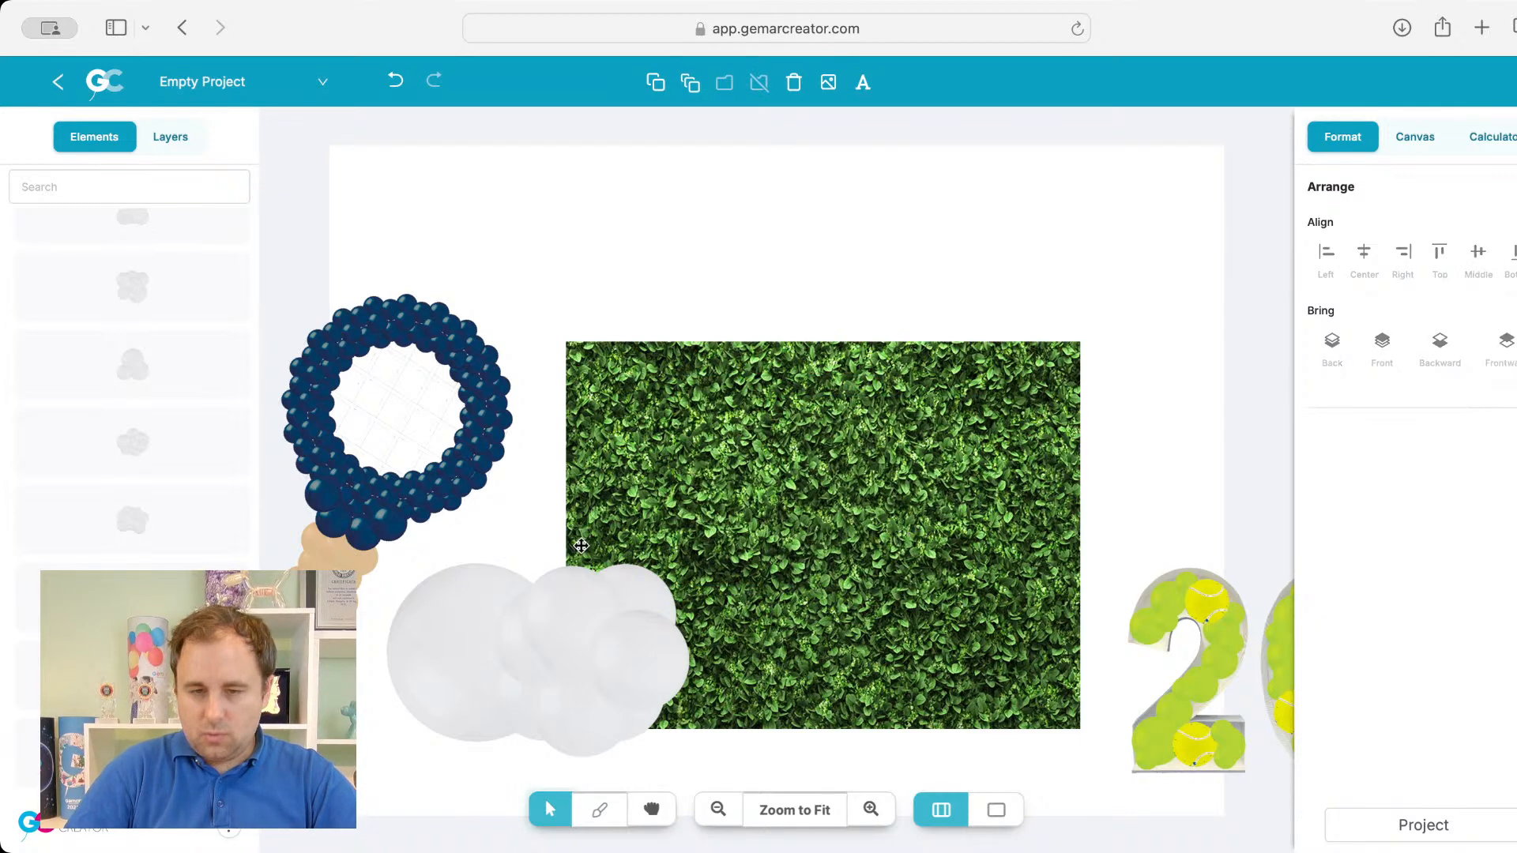
Step: Add a smaller white organic cluster and place it on the leaf wall's upper-right corner
scroll(43, 476, up, 4)
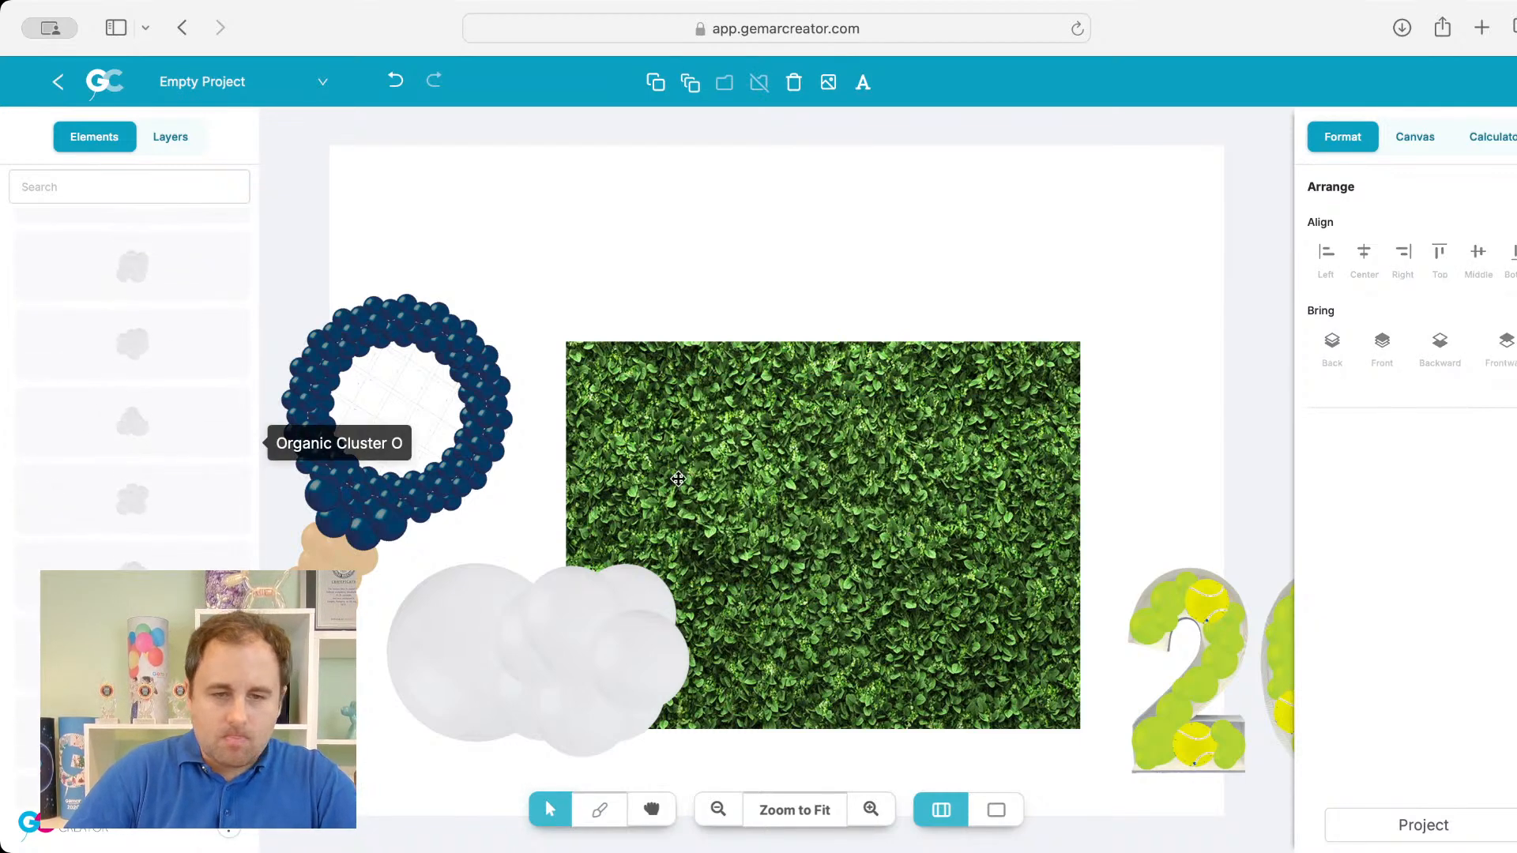
click(118, 353)
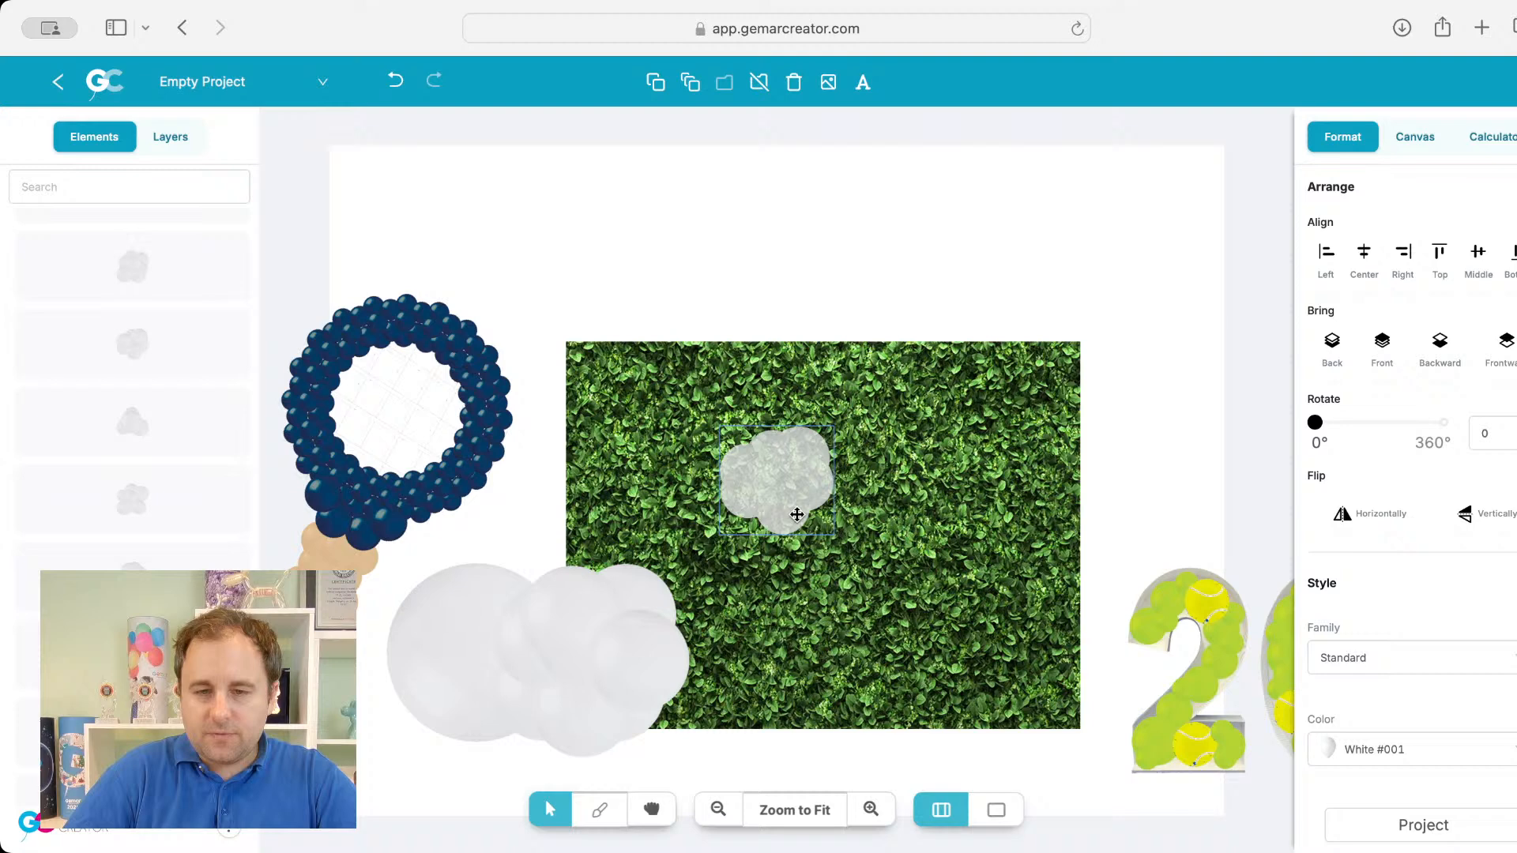
drag(797, 516, 1017, 346)
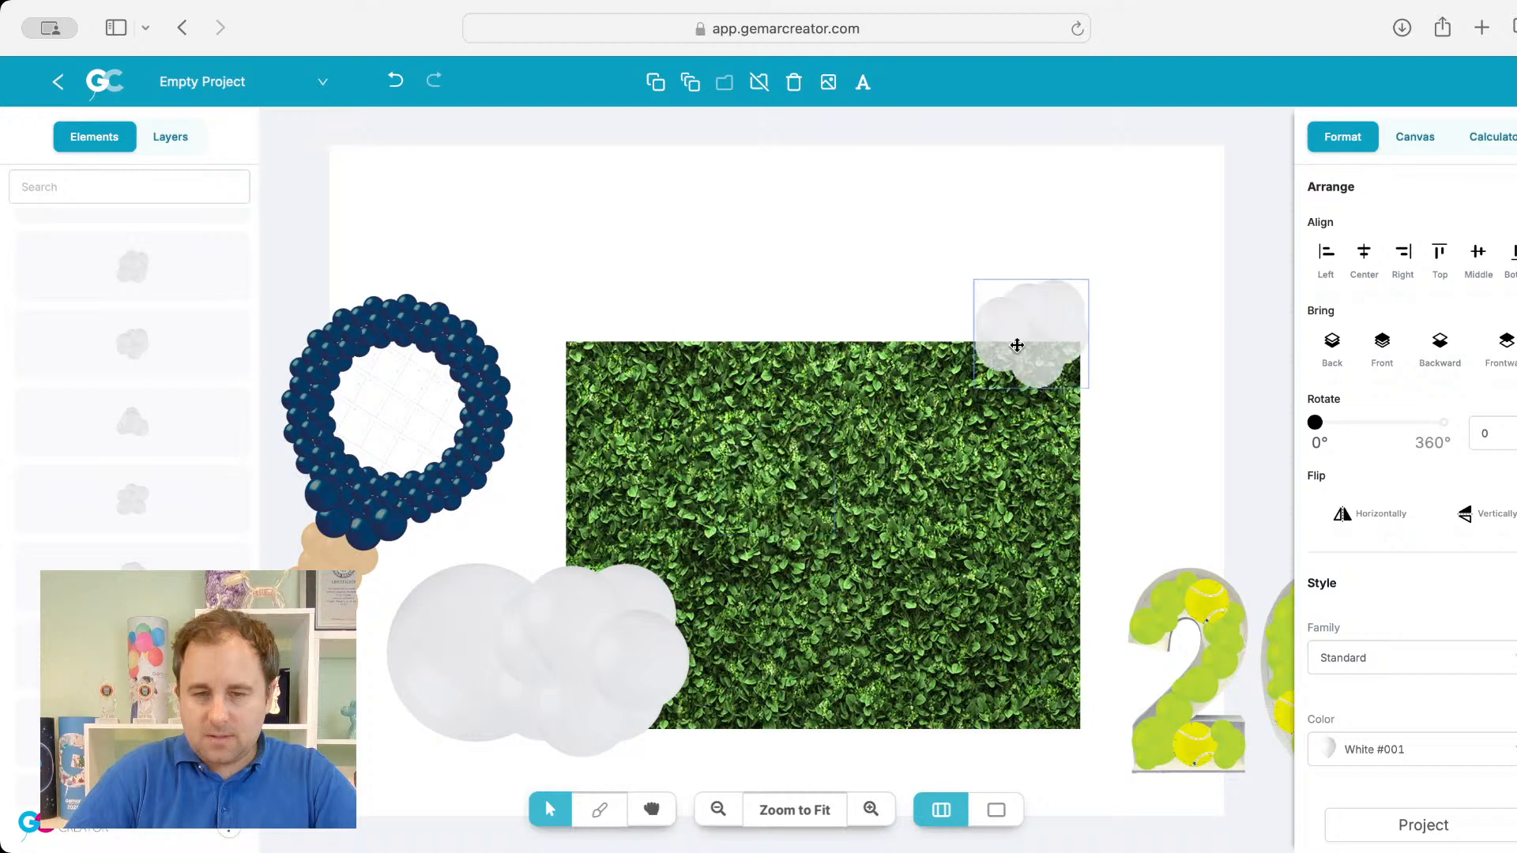
Step: Add a small three-balloon organic cluster and set it in the empty area above the leaf wall
scroll(139, 501, up, 4)
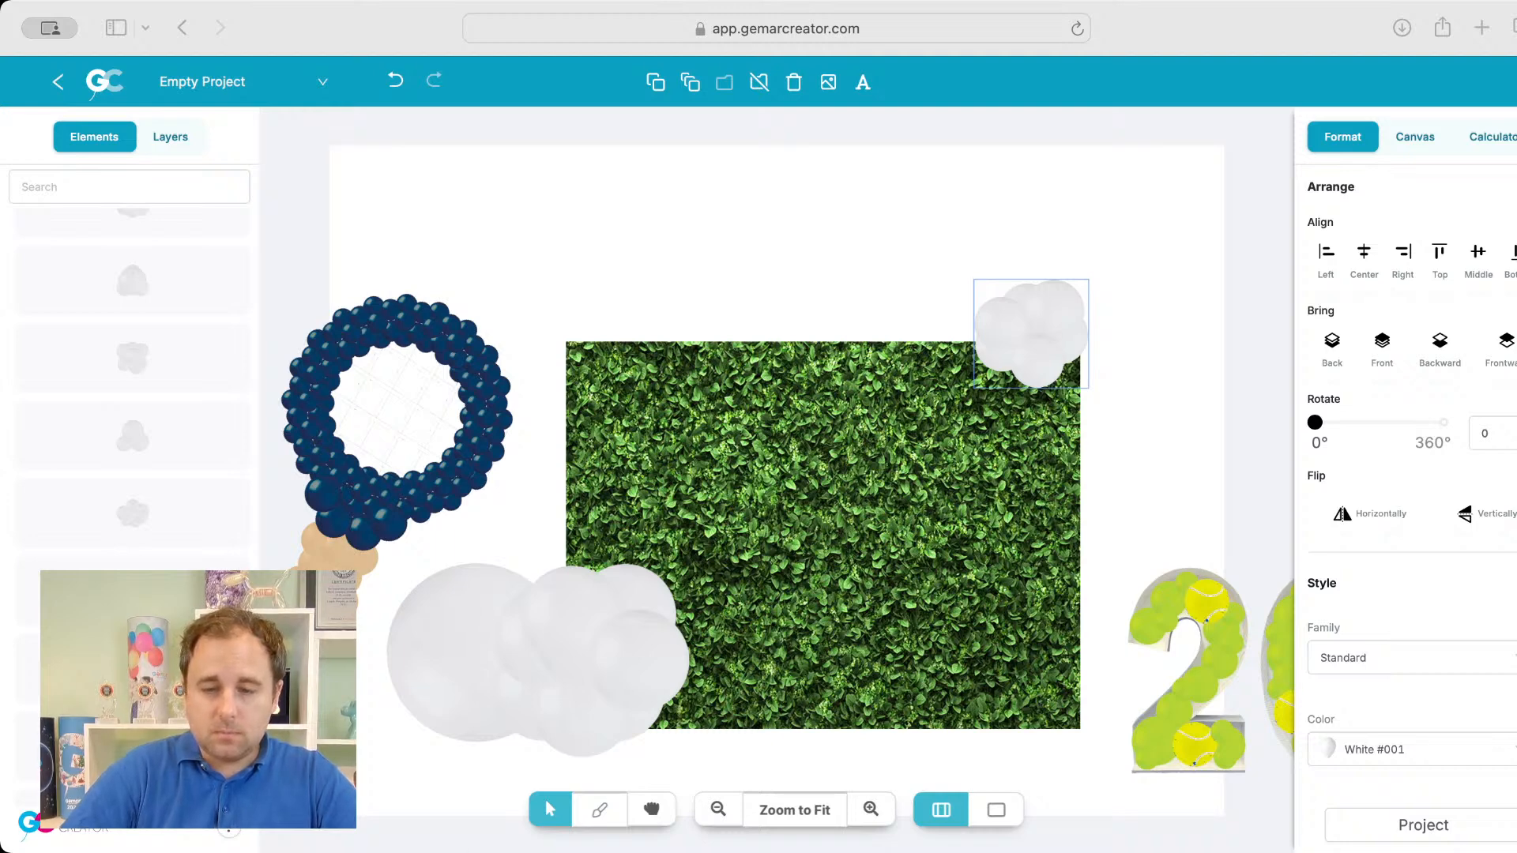
click(477, 532)
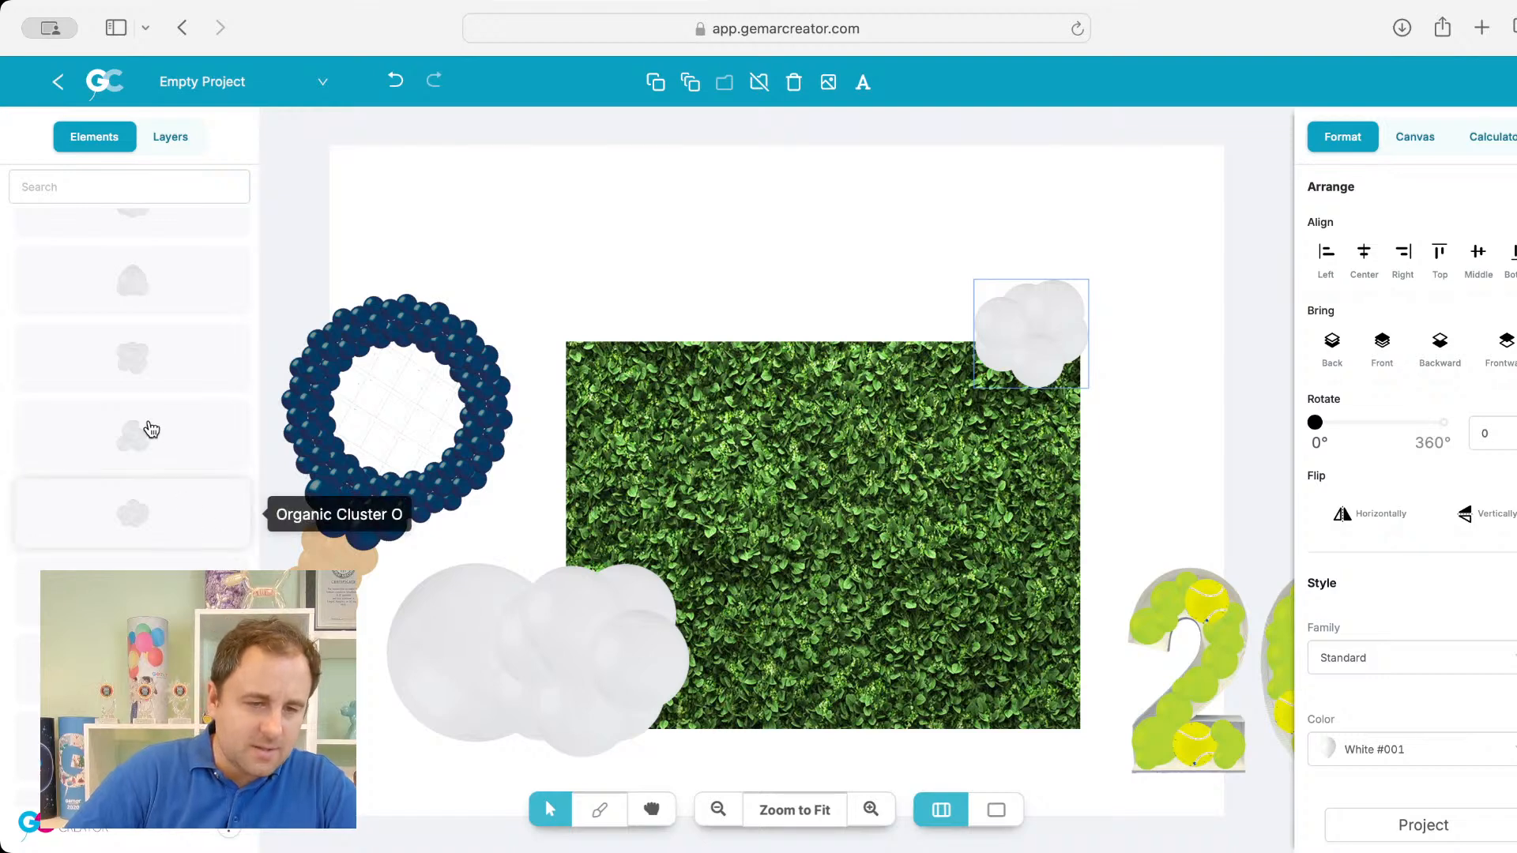
scroll(135, 565, up, 10)
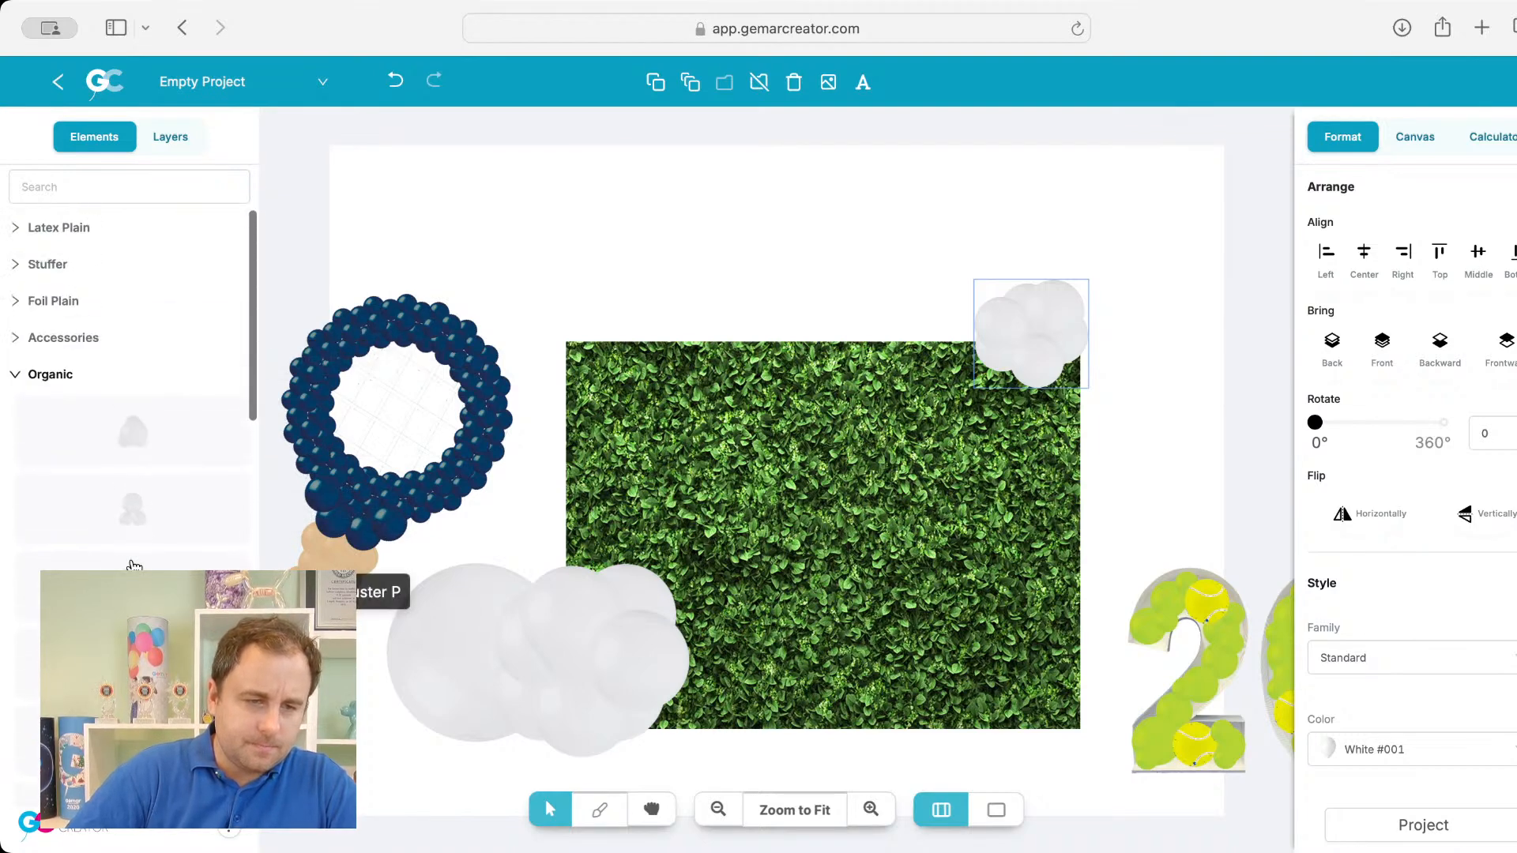
scroll(135, 566, down, 8)
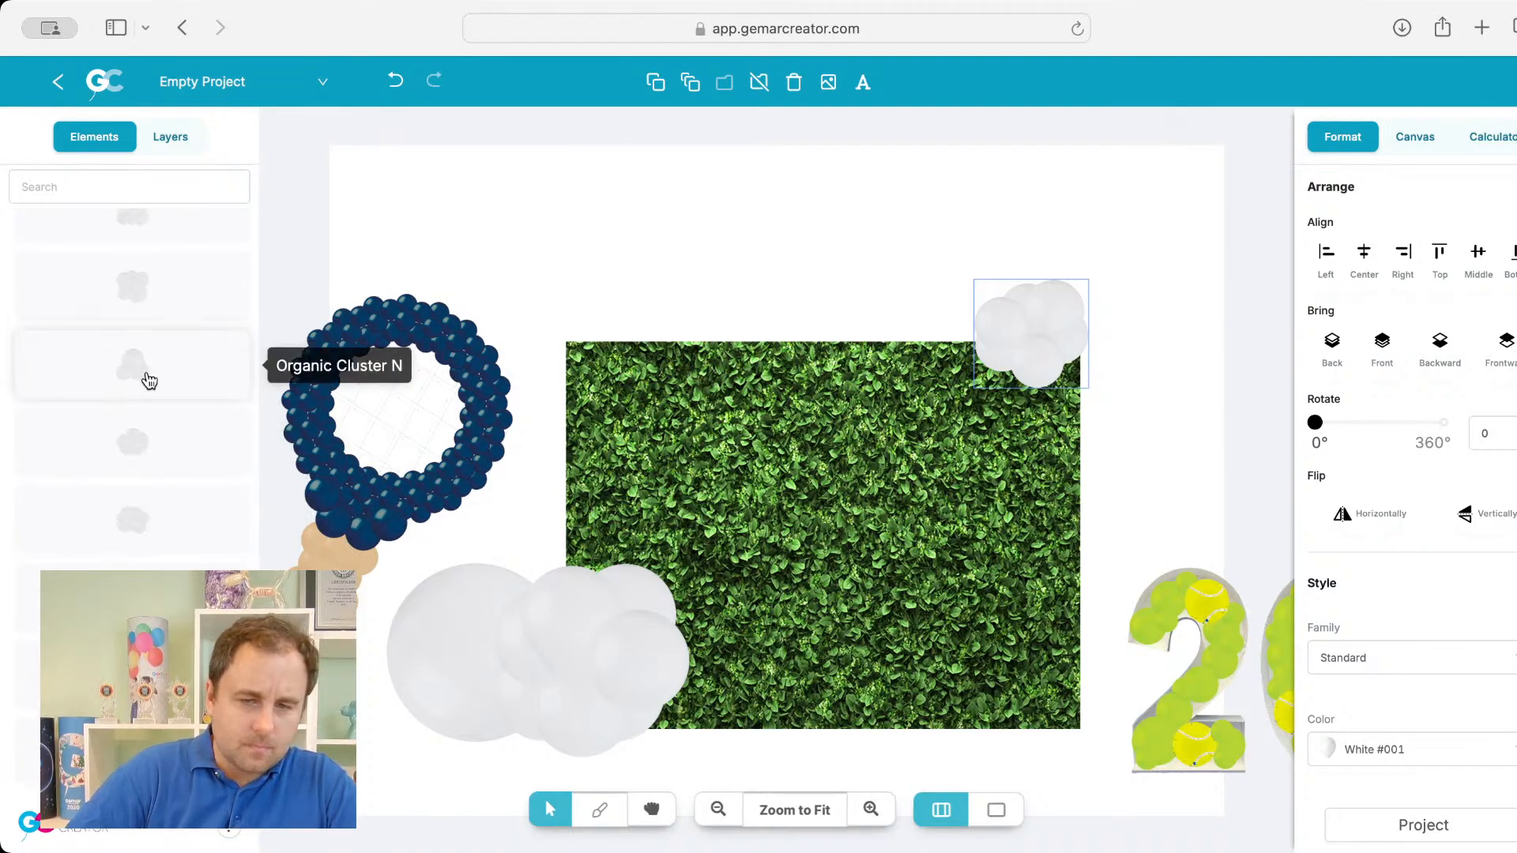
click(809, 465)
drag(778, 478, 771, 228)
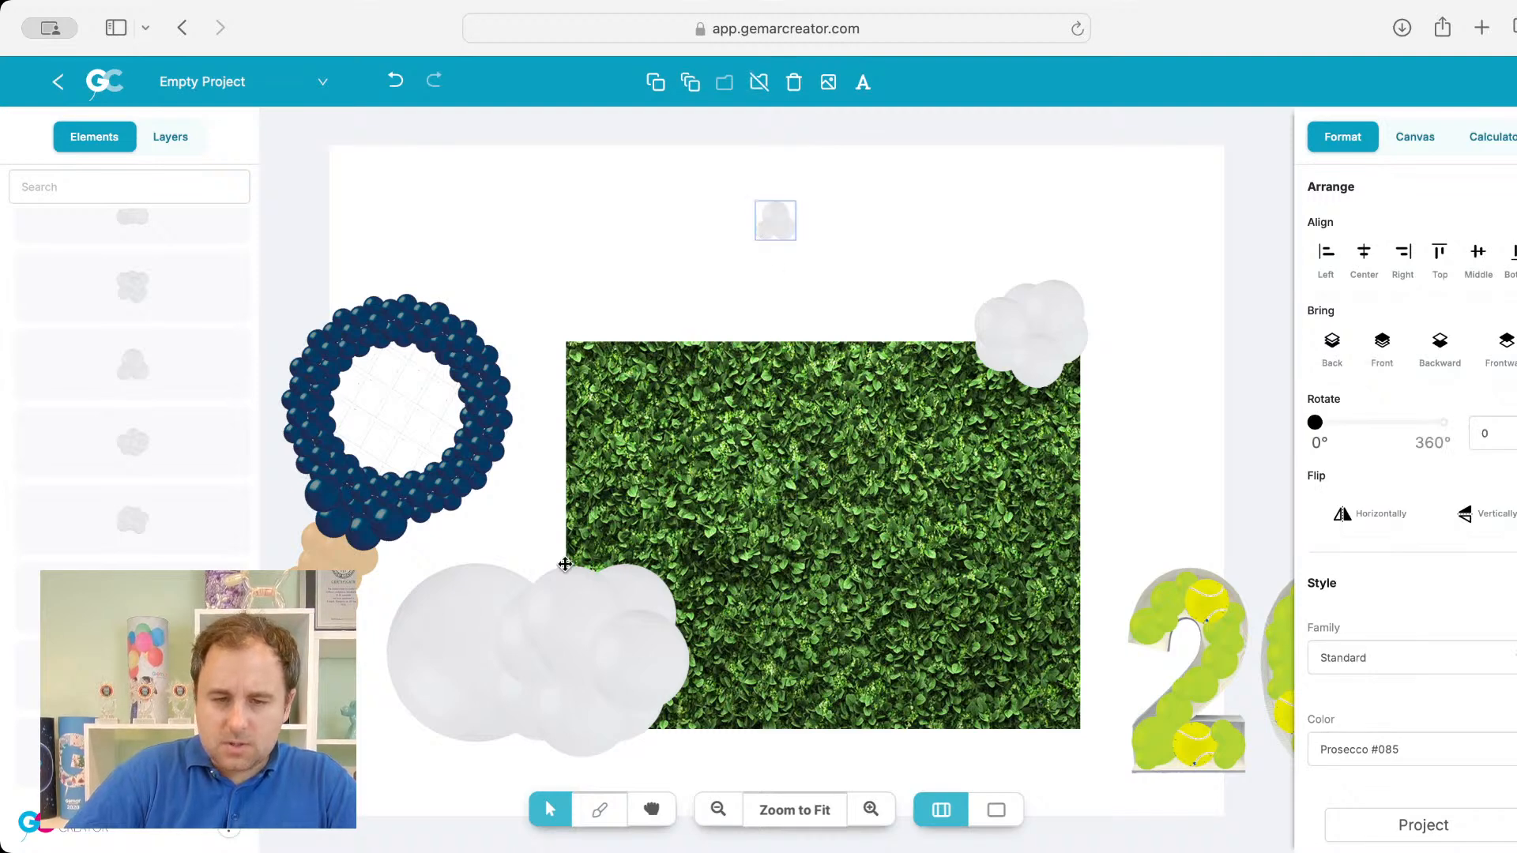
Step: Stack two mixed organic clusters up the wall's left edge, the upper one rotated to 190°, topped by a copy of the upper-right cluster
click(803, 516)
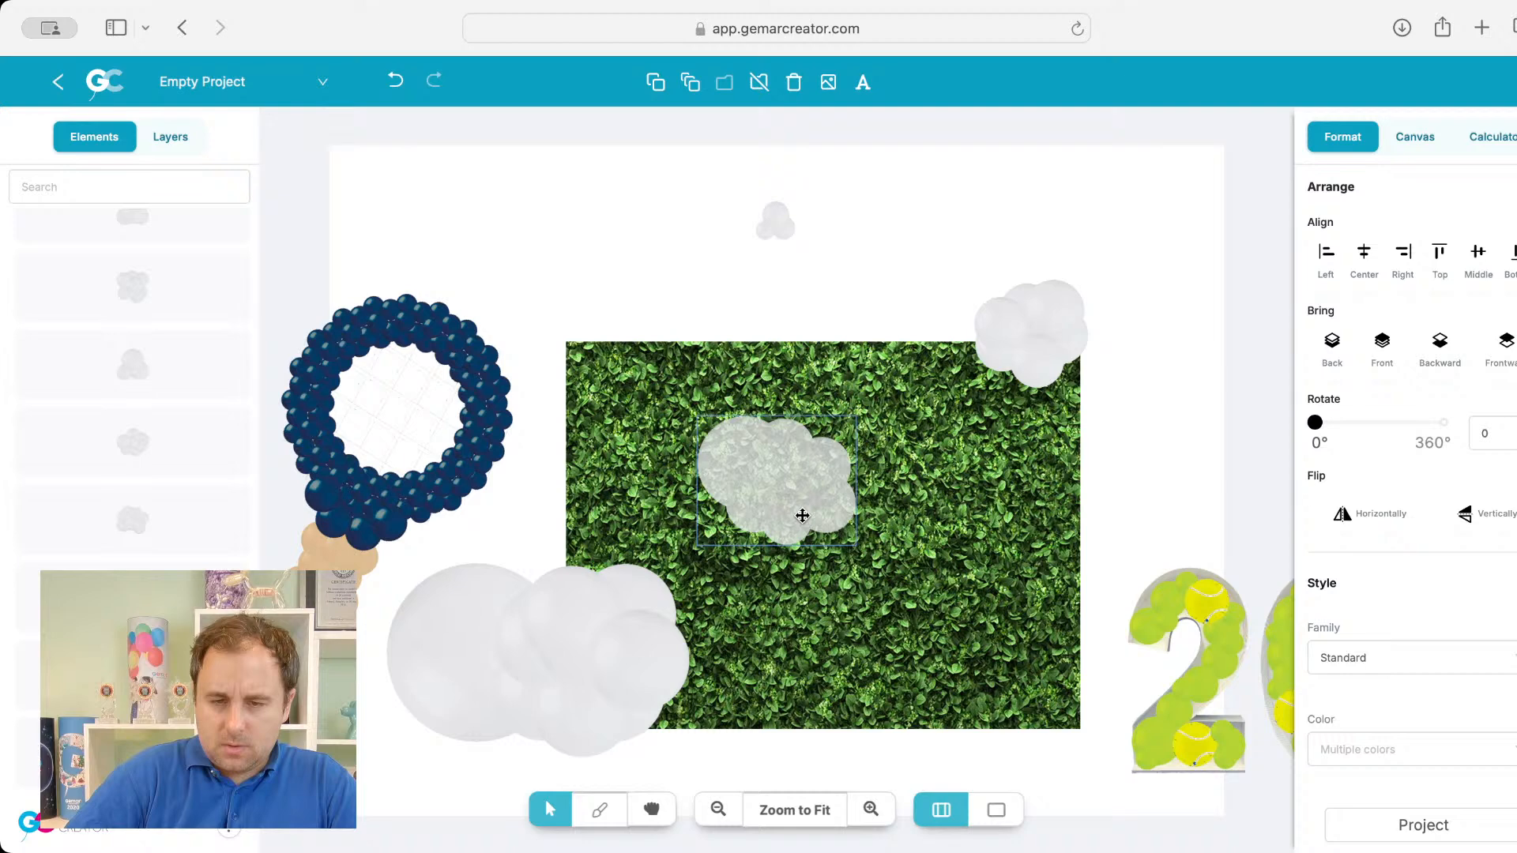
drag(803, 516, 618, 481)
click(1382, 424)
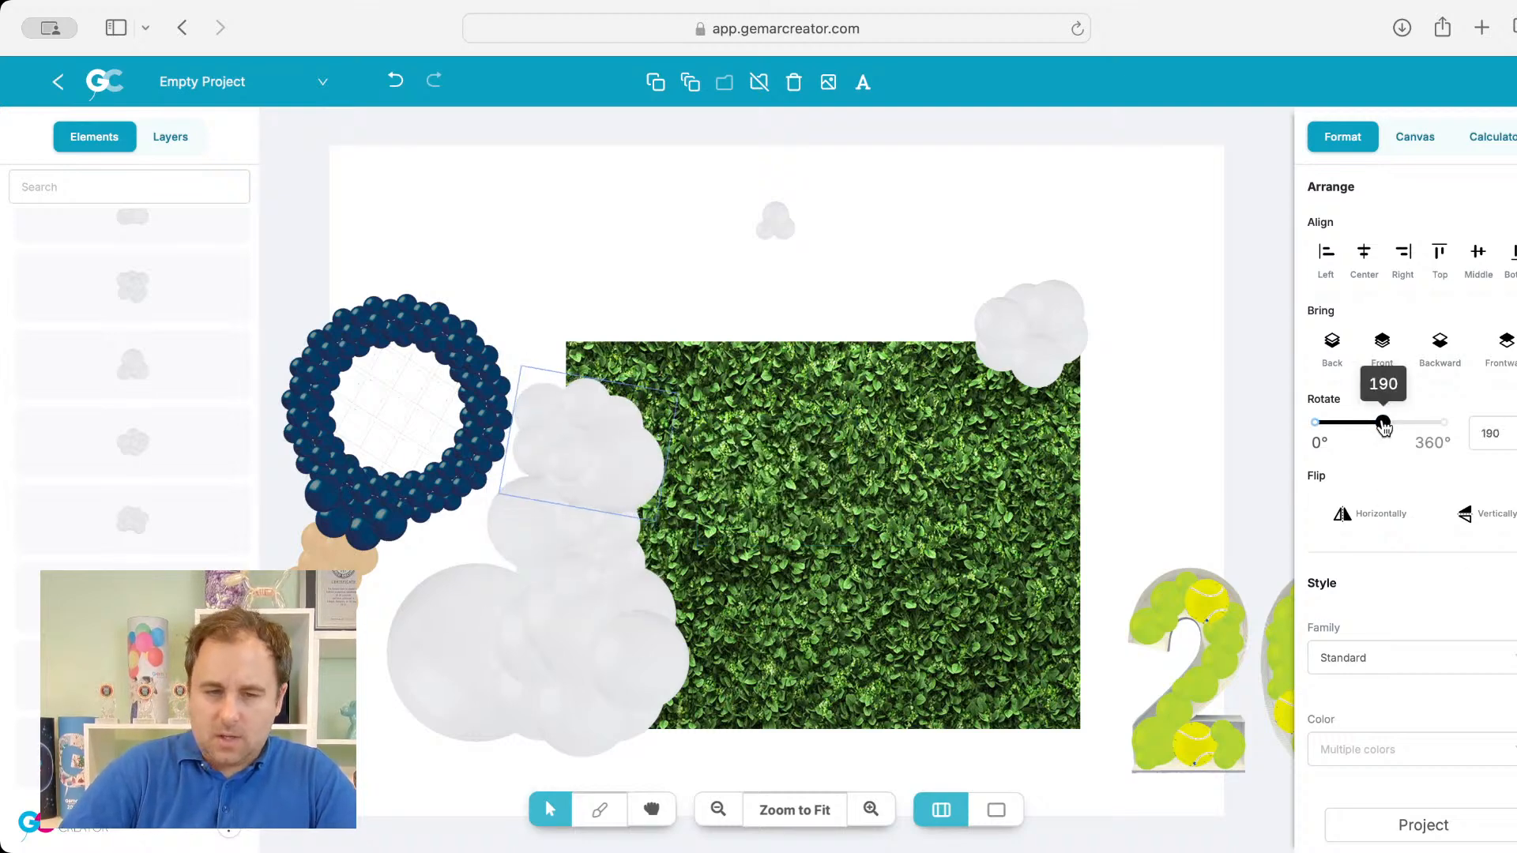
drag(1065, 350, 617, 372)
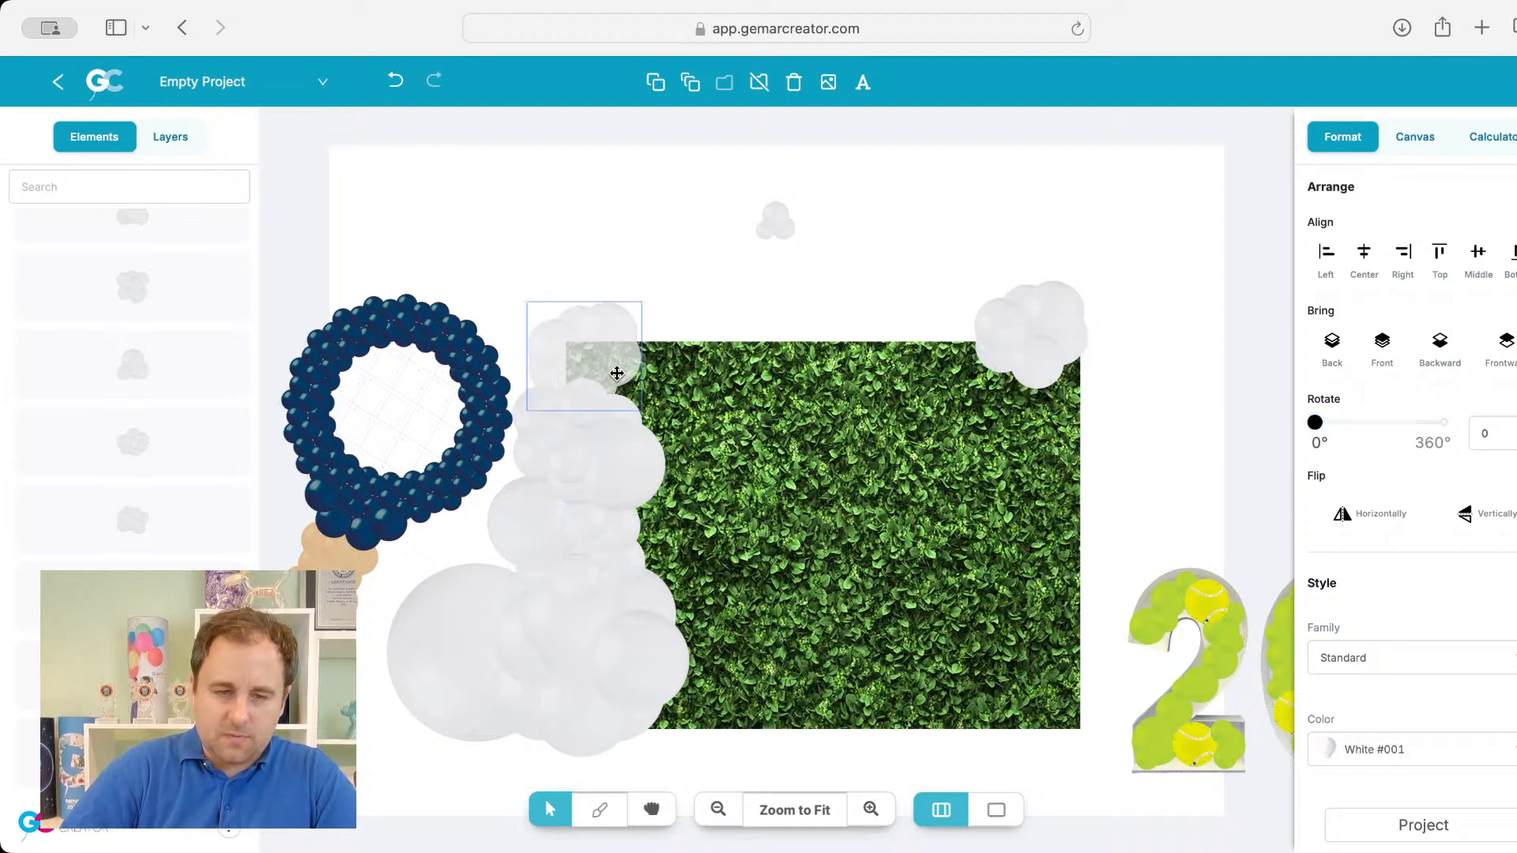
Step: Copy the large-balloon cluster from the lower-left corner to the leaf wall's upper-left corner and rotate it to 169°
click(474, 663)
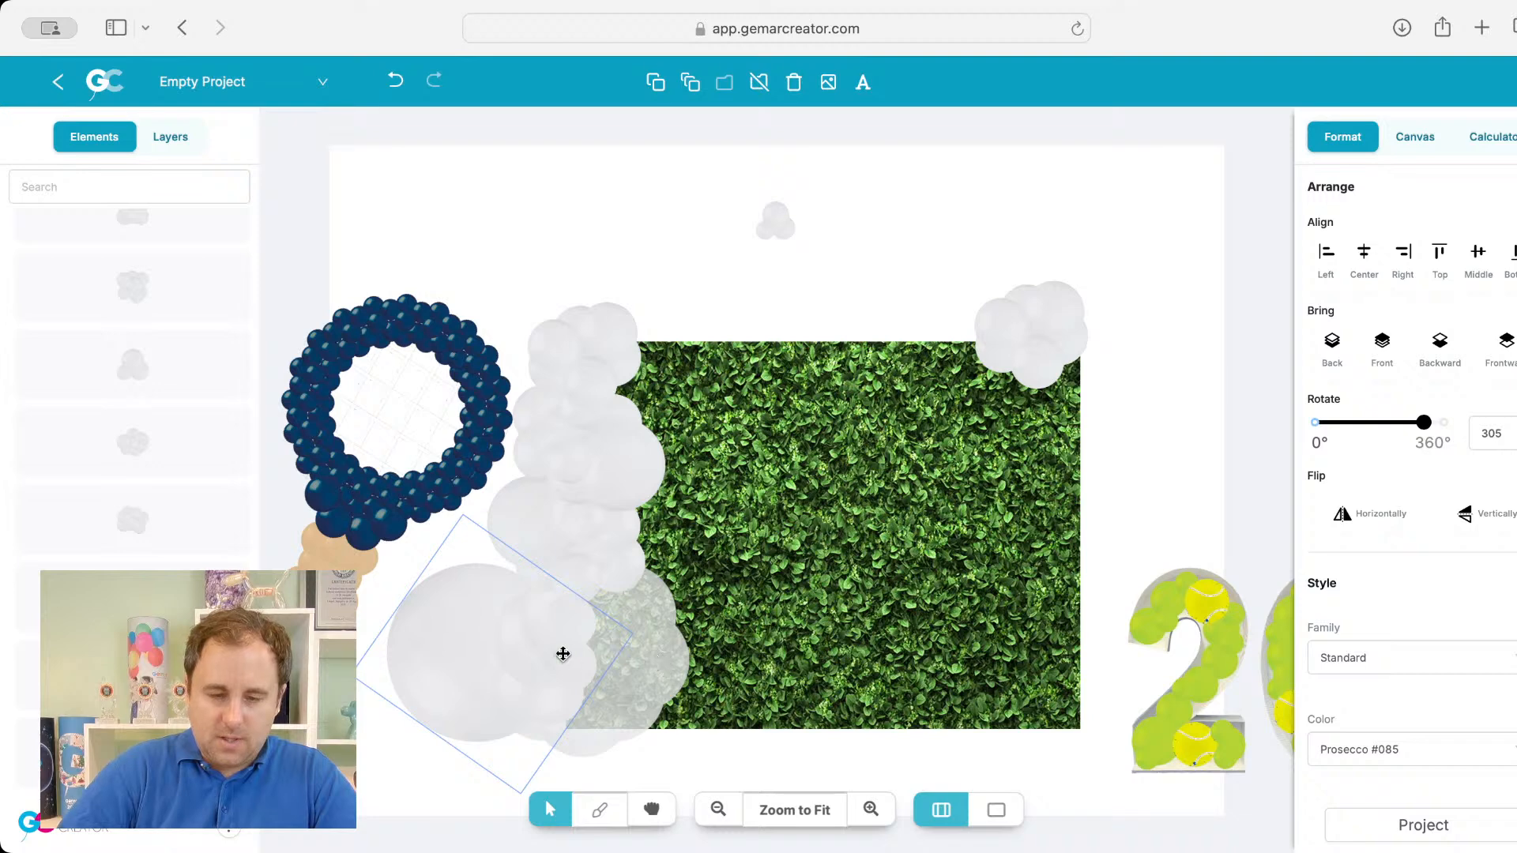
drag(562, 654, 719, 343)
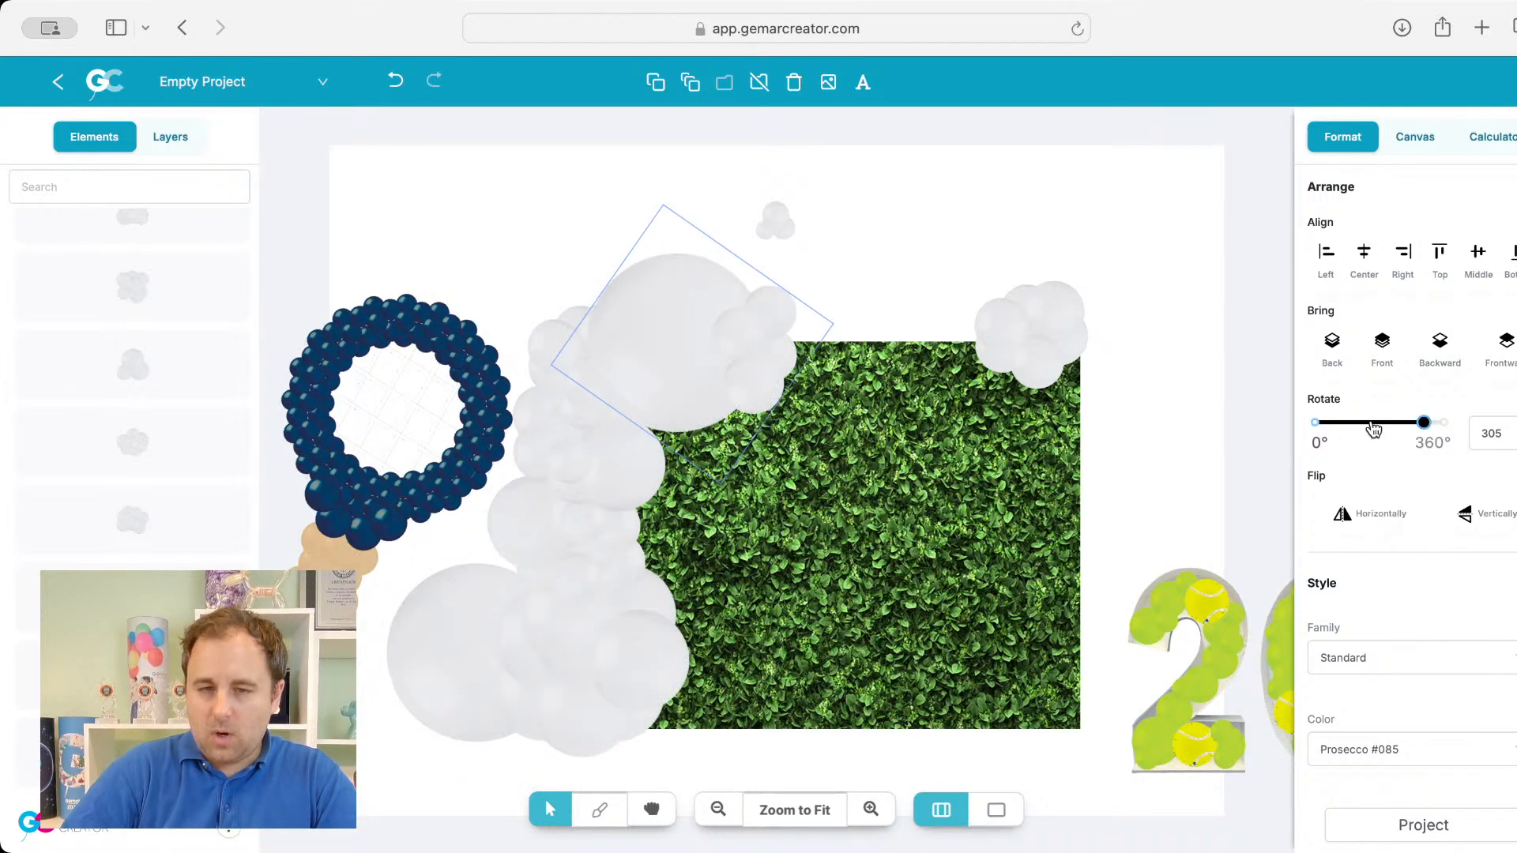
mouse_move(1373, 429)
mouse_down()
mouse_move(1351, 431)
mouse_move(1375, 431)
mouse_up()
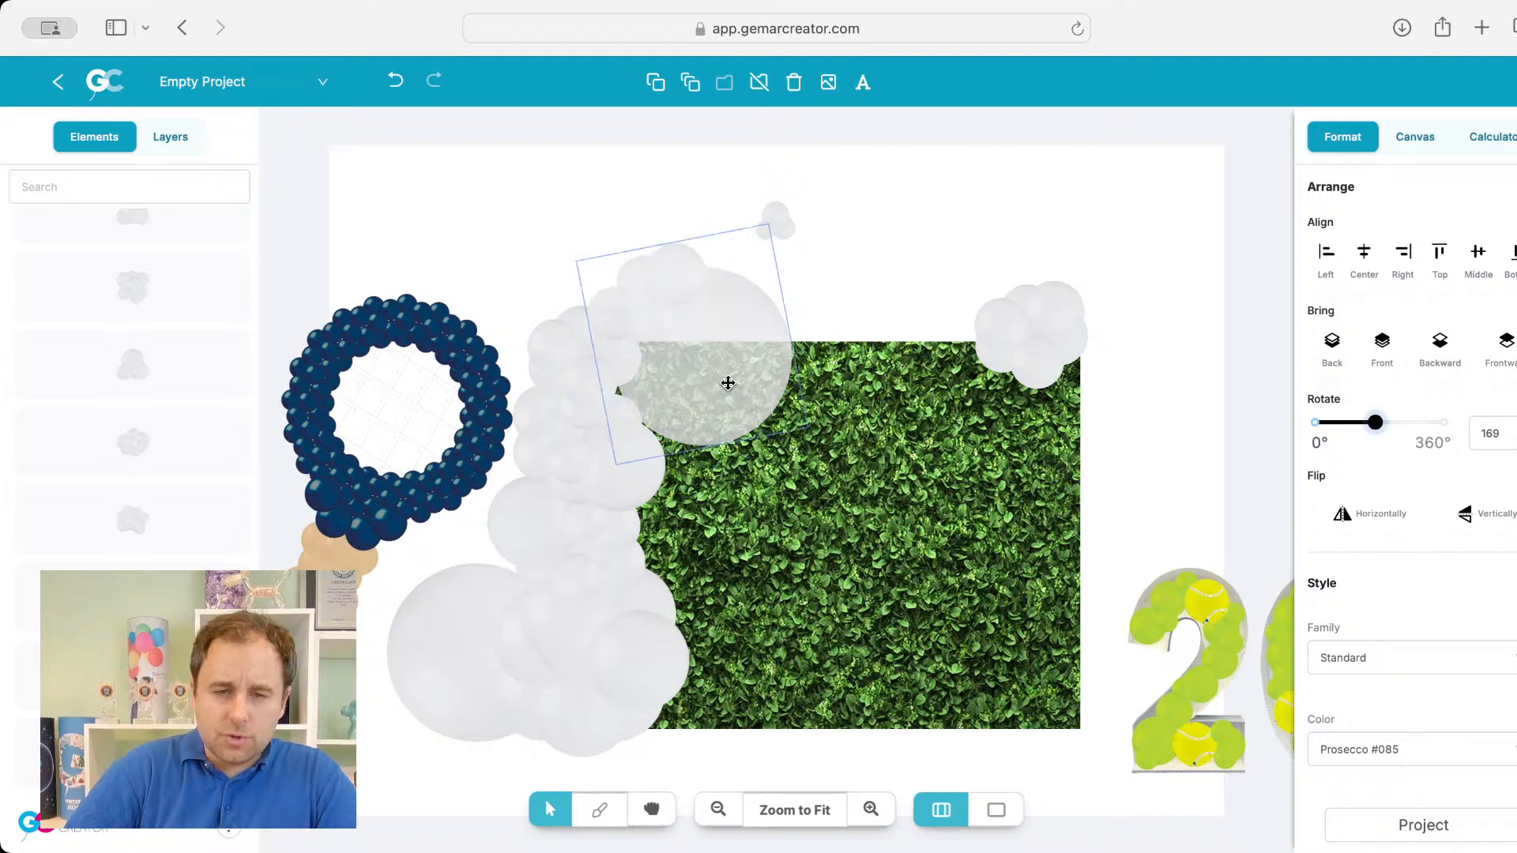
Step: Place two copies of the upper-right cluster along the wall's upper edge, overlapping the large-balloon cluster at the upper-left corner
click(994, 340)
key(super+v)
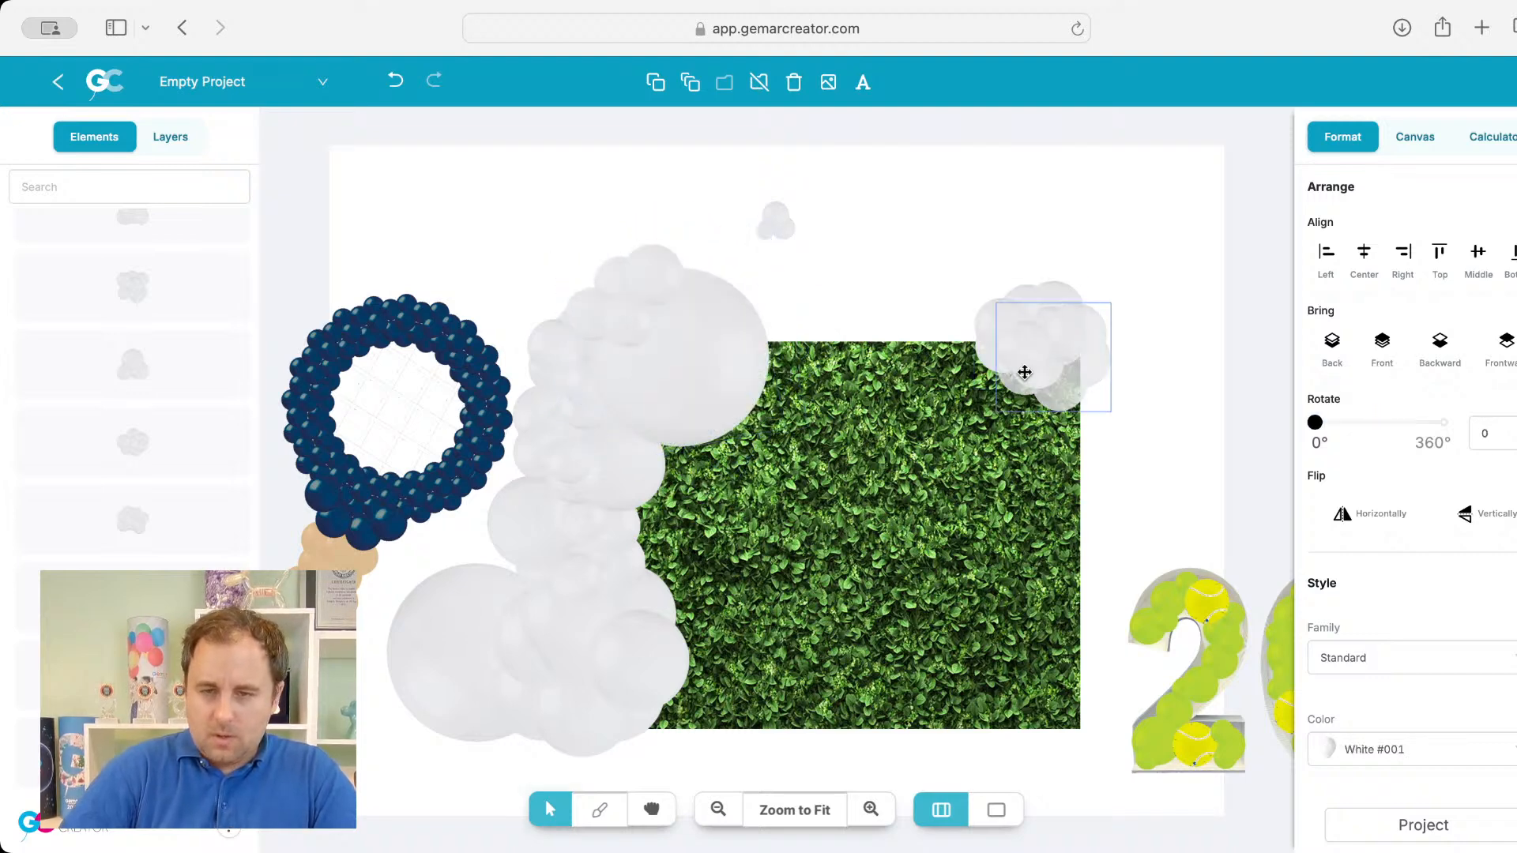
drag(1035, 370, 688, 329)
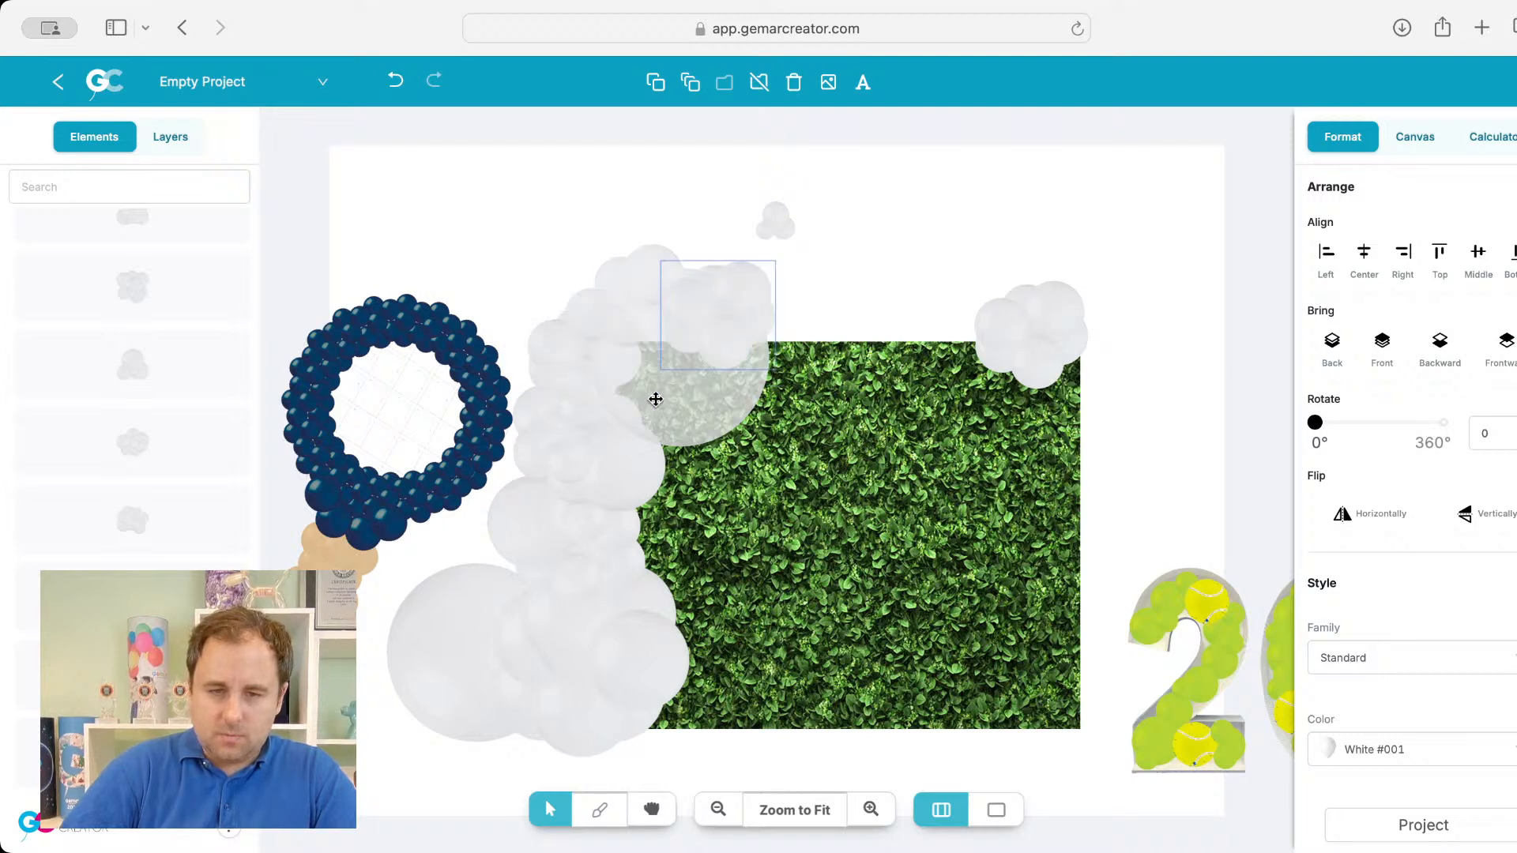
drag(656, 400, 657, 414)
click(882, 313)
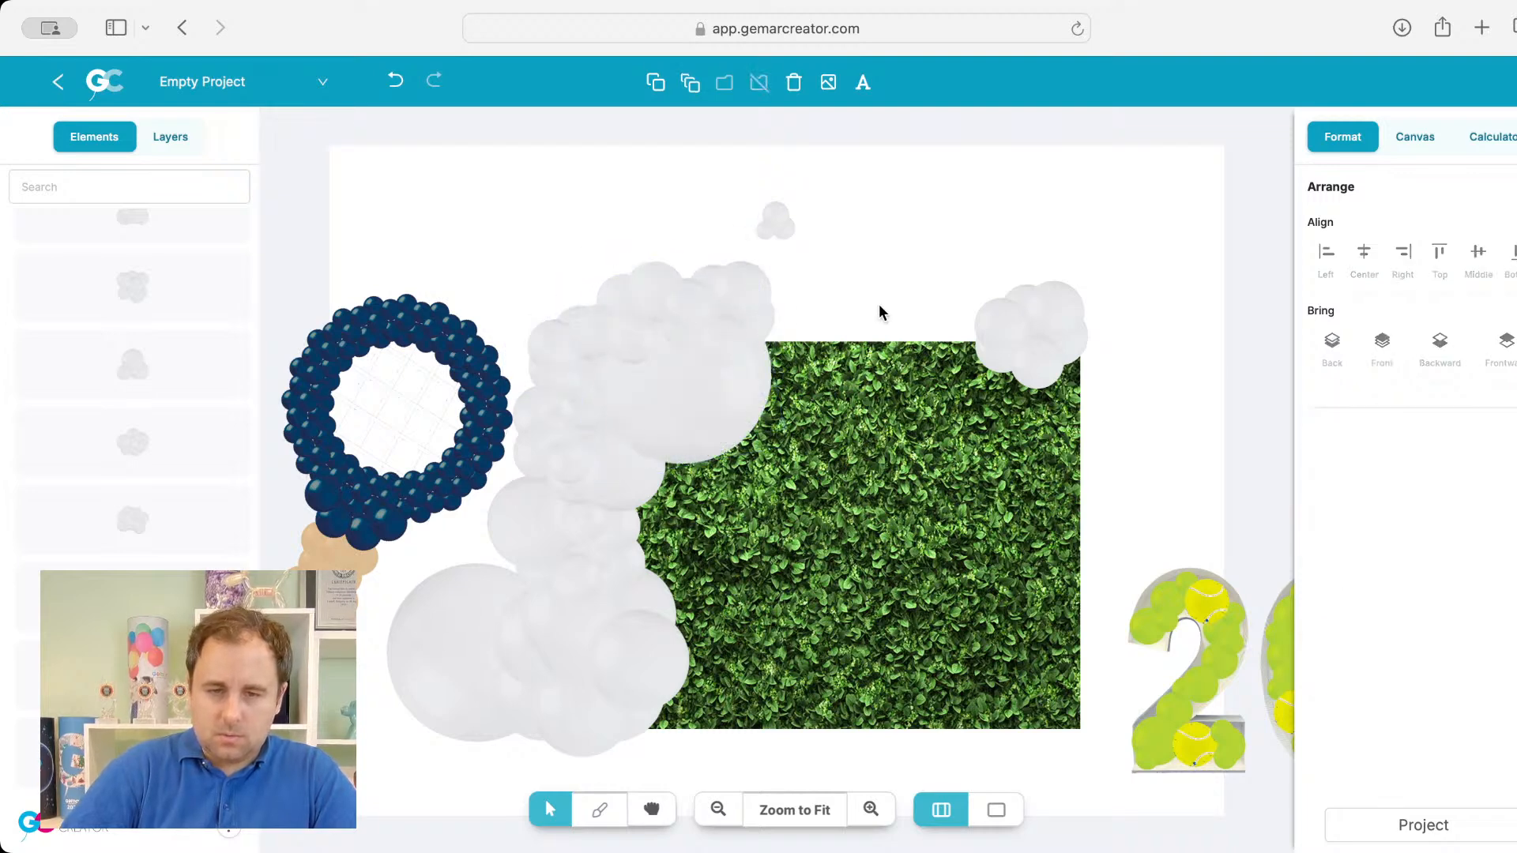
drag(714, 308, 778, 340)
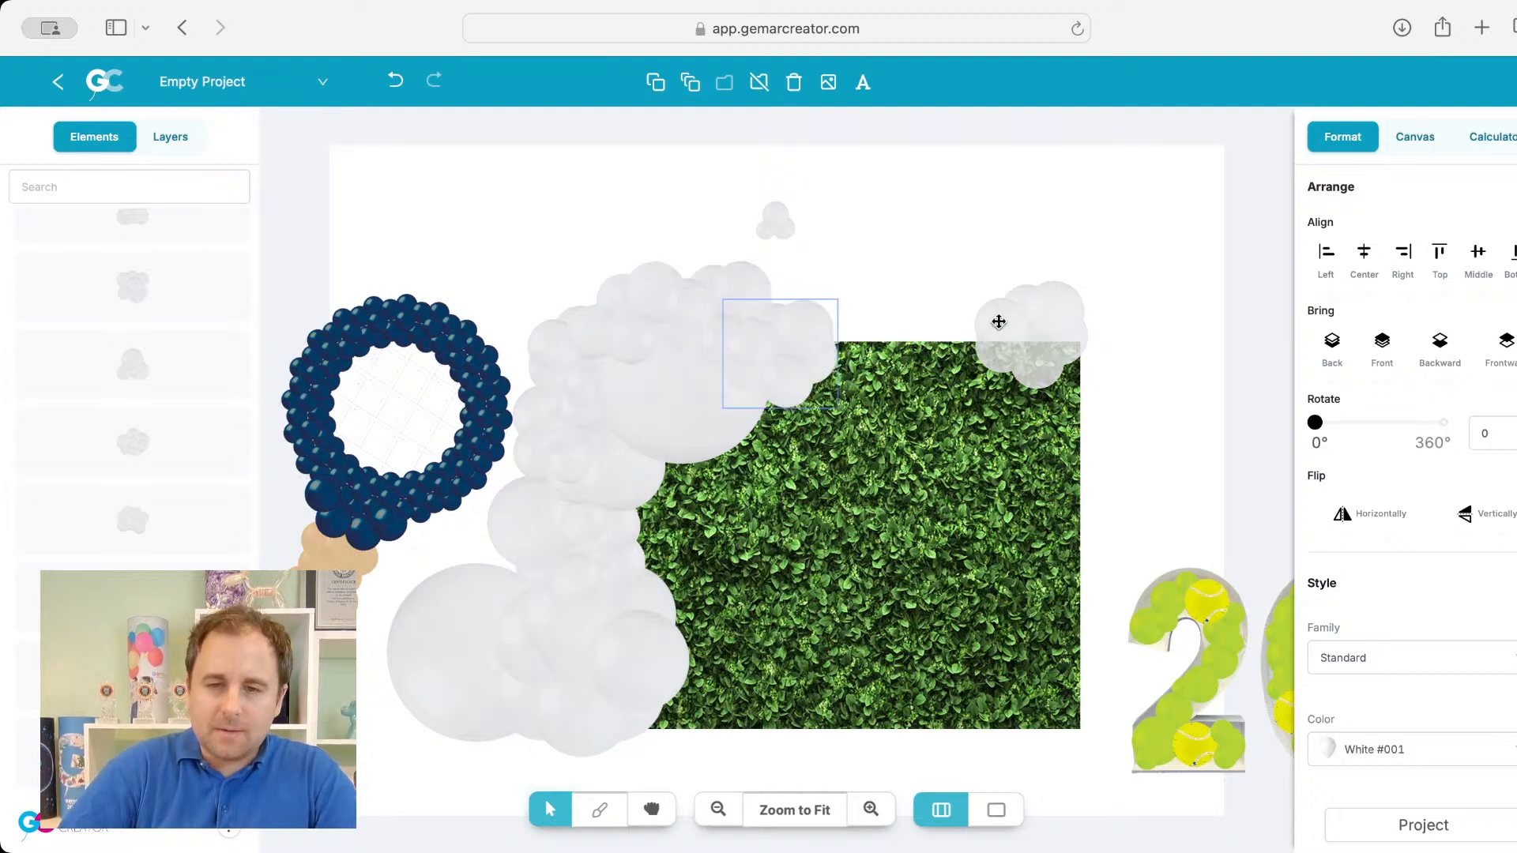
Step: Extend the garland along the wall's upper edge with the upper-right cluster rotated to 208° and a copy beside it rotated to 136°
click(996, 321)
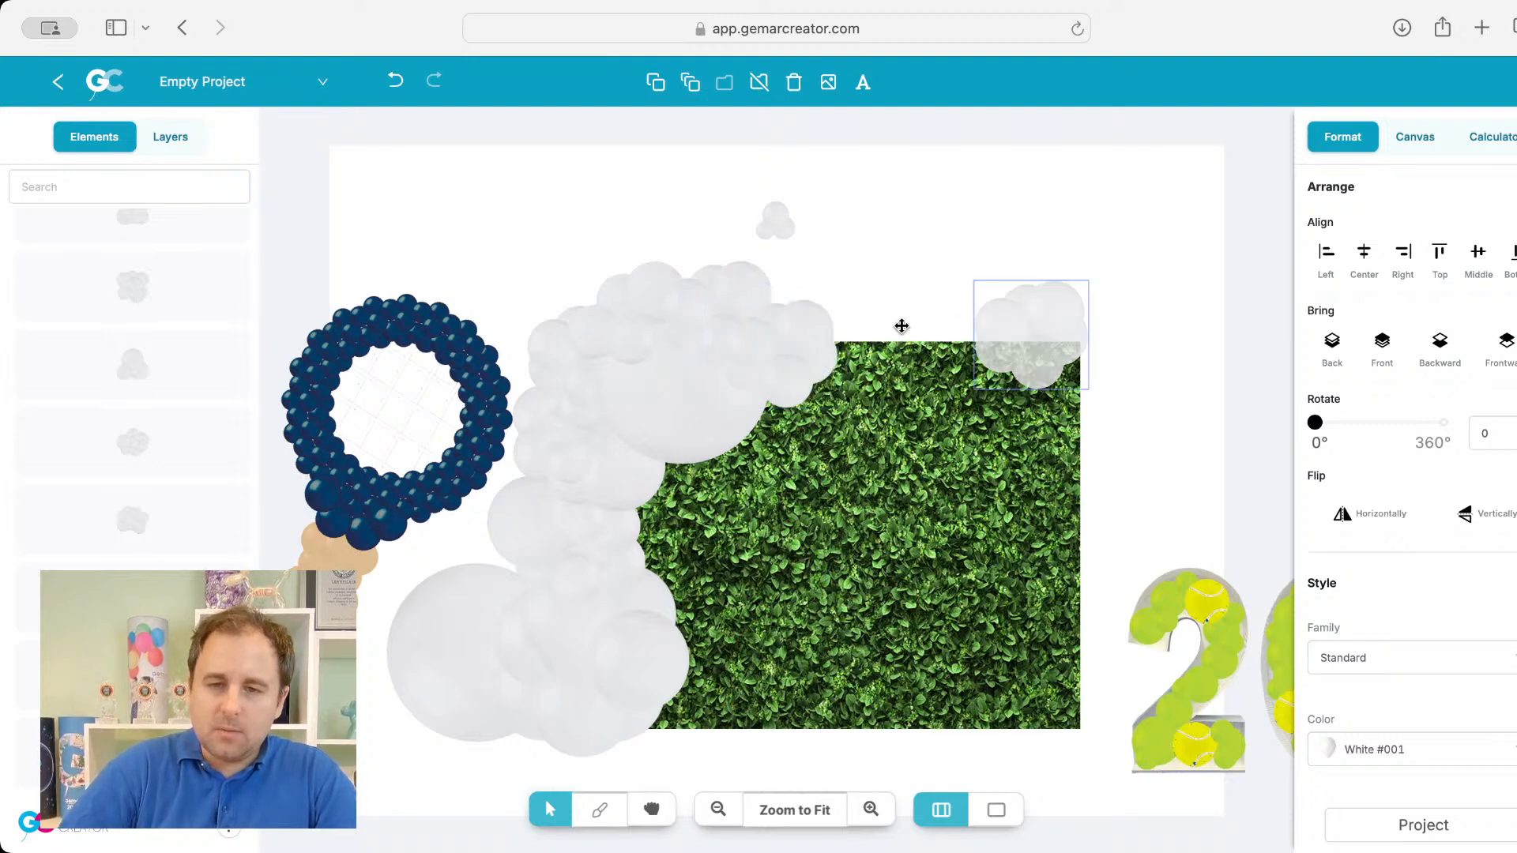
click(1390, 422)
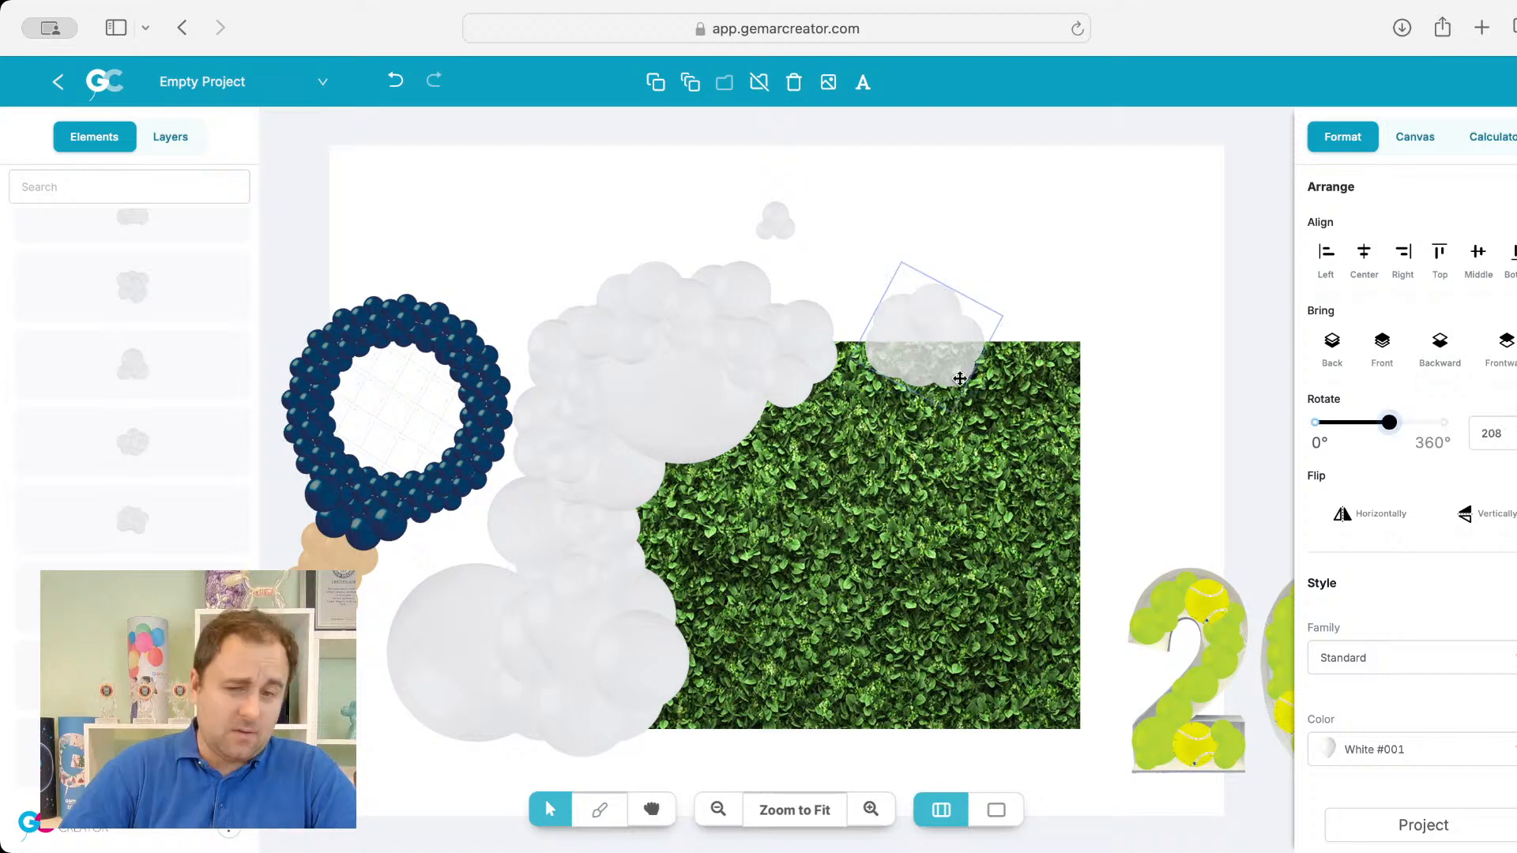
drag(959, 379, 854, 338)
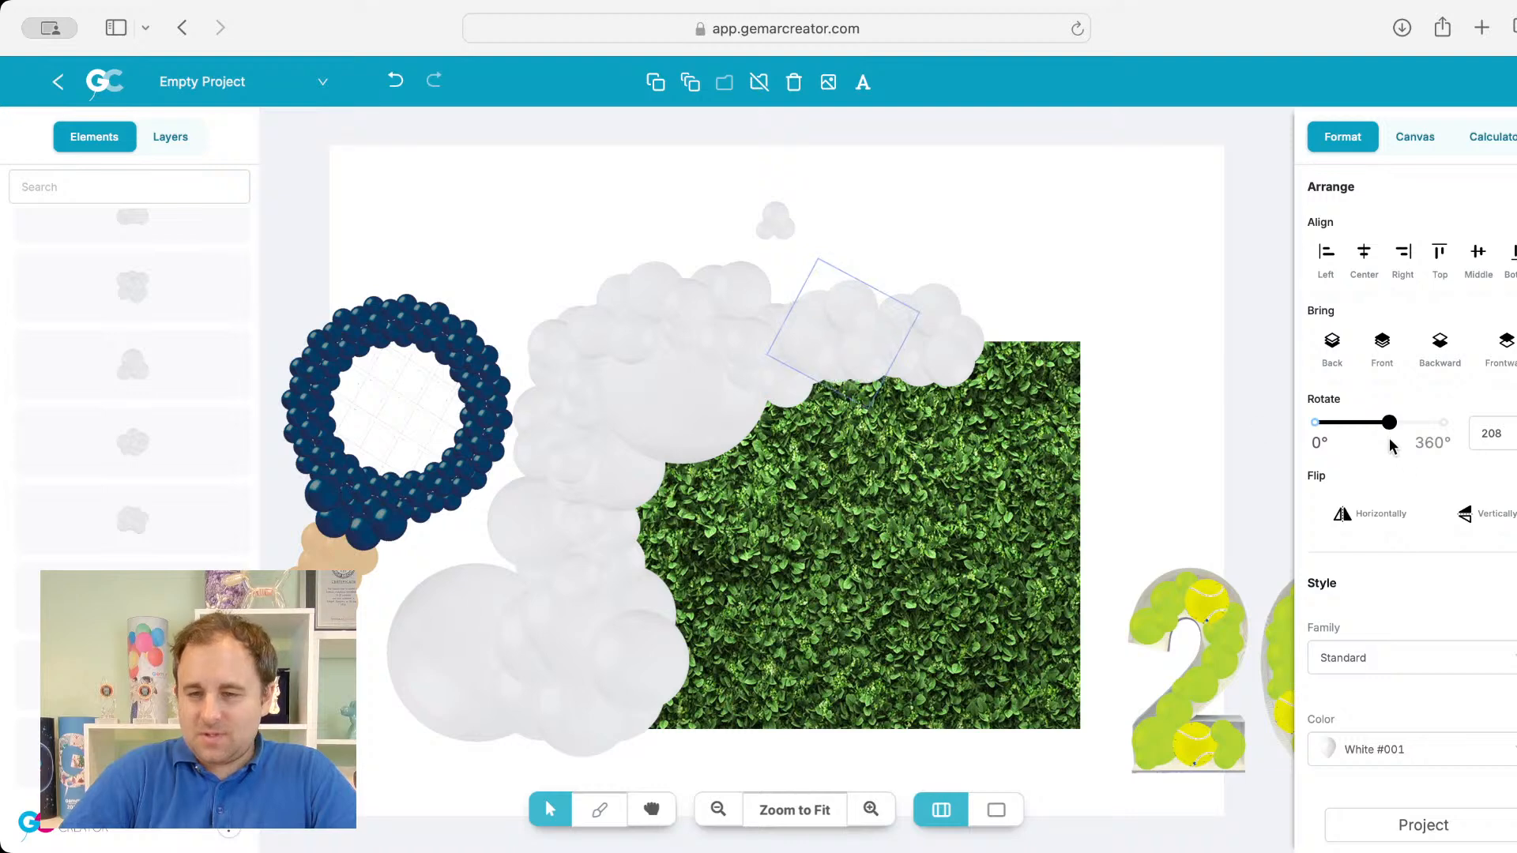
drag(1390, 424, 1365, 433)
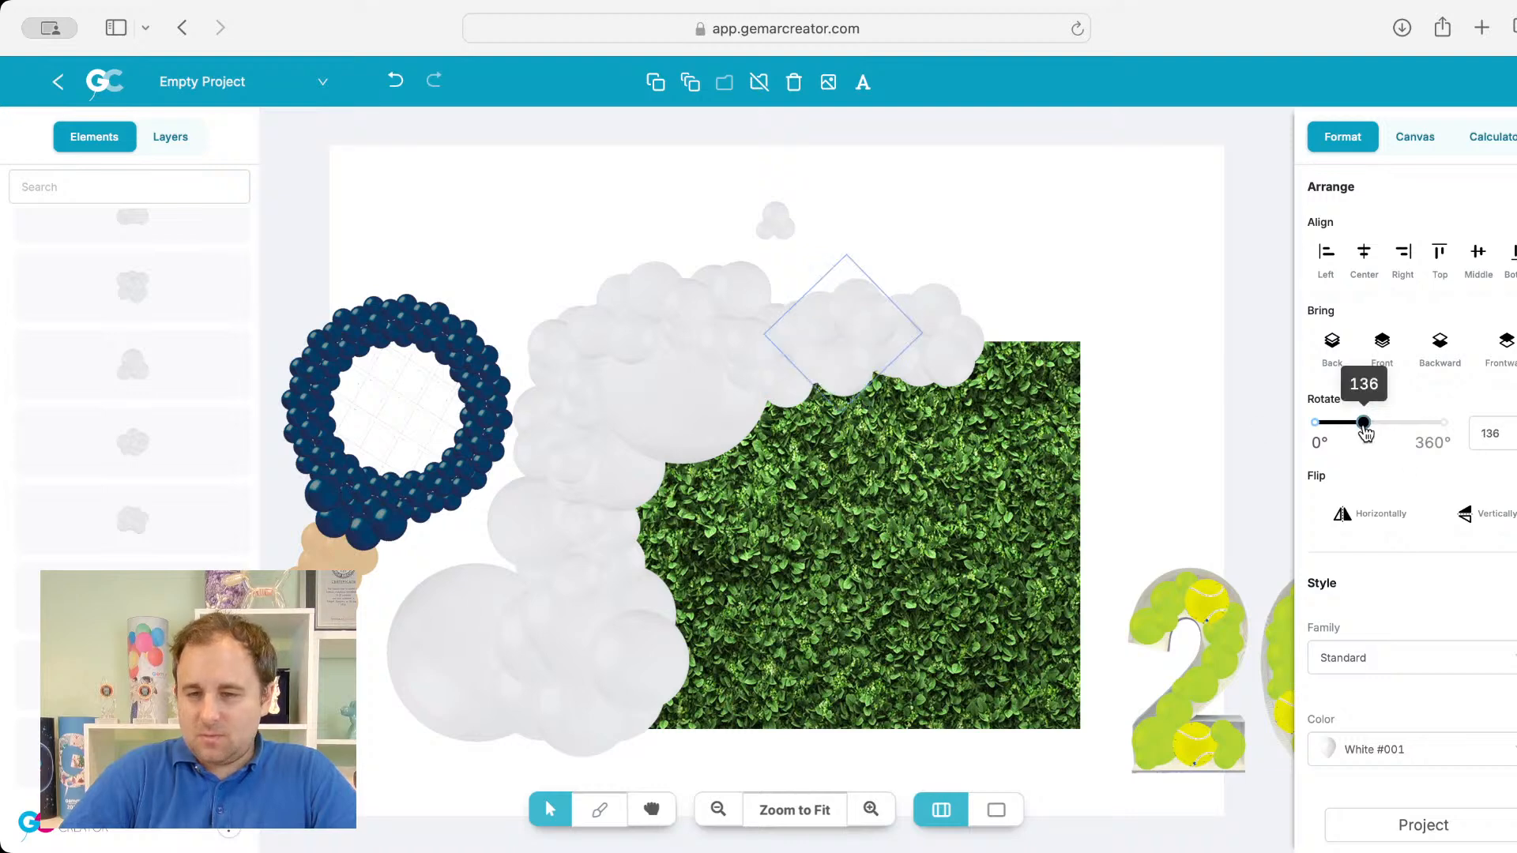
Step: Copy the left-edge mixed cluster to the wall's upper-right corner, rotated to 172°, and lower the neighbouring small clusters slightly
click(560, 558)
drag(561, 558, 1027, 345)
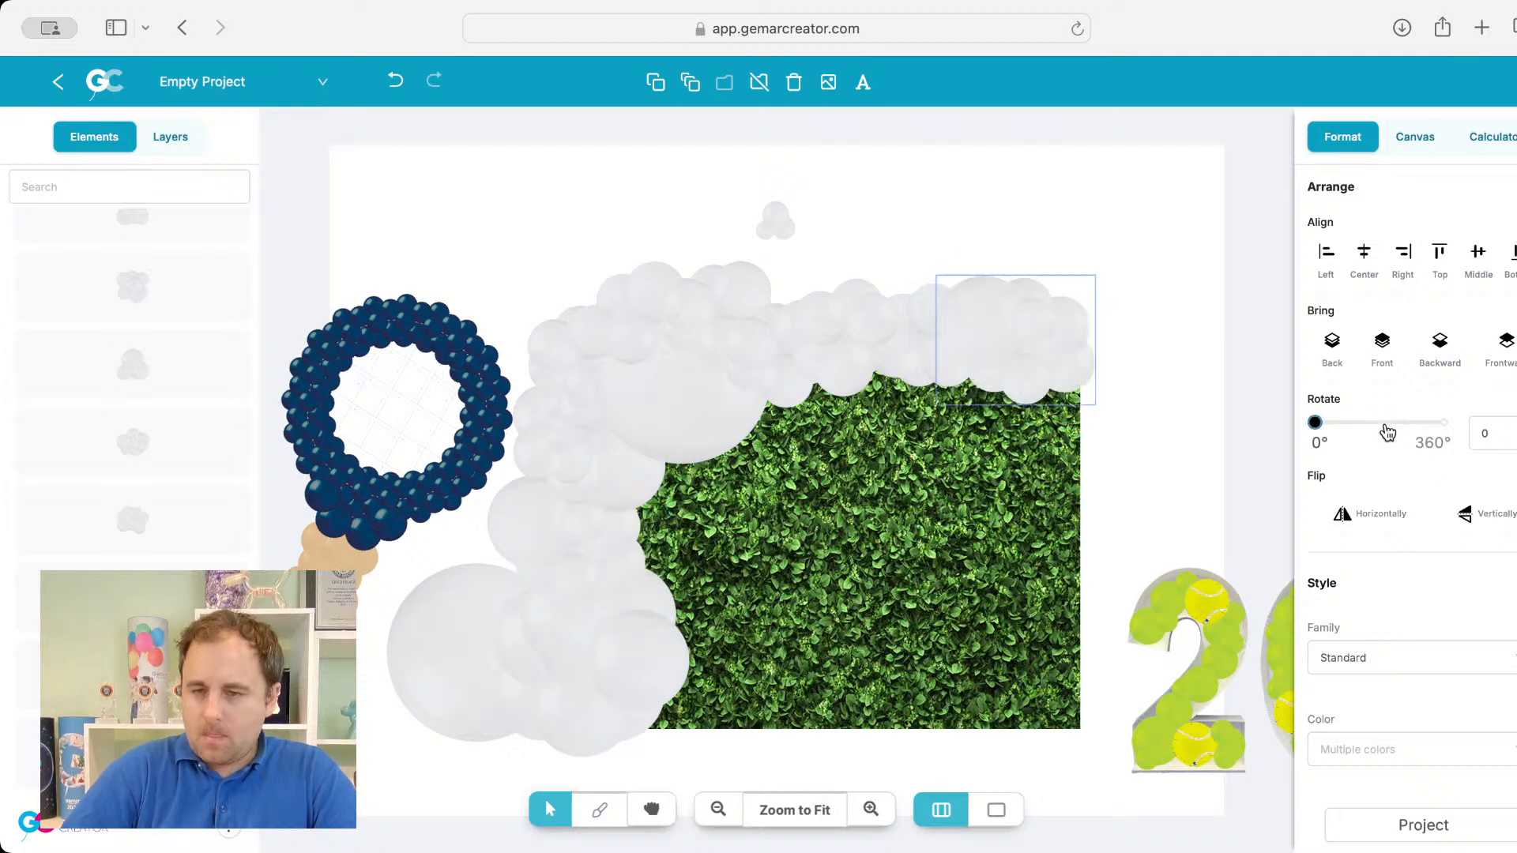
drag(1385, 430, 1375, 427)
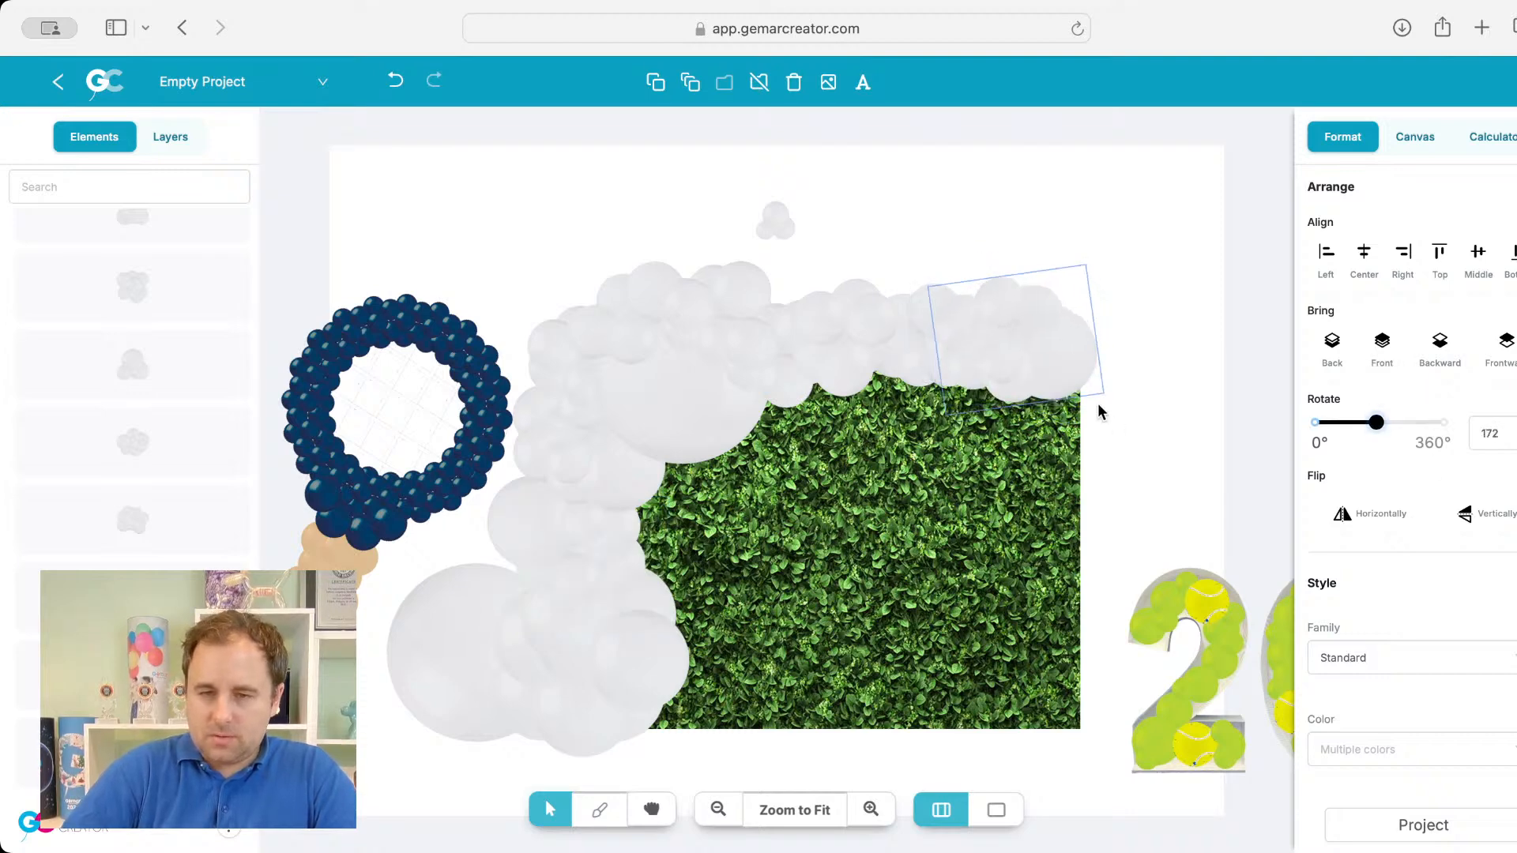
drag(1033, 363, 1034, 390)
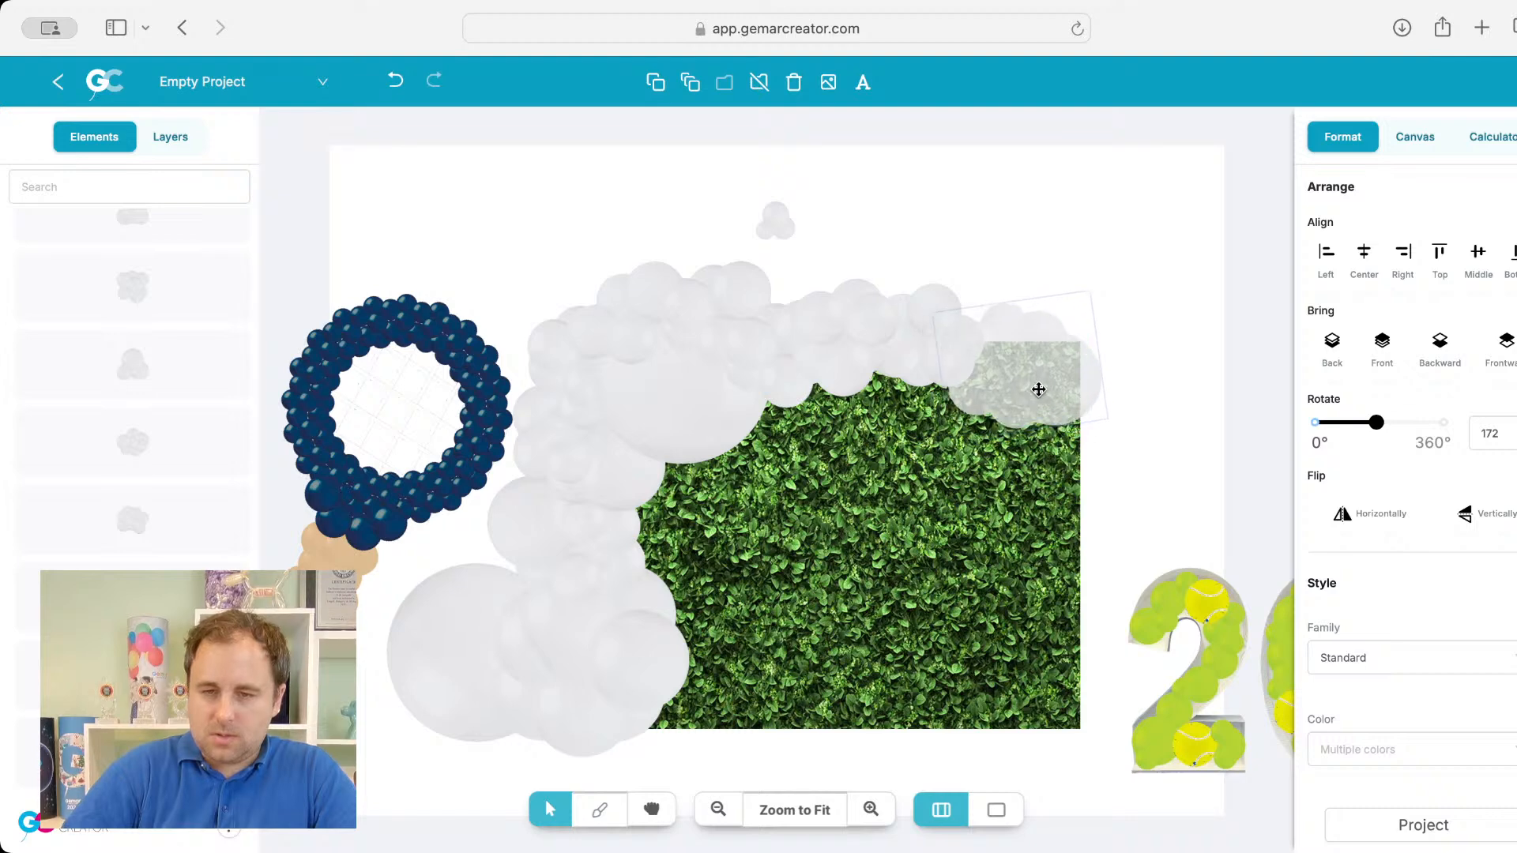
drag(844, 329, 844, 355)
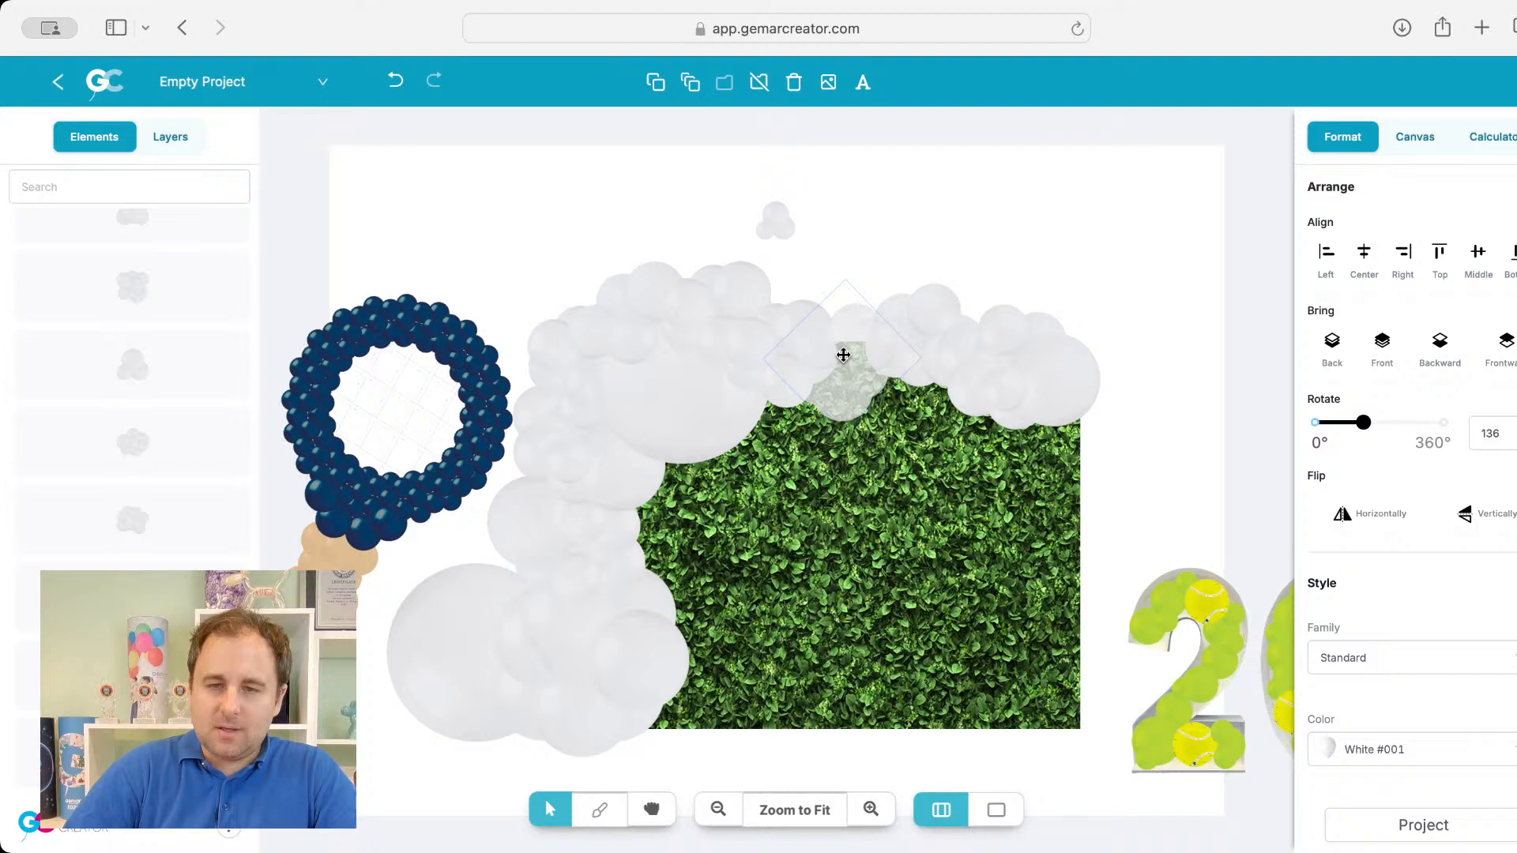
click(991, 234)
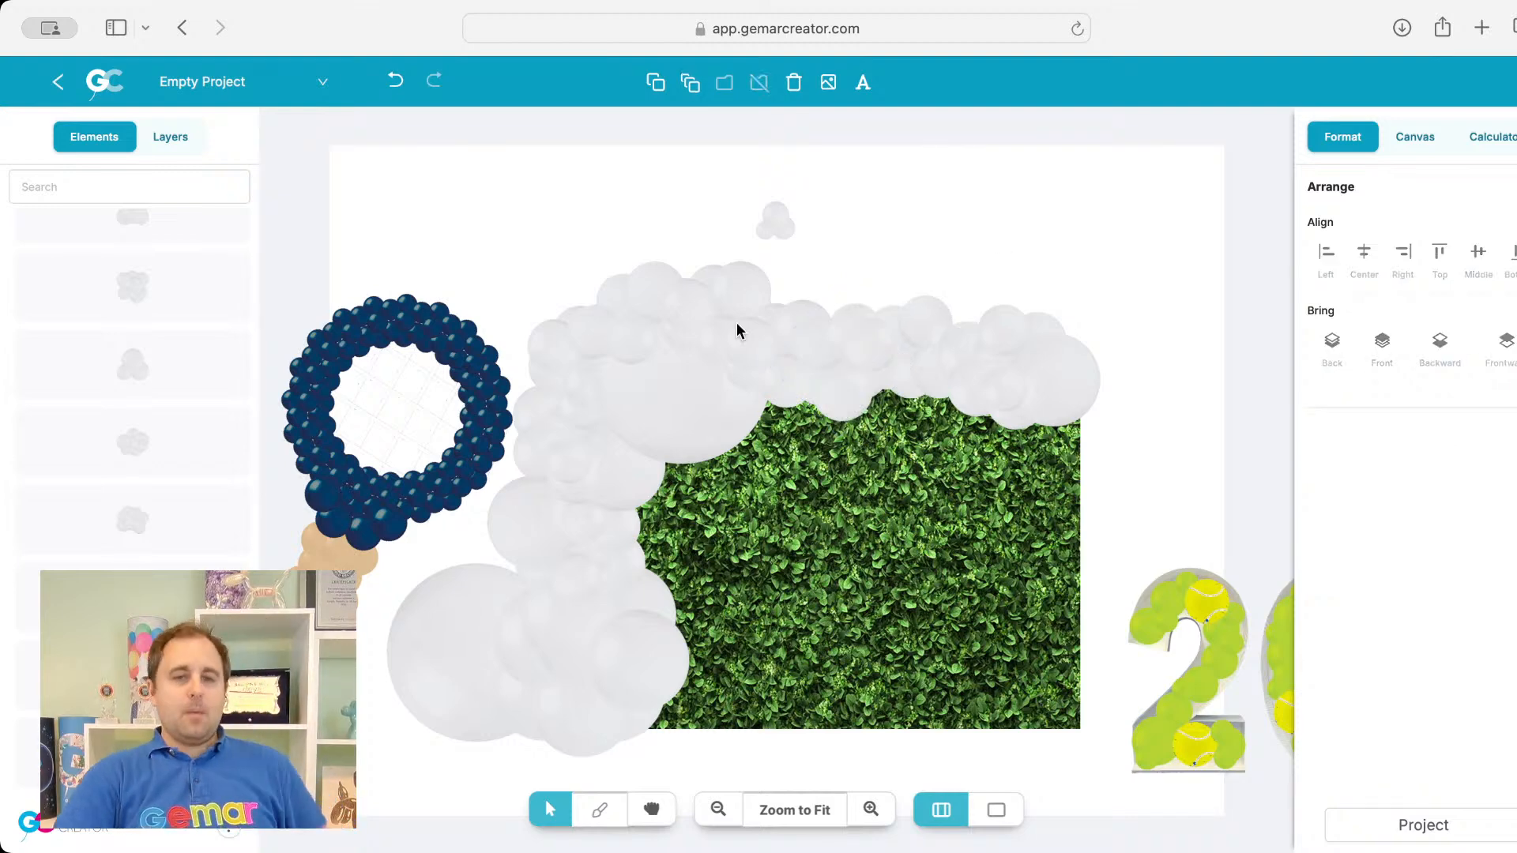
Step: Place an unrotated copy of the mixed cluster at the garland's upper-left corner and send it to the back
drag(692, 368, 1108, 395)
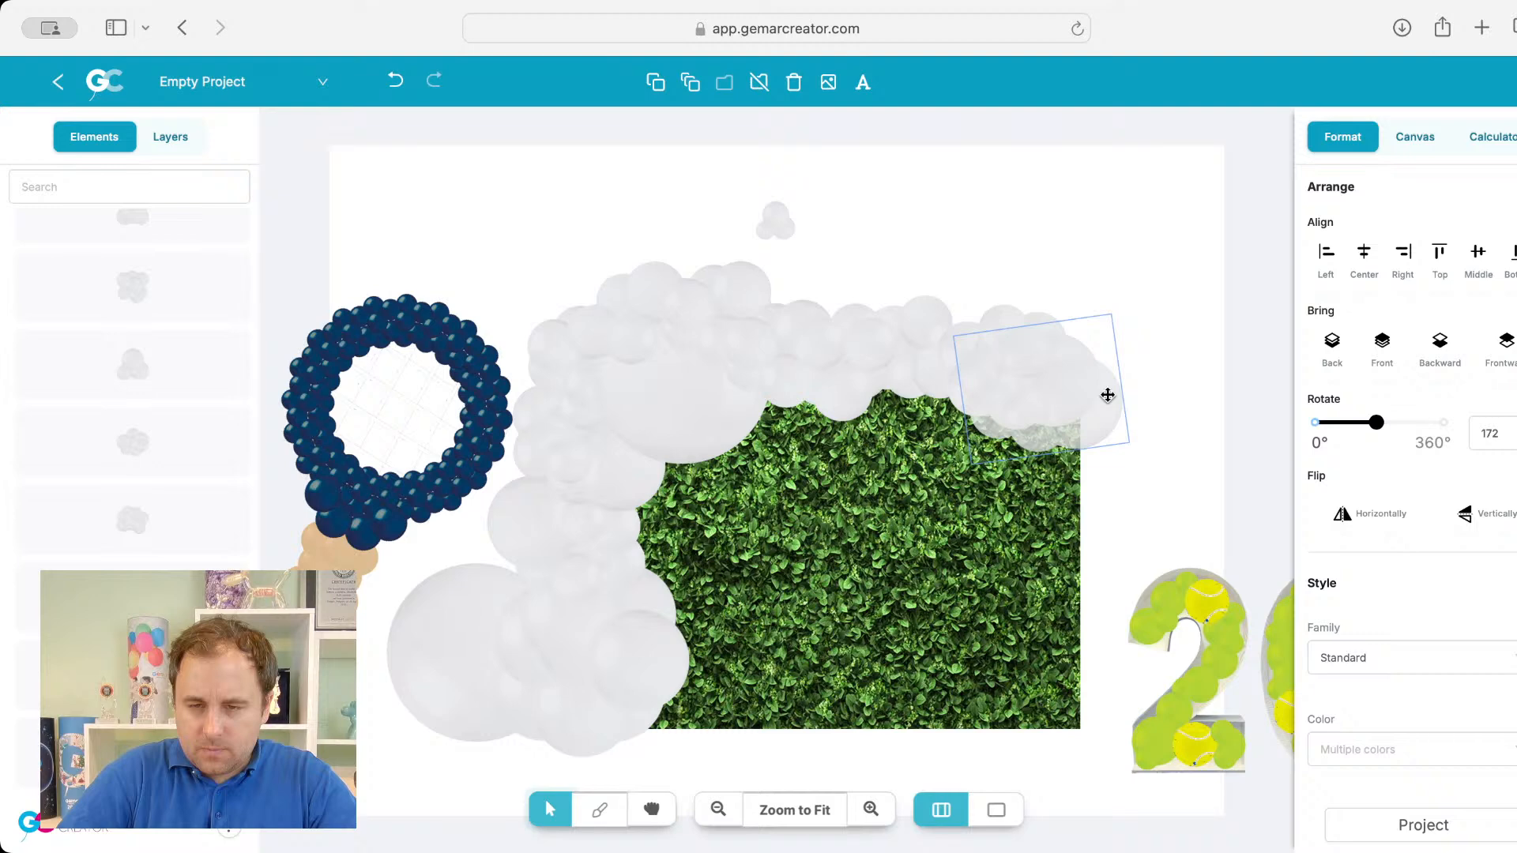
drag(1377, 423, 1315, 423)
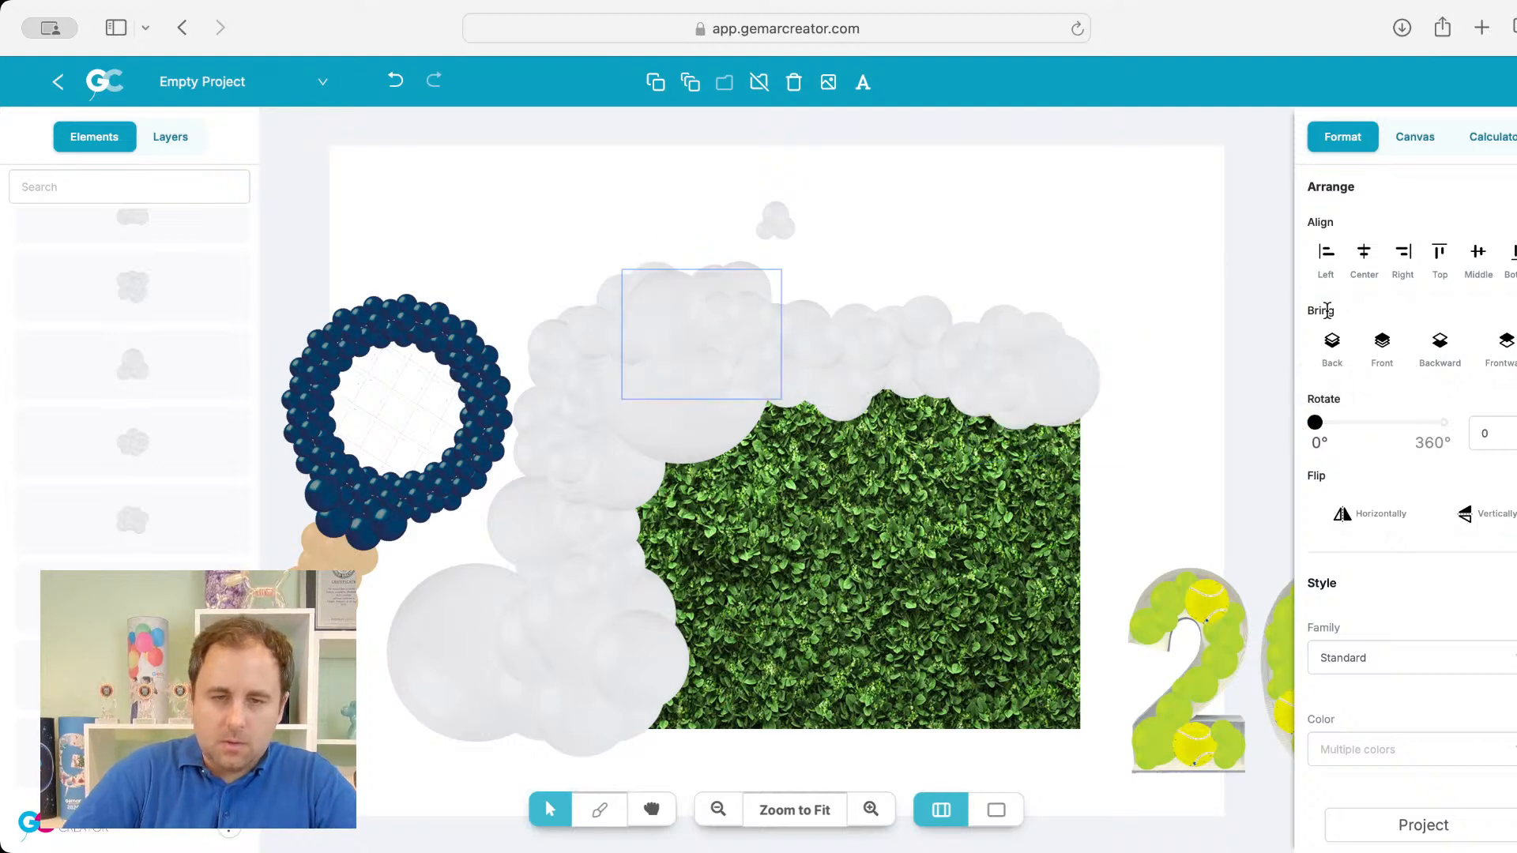
drag(731, 314, 571, 299)
click(1332, 341)
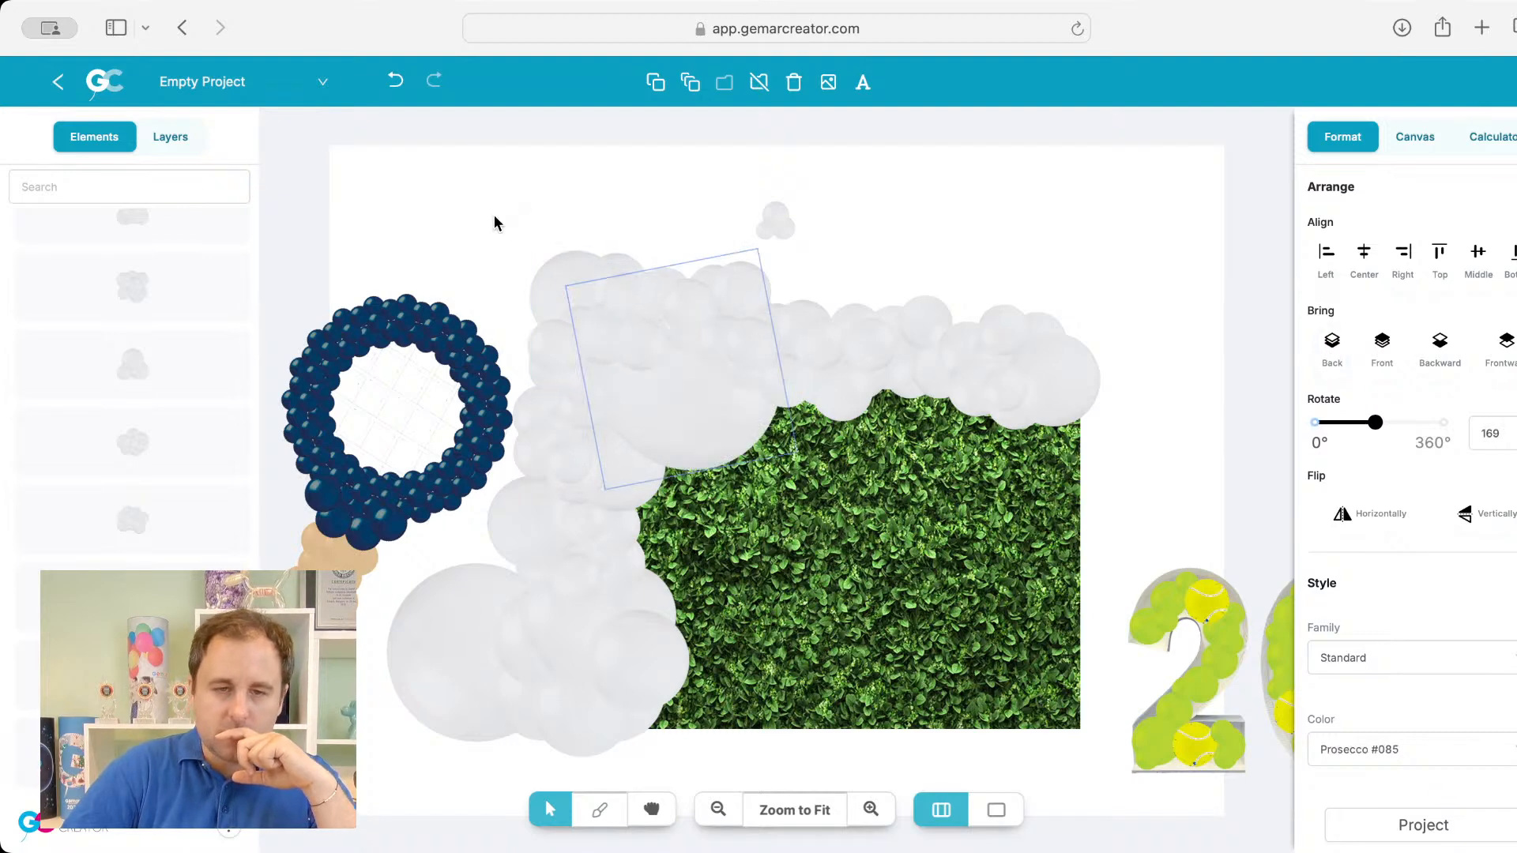
Step: Colour the big cluster at the lower end of the garland's left side Light Green #011
click(574, 630)
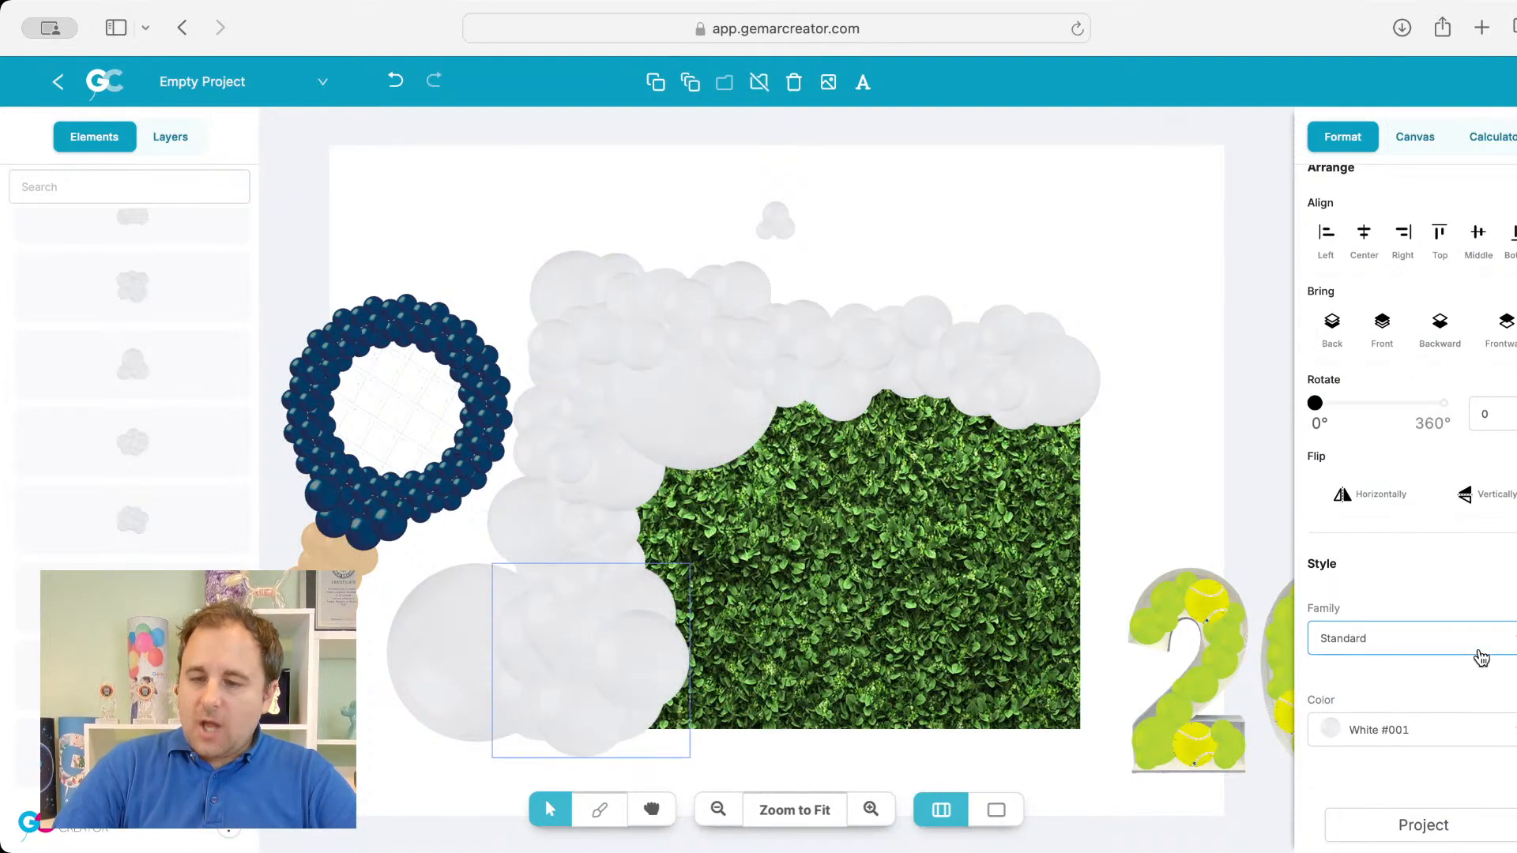
click(1341, 744)
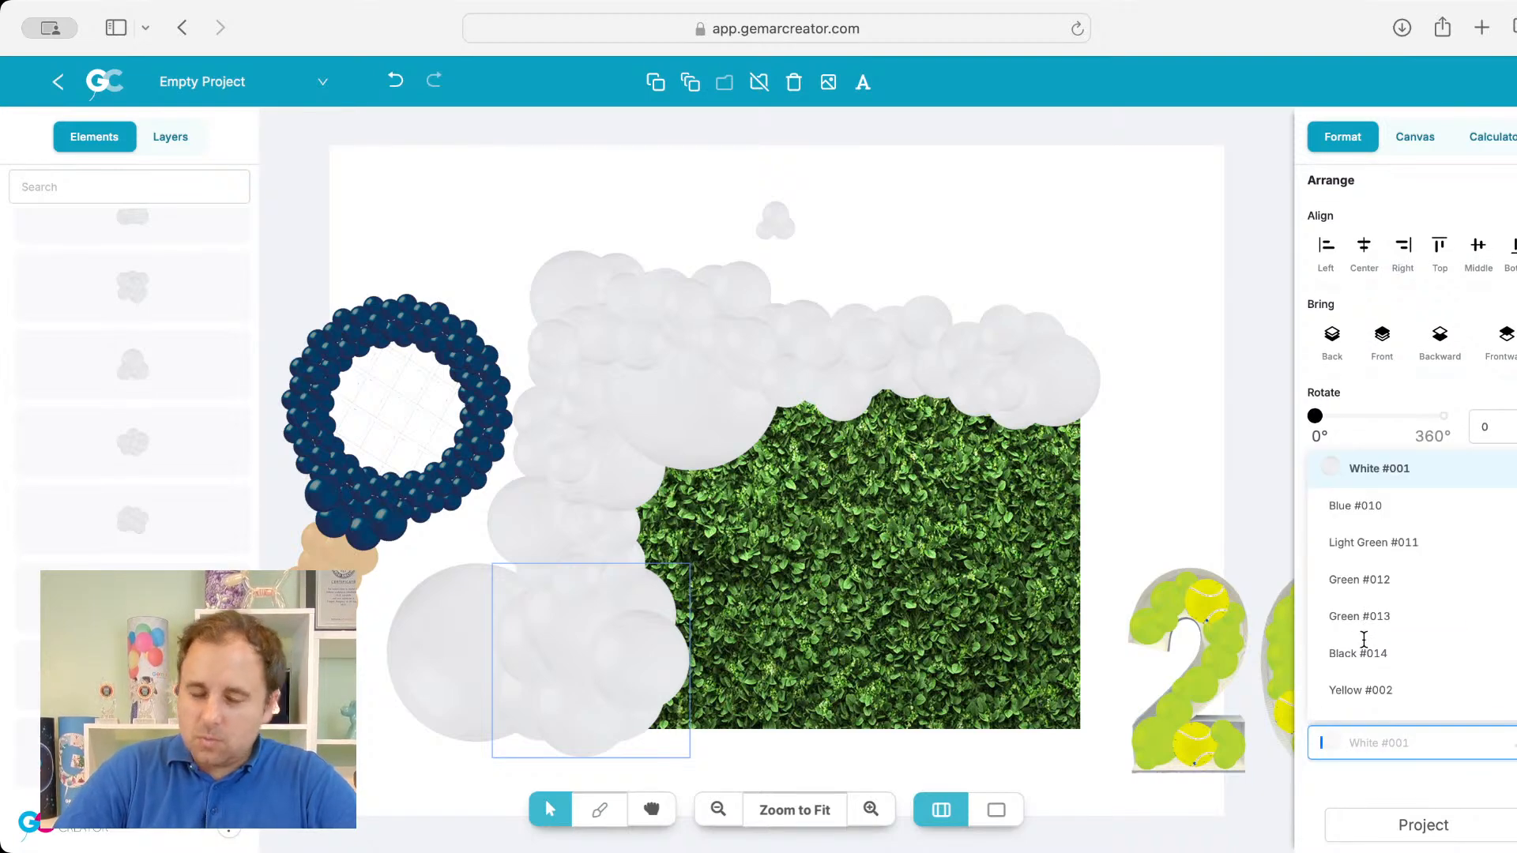
click(1376, 542)
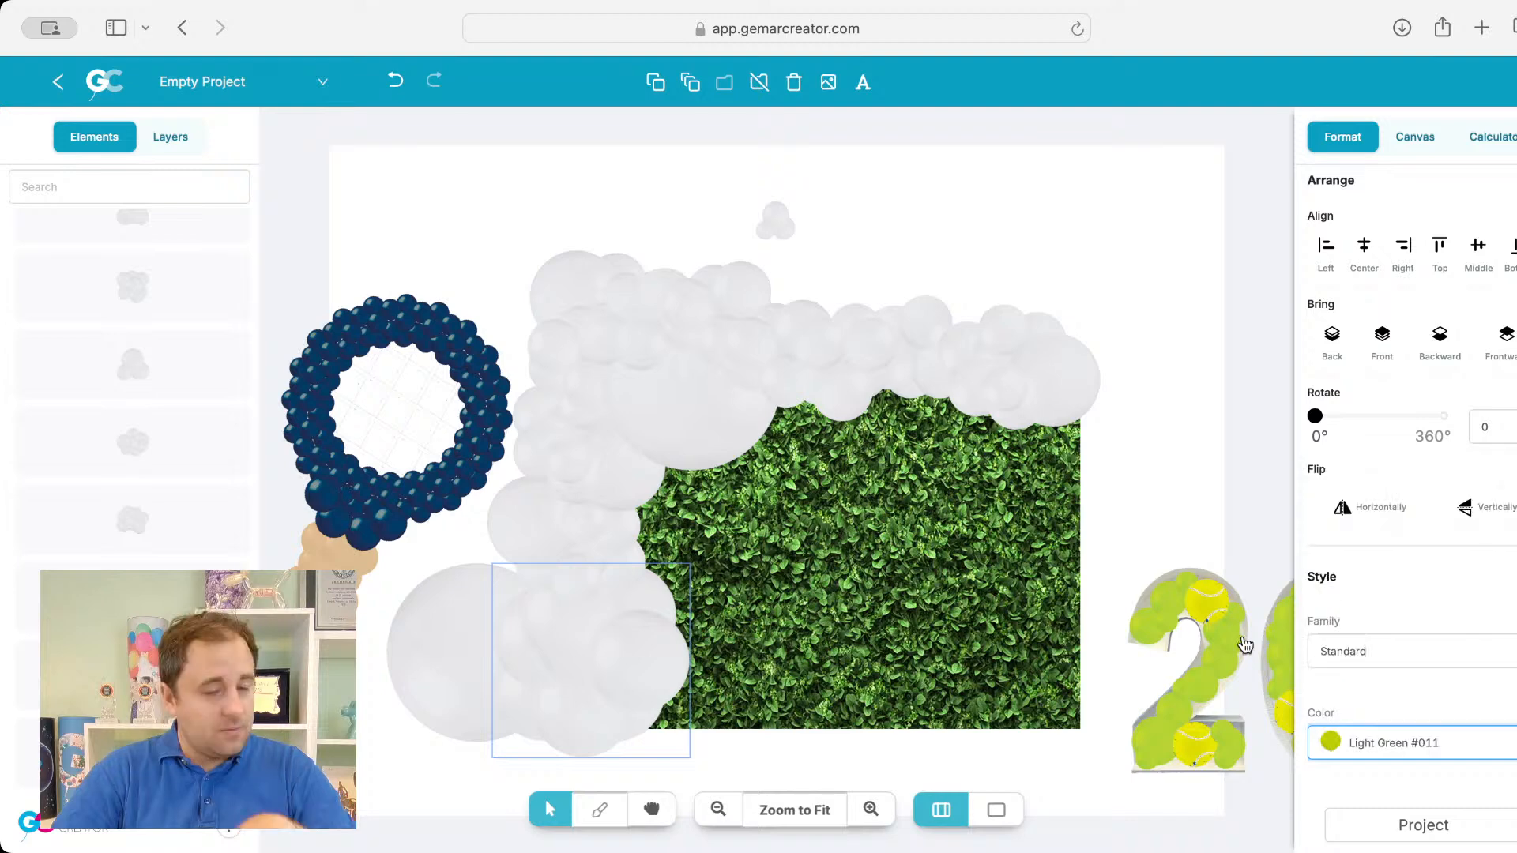
key(super+Tab)
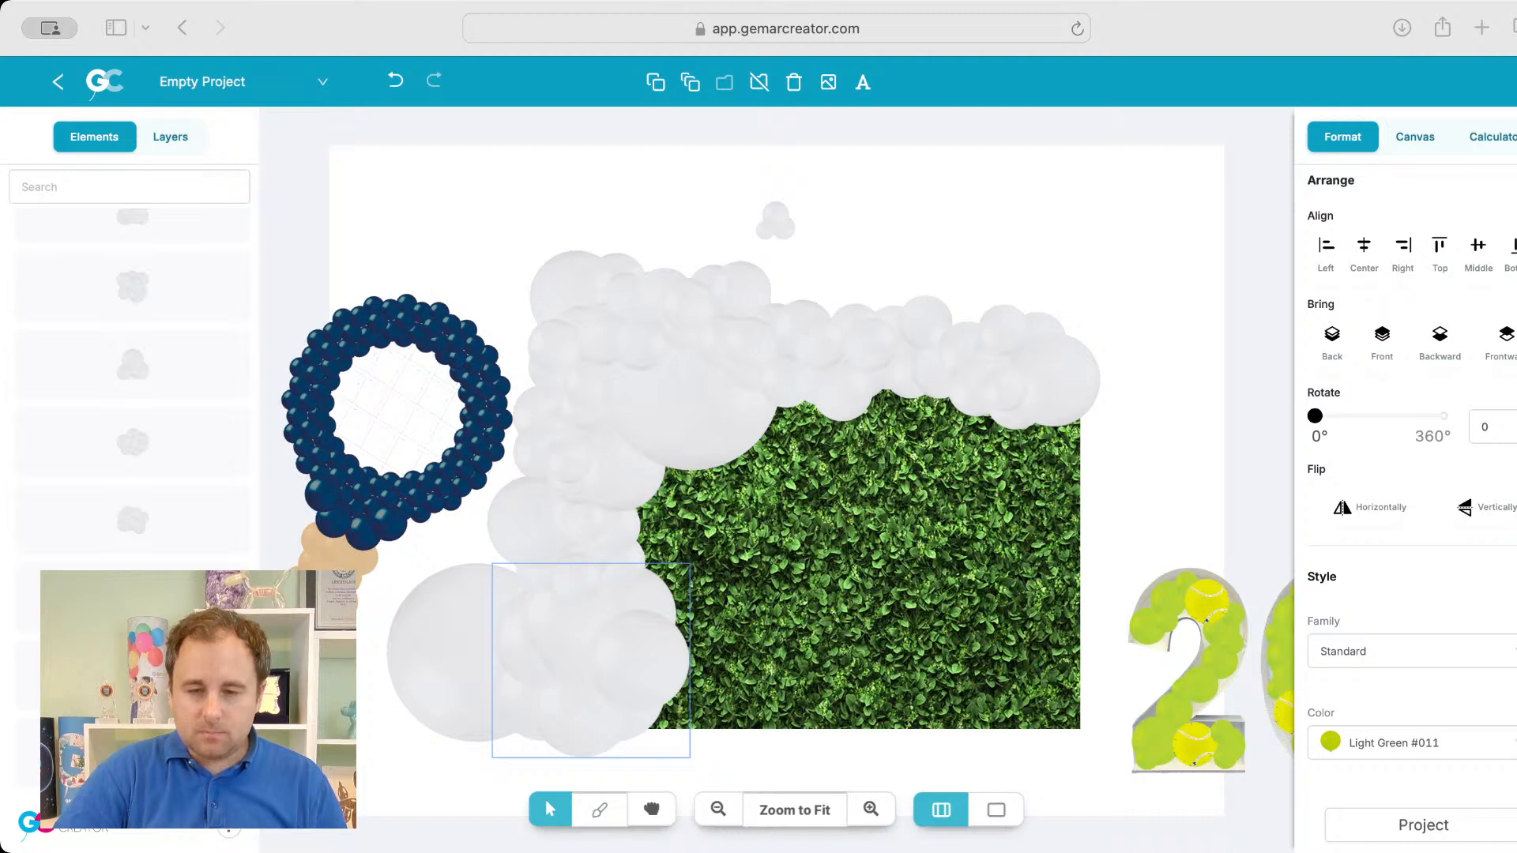
key(super+Tab)
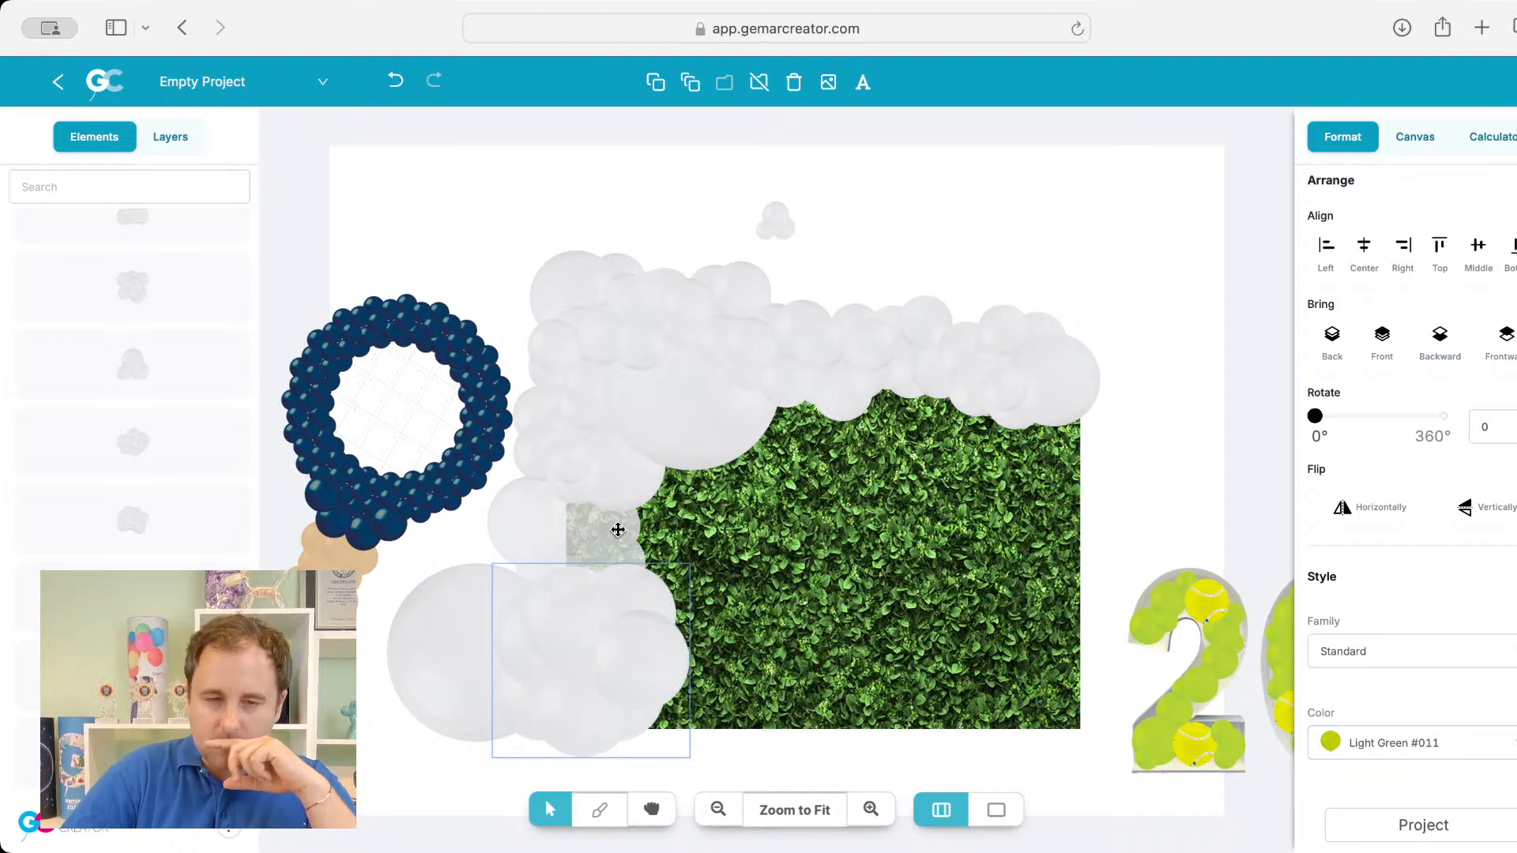
click(1375, 758)
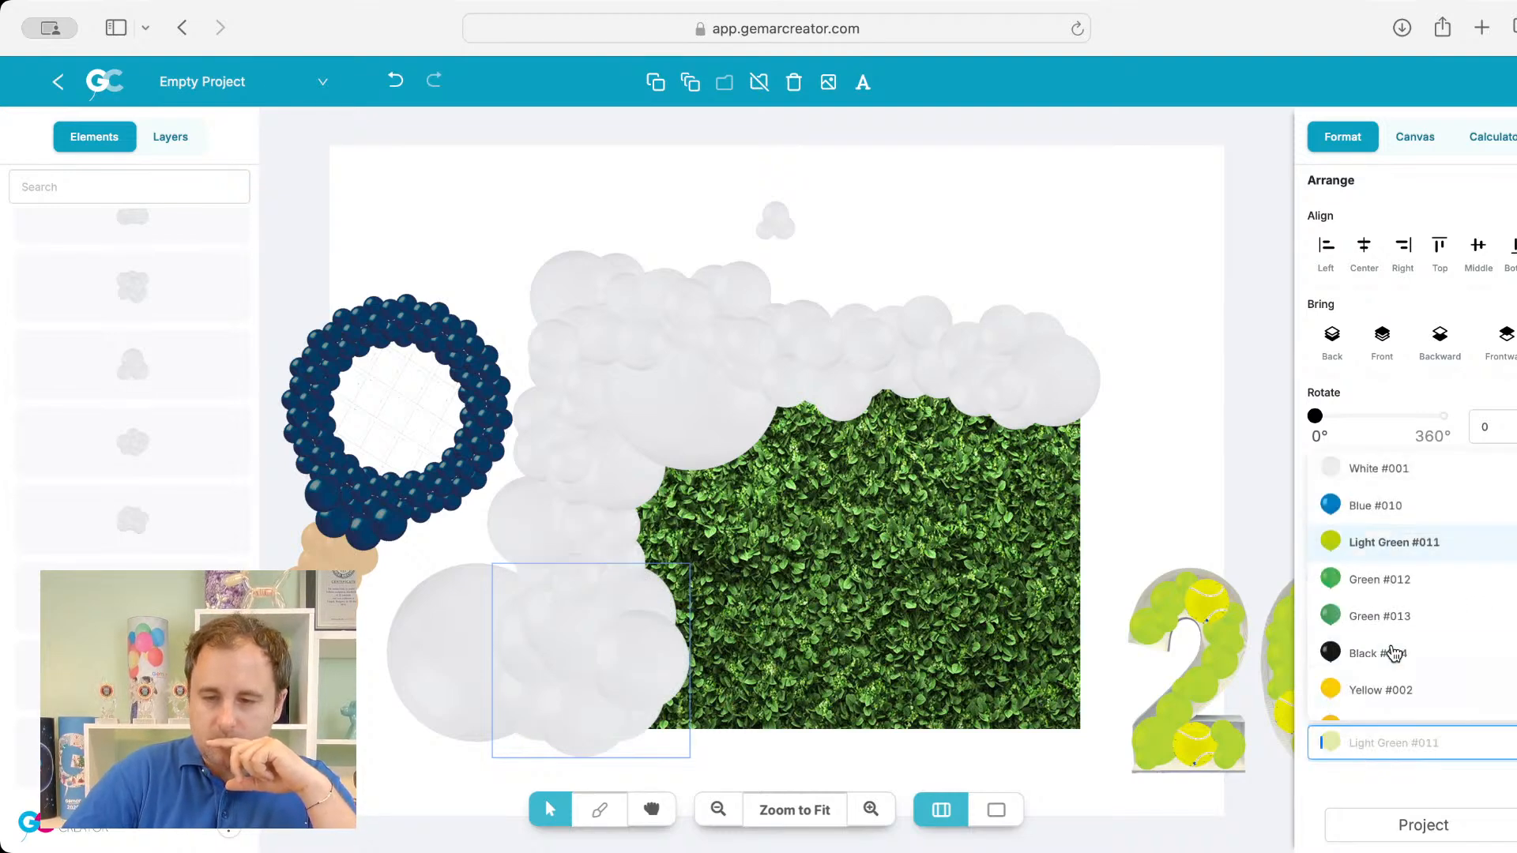
click(1383, 539)
Step: Colour the mixed cluster at the wall's upper-right corner Yellow #002 and the cluster directly beside it Light Green #011
click(1019, 401)
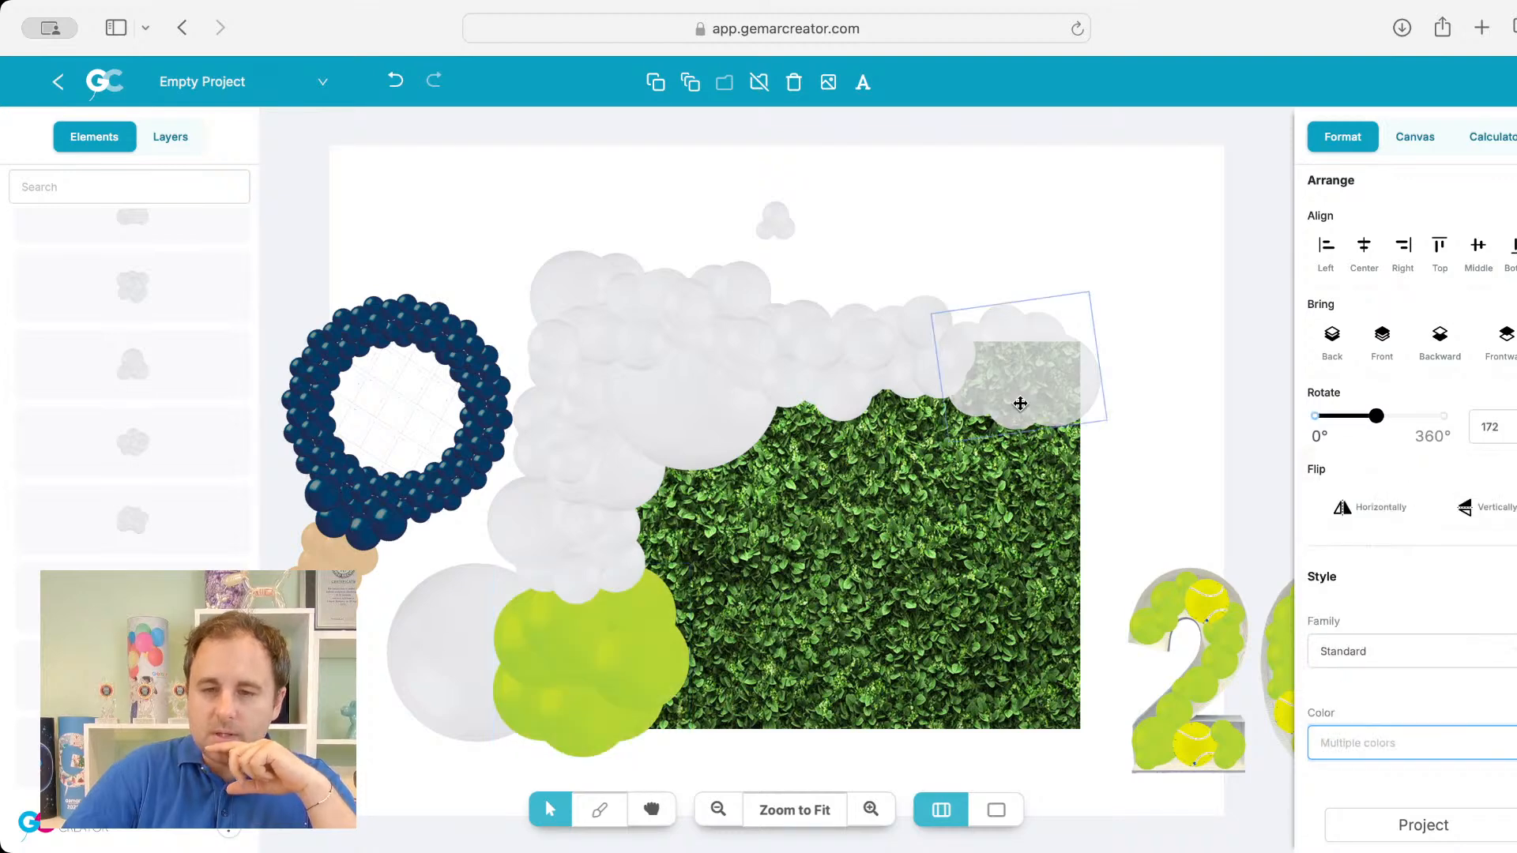
click(1384, 755)
scroll(1375, 632, down, 1)
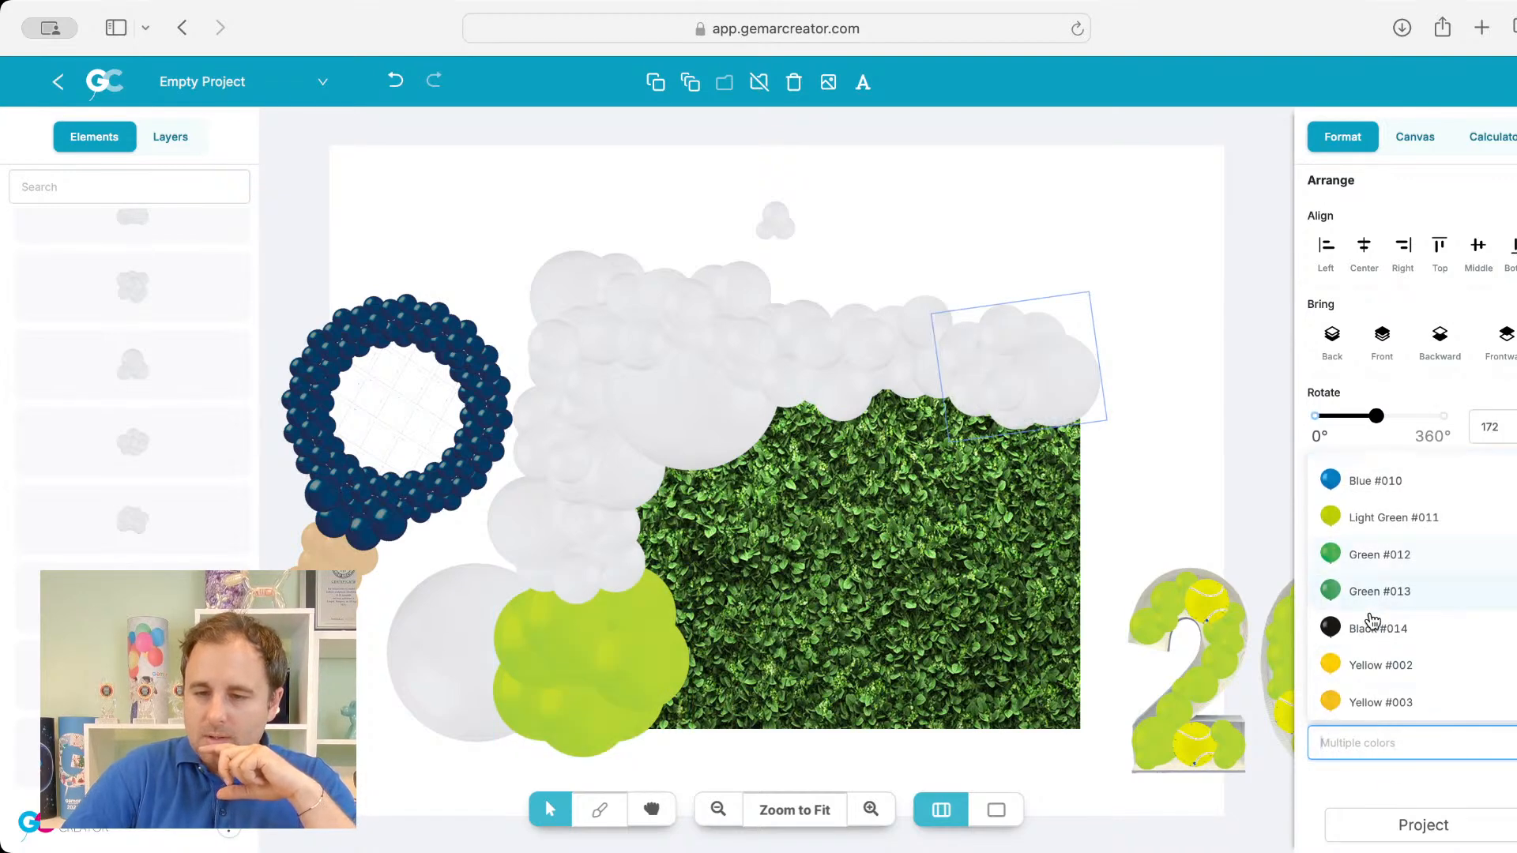
click(1370, 666)
click(920, 329)
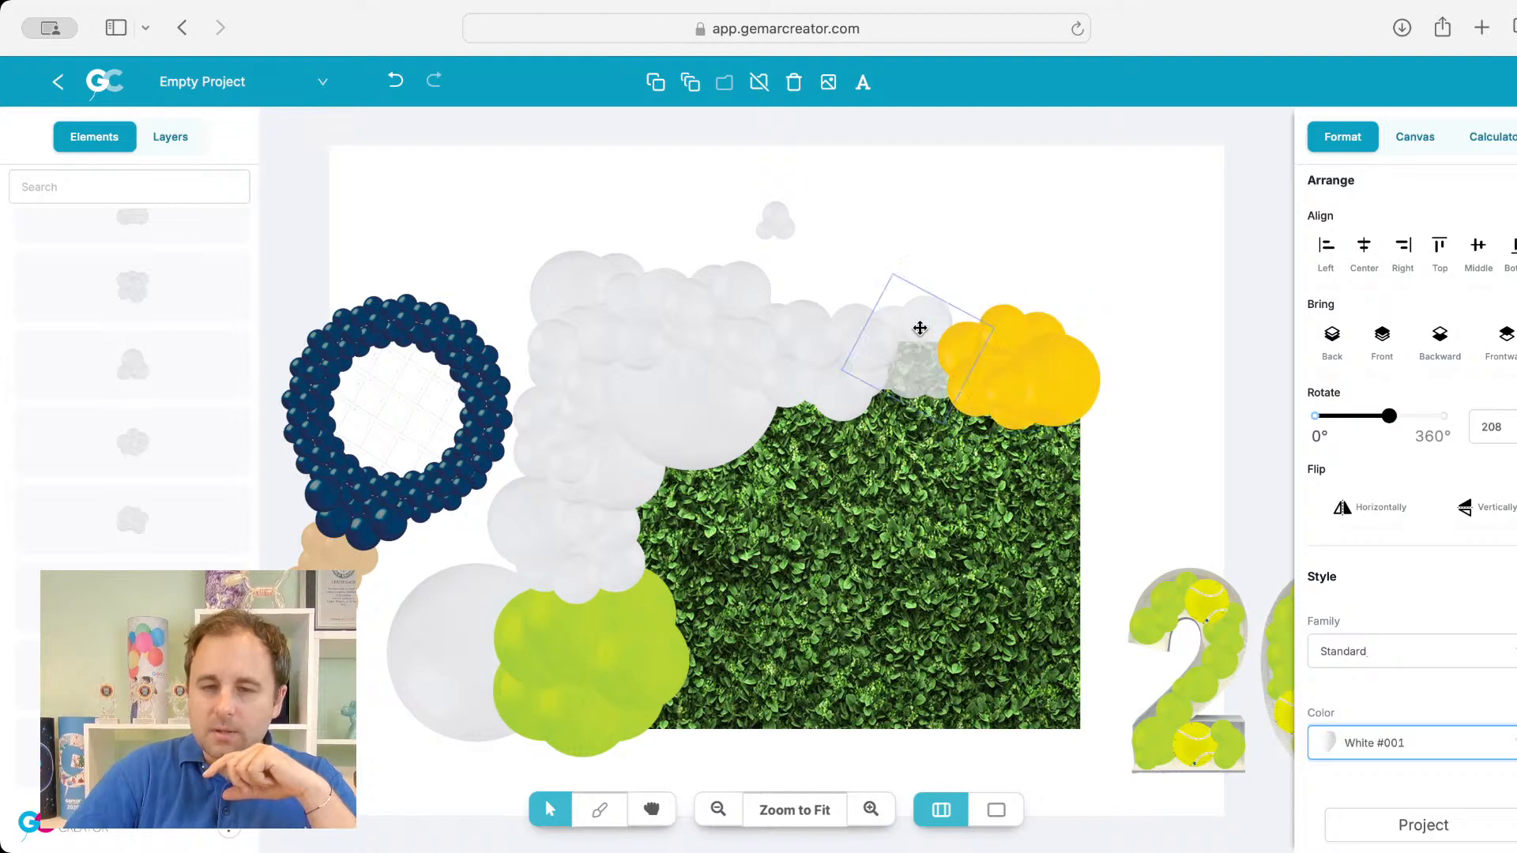
click(1389, 745)
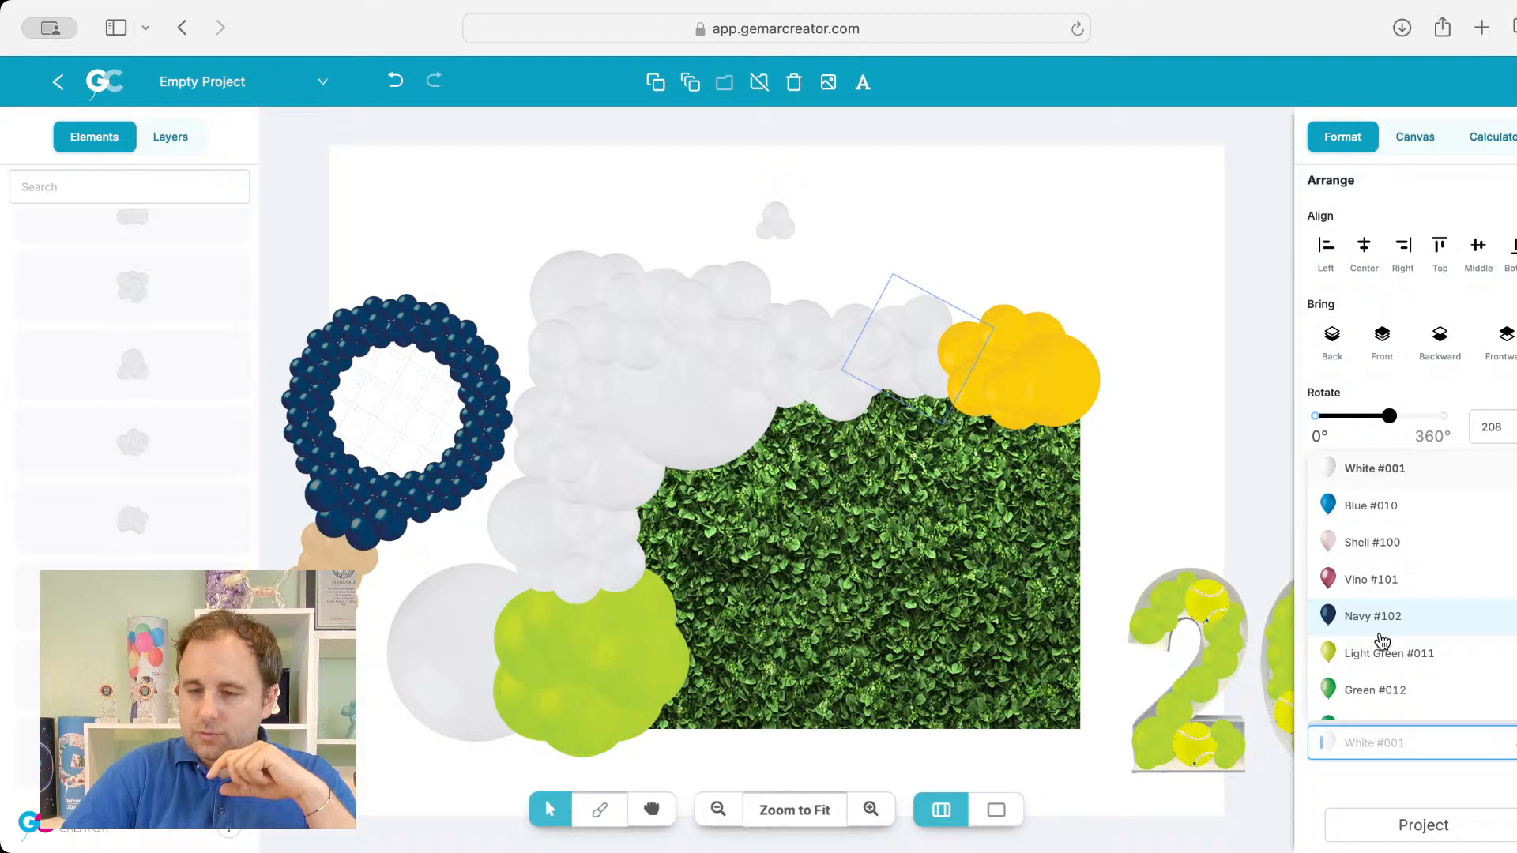
Step: Colour the garland's upper large-balloon cluster Light Green #011 and the mixed cluster at the upper-left corner Yellow #002
click(711, 400)
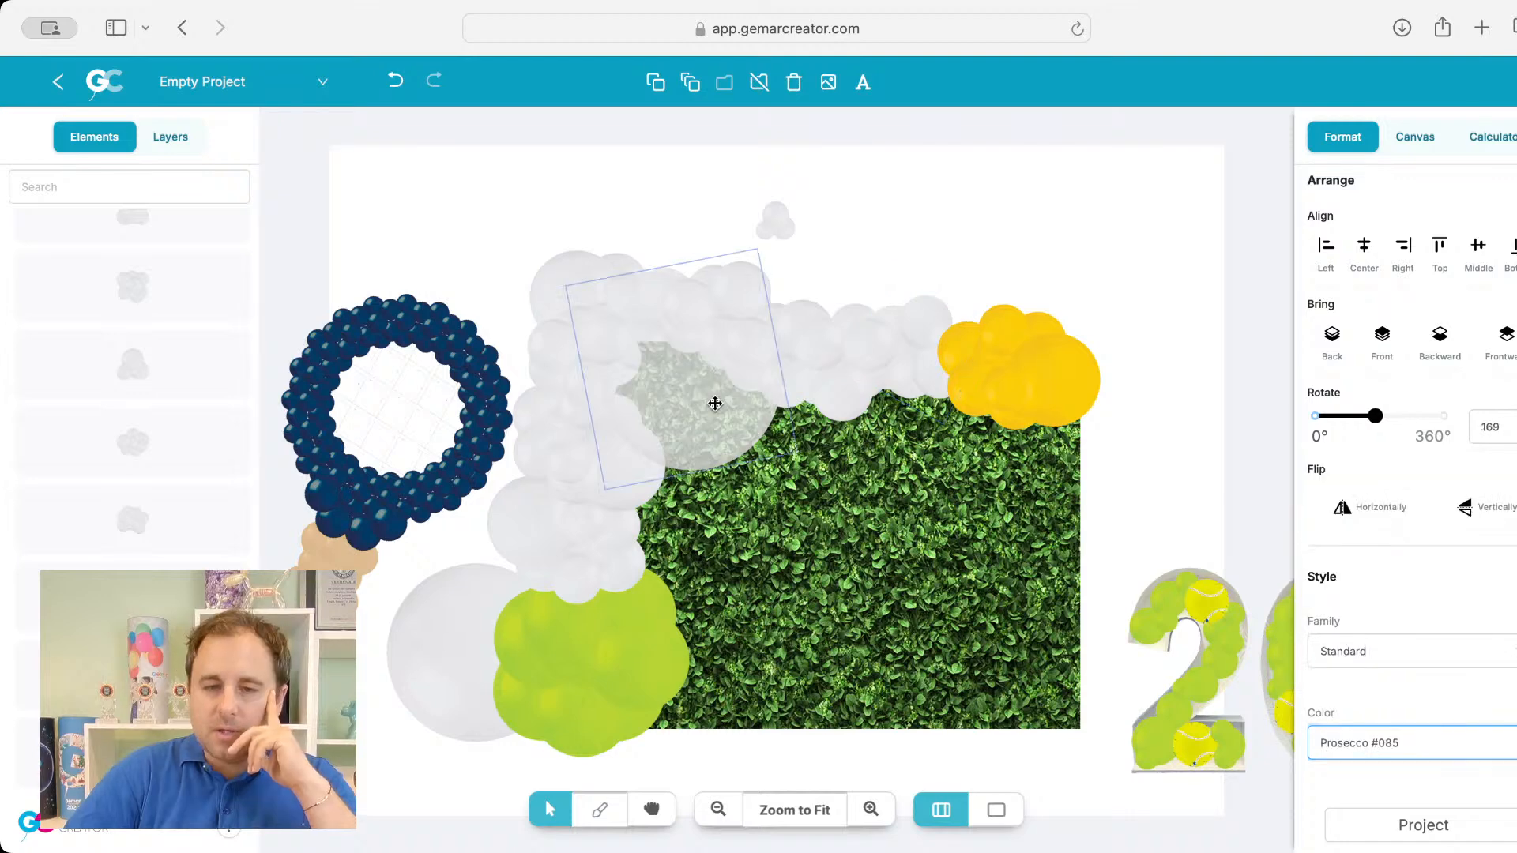
click(1361, 743)
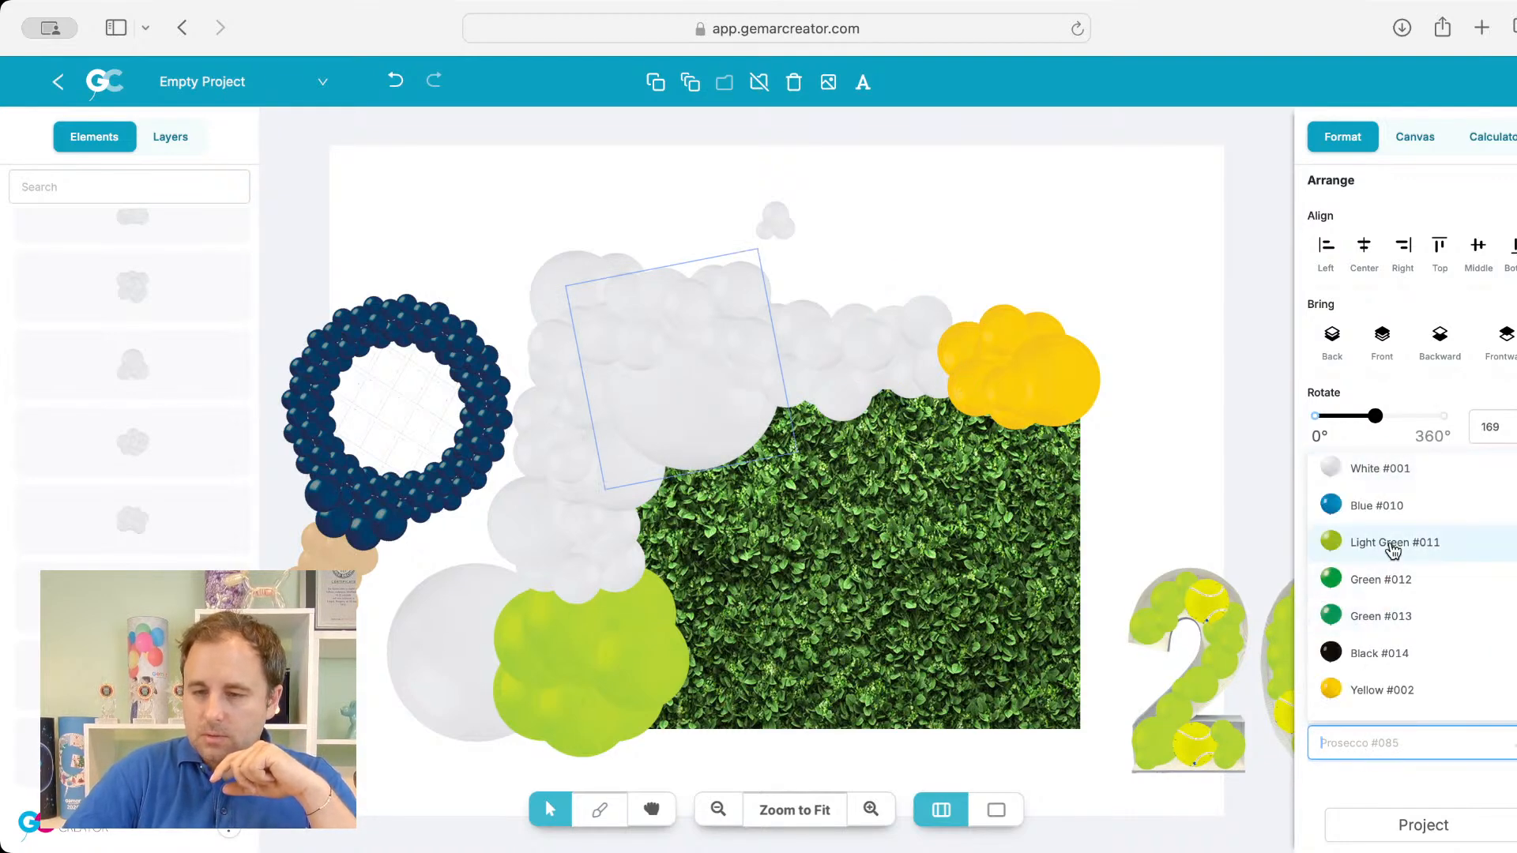
click(755, 309)
click(558, 281)
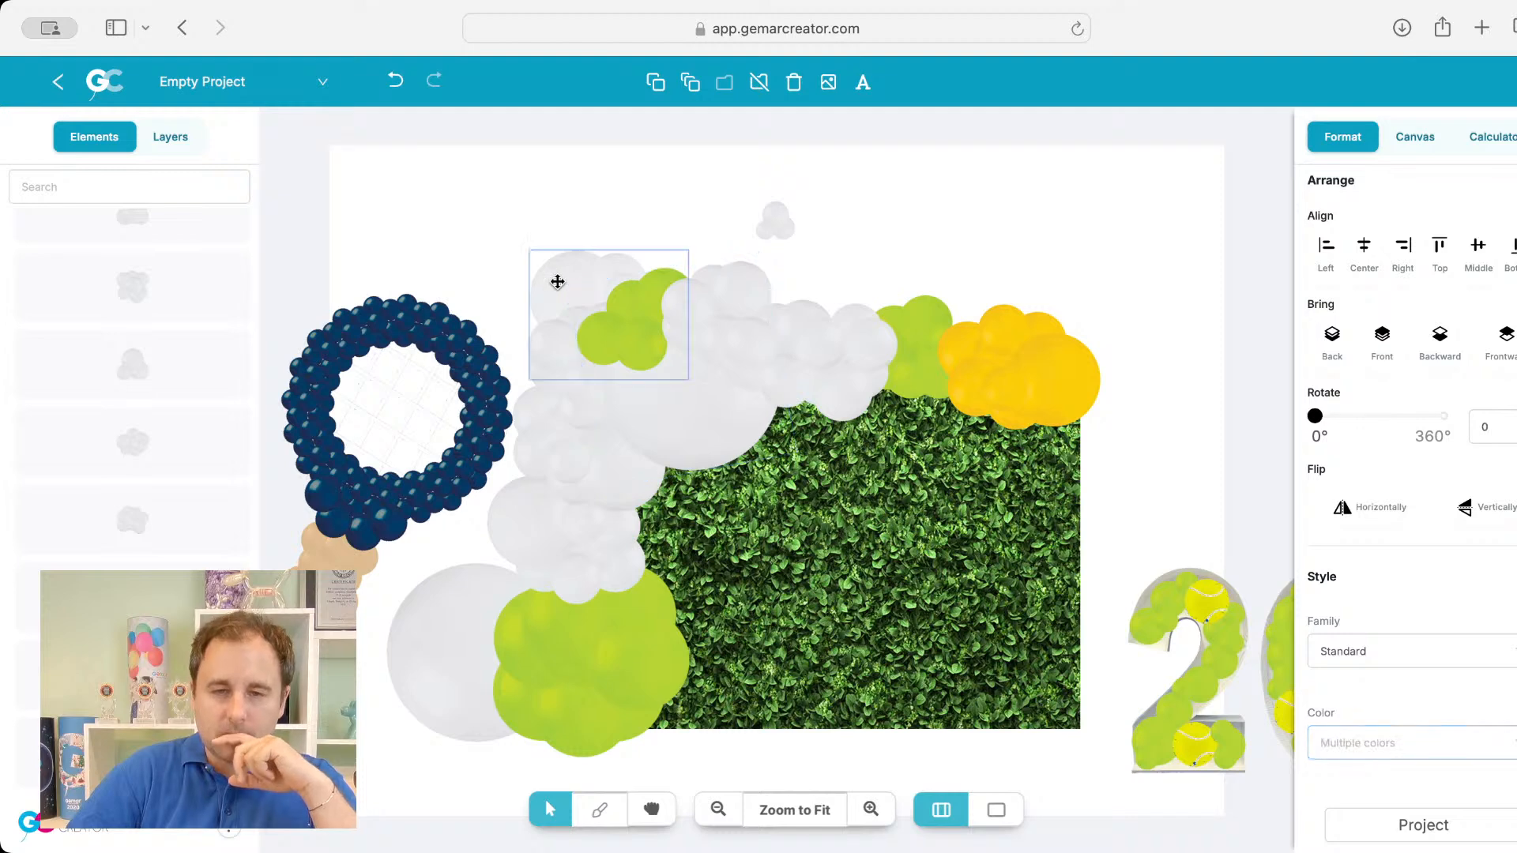
click(1359, 743)
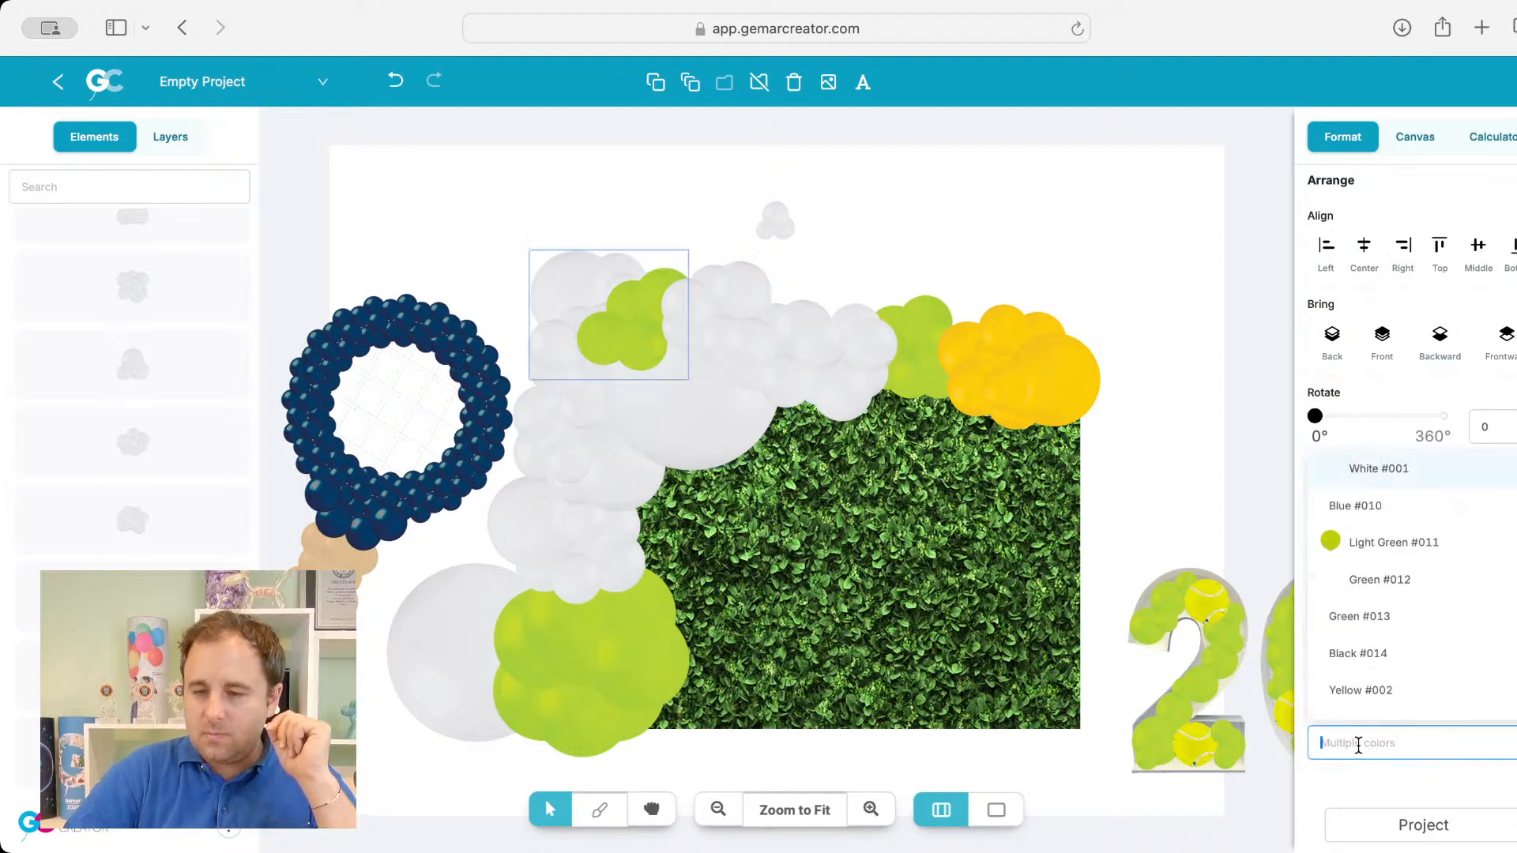
click(1383, 689)
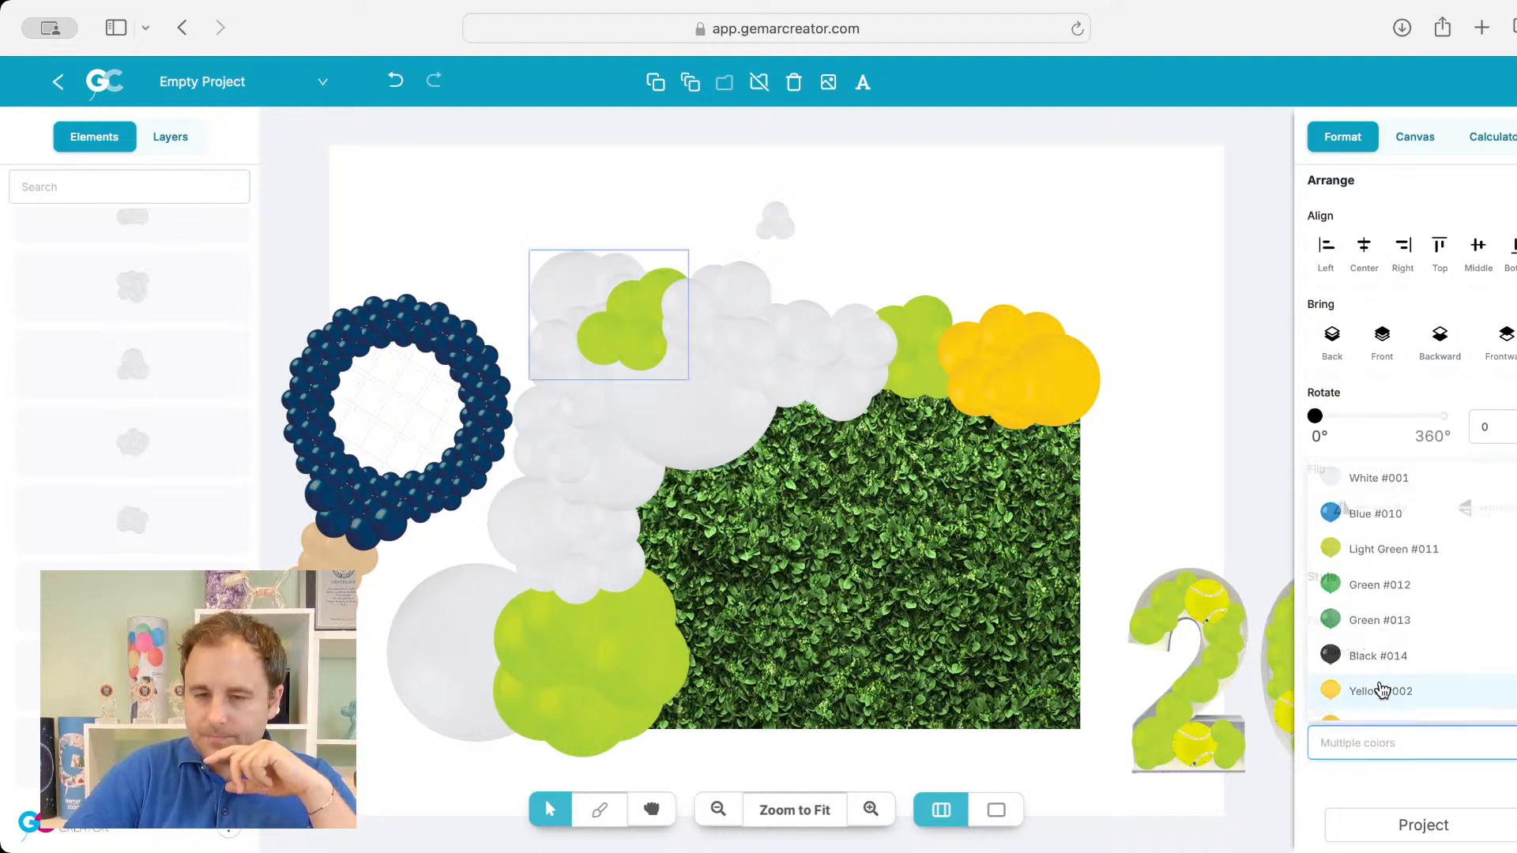
Step: Colour the cluster at the middle of the upper edge Light Green #011 and the topmost white cluster over the large balloon yellow
click(797, 341)
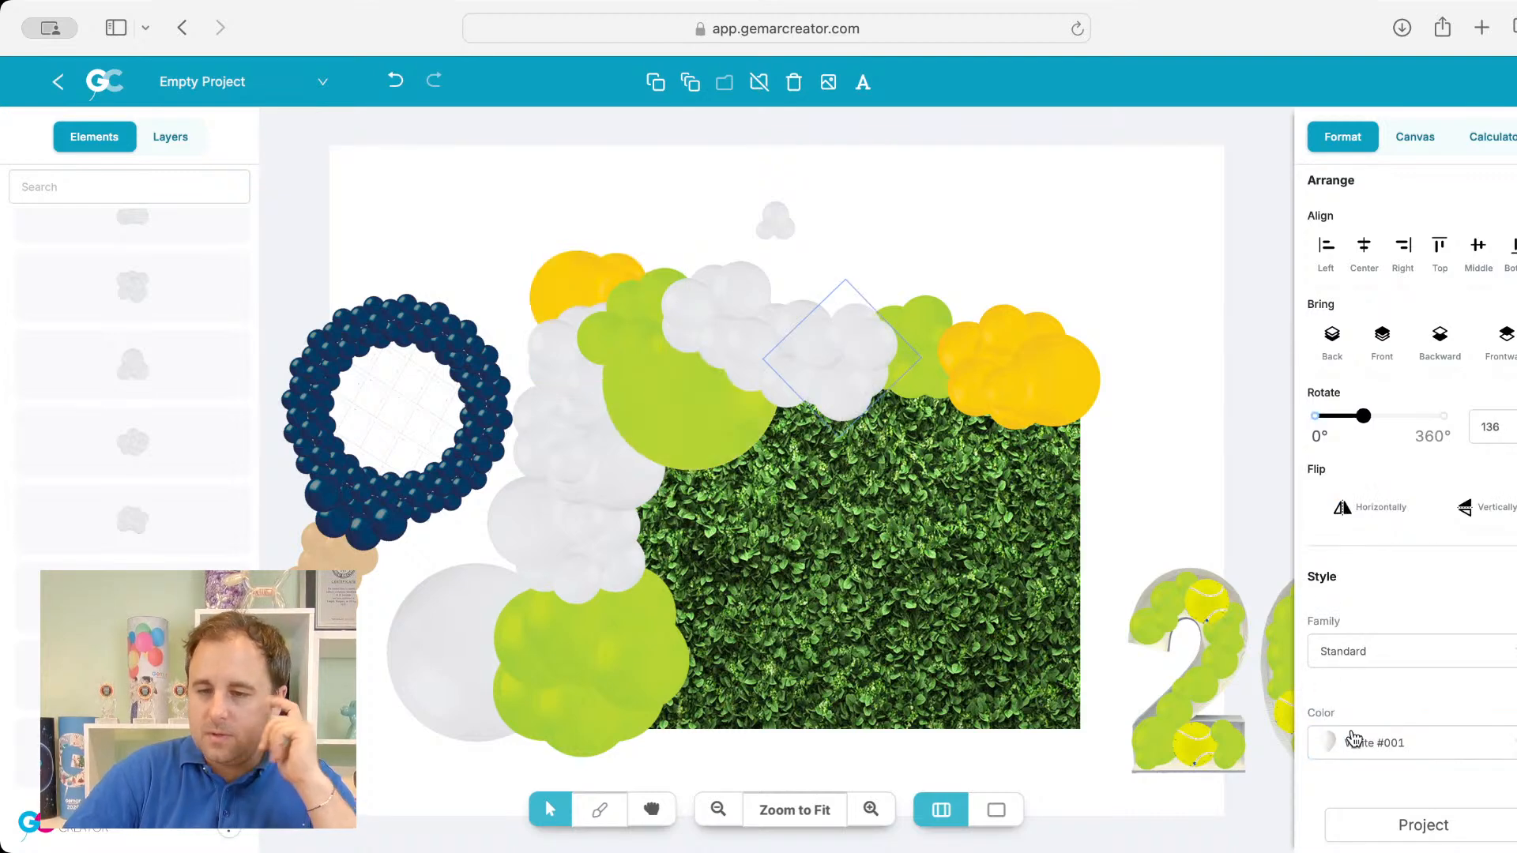
click(1355, 740)
click(1365, 668)
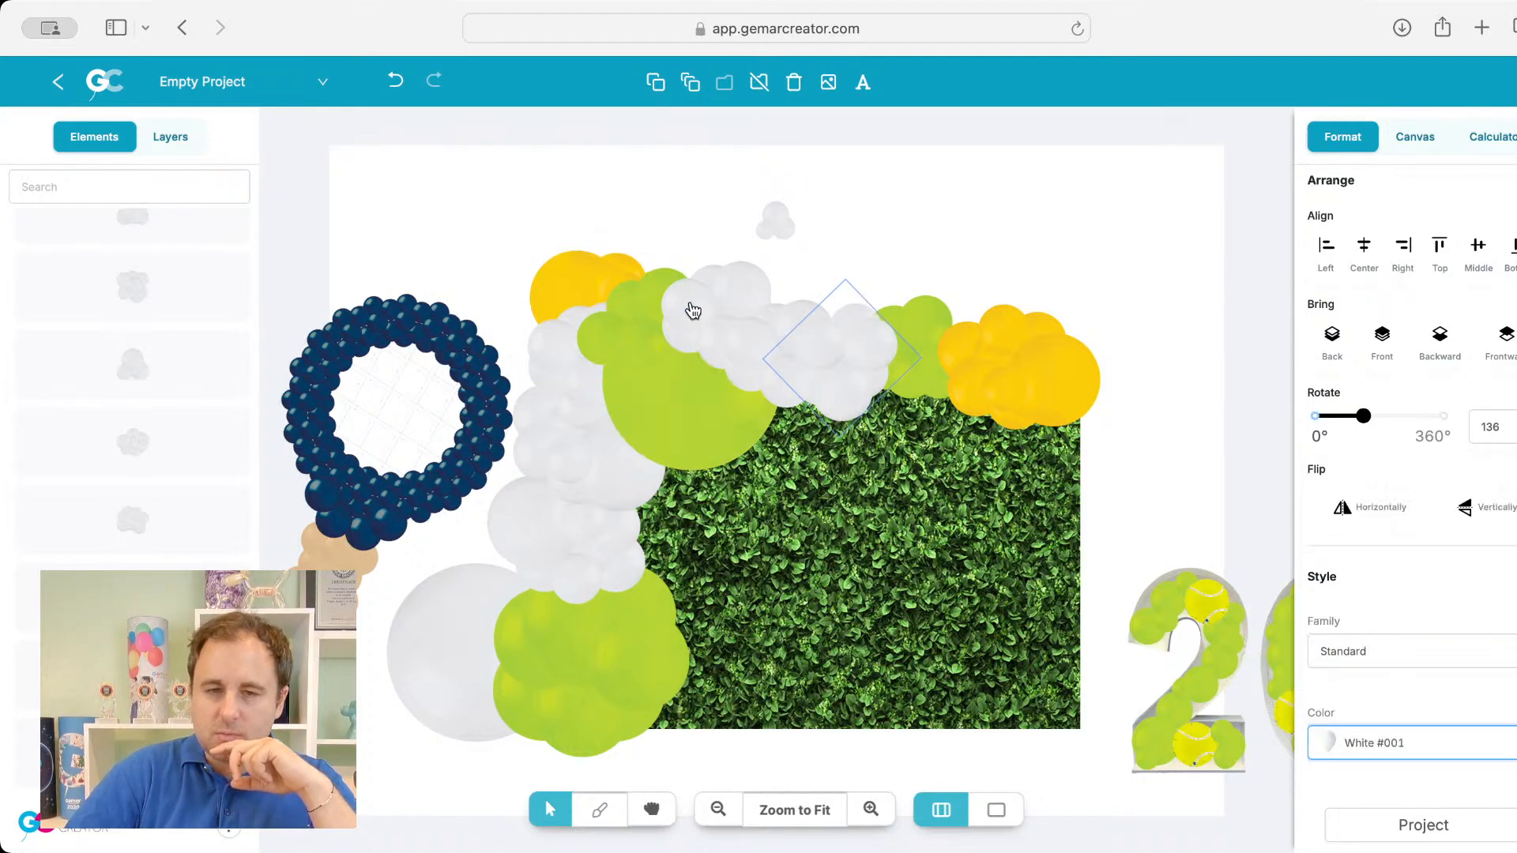
click(717, 299)
click(1373, 731)
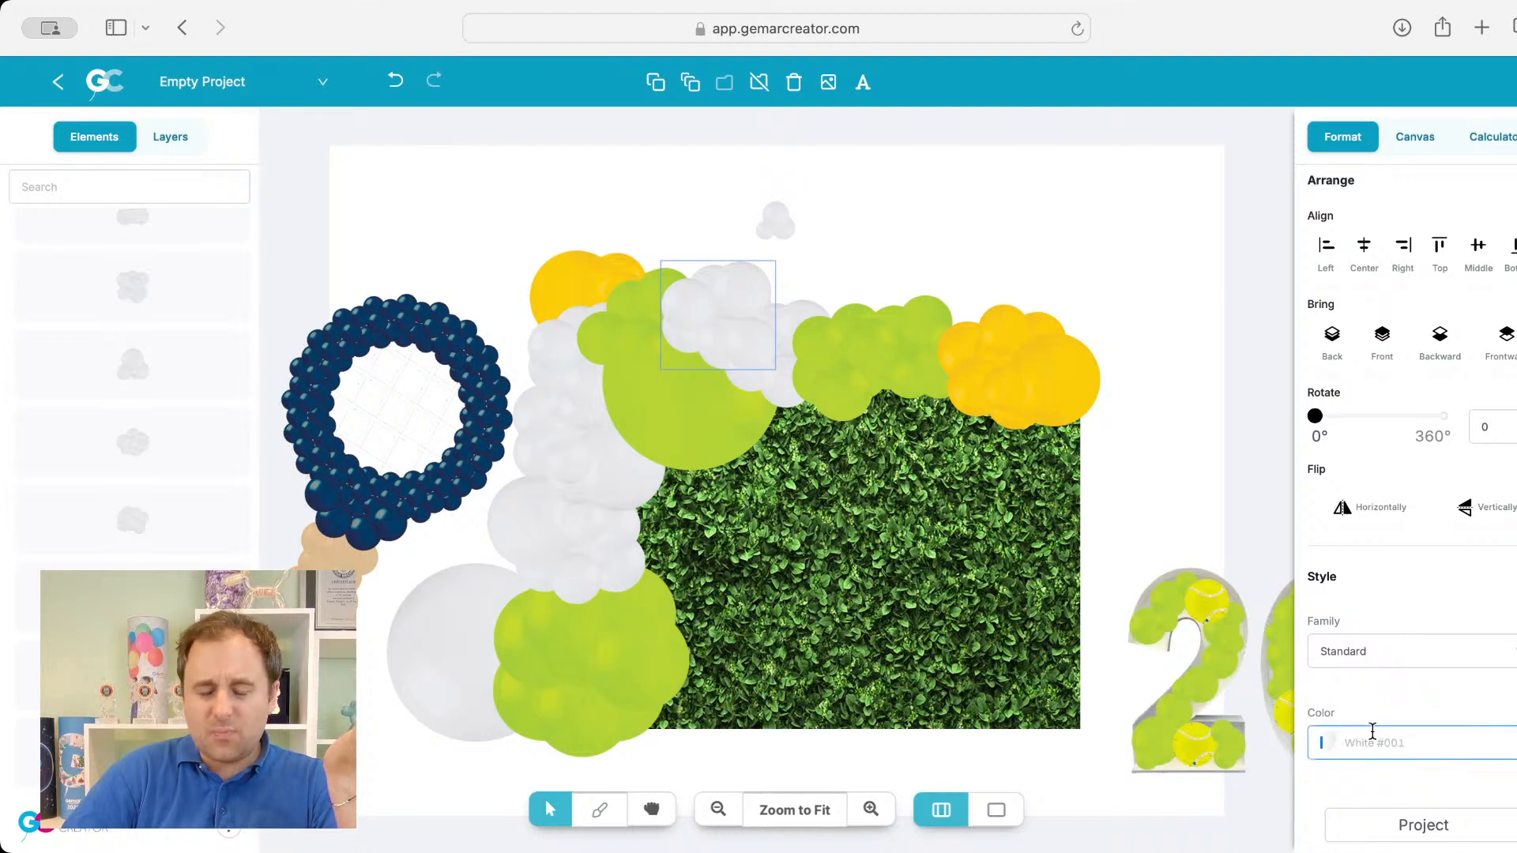
scroll(1344, 656, down, 3)
click(1312, 558)
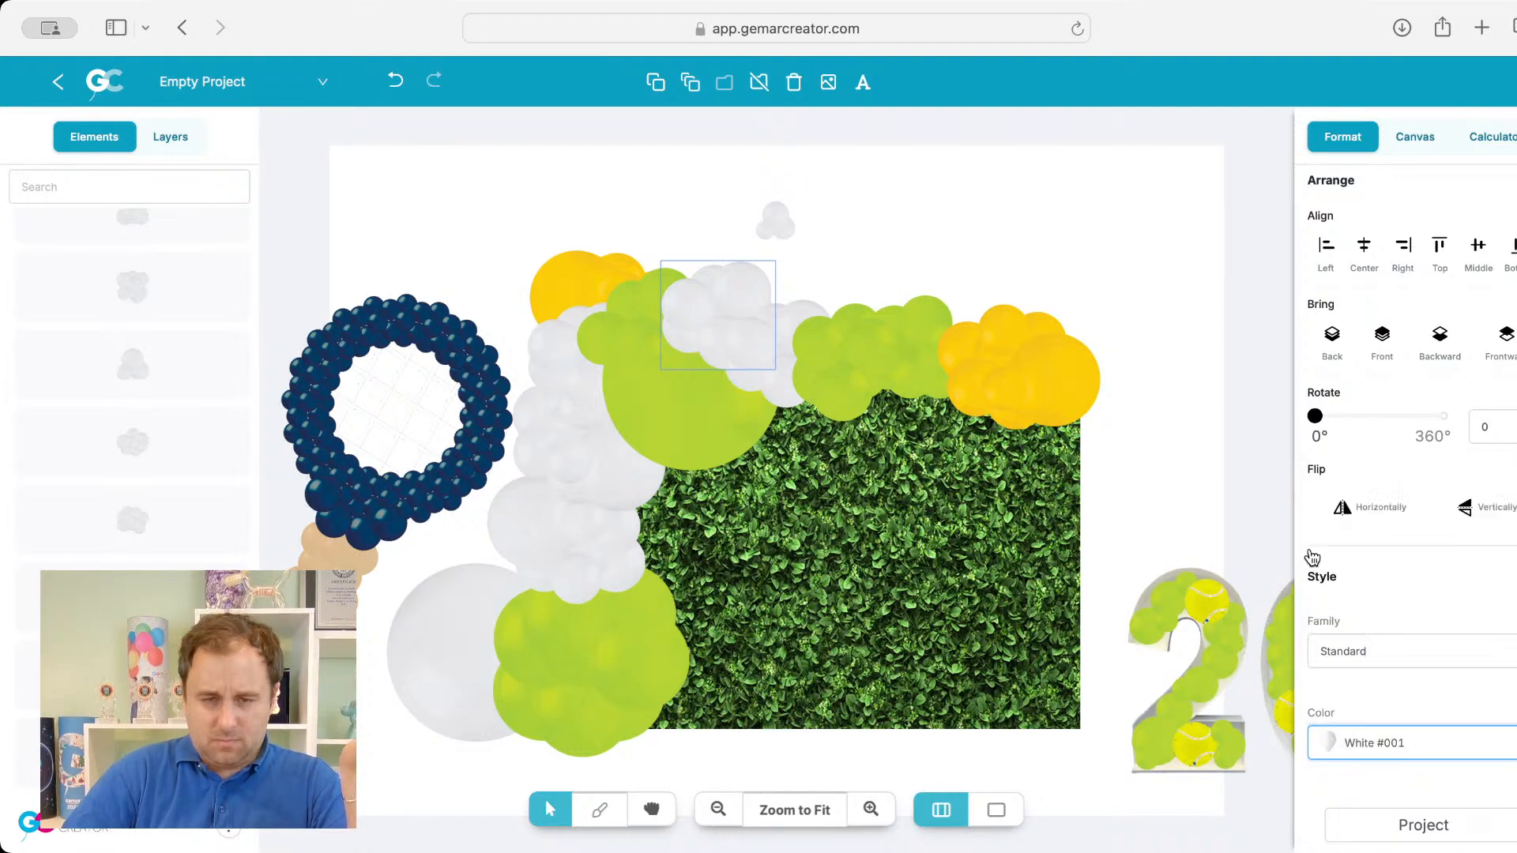
Step: Colour the remaining white cluster on the wall's upper edge Yellow #002
click(779, 354)
click(761, 376)
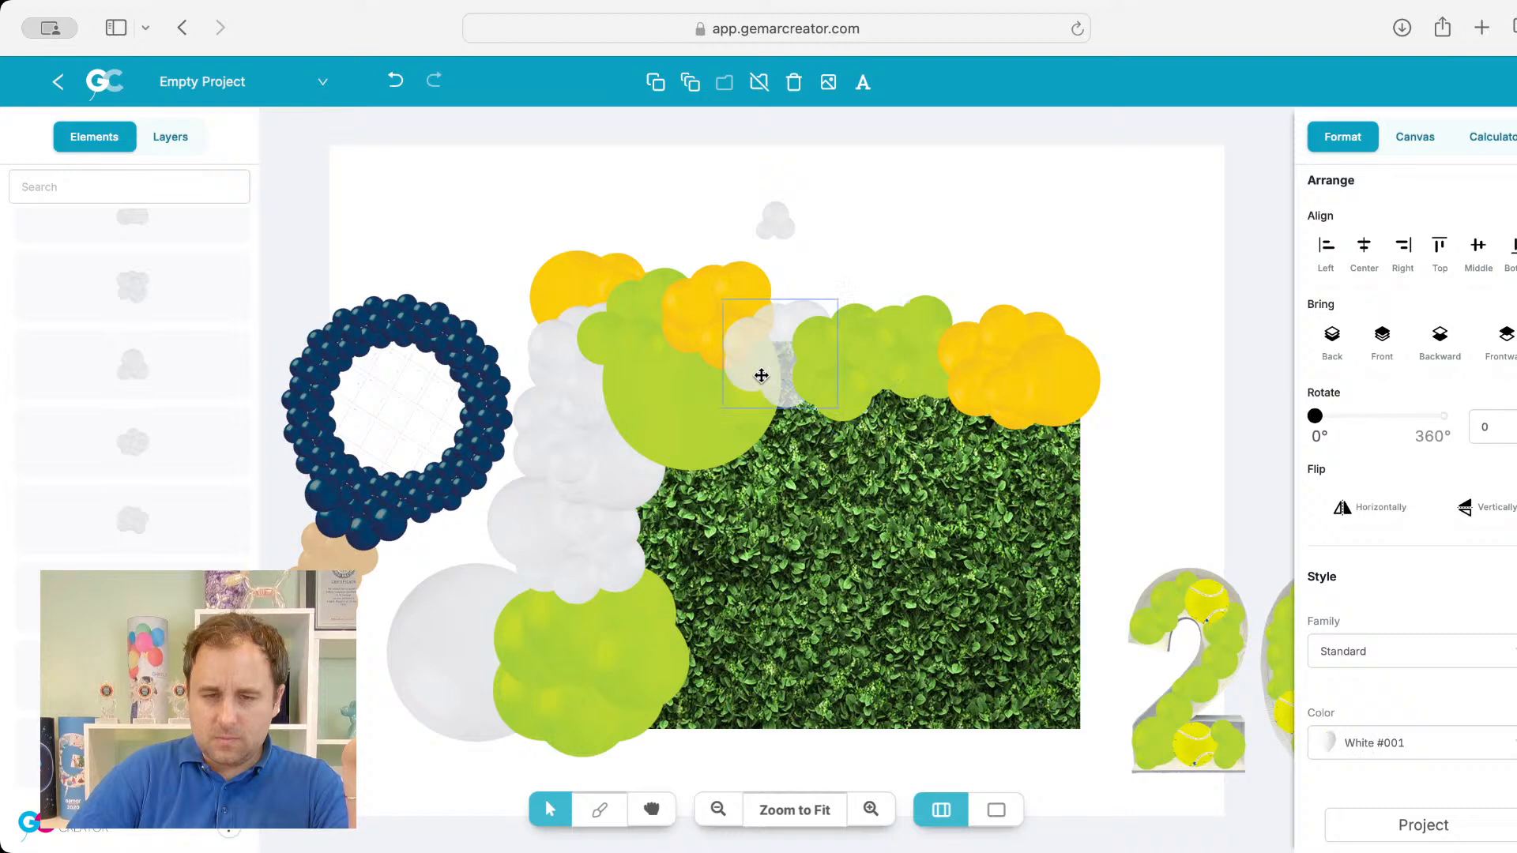
click(1318, 741)
scroll(1375, 664, down, 1)
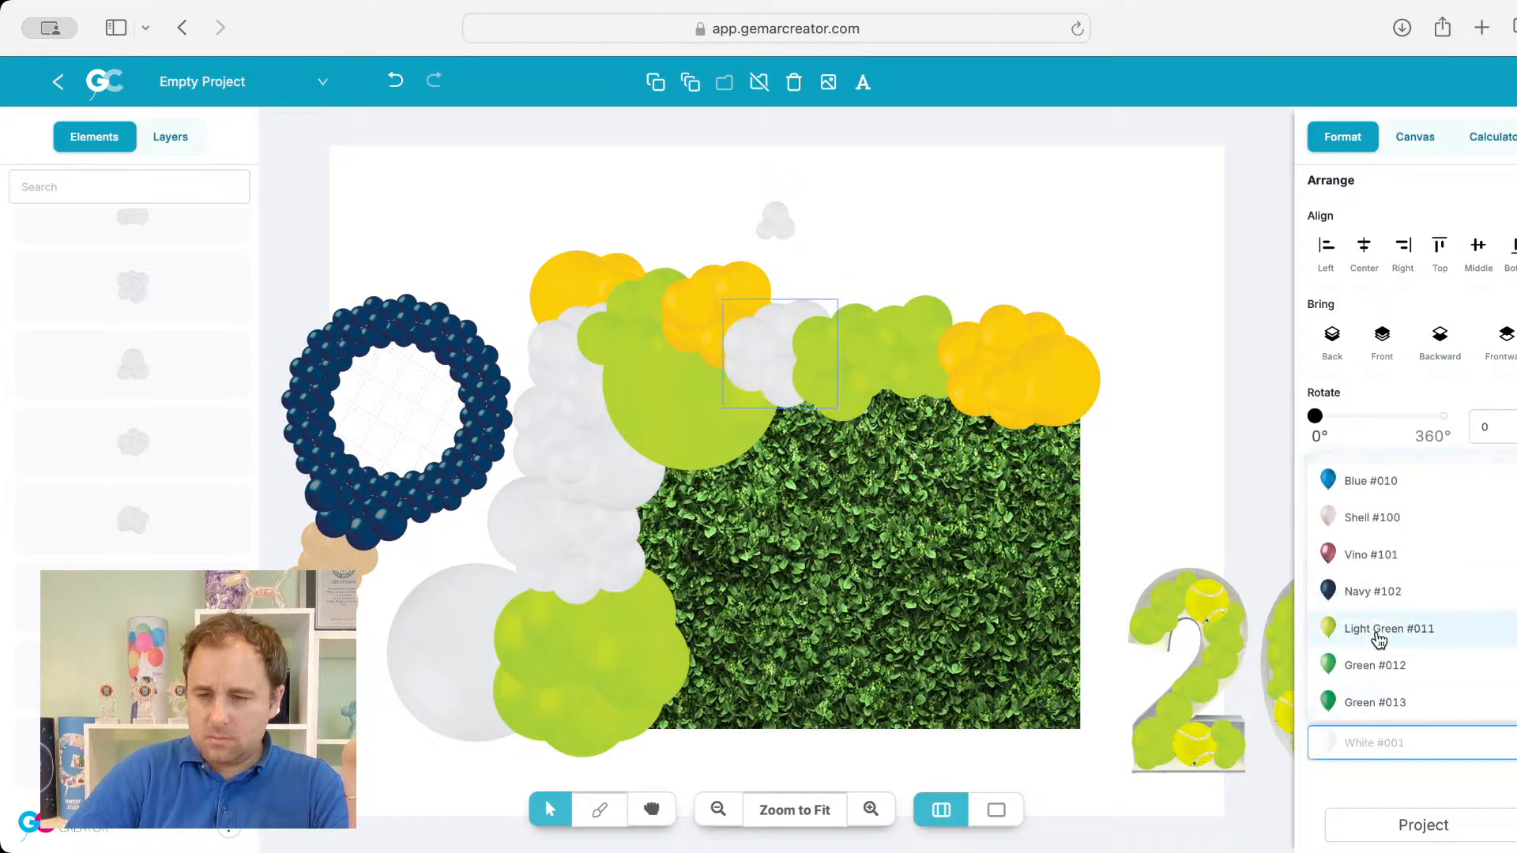
scroll(1379, 639, down, 5)
scroll(1377, 521, up, 2)
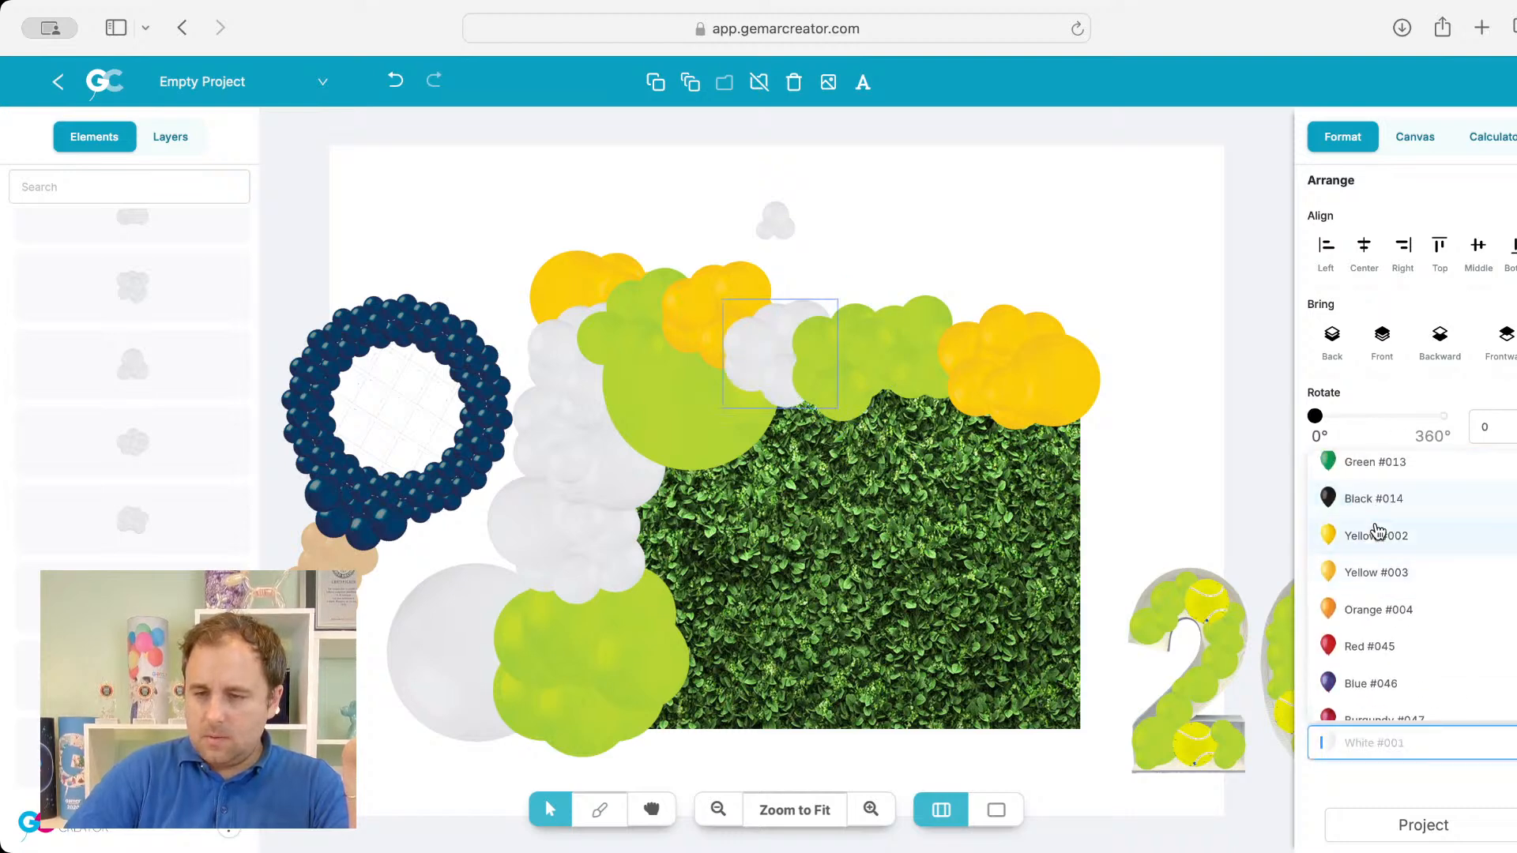
click(1378, 534)
Step: Colour the small cluster just below the upper-left yellow cluster Light Green #011
click(569, 340)
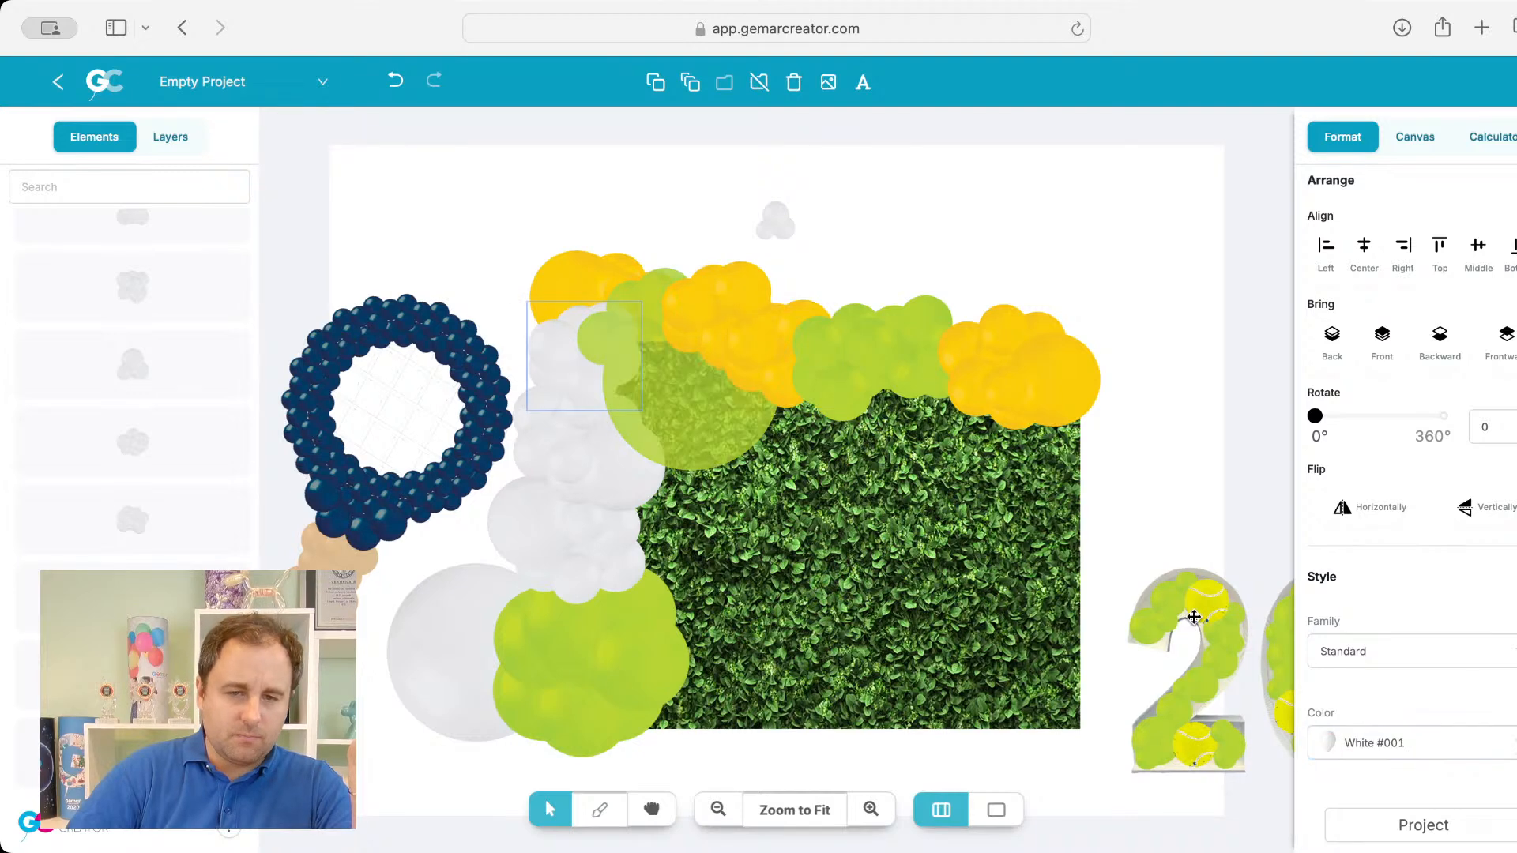
click(1381, 741)
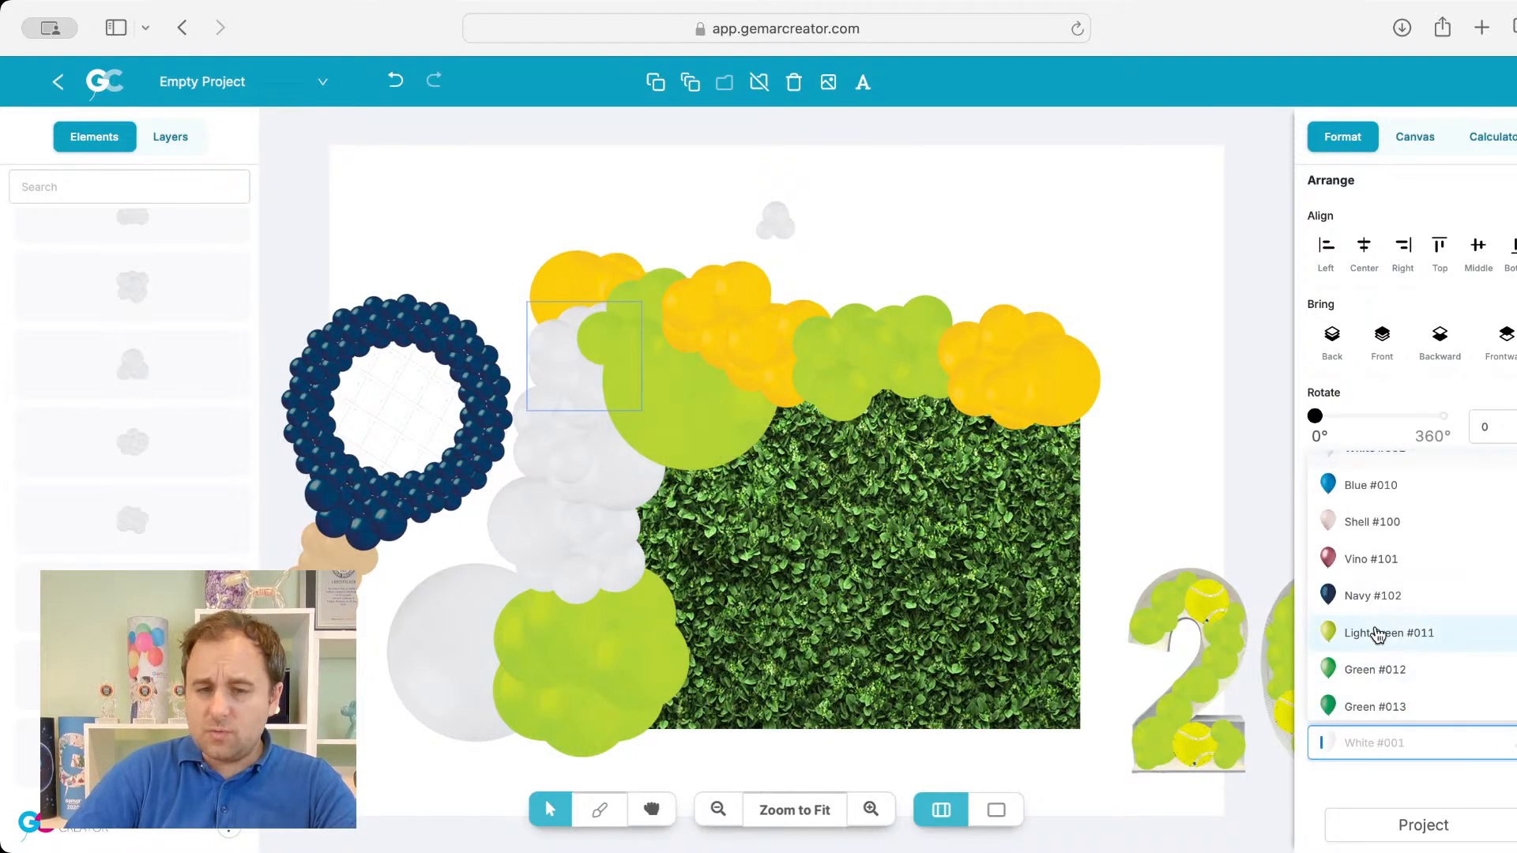
click(1377, 633)
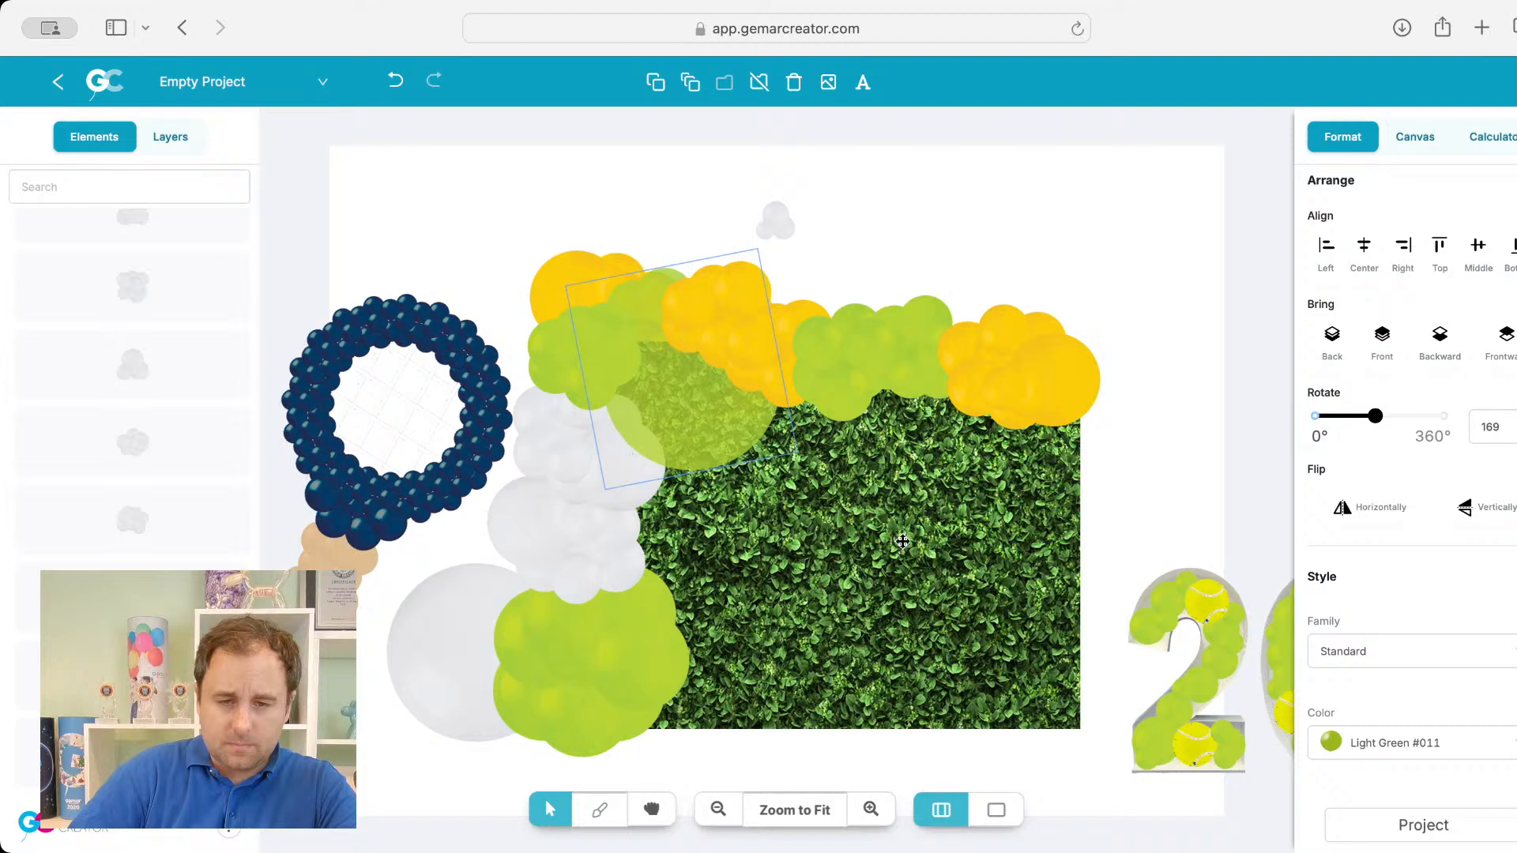
Step: Colour the lower-left large balloon and the clusters just above it yellow, and the last white cluster on the left edge Light Green #011
click(435, 679)
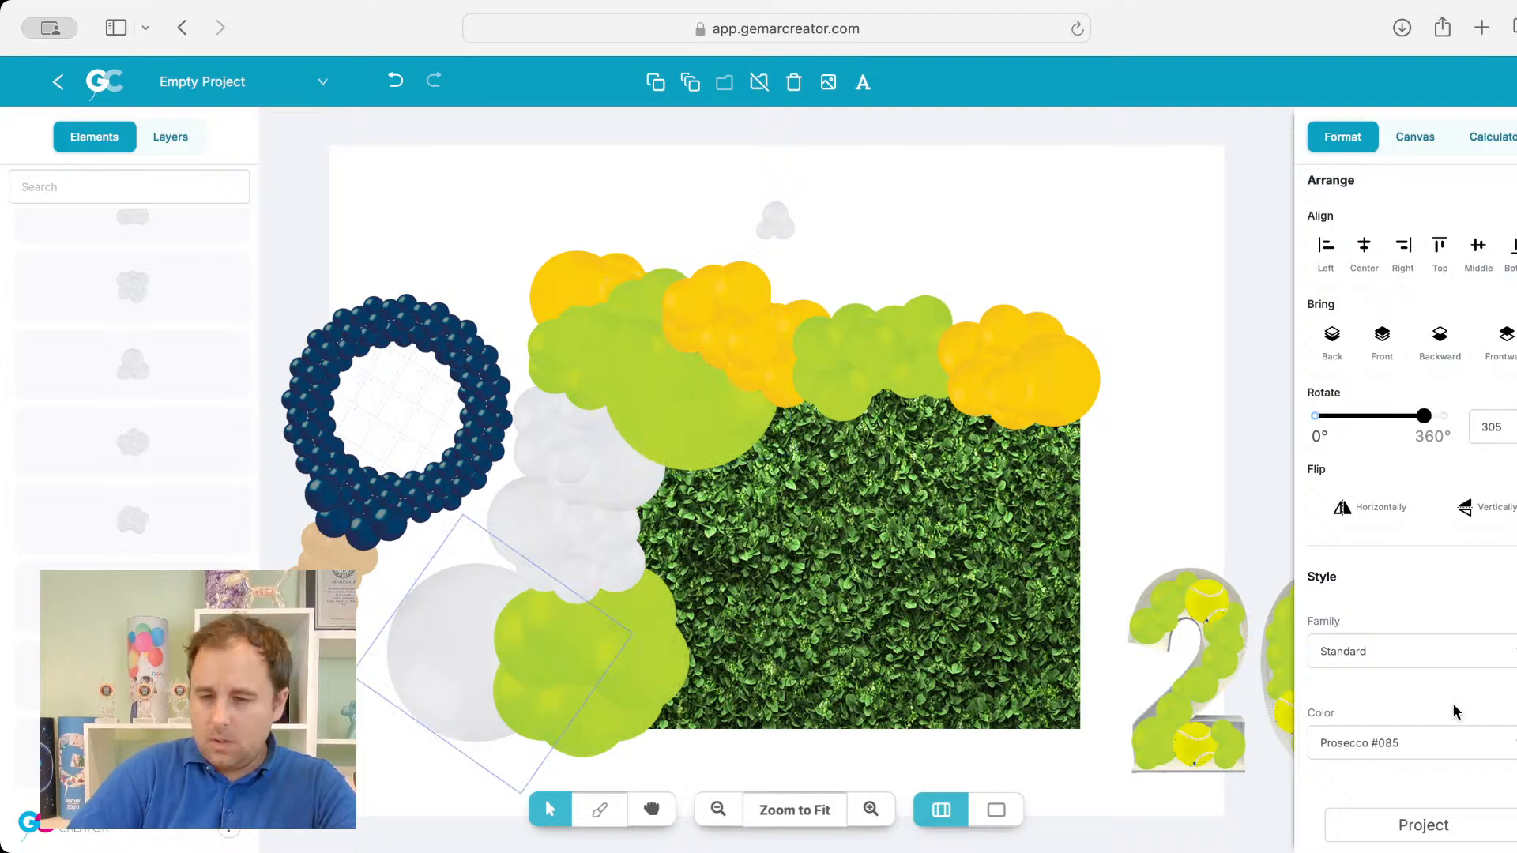
click(1452, 743)
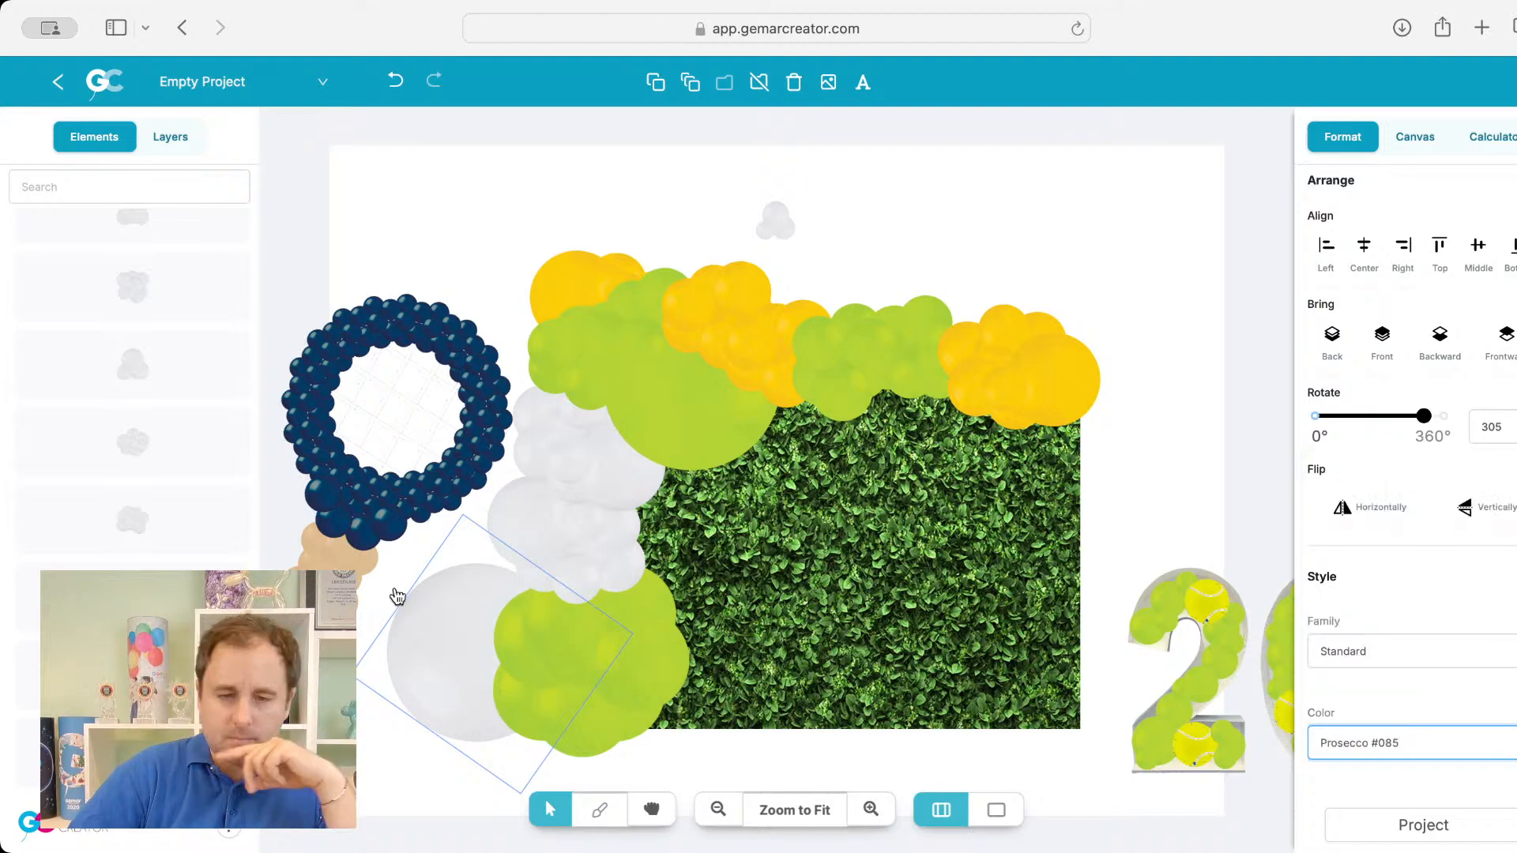
click(1402, 757)
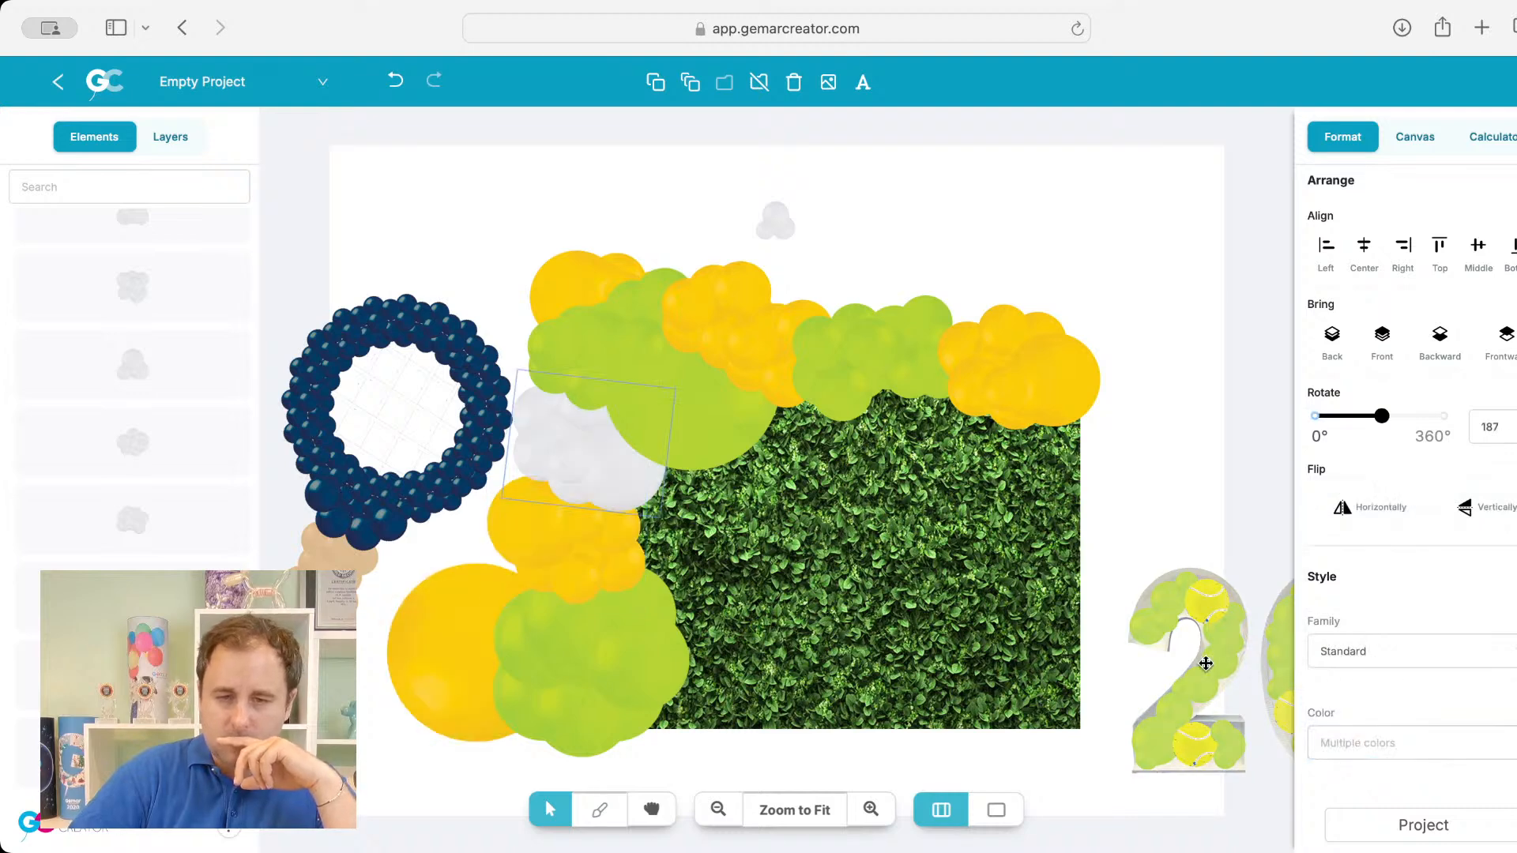
click(1354, 738)
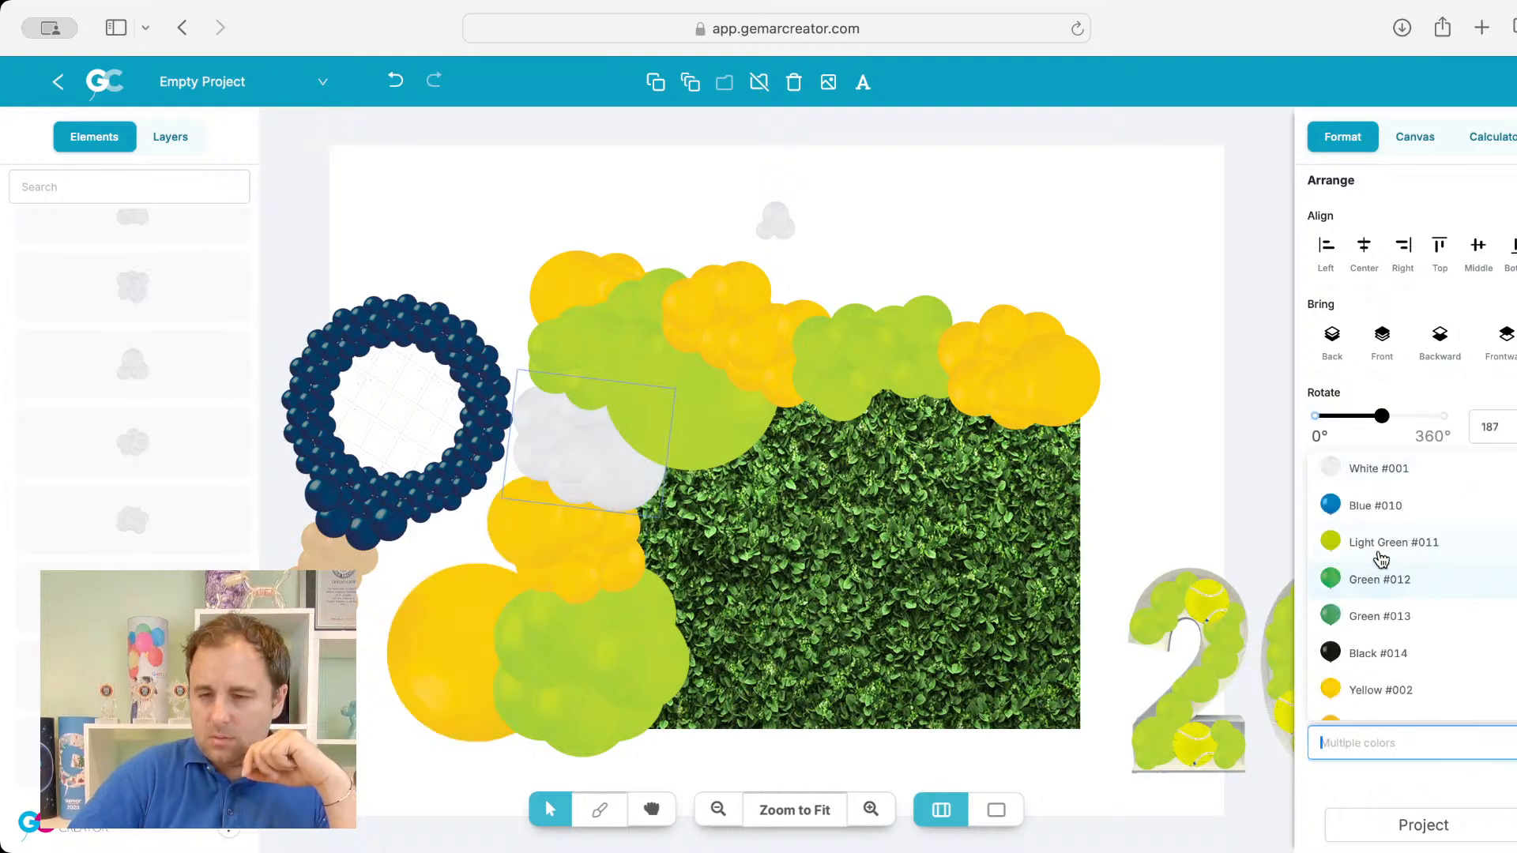
click(1380, 546)
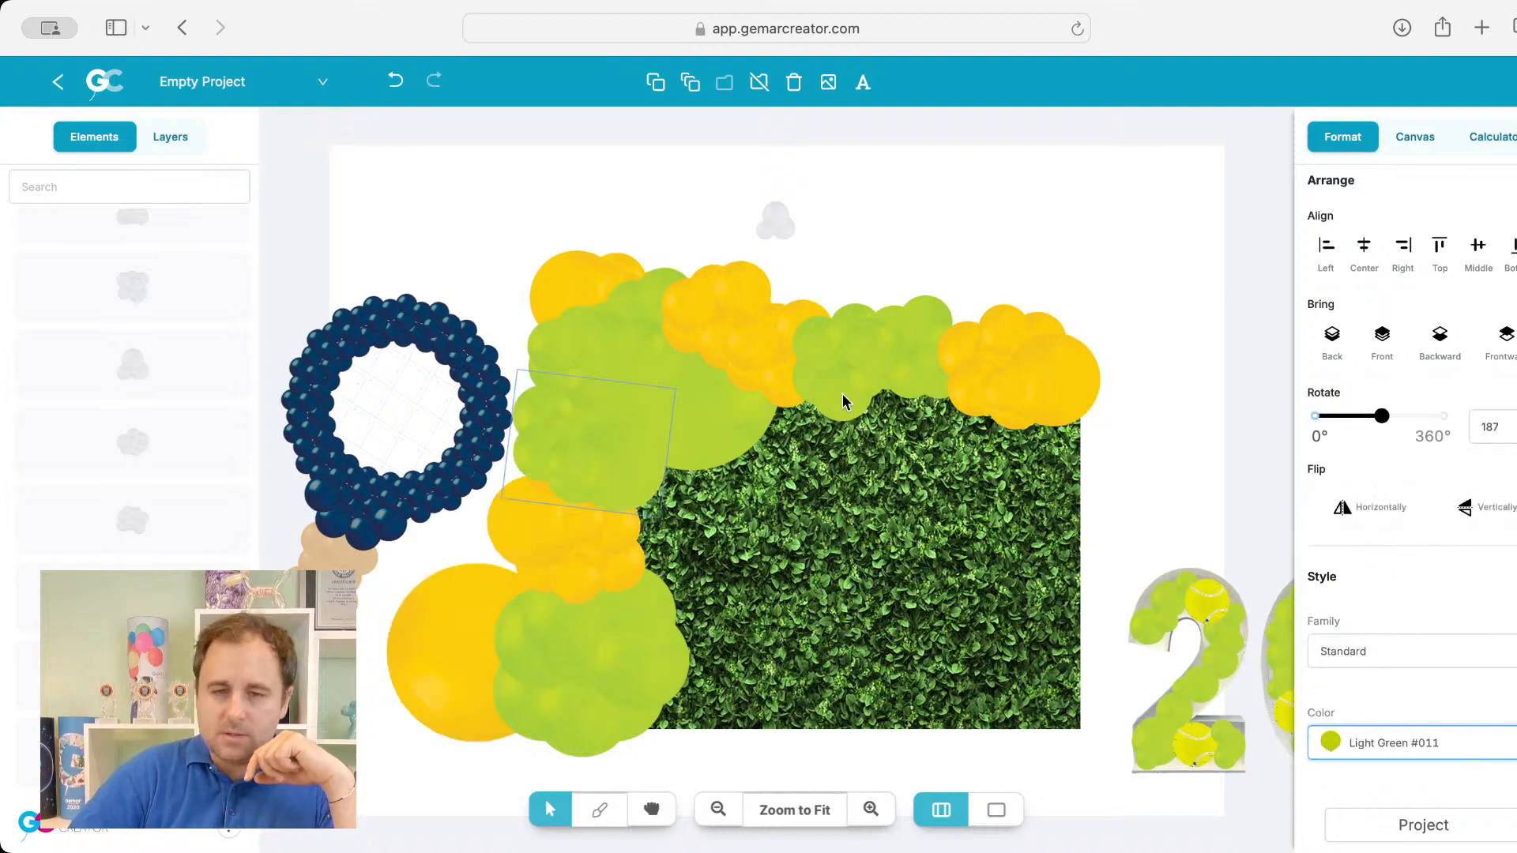
Step: Move the loose three-balloon cluster above the garland to the right, duplicate it, and colour the moved one Light Green #011
click(796, 226)
drag(798, 225, 879, 218)
key(super+d)
click(1361, 747)
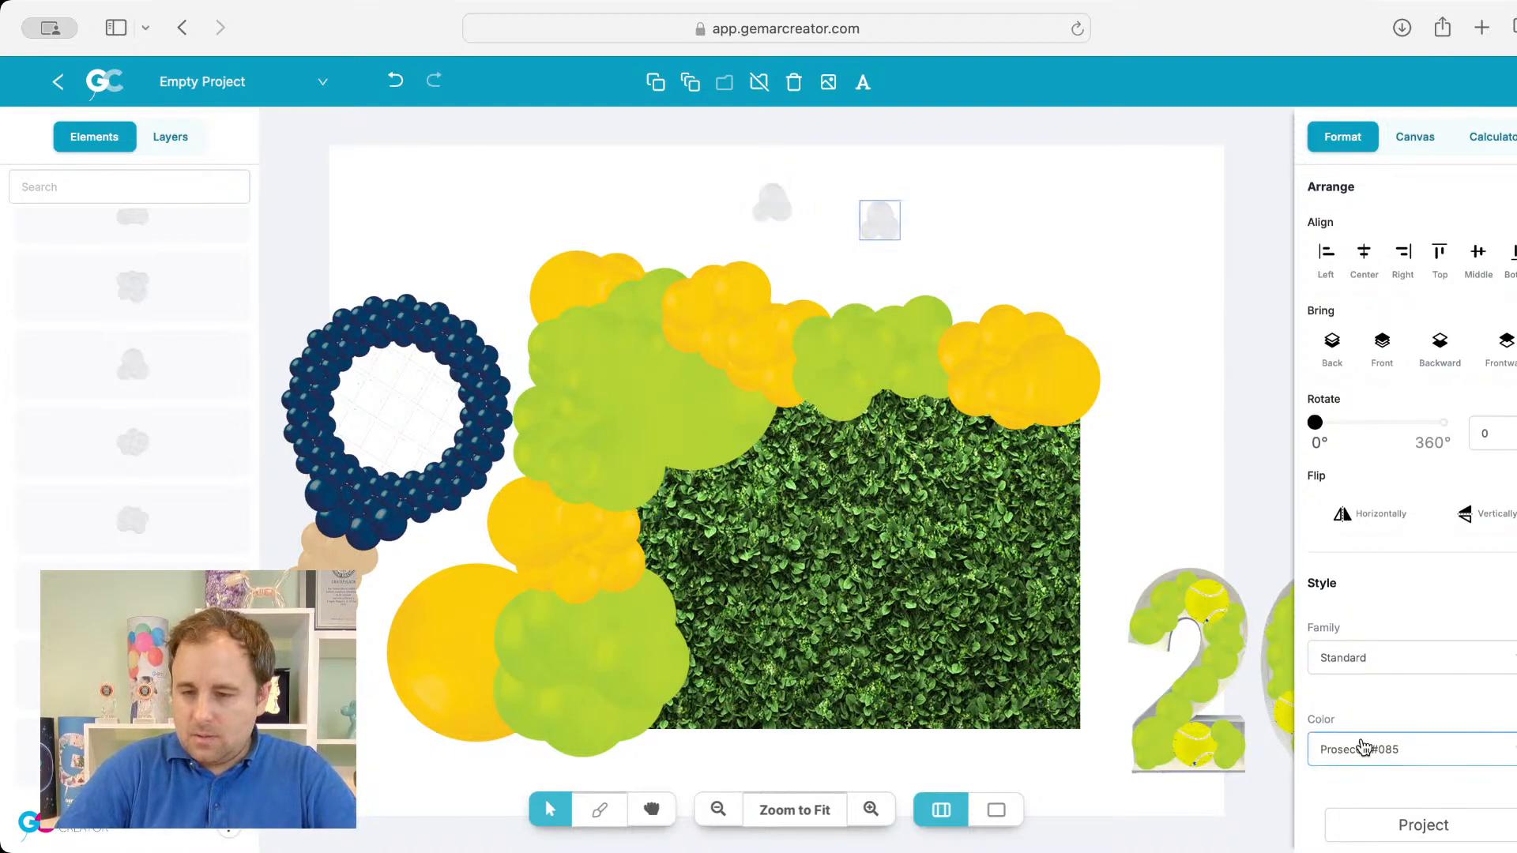
click(1365, 660)
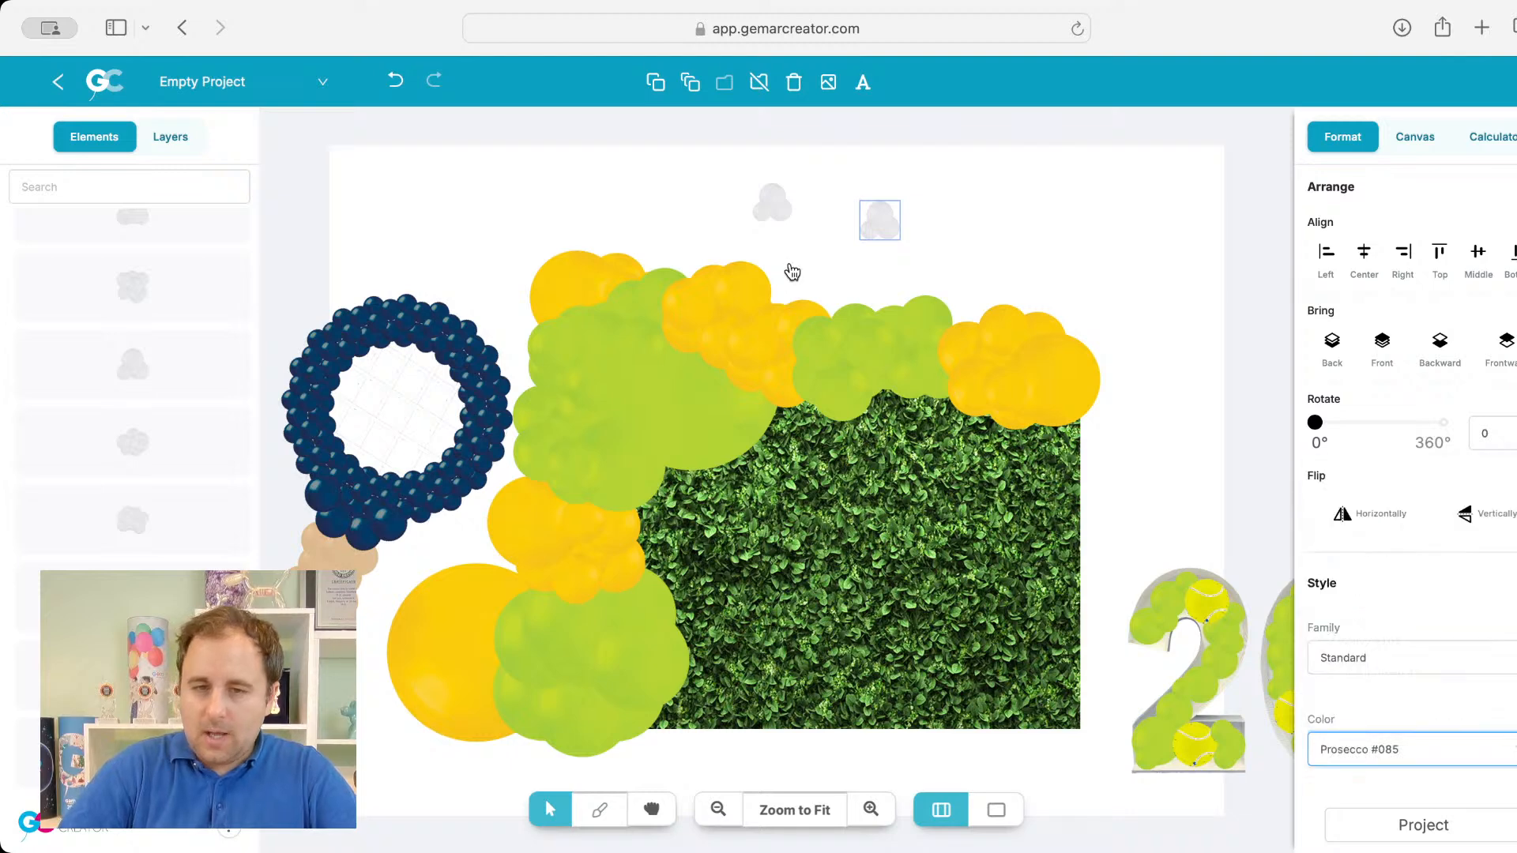
Step: Colour the remaining white three-balloon cluster above the garland Yellow #002
click(789, 204)
click(1344, 749)
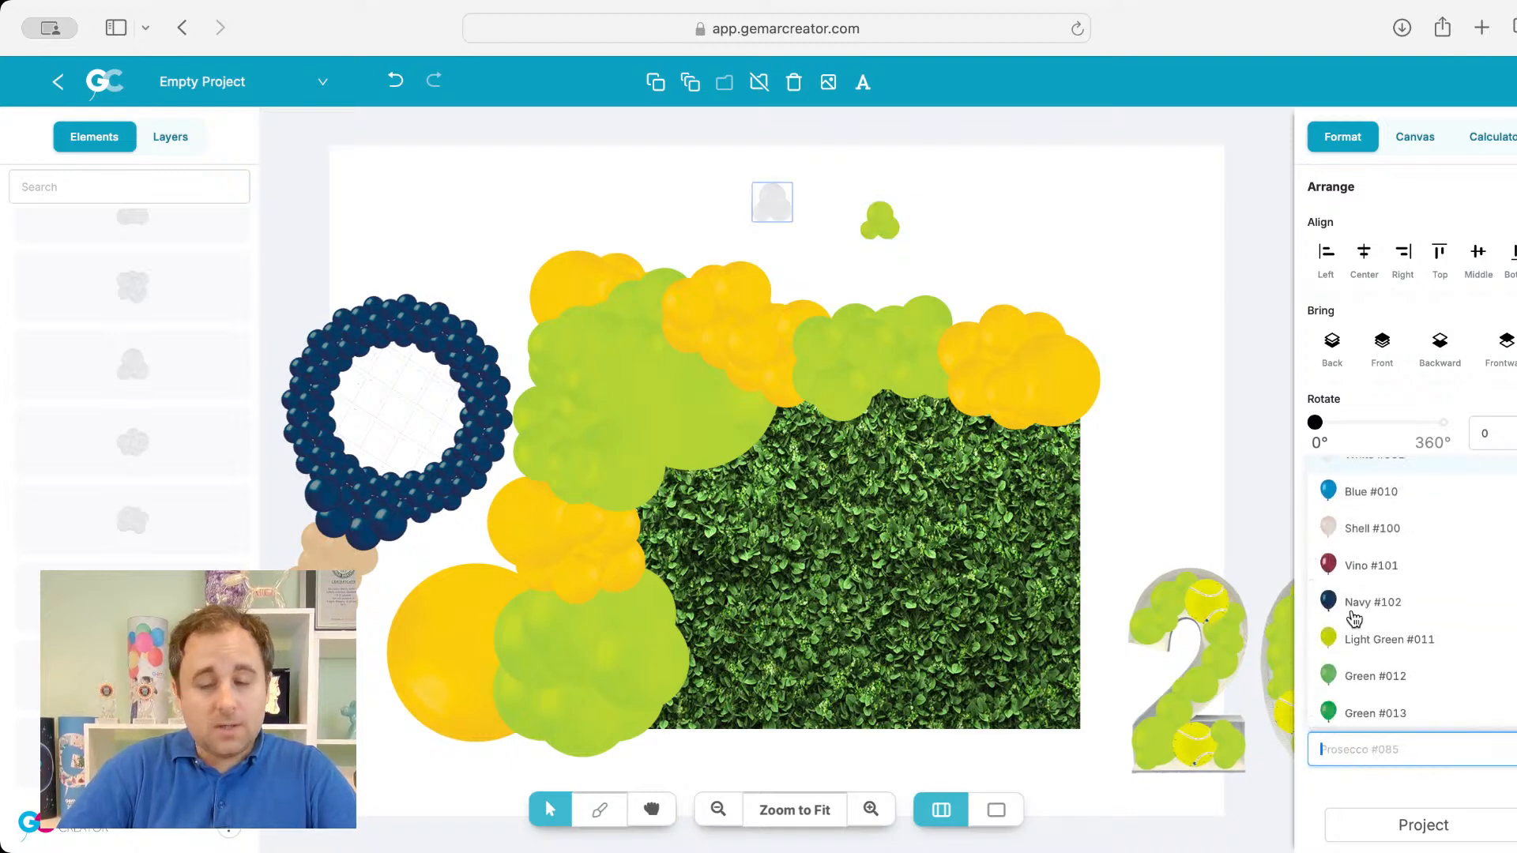
scroll(1354, 715, down, 5)
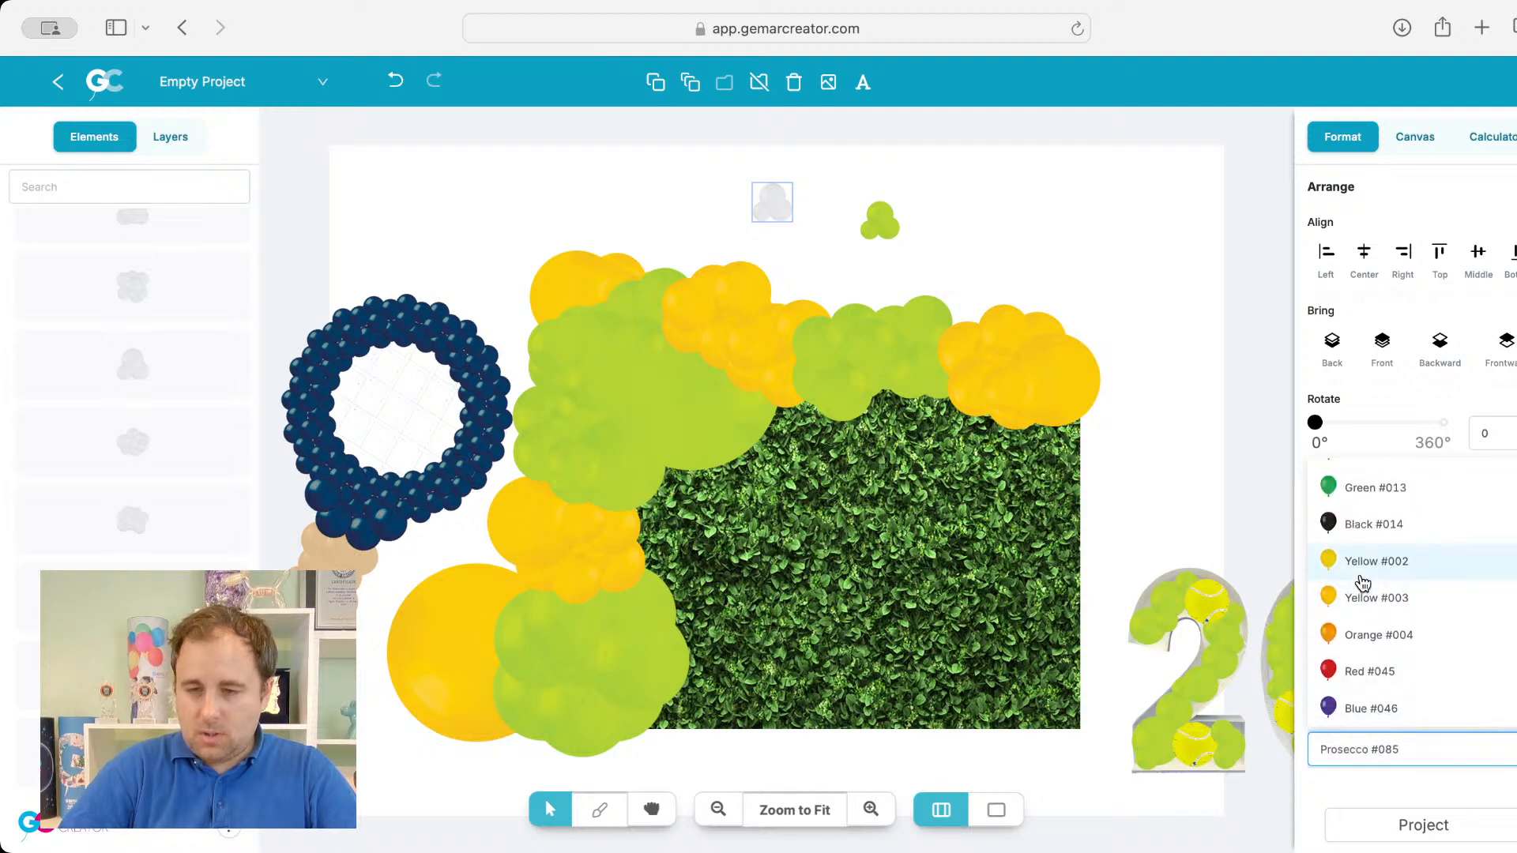
Step: Scatter copies of the loose light green and yellow three-balloon clusters over the garland, and move both originals onto it as well
key(super+v)
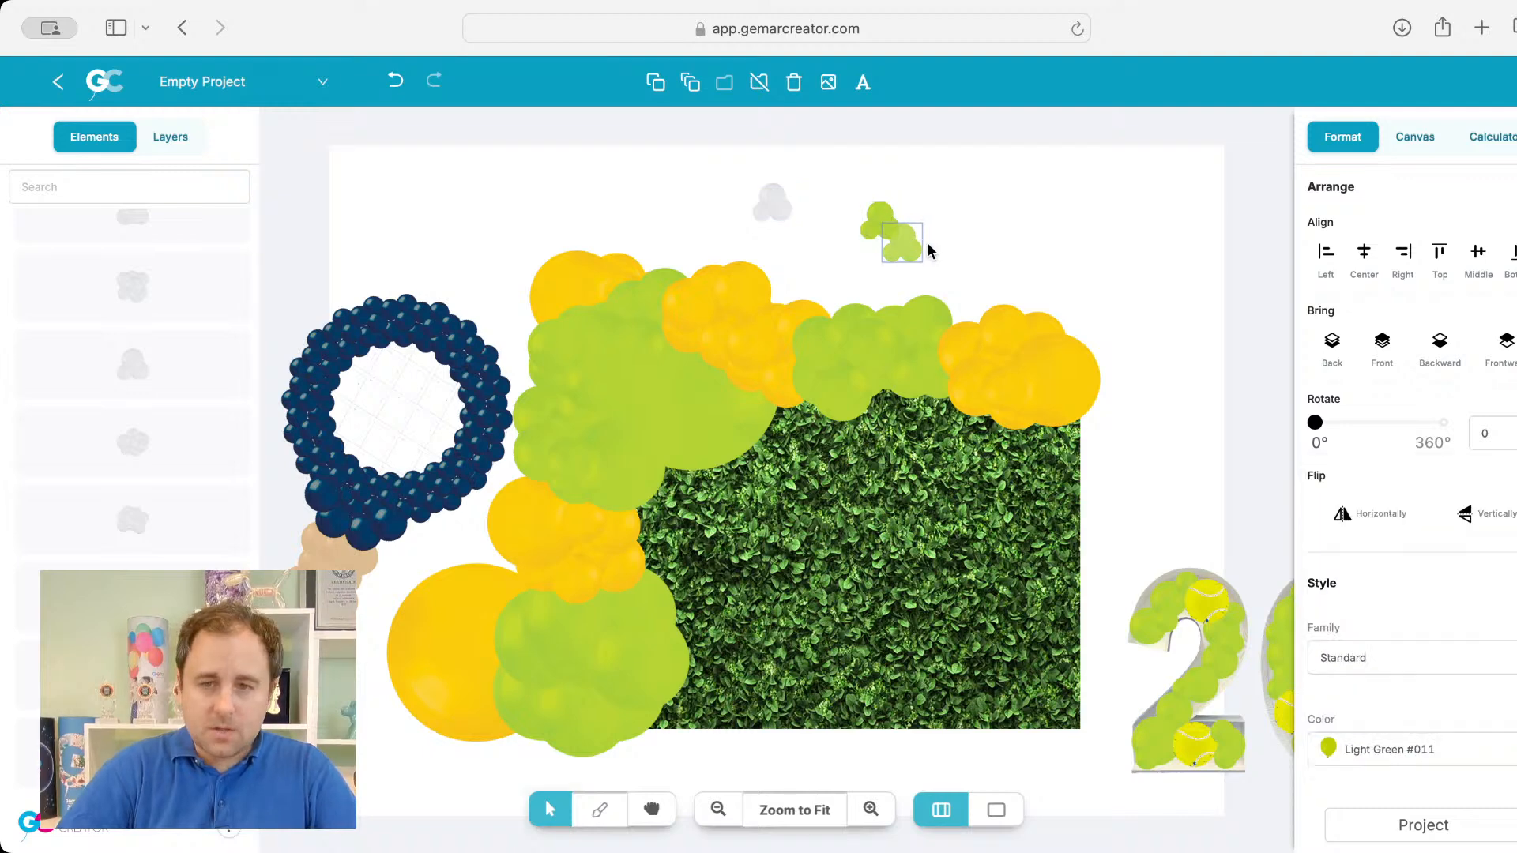
drag(917, 247, 595, 592)
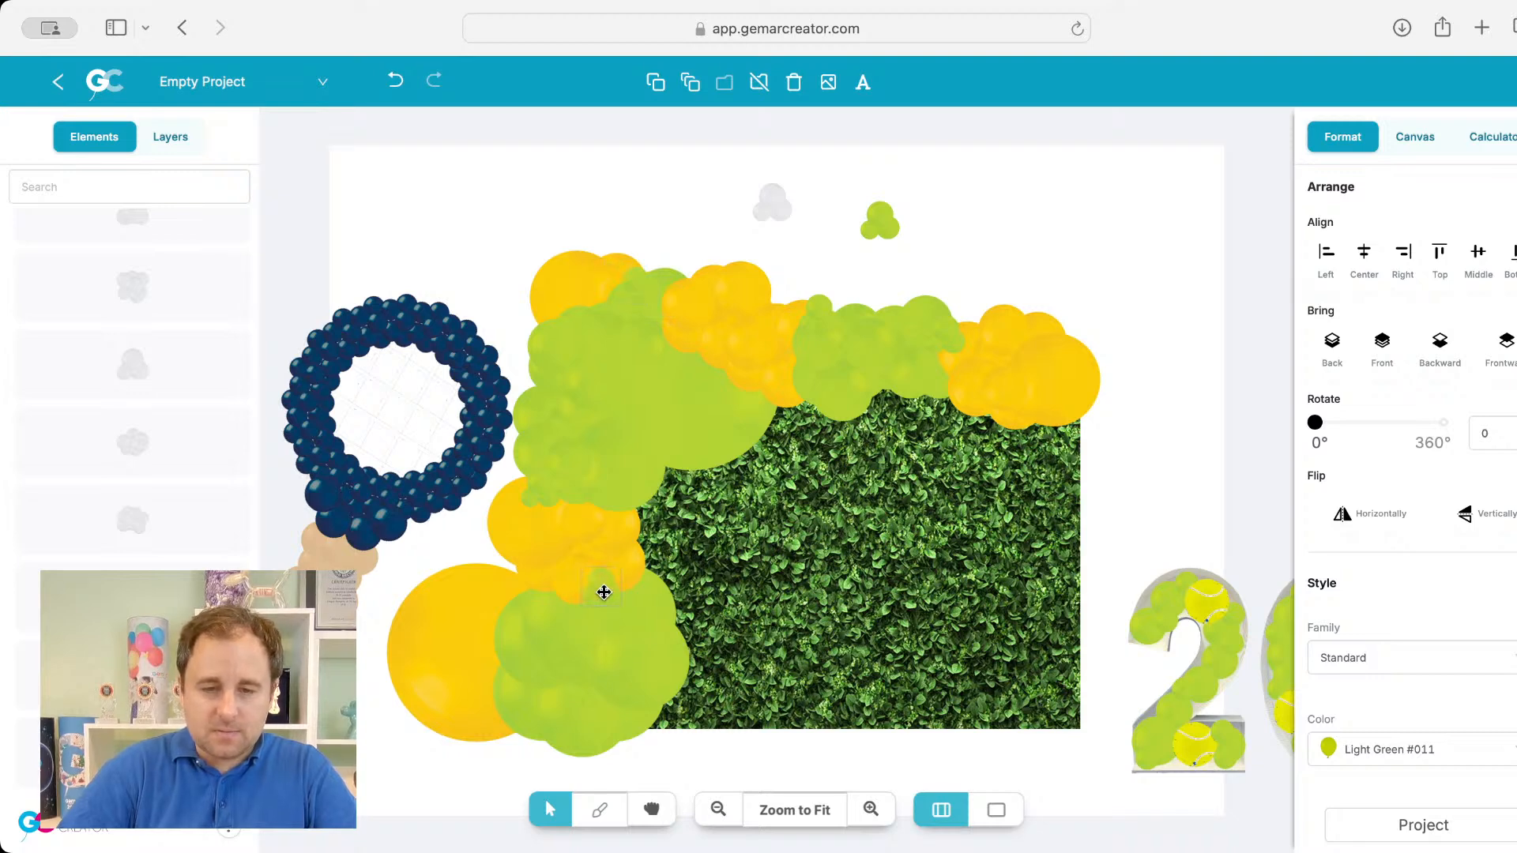
click(770, 207)
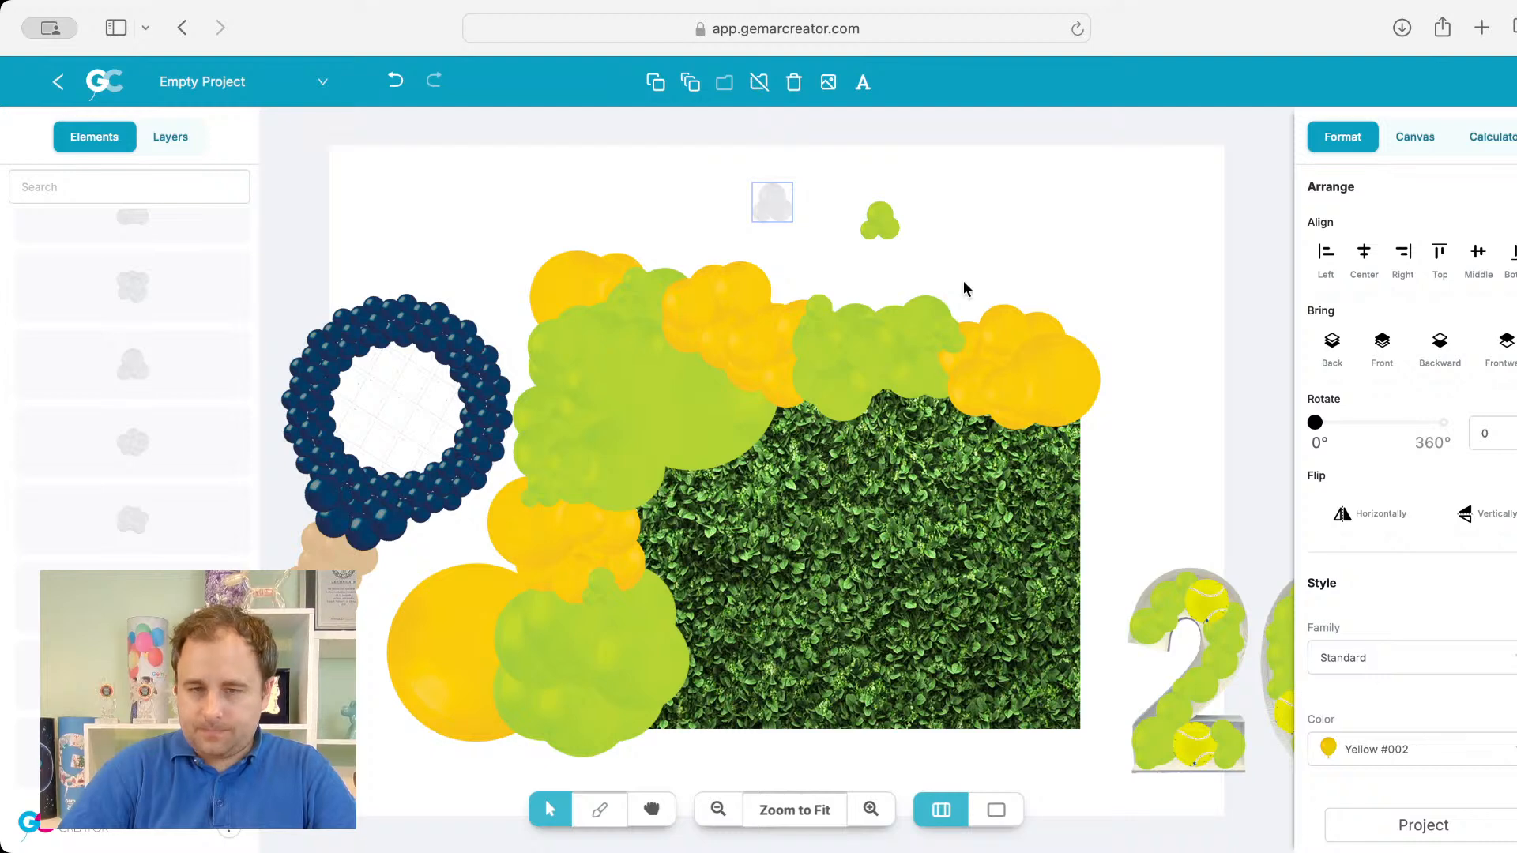
drag(775, 207, 838, 284)
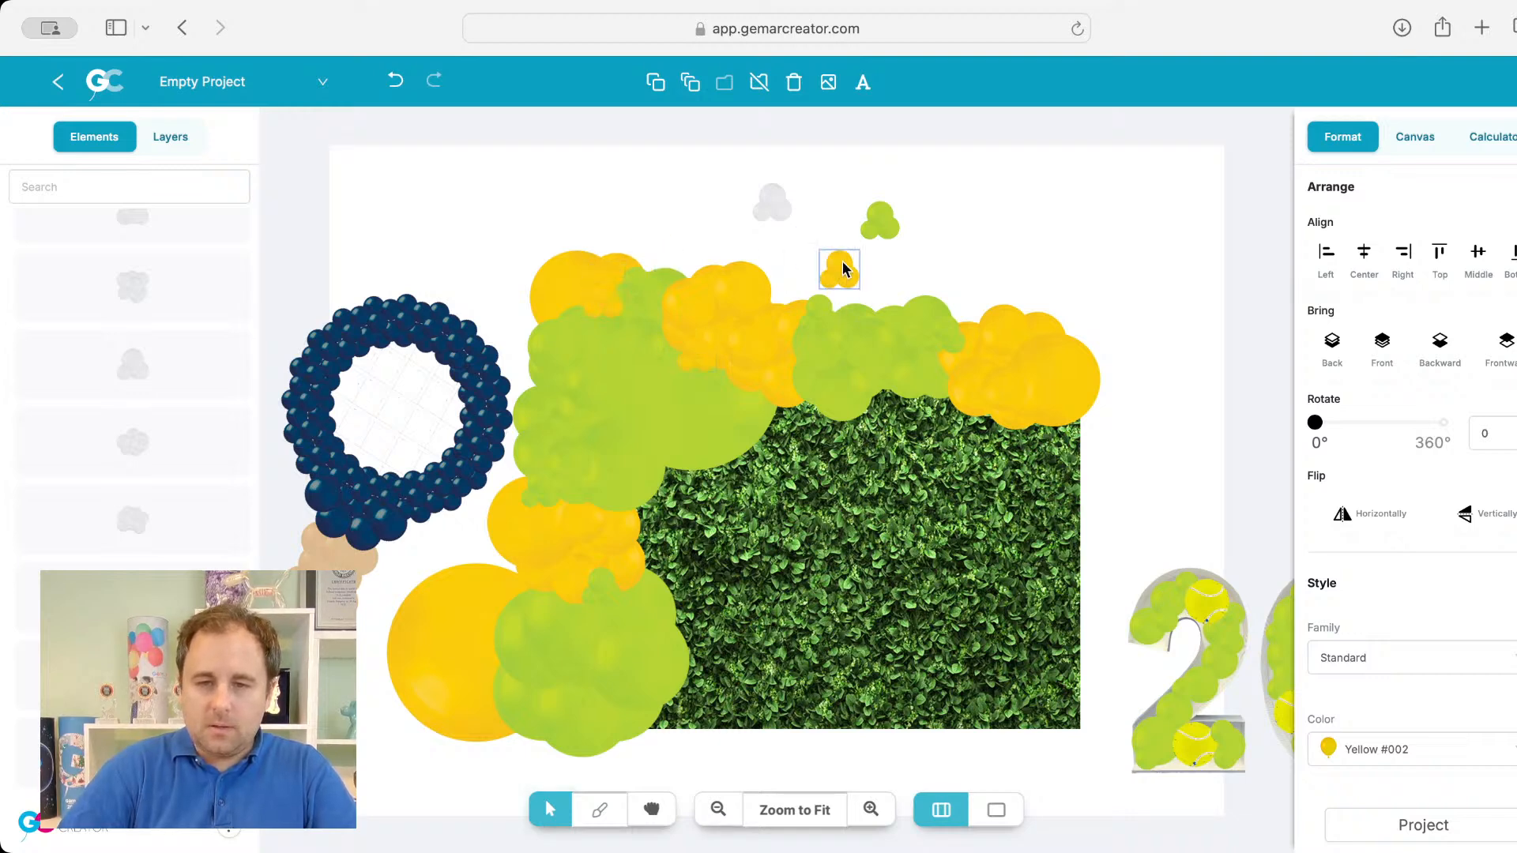
drag(588, 508, 536, 580)
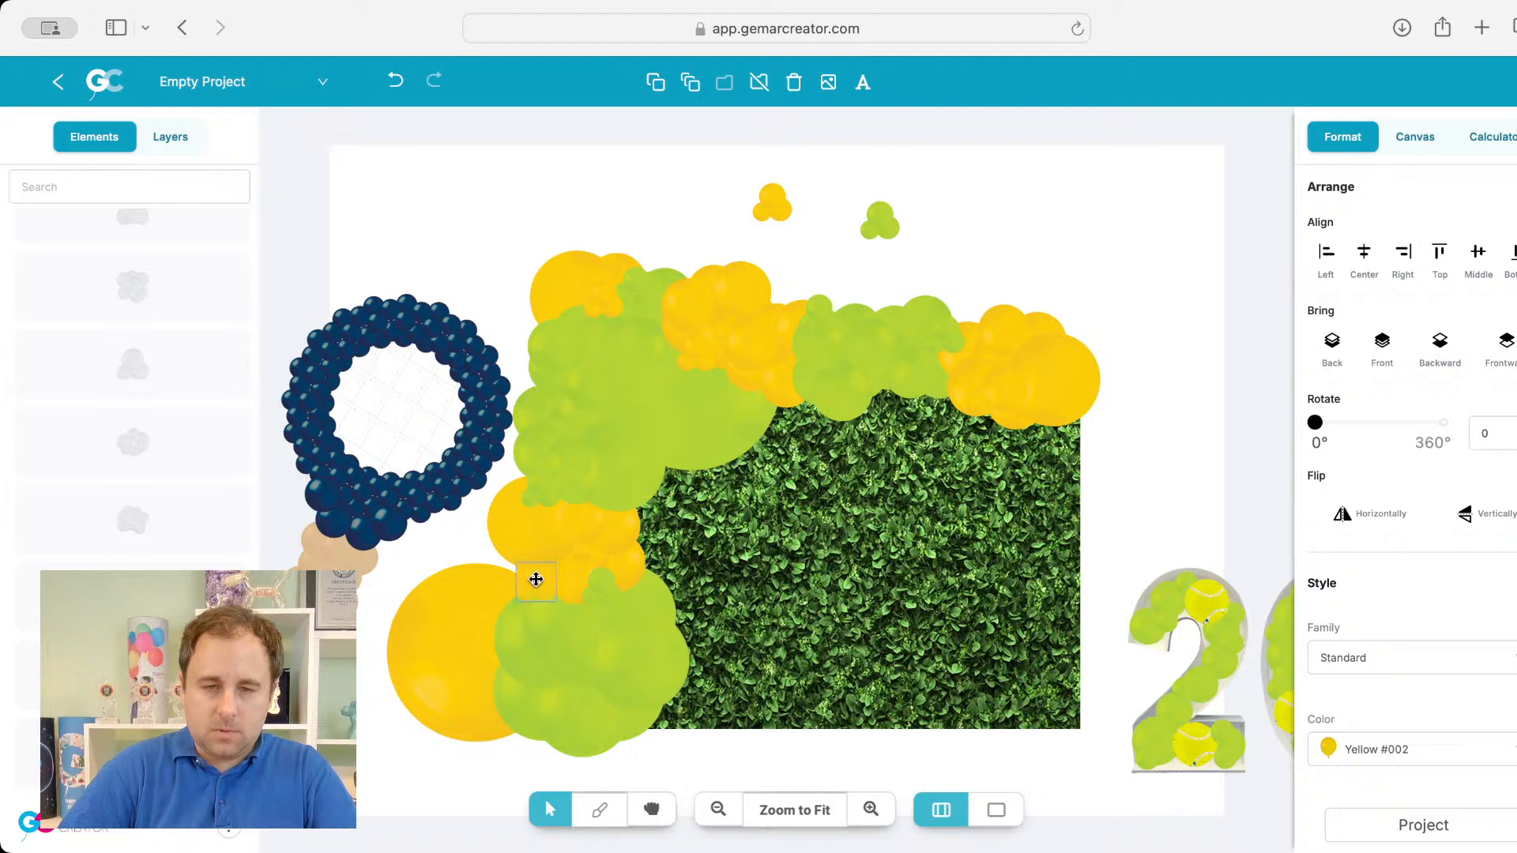
drag(881, 222, 661, 594)
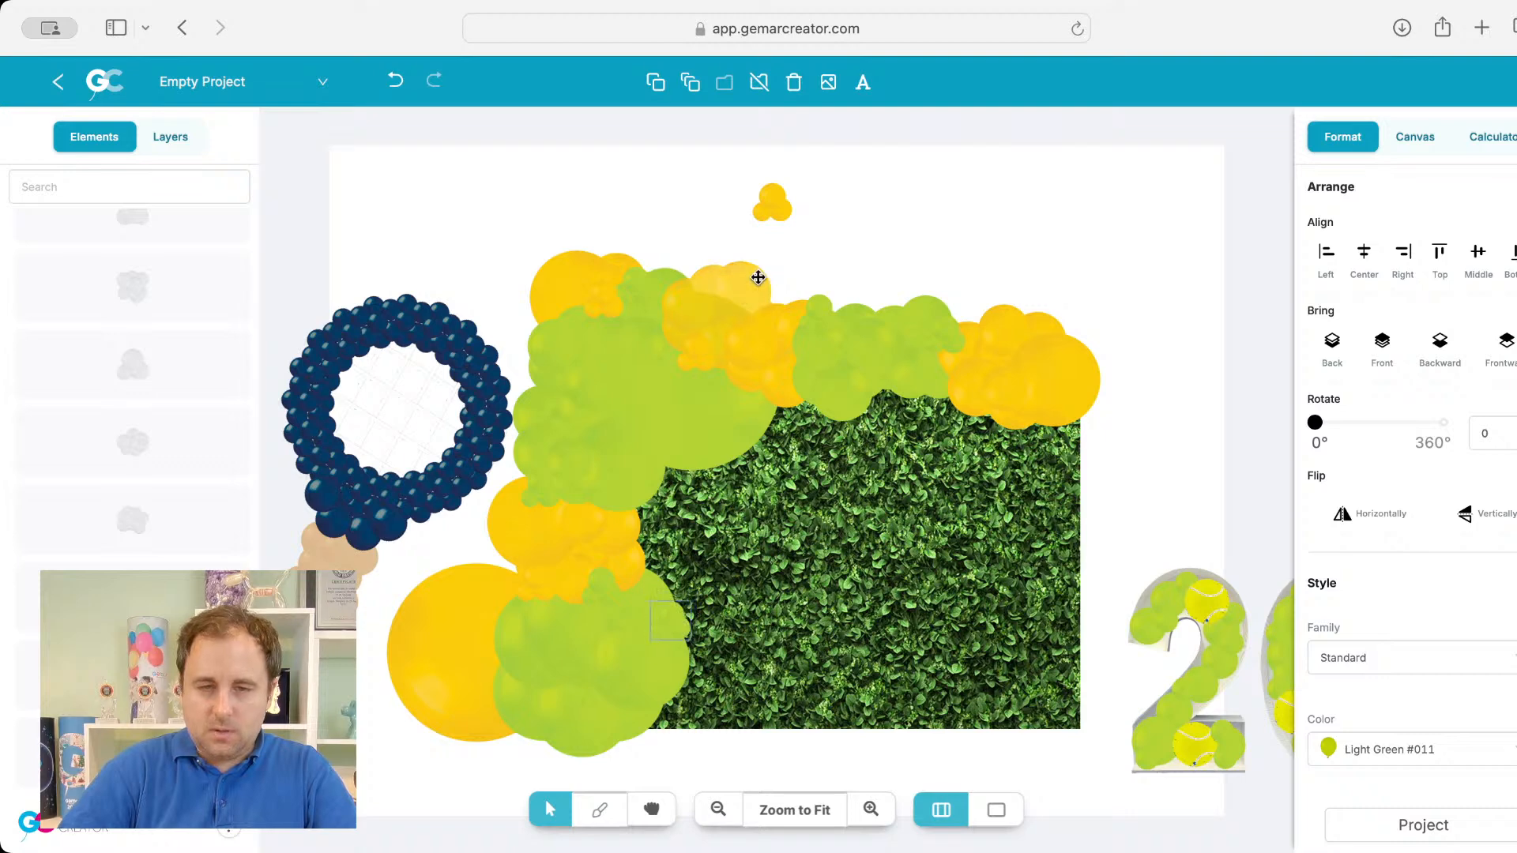
drag(758, 277, 1055, 336)
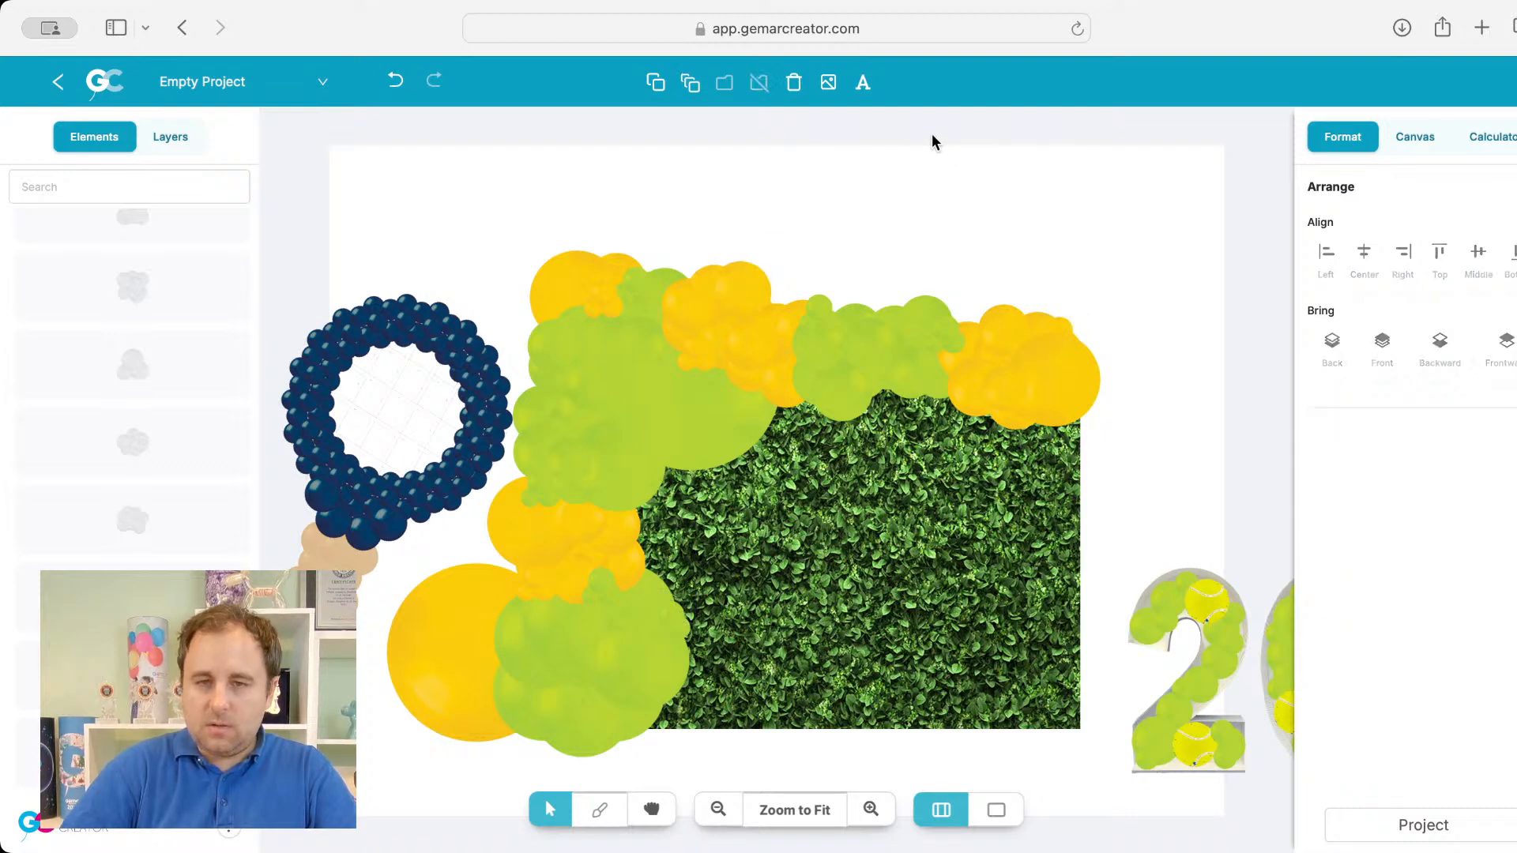
Step: Try adding a gold star foil balloon image with a width of 30 cm
click(827, 88)
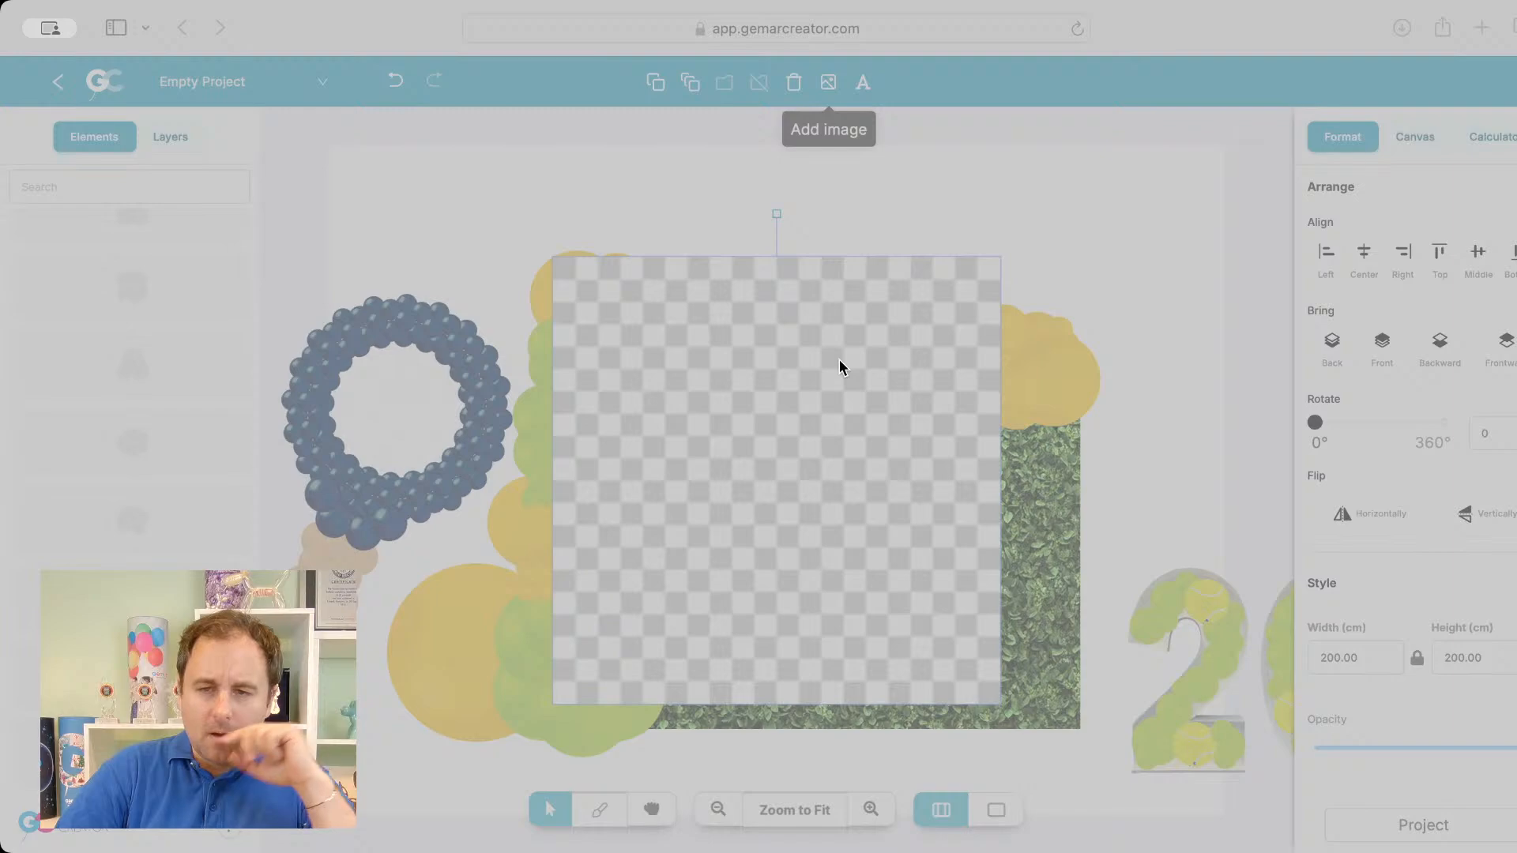
double_click(798, 365)
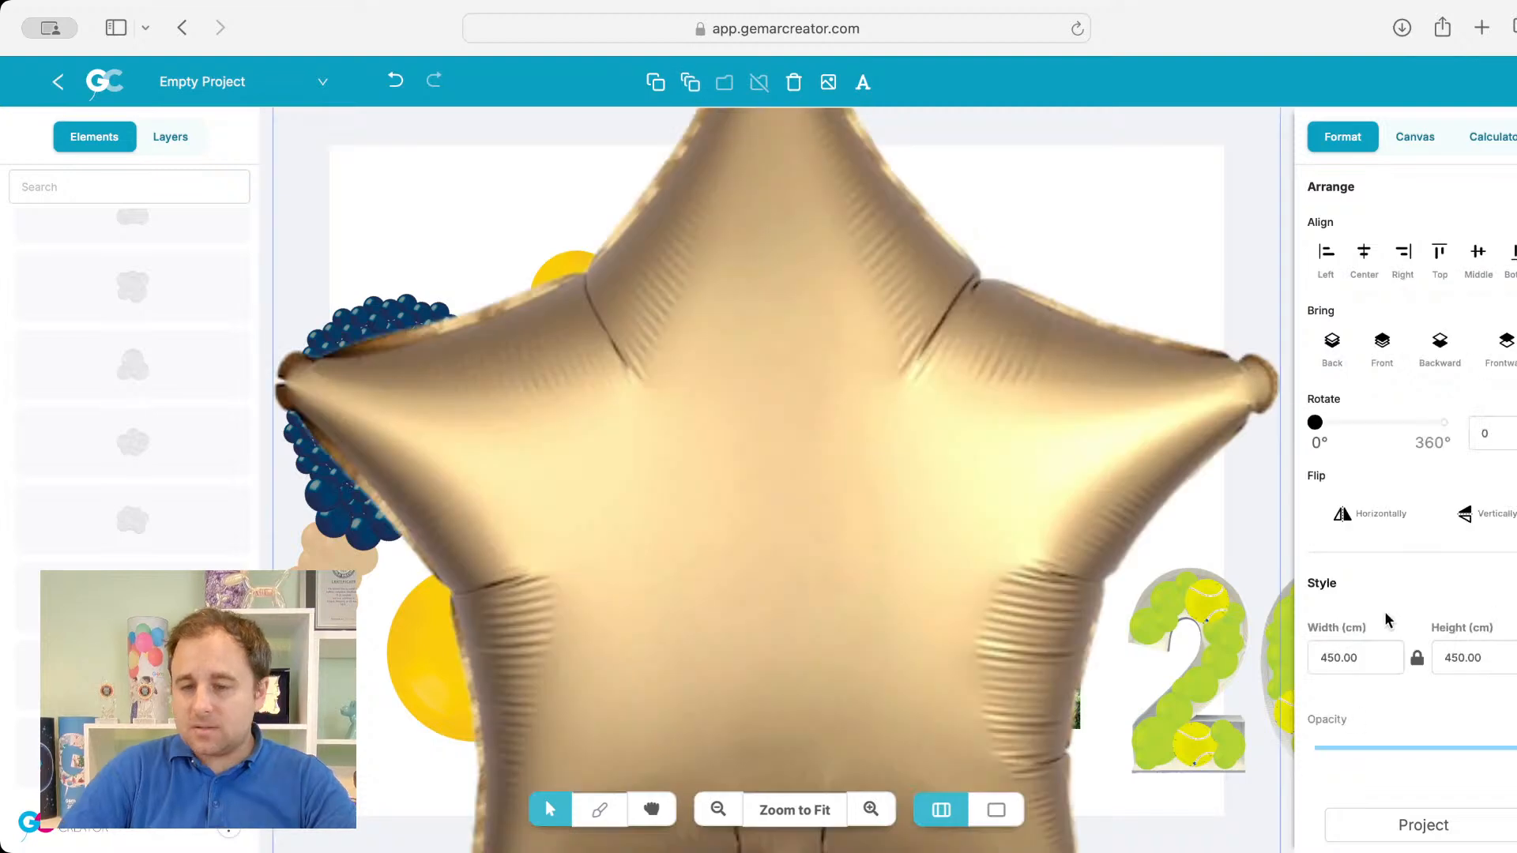
double_click(1355, 658)
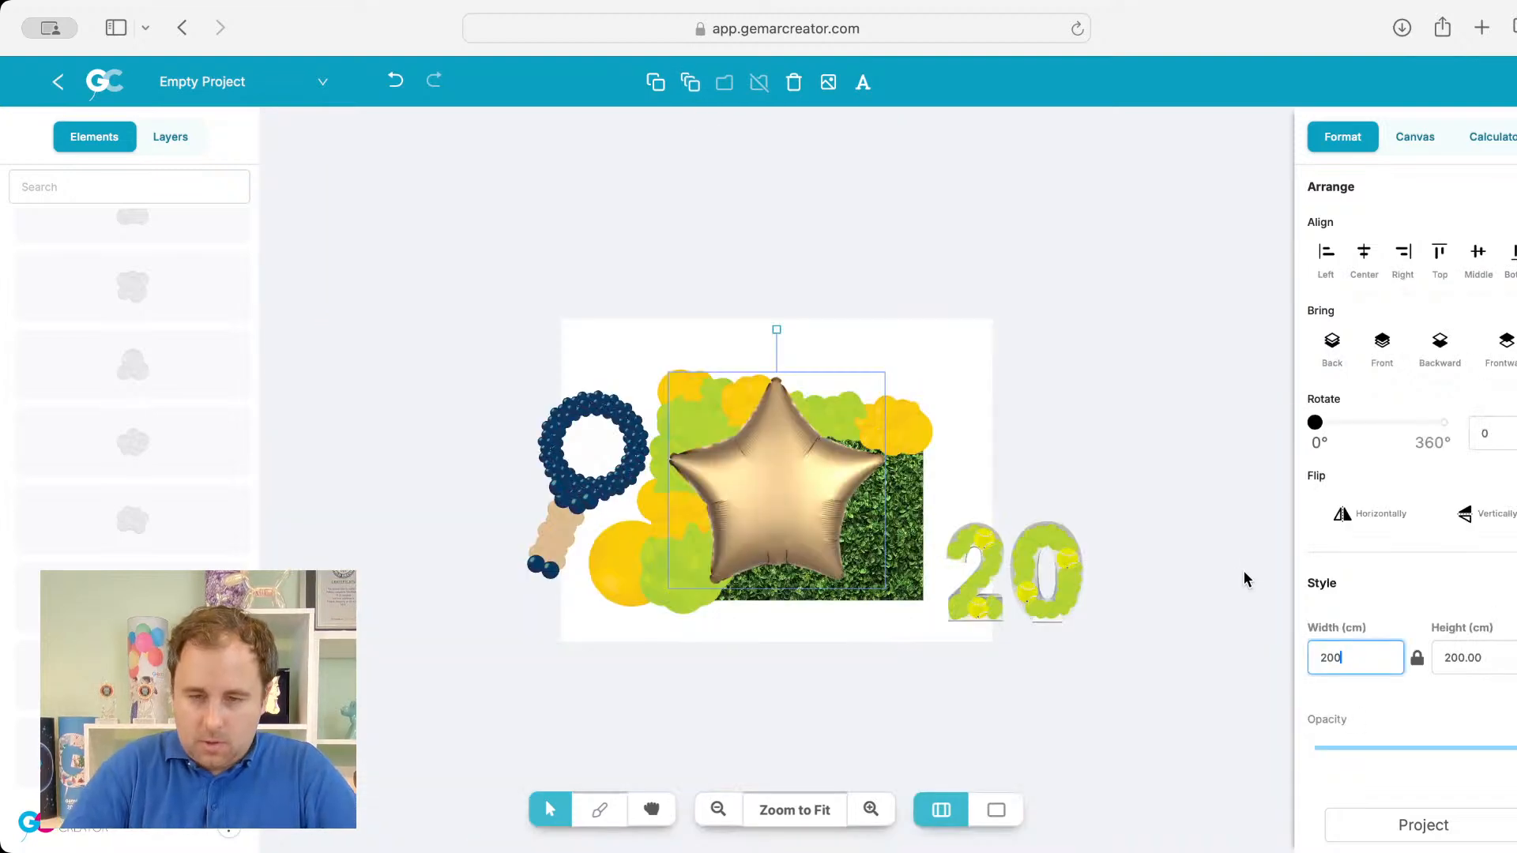
key(BackSpace)
key(BackSpace)
key(BackSpace)
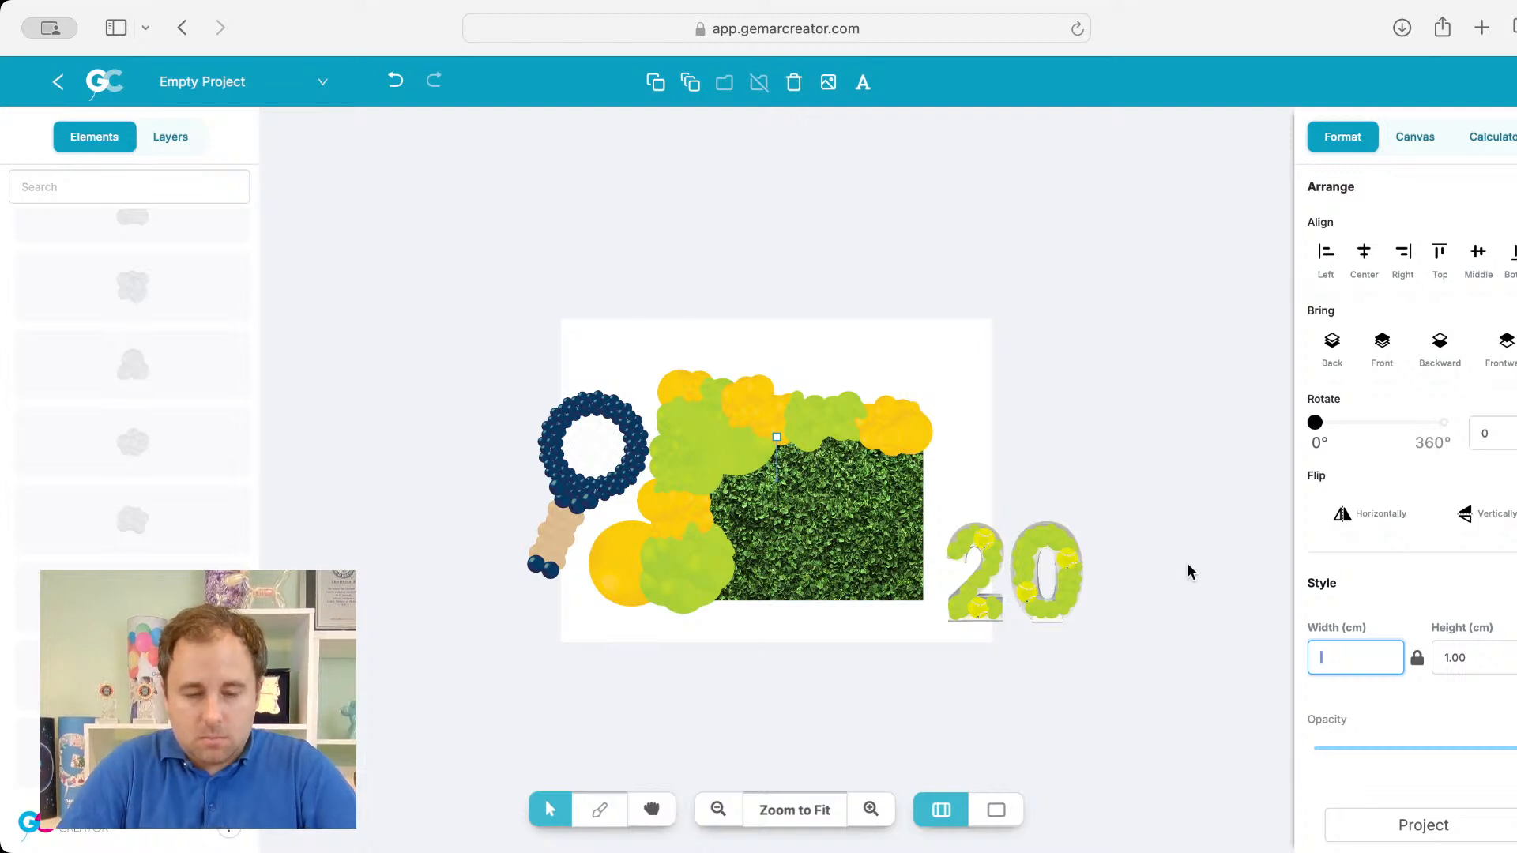
text(30)
Step: Insert the black starburst balloon image and set its width to 70 cm
click(807, 329)
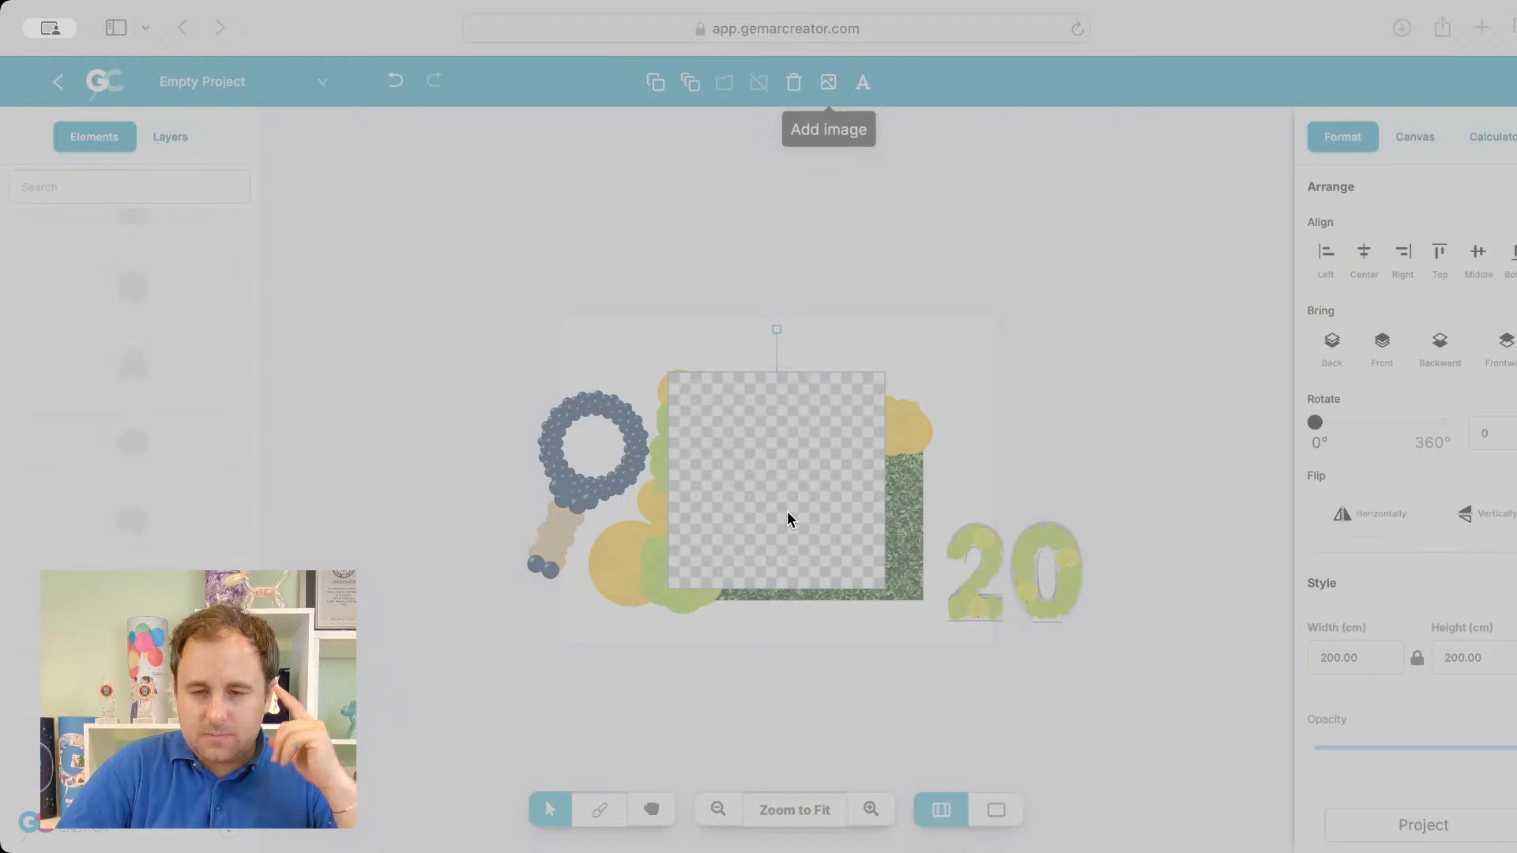
double_click(941, 514)
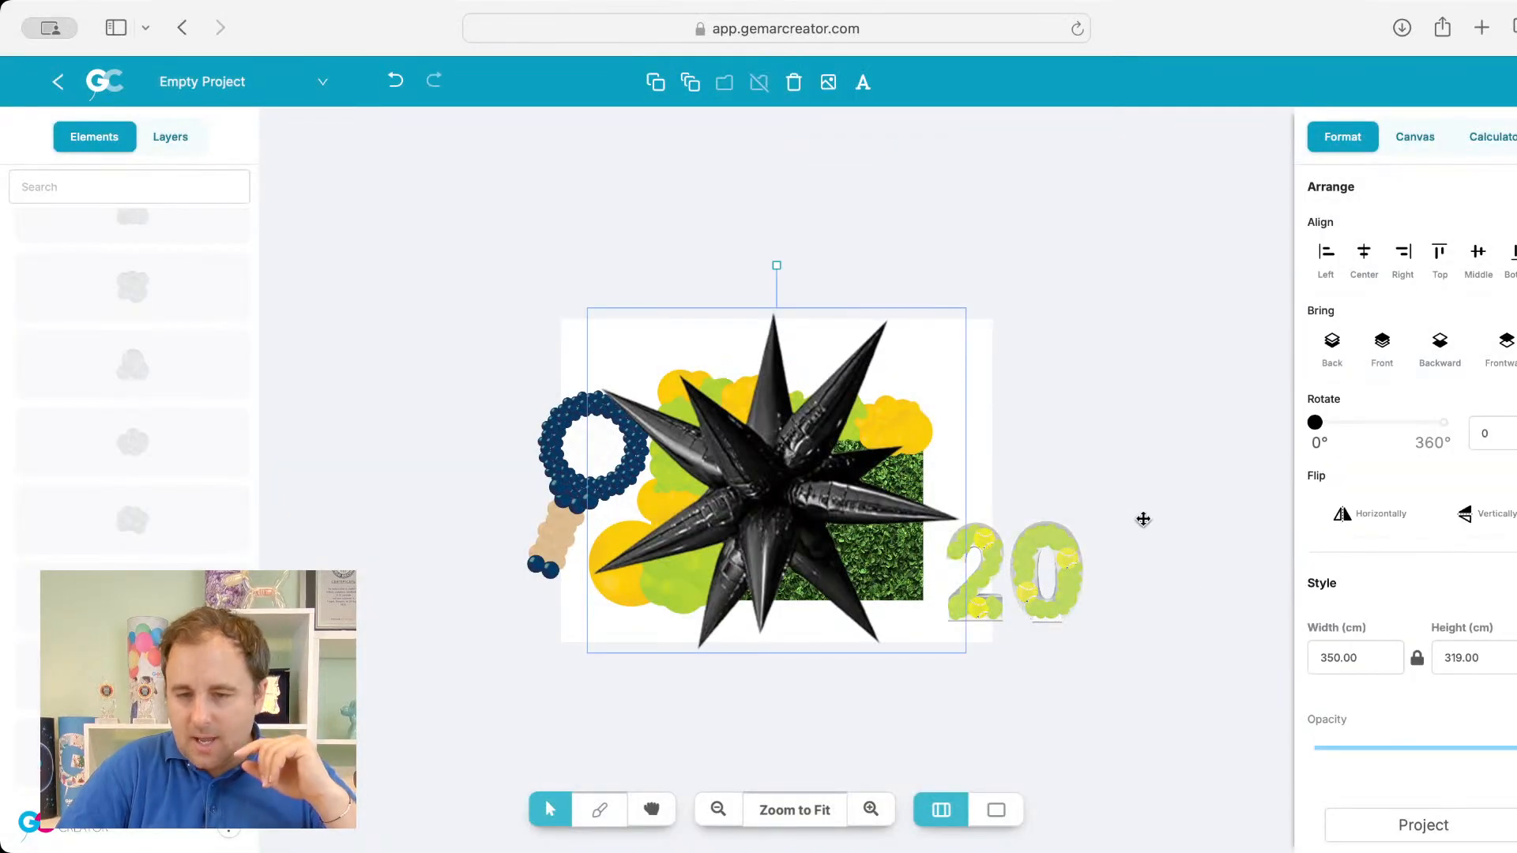
double_click(1368, 660)
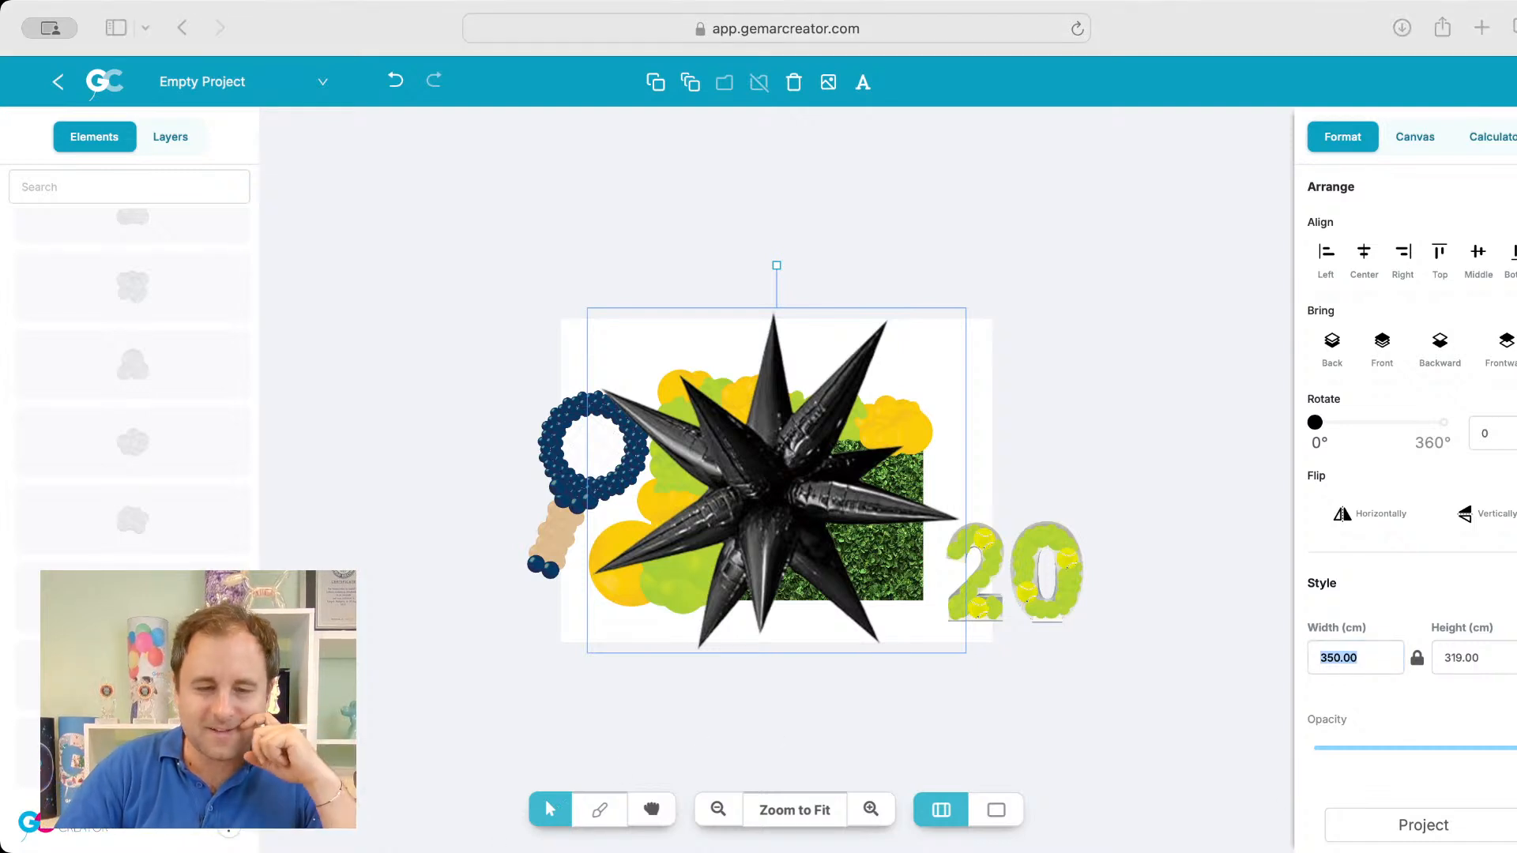
click(1336, 664)
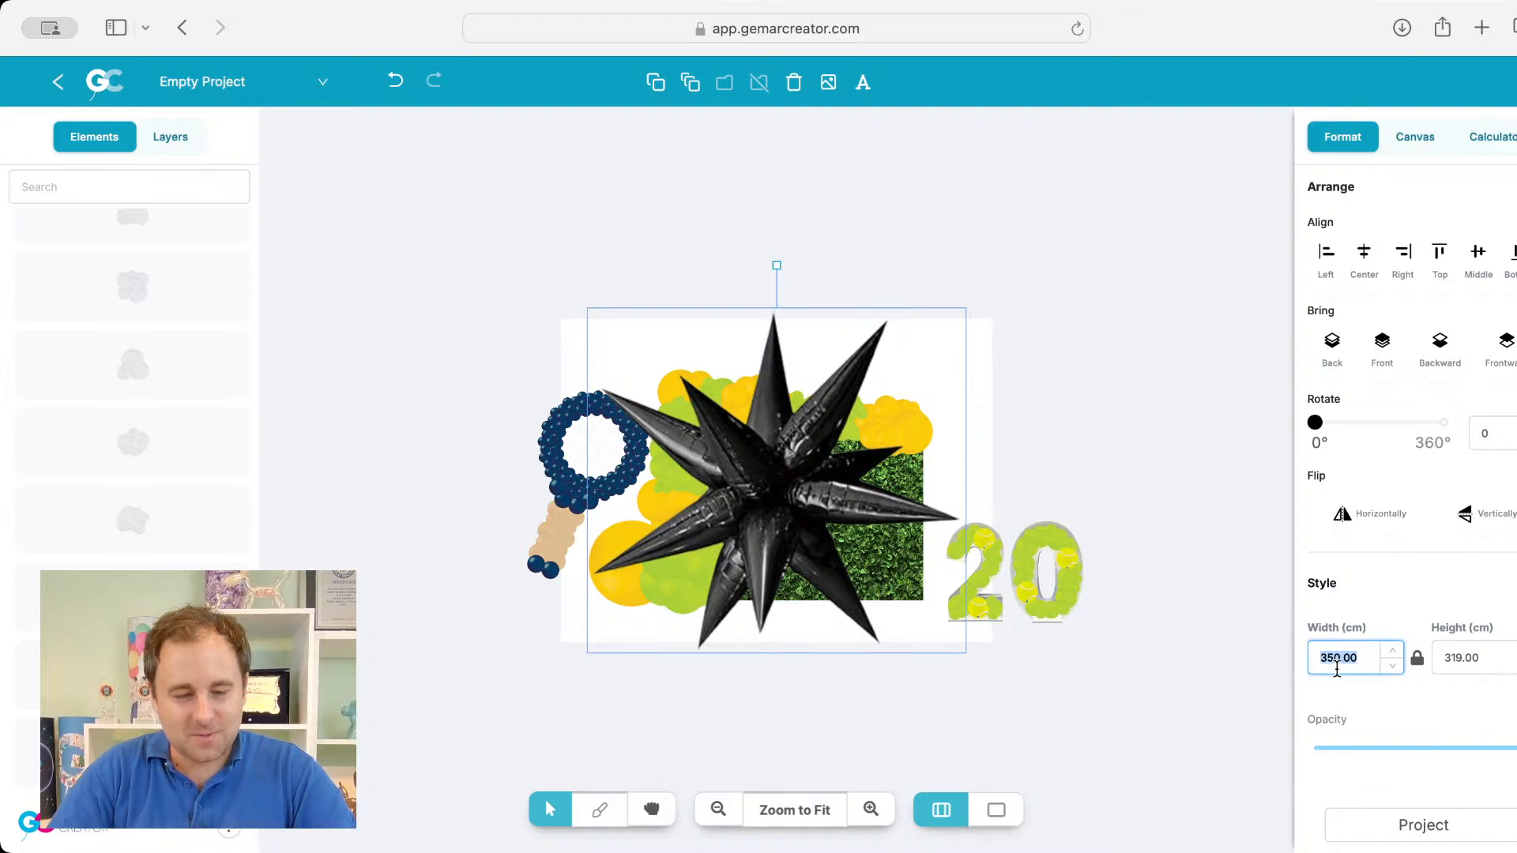
text(200)
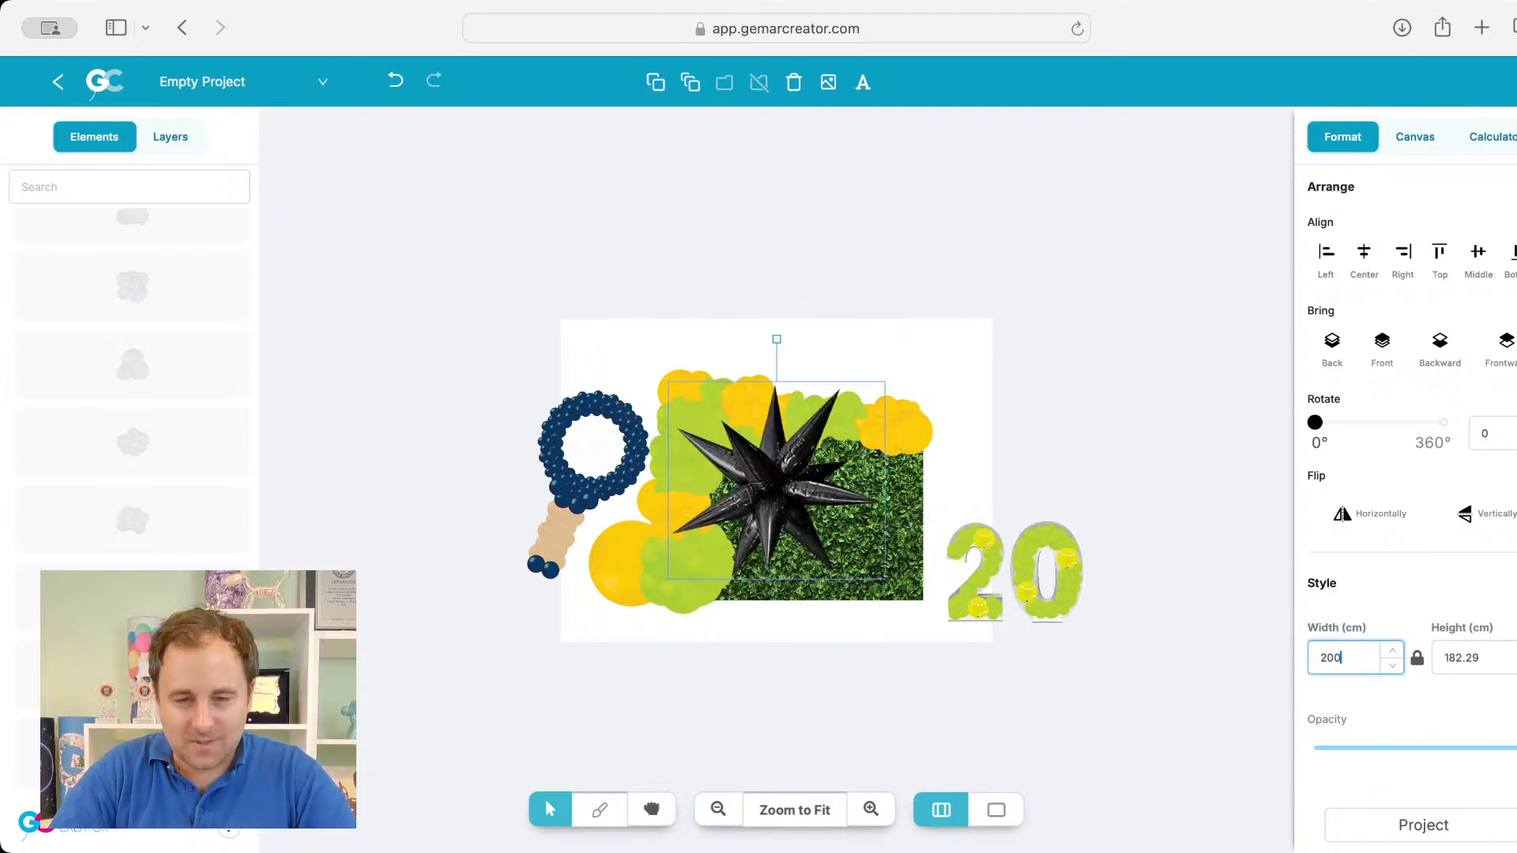
key(BackSpace)
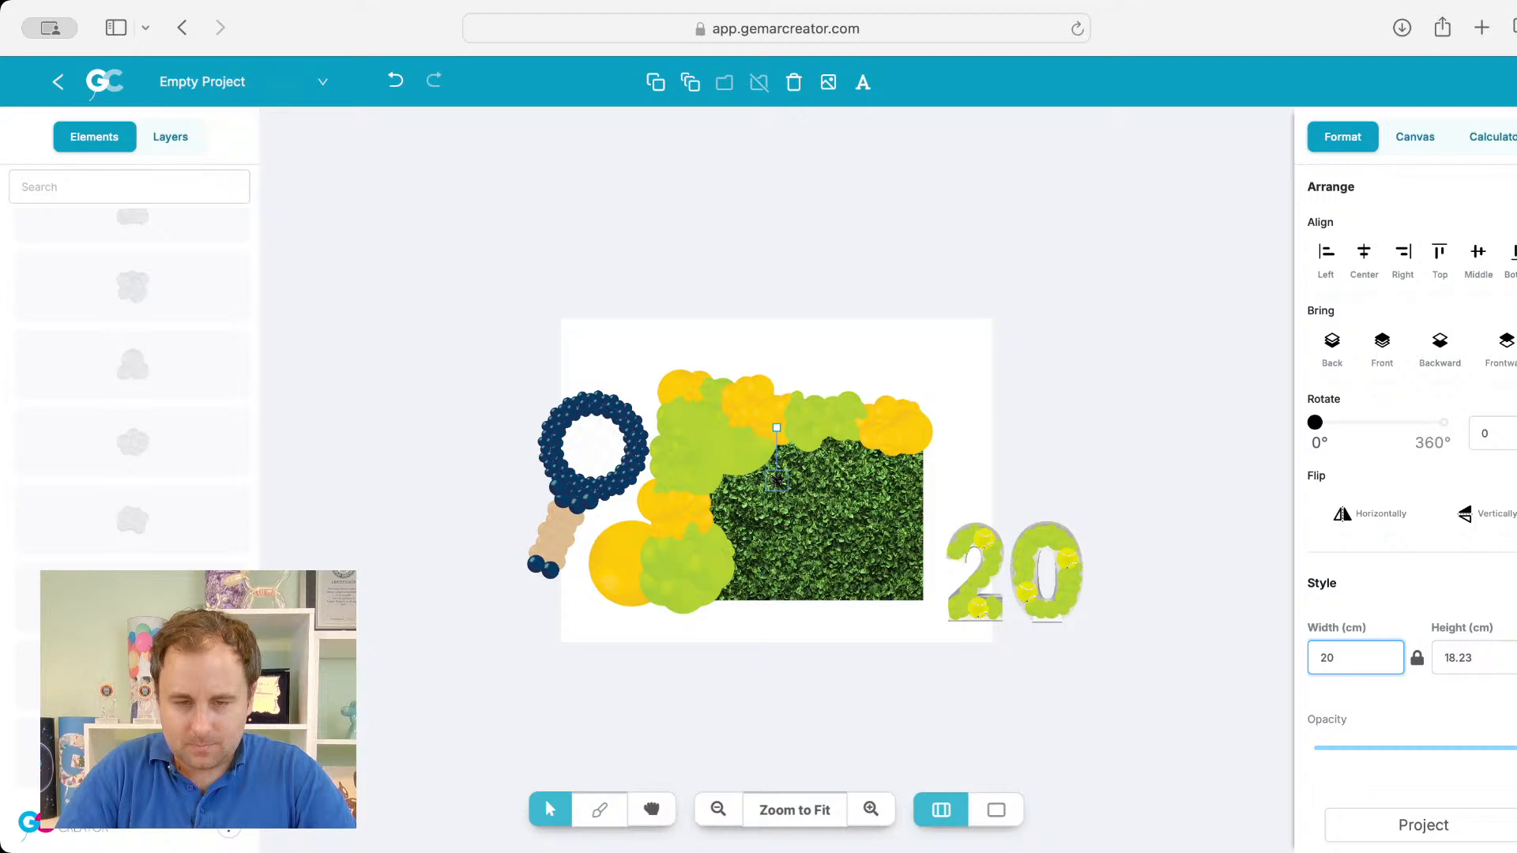
key(BackSpace)
key(BackSpace)
text(50)
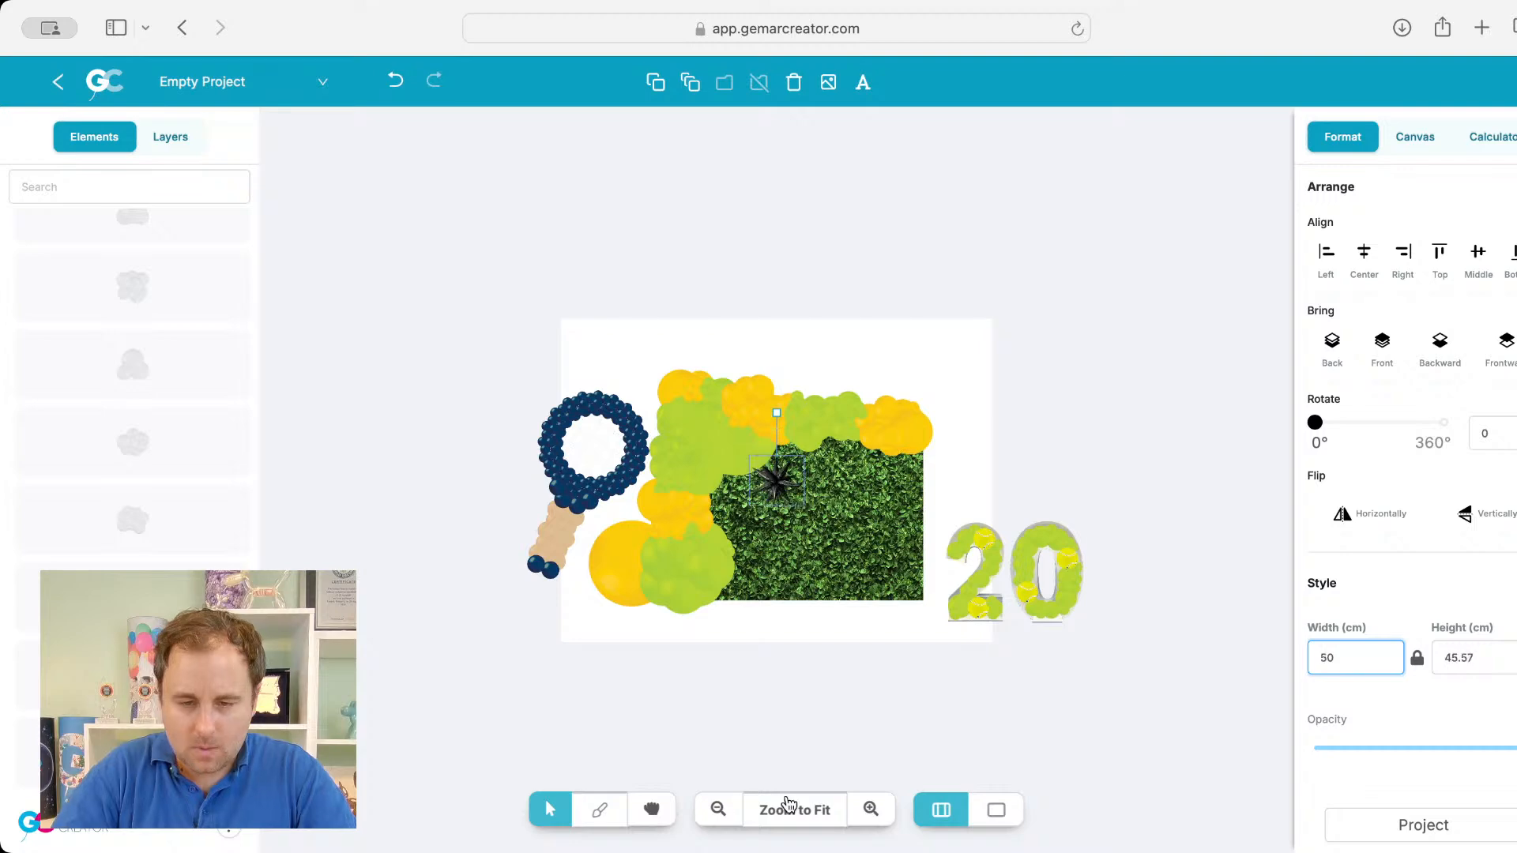
click(789, 805)
double_click(1339, 657)
text(70)
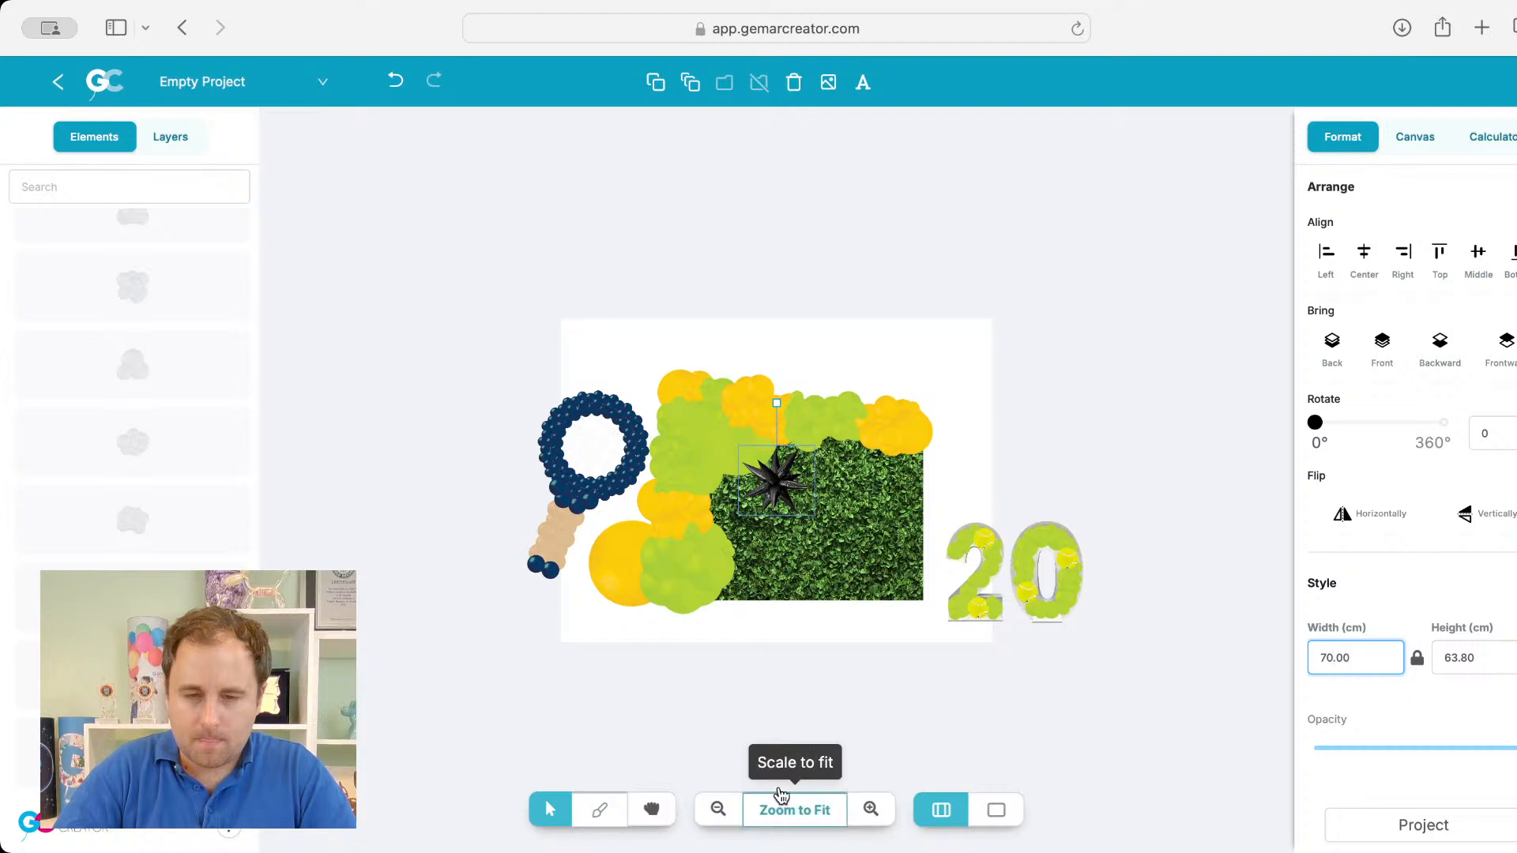
Step: Place starbursts on the garland's upper-left, lower-left and right-hand parts, and make the right-hand one 40 cm wide at the garland's upper edge
click(791, 809)
drag(790, 482, 973, 367)
double_click(1336, 656)
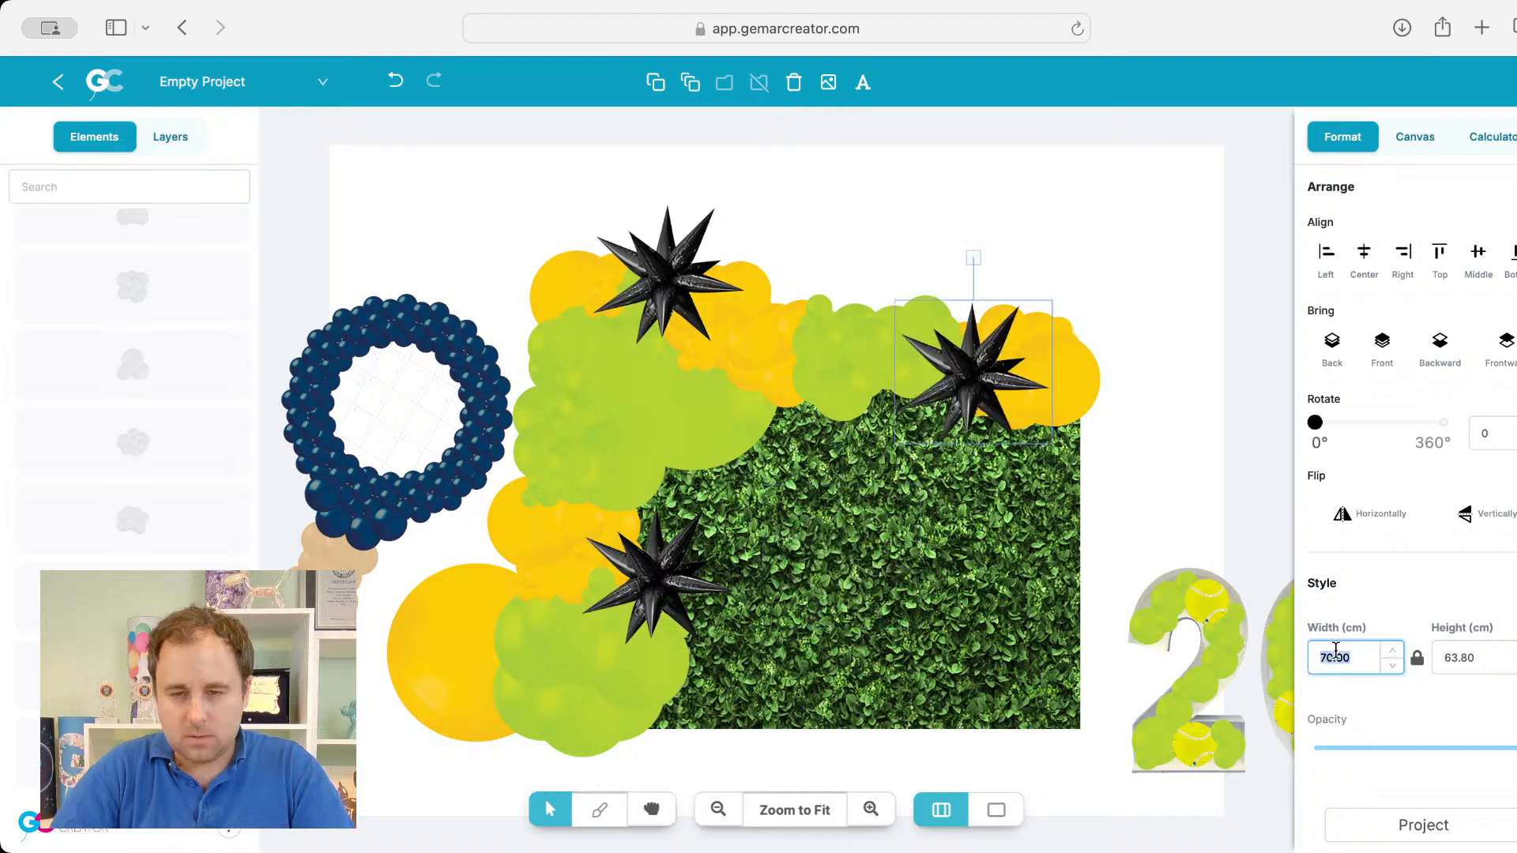
text(30)
scroll(909, 551, down, 3)
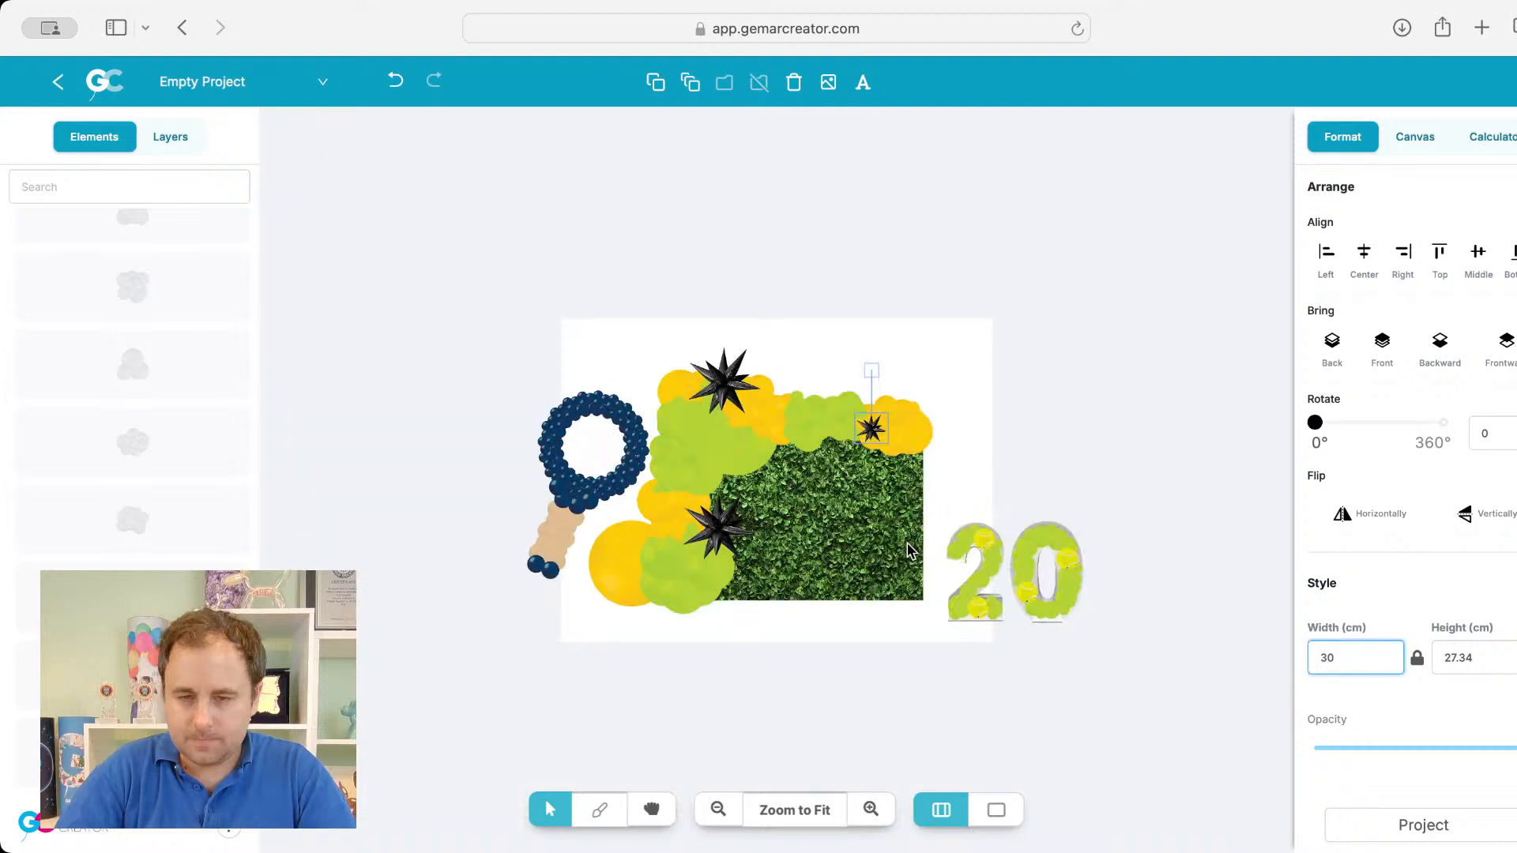
key(BackSpace)
key(BackSpace)
text(40)
key(Return)
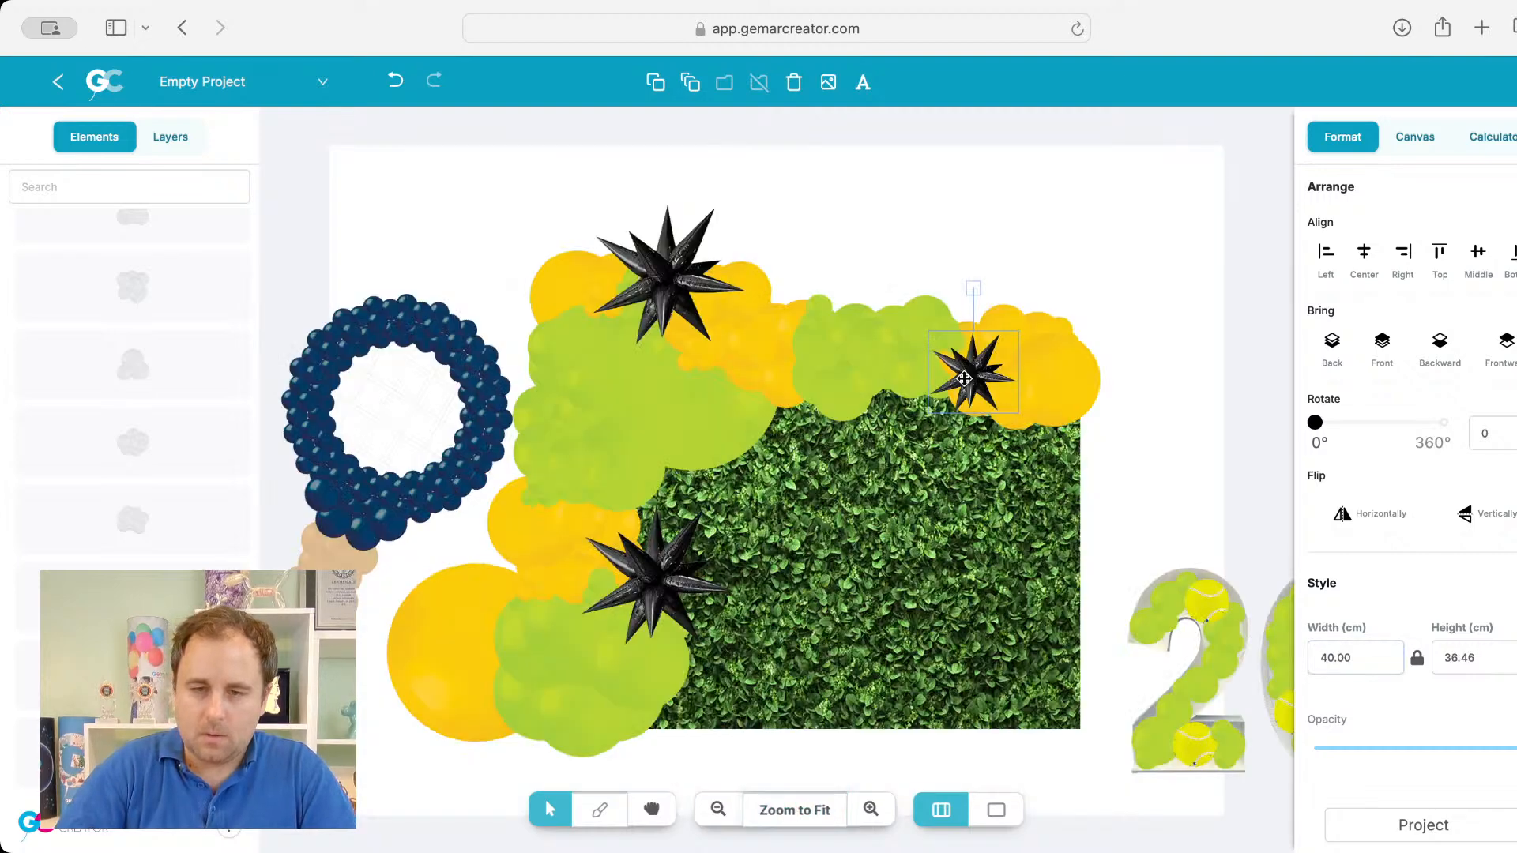
drag(964, 378, 964, 331)
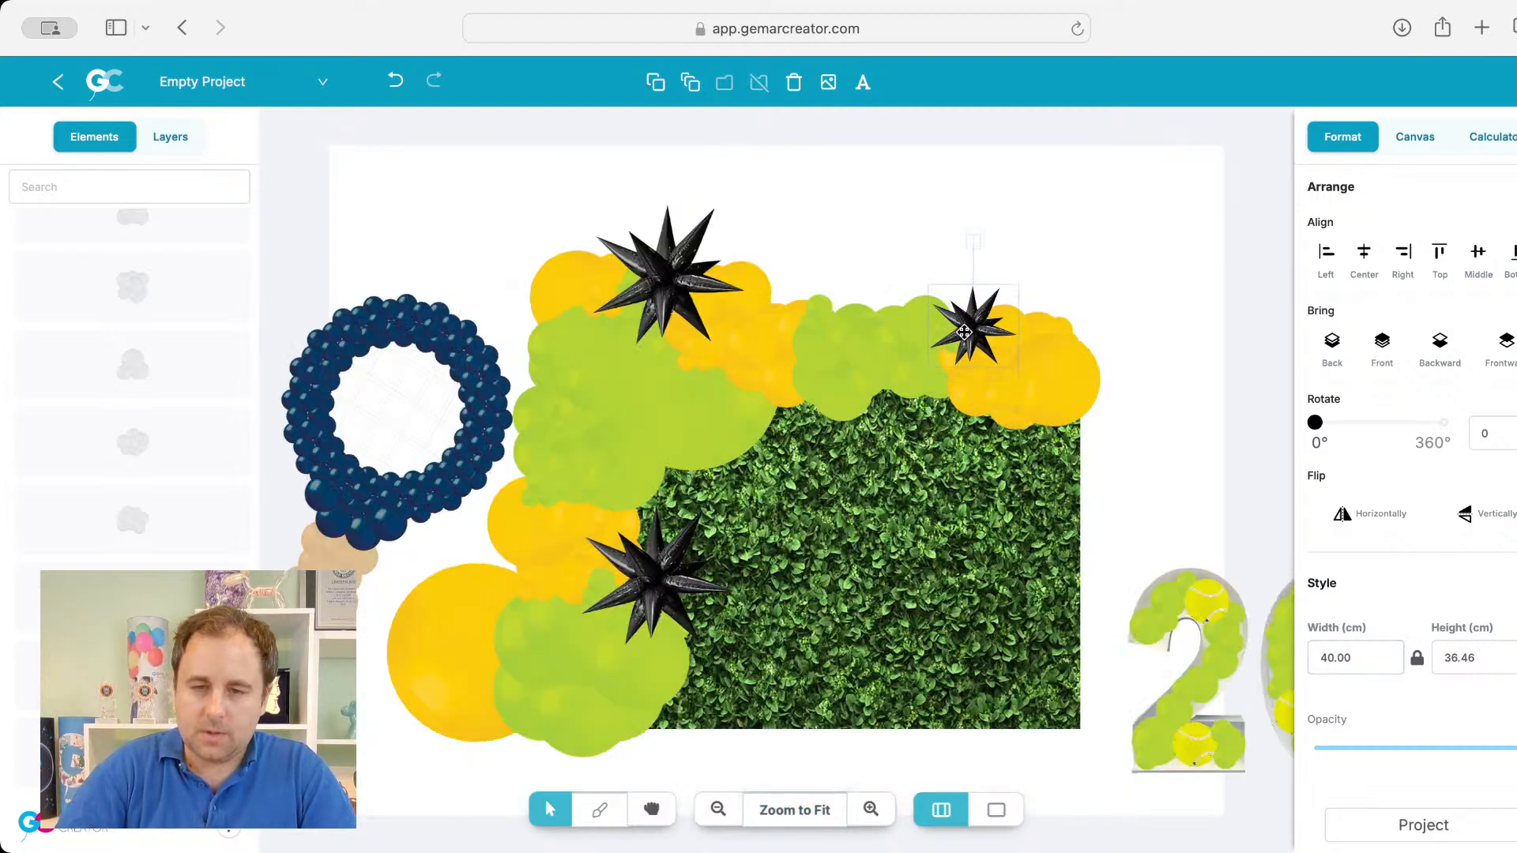
Step: Move the number 20 in front of the leaf wall's lower-right corner
drag(1197, 604, 907, 592)
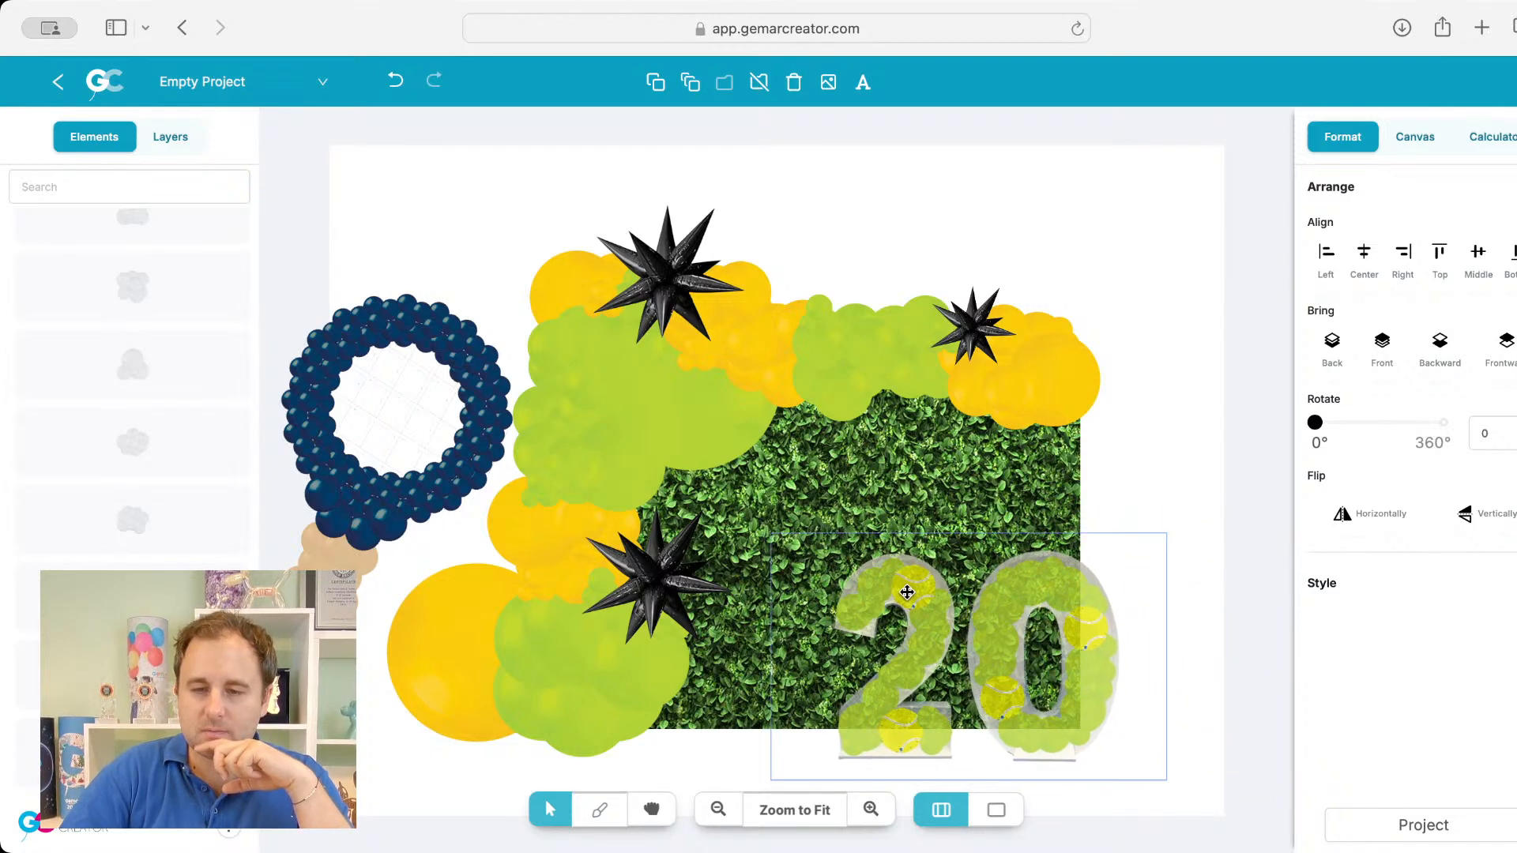
click(1159, 415)
Step: Bring the racket to the front over the garland's left side, and shift the upper-left starburst slightly to the left
click(440, 423)
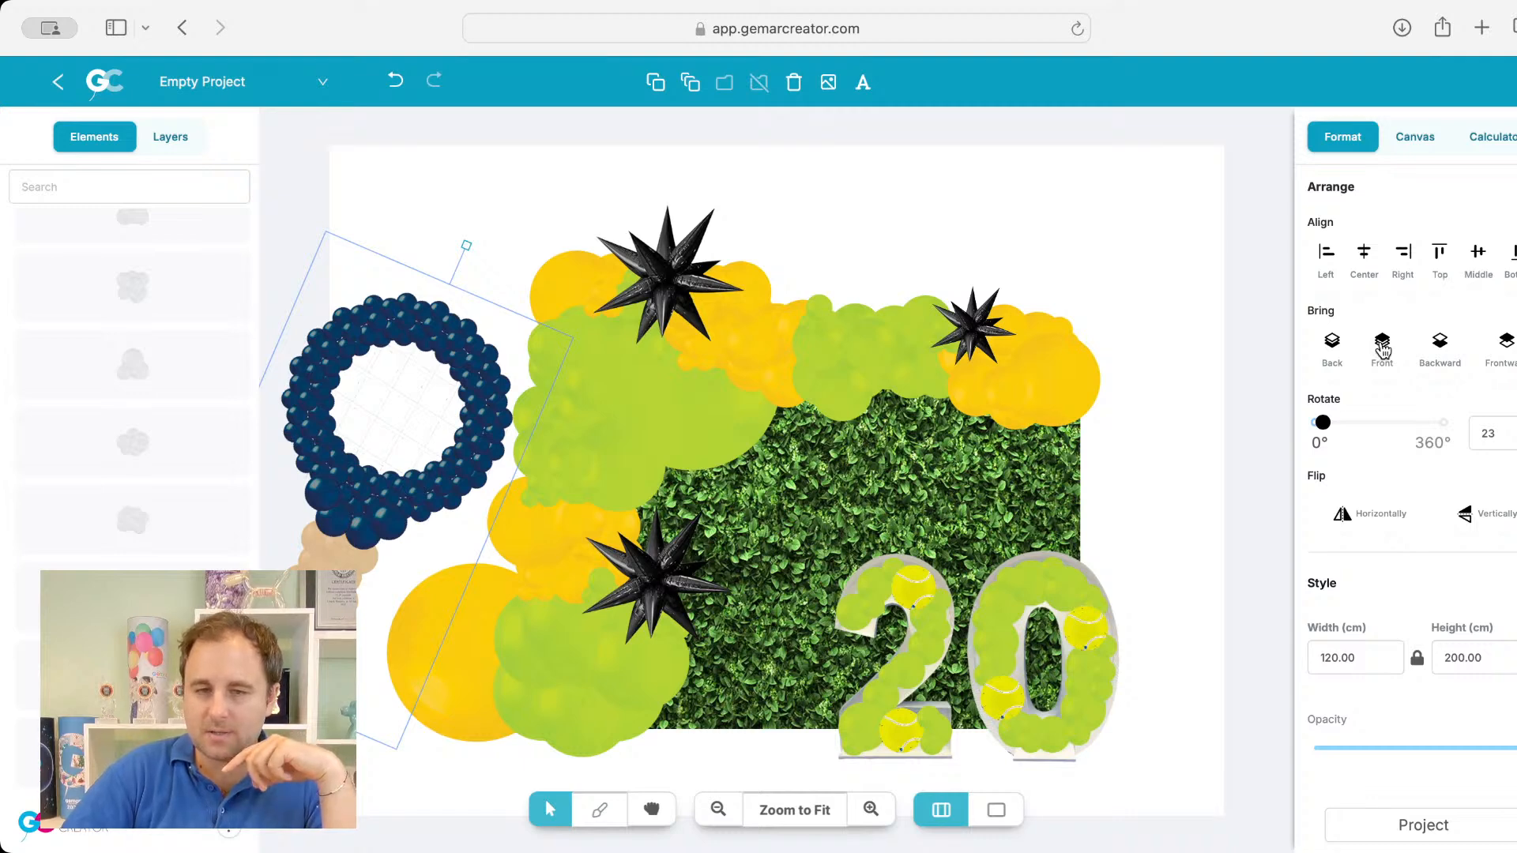
drag(461, 429, 599, 479)
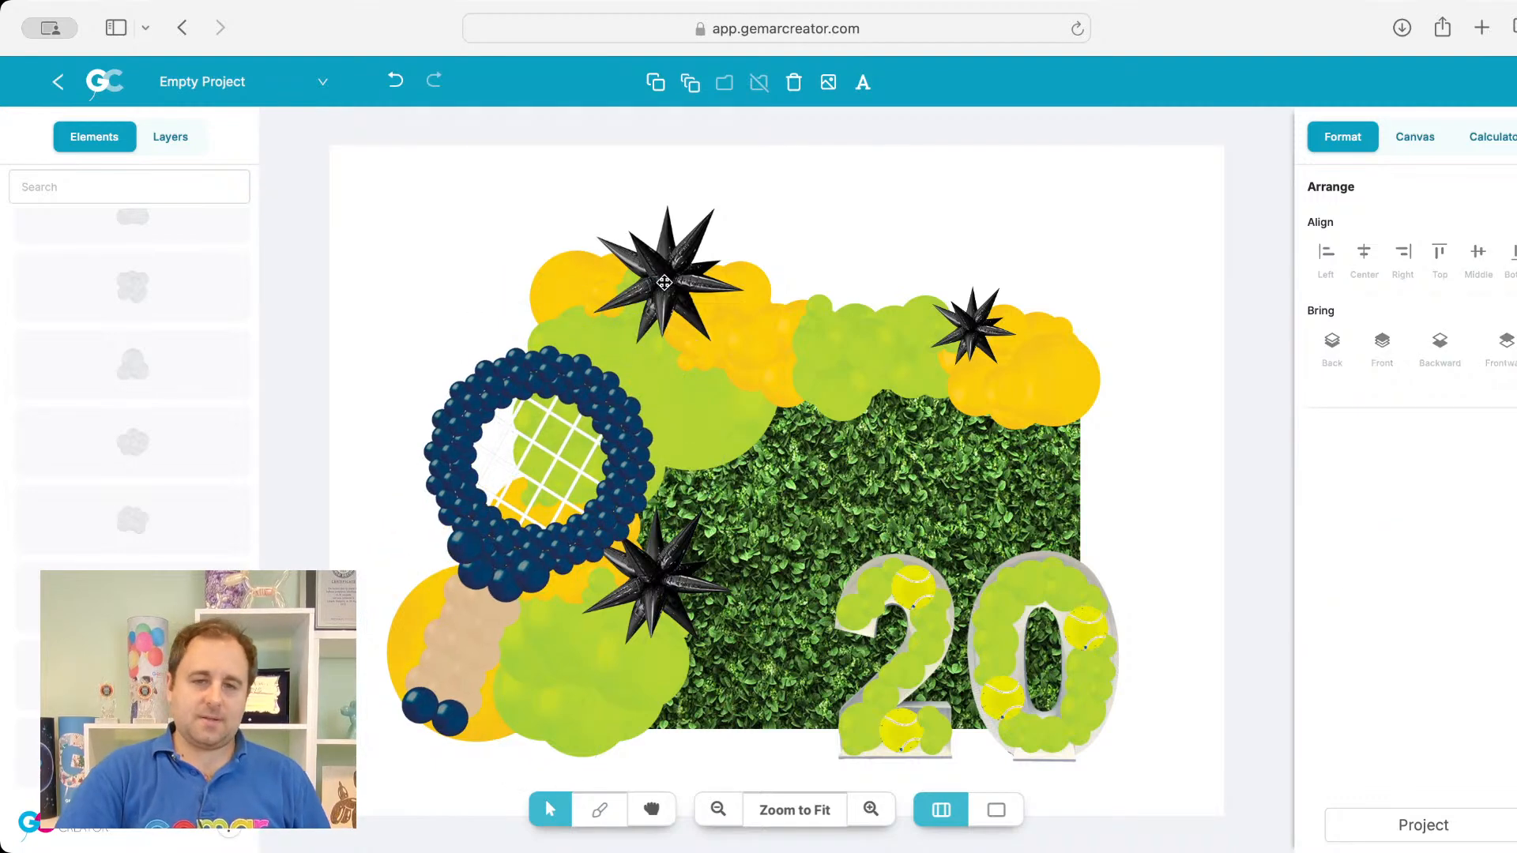
drag(664, 276, 646, 283)
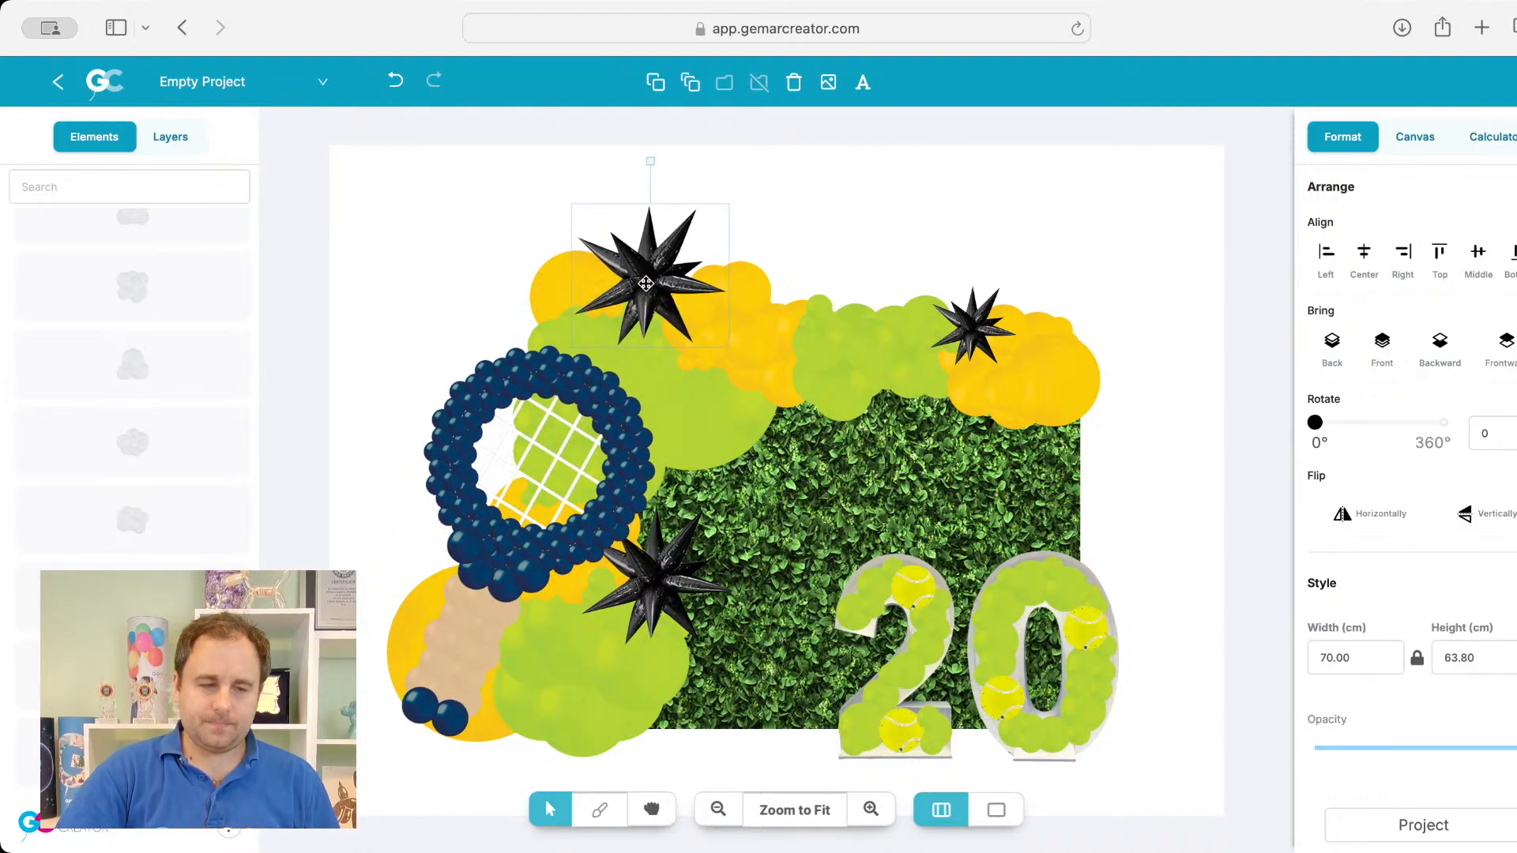
click(985, 255)
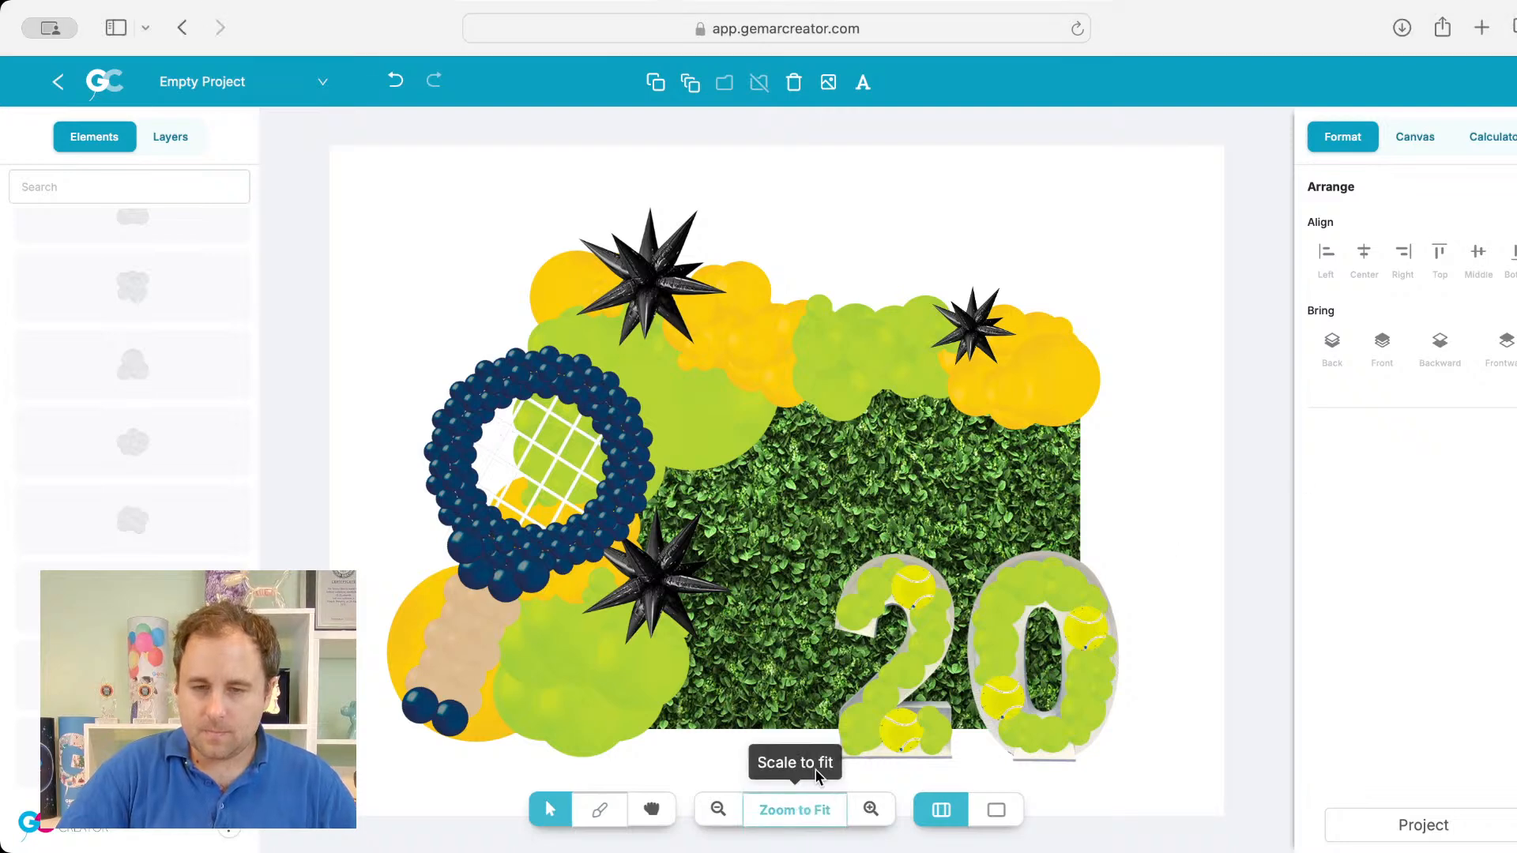
Step: Insert the empty hall photo with windows and a wooden floor, and set its width to 500 cm
click(833, 87)
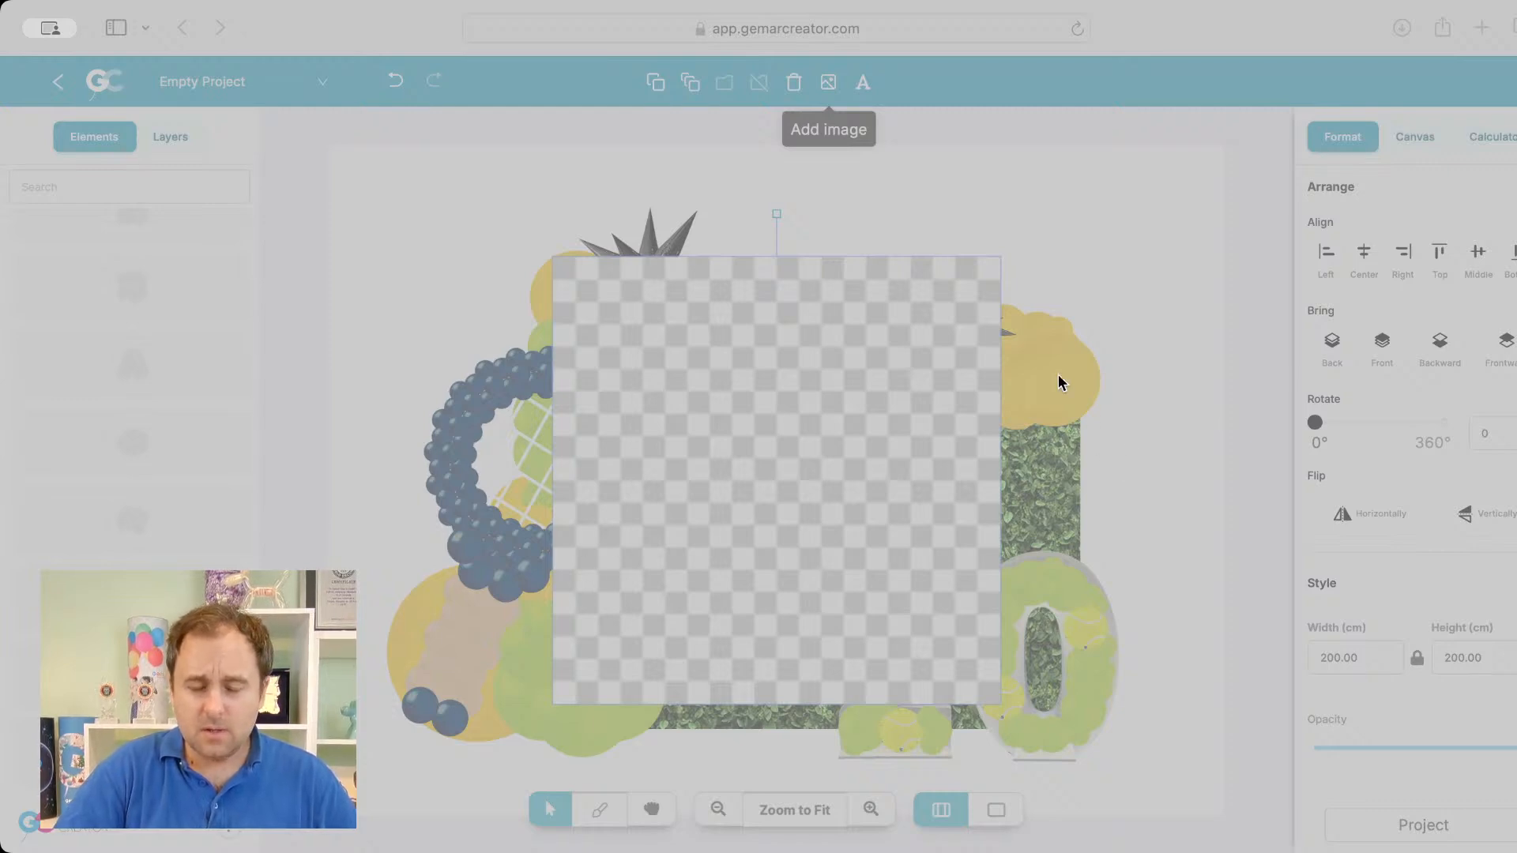
double_click(572, 522)
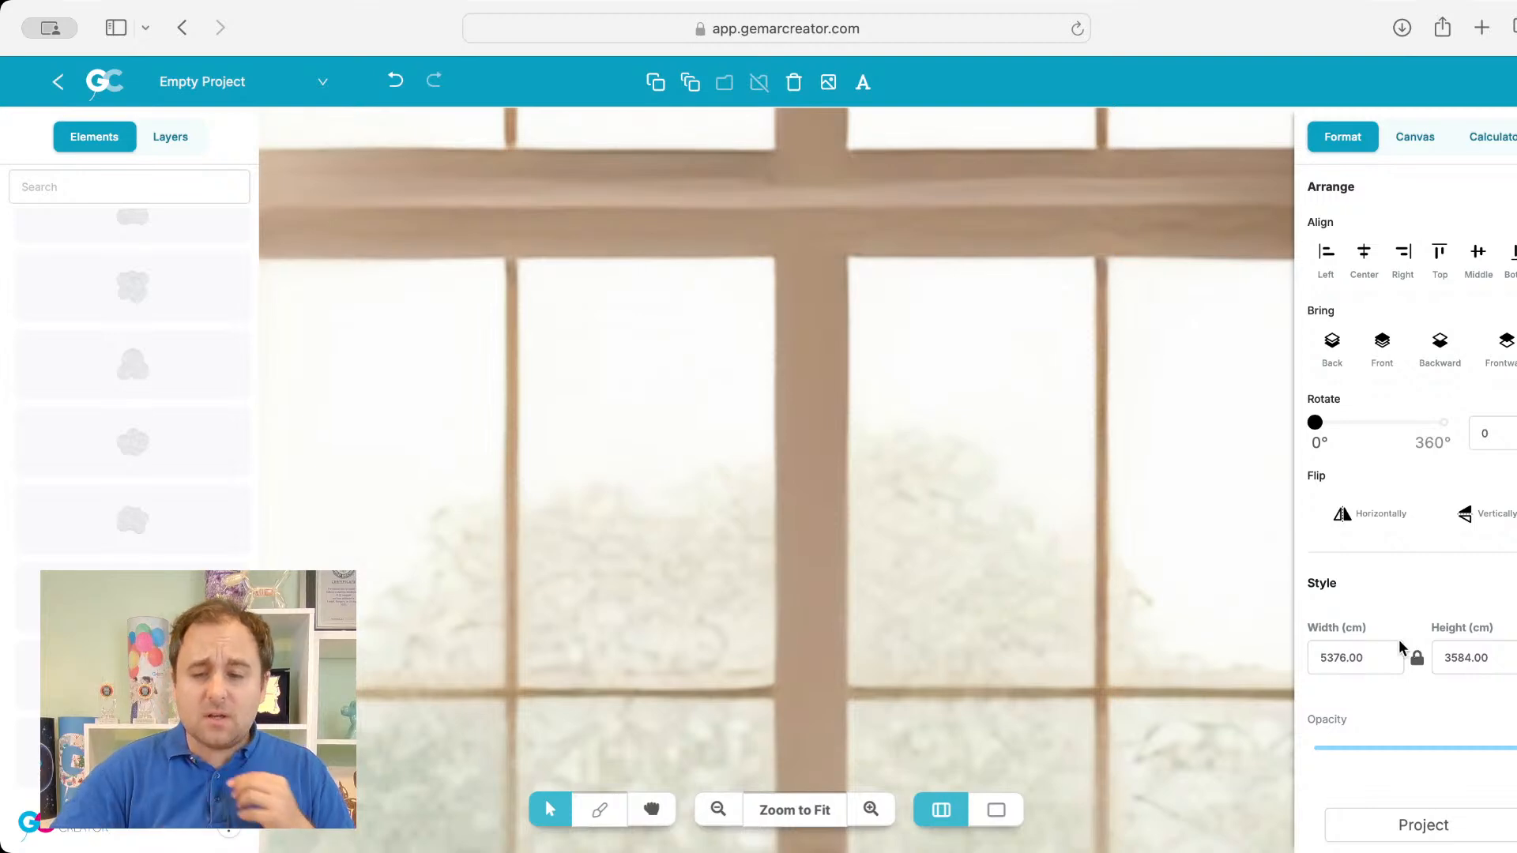
double_click(1346, 659)
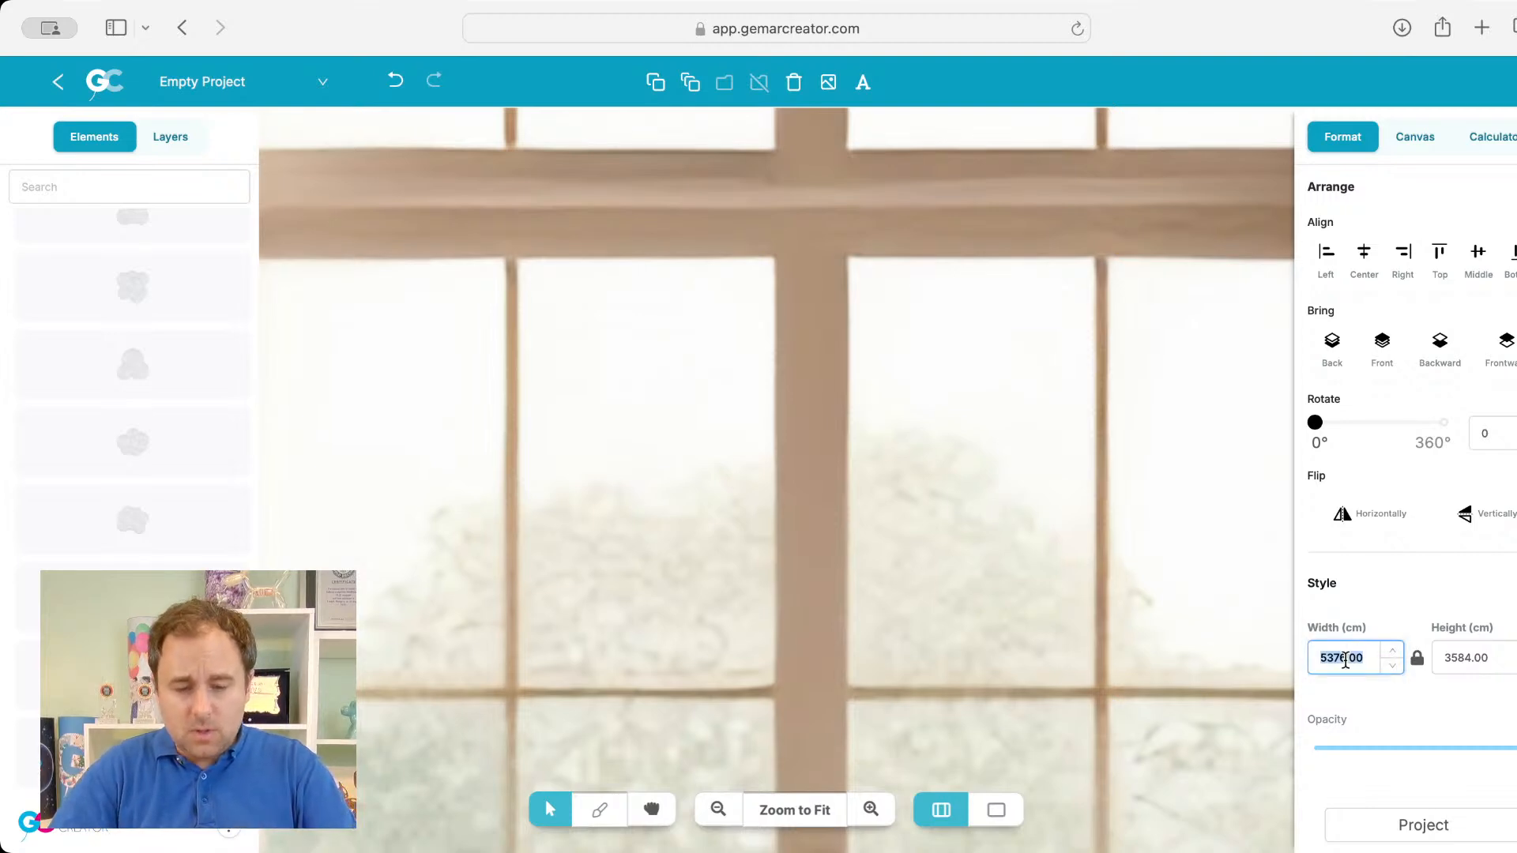
text(500)
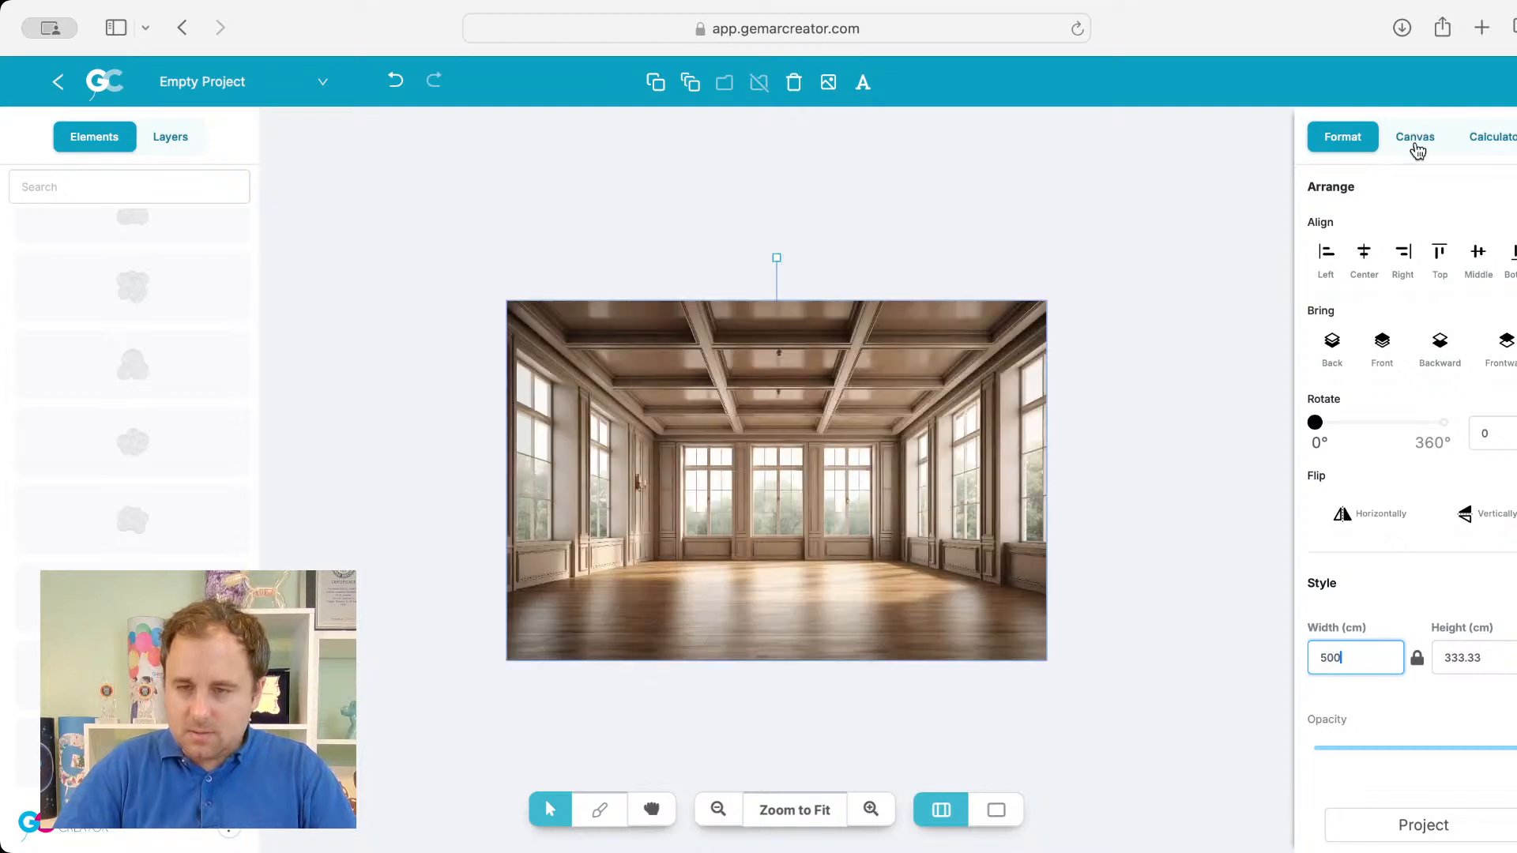
Step: Set the canvas width to 500 cm and open the canvas height for editing
click(1415, 138)
double_click(1344, 260)
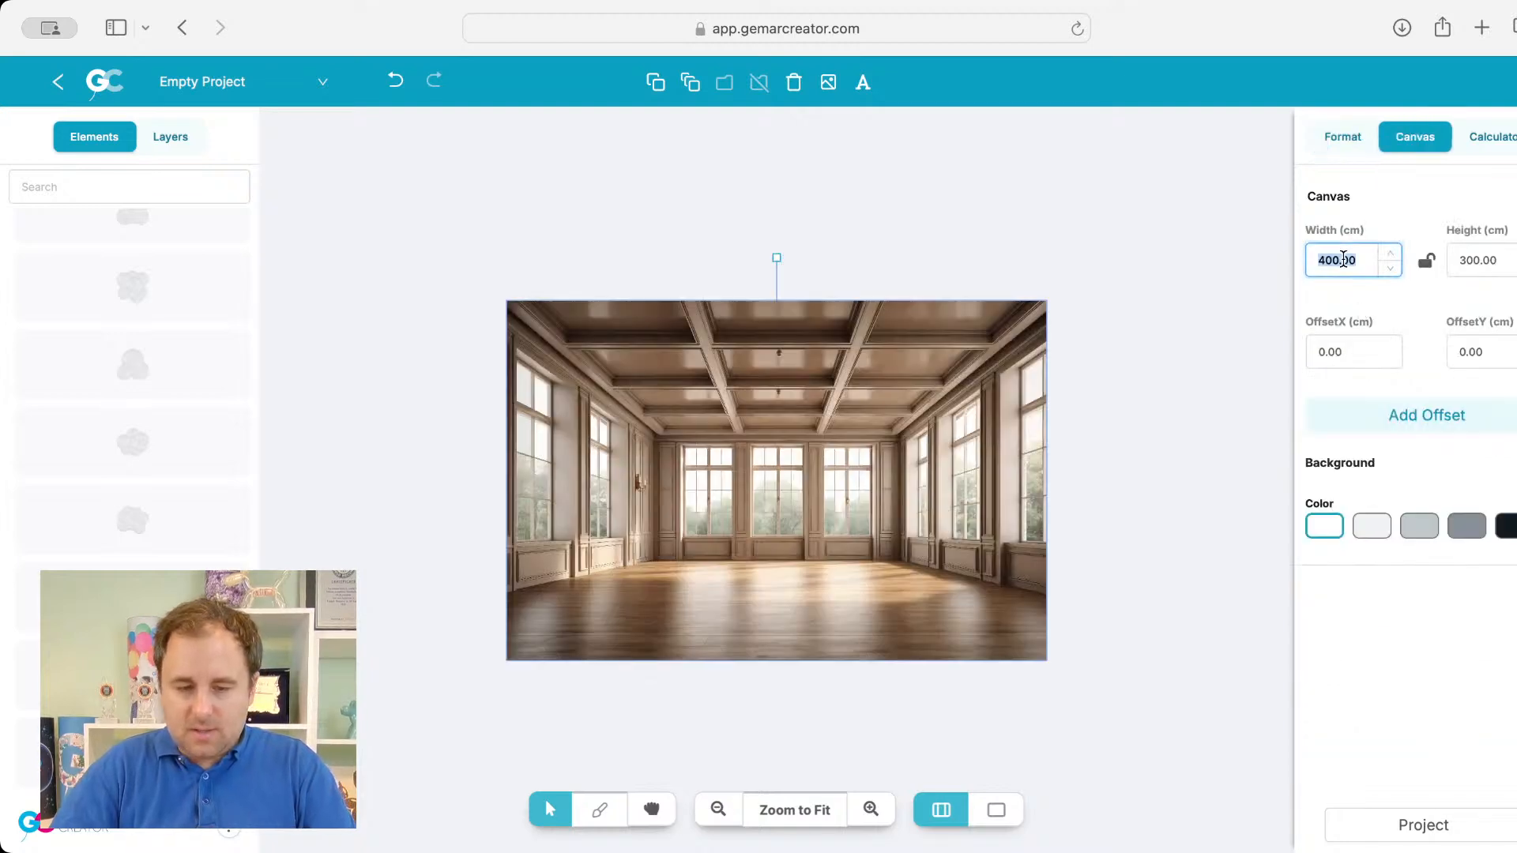
text(500)
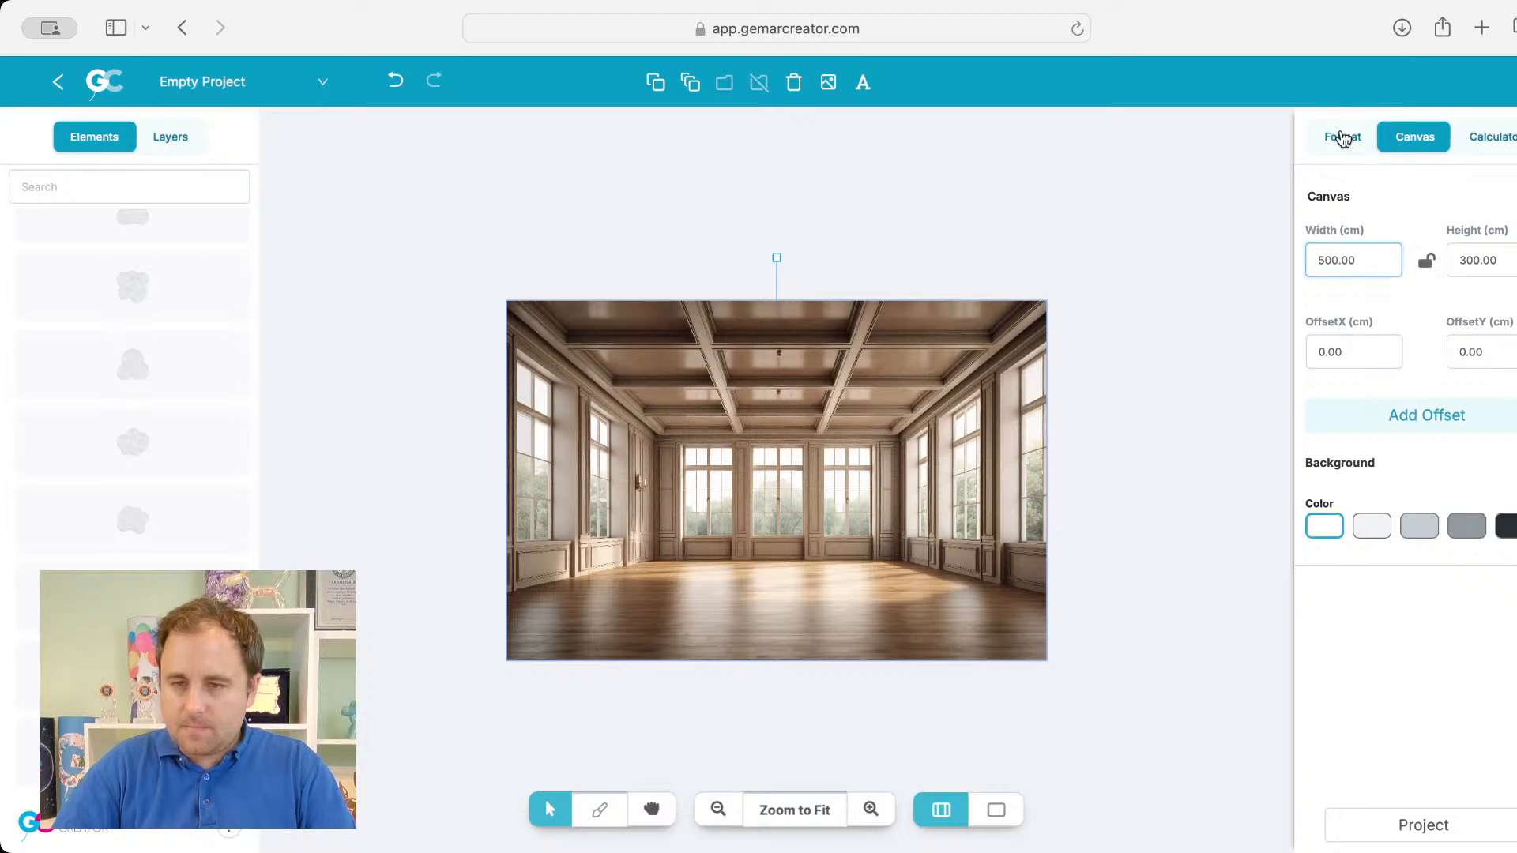
click(1343, 137)
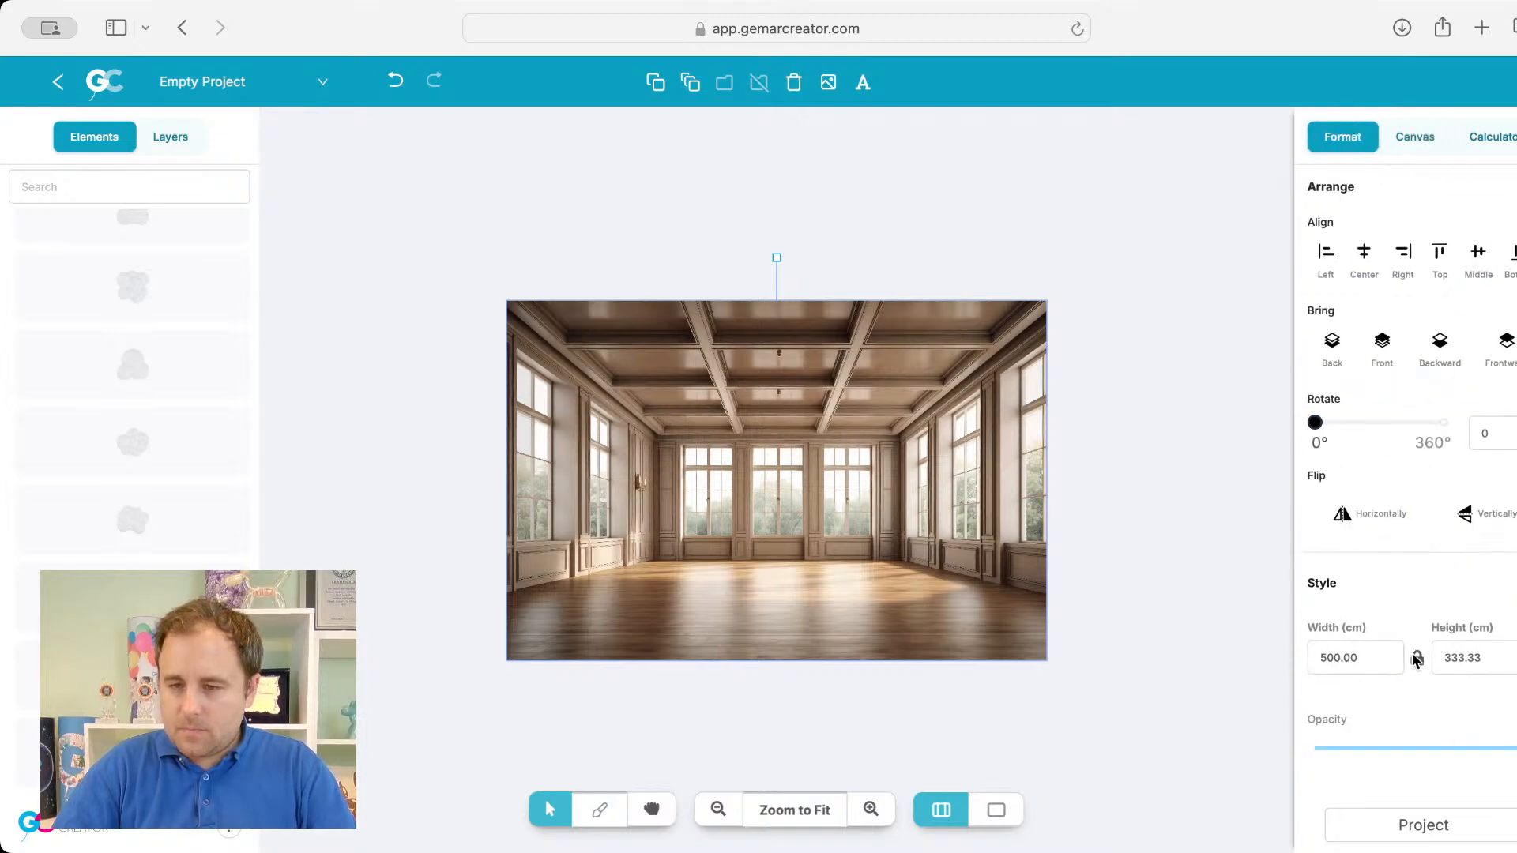
click(1415, 138)
click(1481, 260)
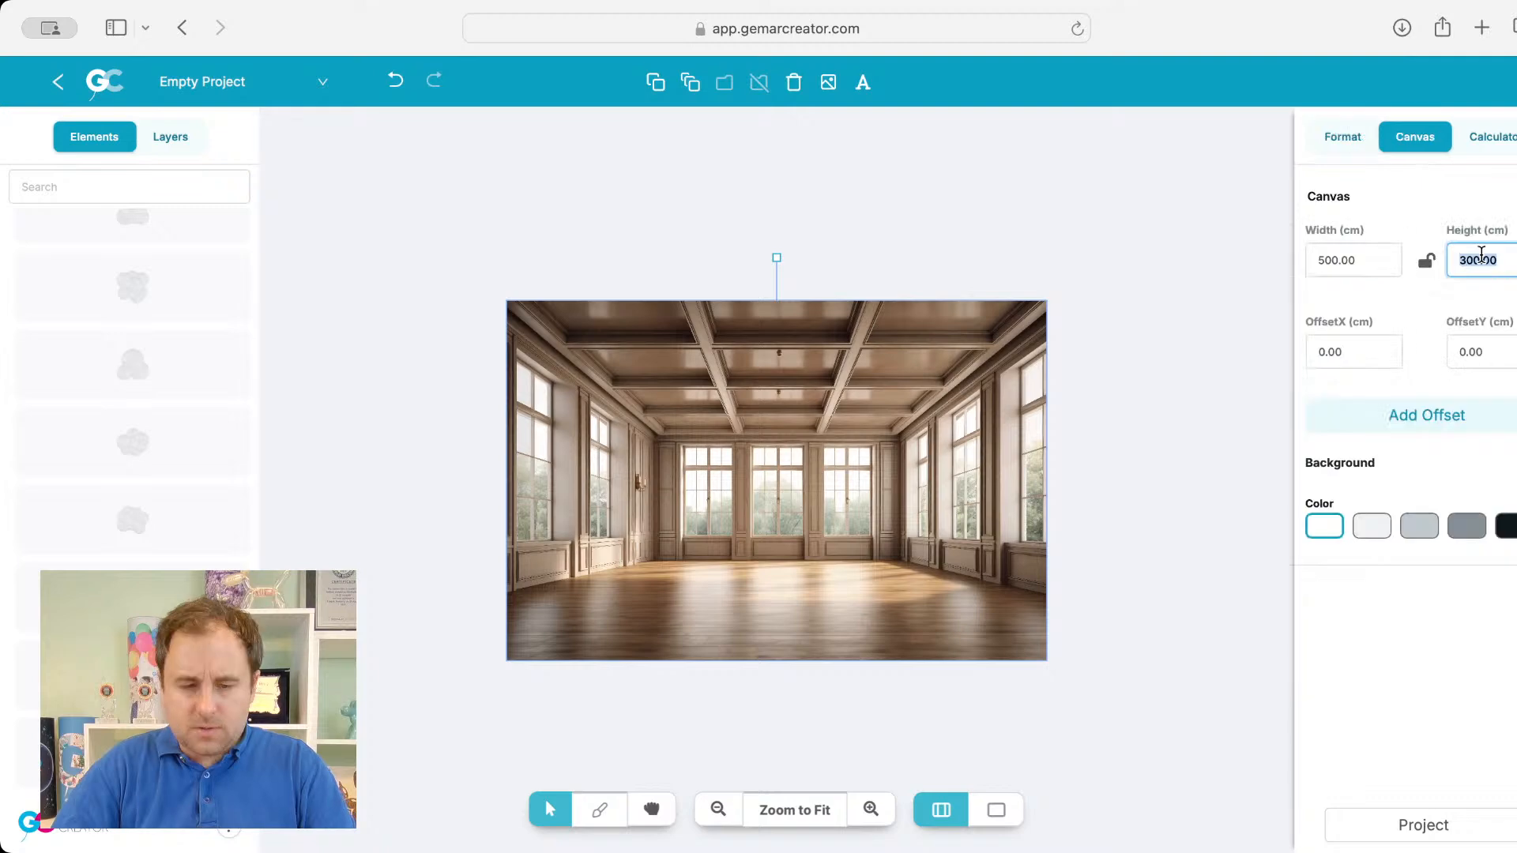
Step: Send the hall photo to the back, behind the whole balloon decoration, and fit the design in the view
click(1051, 284)
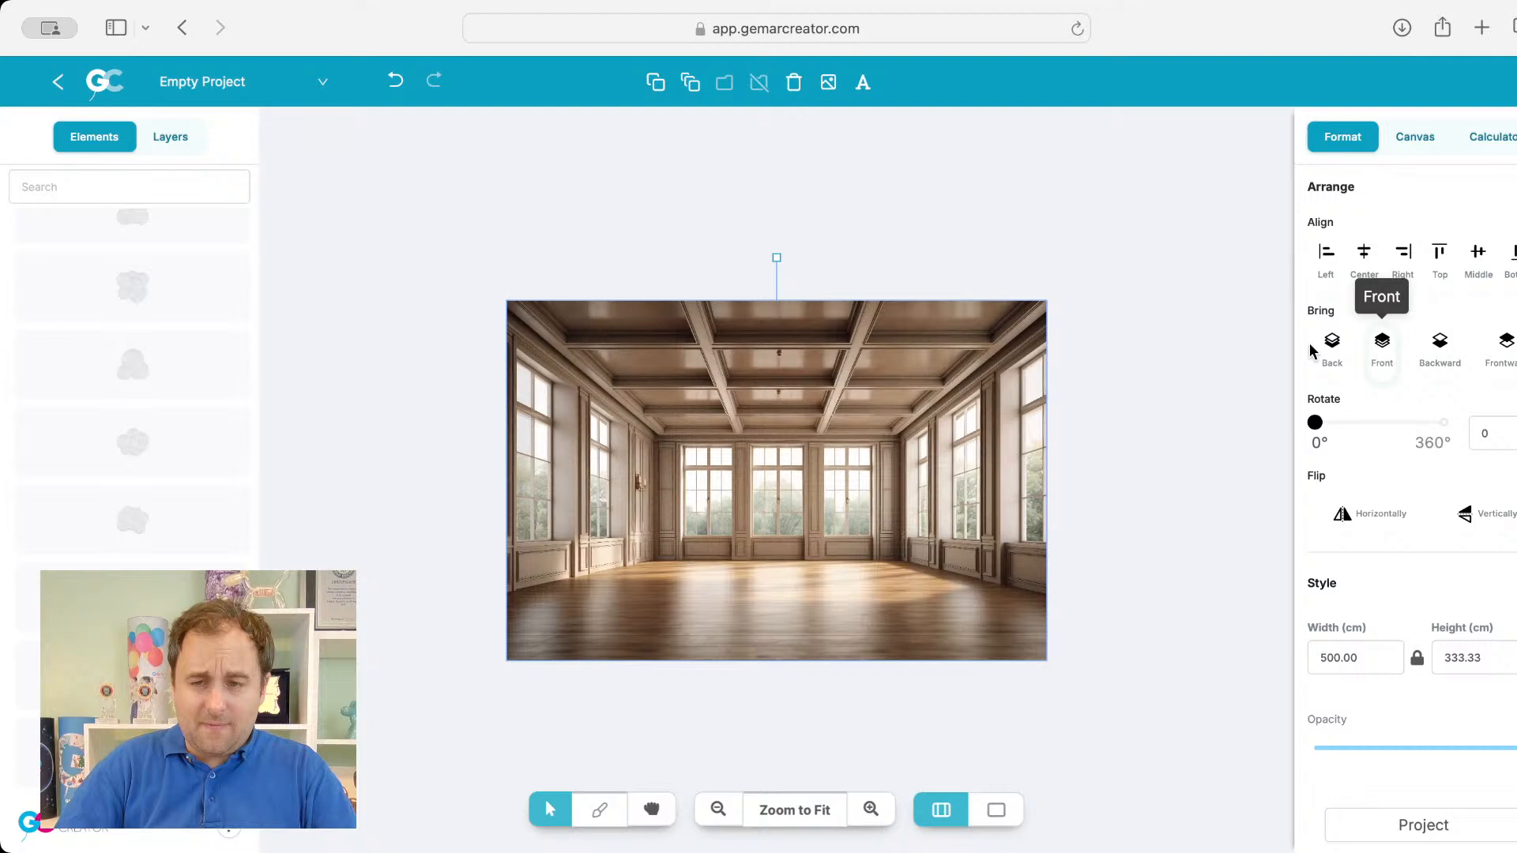
click(1314, 349)
click(974, 689)
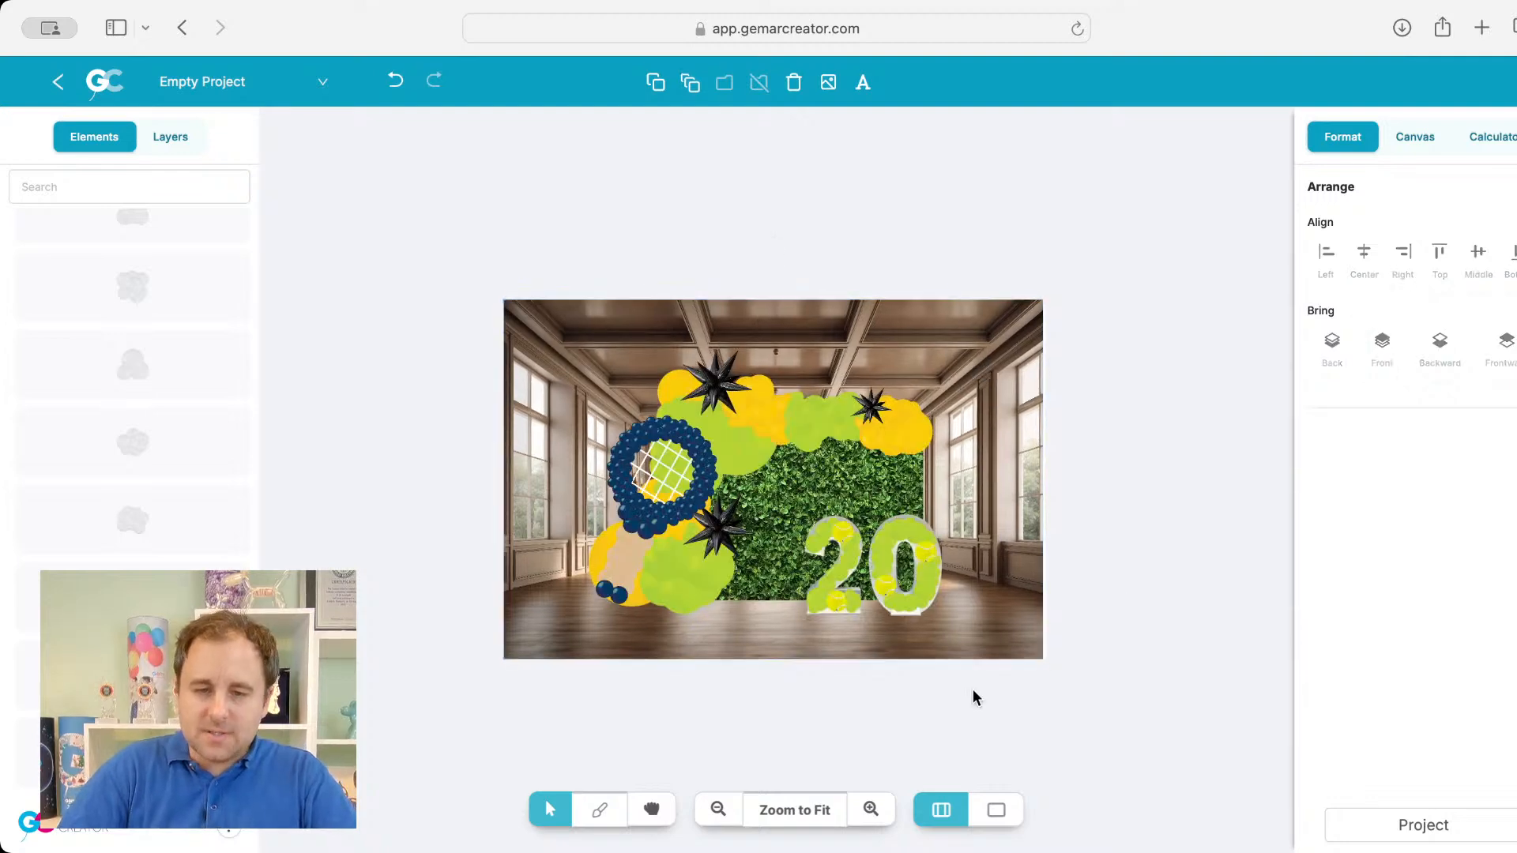
click(822, 826)
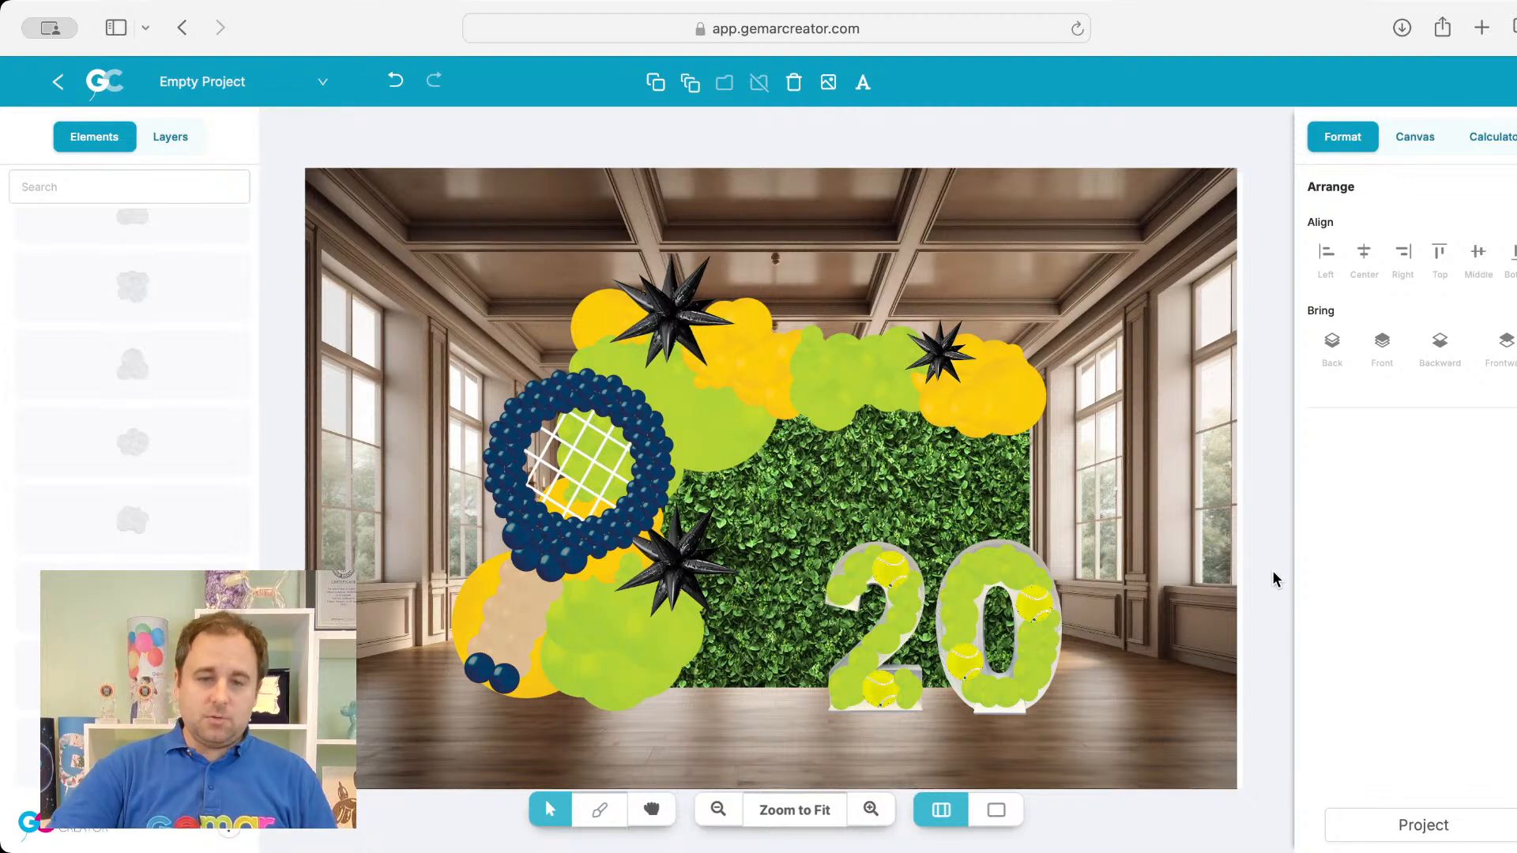
Step: Move the racket slightly down and to the left, and nudge the number 20 slightly upward
drag(590, 523, 580, 545)
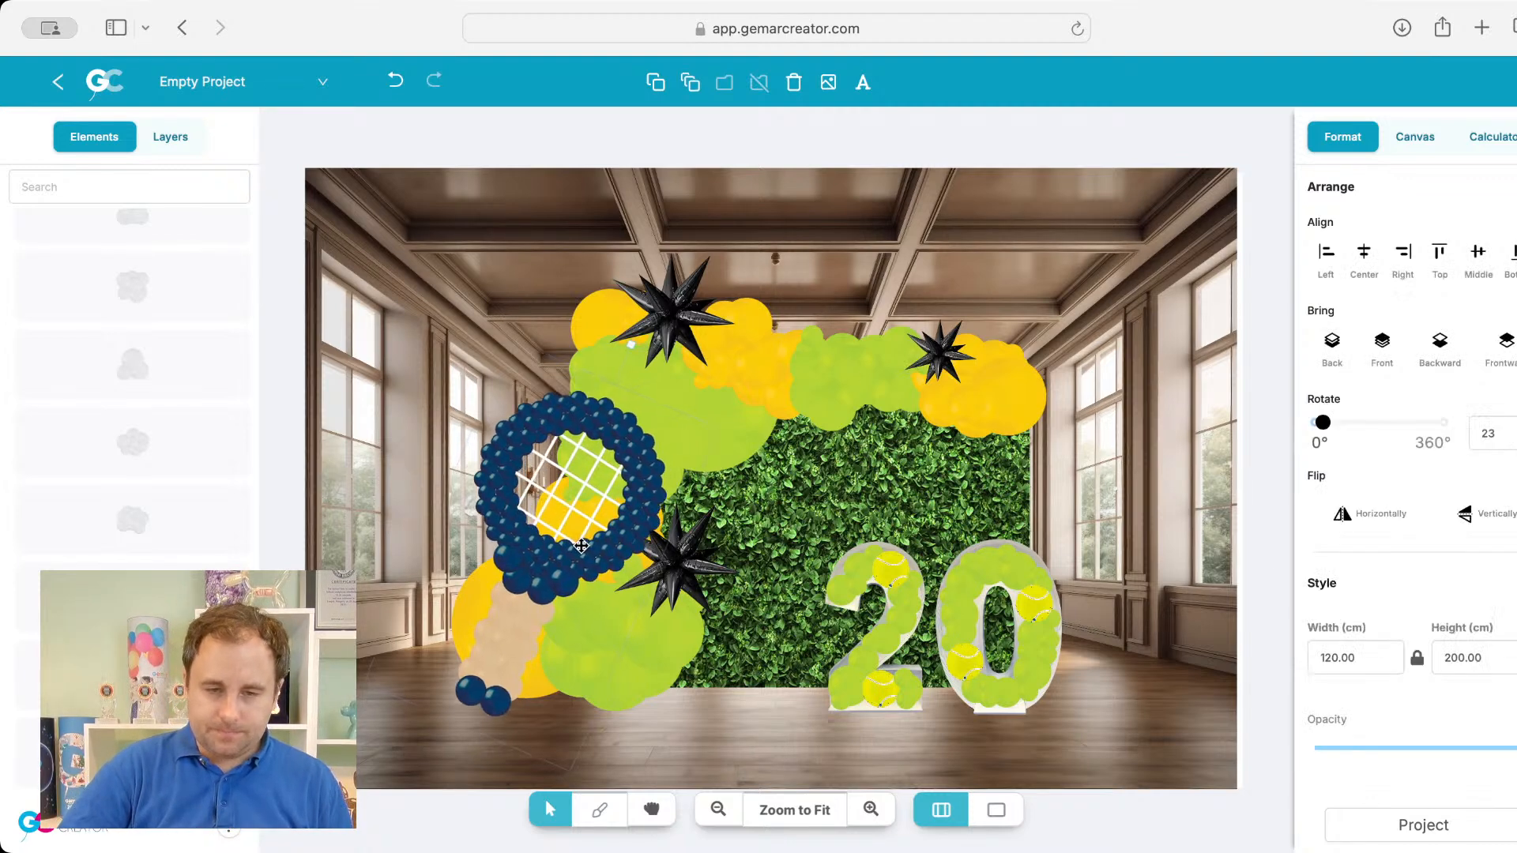
click(1039, 636)
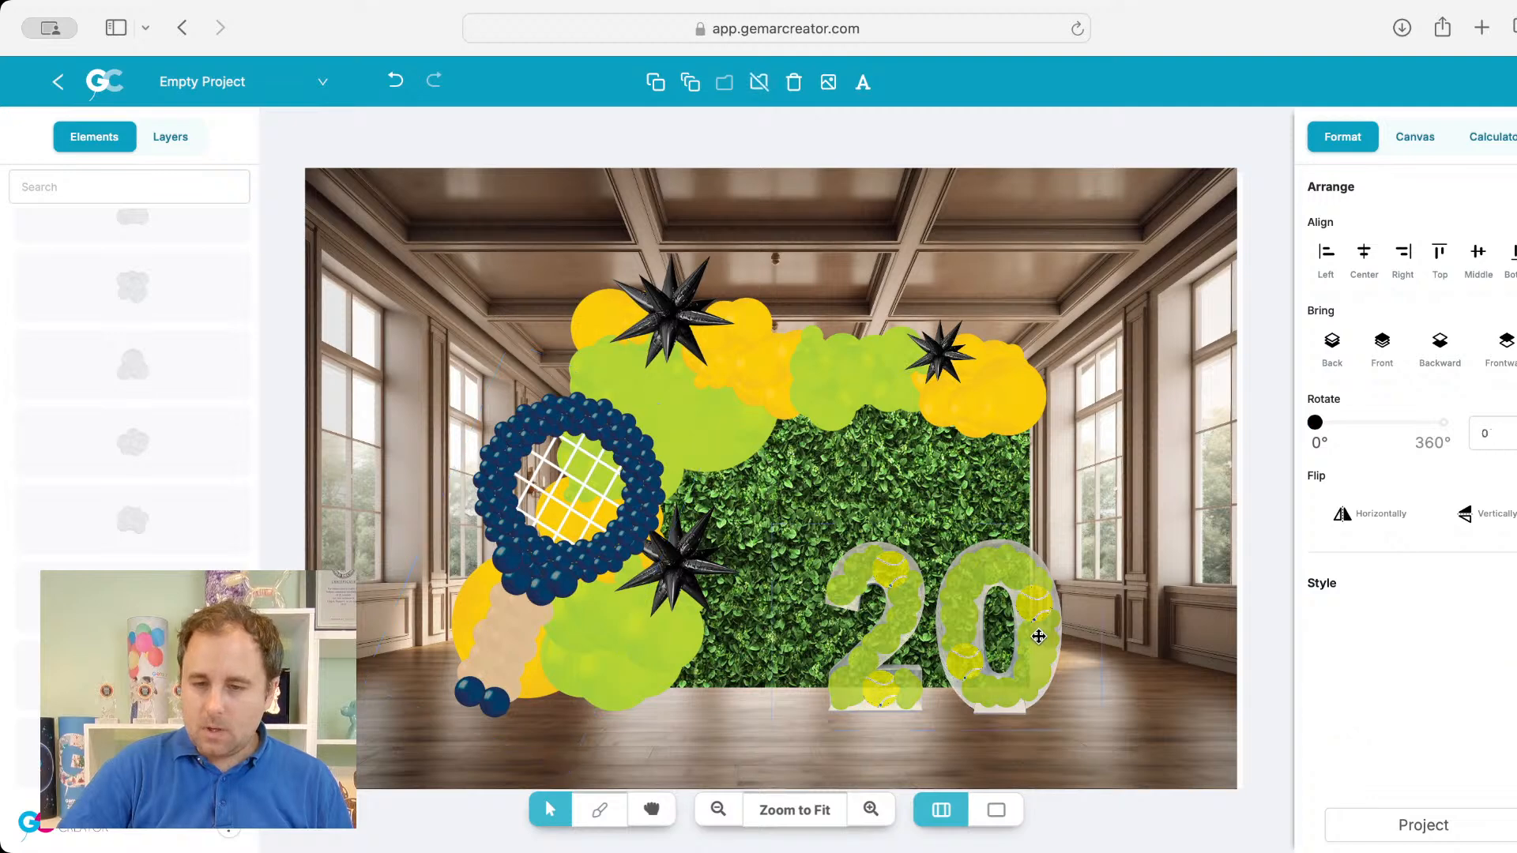
drag(1038, 636, 1035, 628)
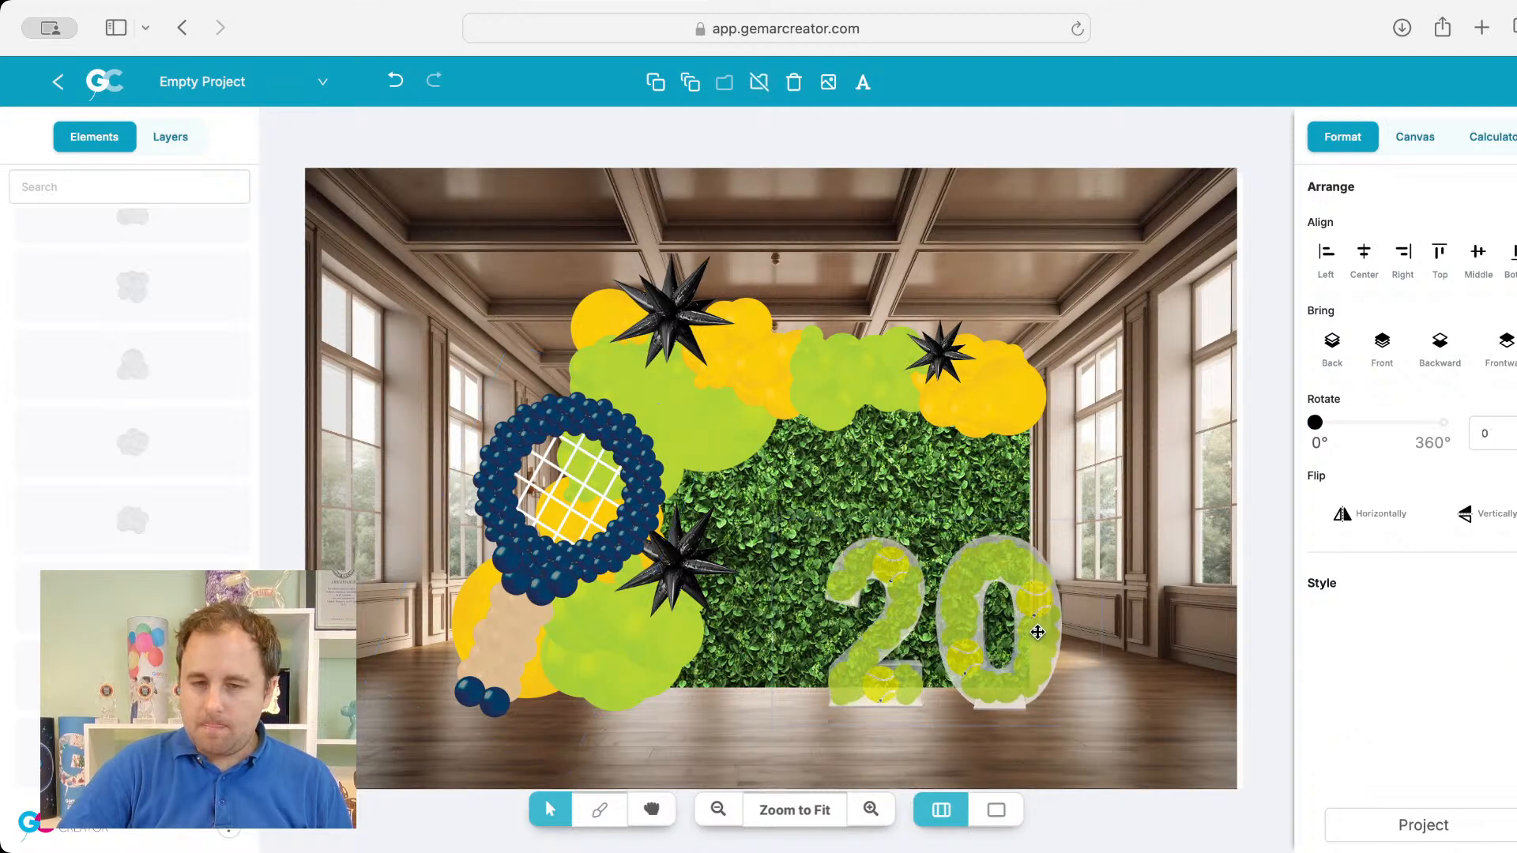
click(1267, 553)
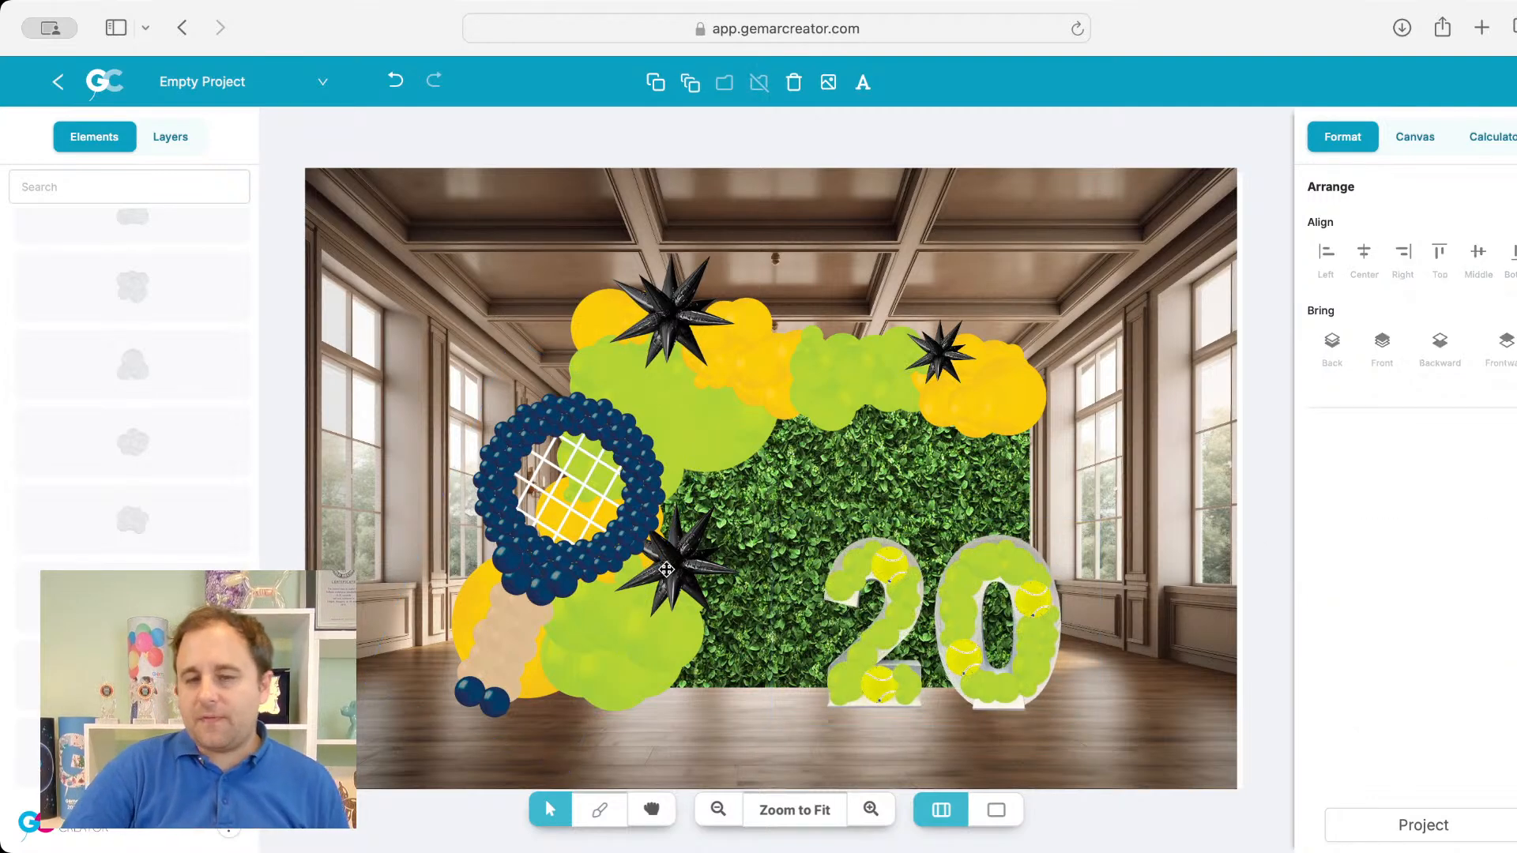
Step: Move the lower-left starburst slightly down and to the right, and nudge the upper-left starburst slightly downward
drag(667, 569, 676, 594)
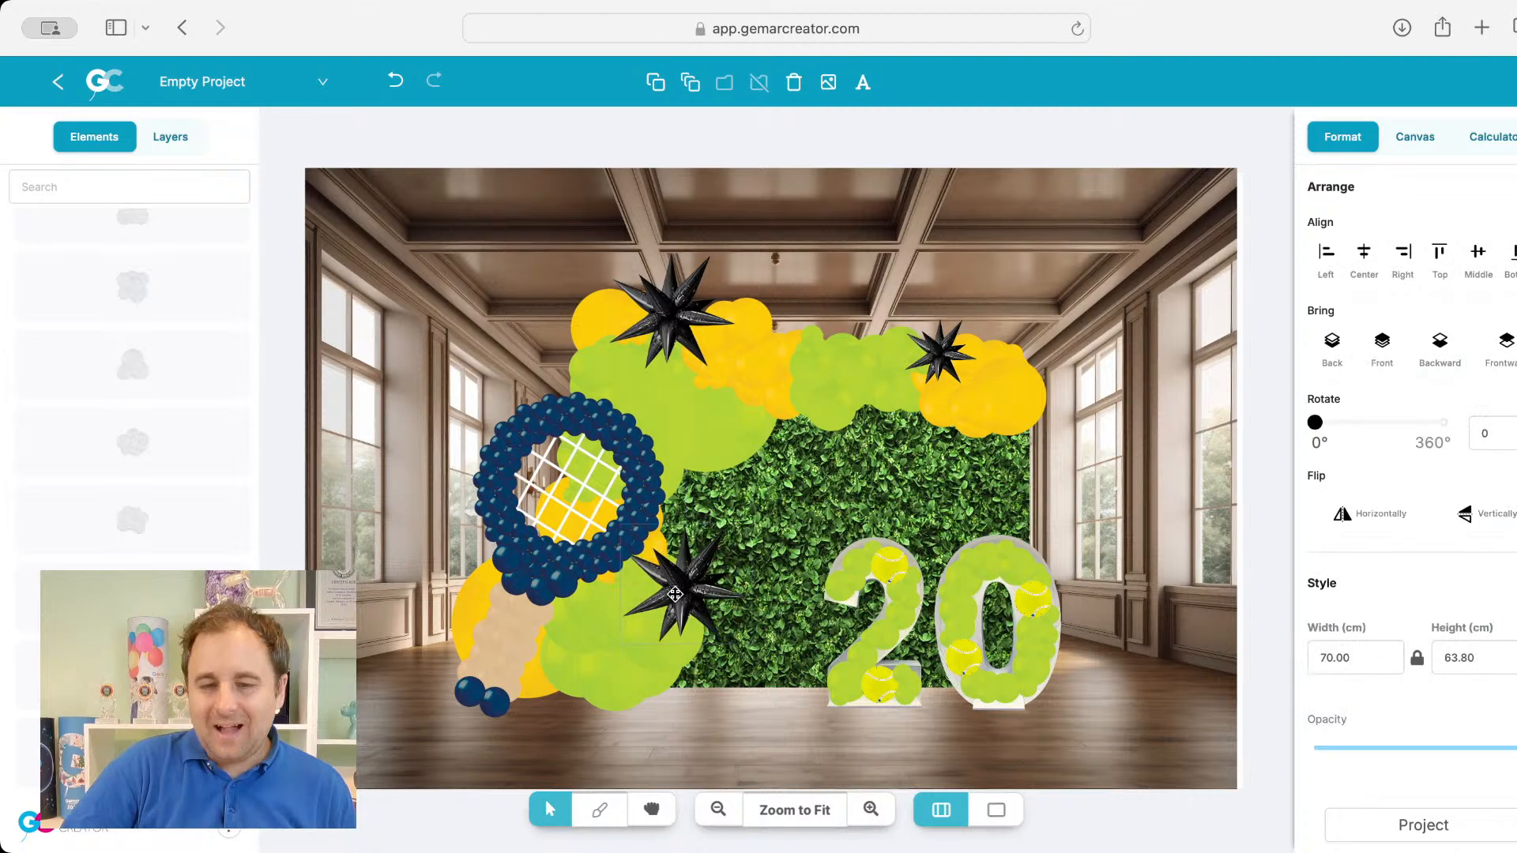
click(678, 311)
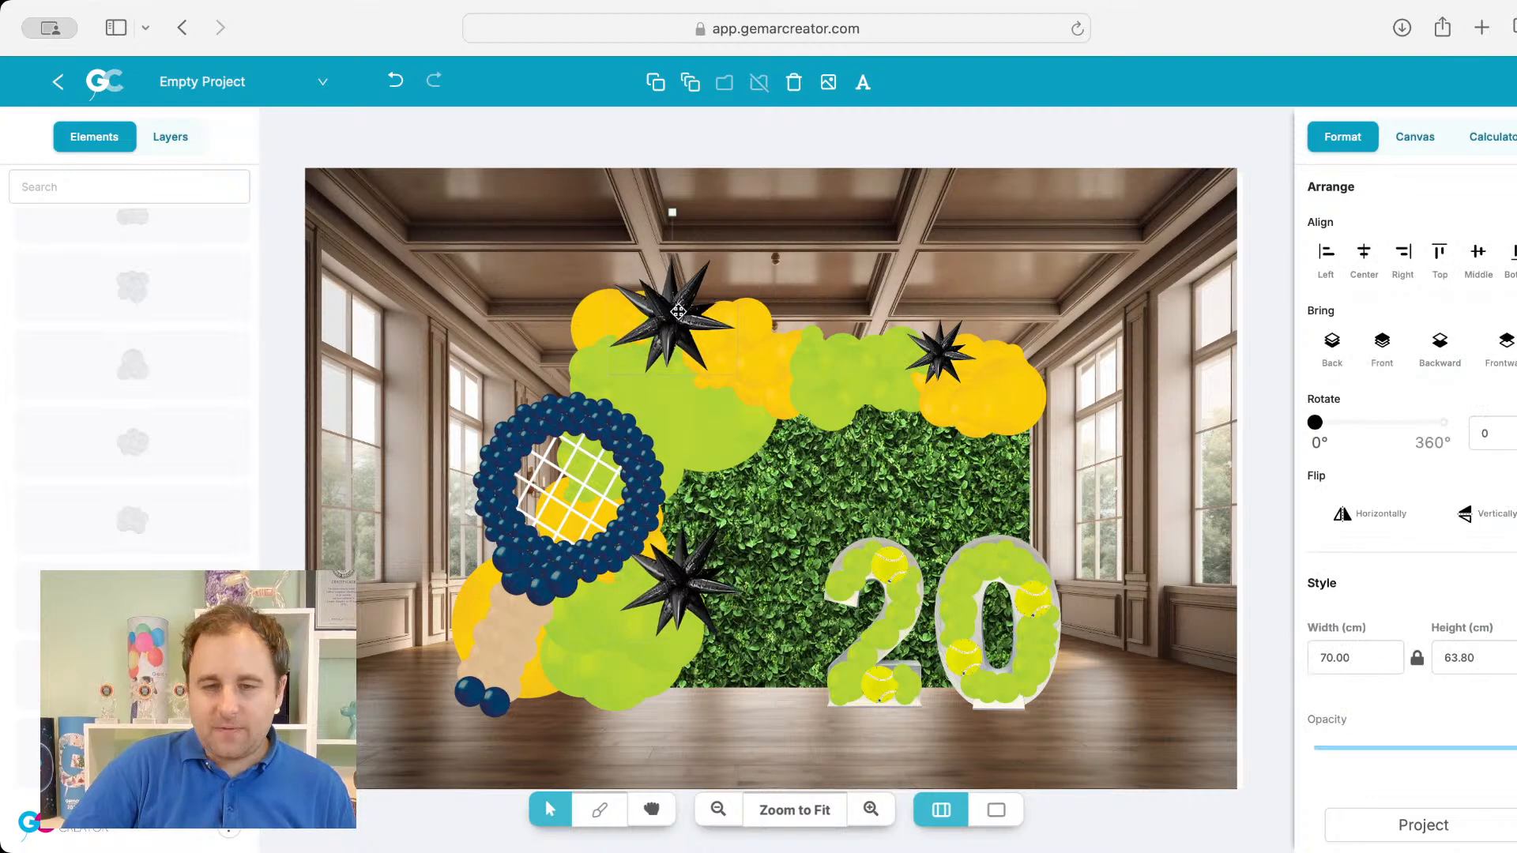
click(1250, 433)
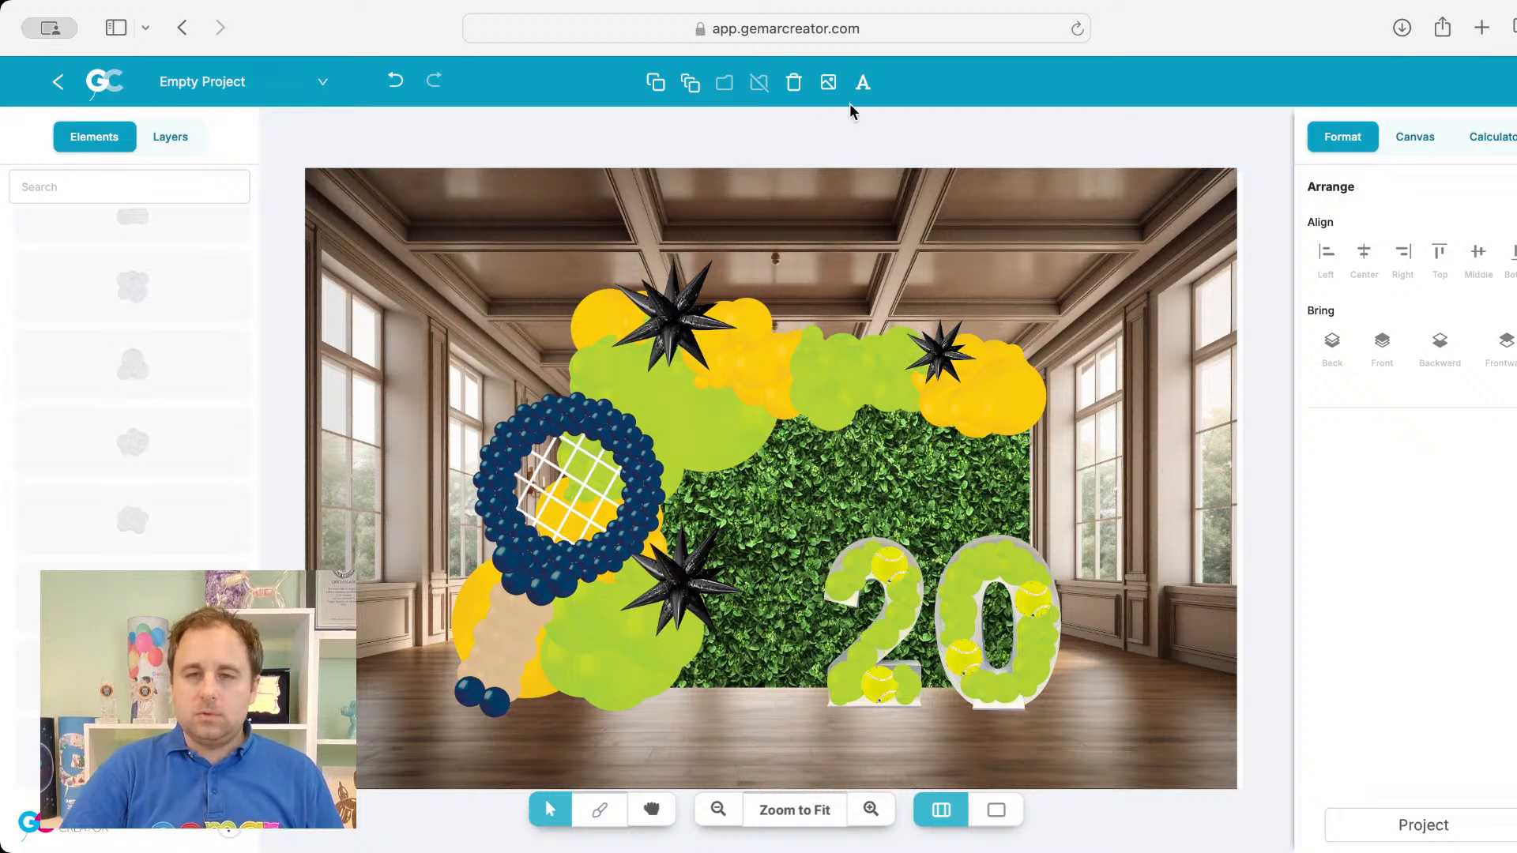
Step: Insert the palm leaf image, set its width to 20 cm and place it over the garland's upper middle
click(830, 88)
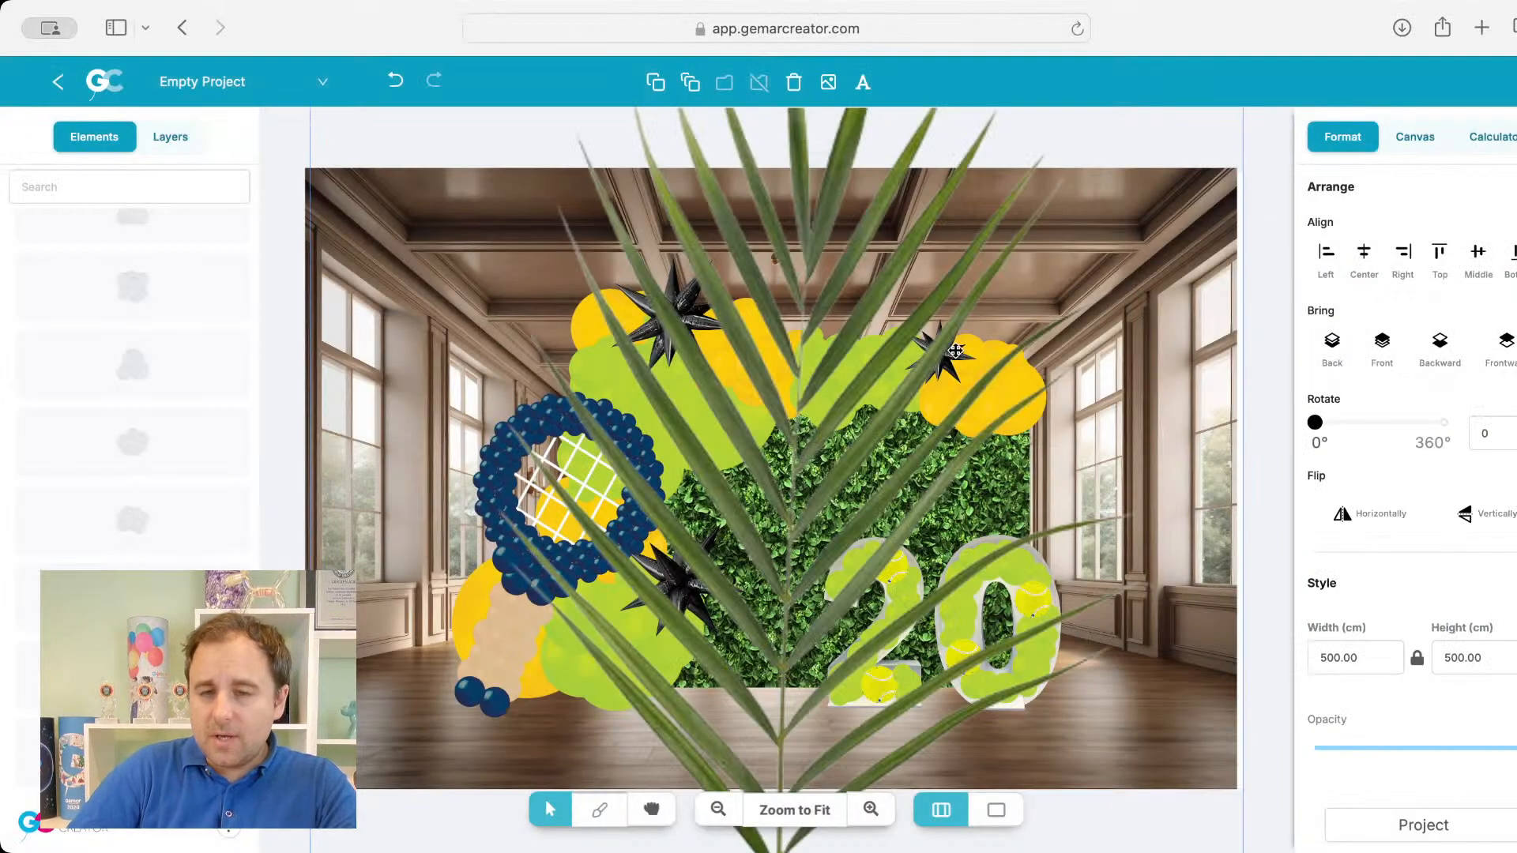
double_click(1345, 655)
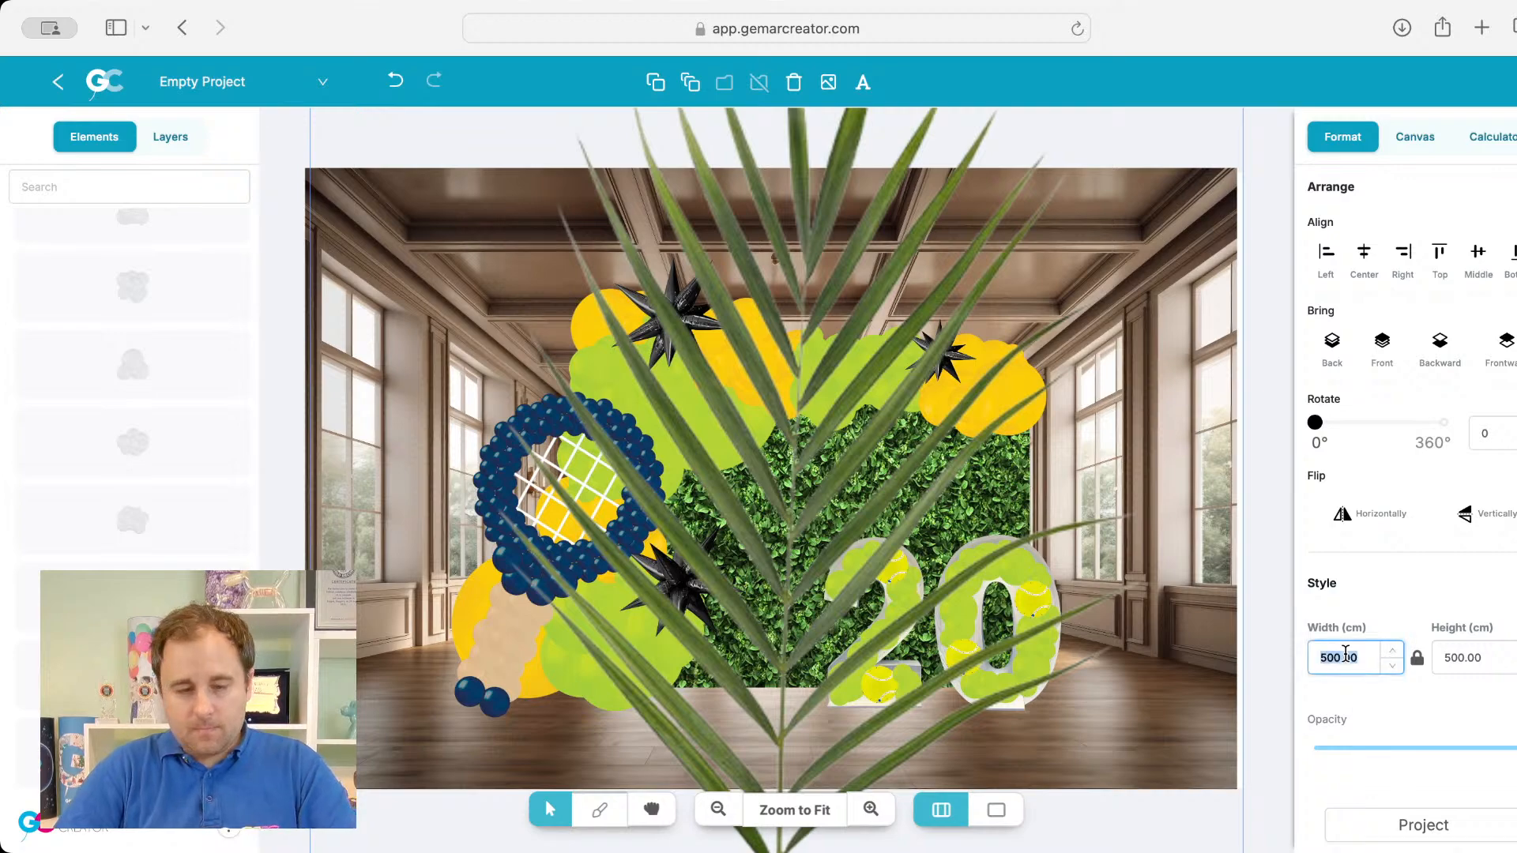
text(20)
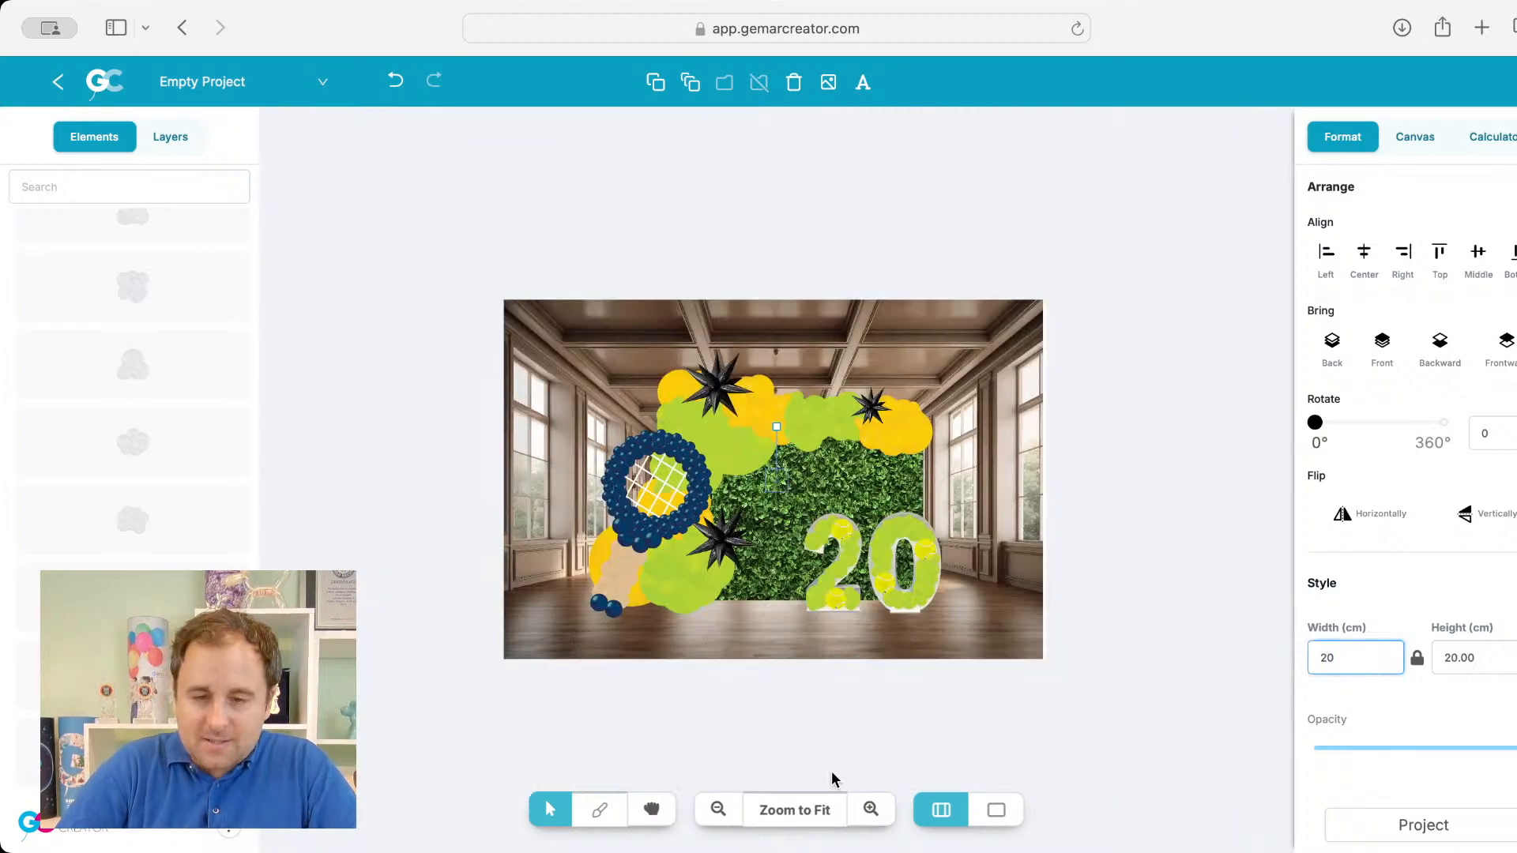
click(804, 812)
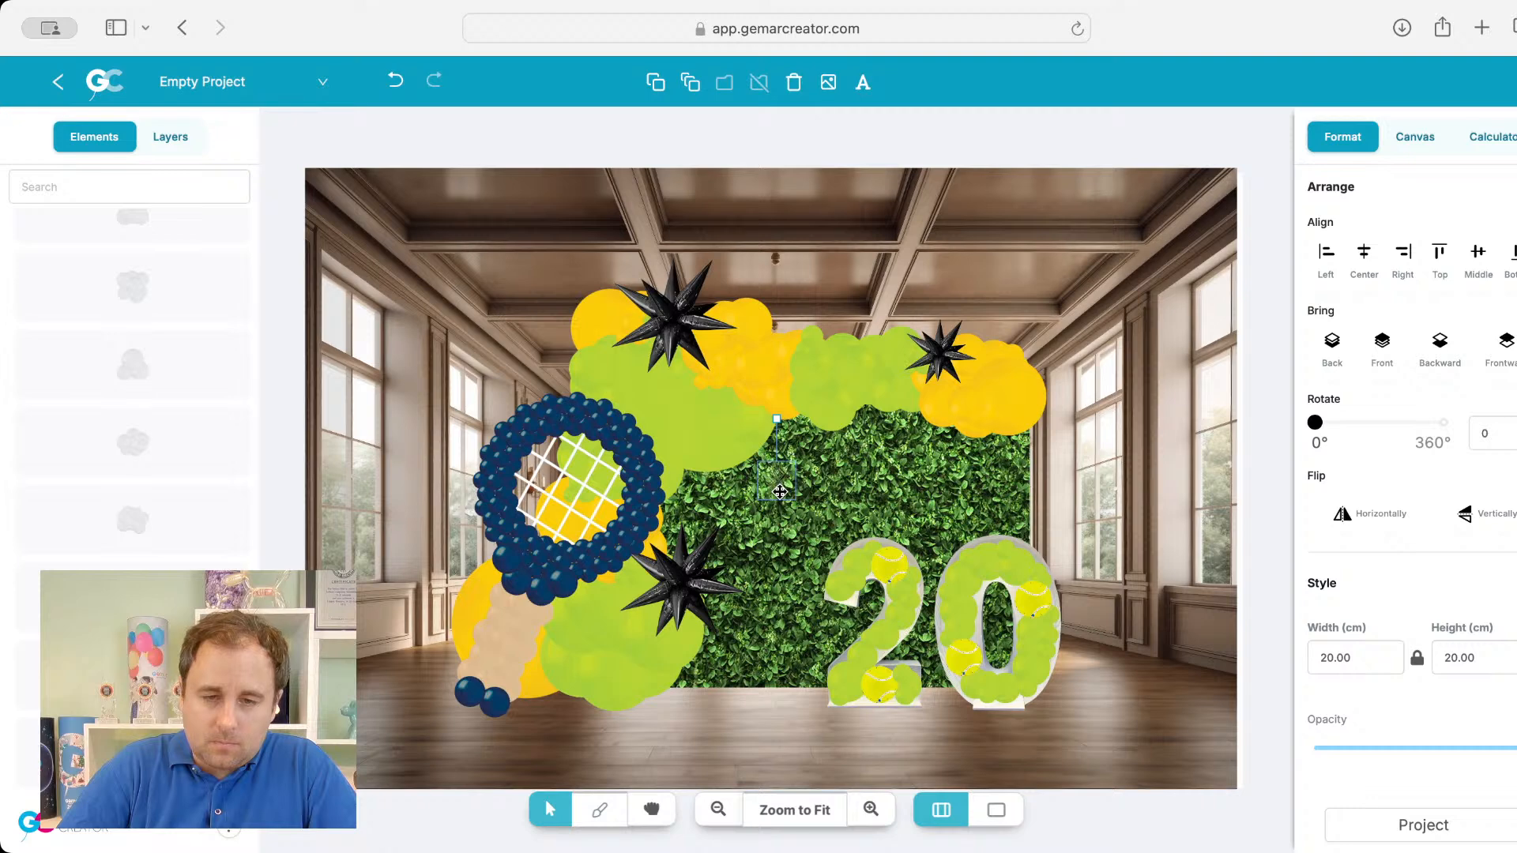
drag(779, 394, 798, 334)
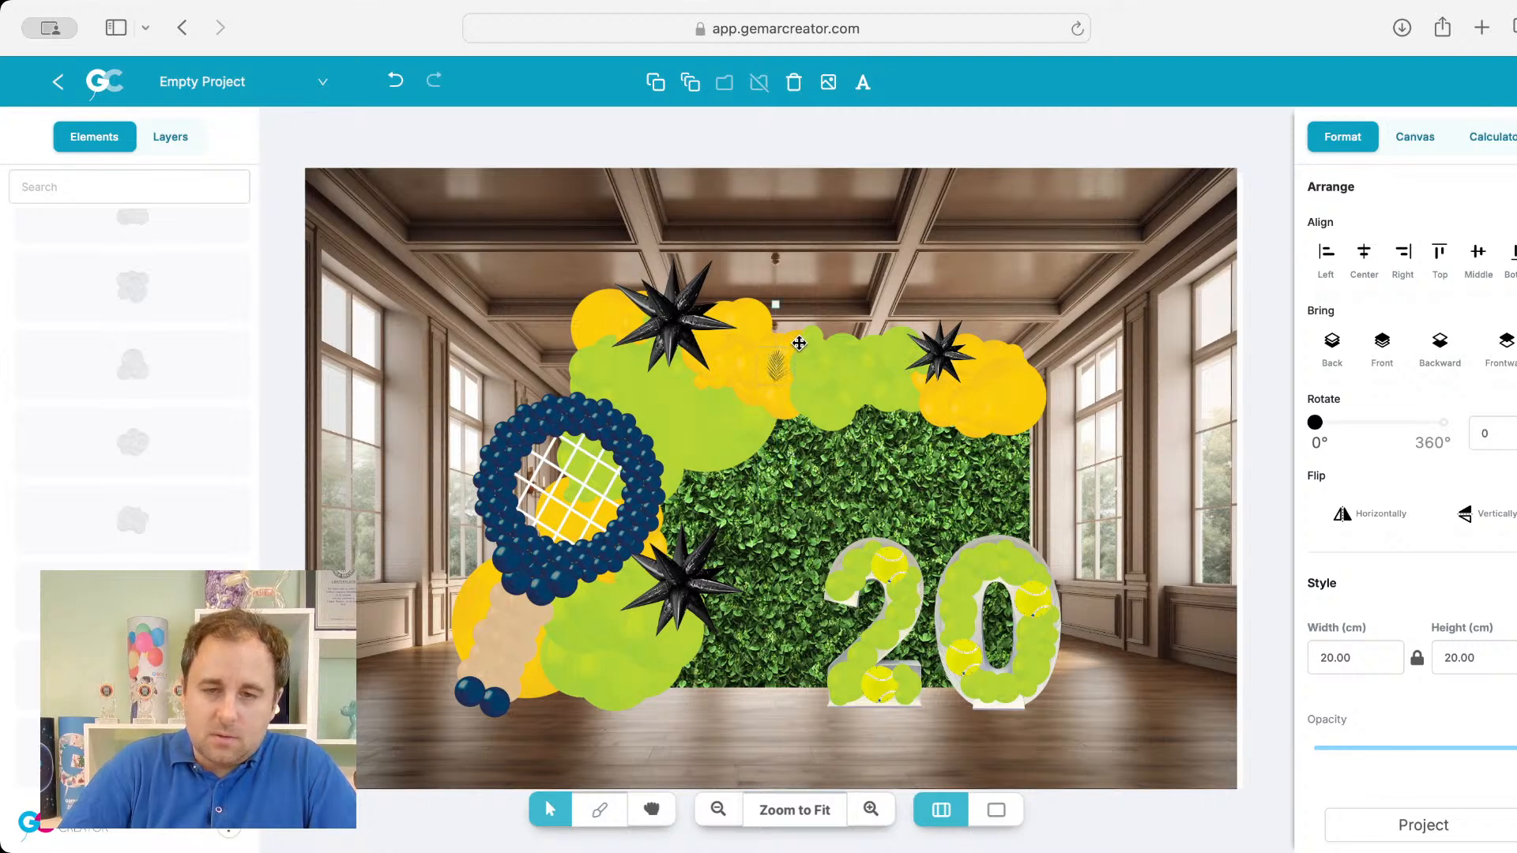
Step: Try the palm leaf at 40 cm wide on the garland, and delete it
double_click(1343, 658)
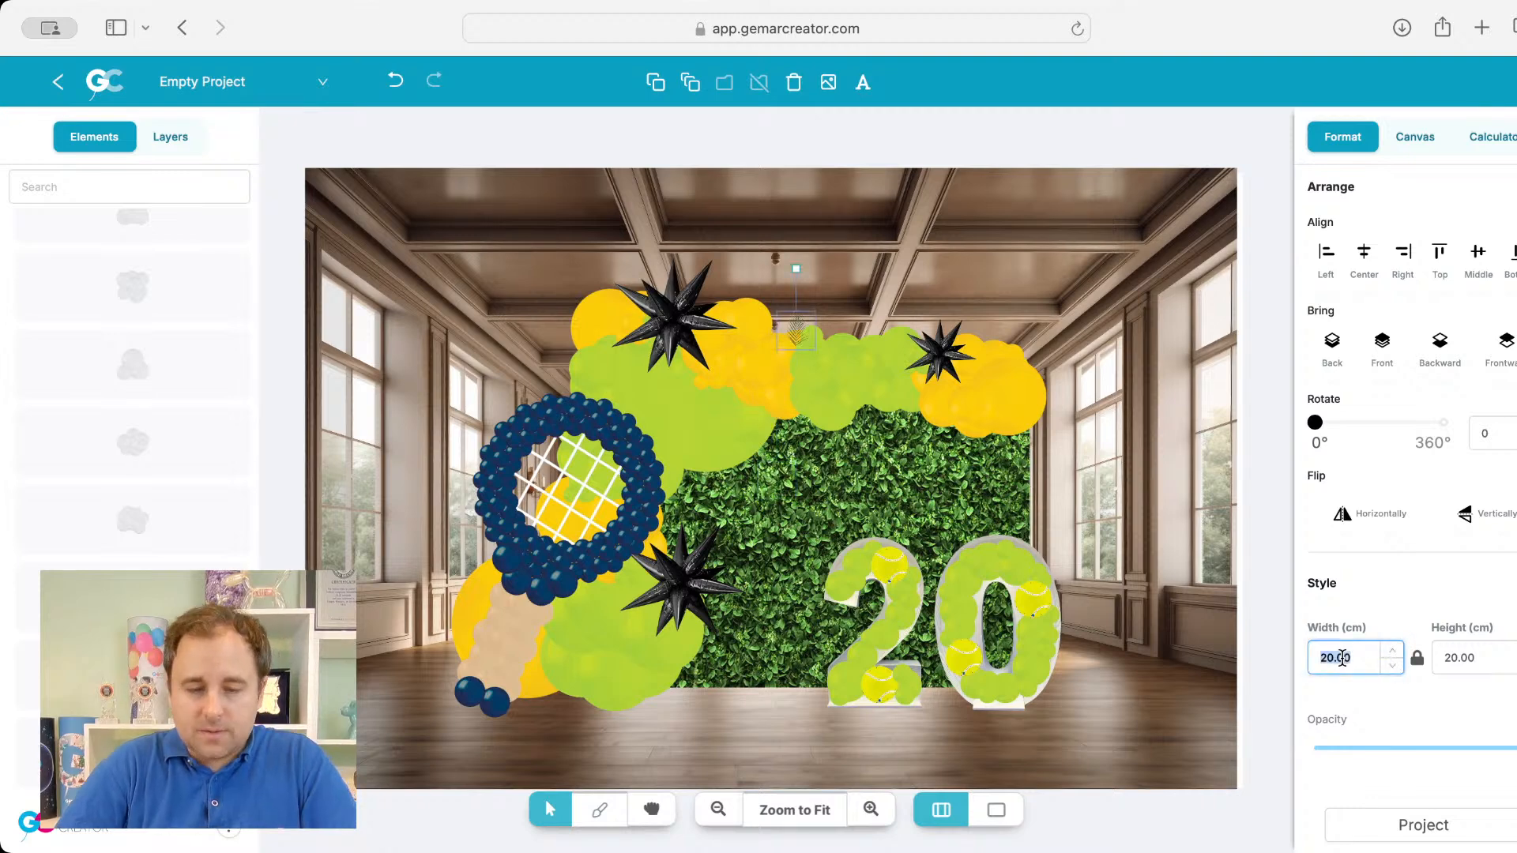
text(40)
key(Return)
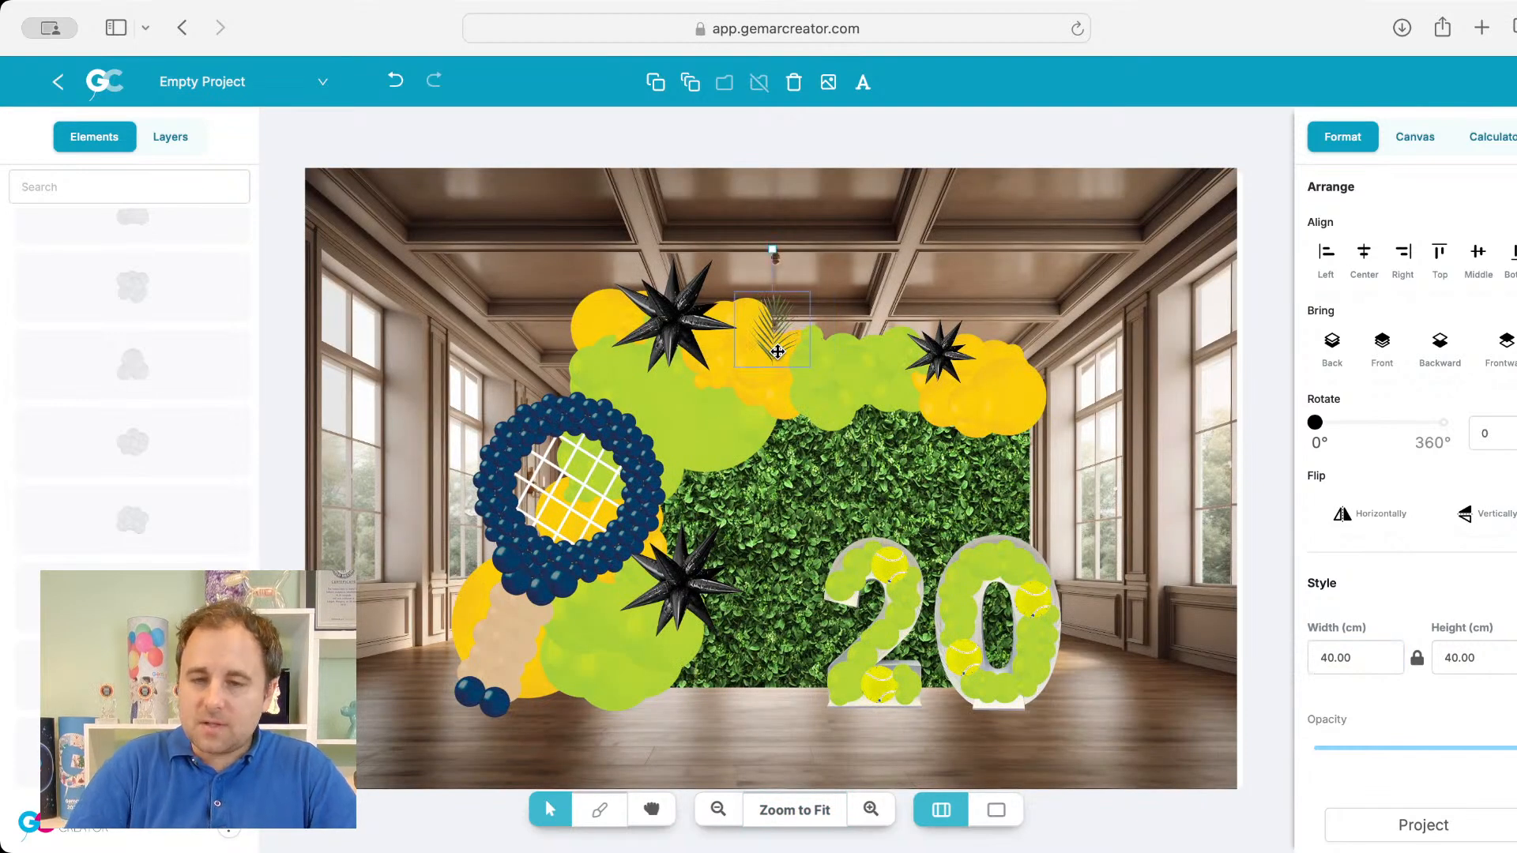
key(Delete)
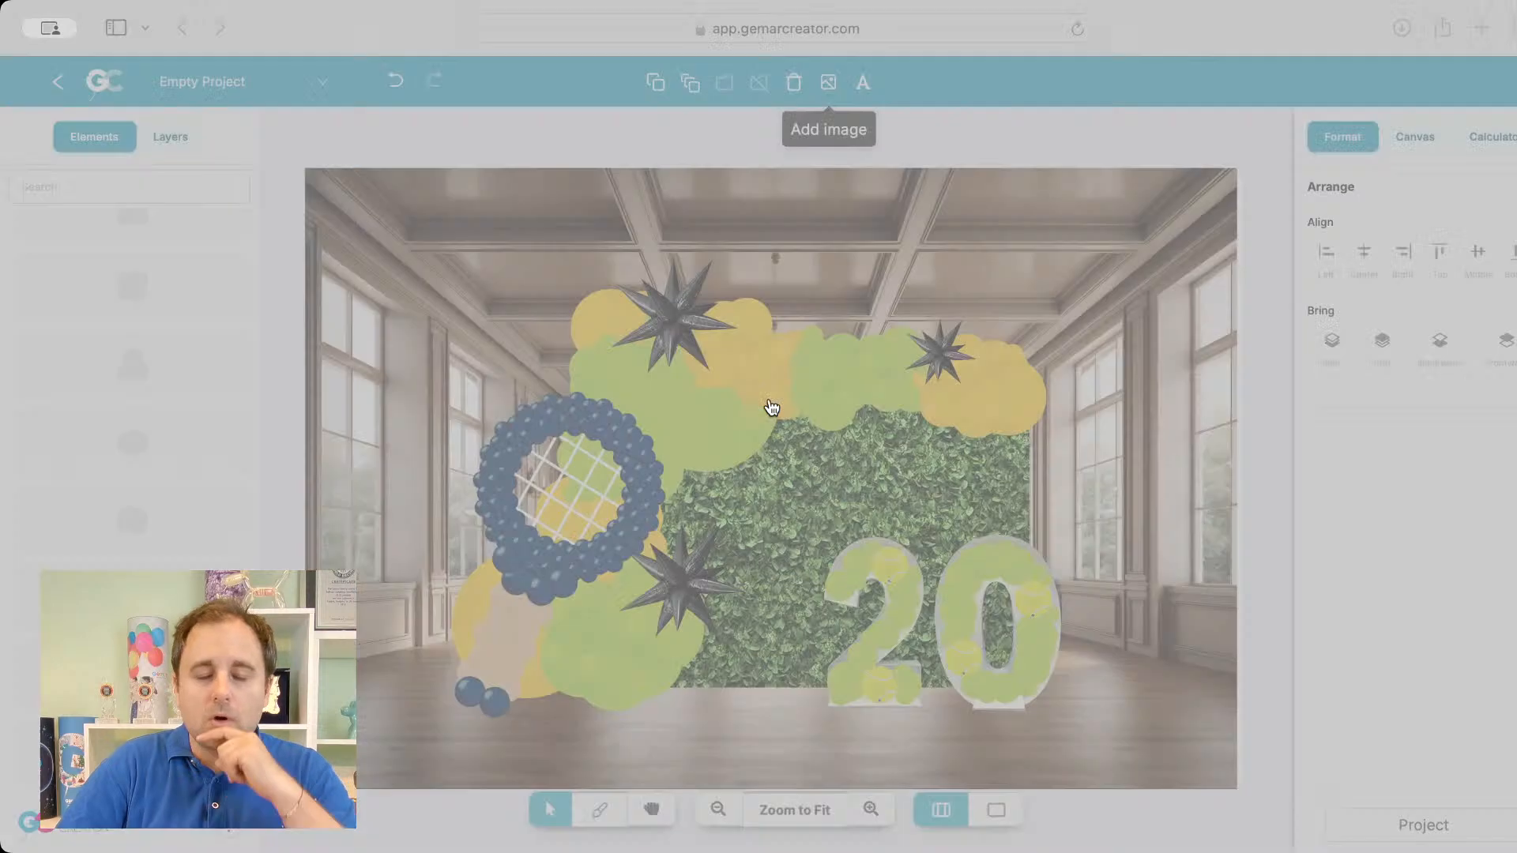
Step: Insert the white "Happy Birthday" lettering image and set its width to 200 cm
double_click(775, 431)
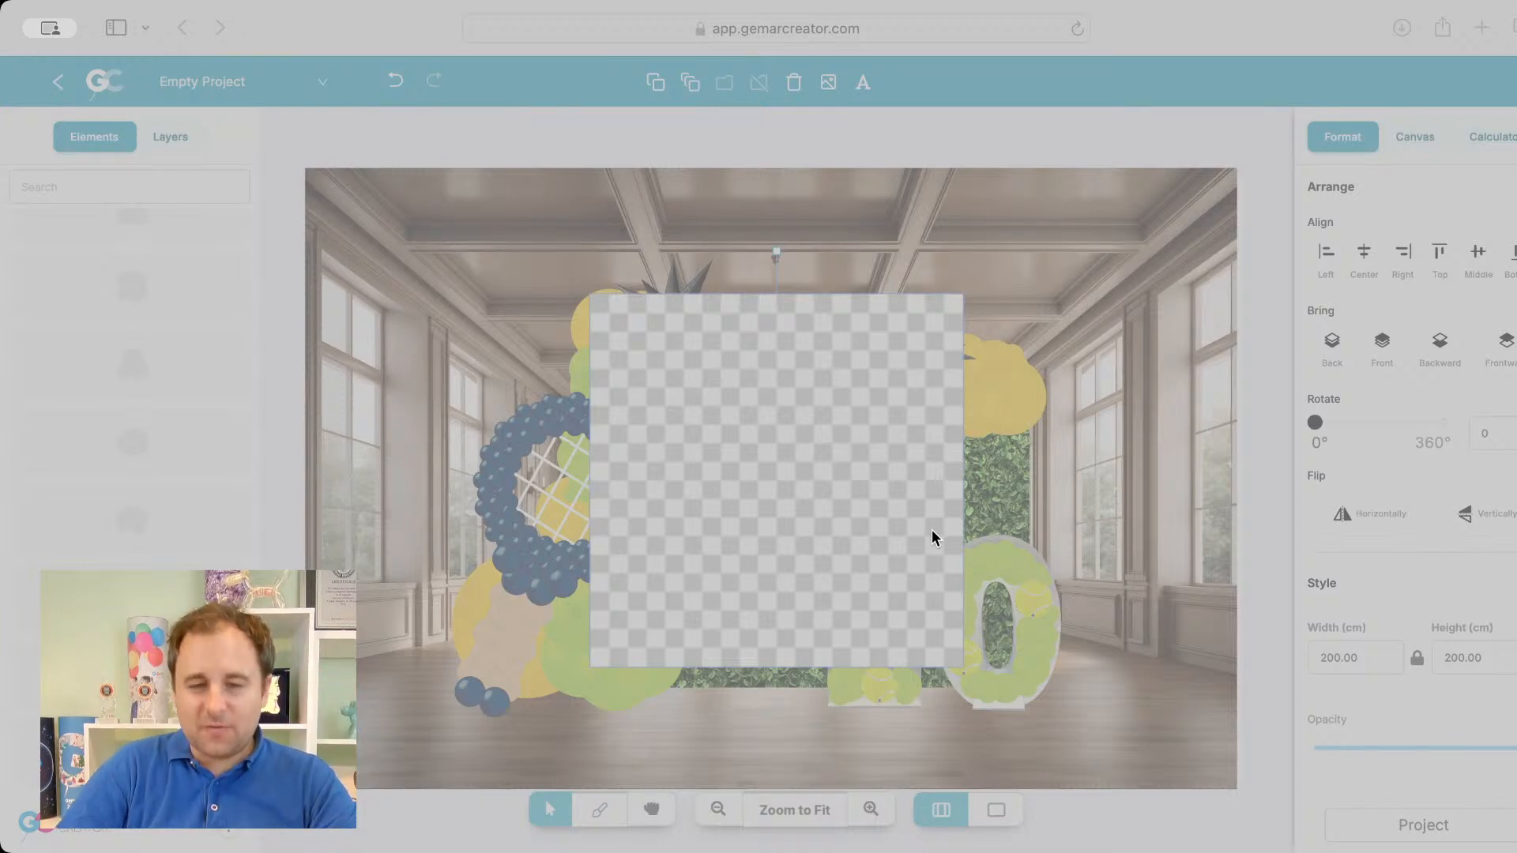
double_click(810, 398)
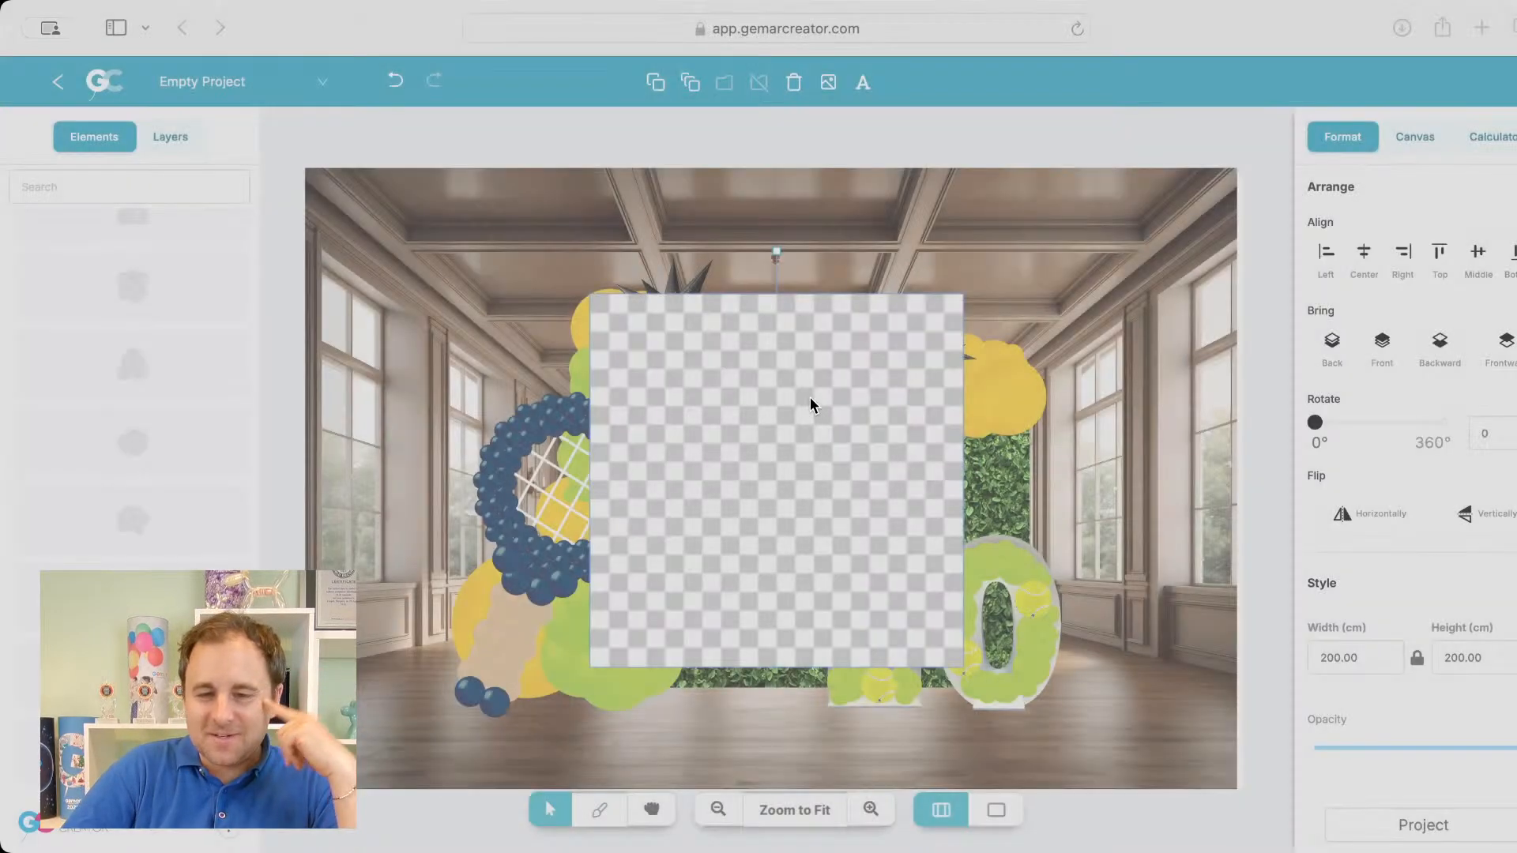
double_click(1355, 666)
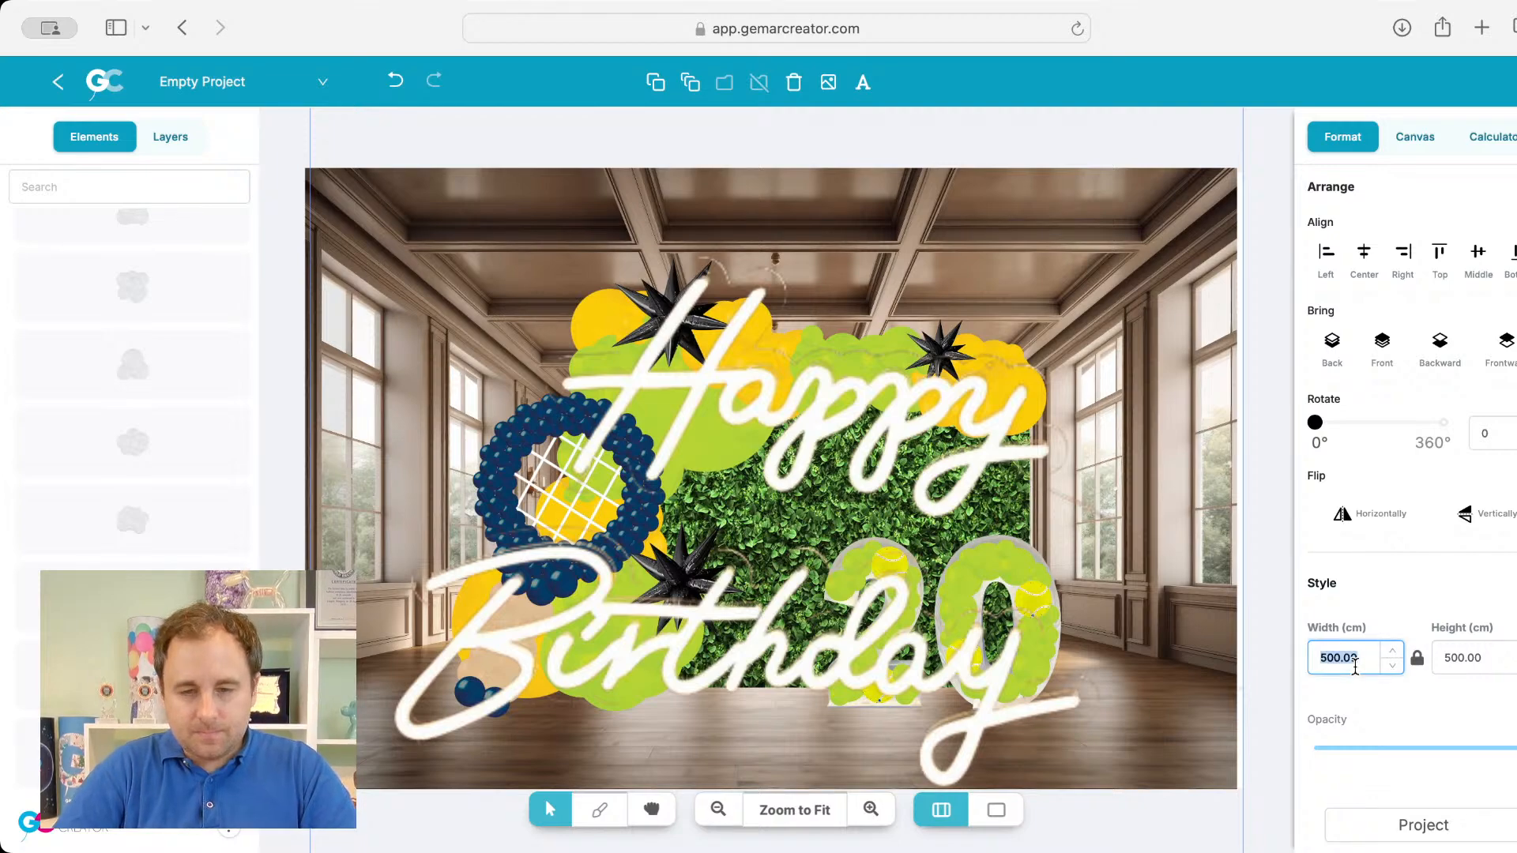
text(200)
key(Return)
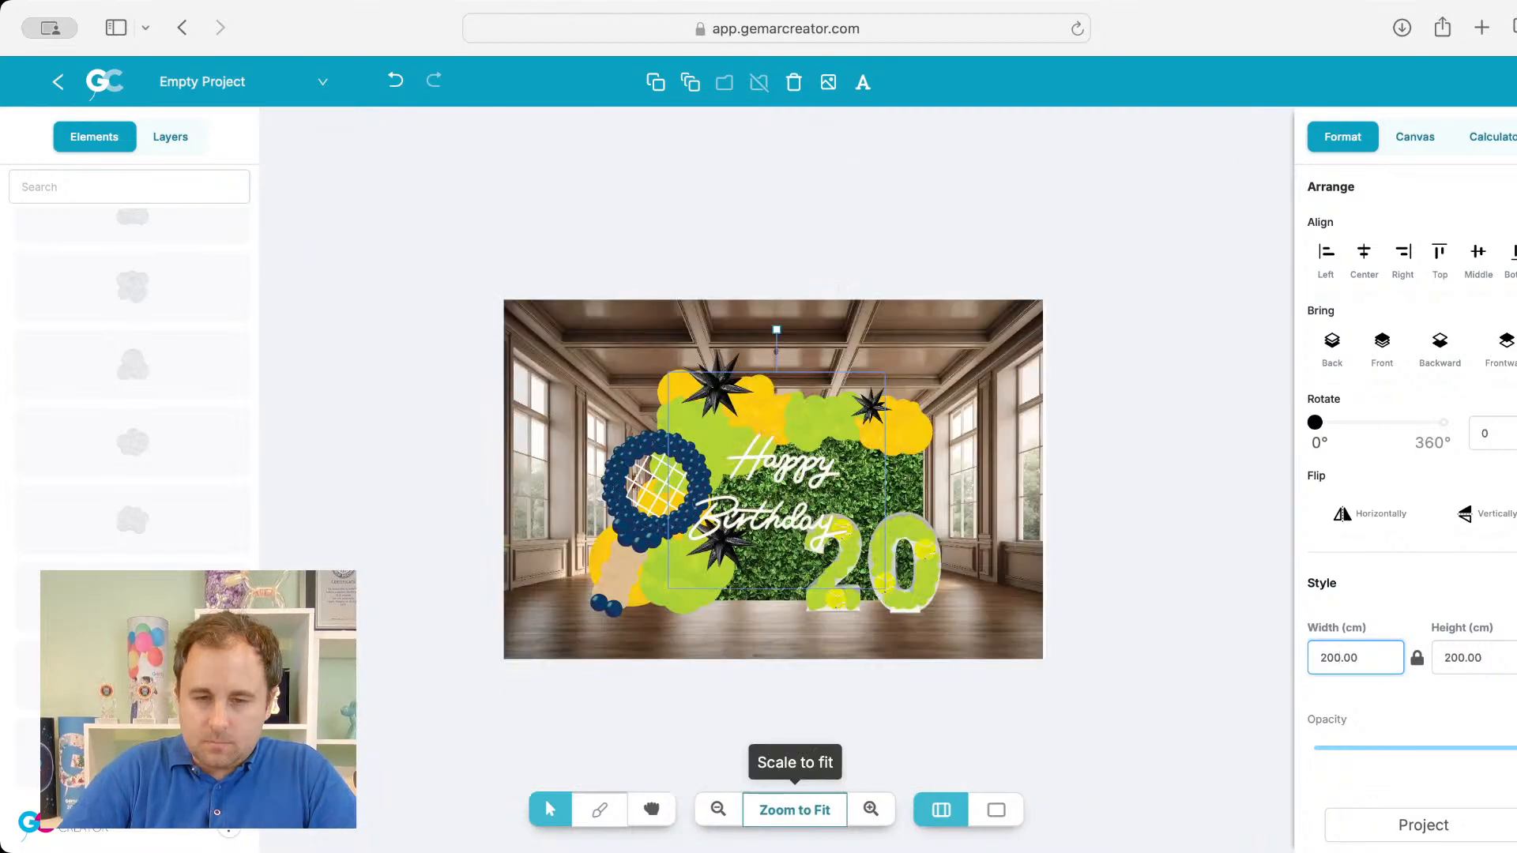
Step: Reduce the "Happy Birthday" lettering to 140 cm wide
double_click(1335, 658)
text(1)
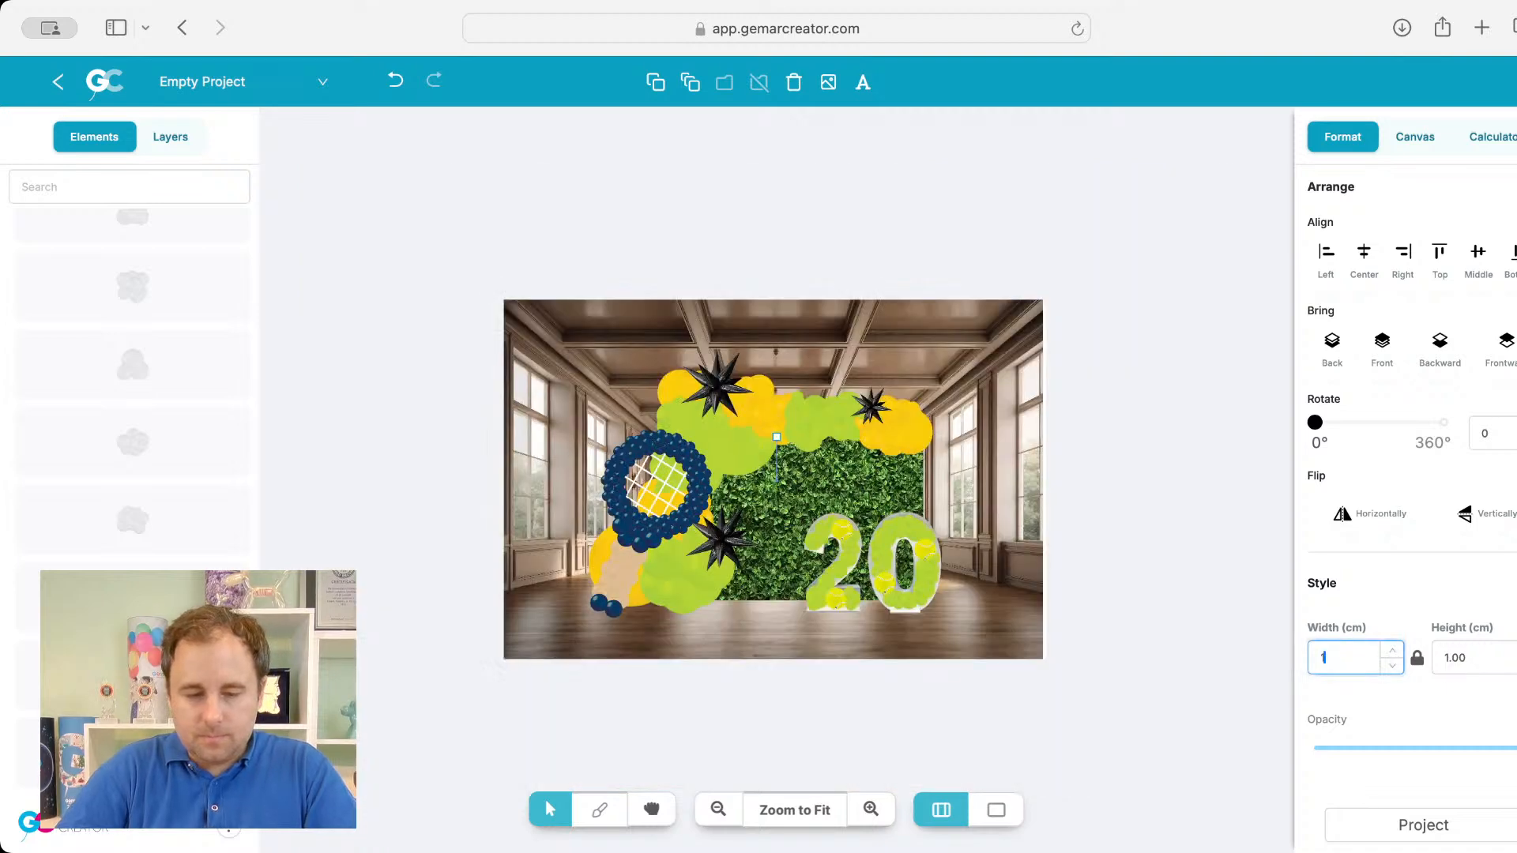
text(40)
click(795, 810)
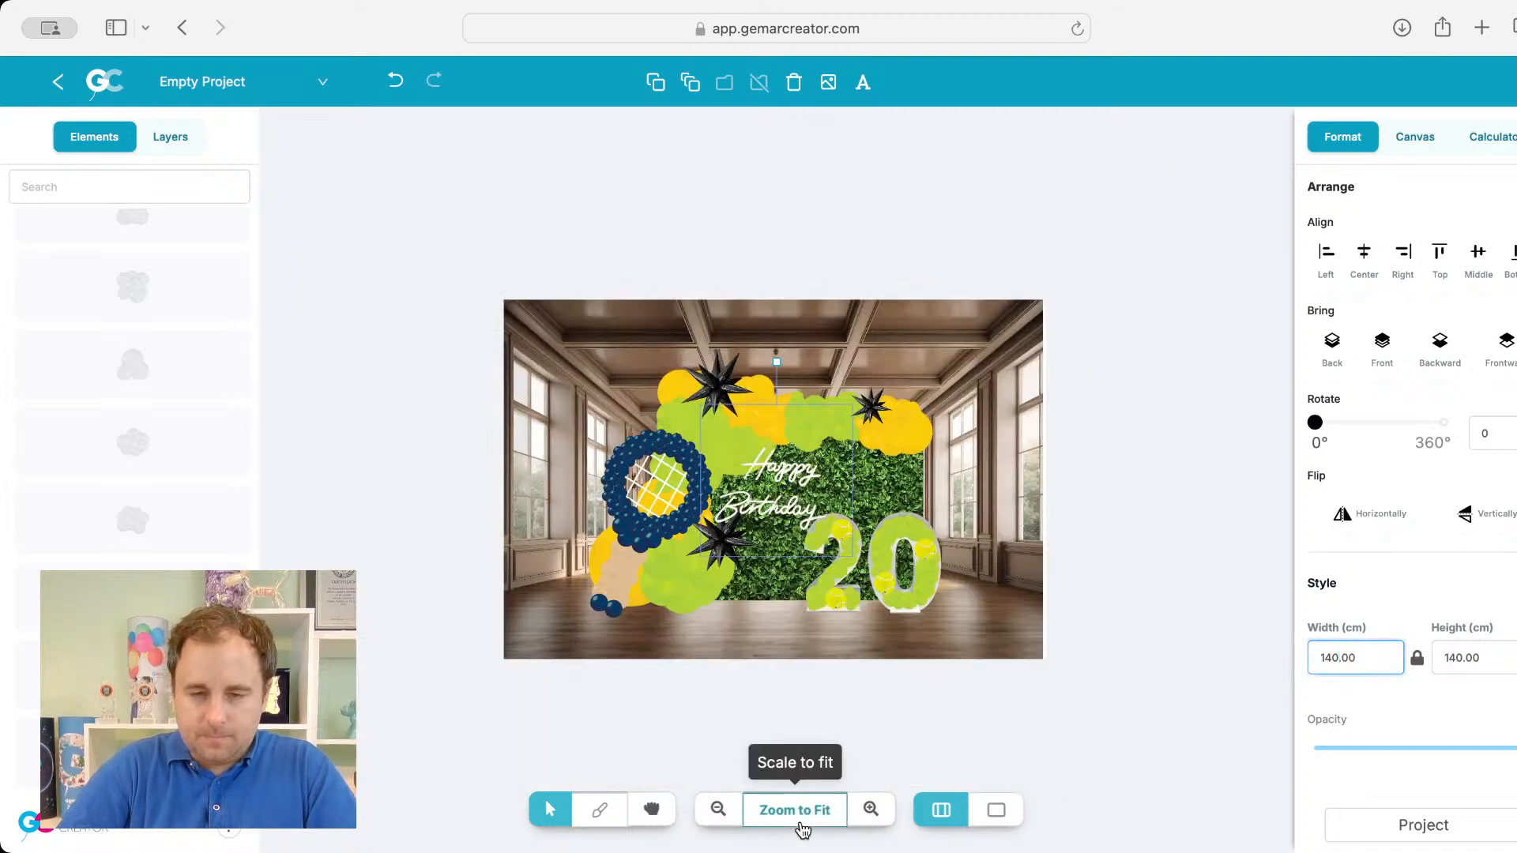
Step: Set the "Happy Birthday" lettering's width to 80 cm and place it on the leaf wall above the number 20
double_click(1329, 647)
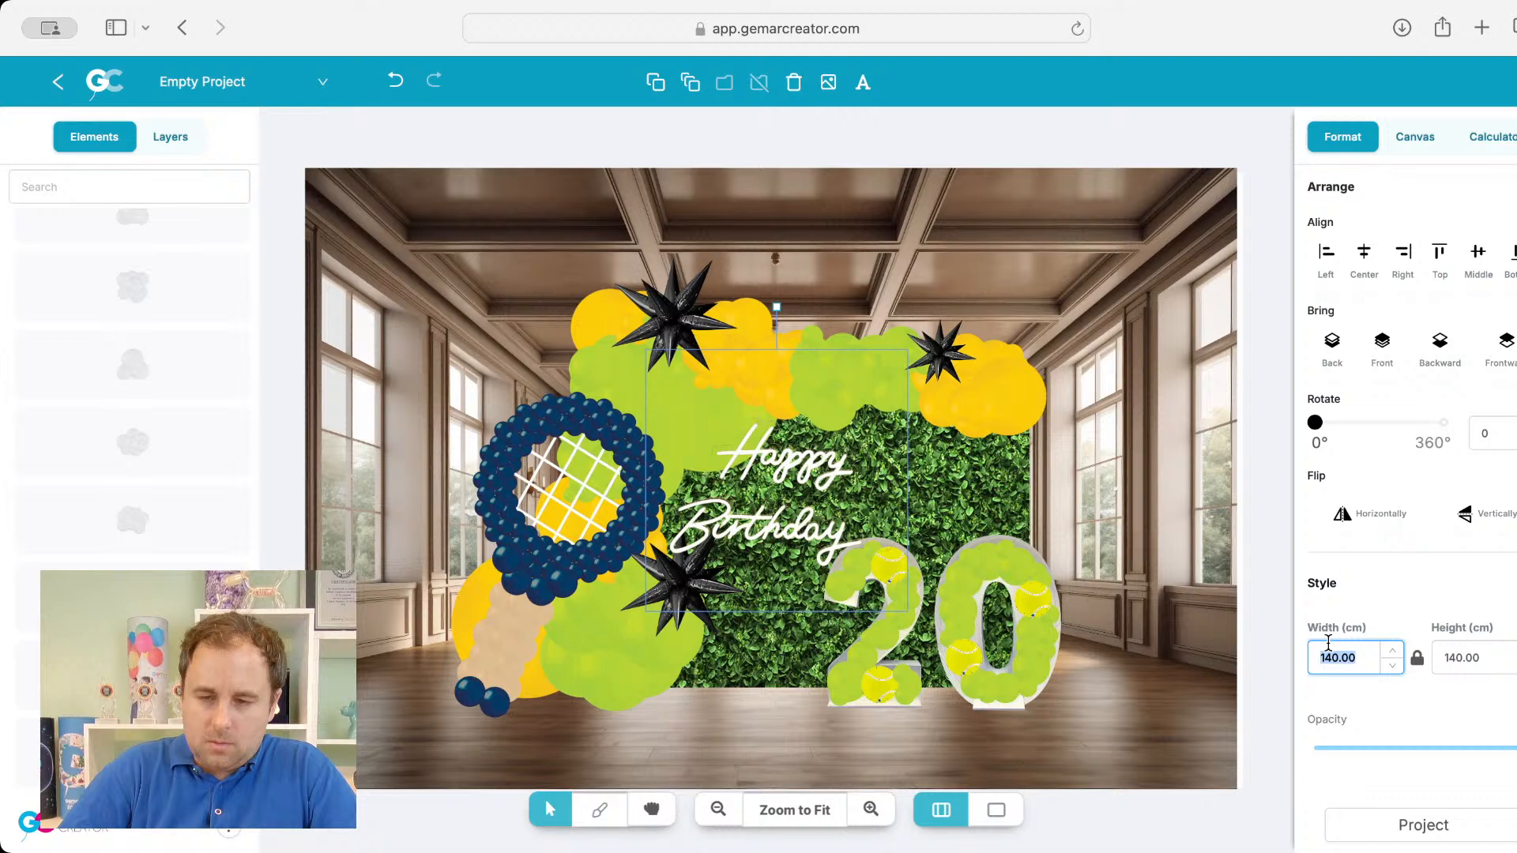
text(80)
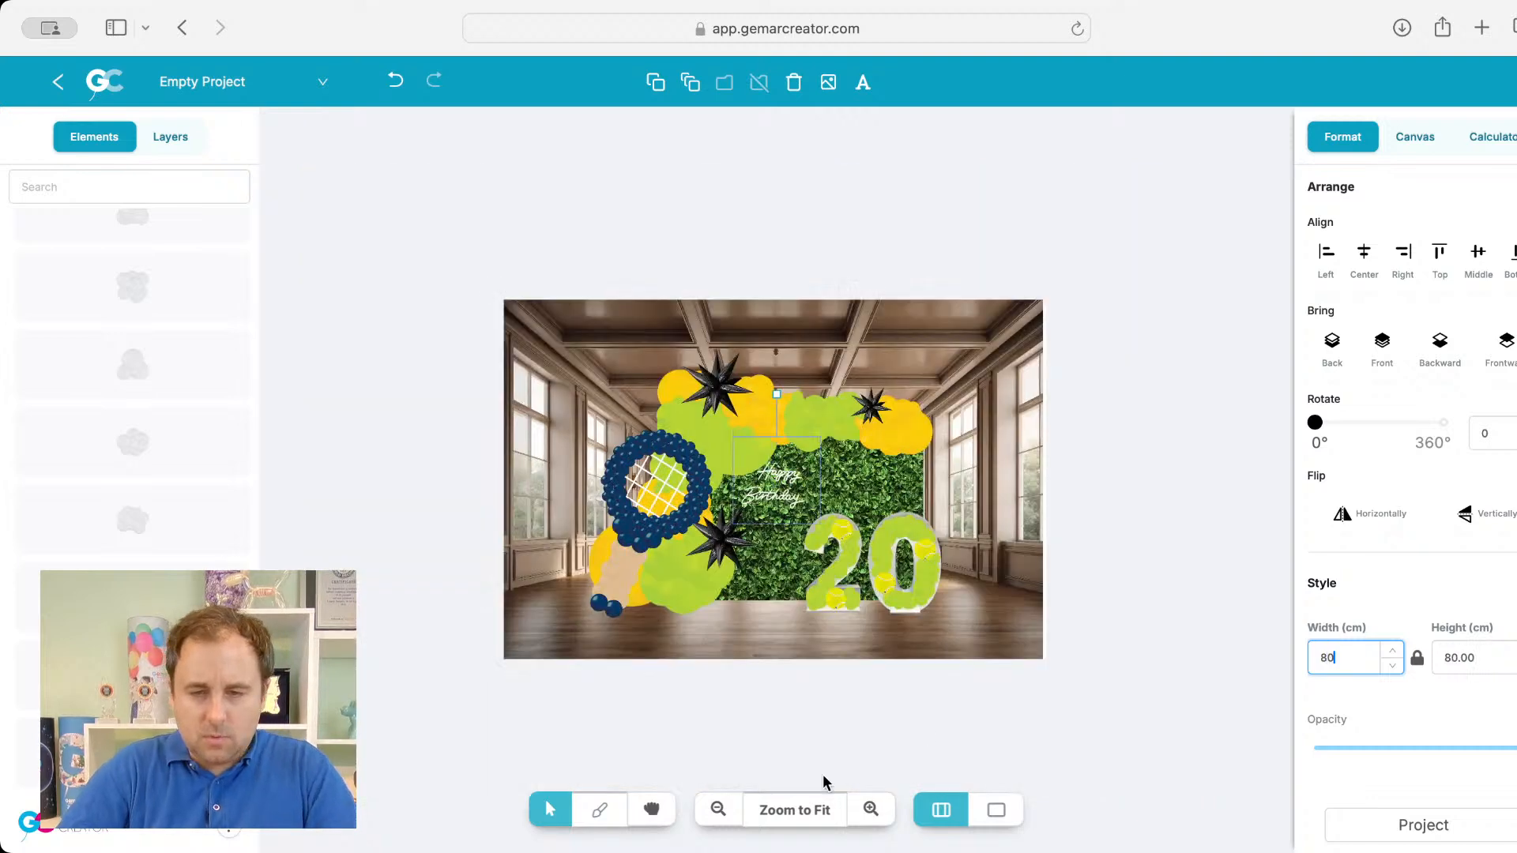
click(795, 810)
drag(801, 502, 845, 490)
click(1138, 294)
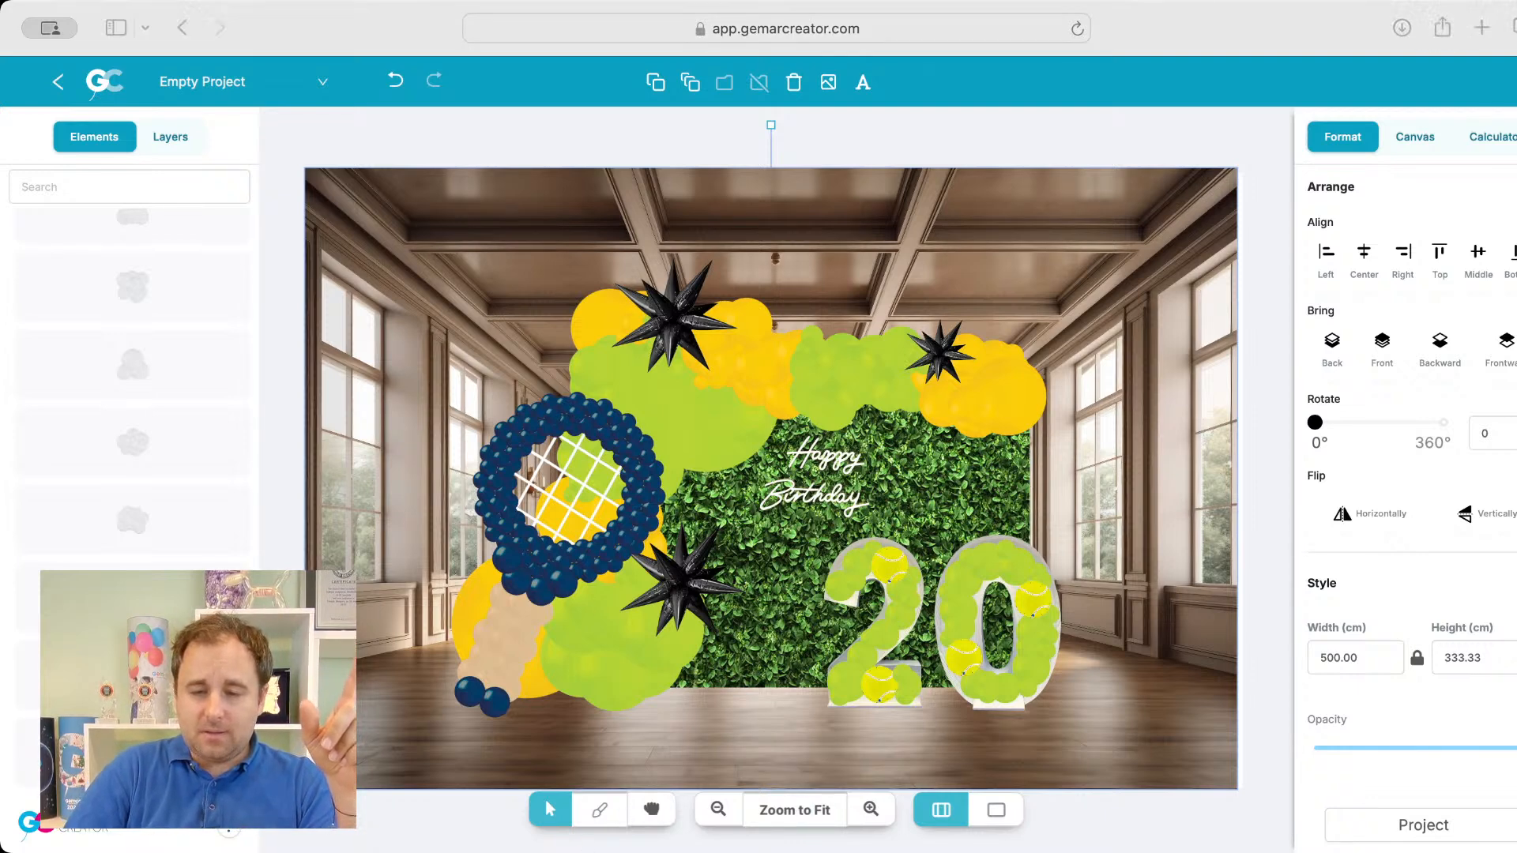
Step: Shift the racket slightly to the left toward the garland's outer edge, and save the project online
click(490, 626)
drag(490, 626, 519, 609)
click(1414, 825)
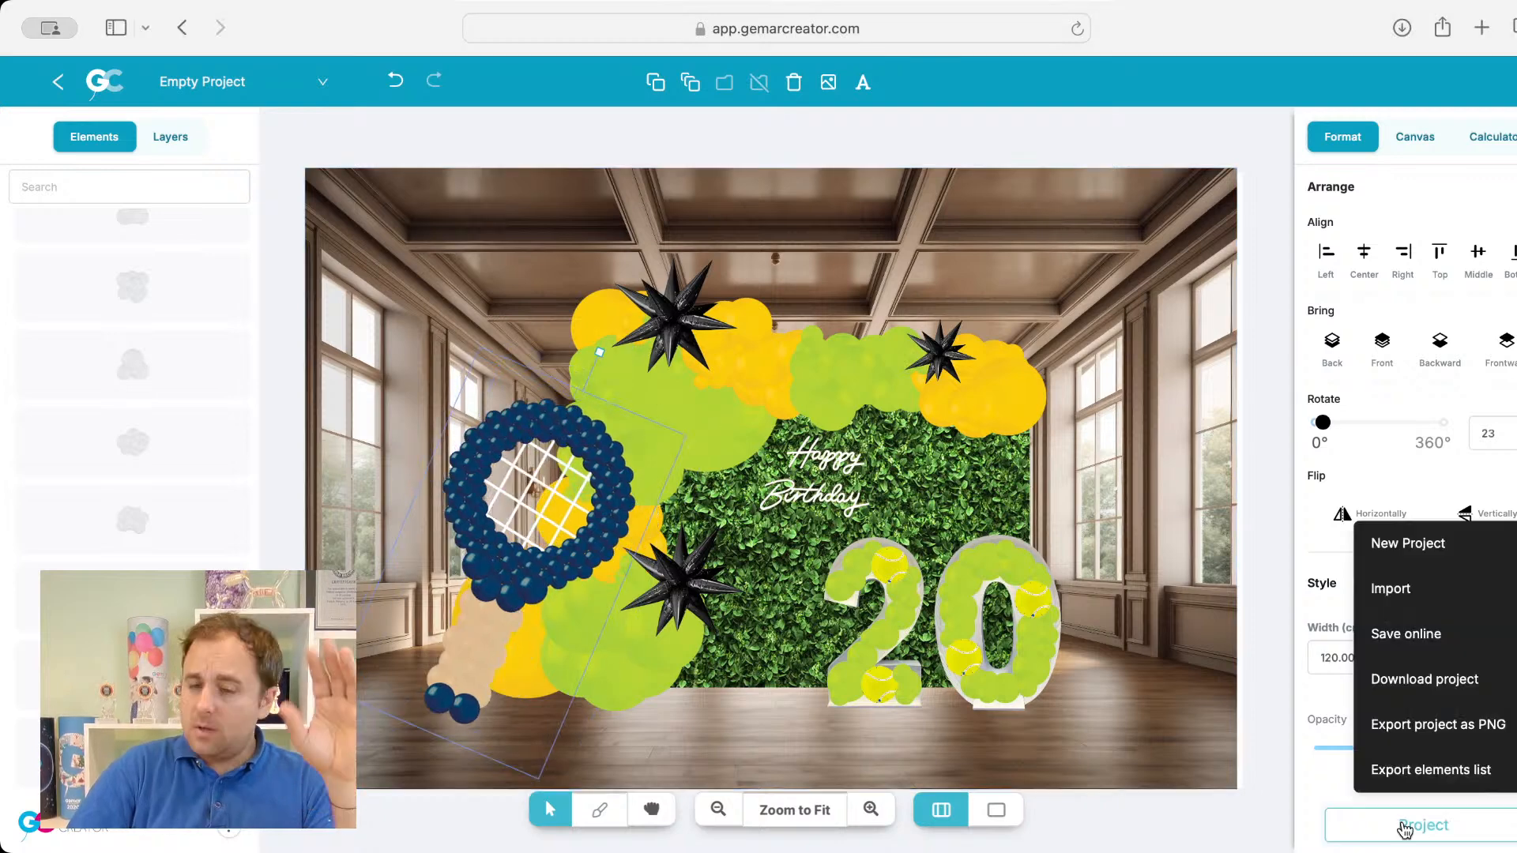
click(1405, 632)
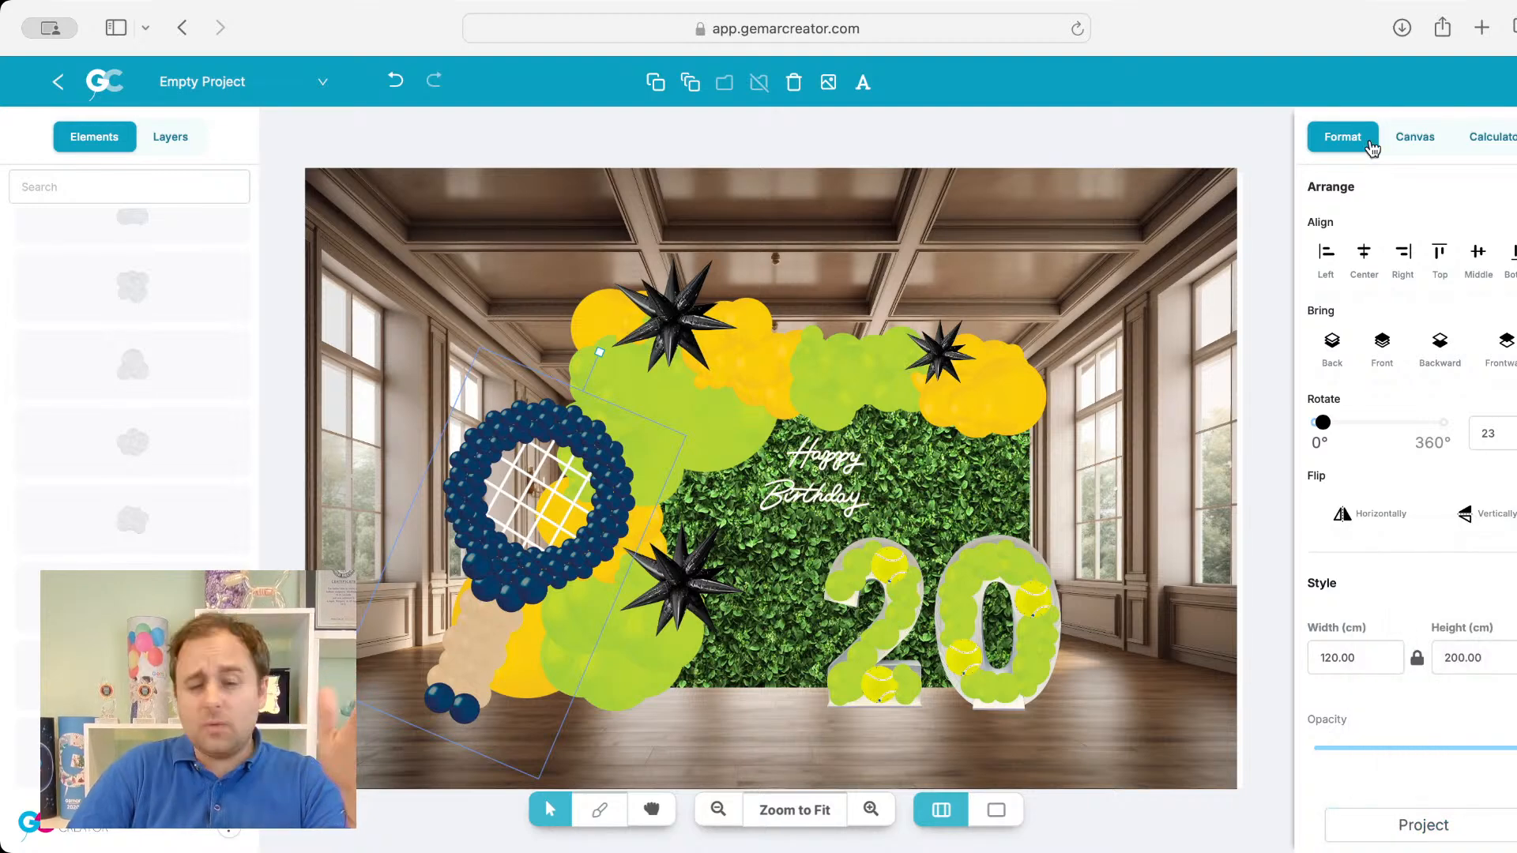
Step: Shift the number 20 slightly down and to the right at the leaf wall's lower-right corner
click(1178, 264)
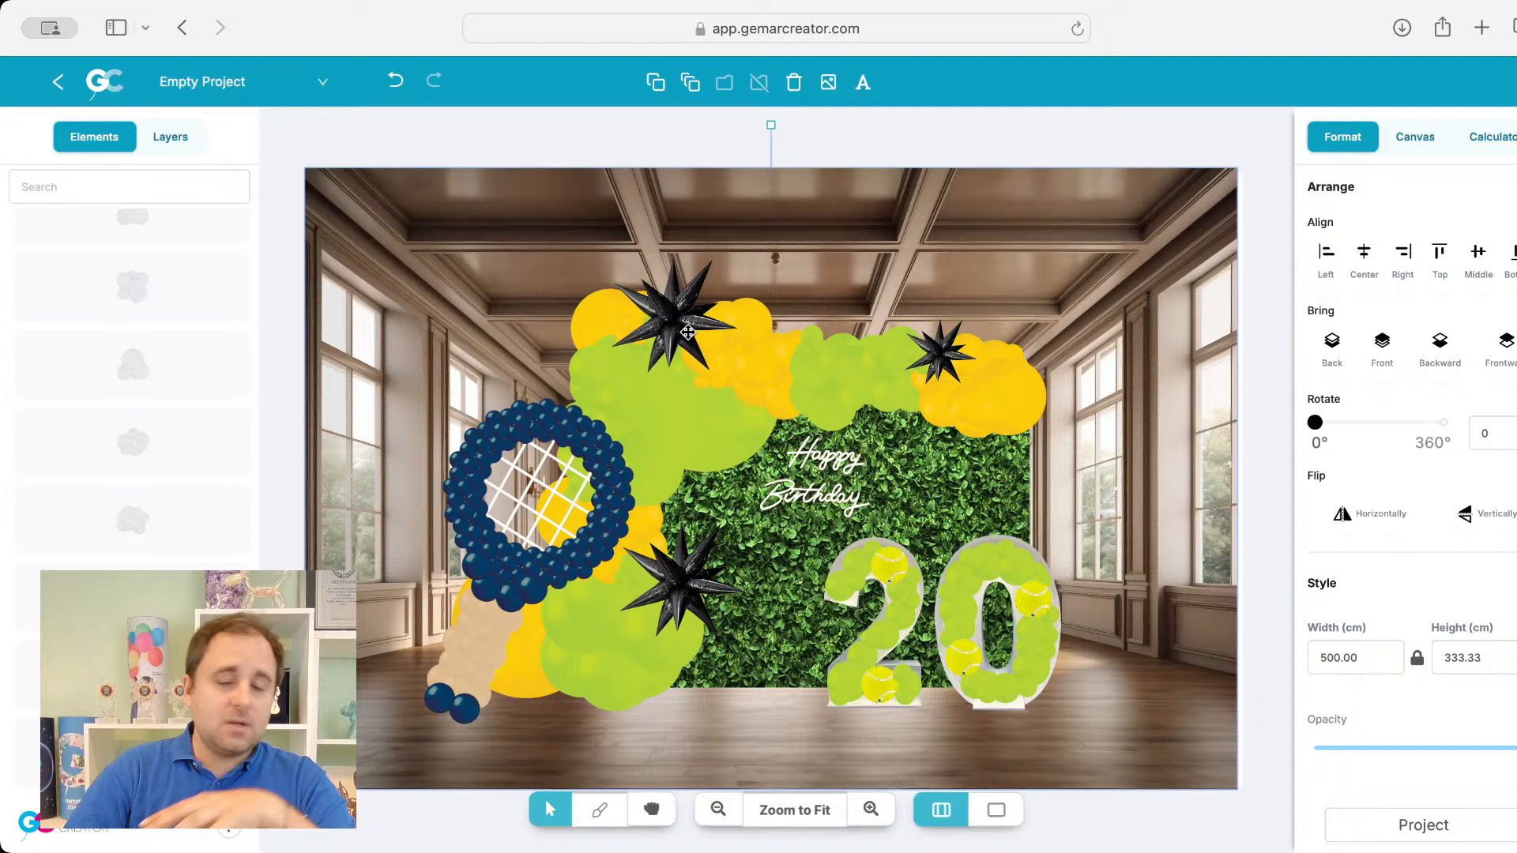
drag(1031, 583, 1040, 585)
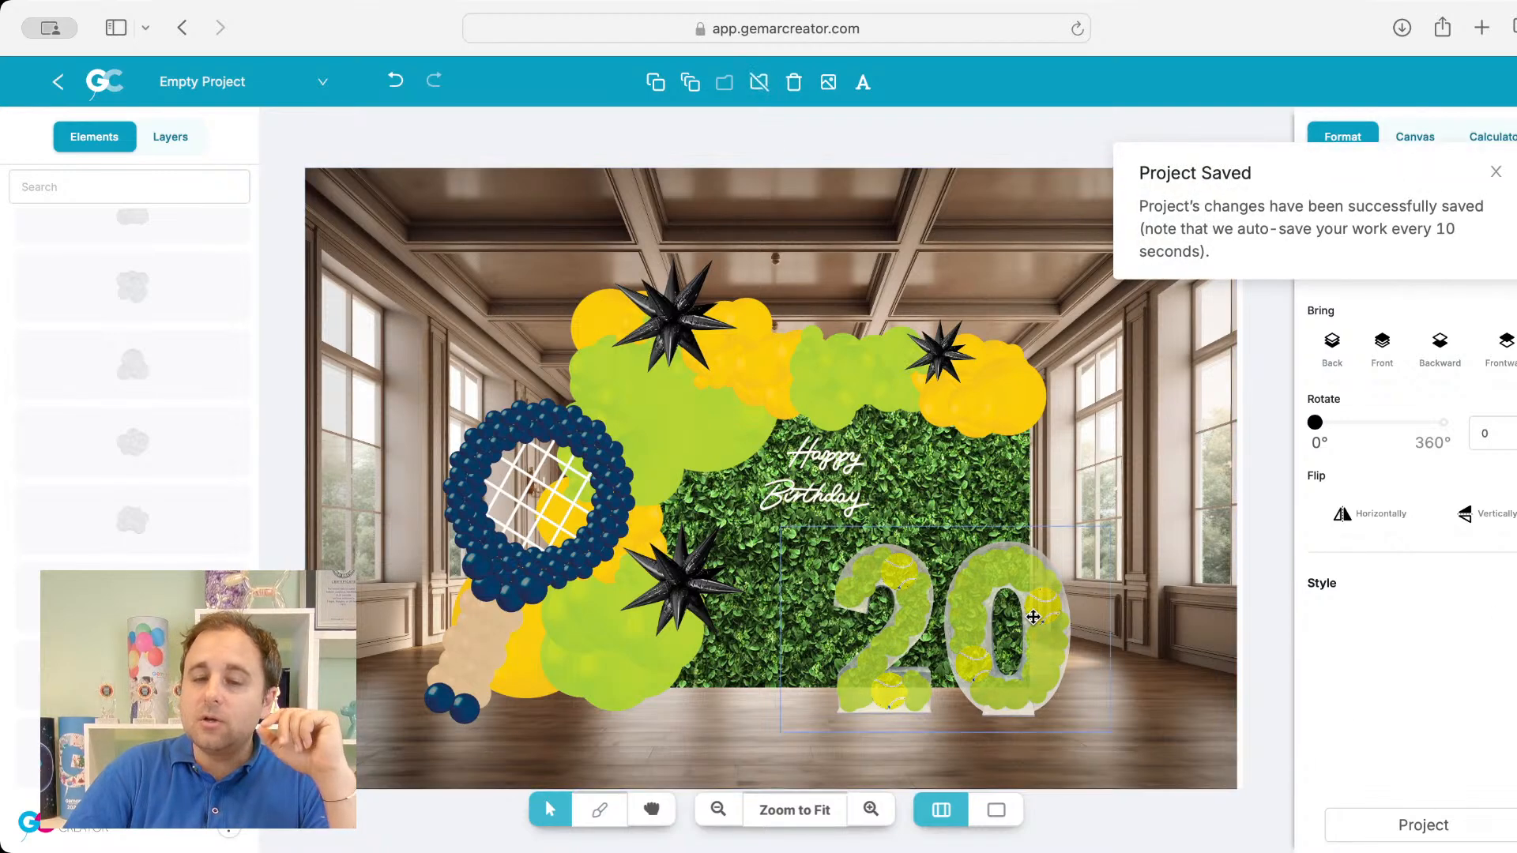
Step: Add a 1.7 m standing man and a standing woman figure in front of the leaf wall
click(1495, 171)
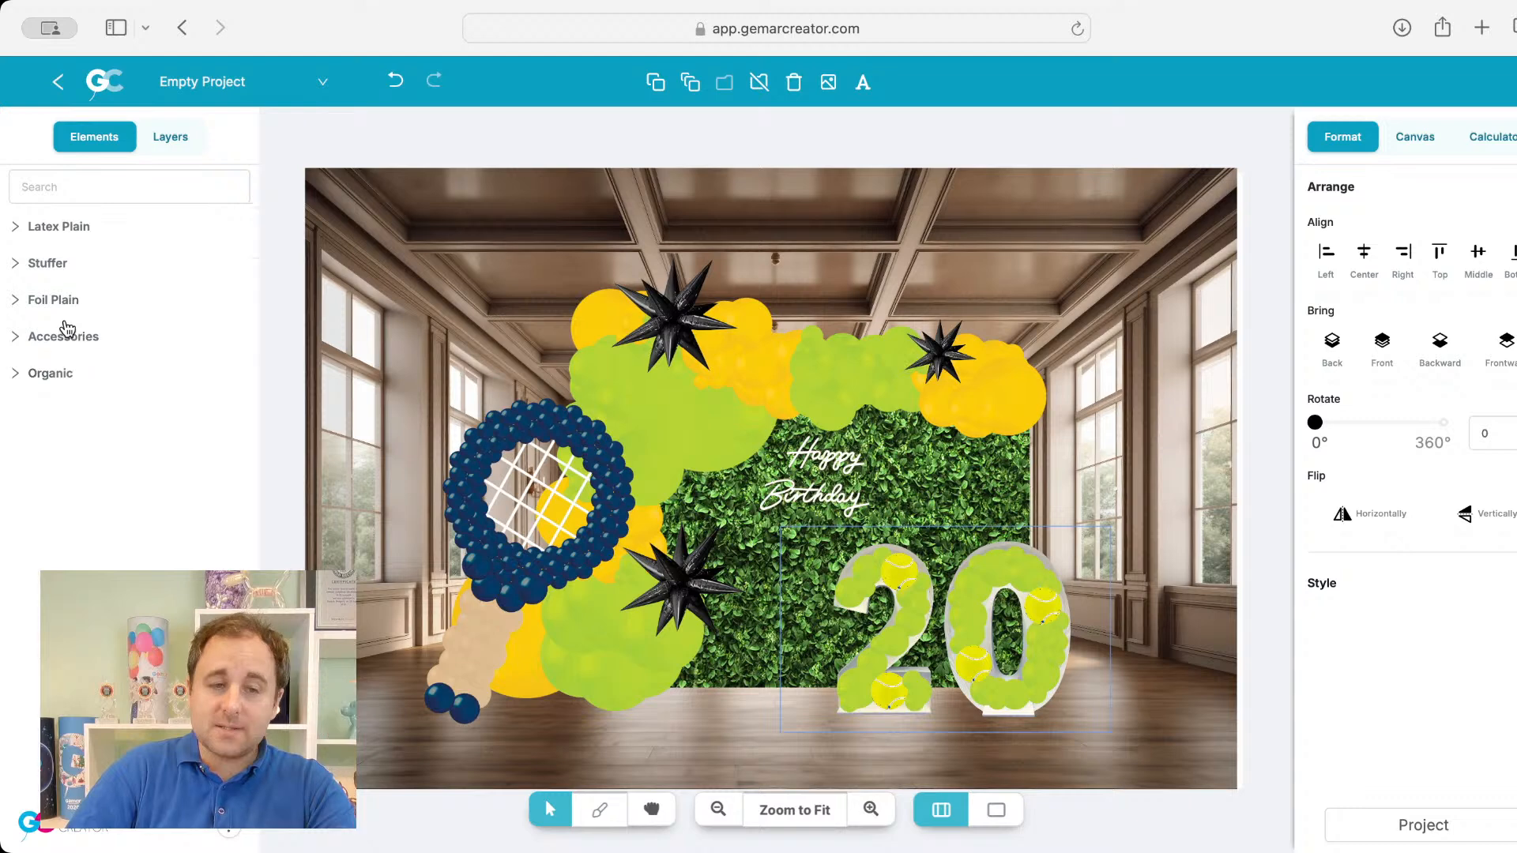
click(67, 333)
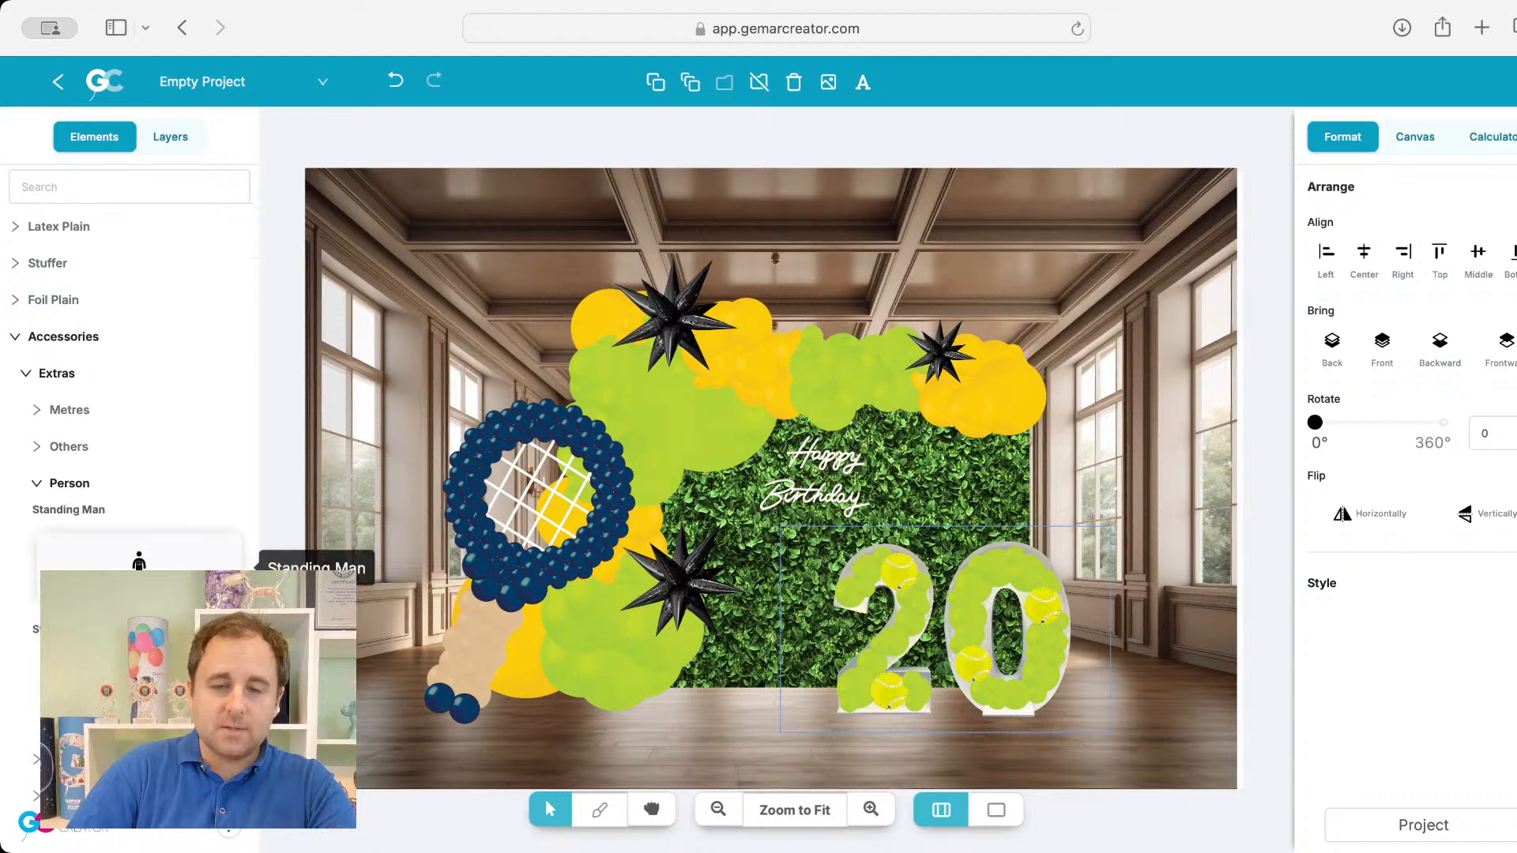
drag(139, 561, 772, 573)
click(1382, 341)
click(140, 685)
Step: Shift the number 20 down and to the right, and position the man and woman figures side by side in front of the leaf wall
drag(1058, 610, 1090, 646)
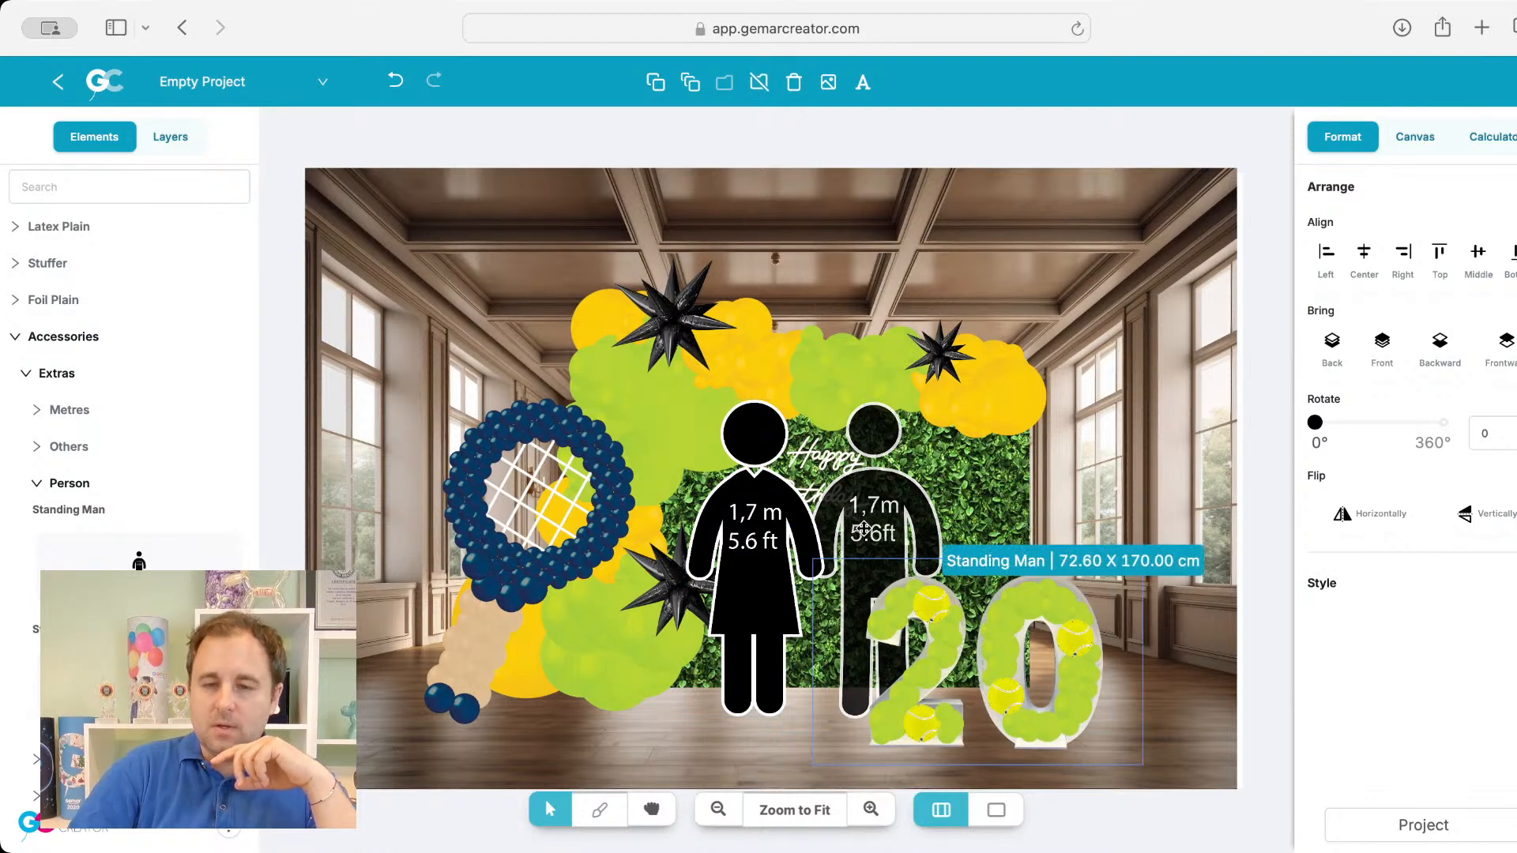
click(863, 527)
drag(864, 526, 861, 525)
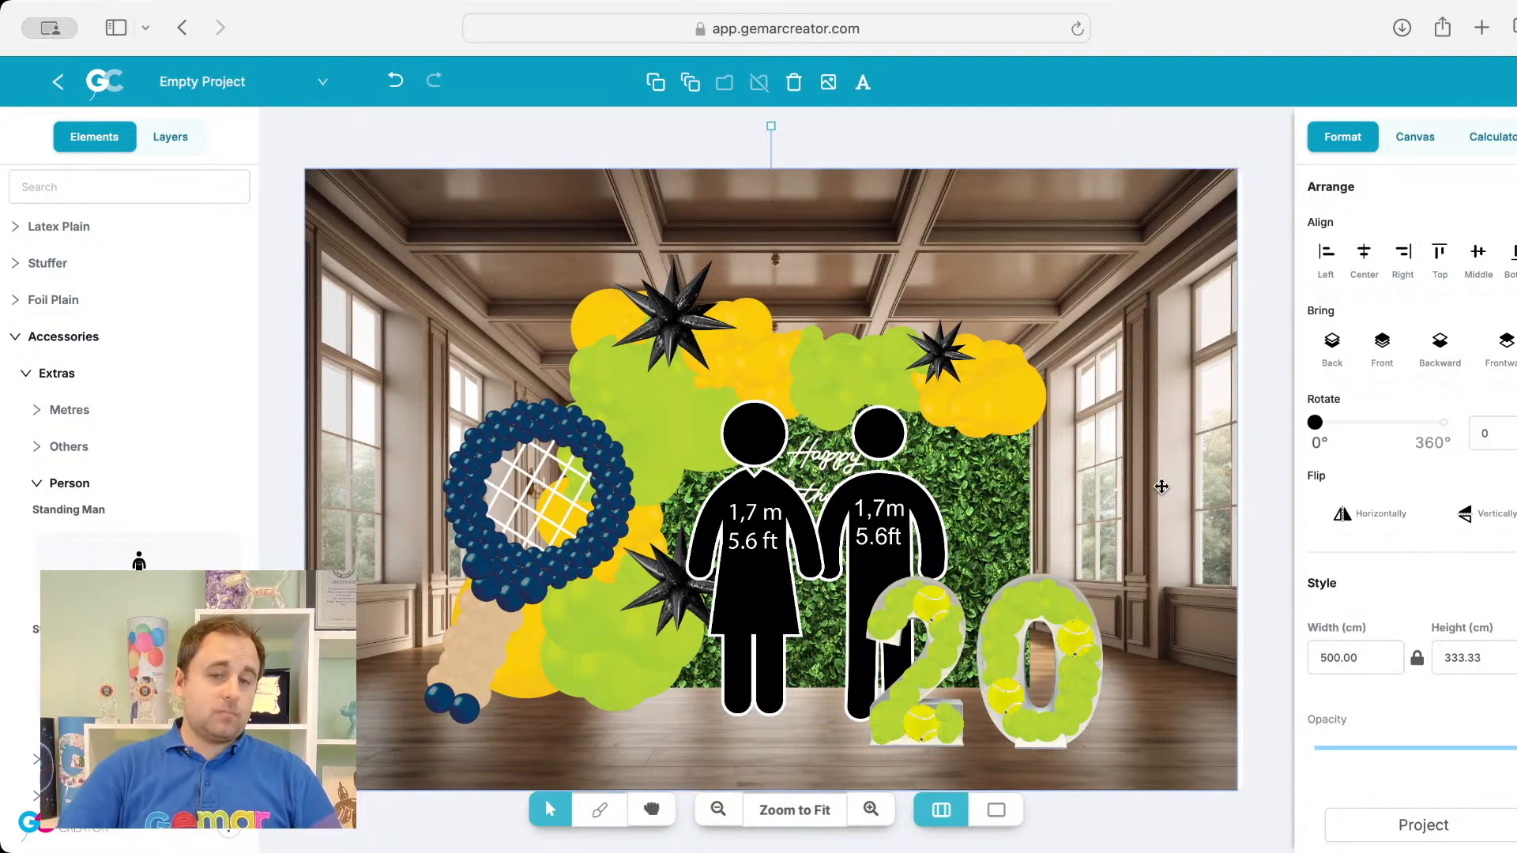
click(757, 518)
drag(756, 517, 760, 522)
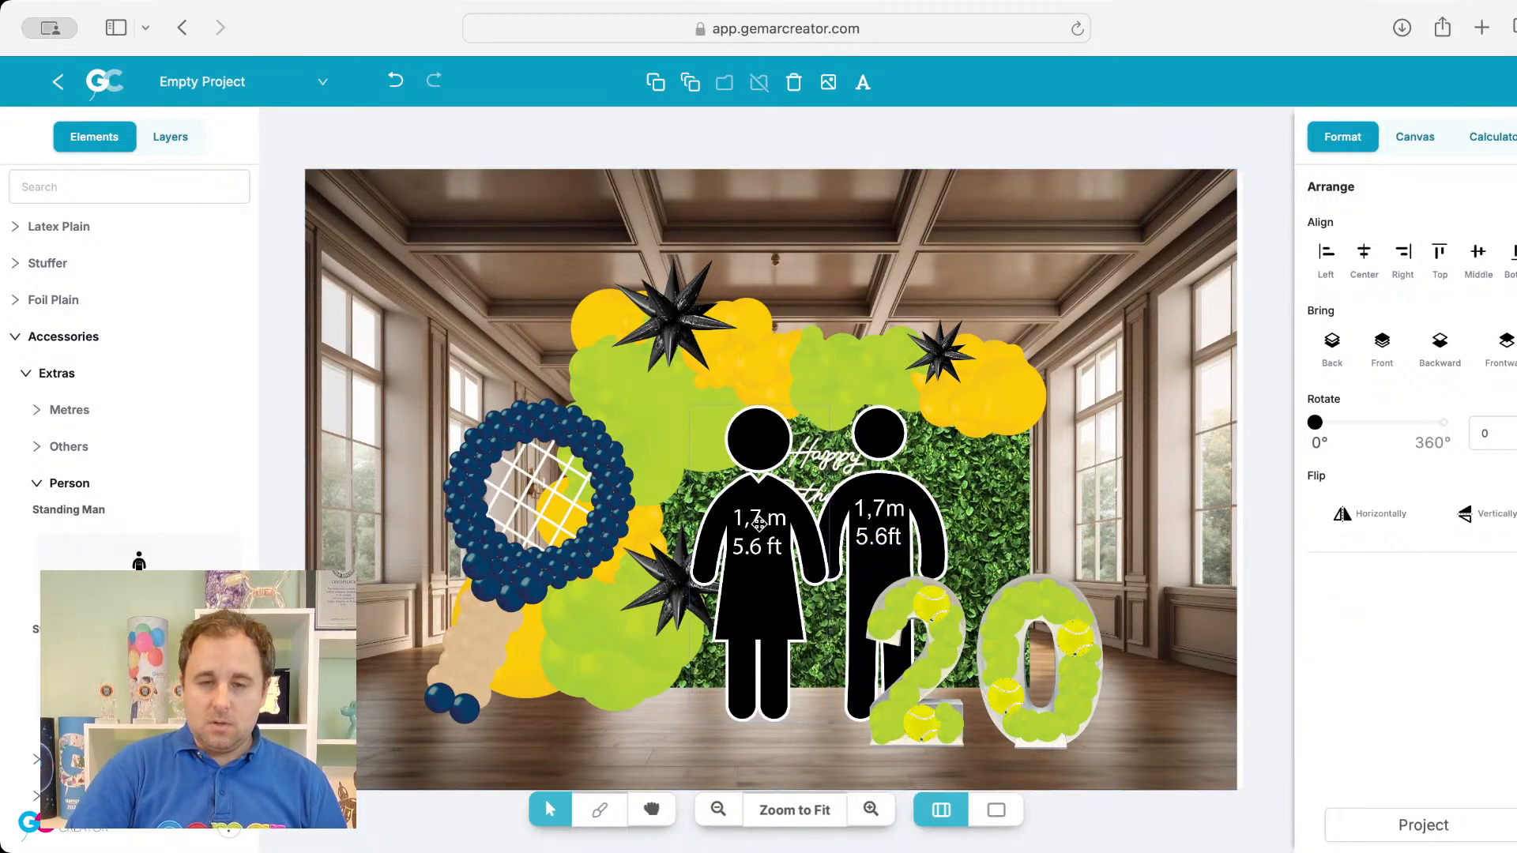
click(1153, 357)
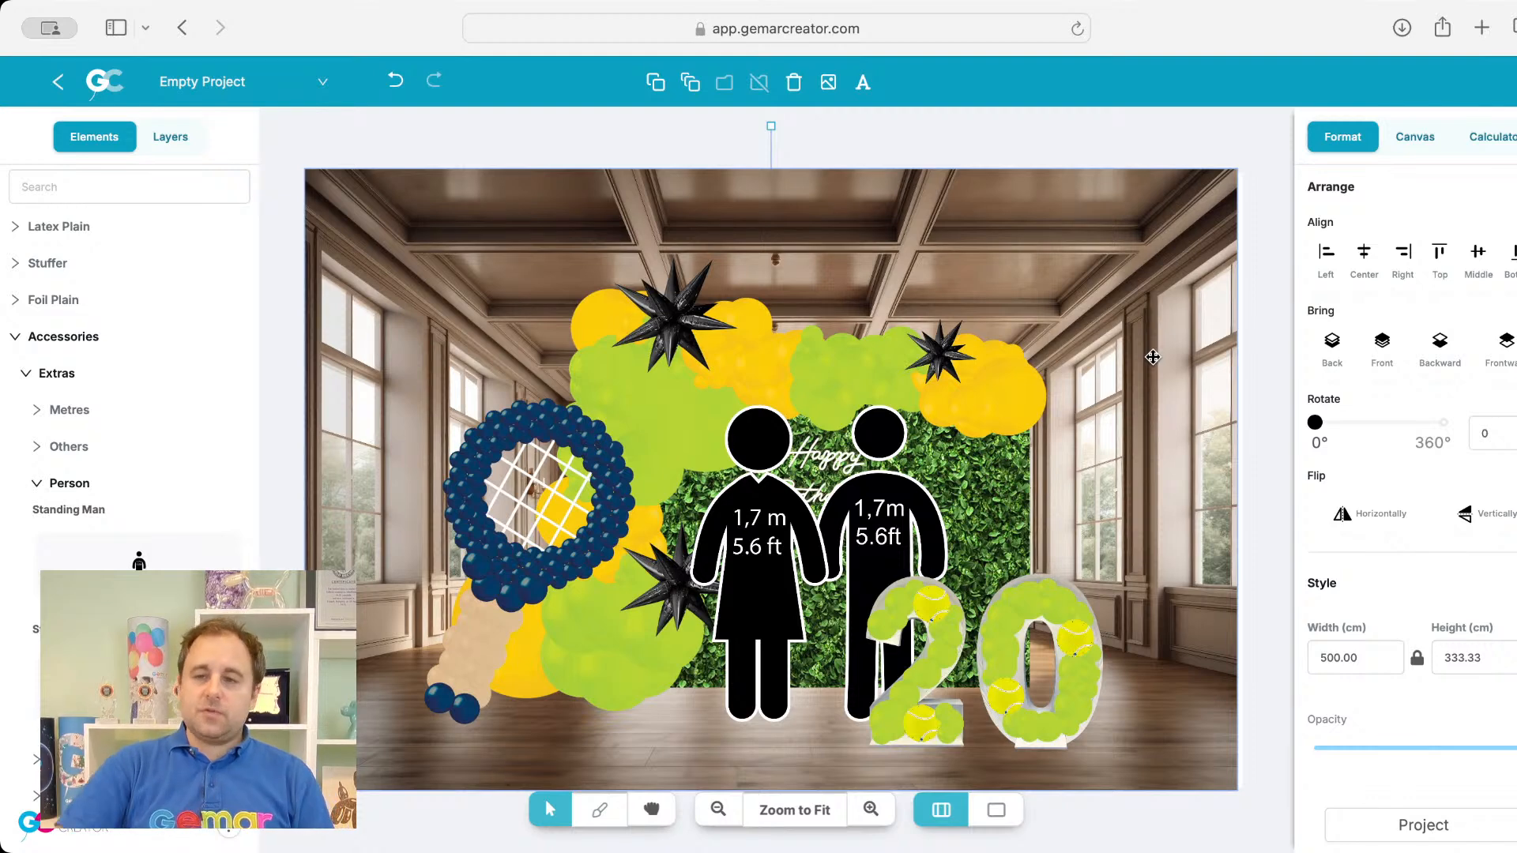
Step: Add a text reading "Created by" followed by the creator's first name above the garland
click(865, 83)
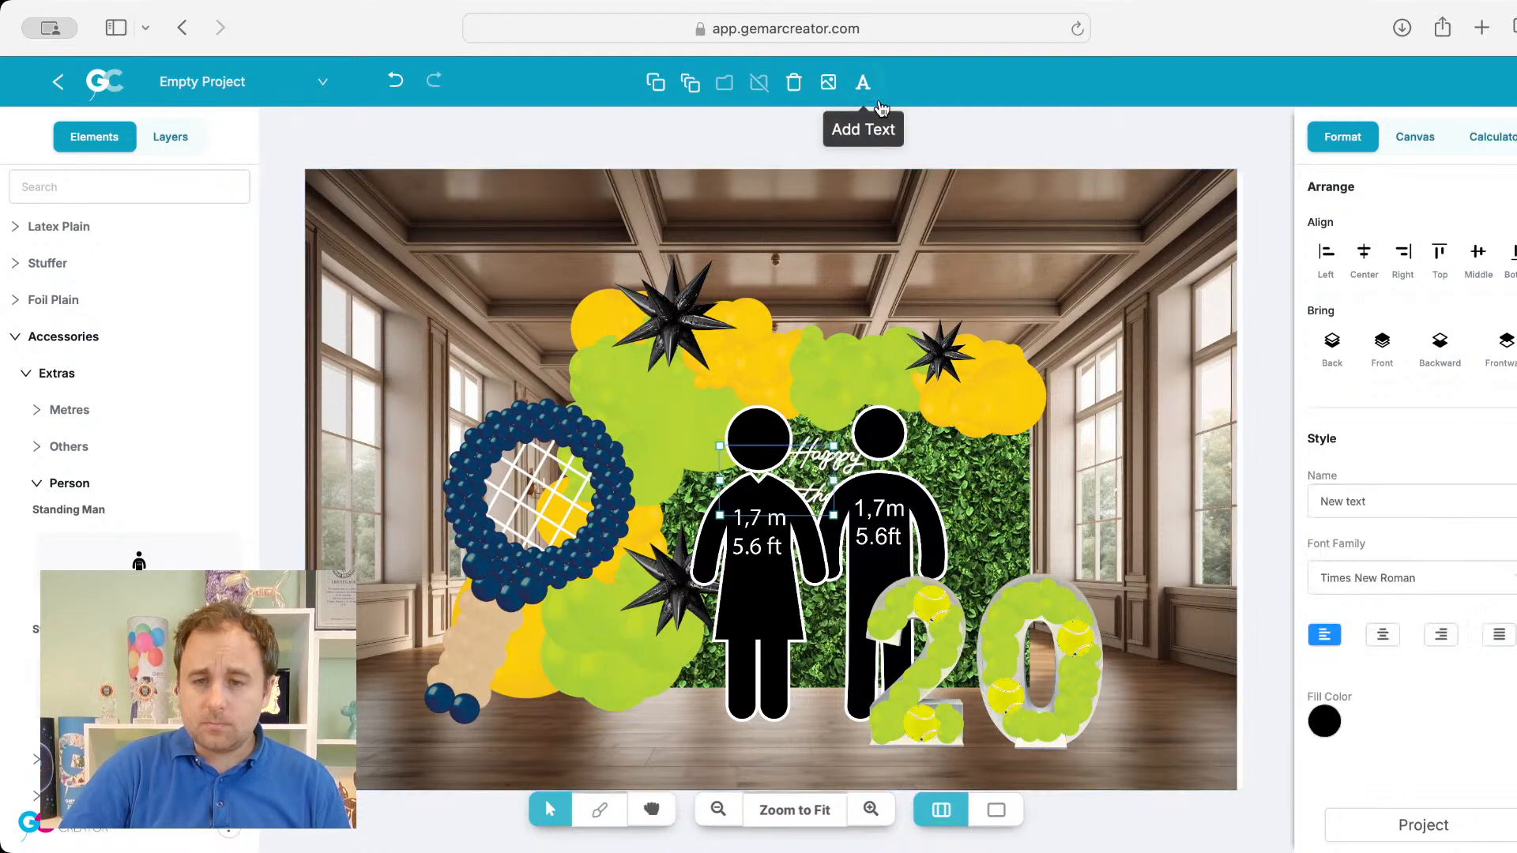
drag(795, 464, 992, 125)
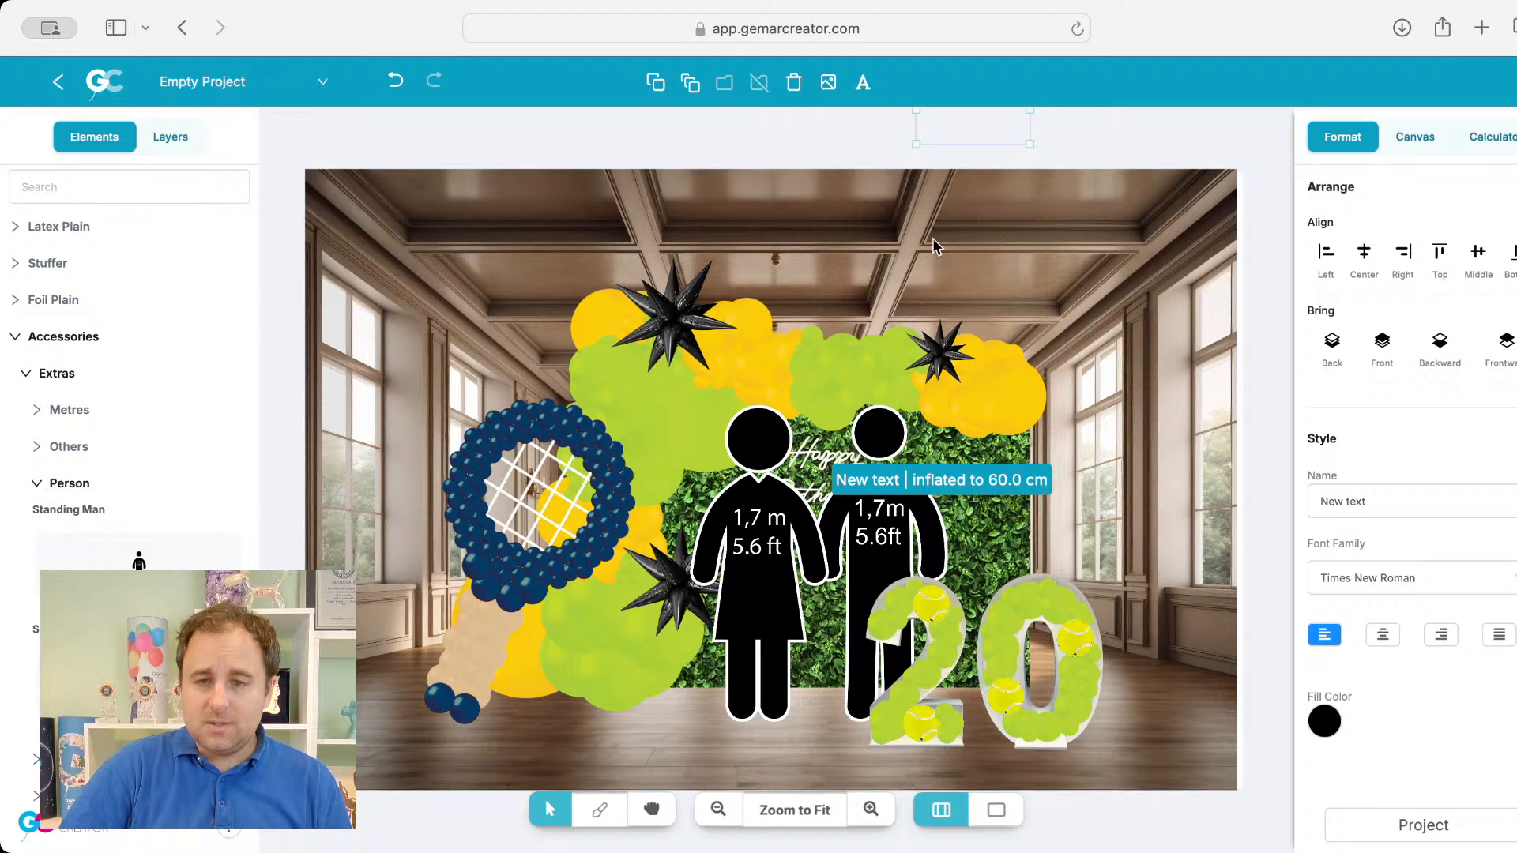
drag(933, 243, 931, 240)
double_click(932, 239)
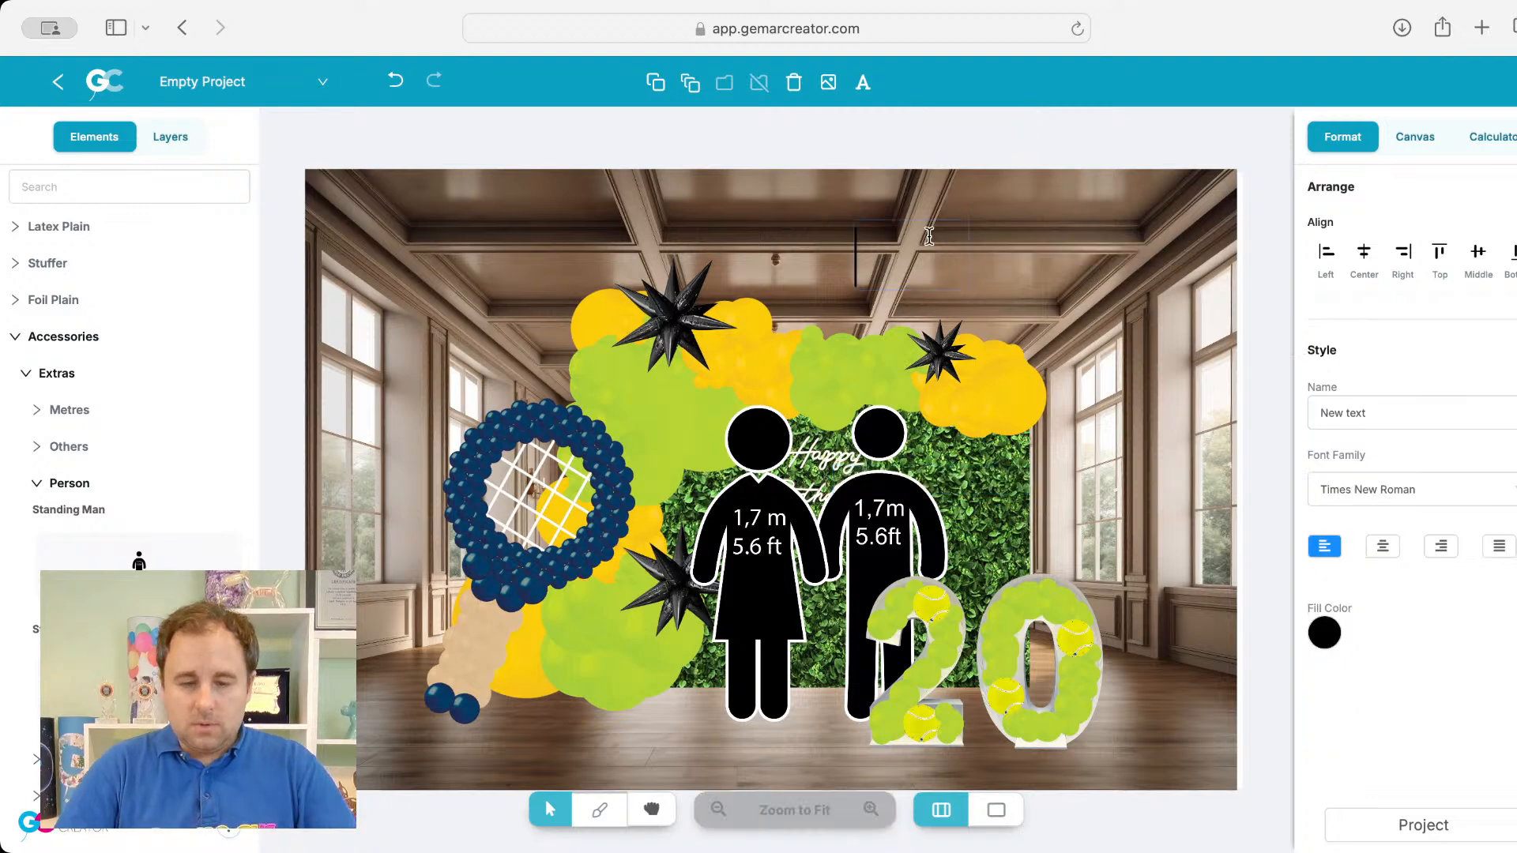
text(Created)
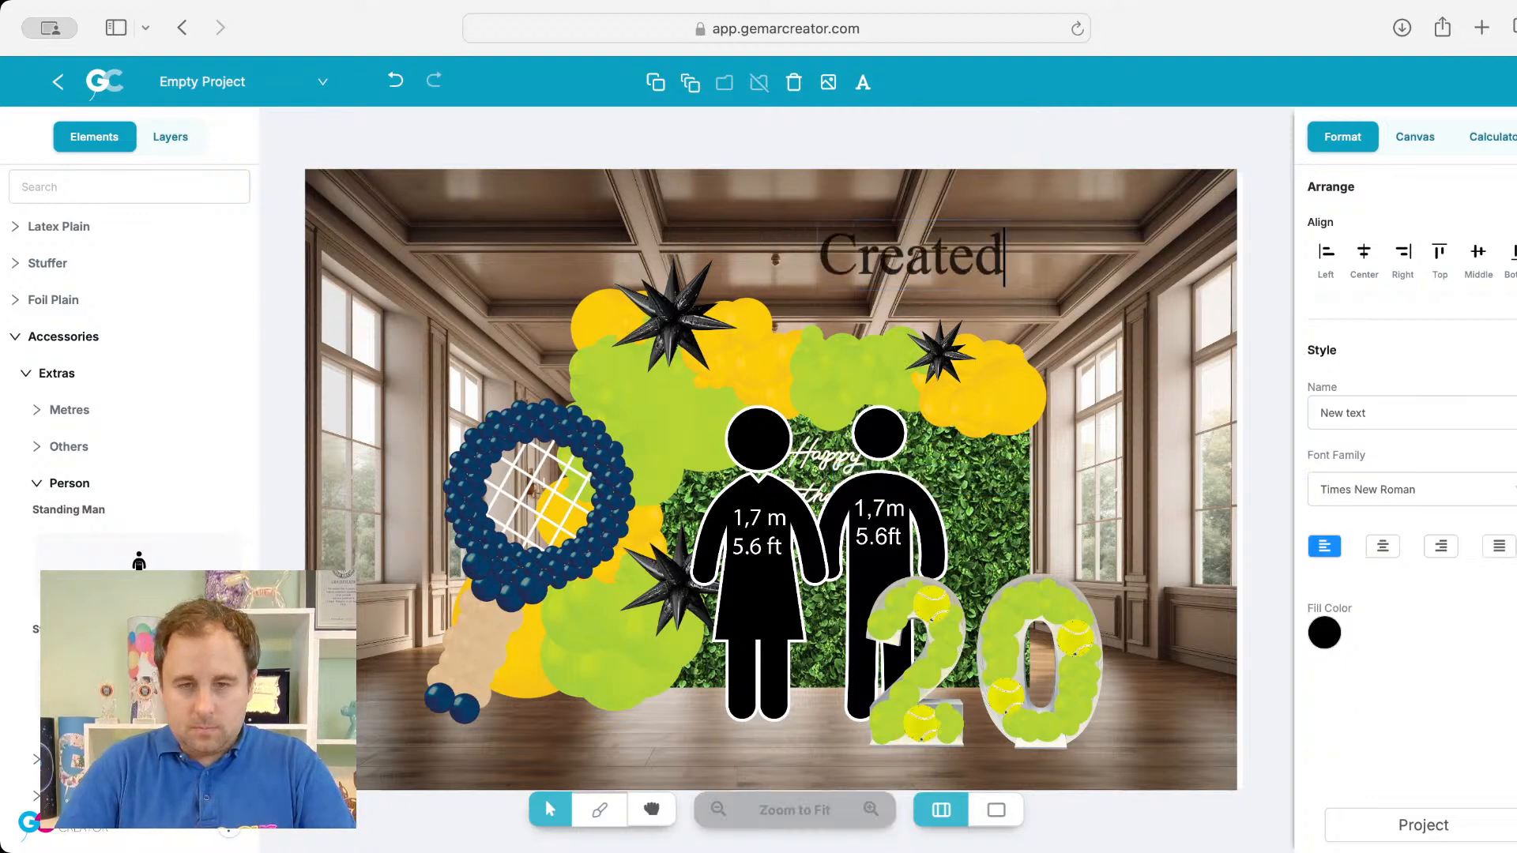
text( by Gergo)
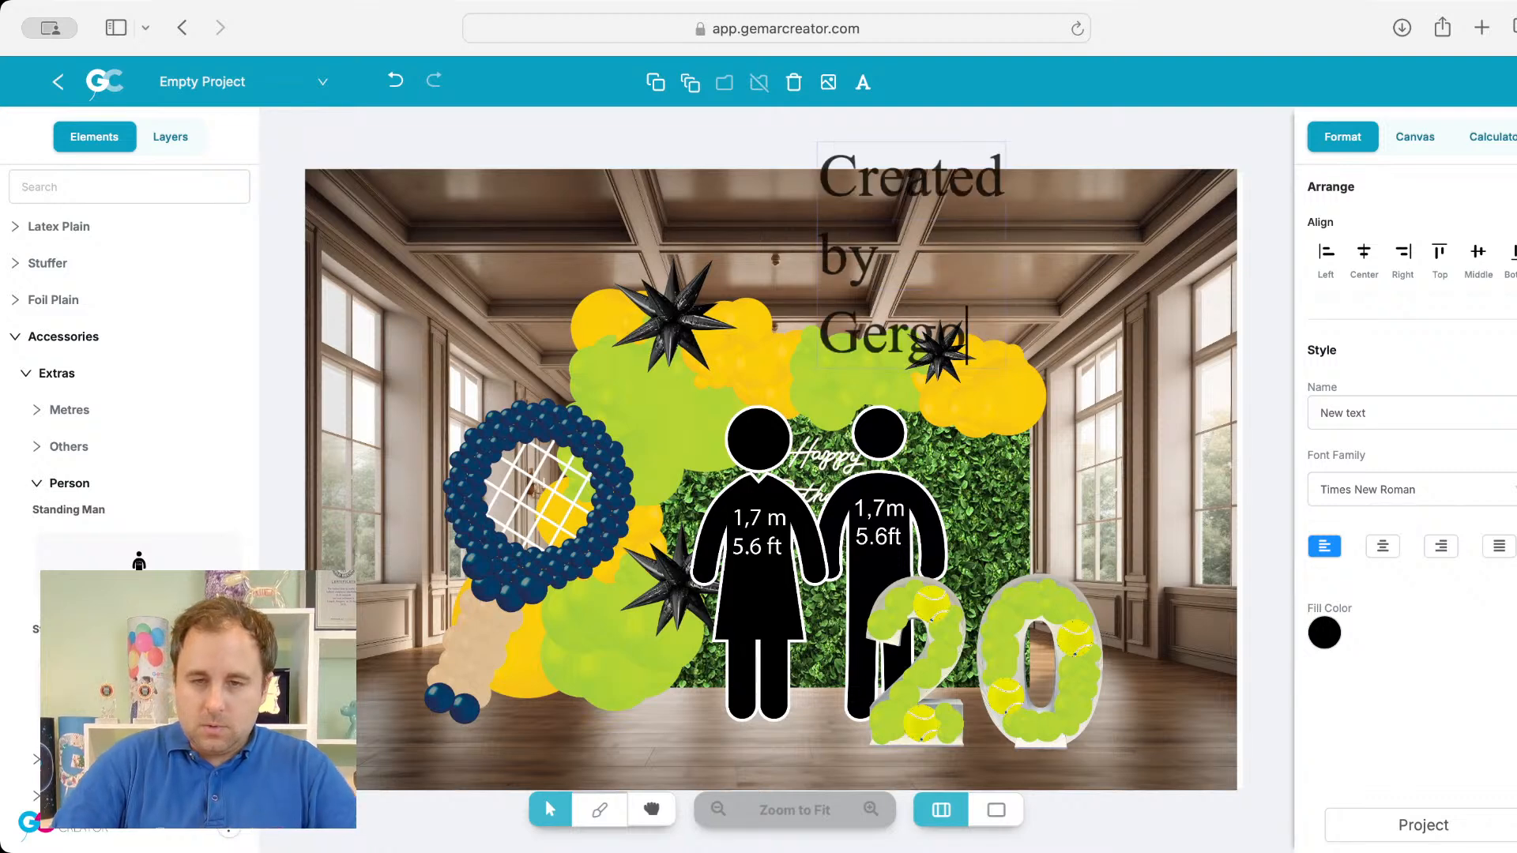
Step: Widen the credit text so it fits on one line, and move it to the upper-left corner of the hall photo
click(938, 246)
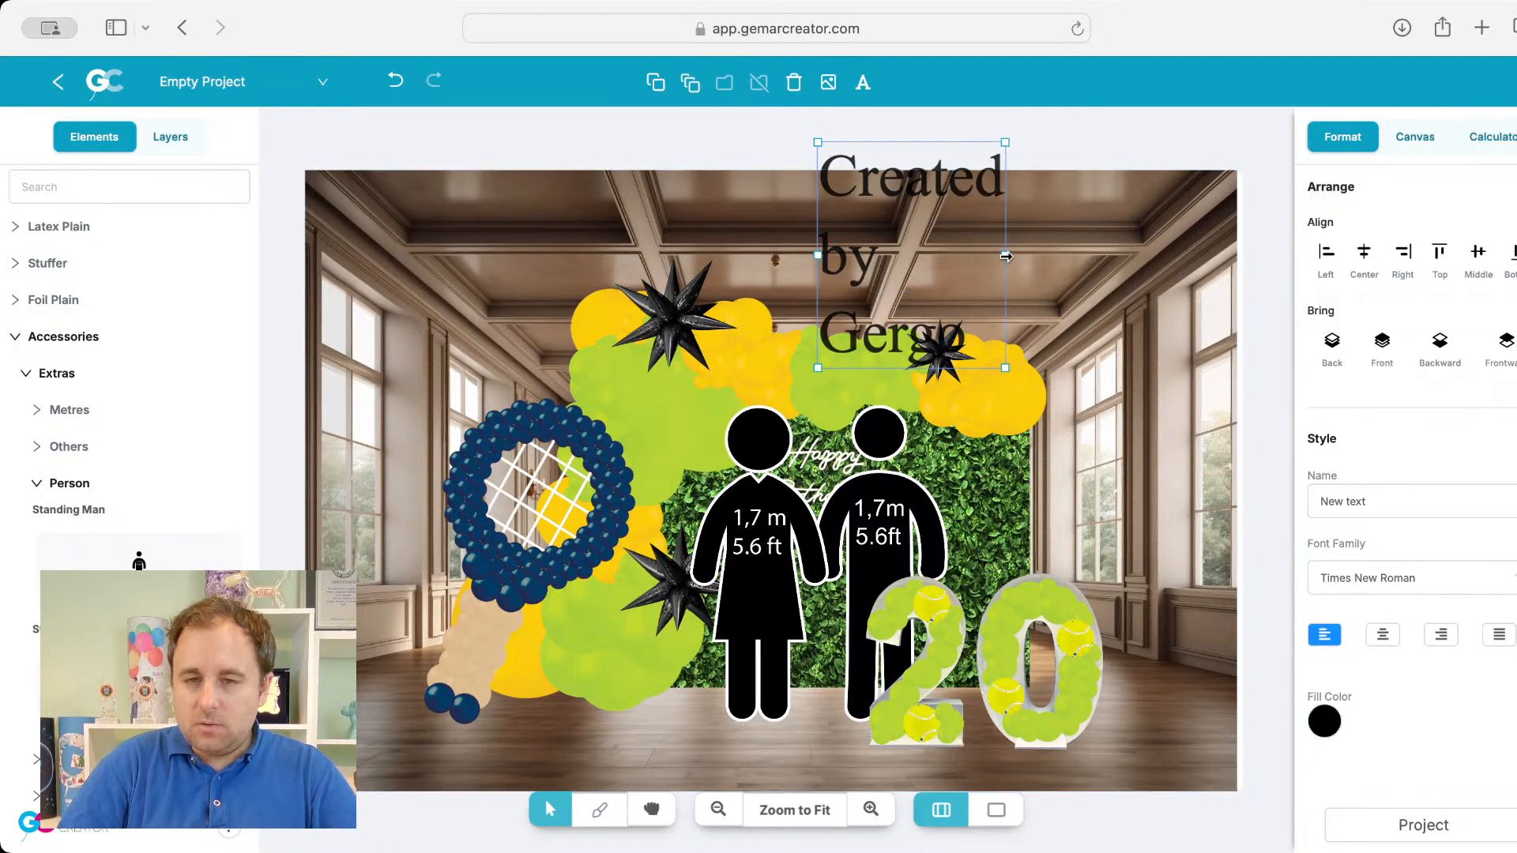
drag(1009, 253, 1204, 267)
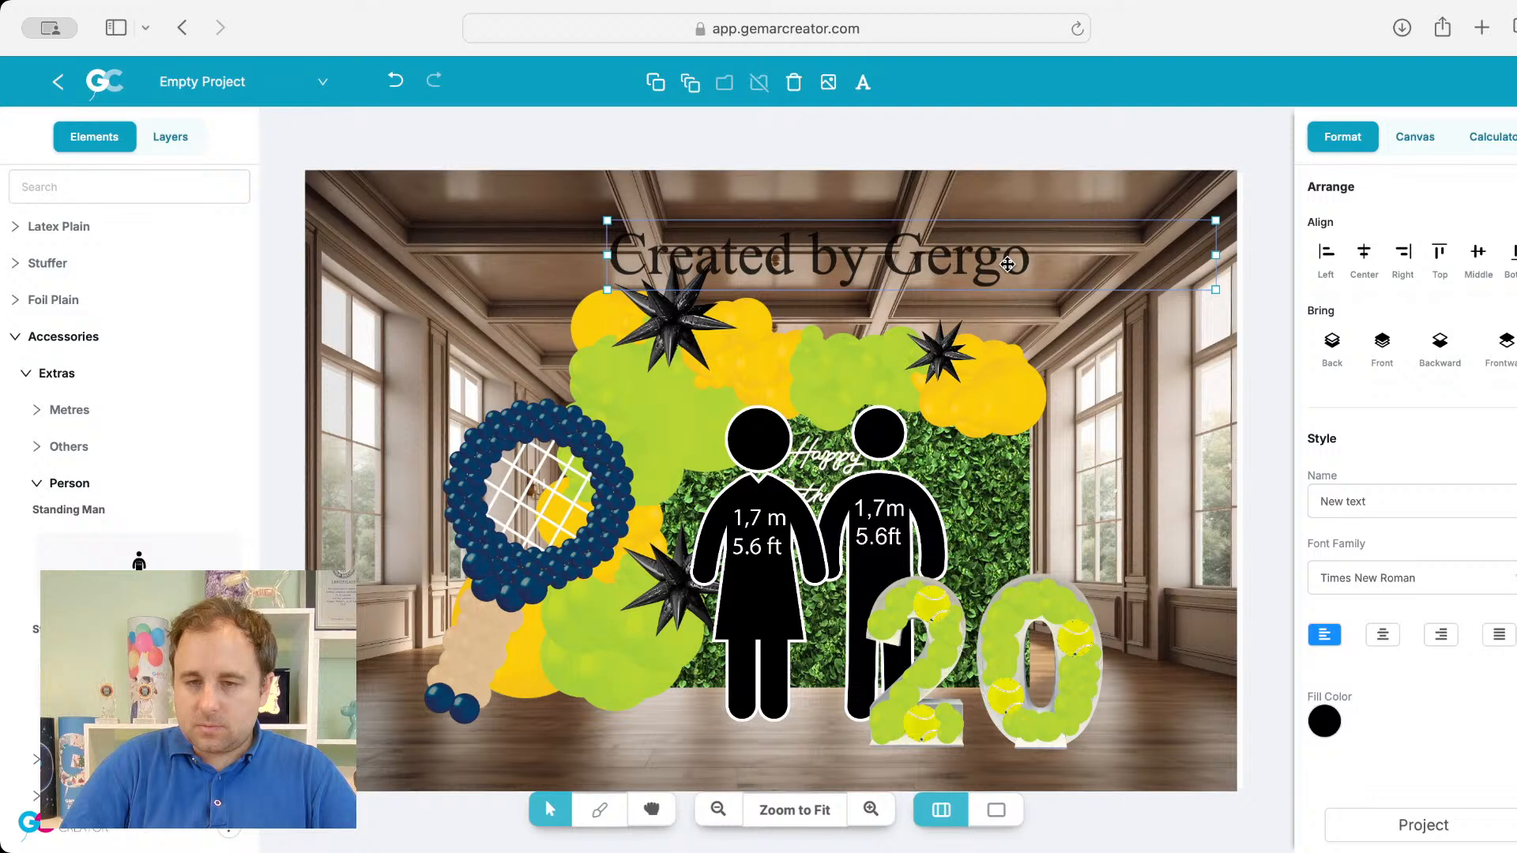
drag(1028, 266, 719, 213)
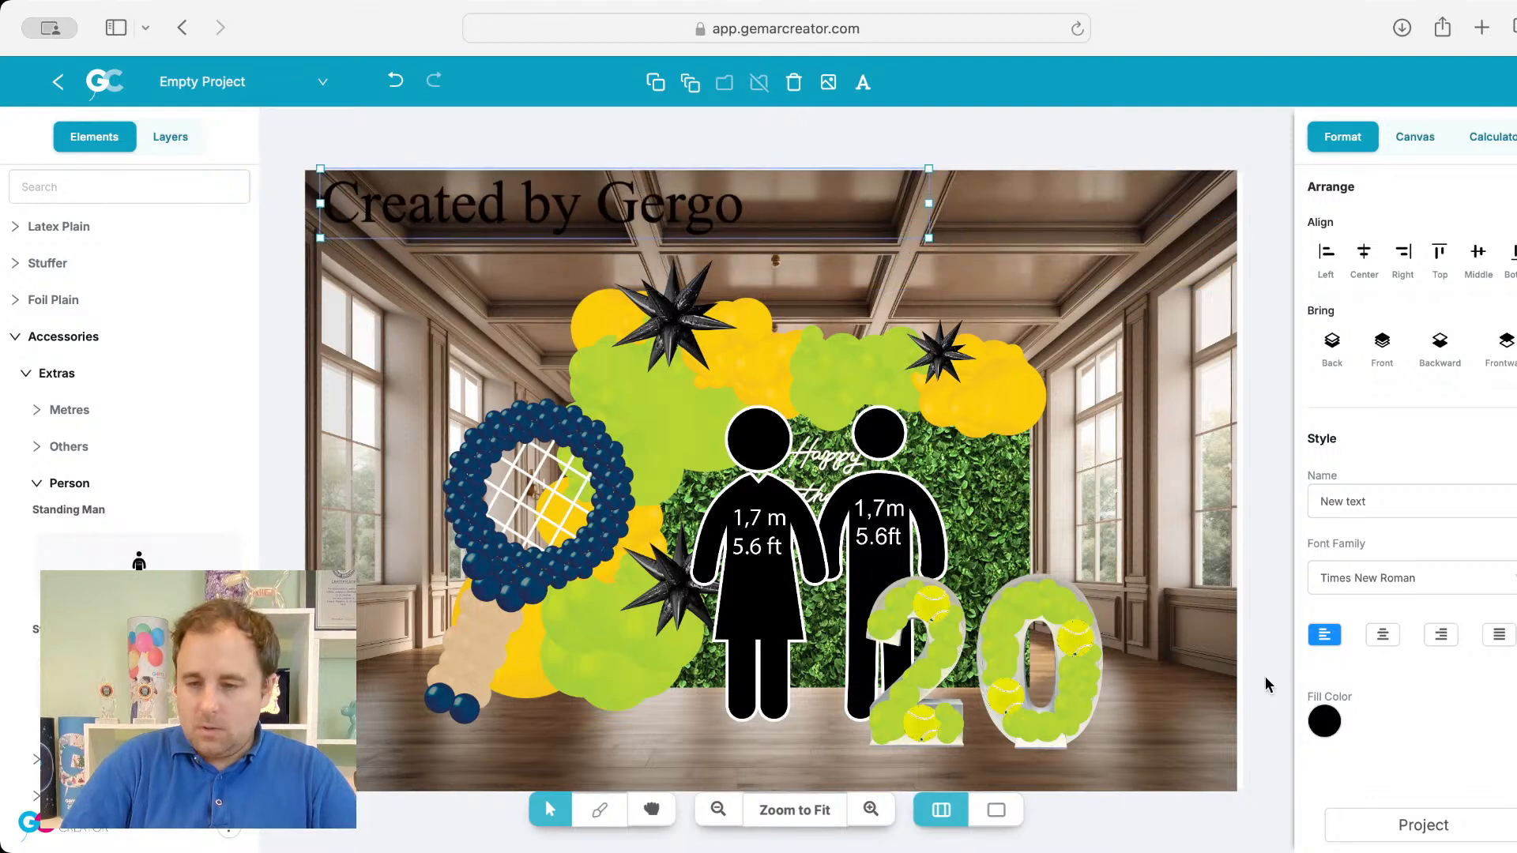
Step: Colour the credit text white and scale it down to about 252 cm wide in the photo's upper-left corner
click(1325, 722)
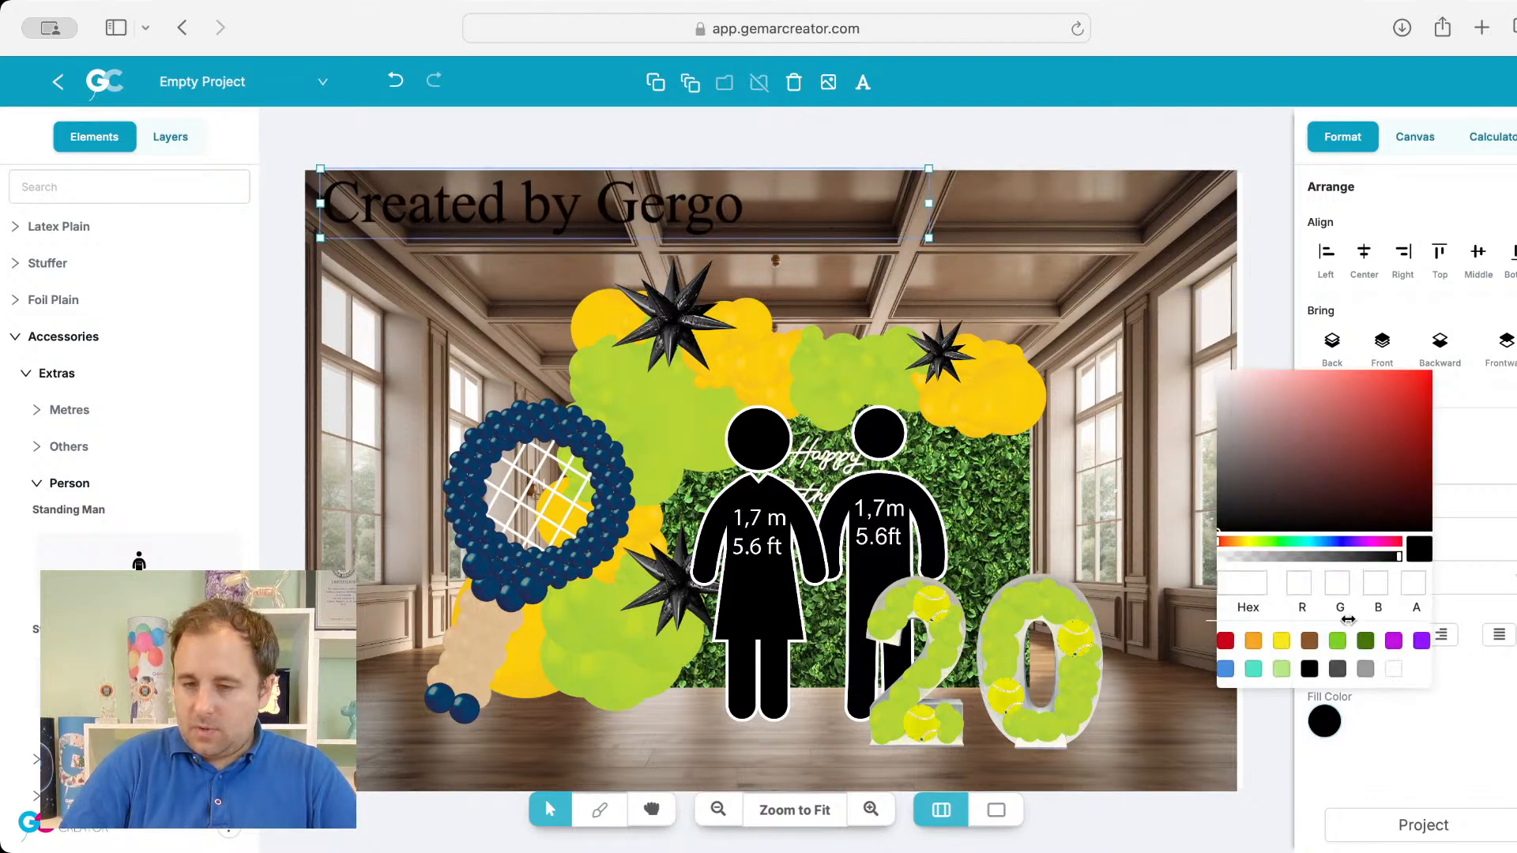
click(1365, 669)
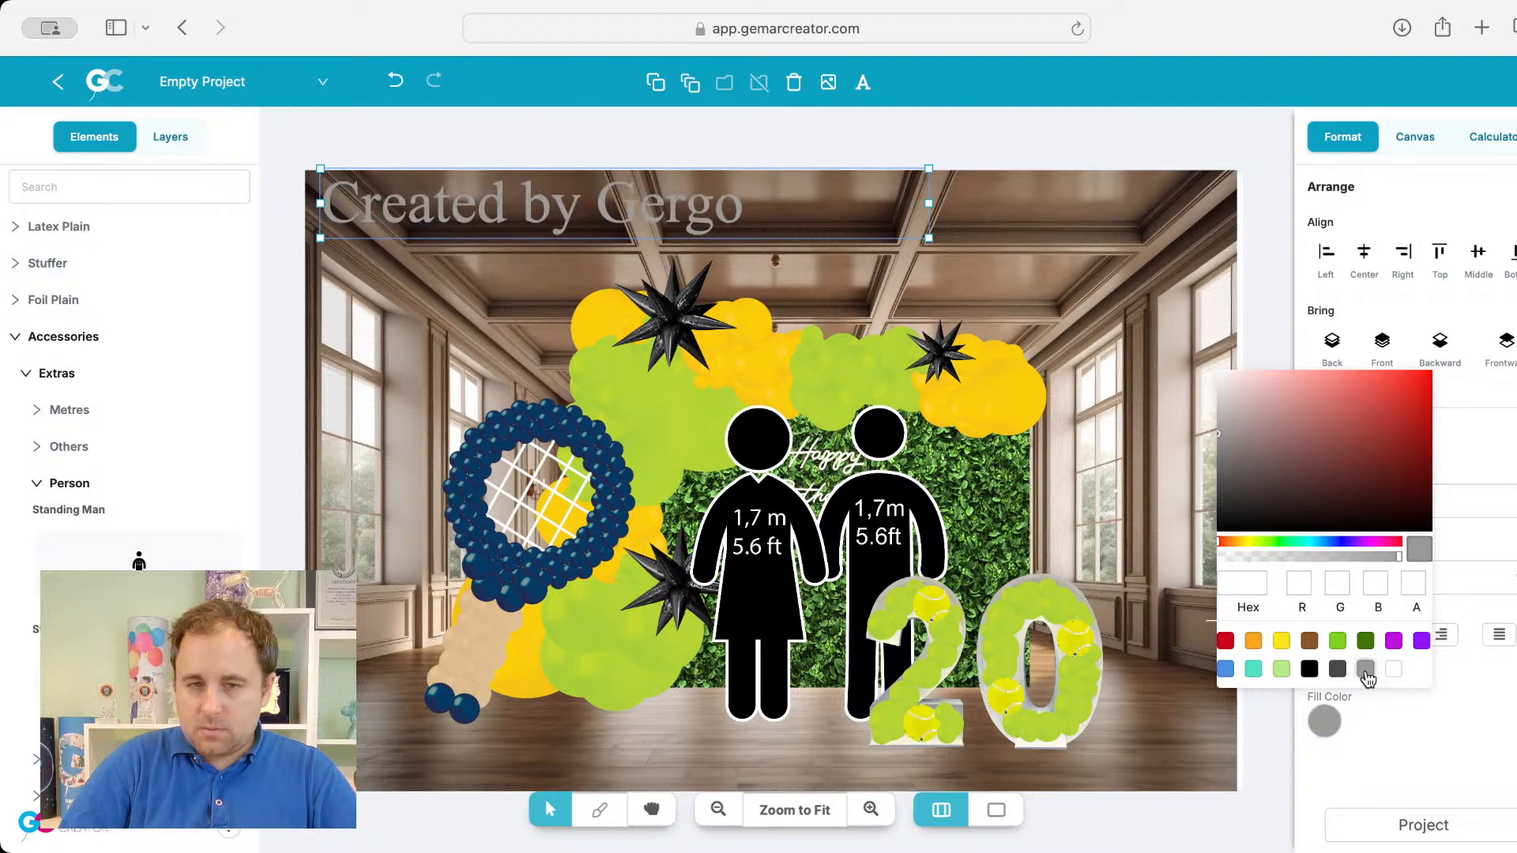
click(1395, 669)
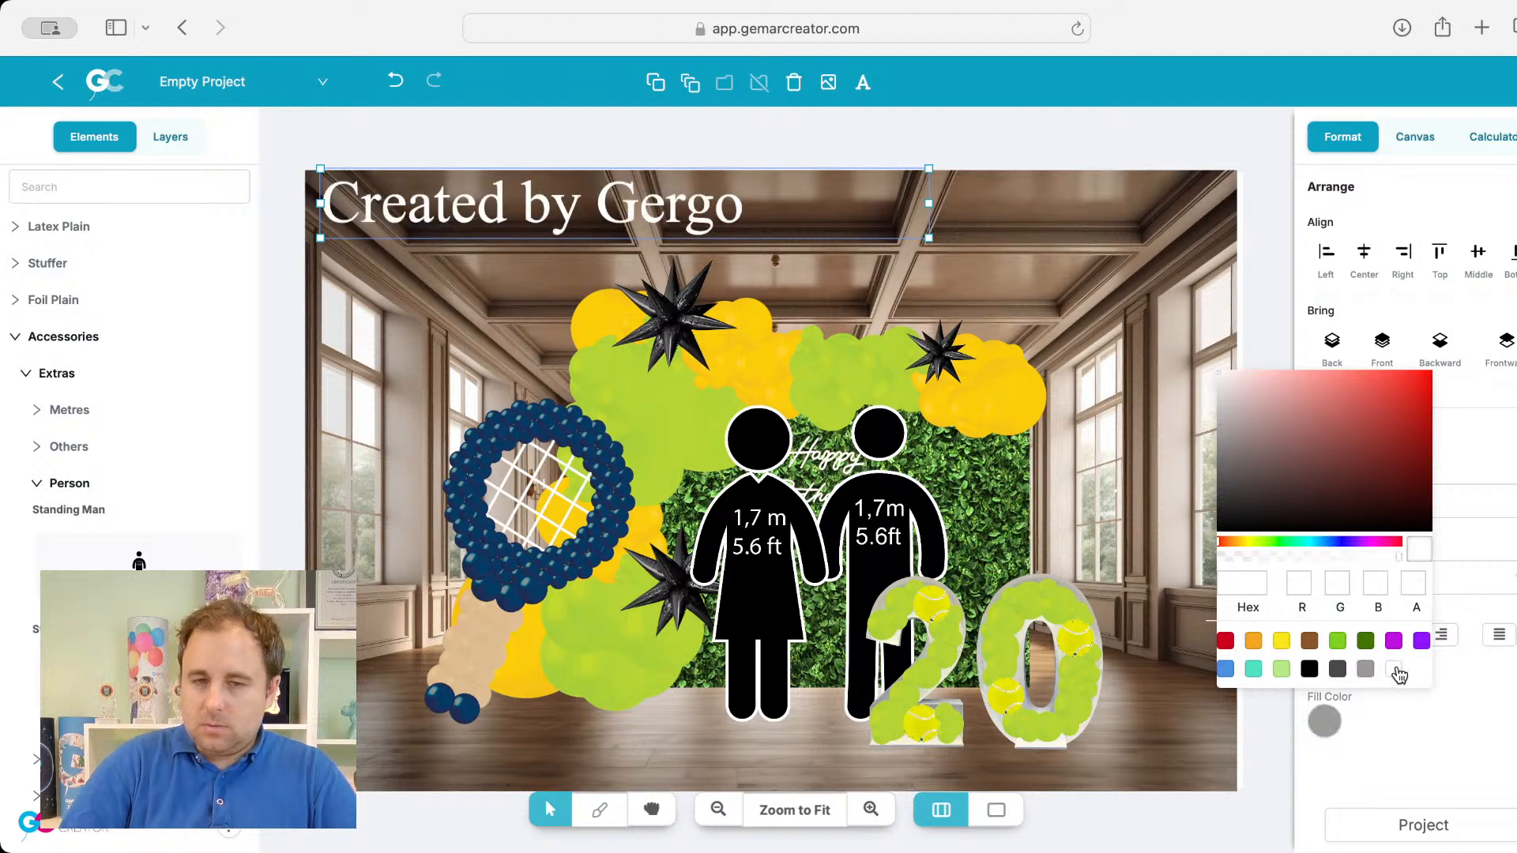
click(930, 238)
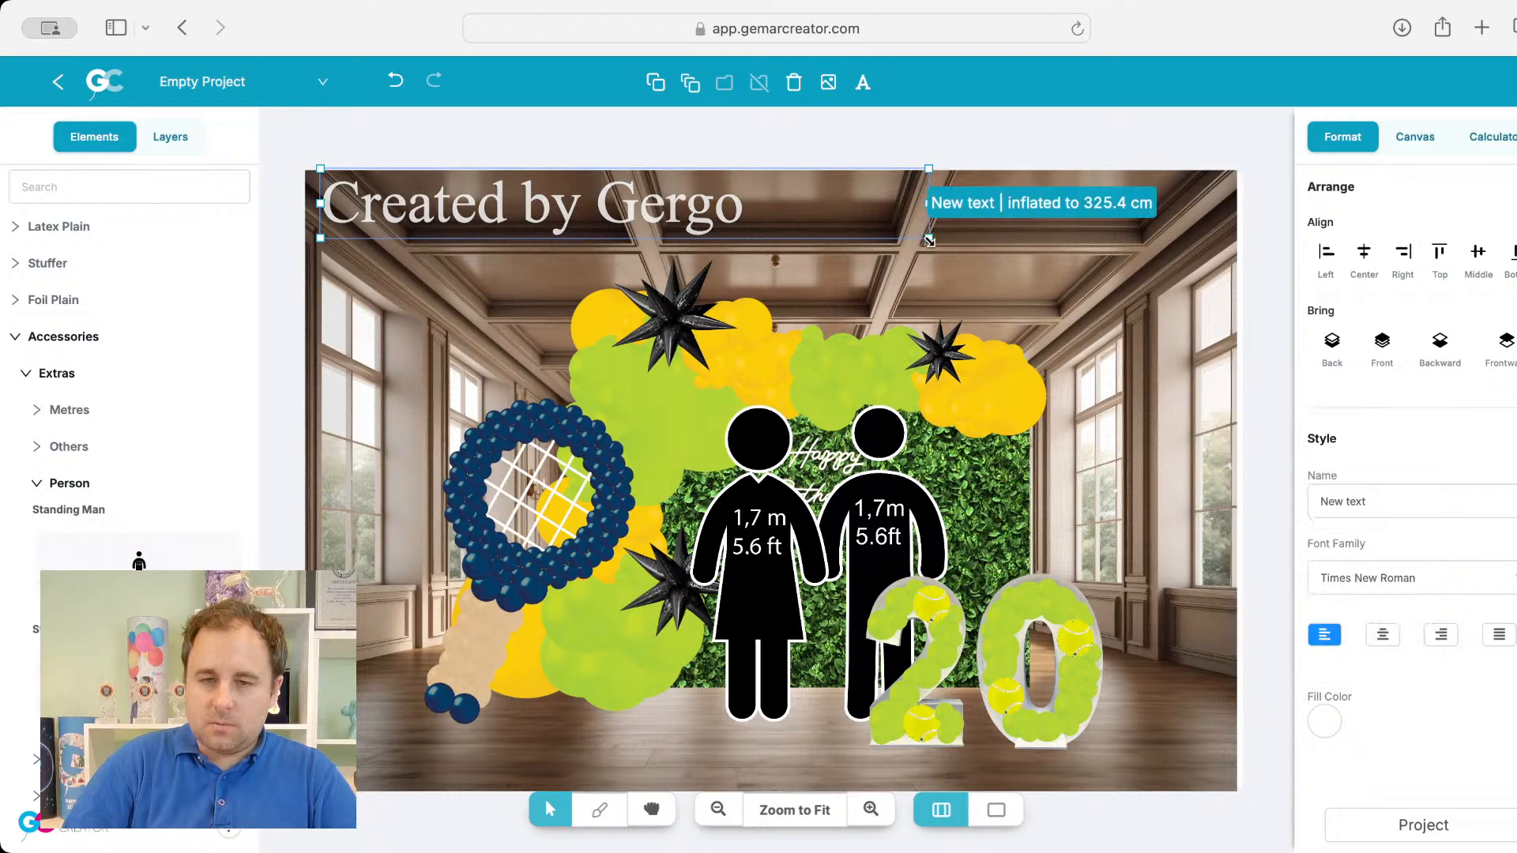
drag(930, 240, 641, 220)
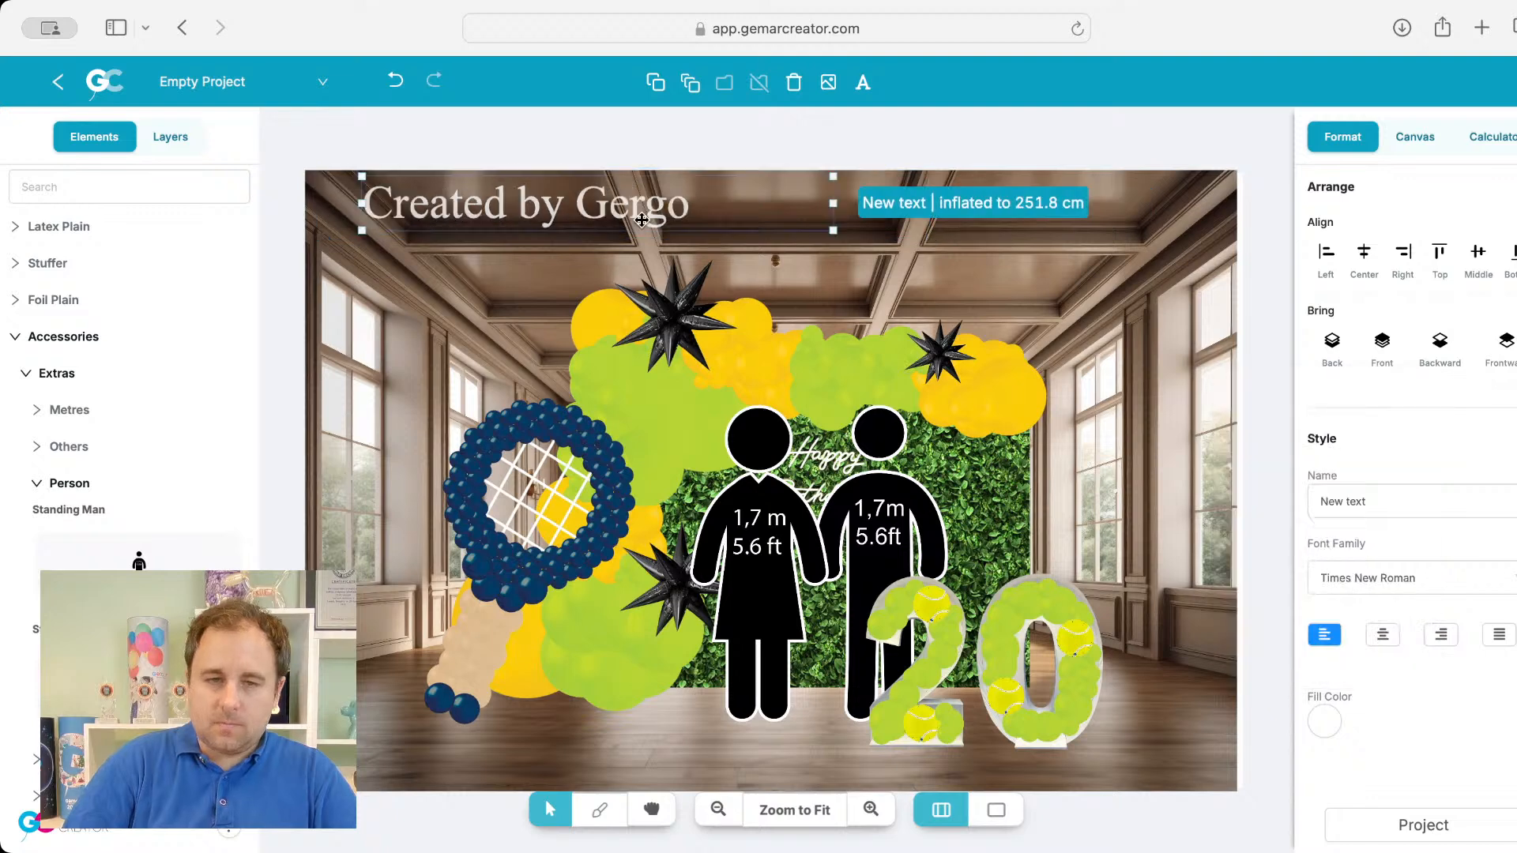
click(968, 241)
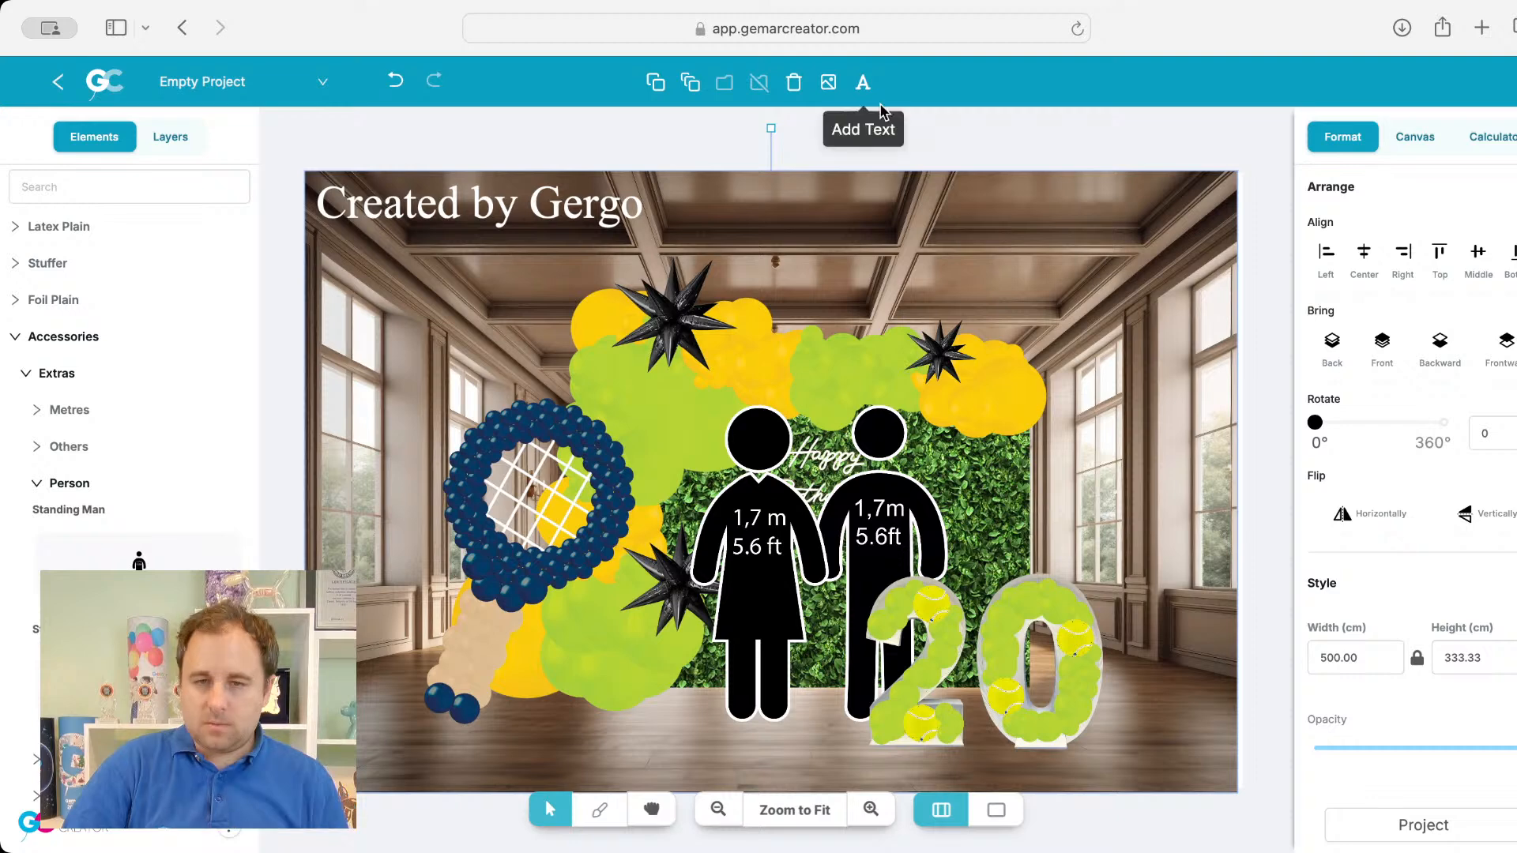
Step: Add a one-line text with "Price:", a gap for the amount and "HUF", near the hall photo's upper-right corner
click(864, 84)
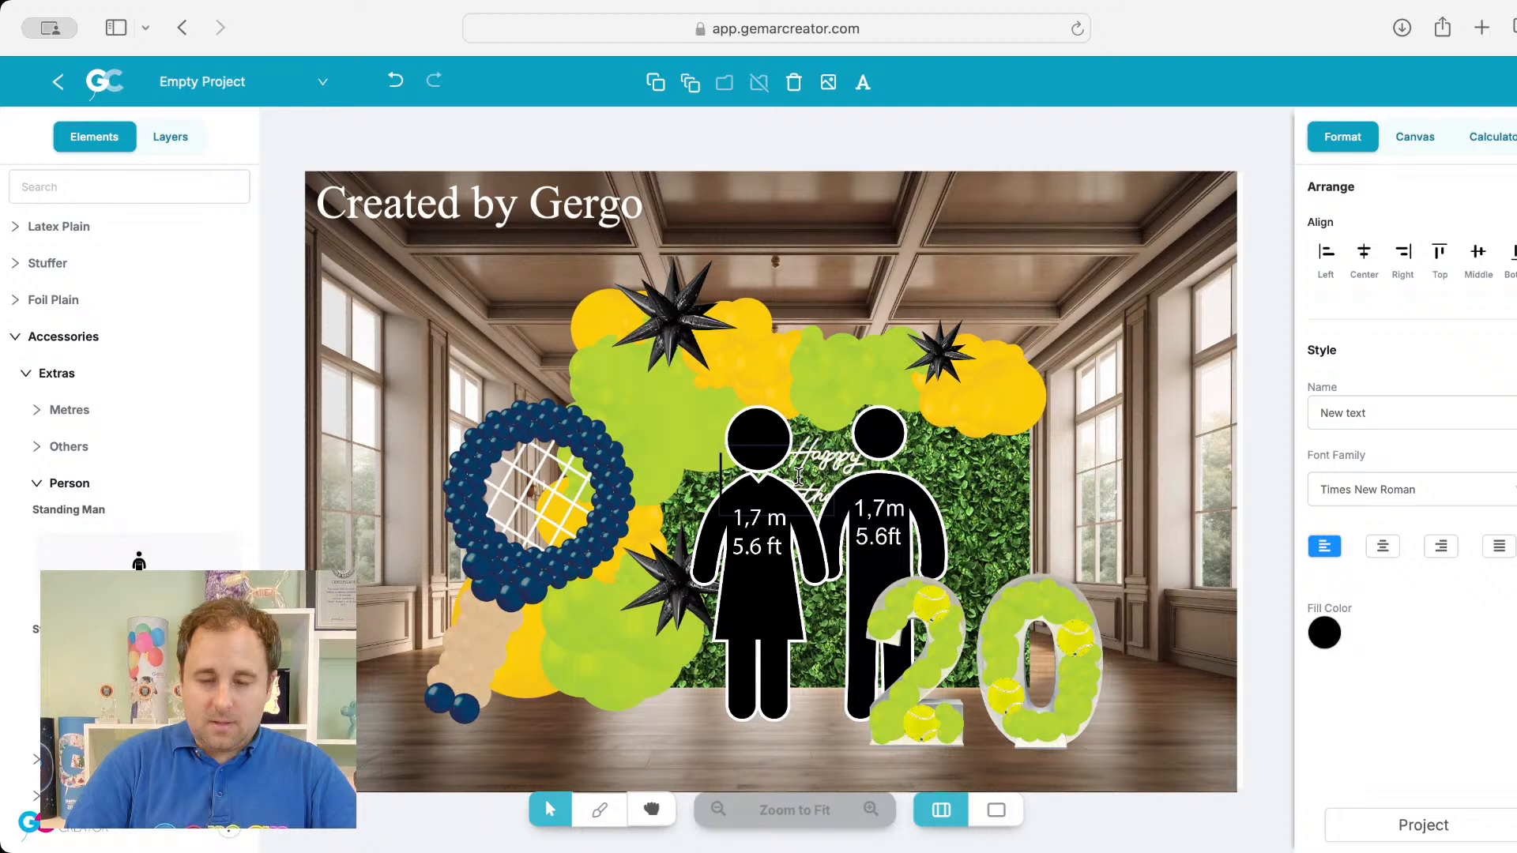
text(Price:)
key(Return)
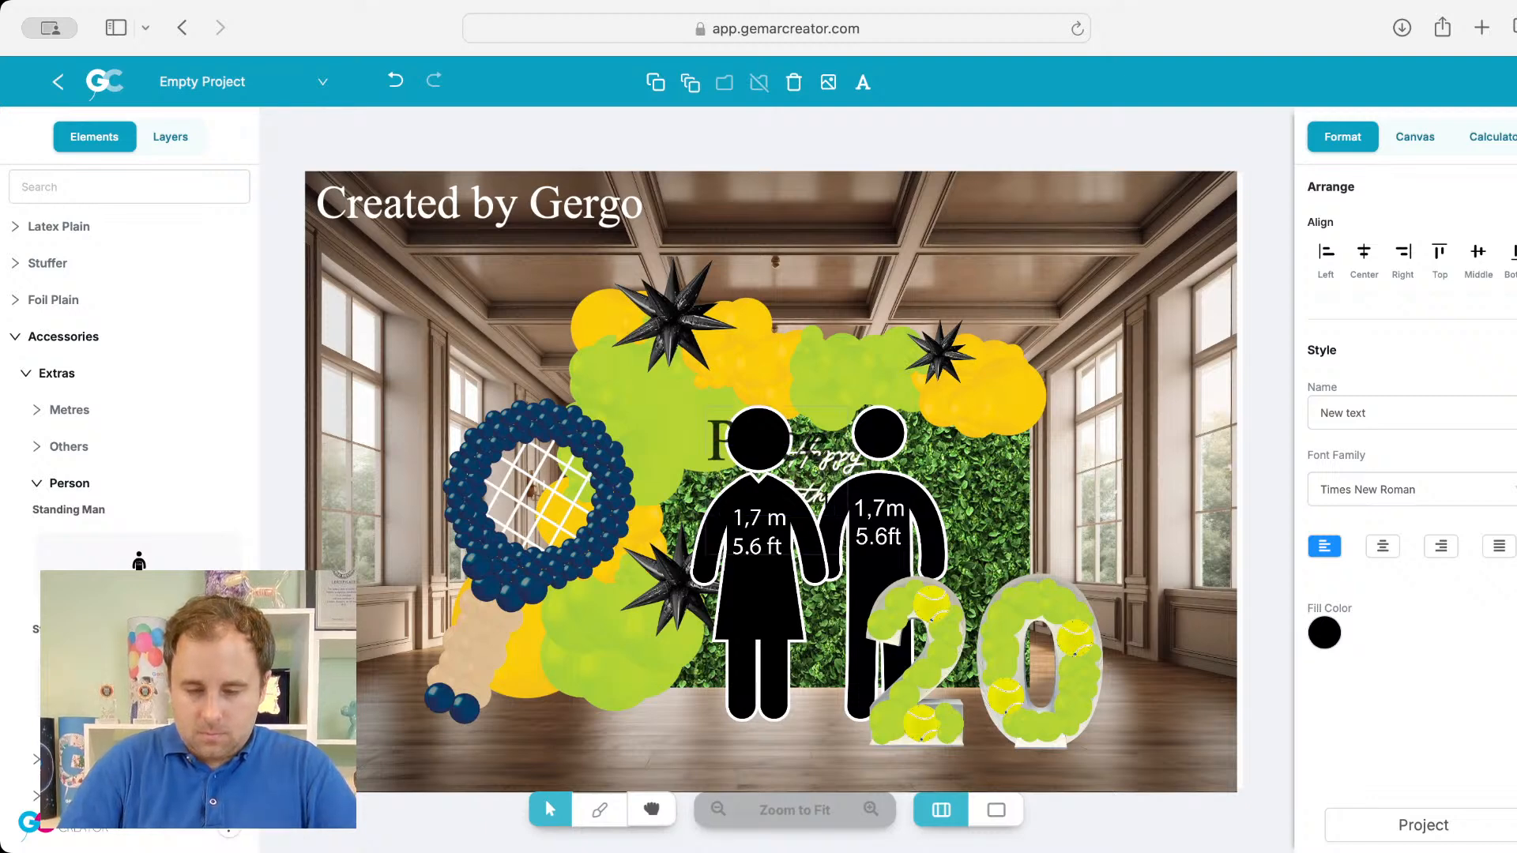
key(Return)
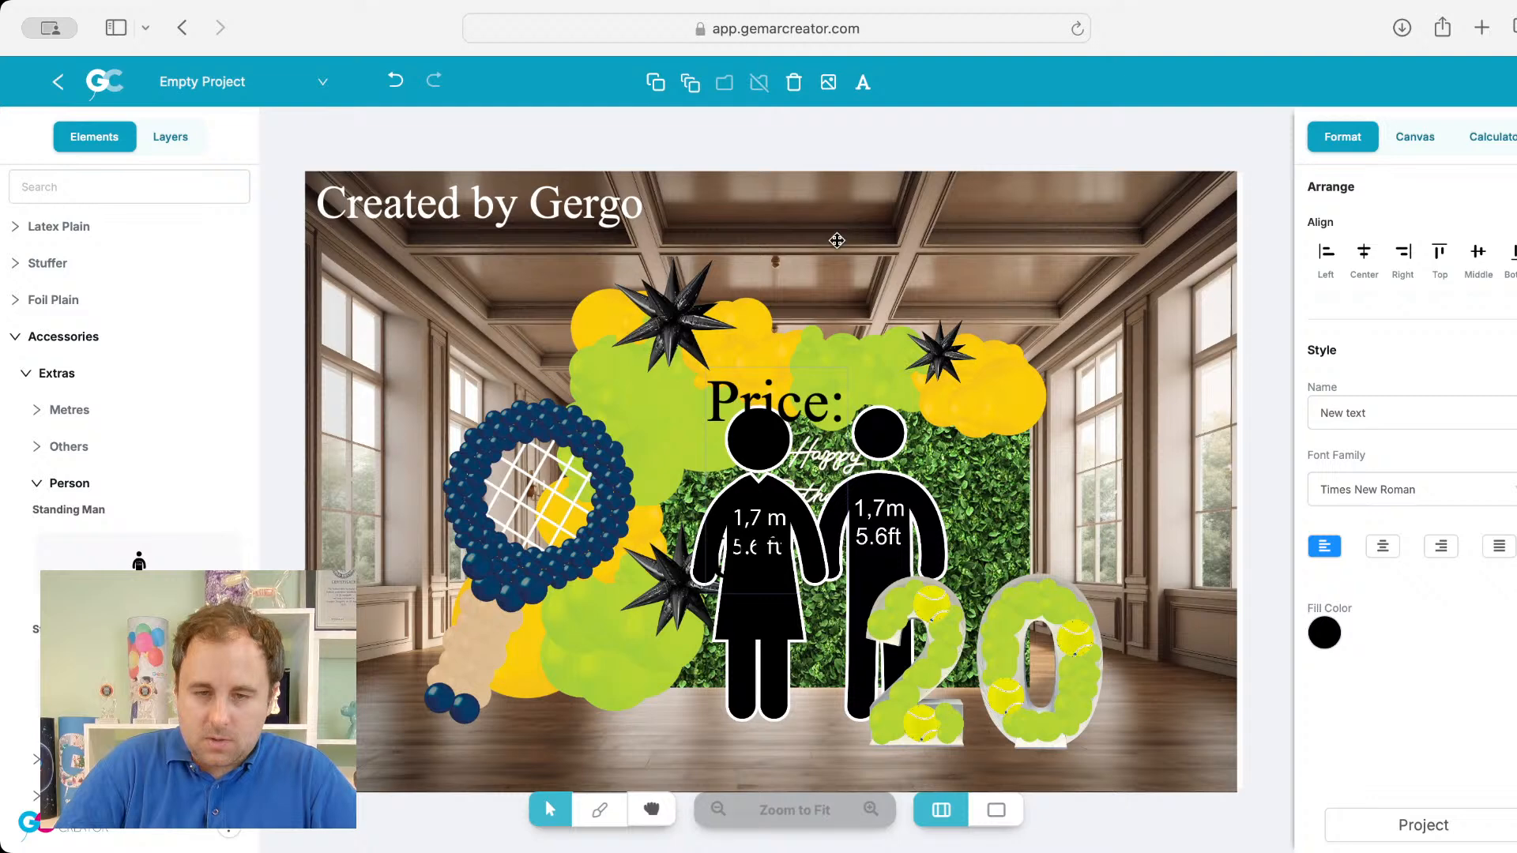
click(837, 240)
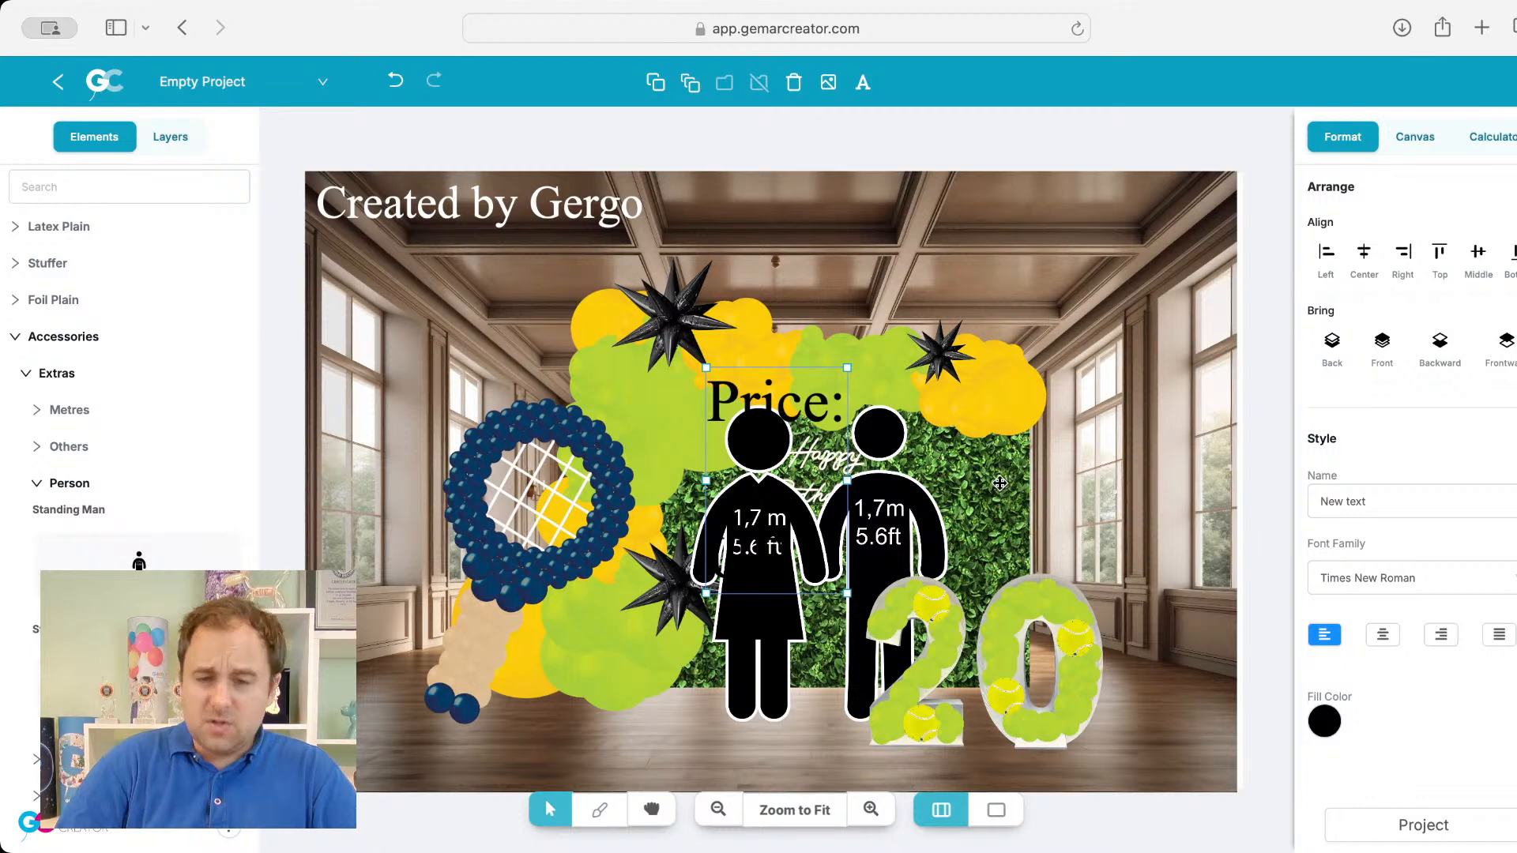
drag(707, 489, 719, 348)
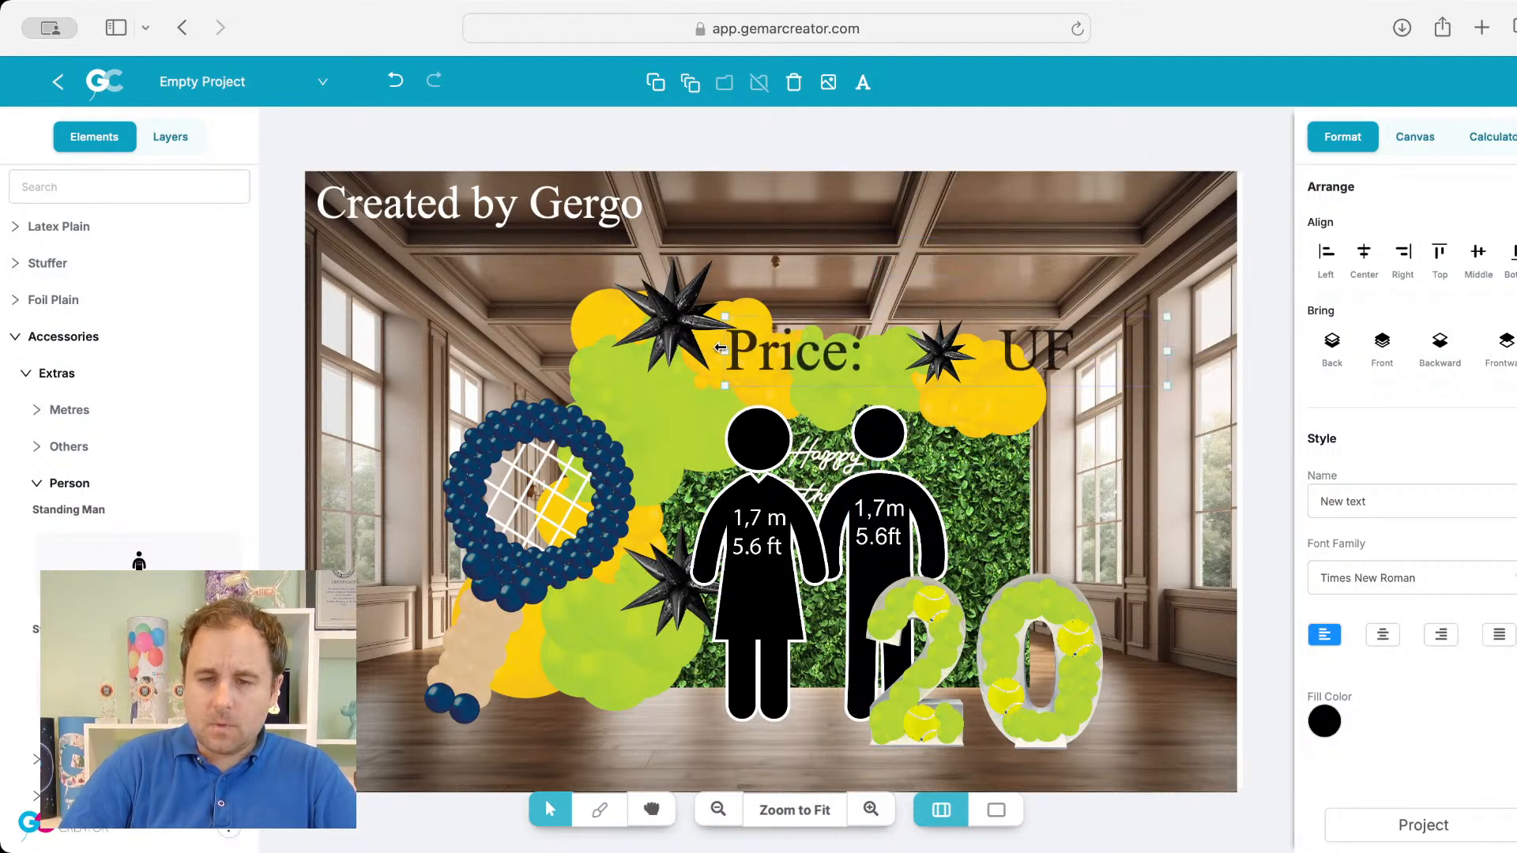
drag(977, 354, 1043, 231)
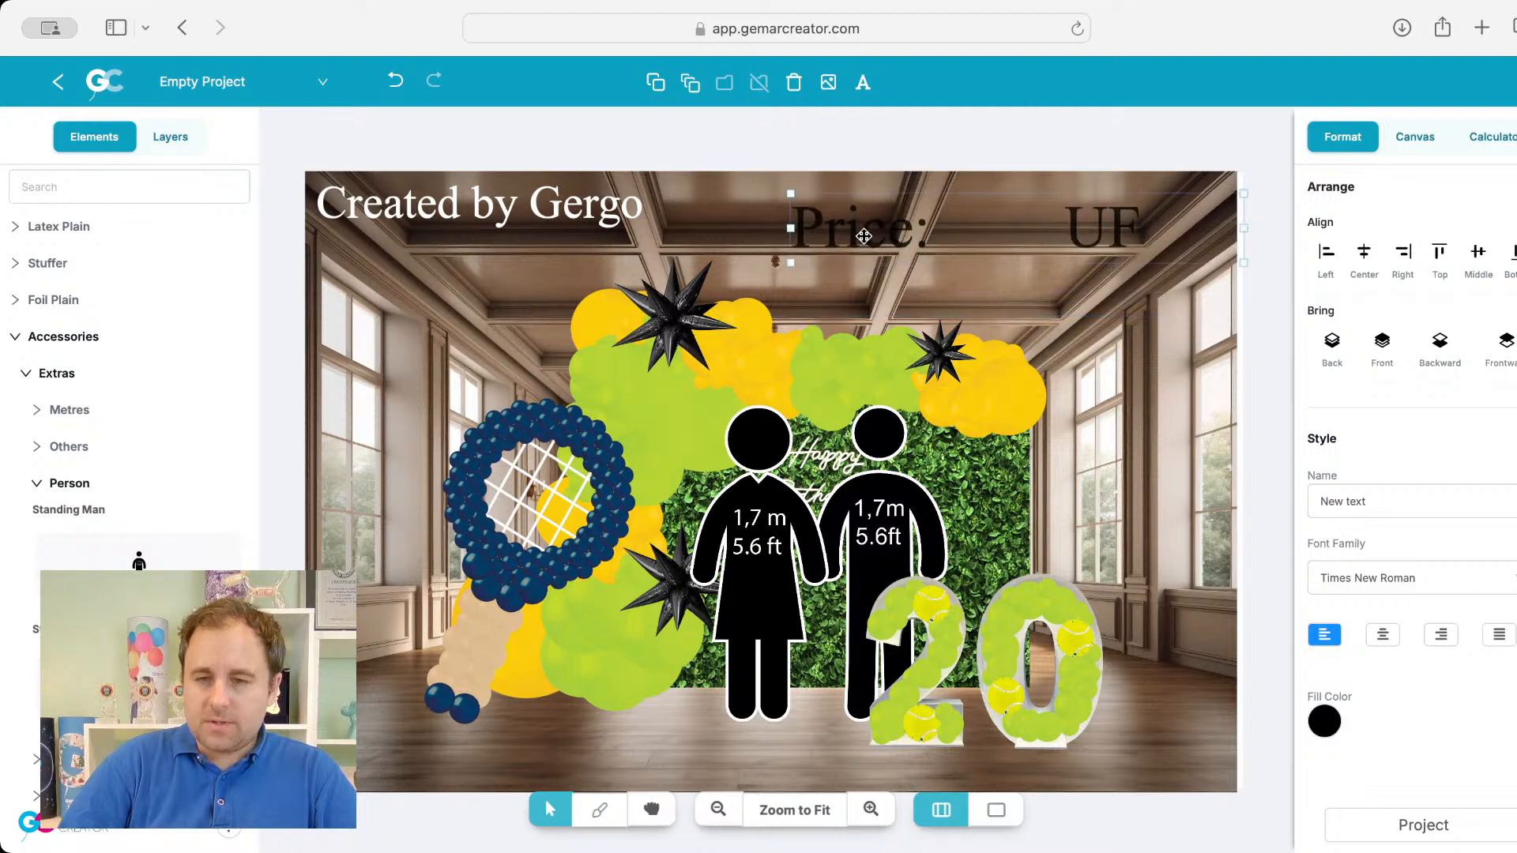
double_click(1043, 230)
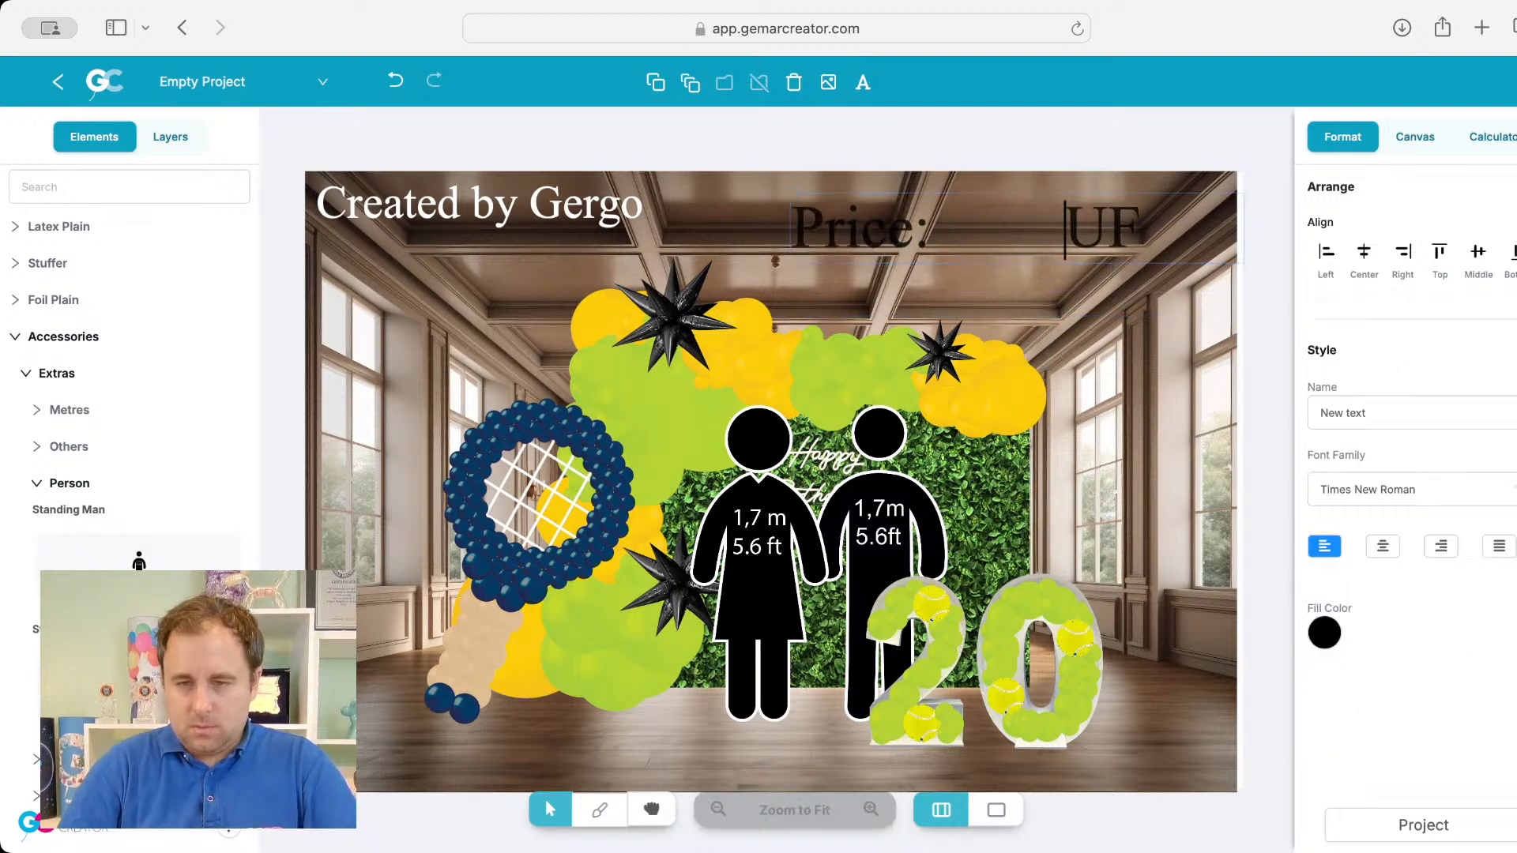
text(H)
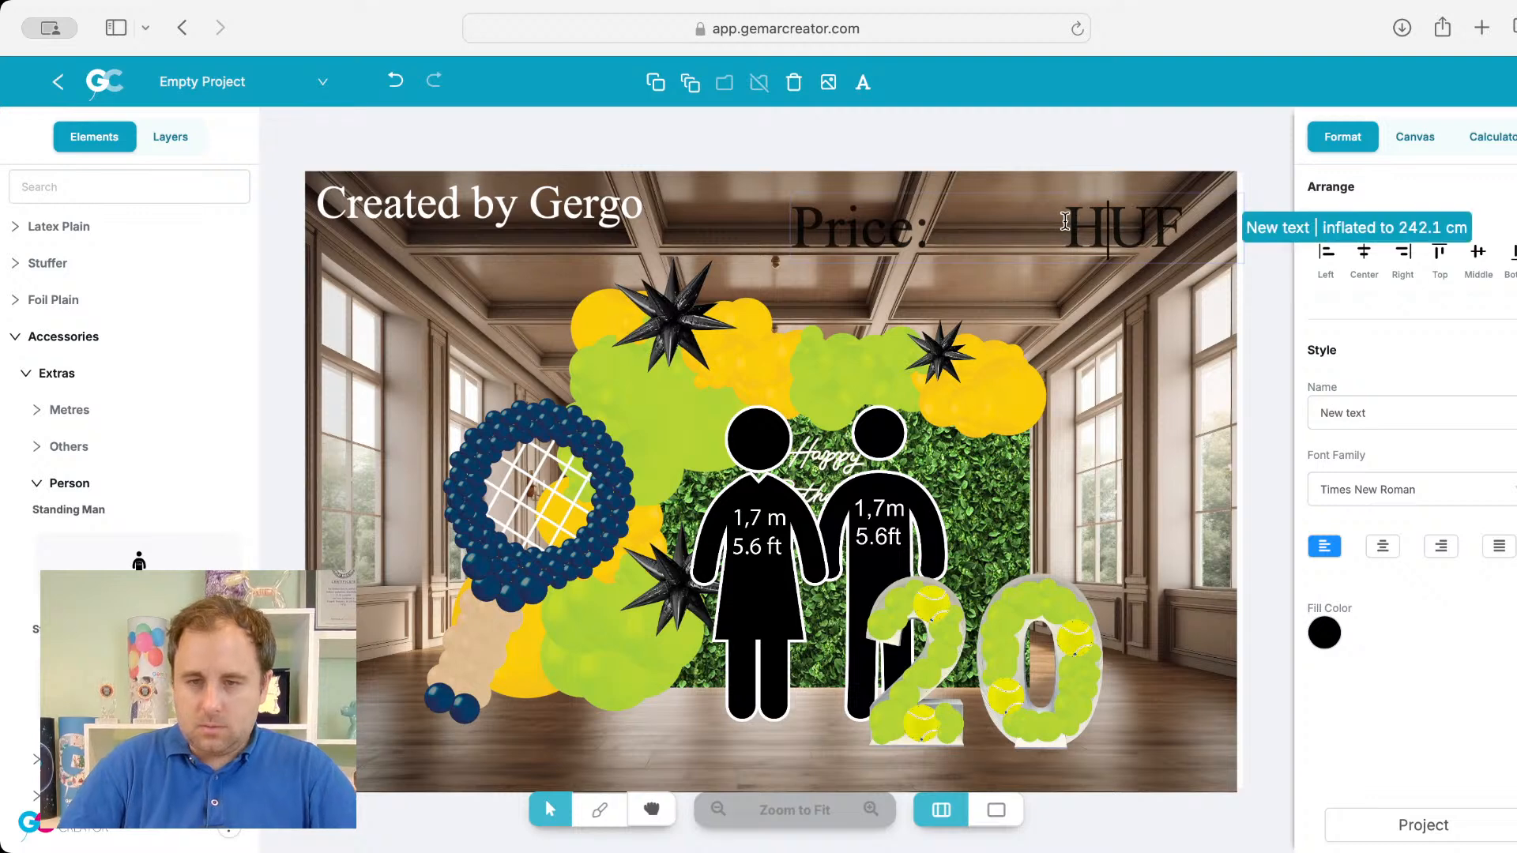
click(966, 277)
Step: Colour the price text white and align it with the credit line in the photo's upper-right corner
click(1325, 721)
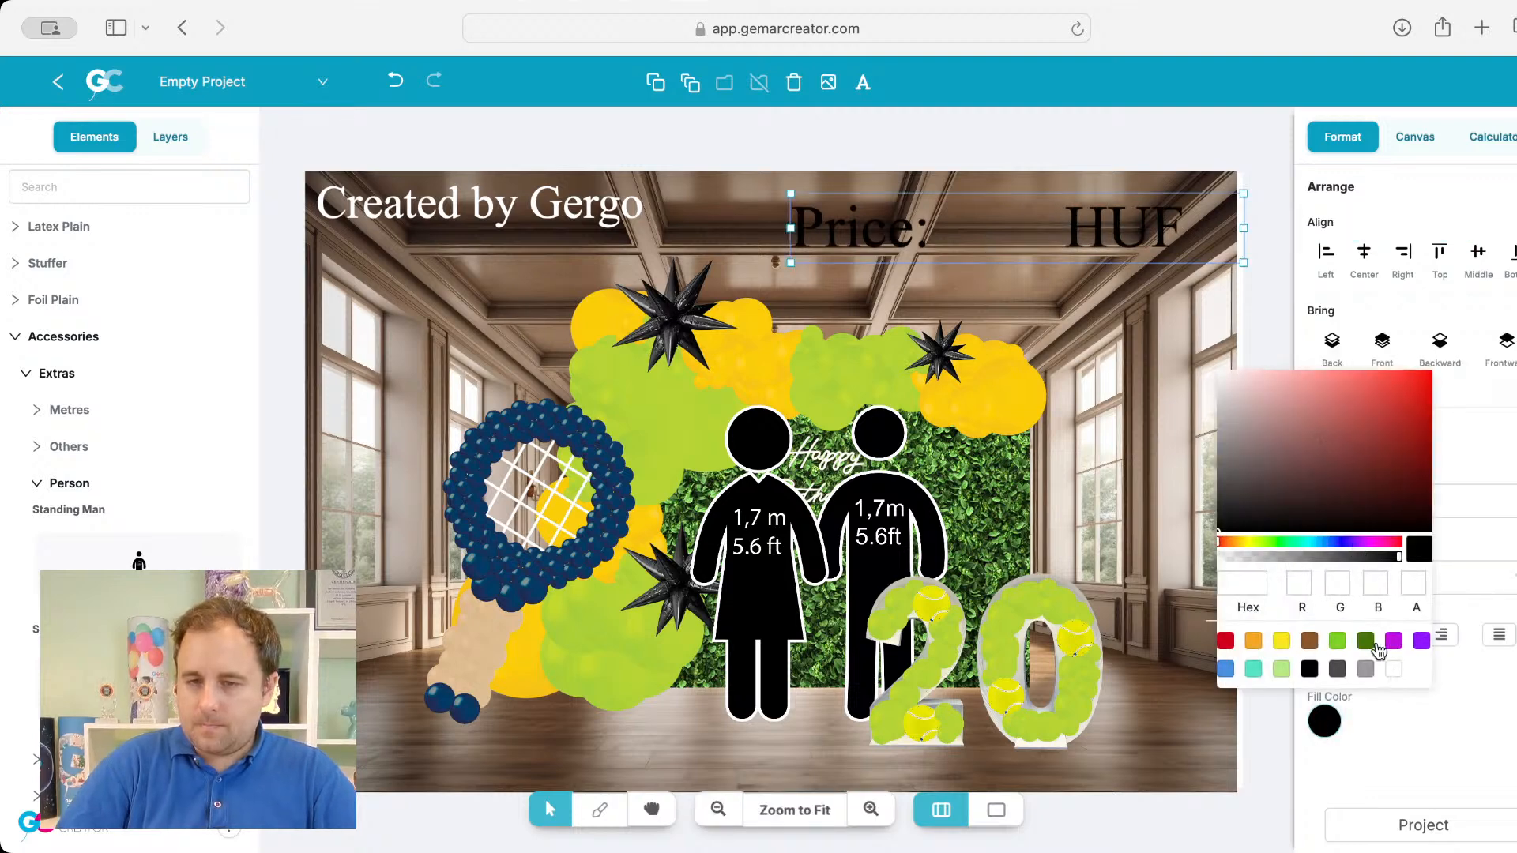
click(1394, 669)
drag(1116, 228, 1152, 207)
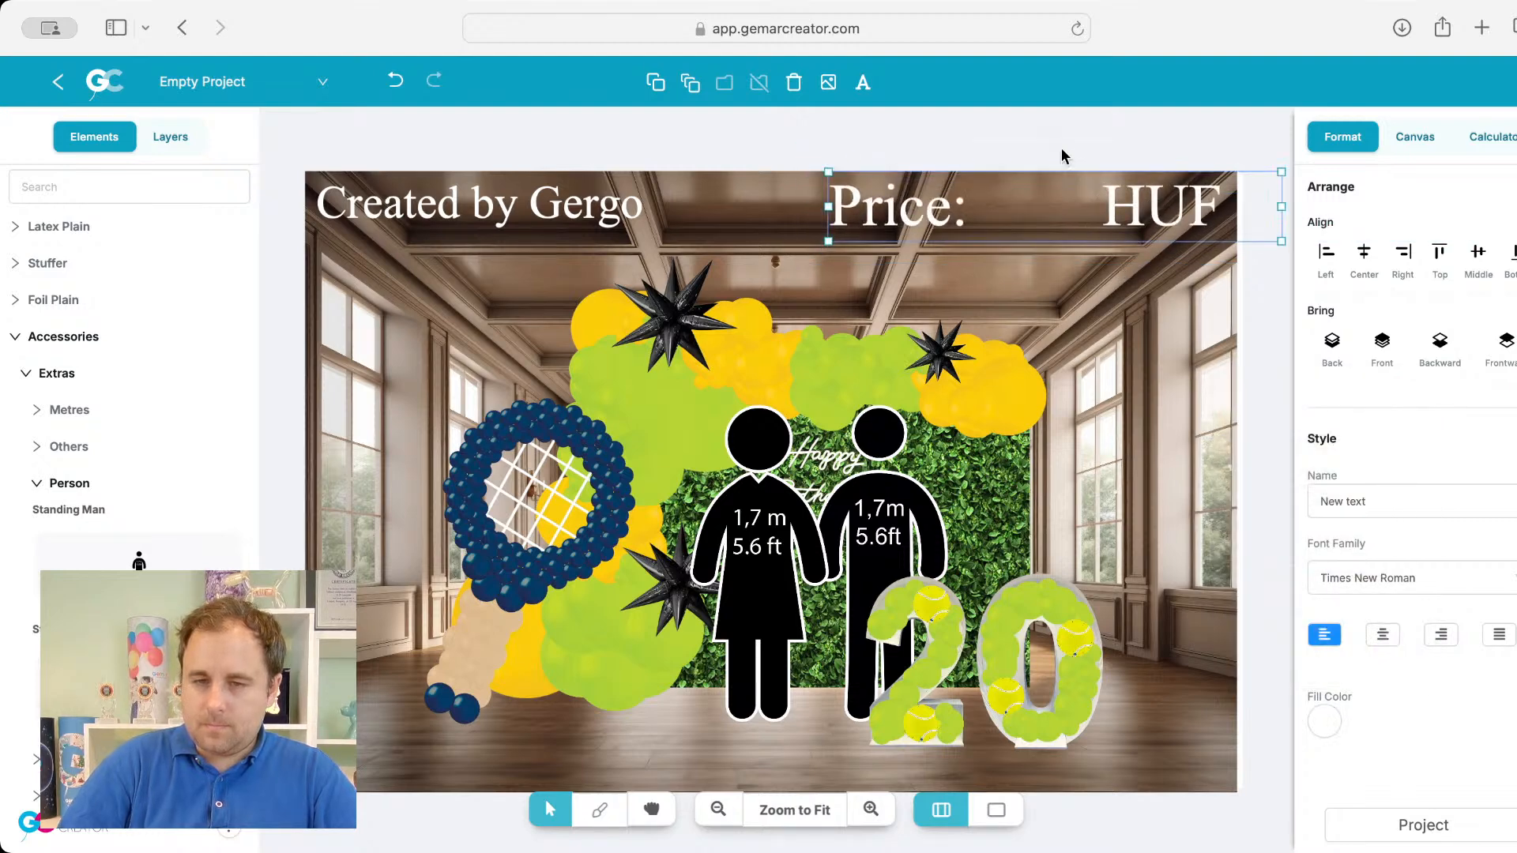
click(1061, 150)
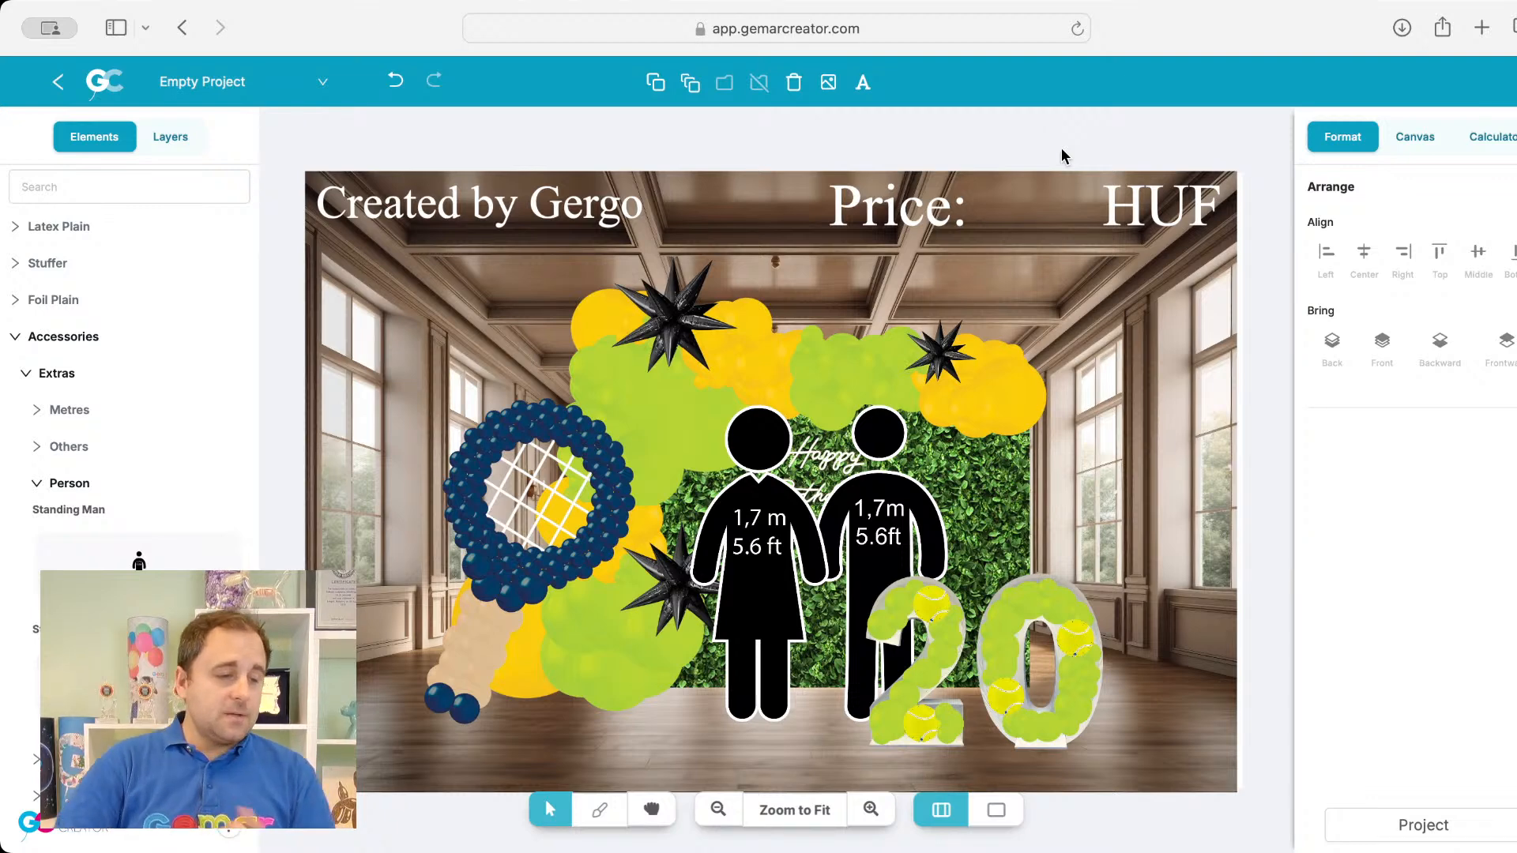
Step: Set the racket's width to 140 cm and move it slightly upward over the garland's outer edge
click(544, 518)
click(1338, 662)
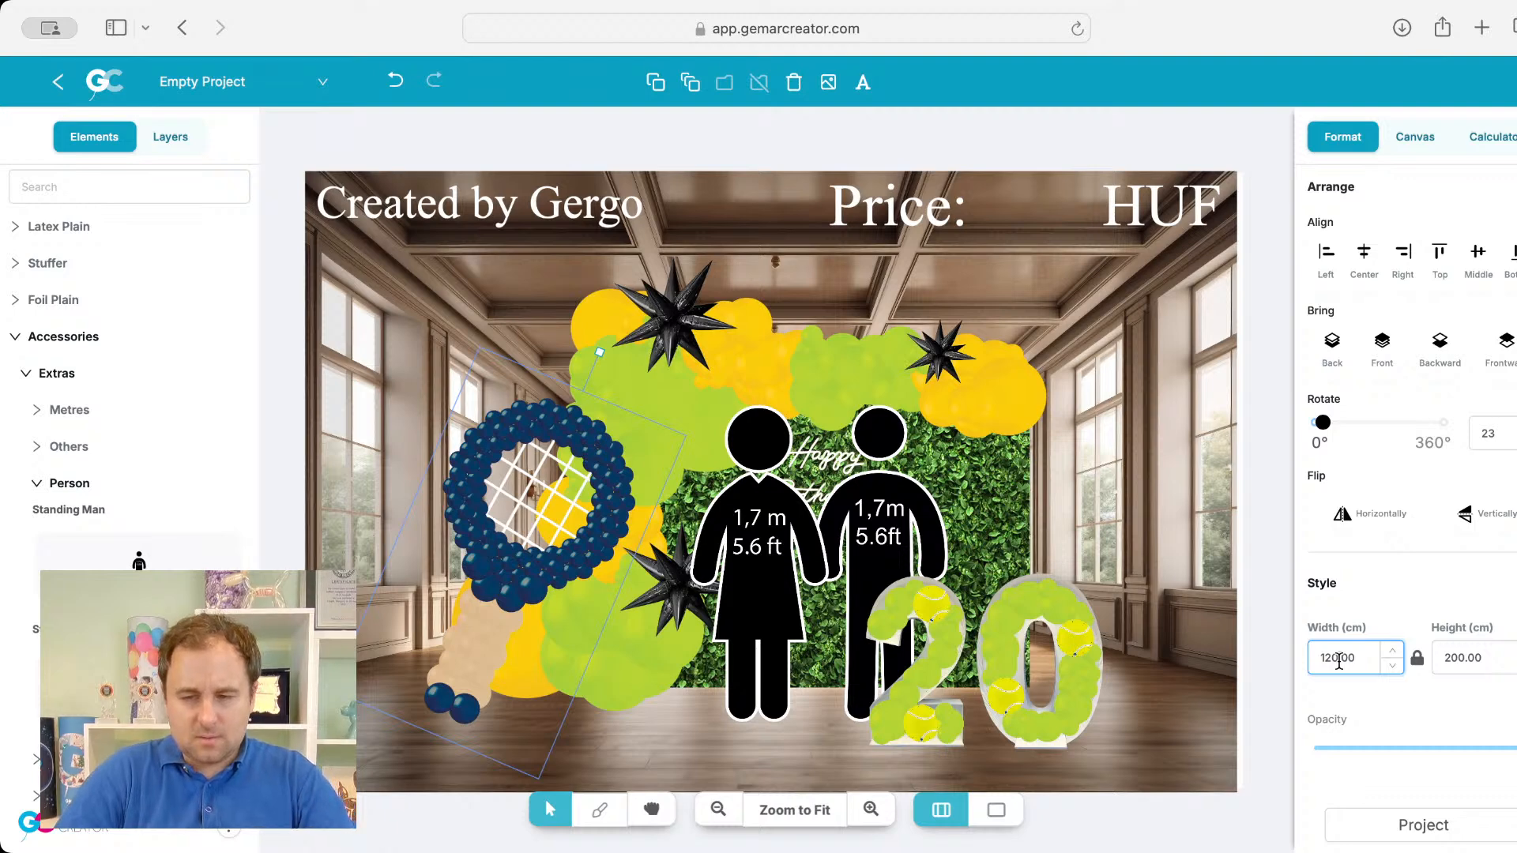
double_click(1340, 660)
text(140)
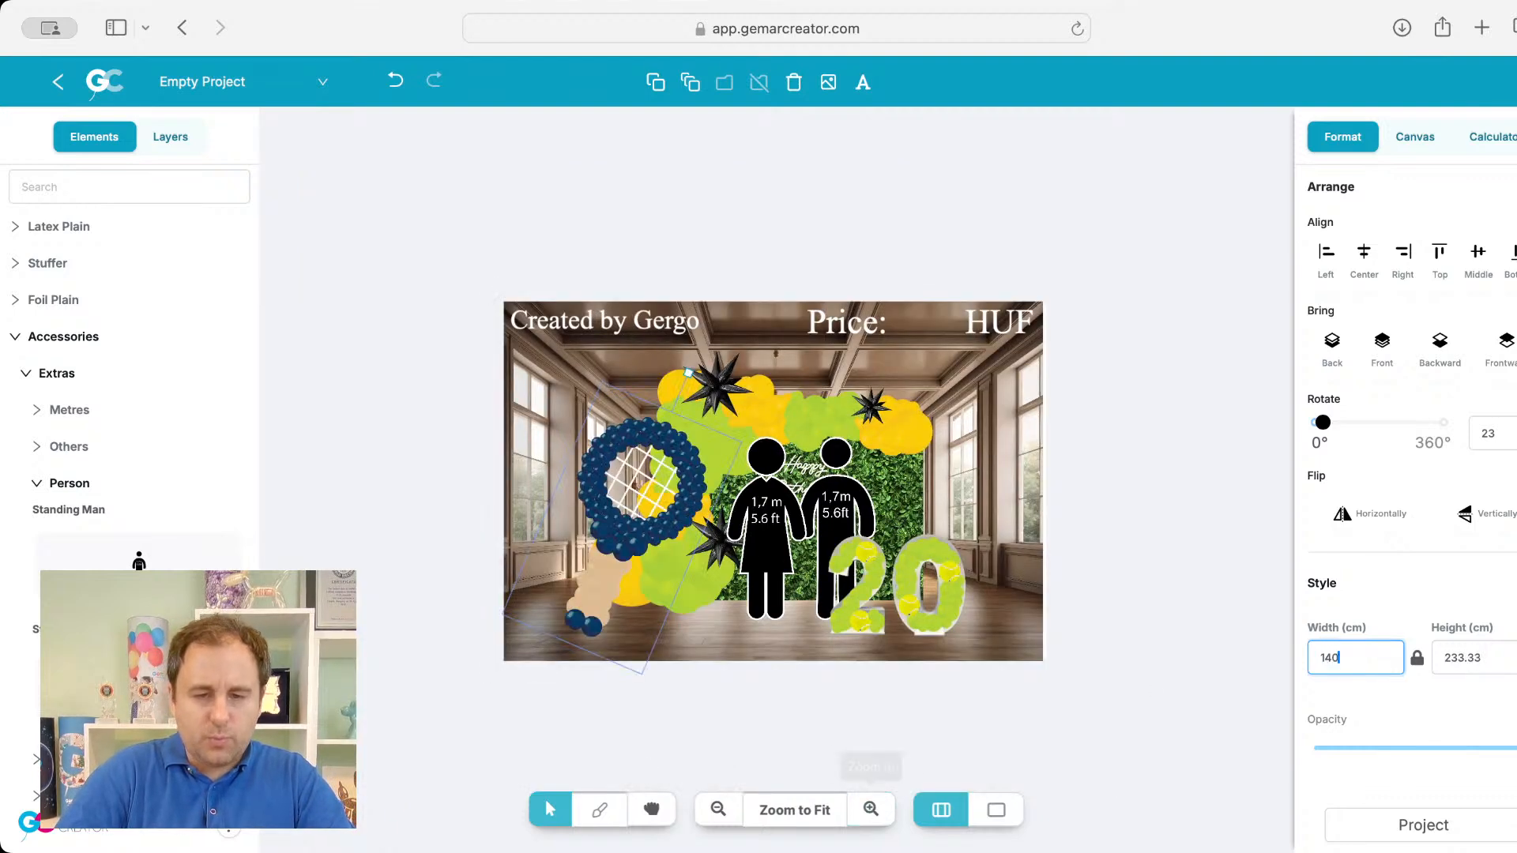
click(806, 810)
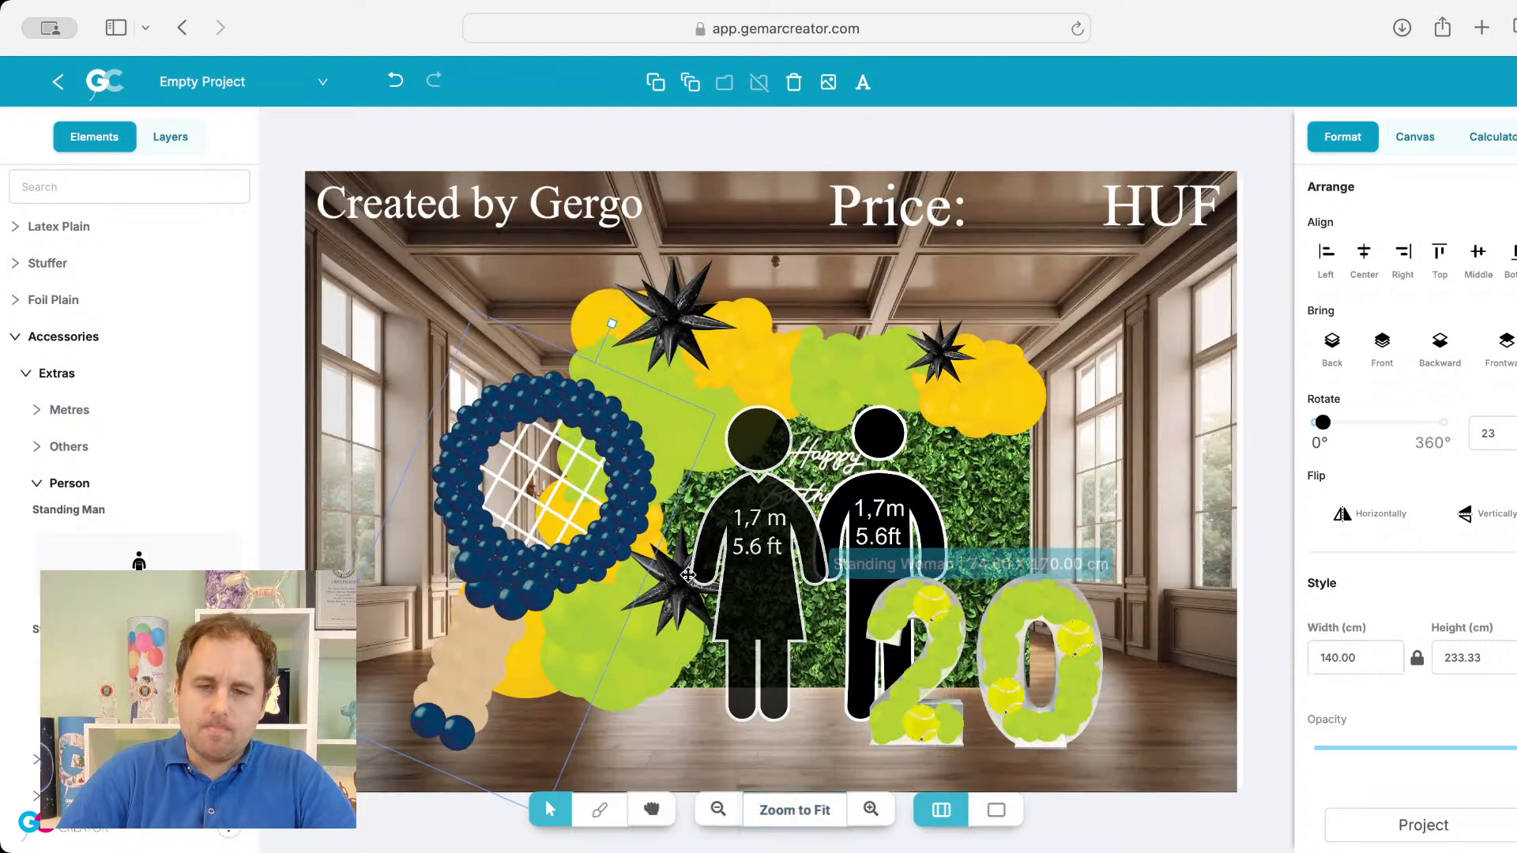
drag(612, 525, 607, 502)
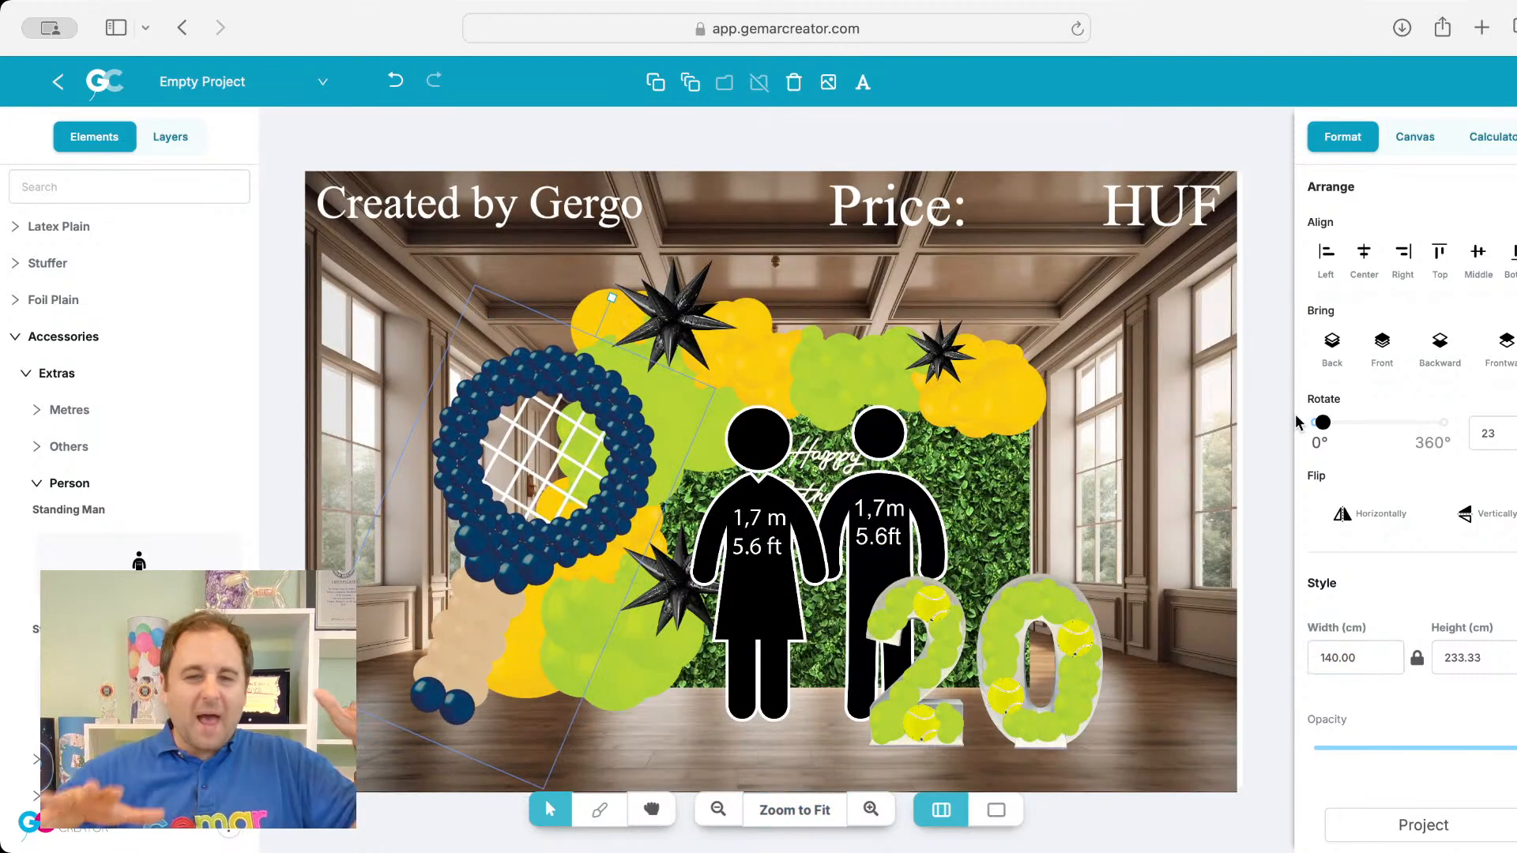
click(1264, 405)
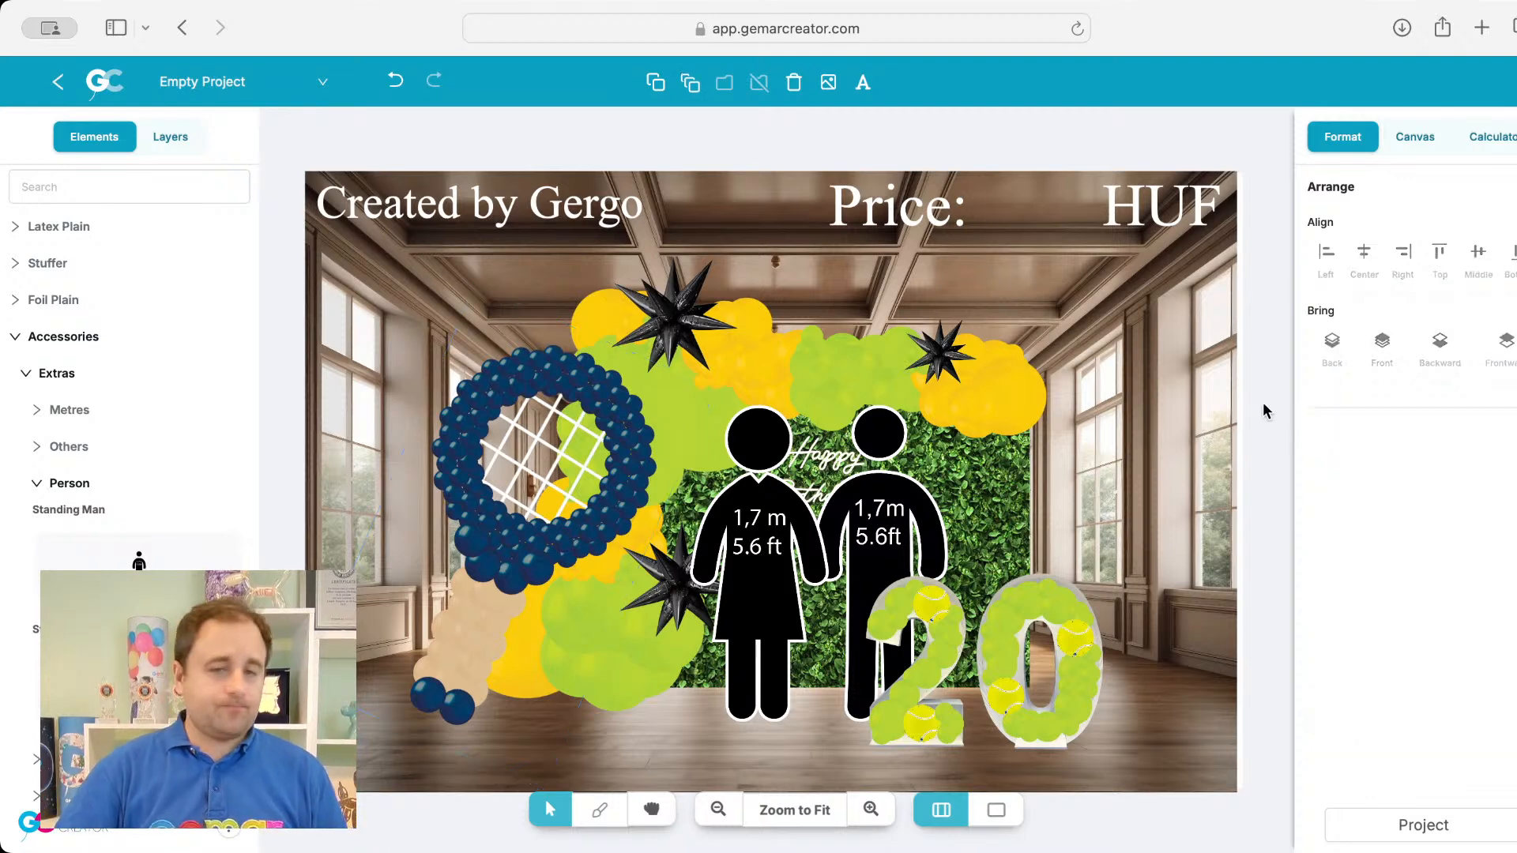